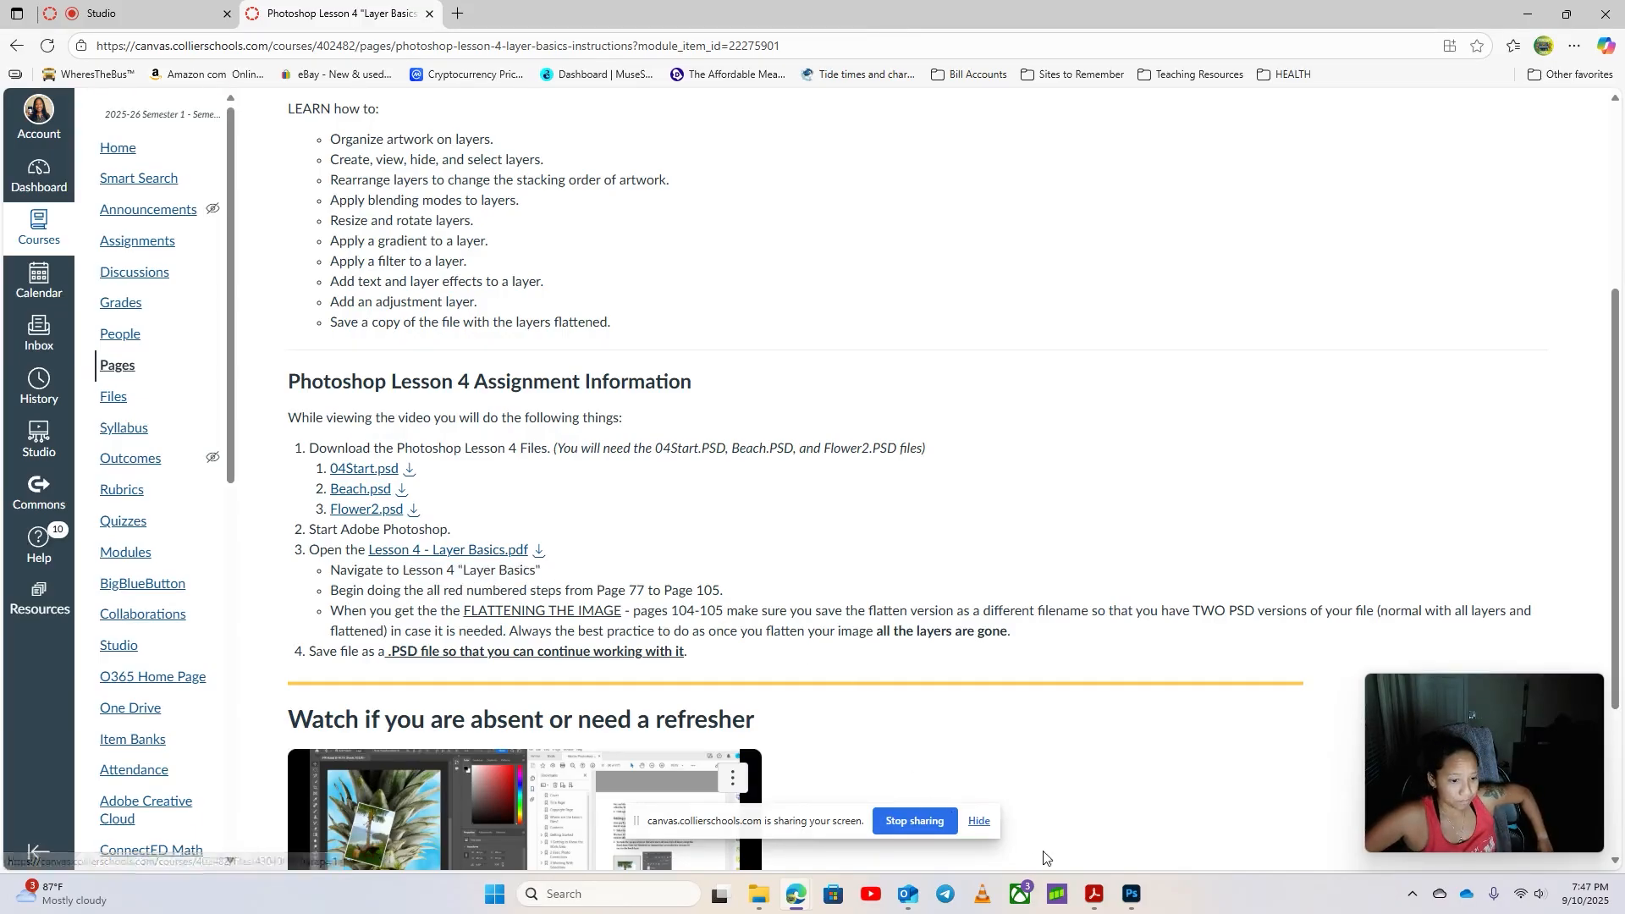
Switch to the Lesson 4 - Layer Basics PDF in Acrobat and review the Hawaii postcard project and the Getting started instructions
click(1096, 895)
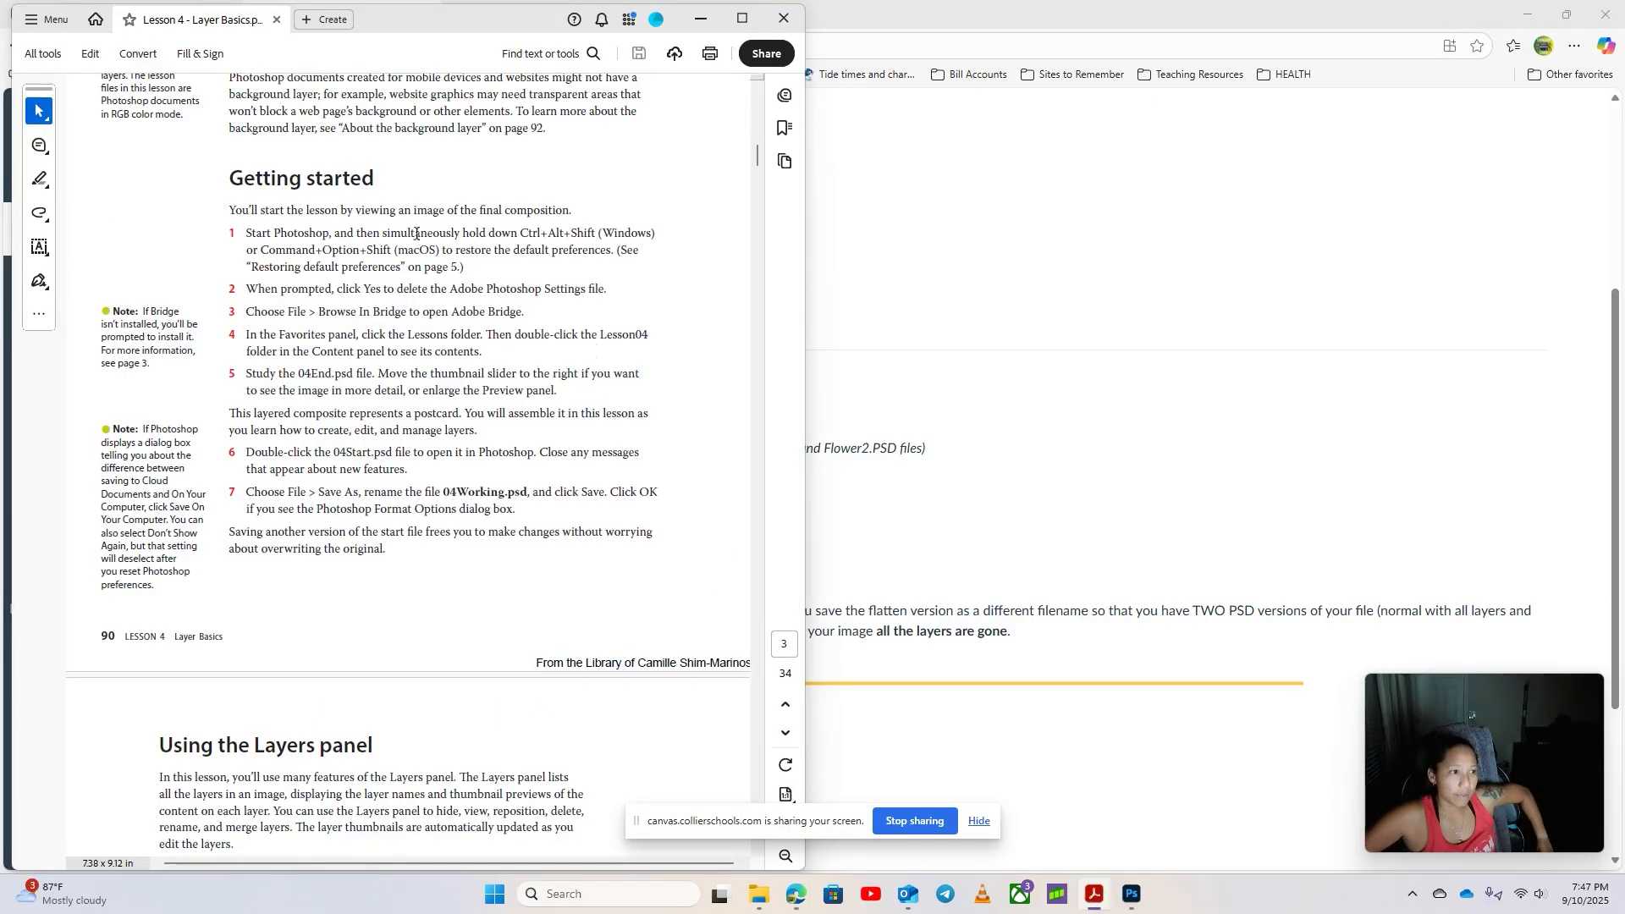
scroll(416, 234, up, 5)
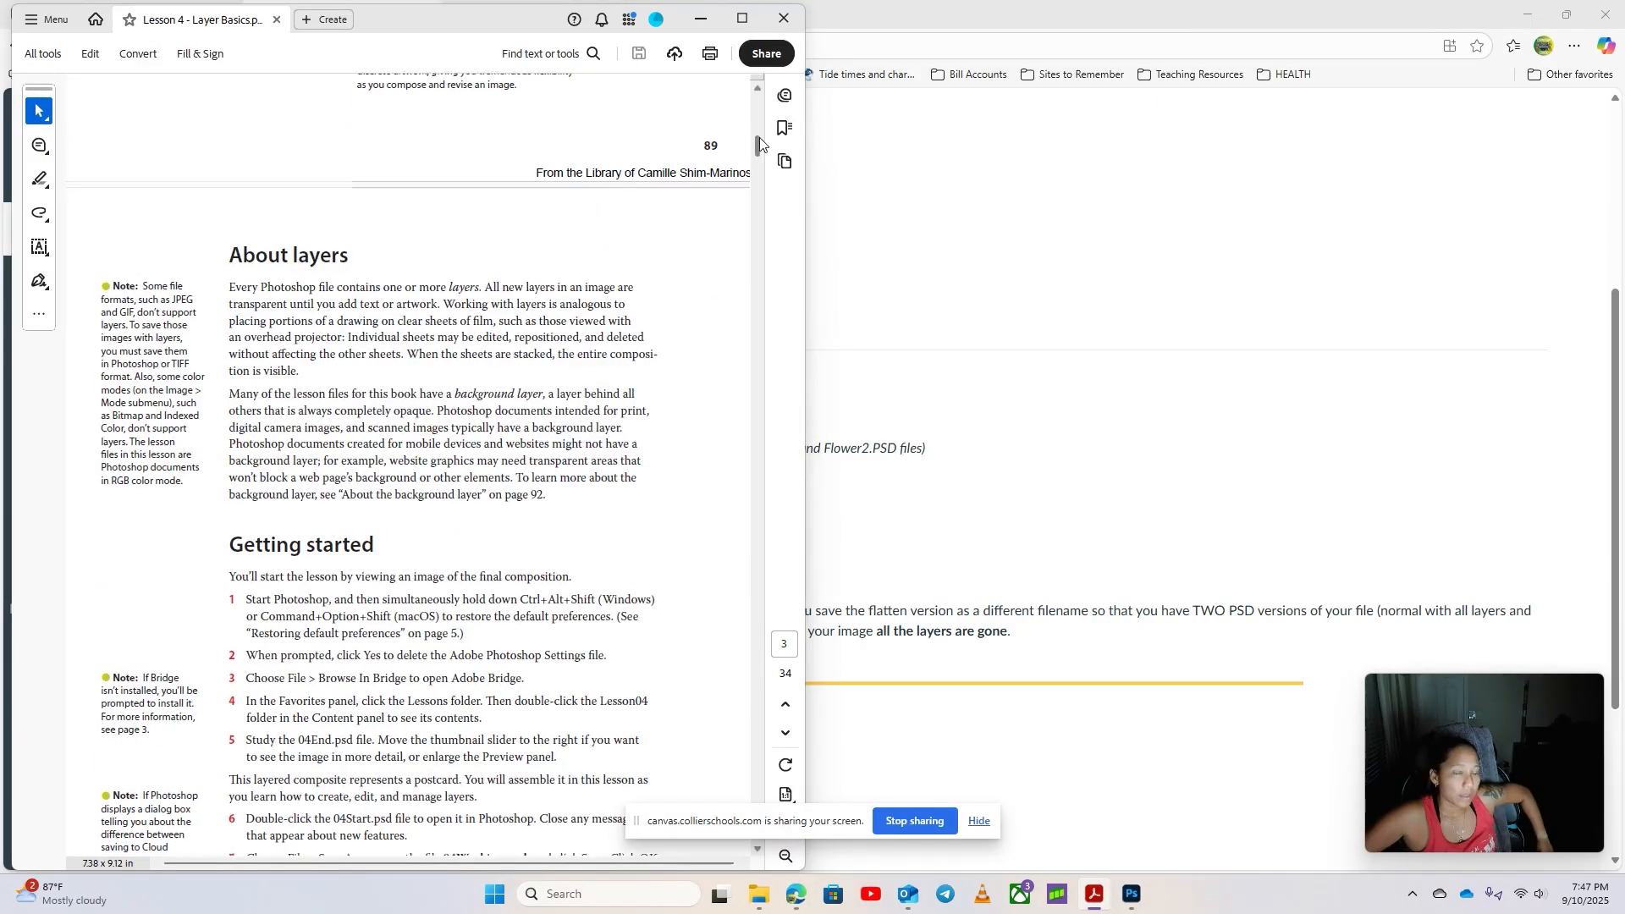
mouse_move(760, 144)
mouse_down()
mouse_move(761, 95)
mouse_move(760, 131)
mouse_up()
scroll(614, 415, up, 3)
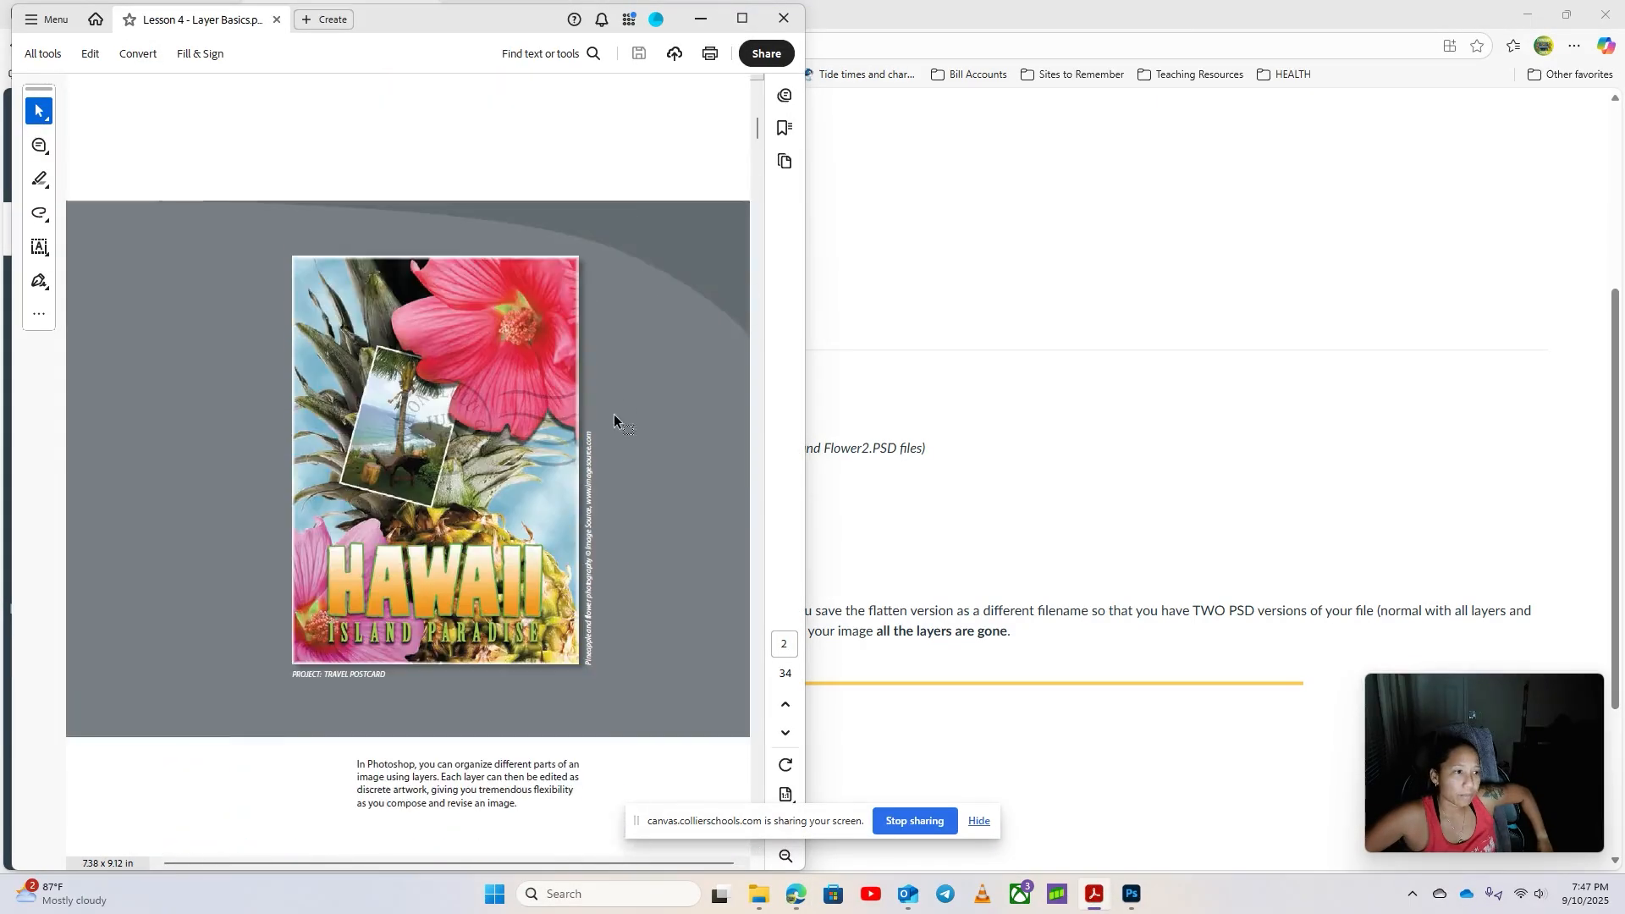
scroll(384, 336, up, 7)
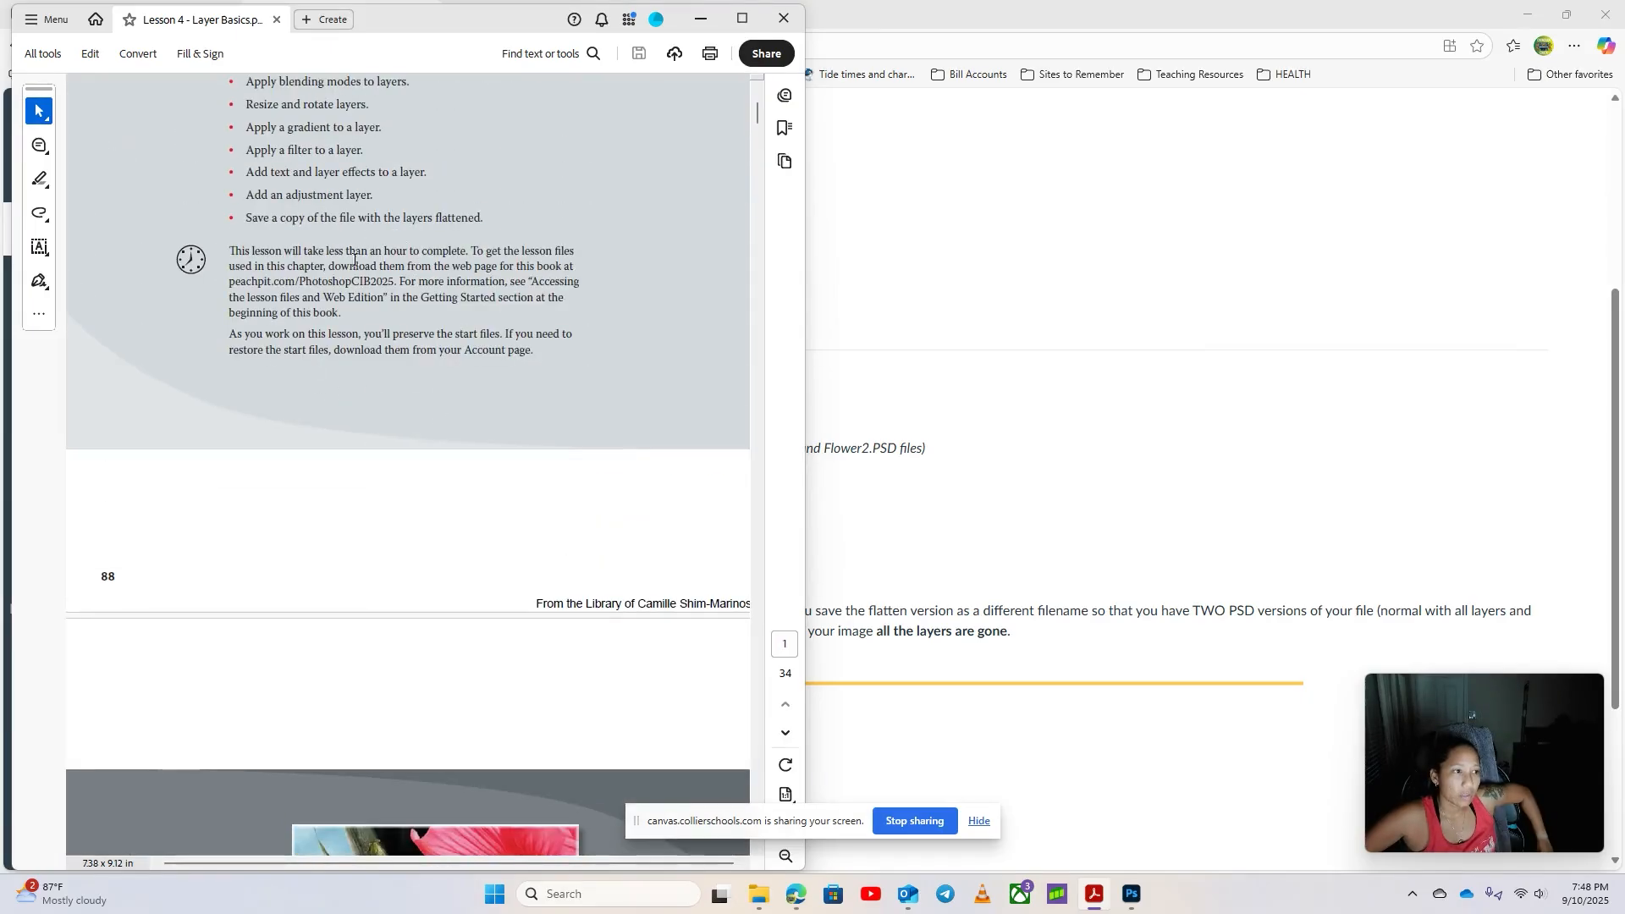
scroll(512, 551, down, 6)
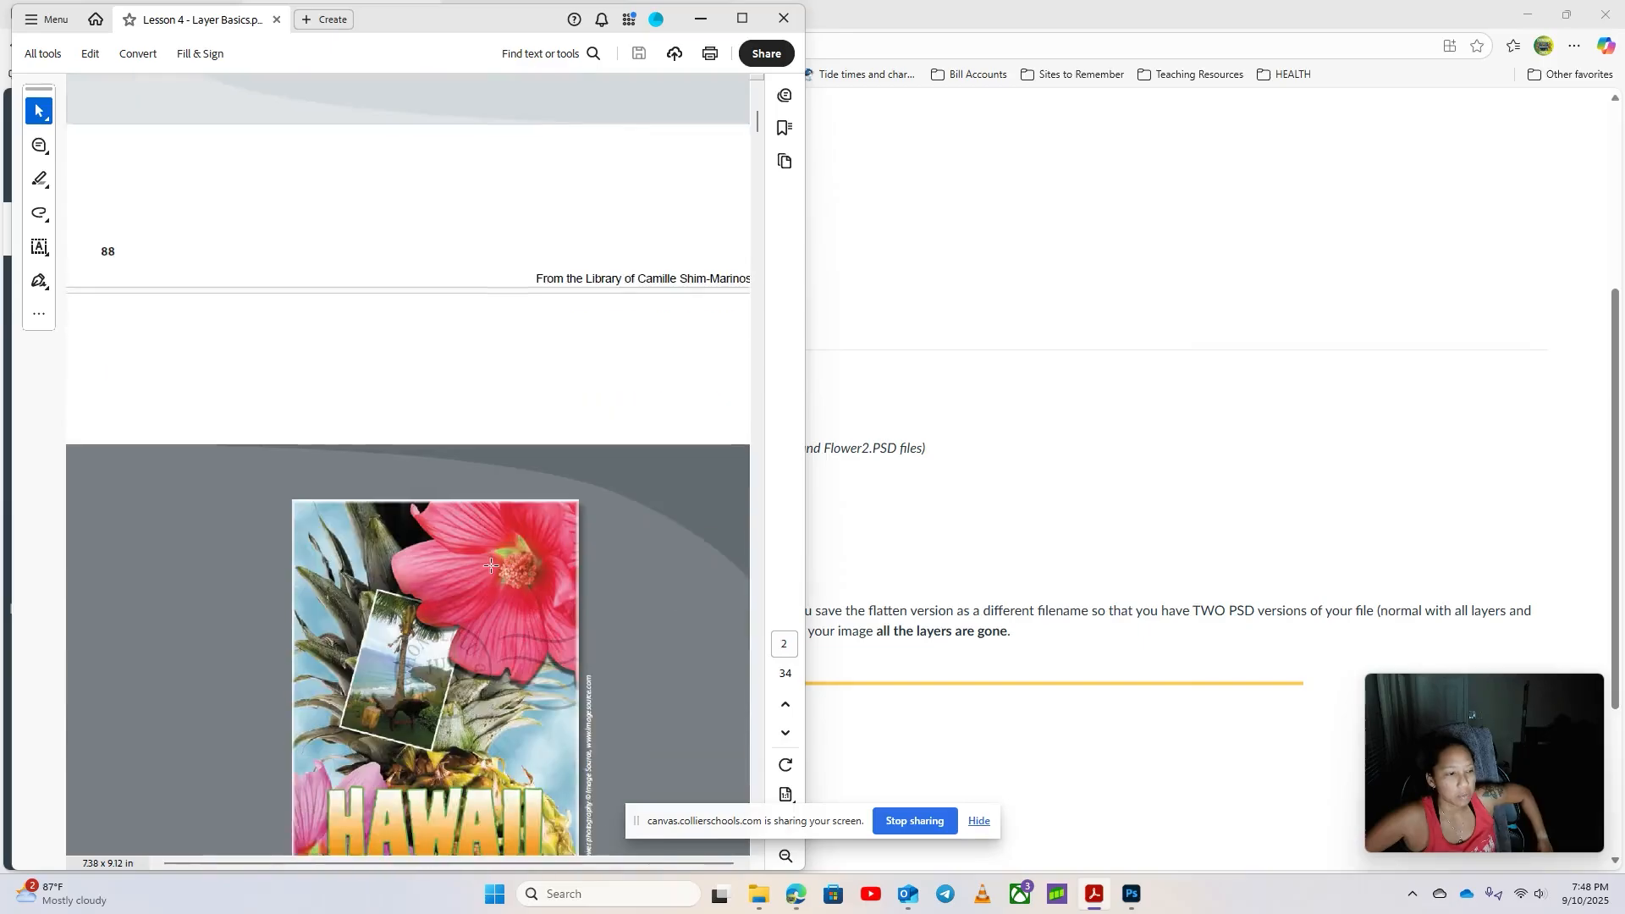
scroll(489, 567, down, 2)
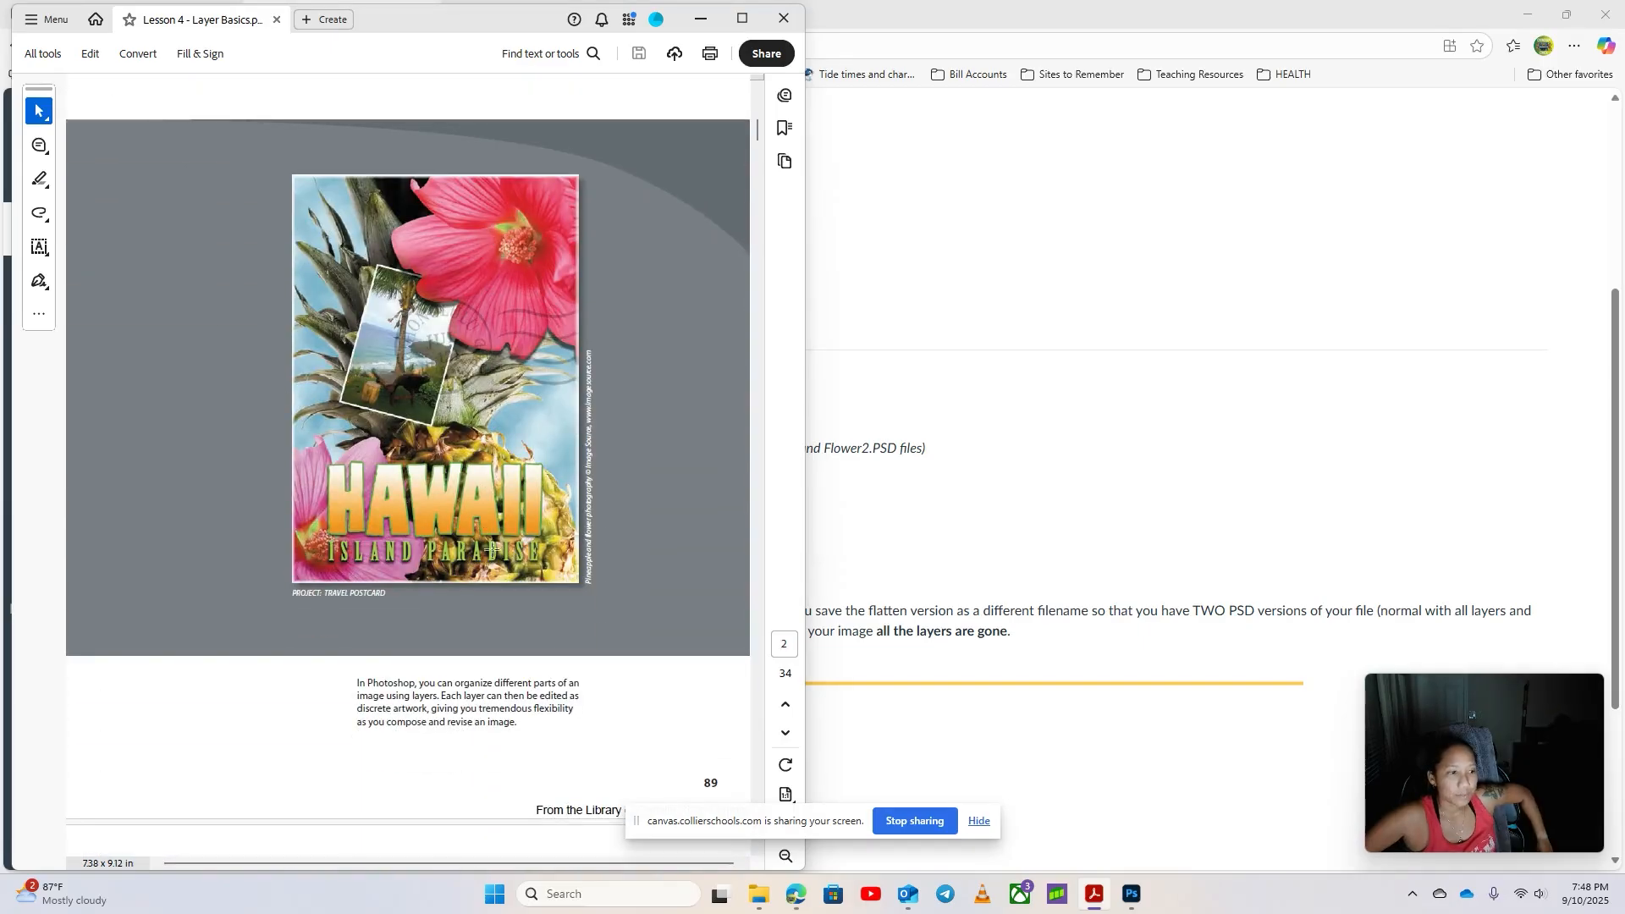
scroll(492, 548, down, 9)
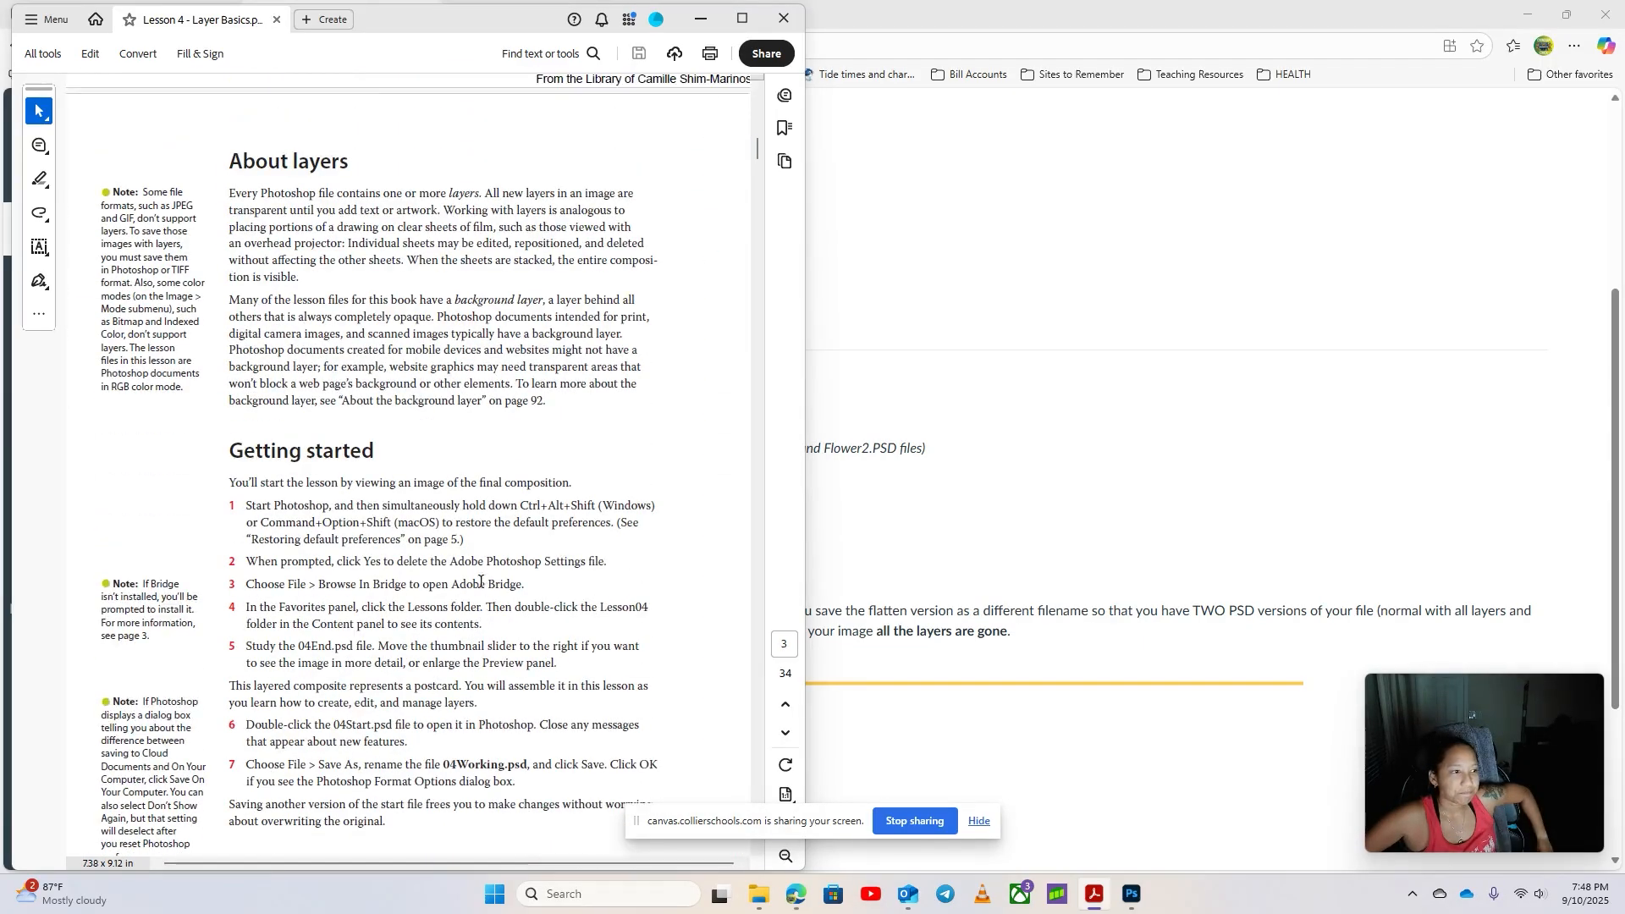
scroll(397, 551, down, 1)
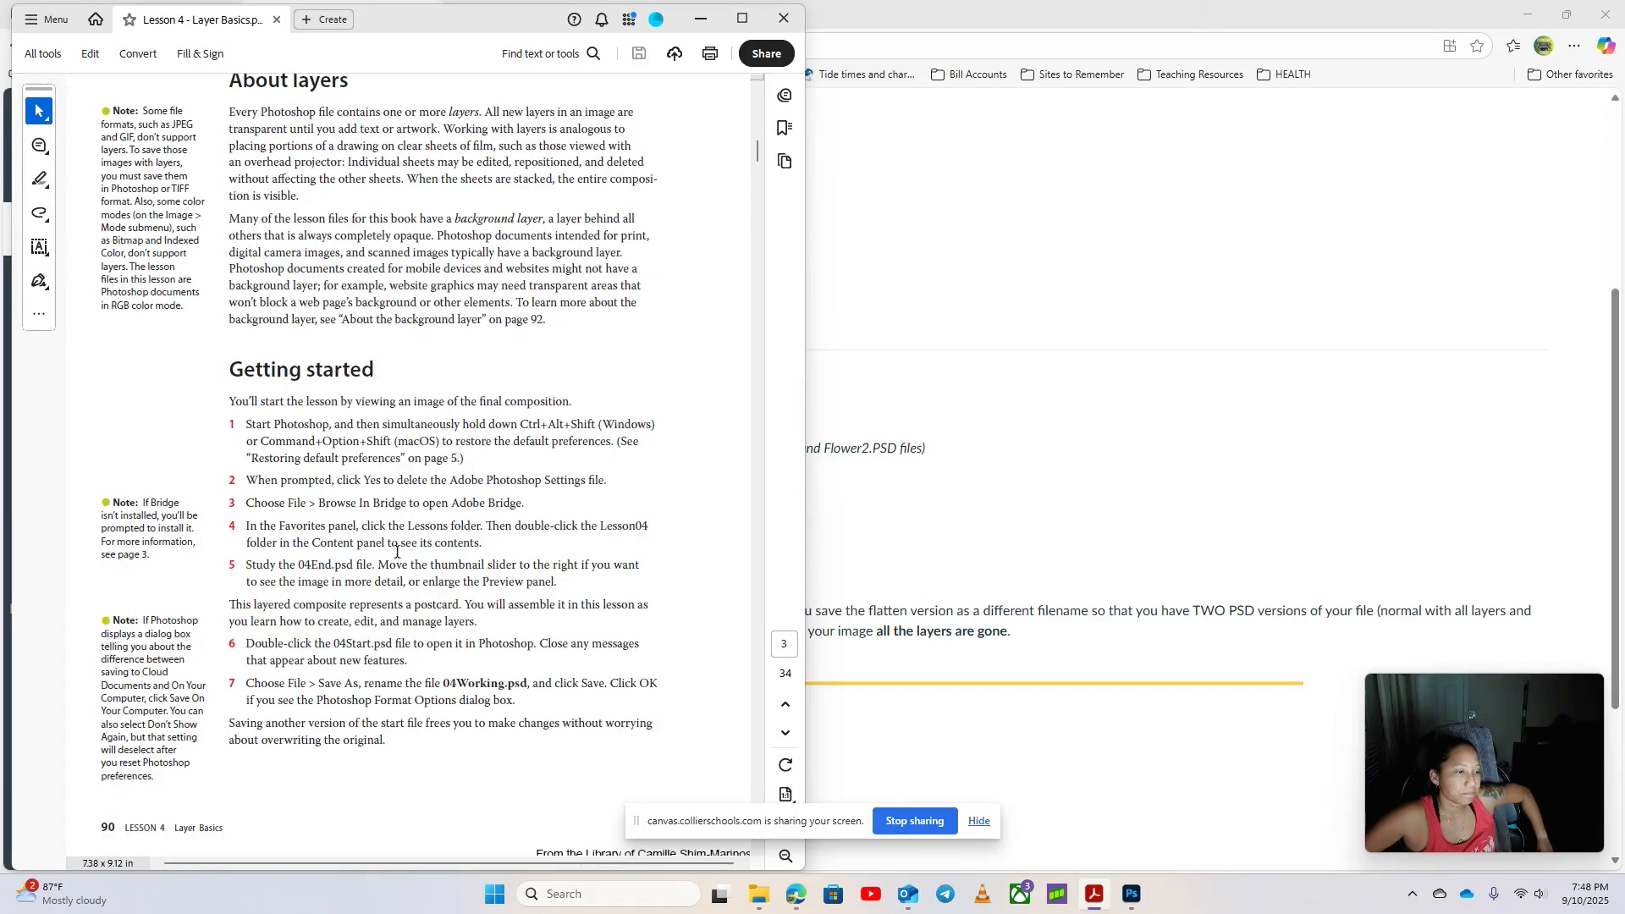
scroll(487, 588, down, 7)
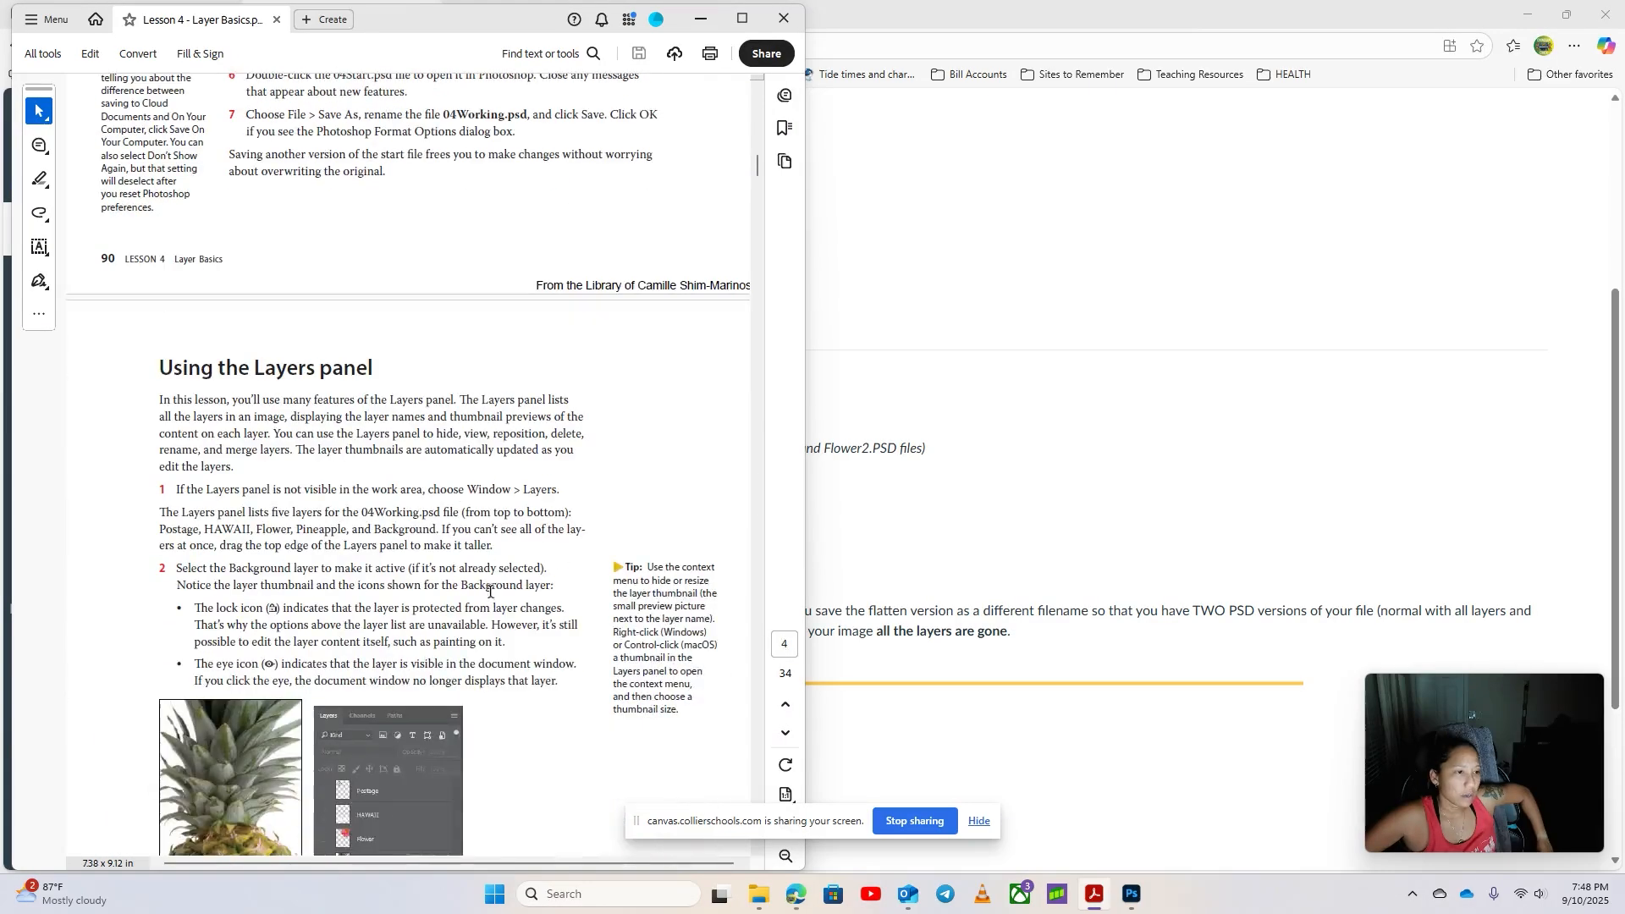
scroll(404, 355, up, 3)
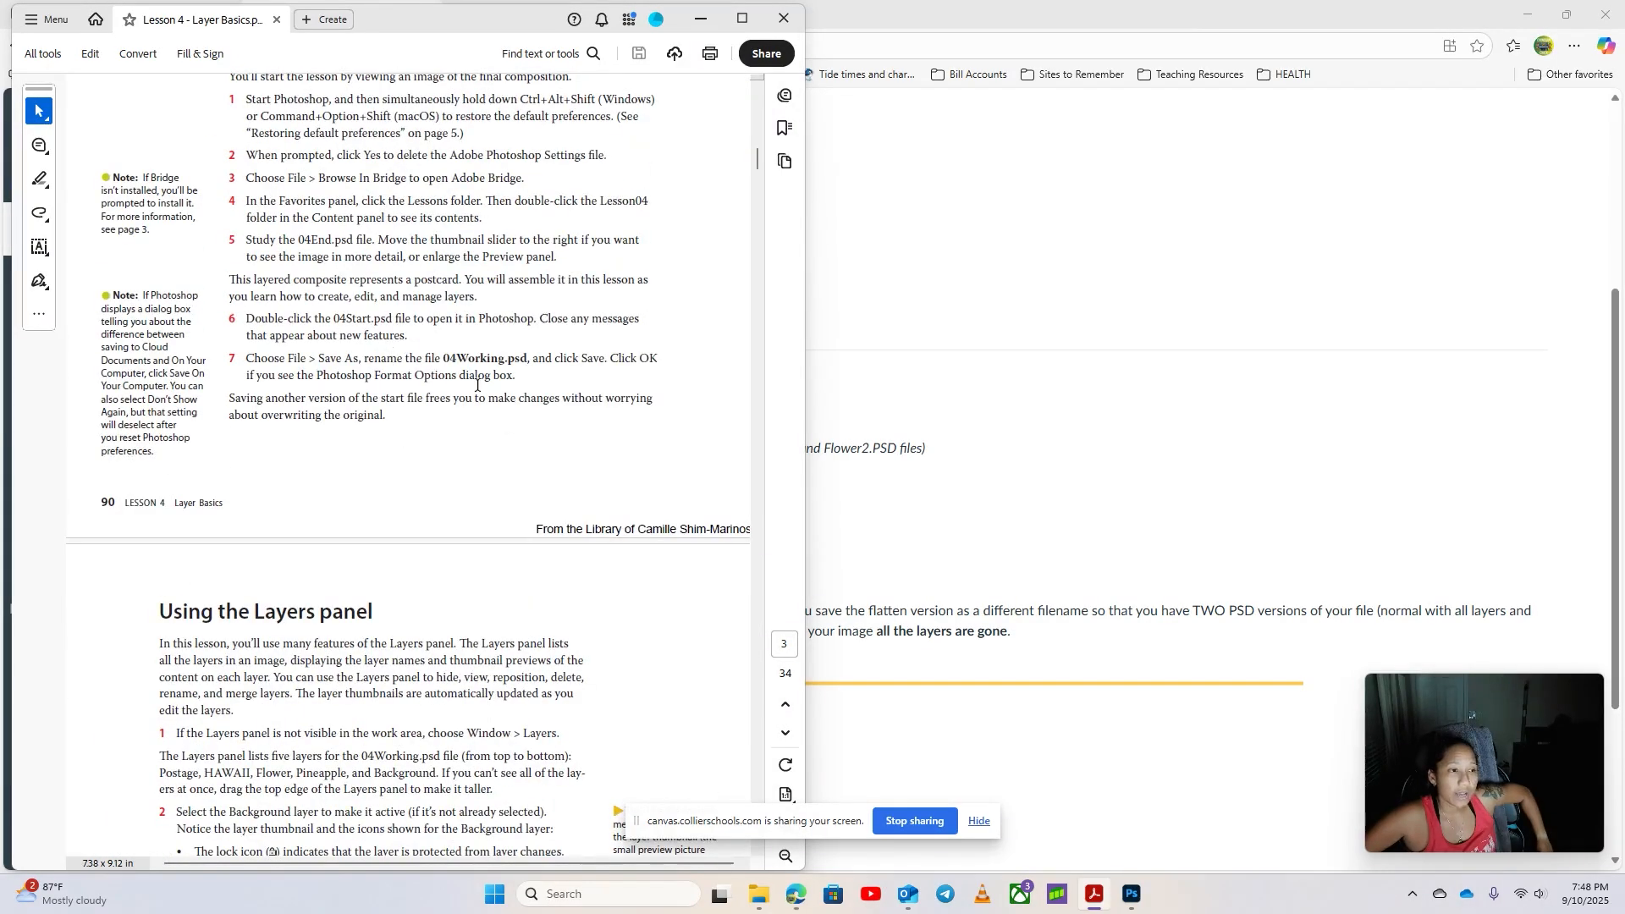
scroll(434, 438, up, 1)
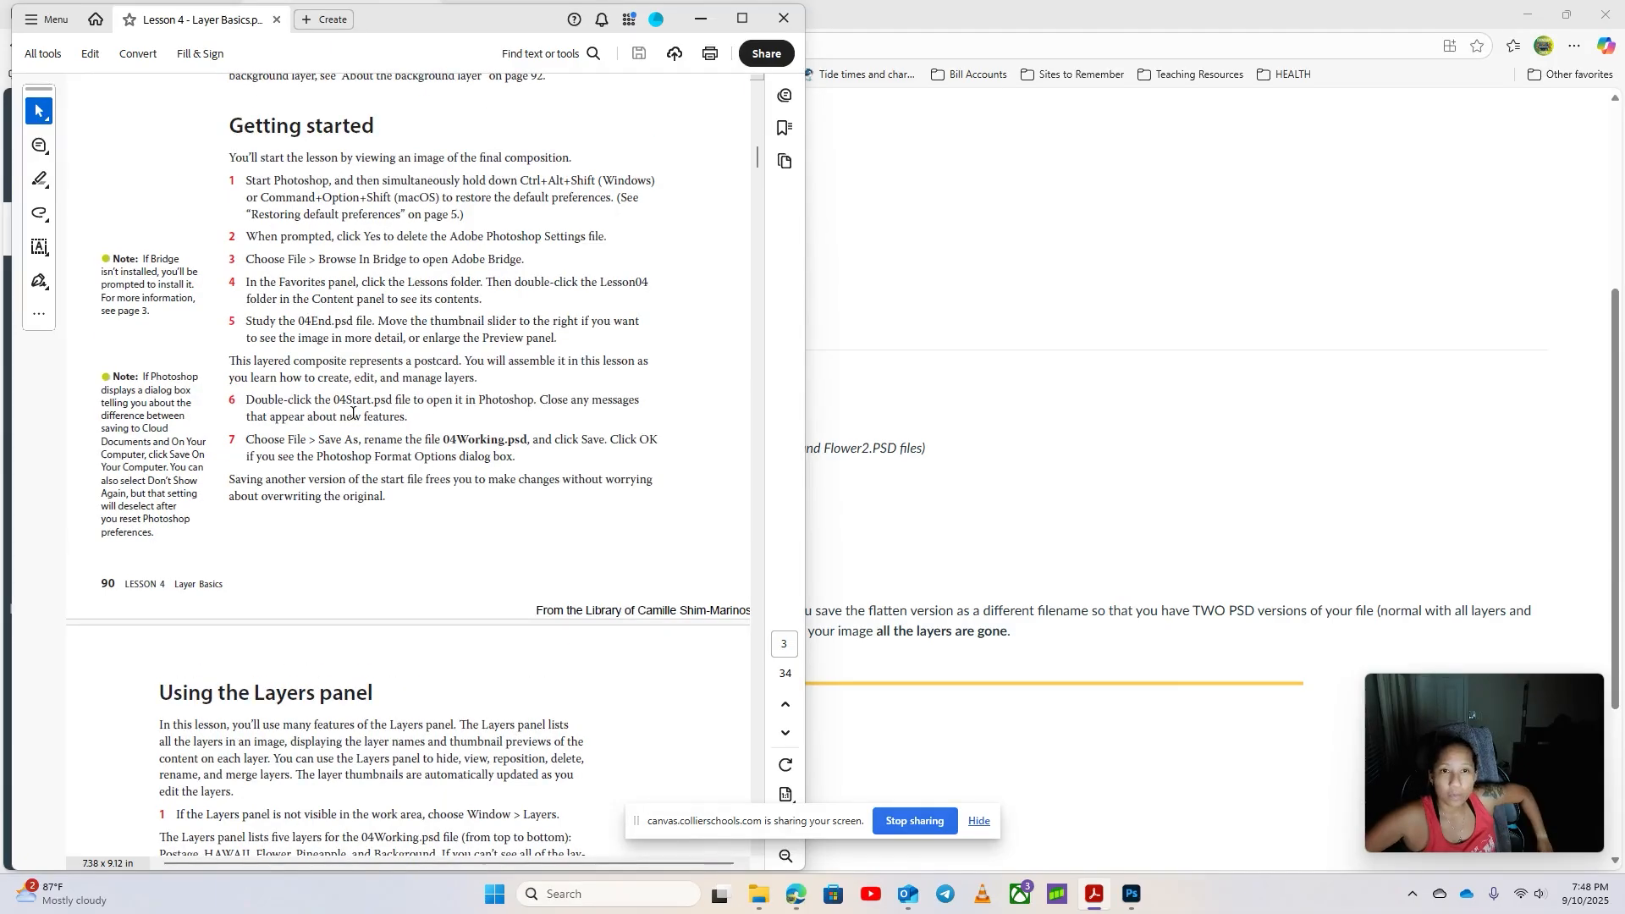
scroll(357, 416, down, 5)
Return to the browser and open the downloaded 04Start.psd file in Photoshop
click(1073, 12)
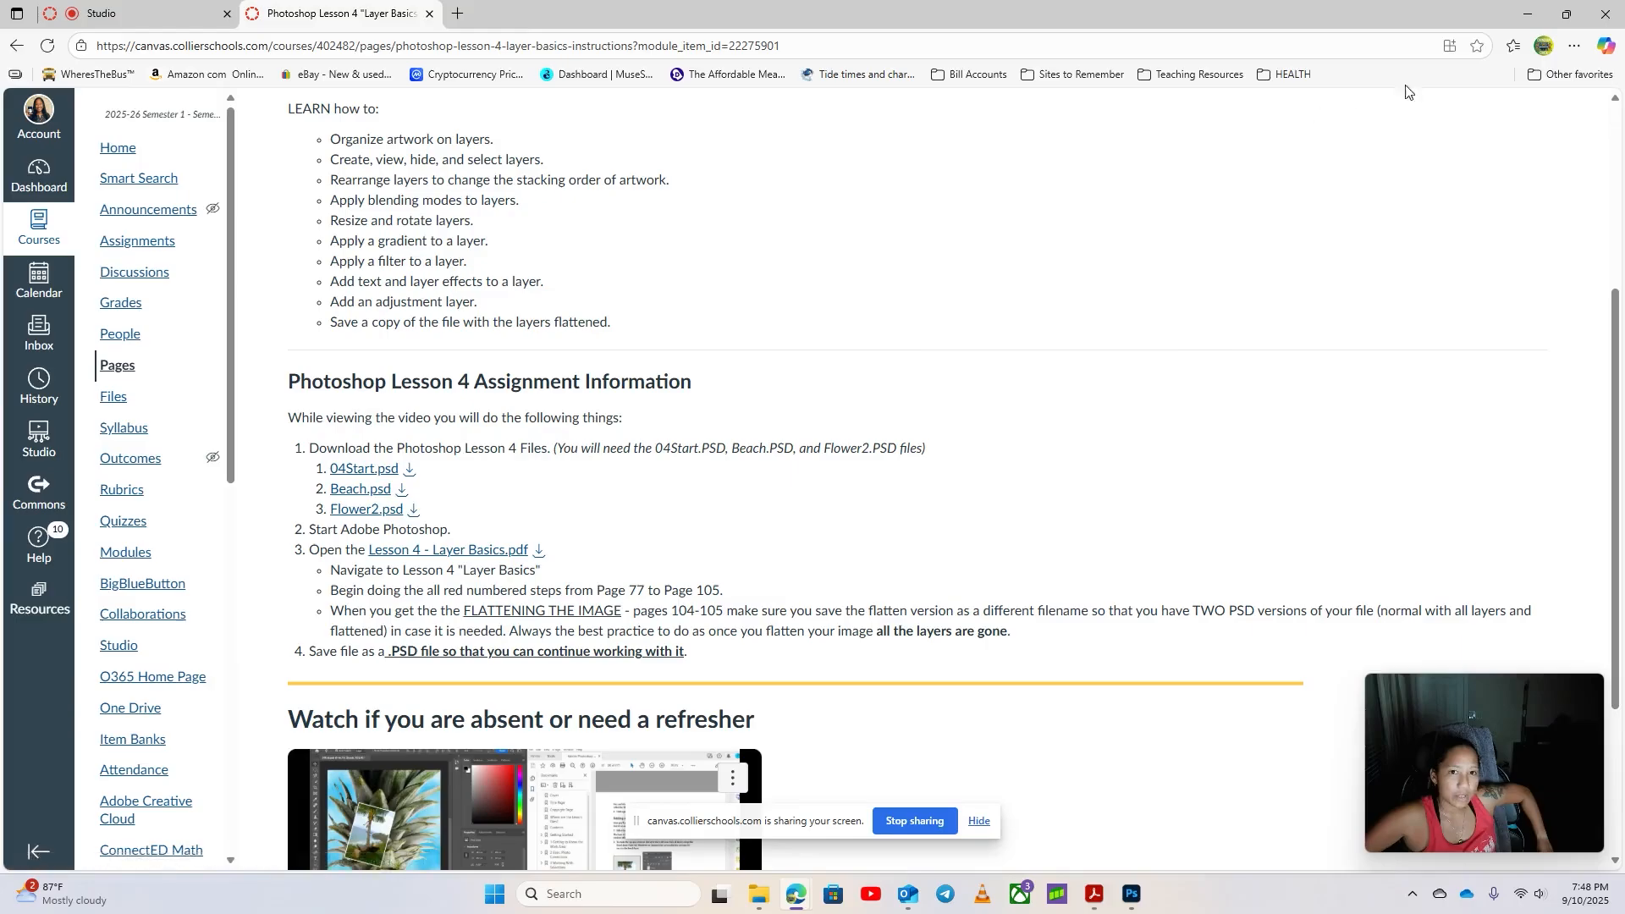
click(1574, 46)
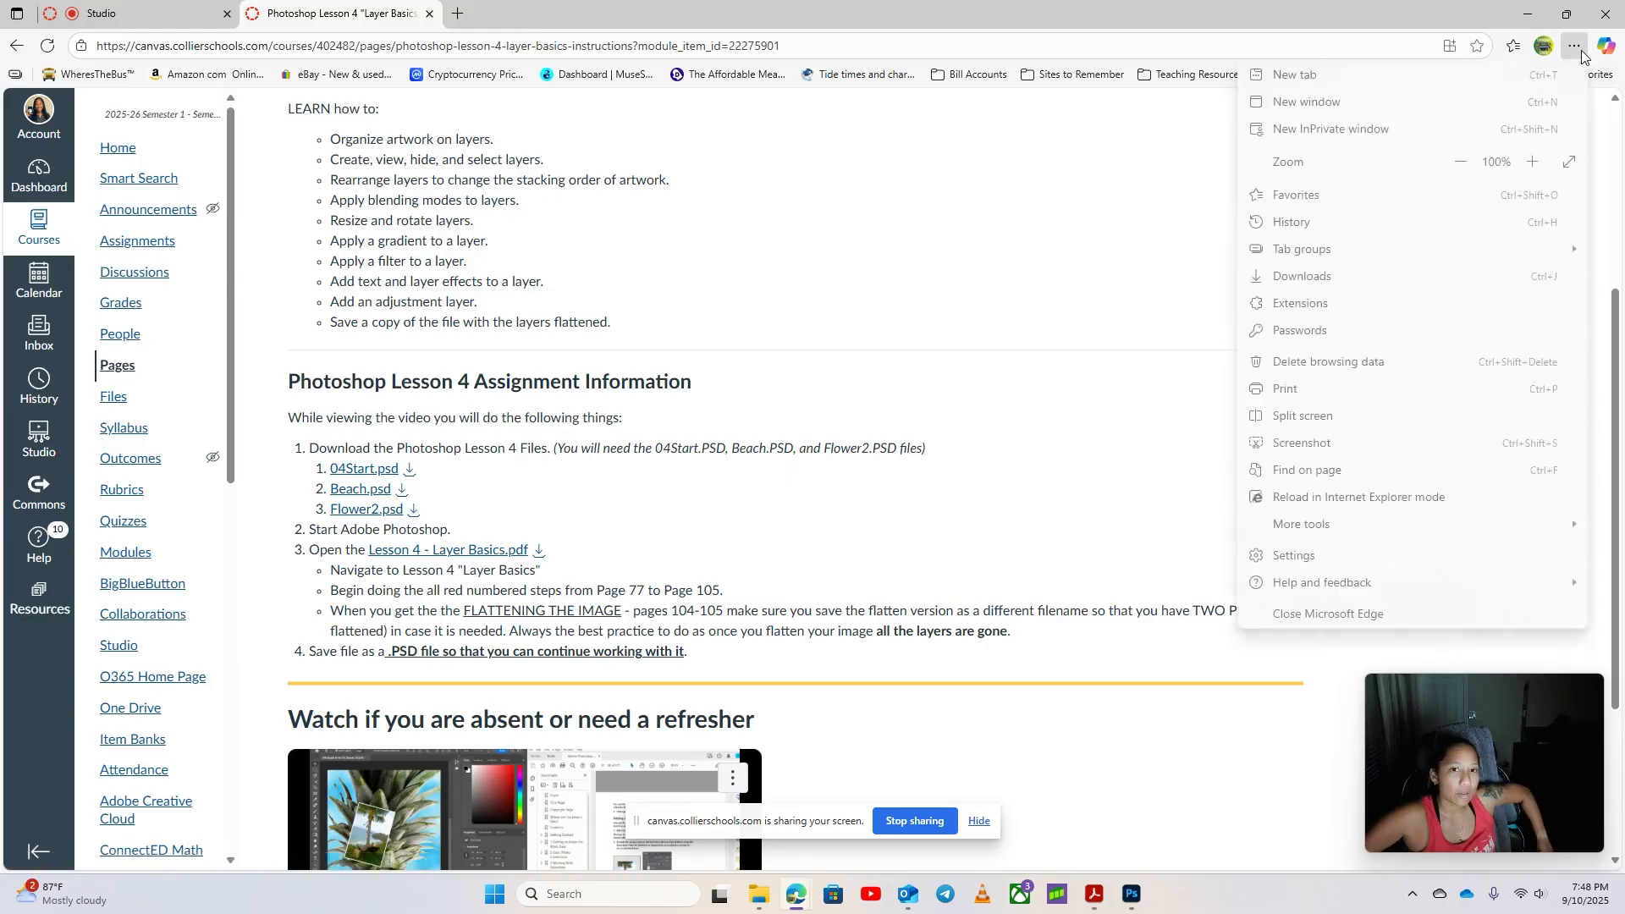
click(1308, 276)
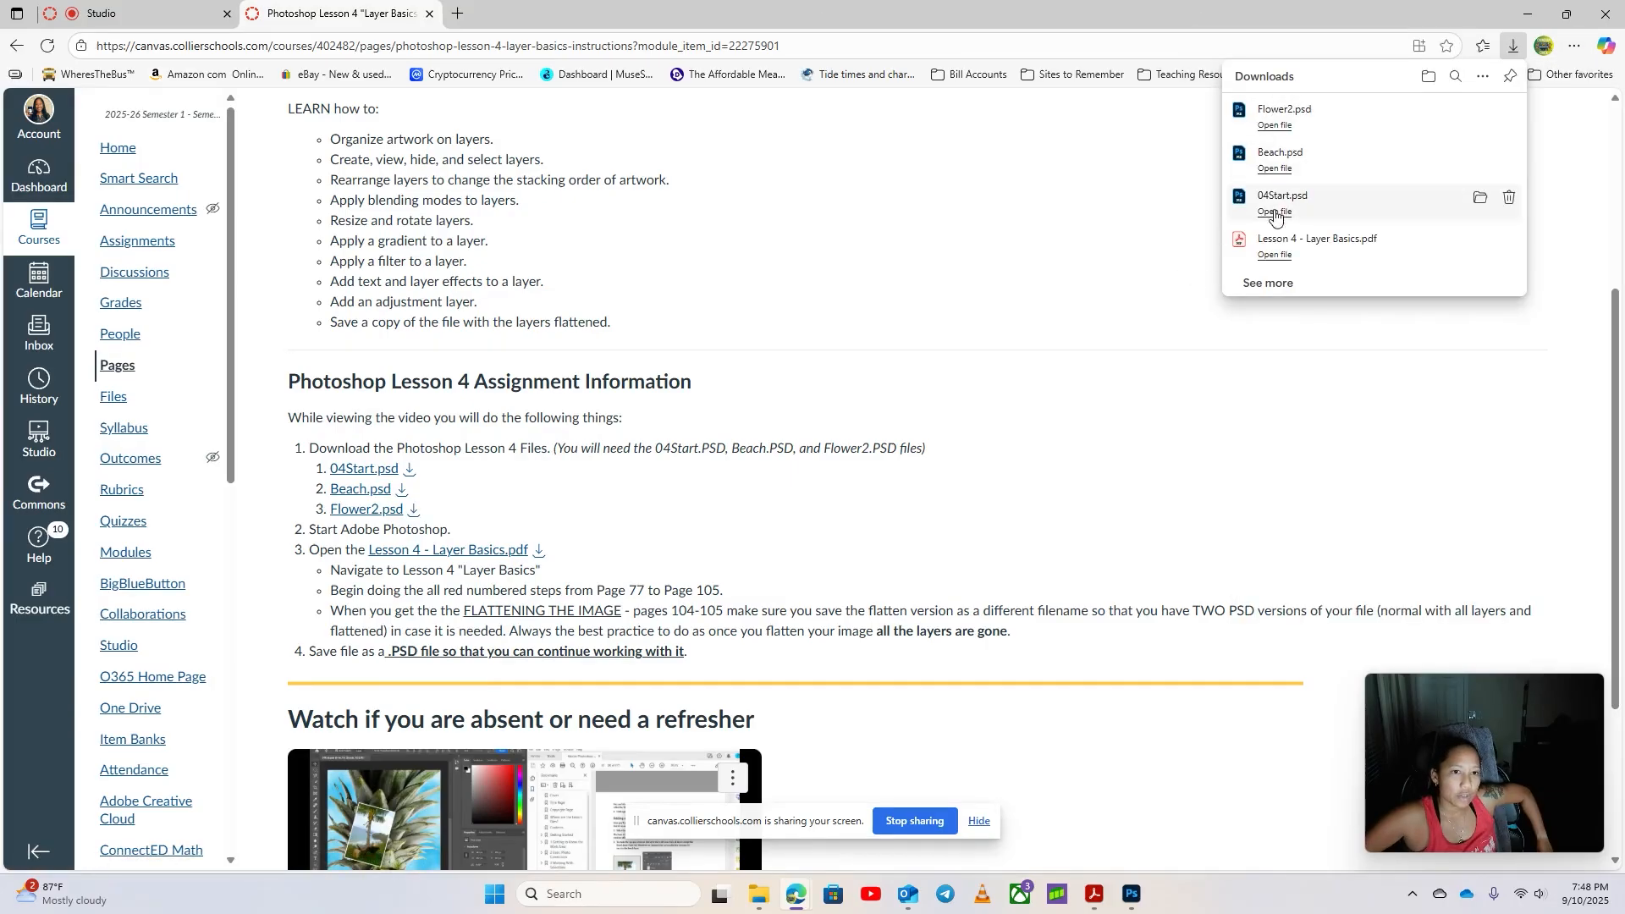
click(1275, 212)
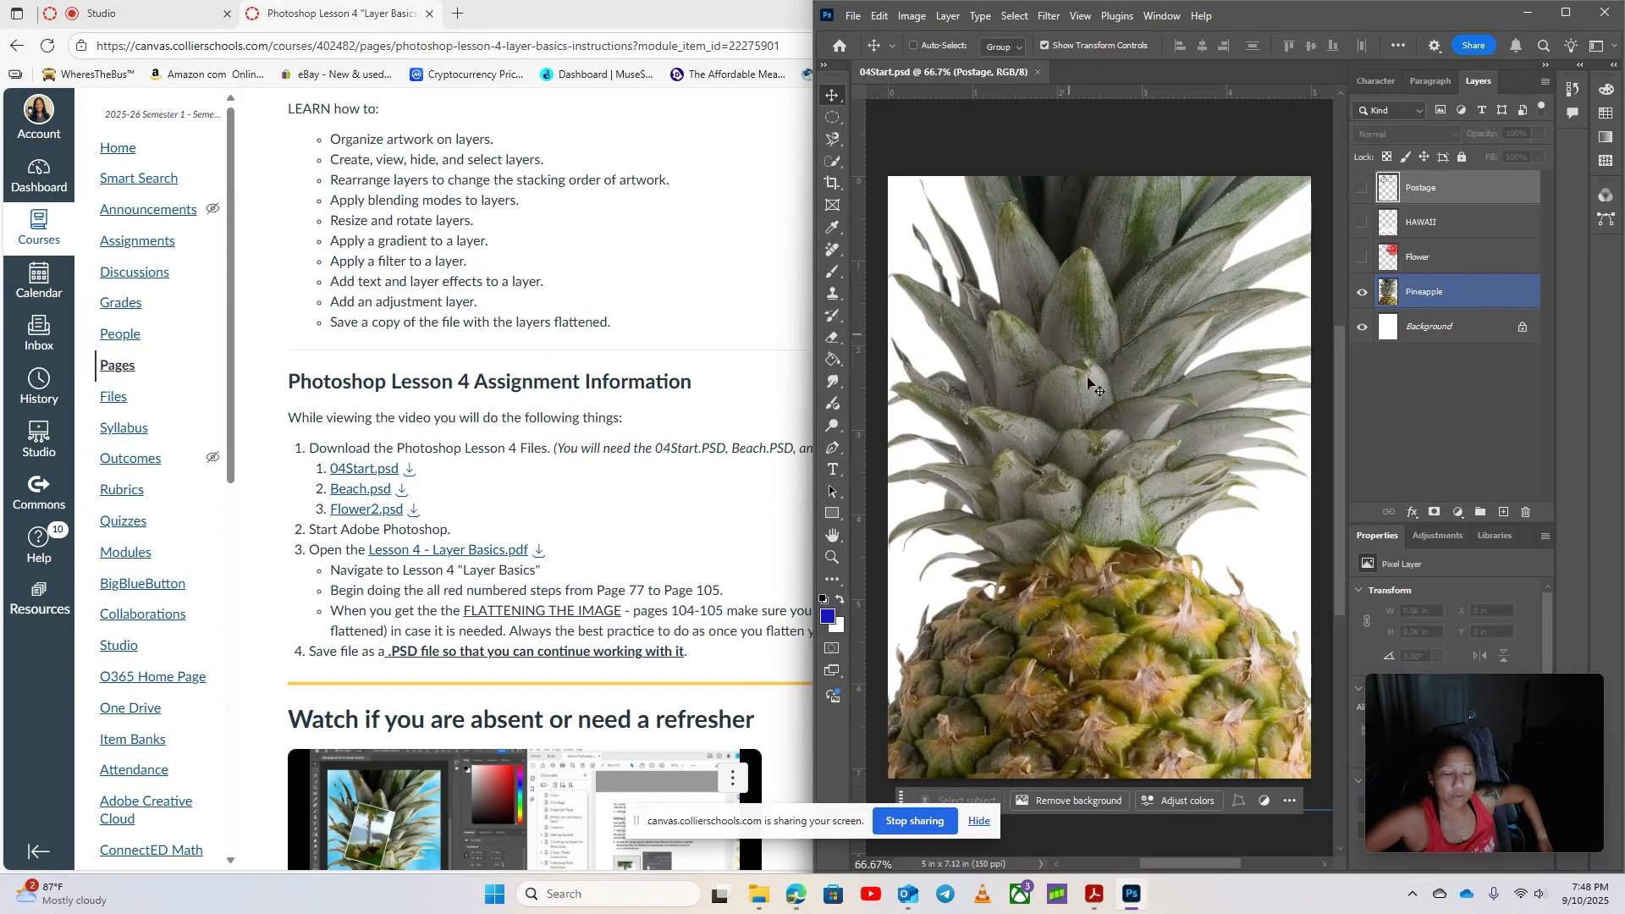
Bring the lesson PDF back beside the pineapple image and make the Background layer of 04Start.psd active
click(1092, 895)
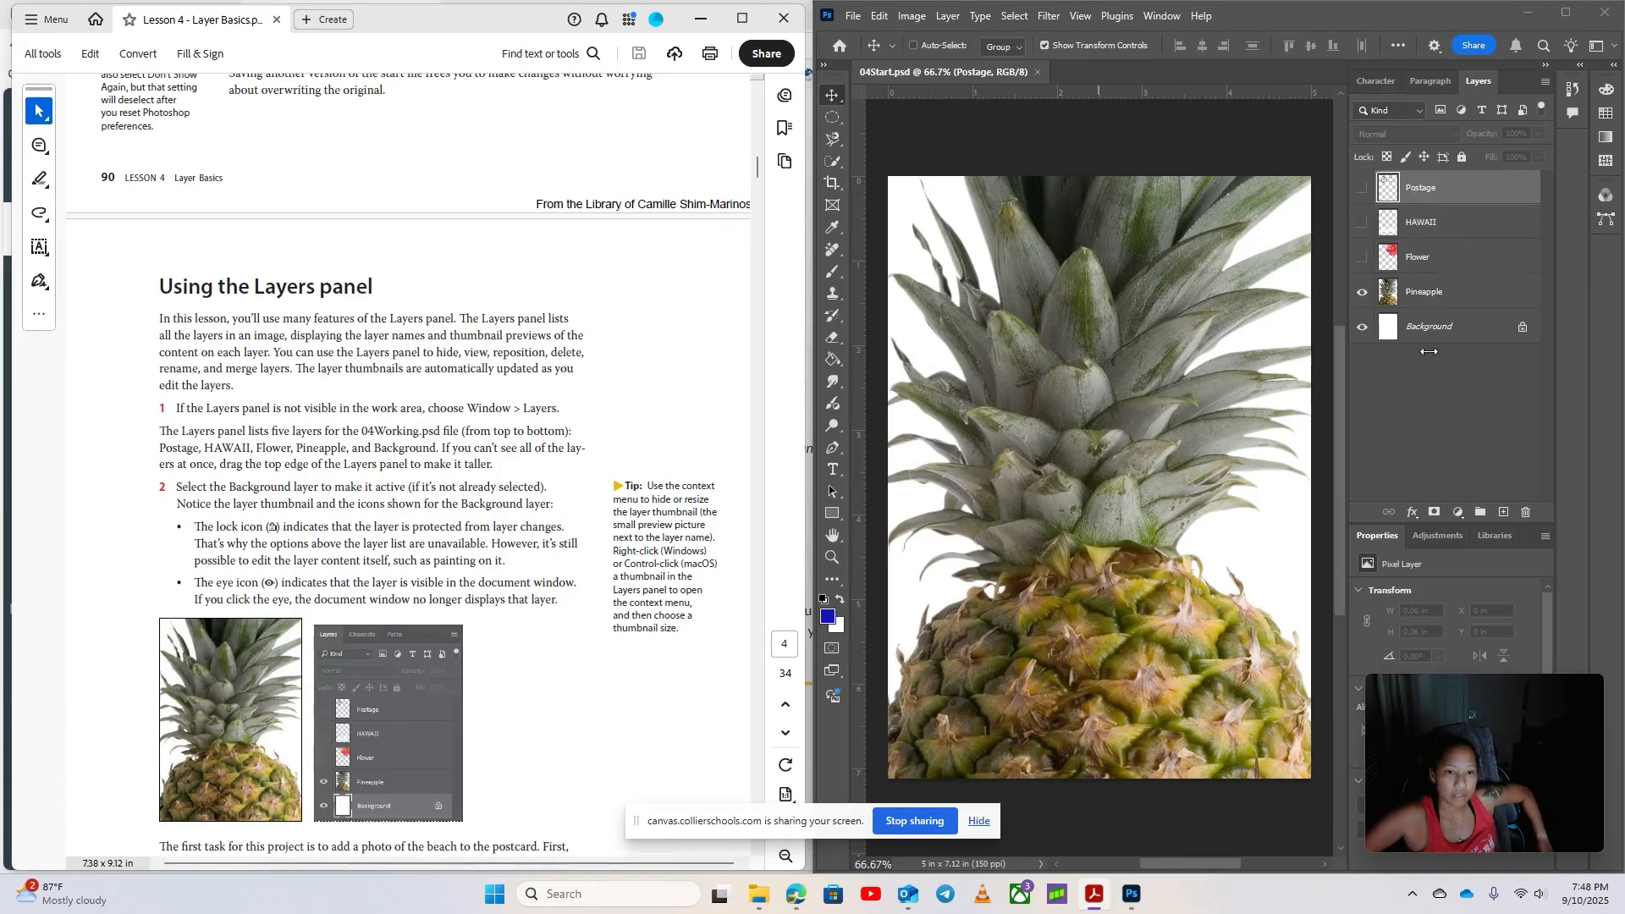
drag(1451, 707, 1451, 389)
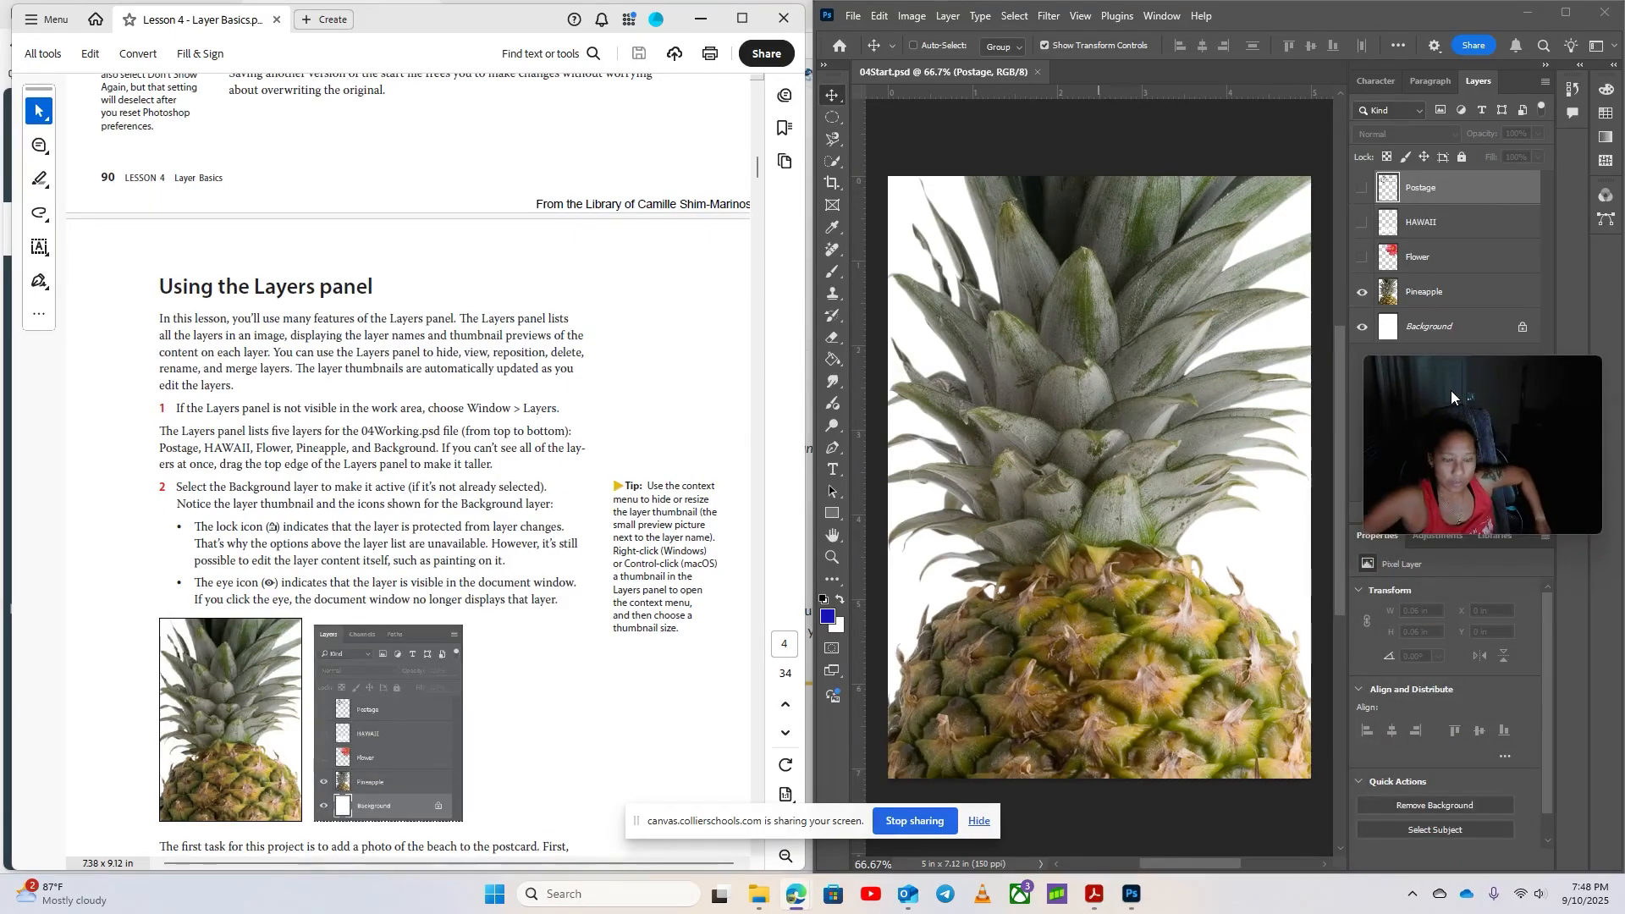
scroll(467, 620, down, 3)
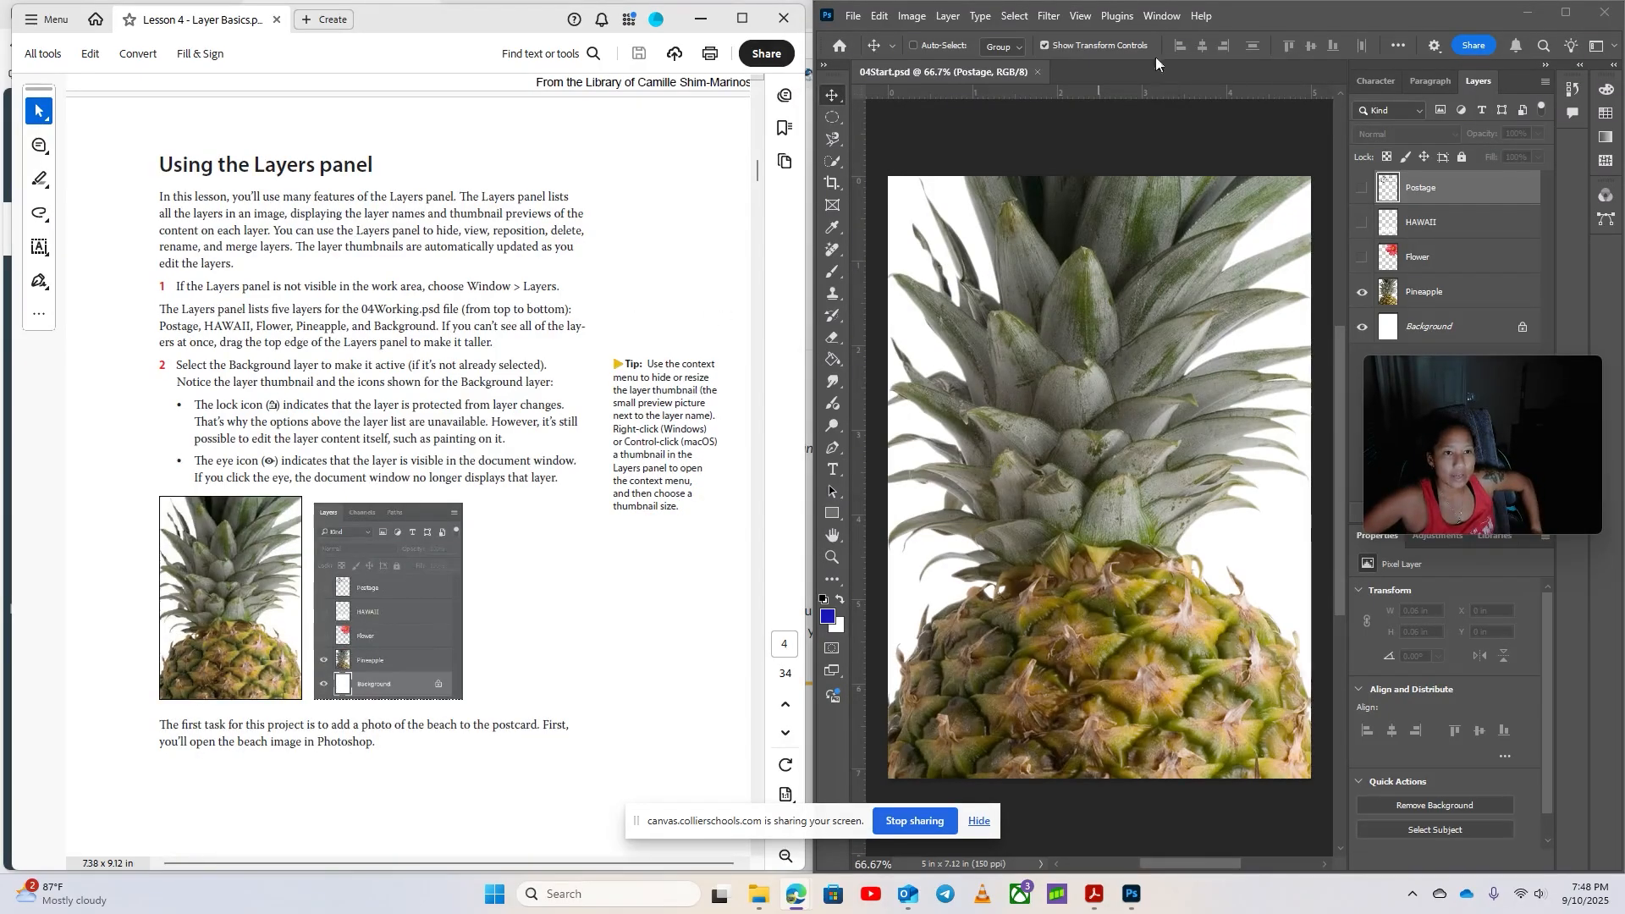
click(1161, 15)
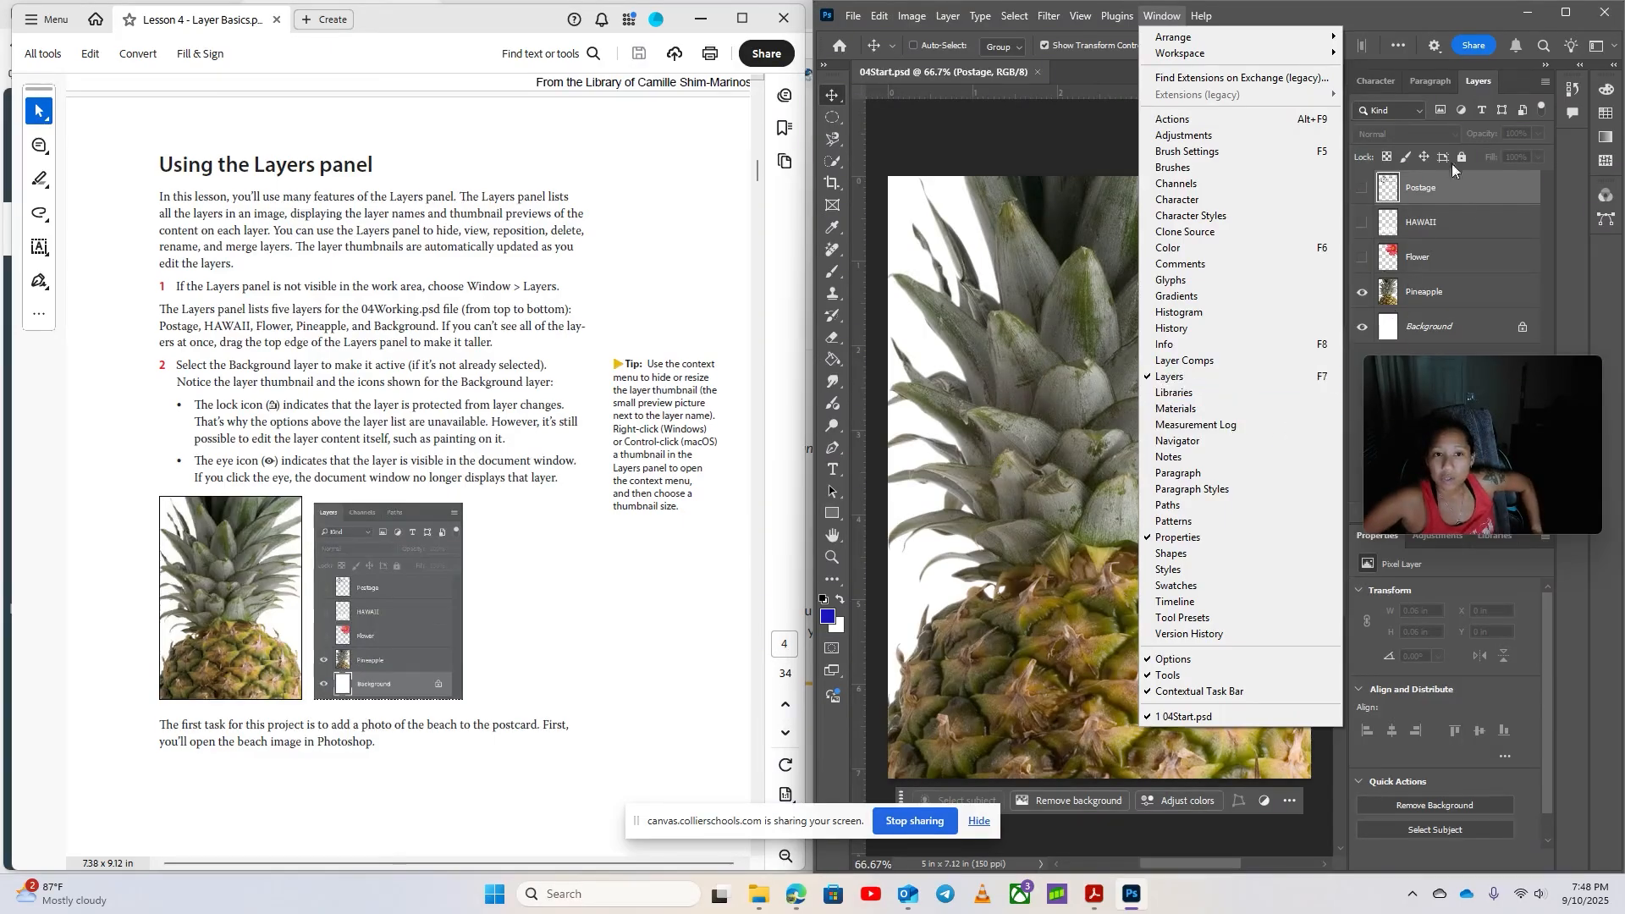
click(1582, 339)
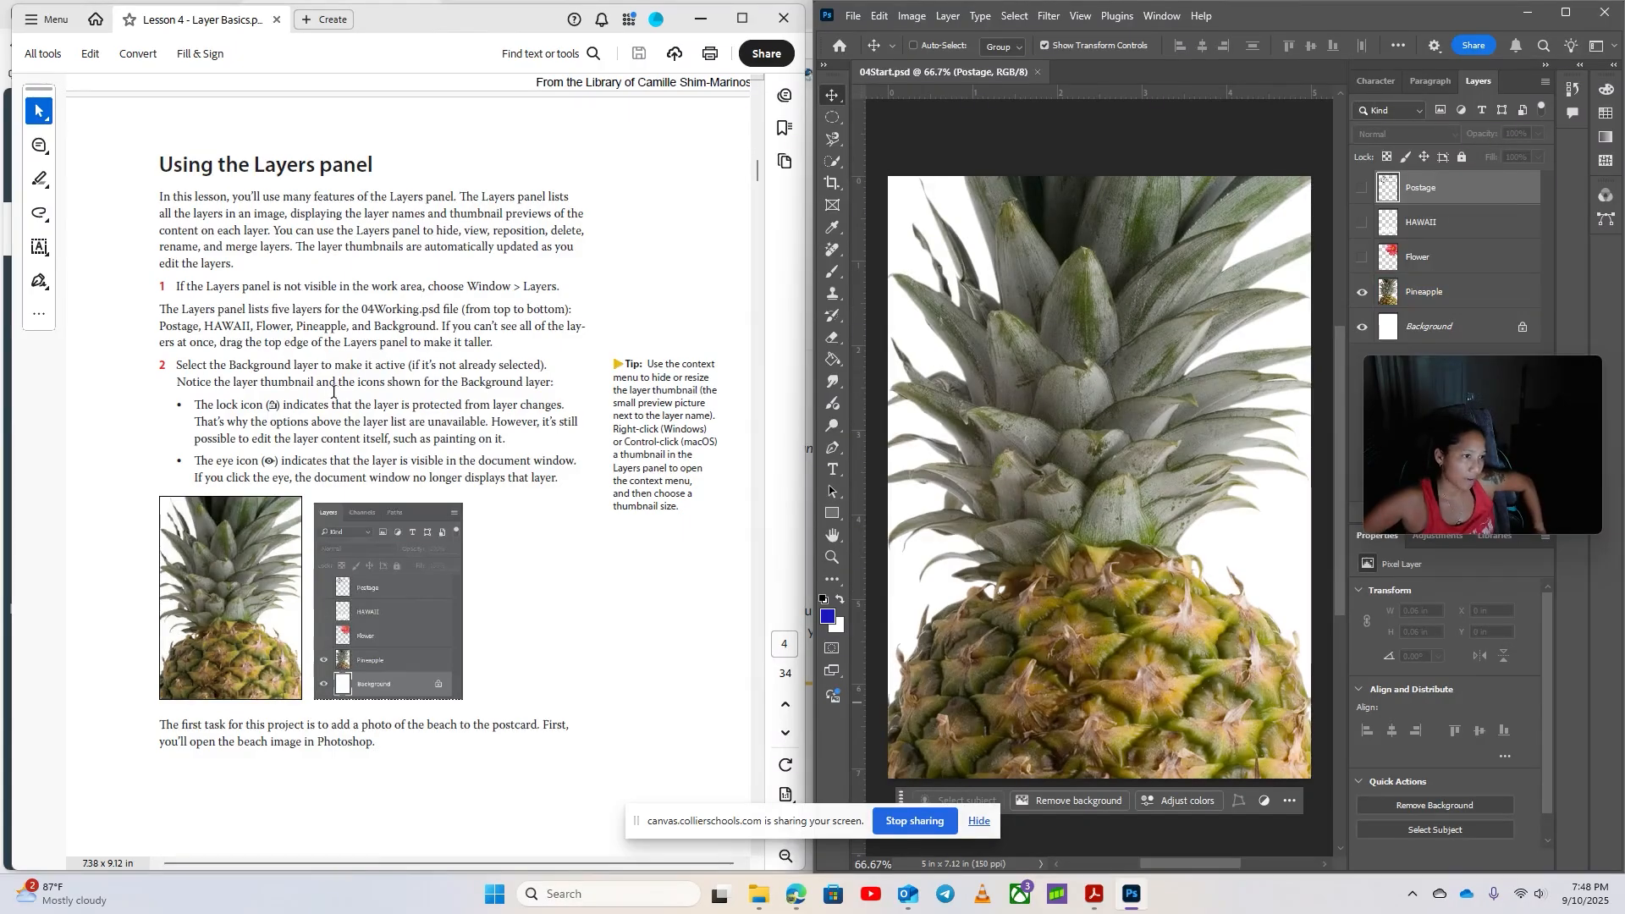
click(1462, 327)
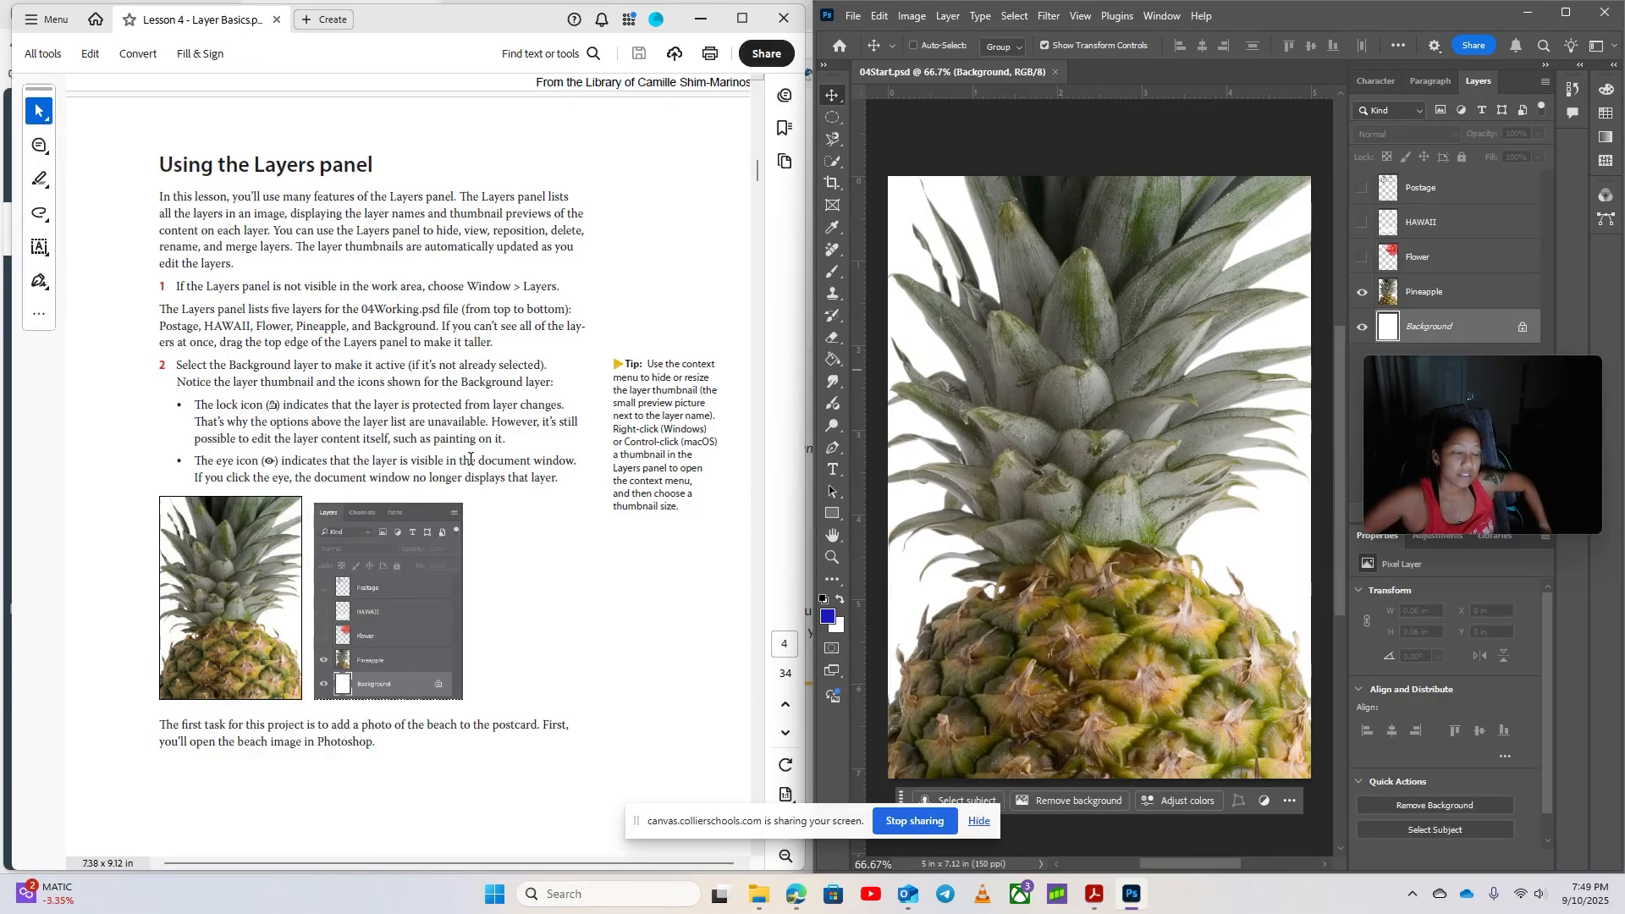
Hide and show the Background layer repeatedly to compare the pineapple image with and without it
click(1366, 328)
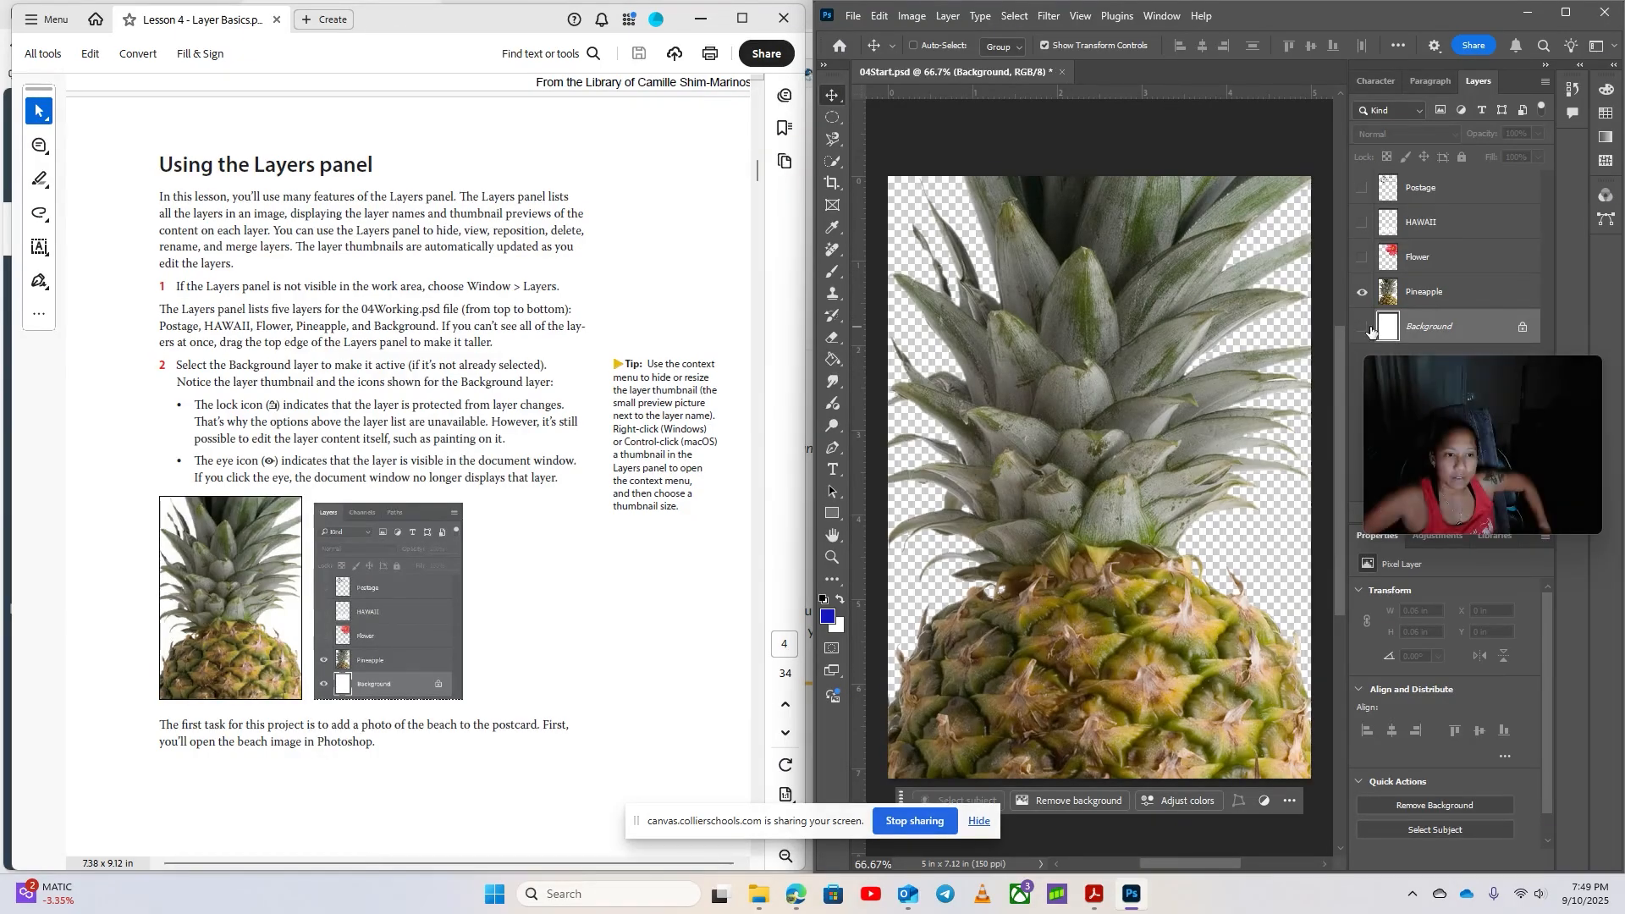
click(1364, 328)
click(1365, 328)
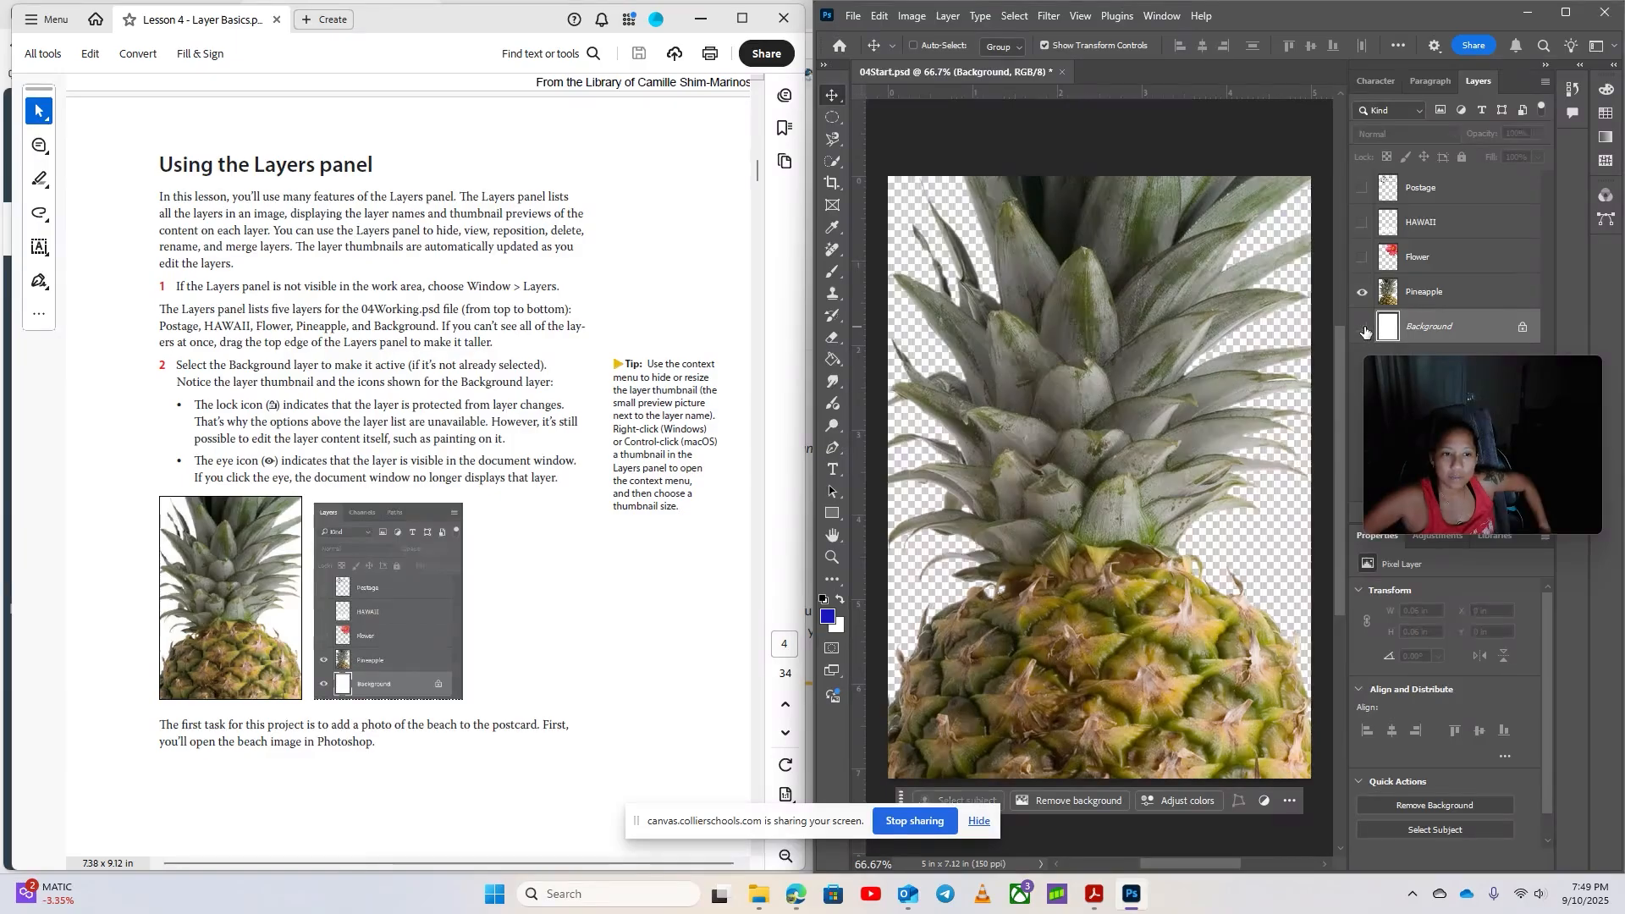
click(1365, 329)
click(1362, 329)
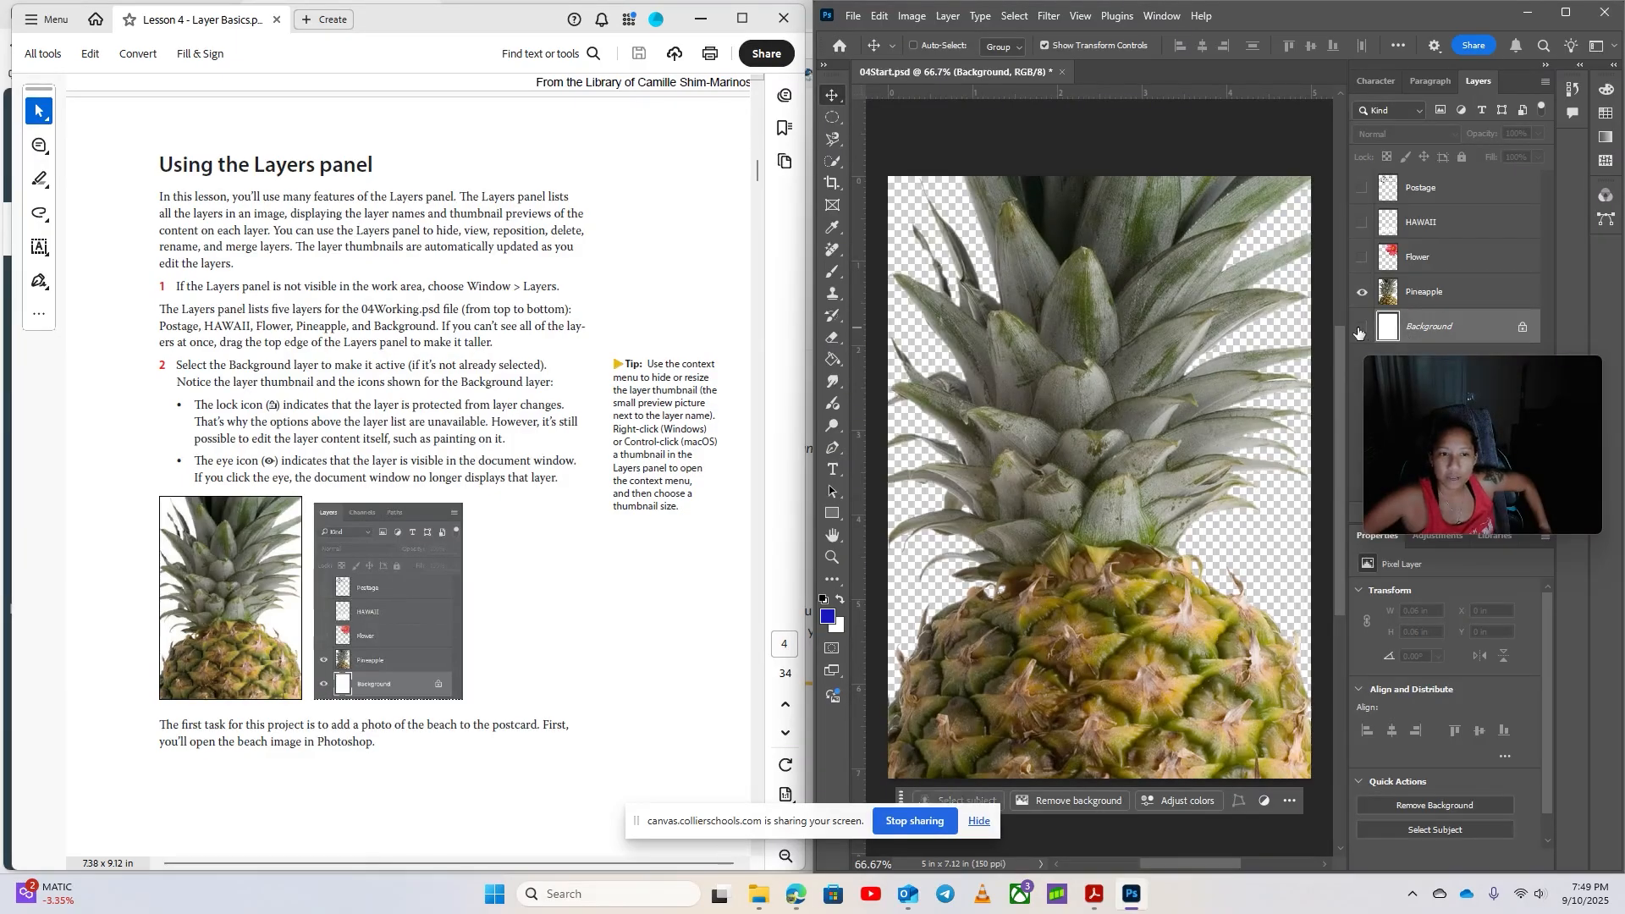
click(1362, 329)
Open Beach.psd from the Downloads folder and compare its layers with those of 04Start.psd, ending on Beach.psd
scroll(381, 394, down, 10)
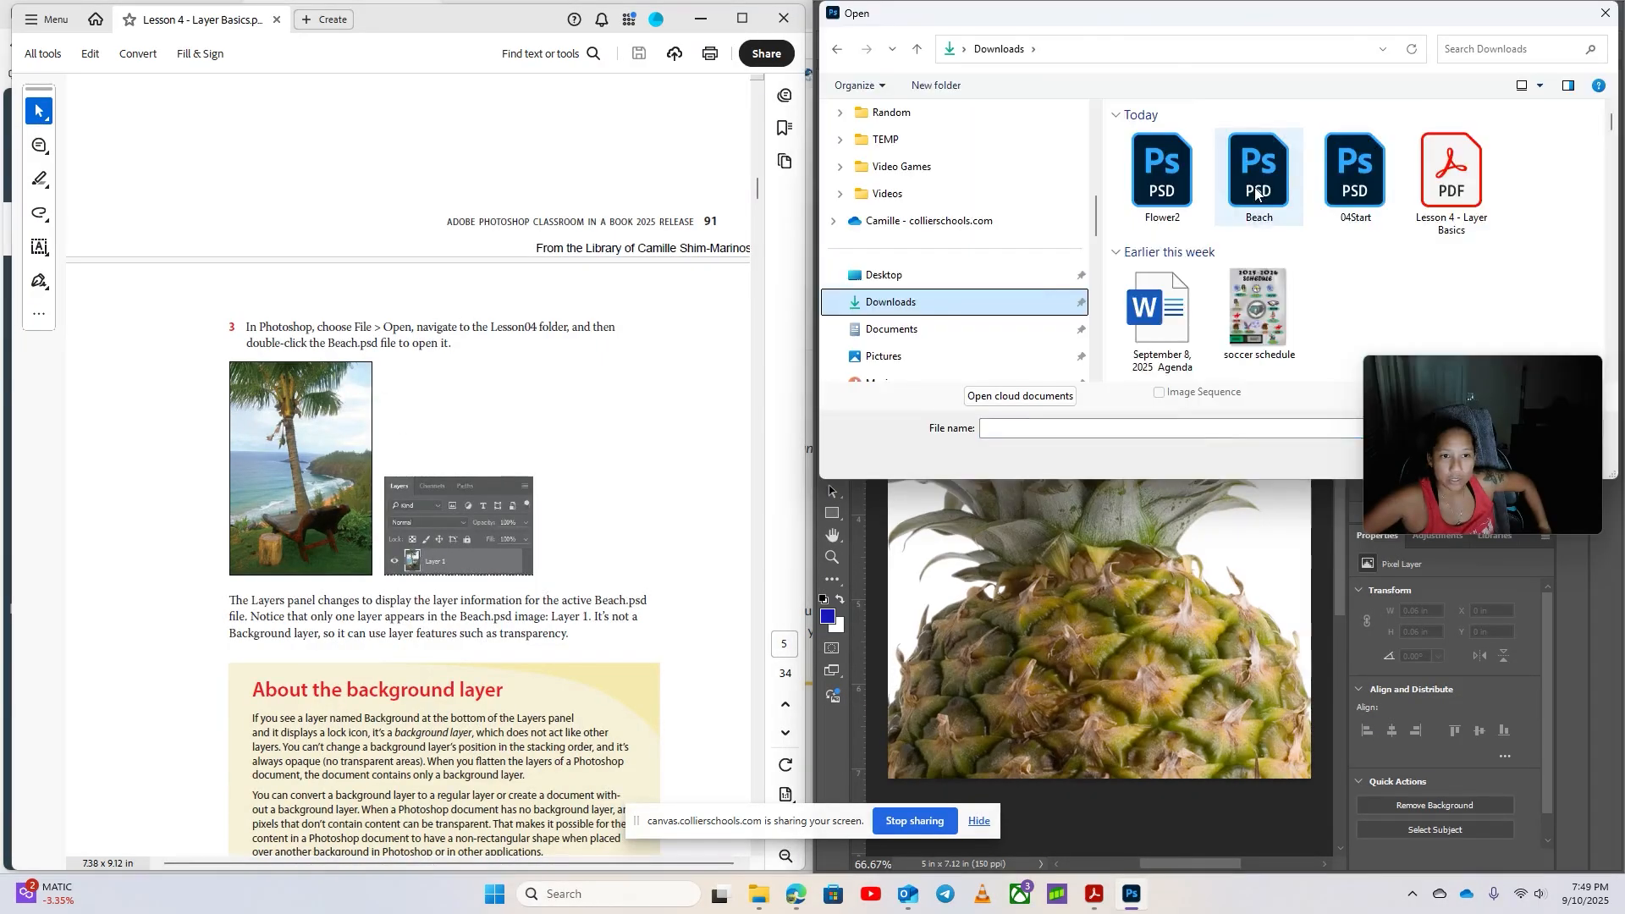
double_click(1258, 190)
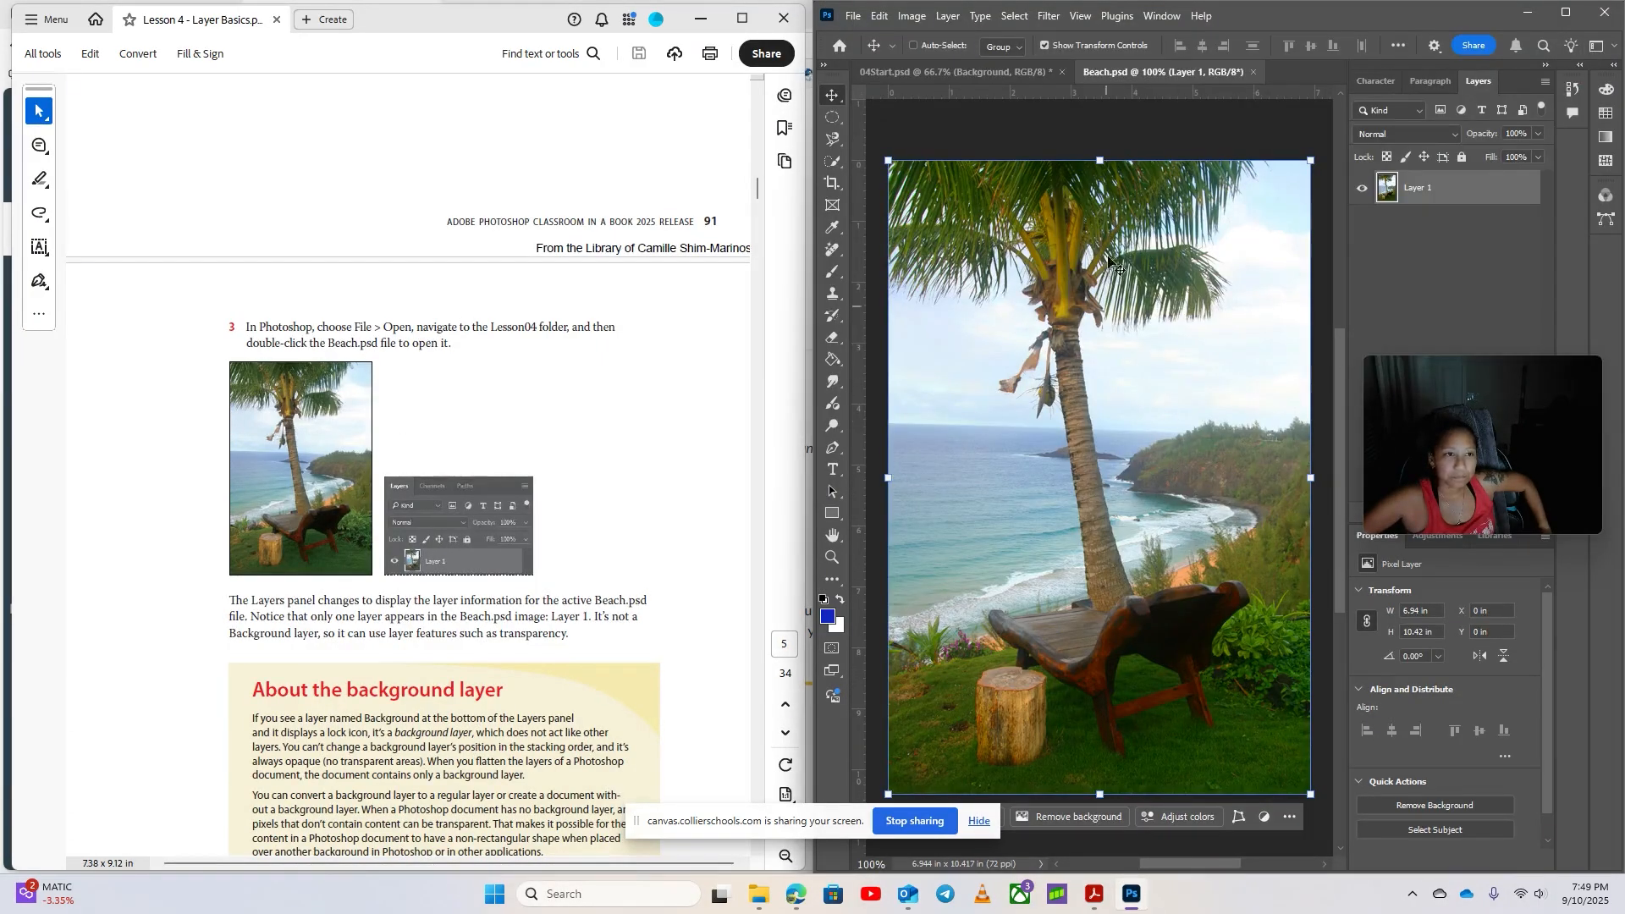
click(977, 70)
click(1139, 73)
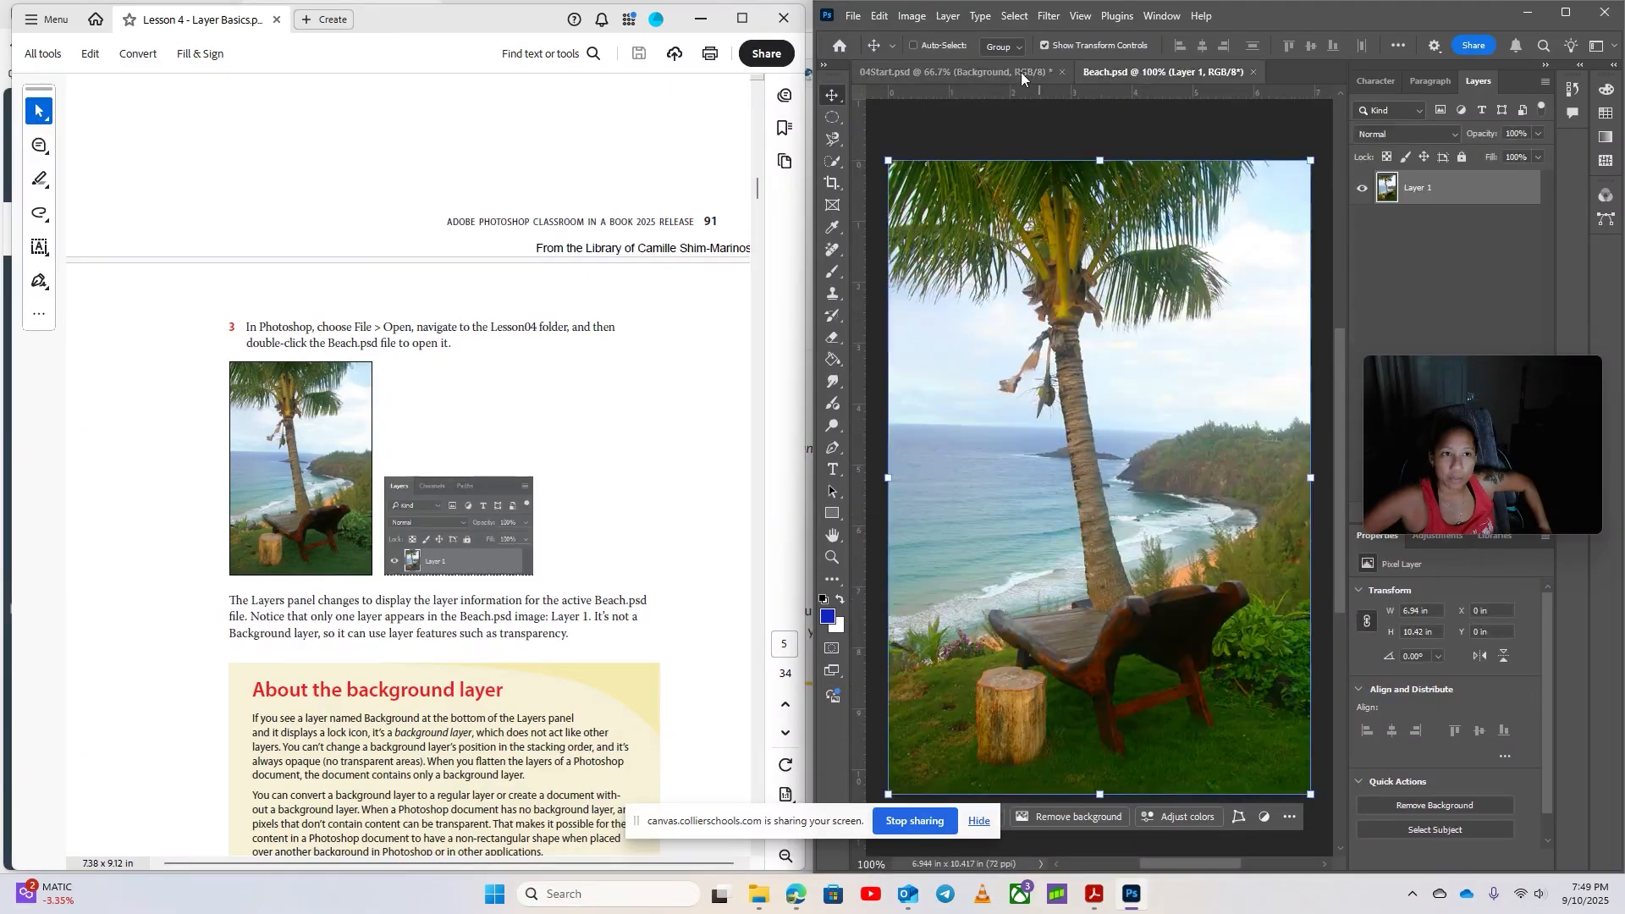
click(1020, 73)
click(1119, 71)
click(996, 74)
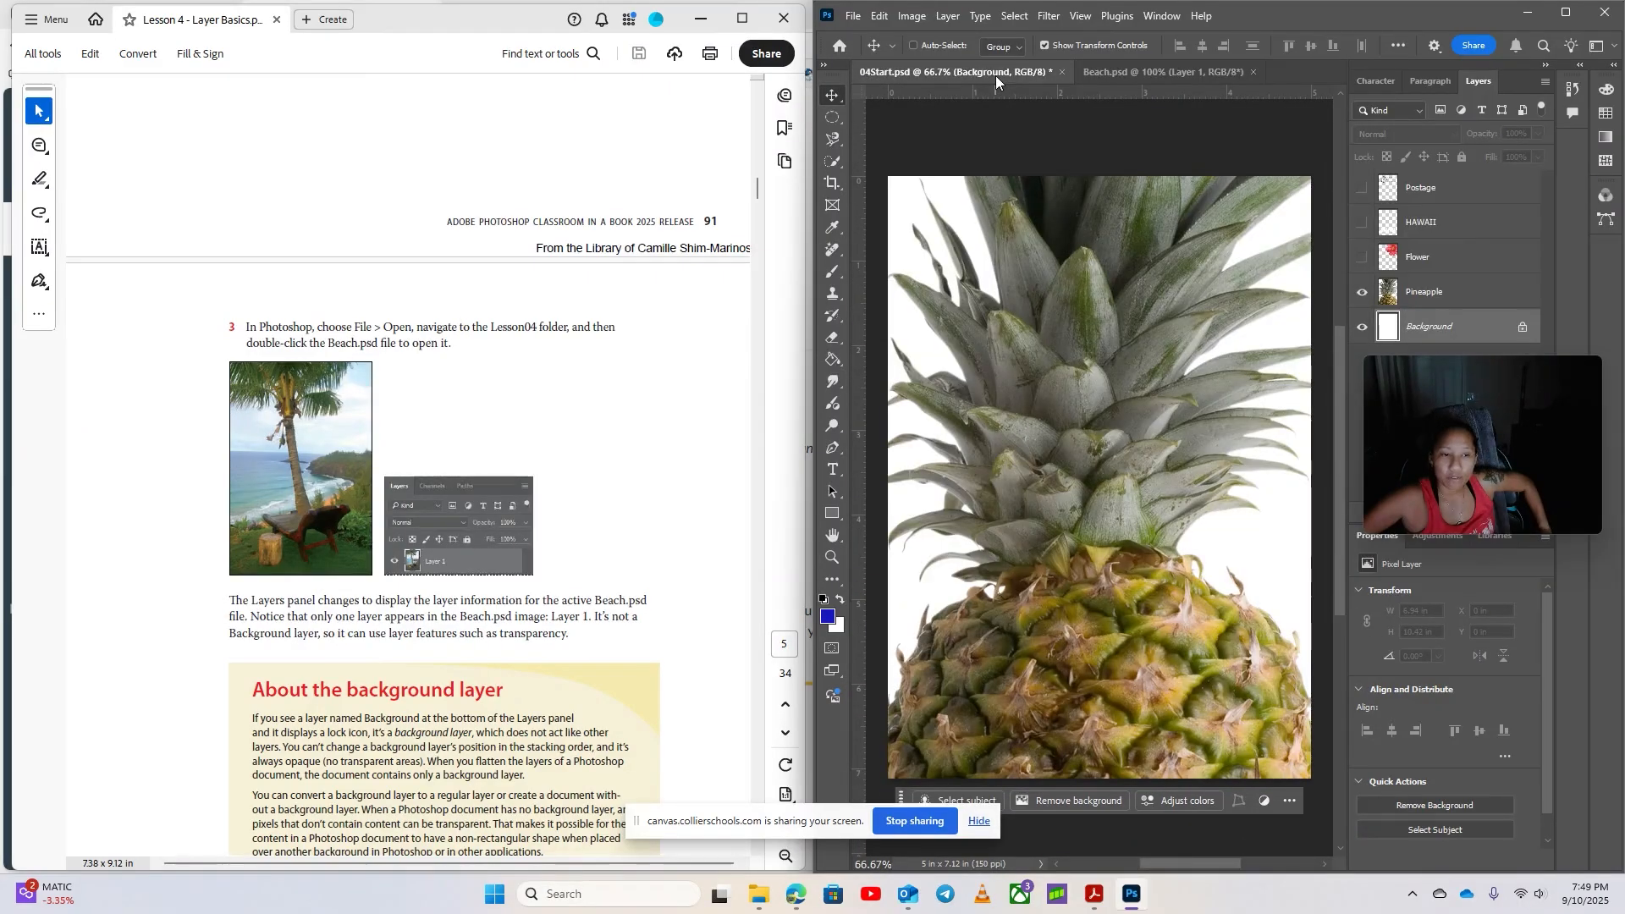
click(1115, 73)
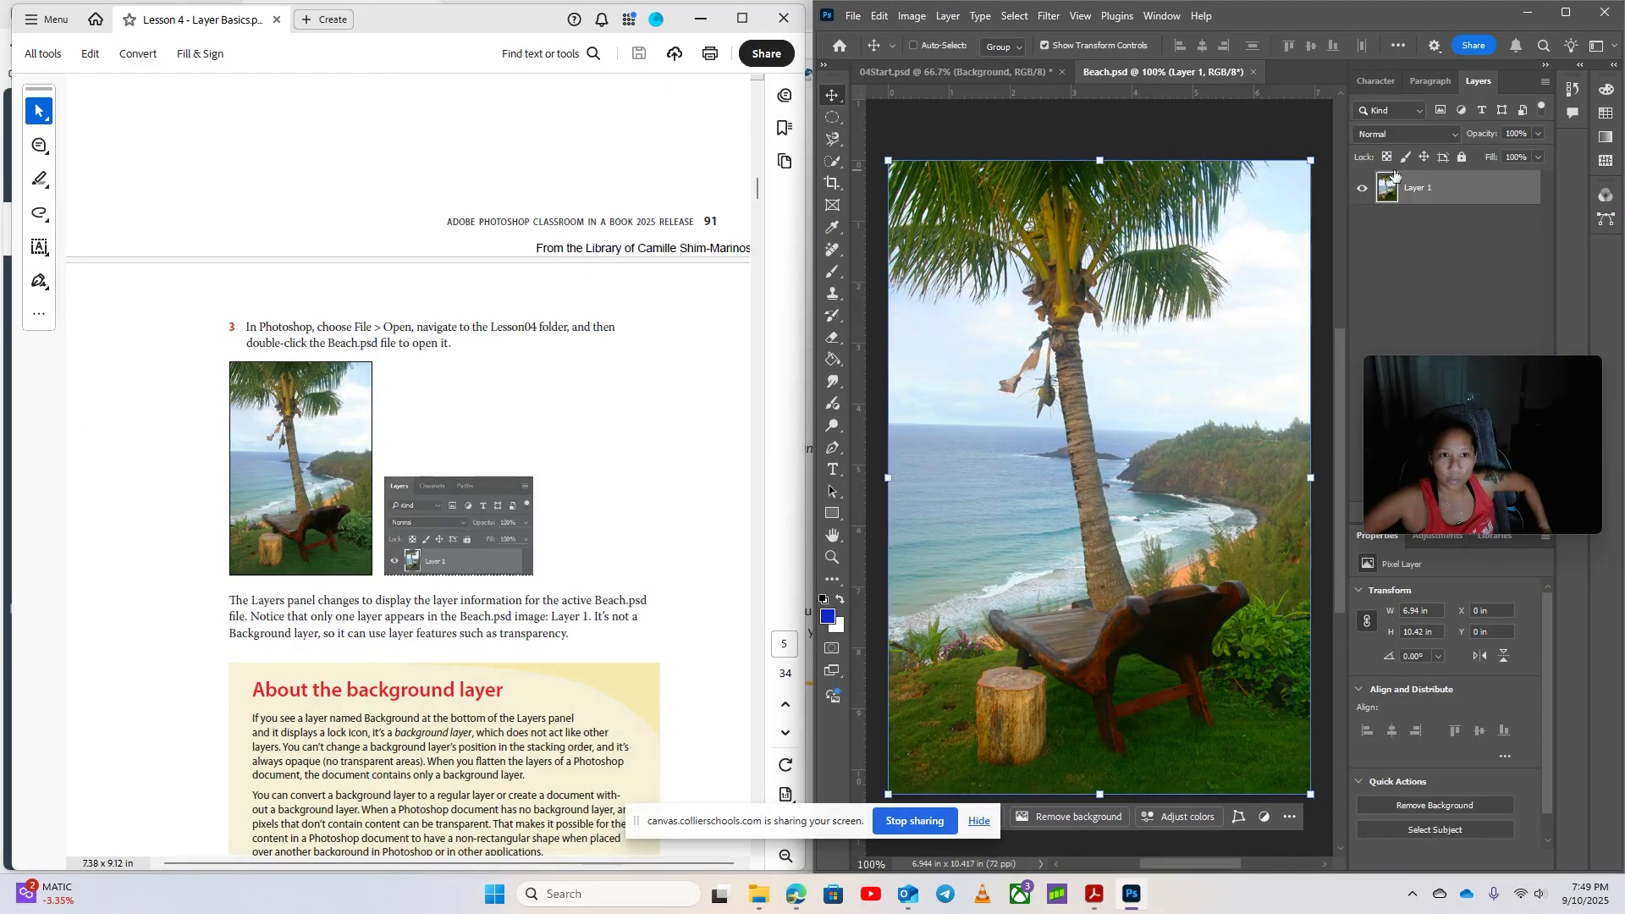
Follow the lesson's Renaming and copying a layer section and rename Layer 1 of Beach.psd as Beach
scroll(468, 503, down, 3)
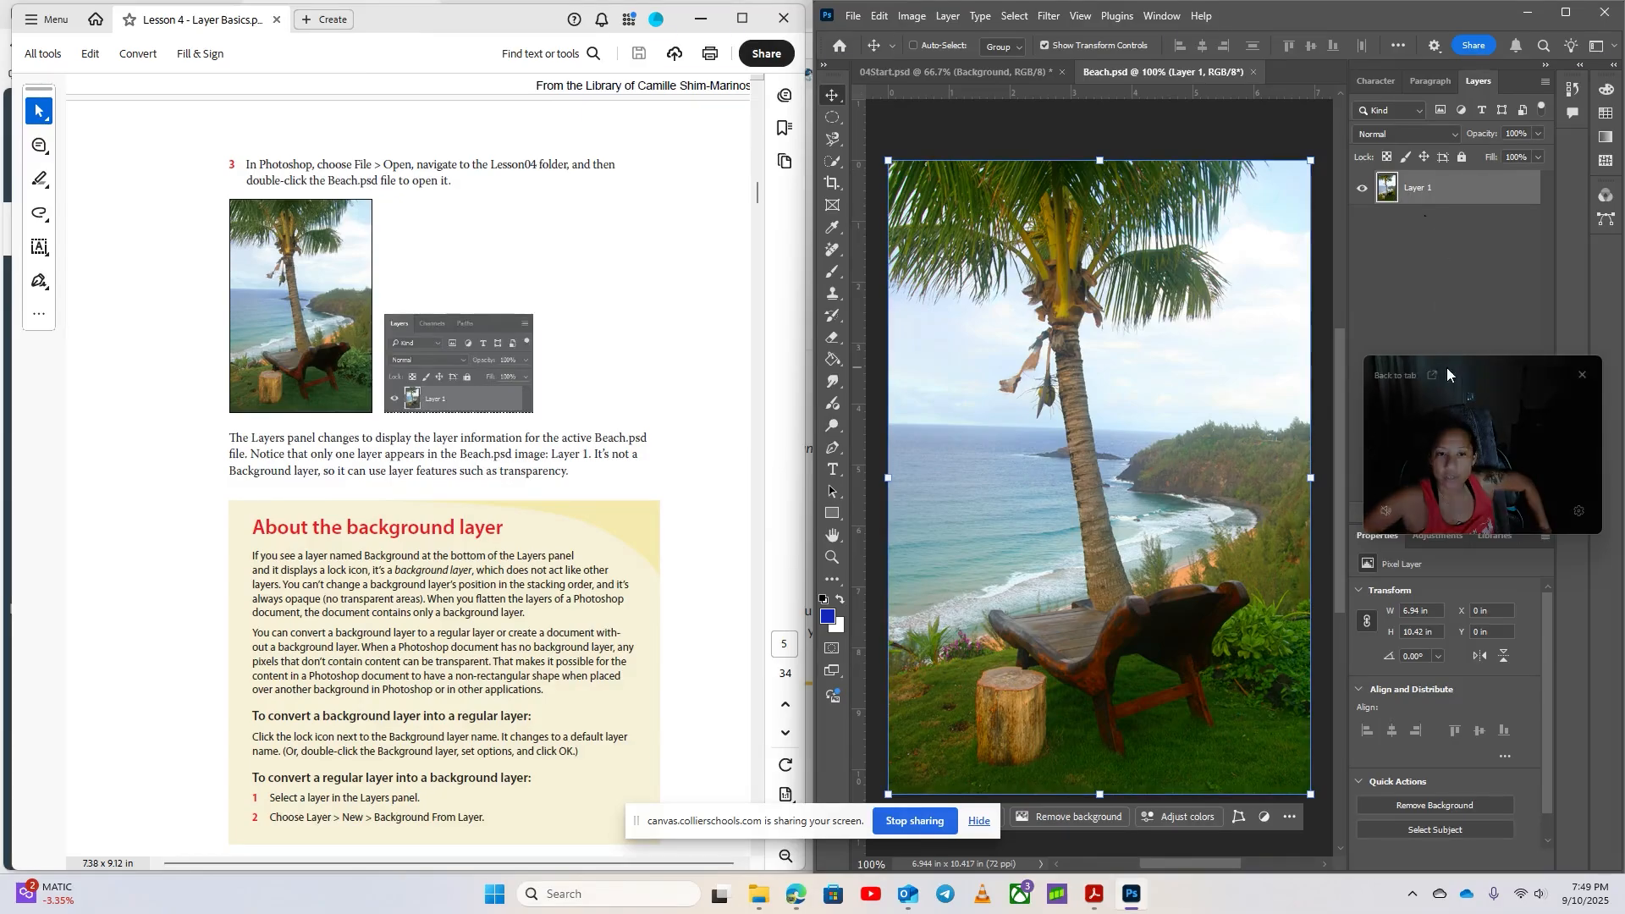
scroll(569, 641, down, 2)
scroll(569, 640, down, 10)
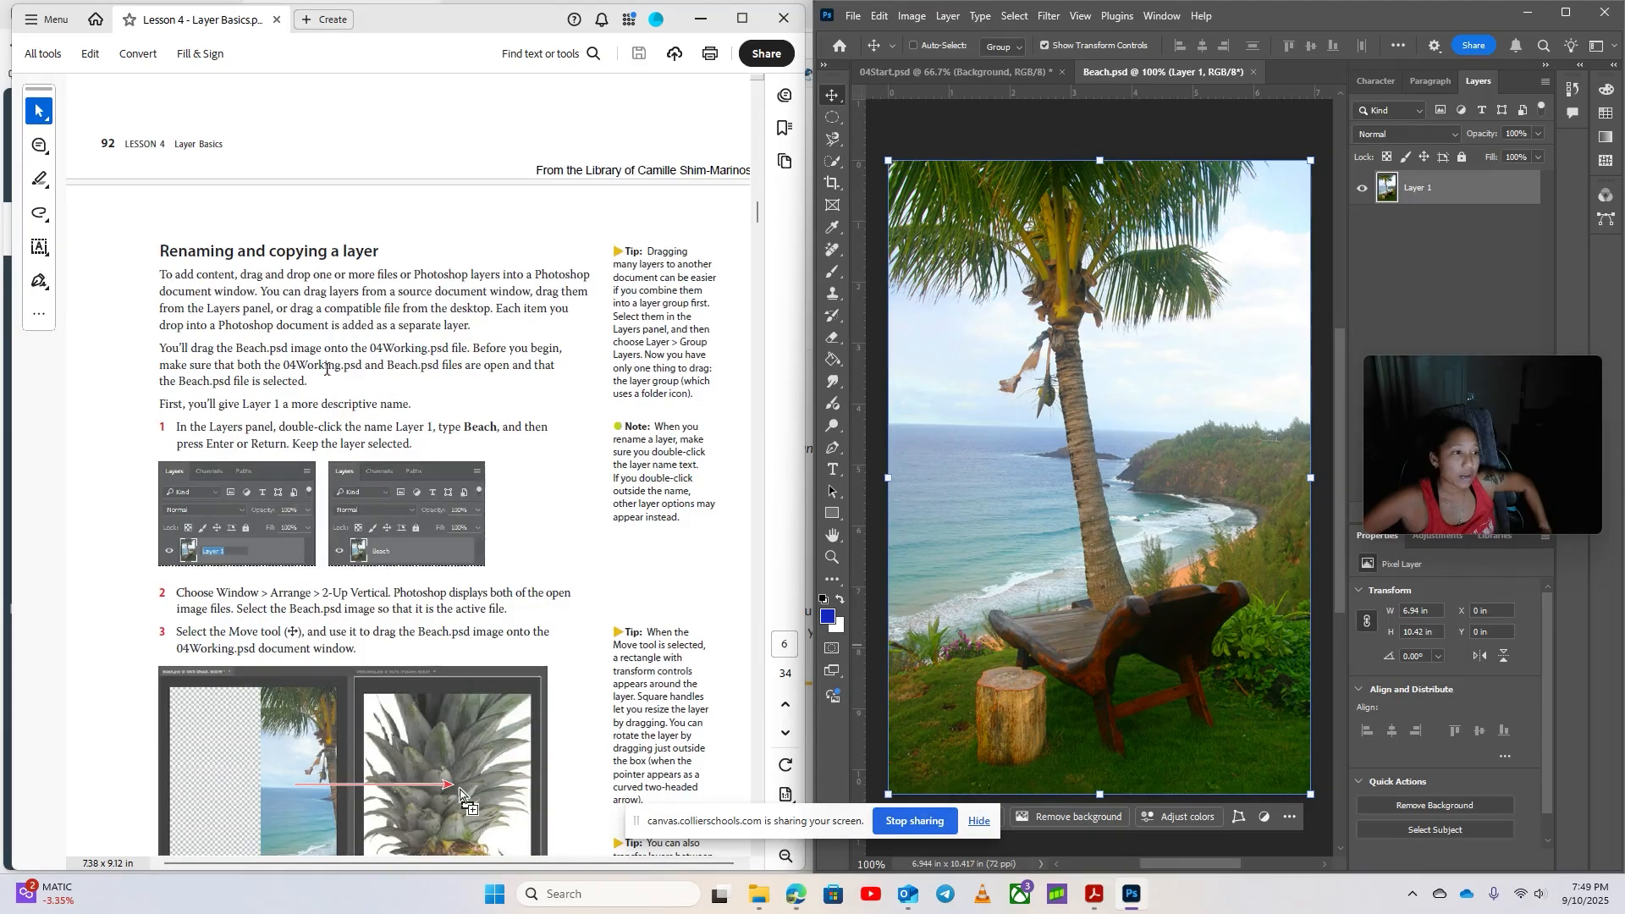
scroll(326, 369, down, 2)
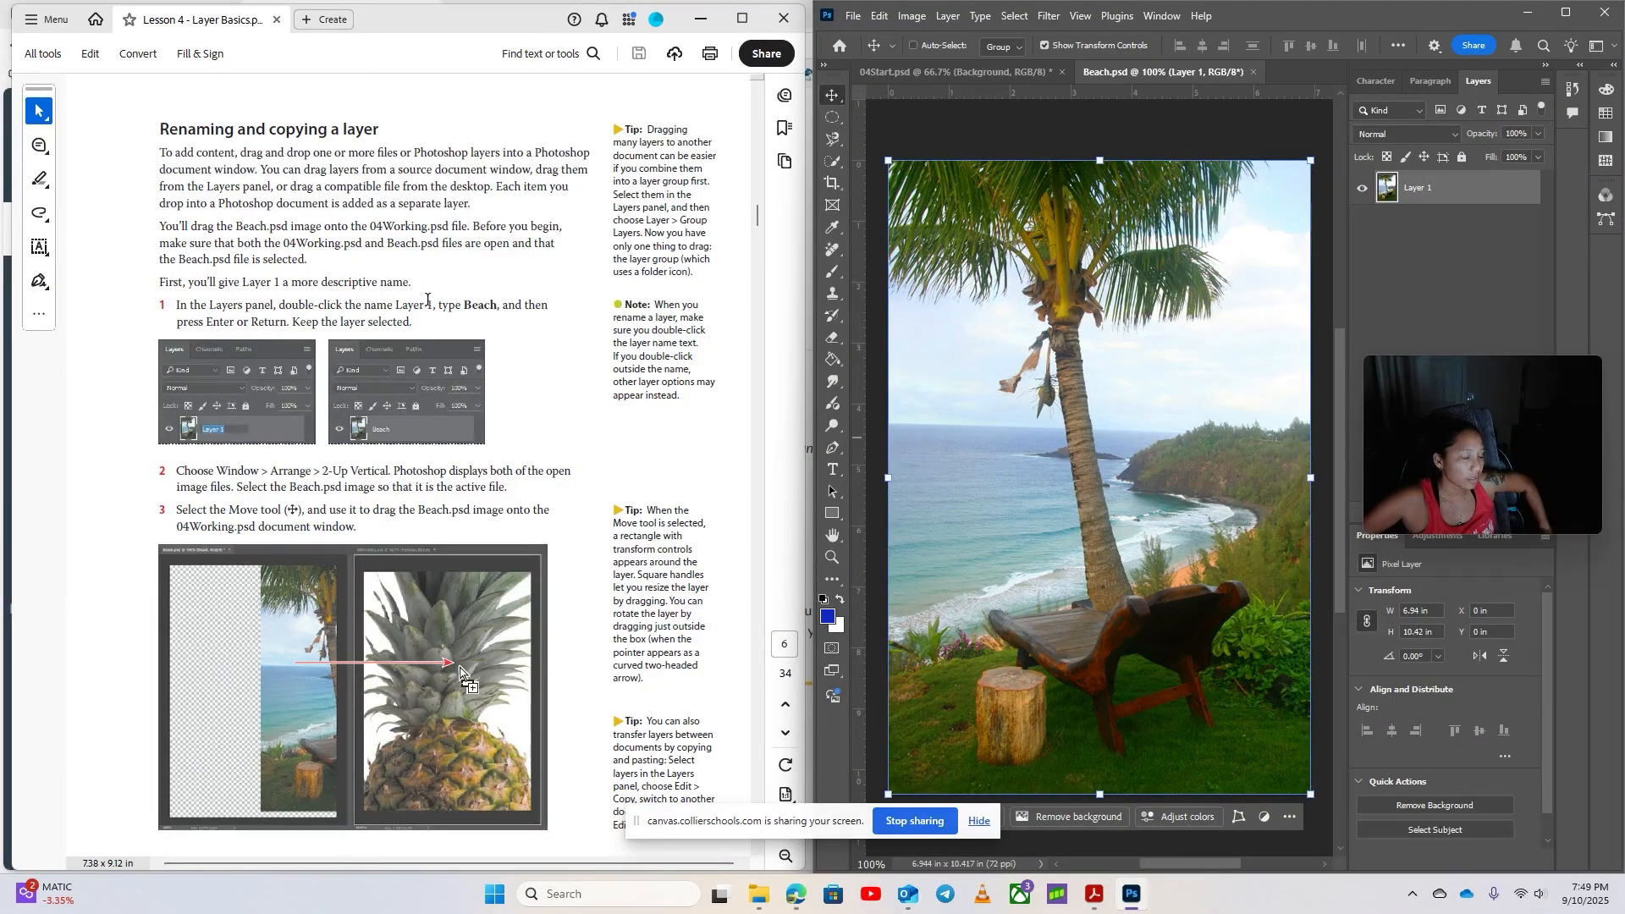
double_click(1426, 189)
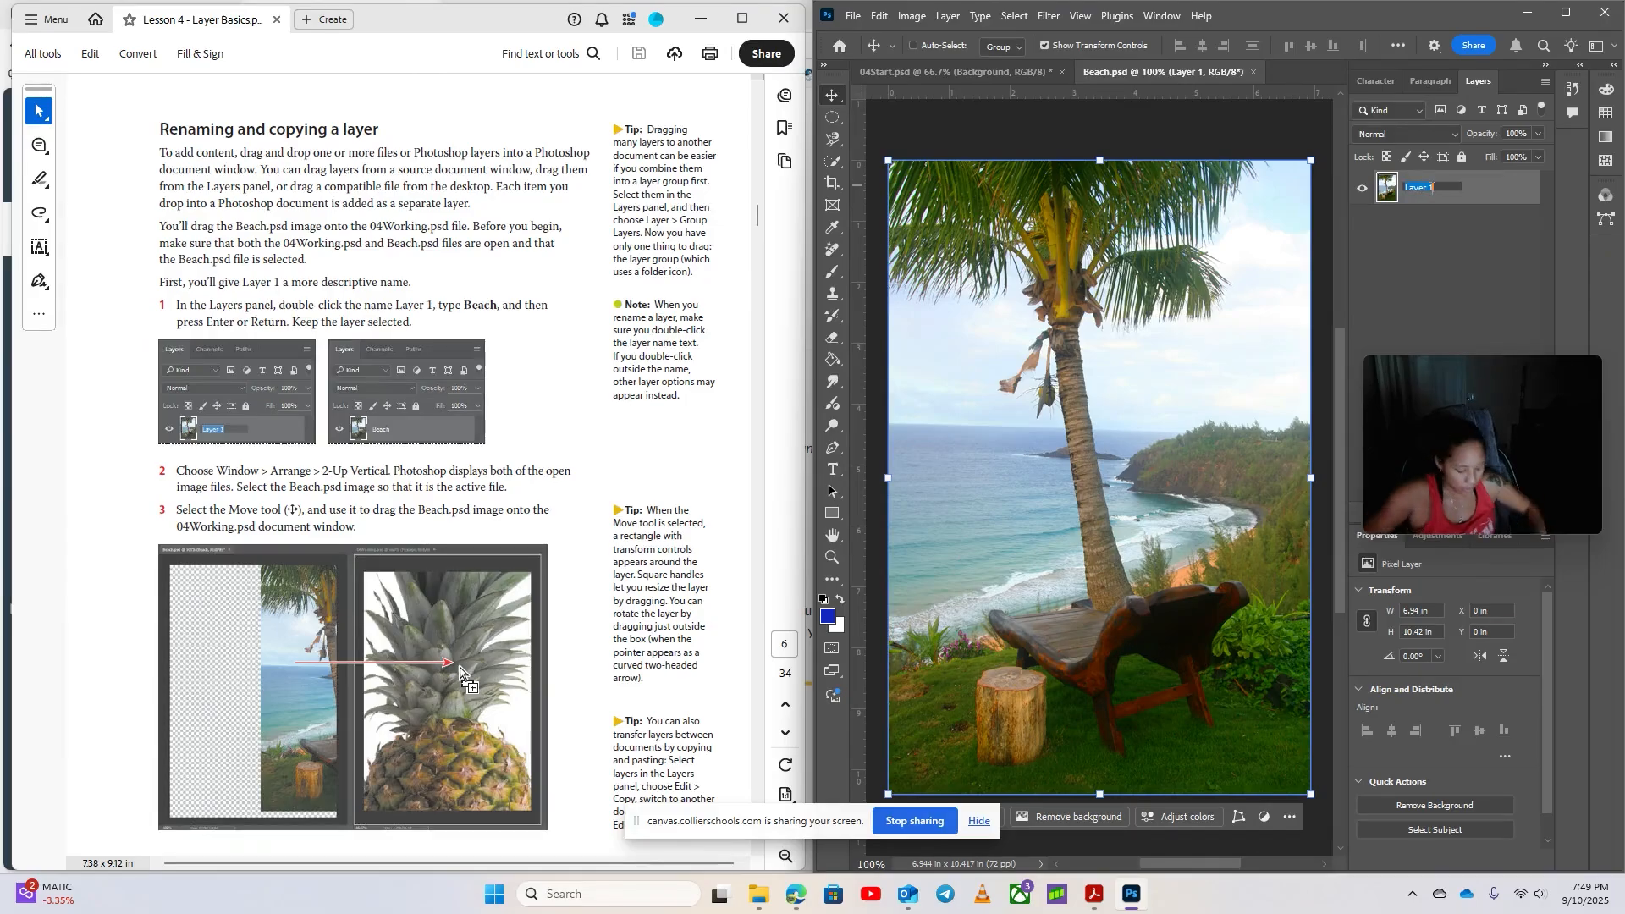
text(Beach)
key(Return)
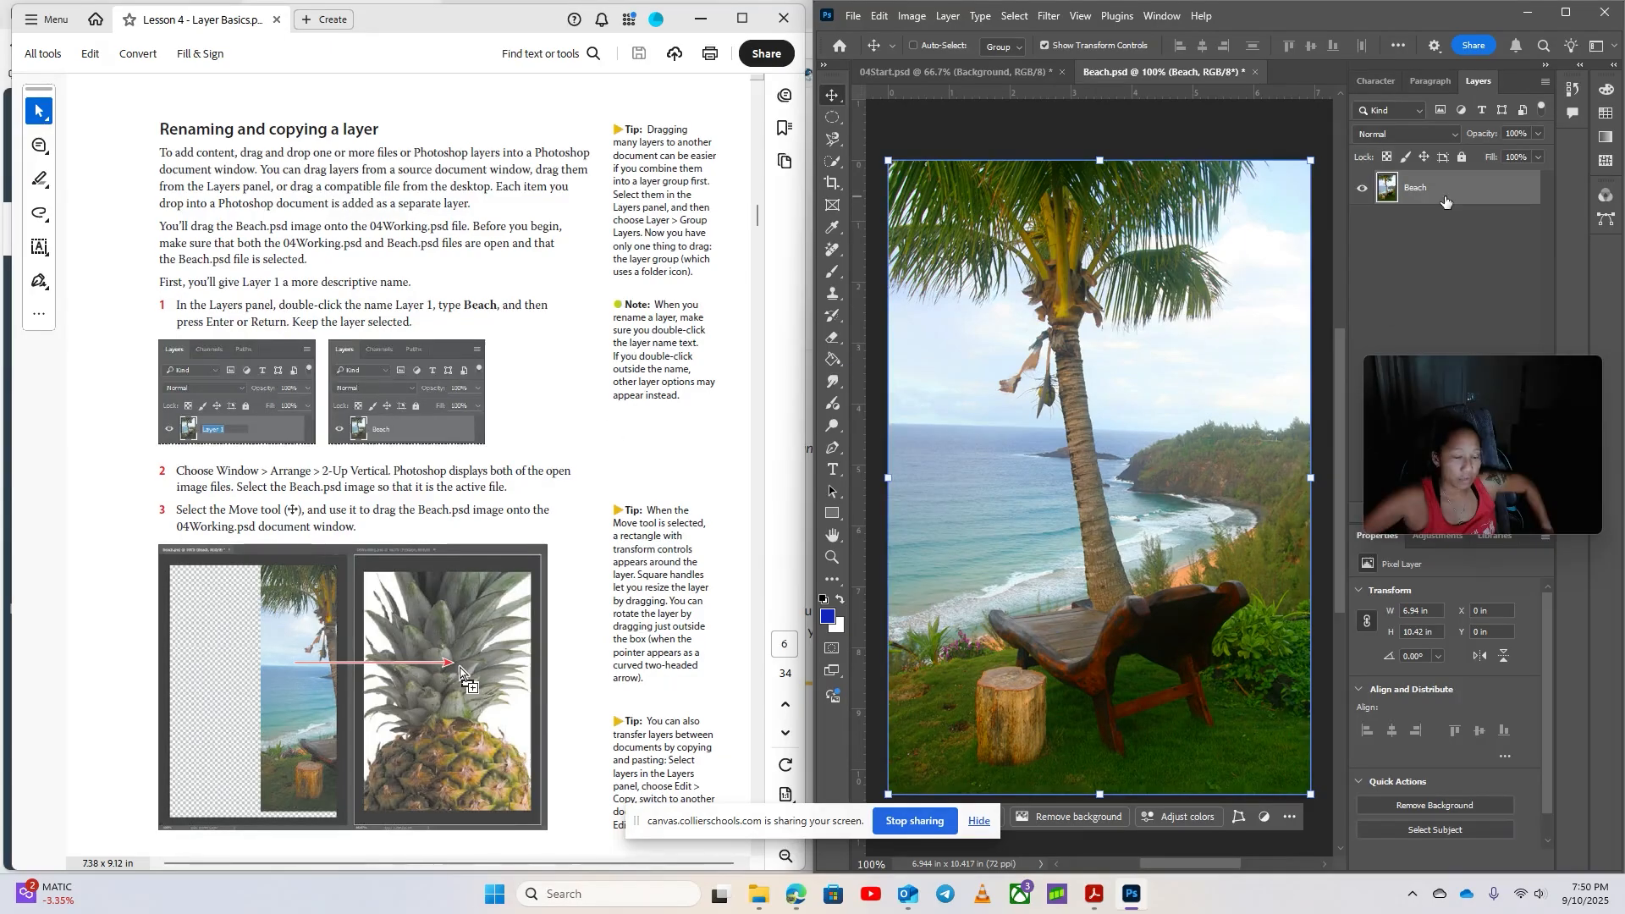
scroll(206, 401, down, 1)
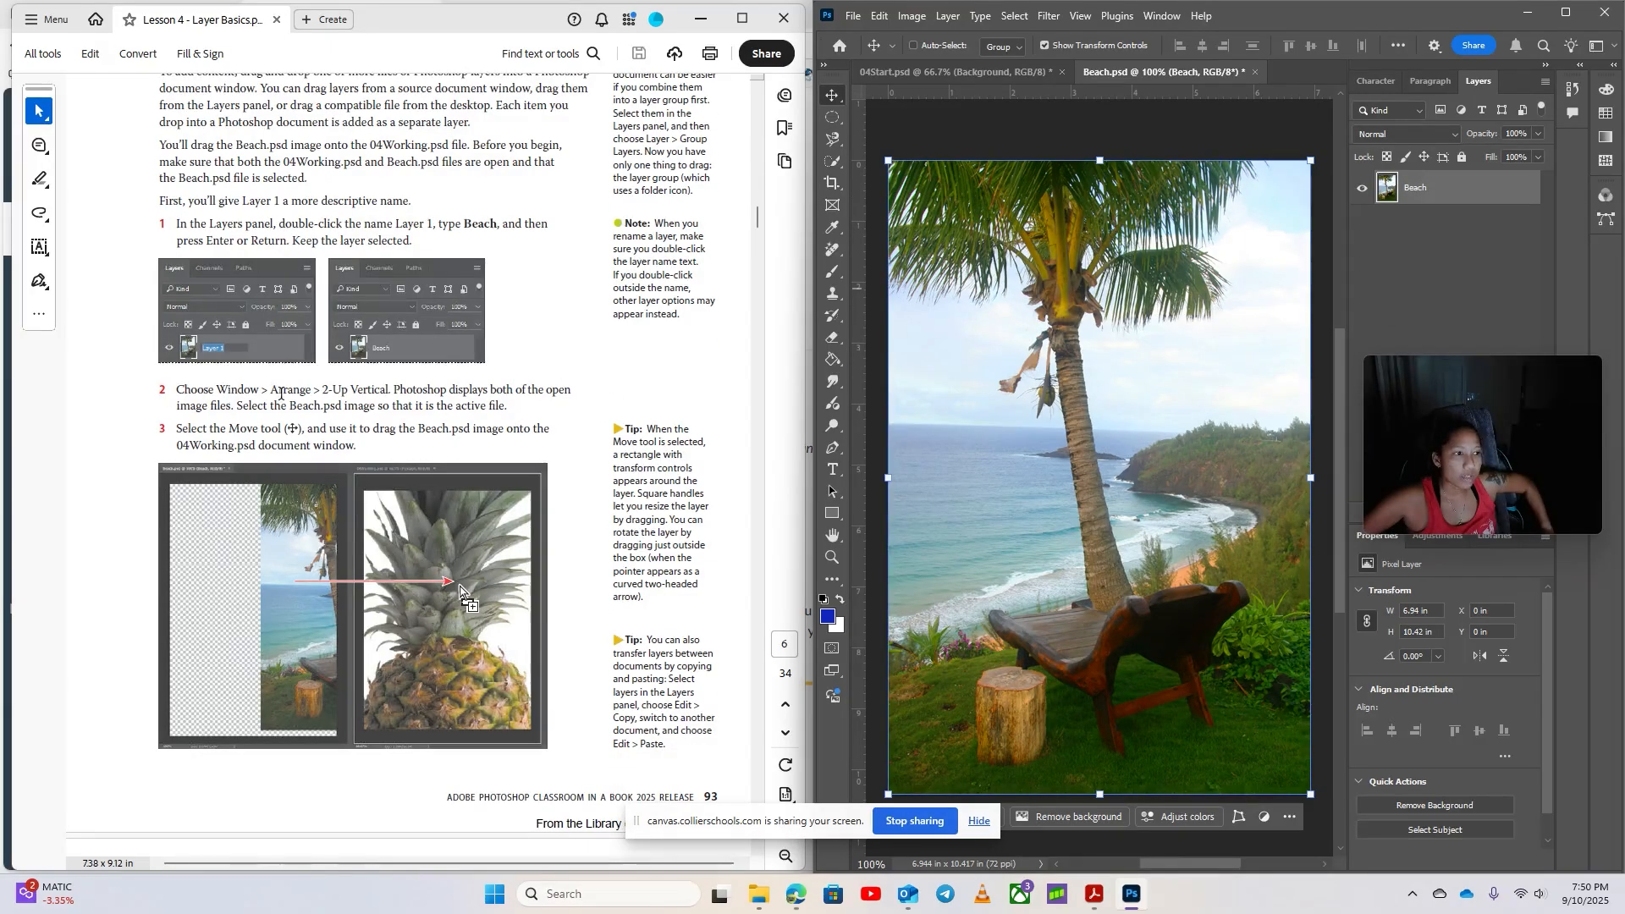
Follow lesson step 2 and arrange Beach.psd and 04Start.psd side by side with the 2-up Vertical layout
drag(218, 390, 392, 389)
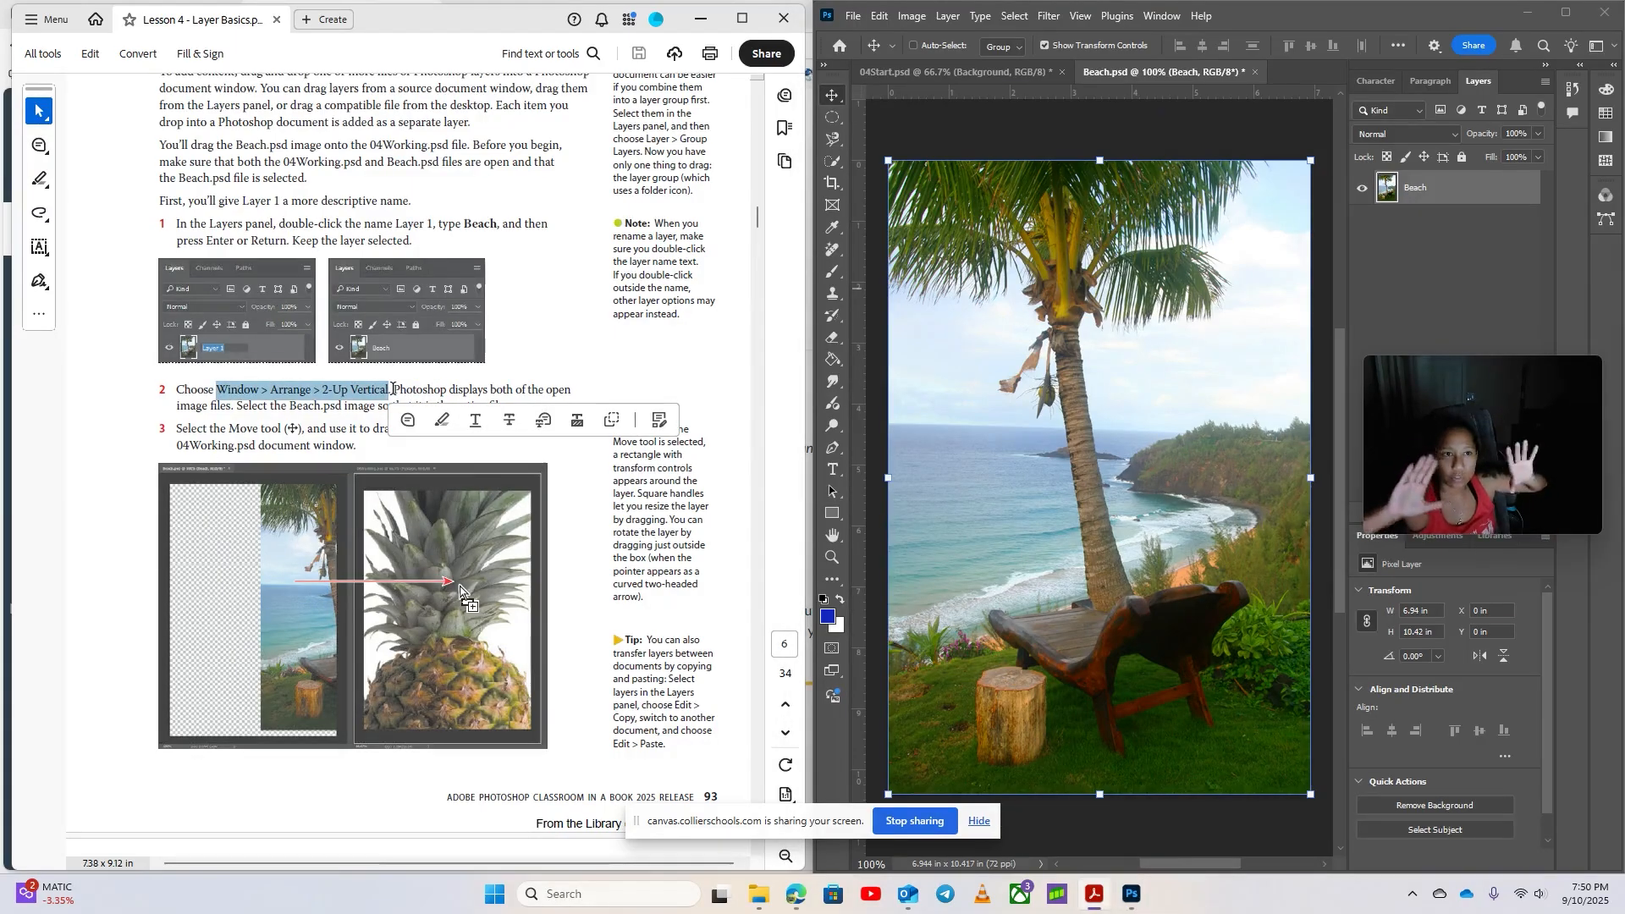
click(1166, 21)
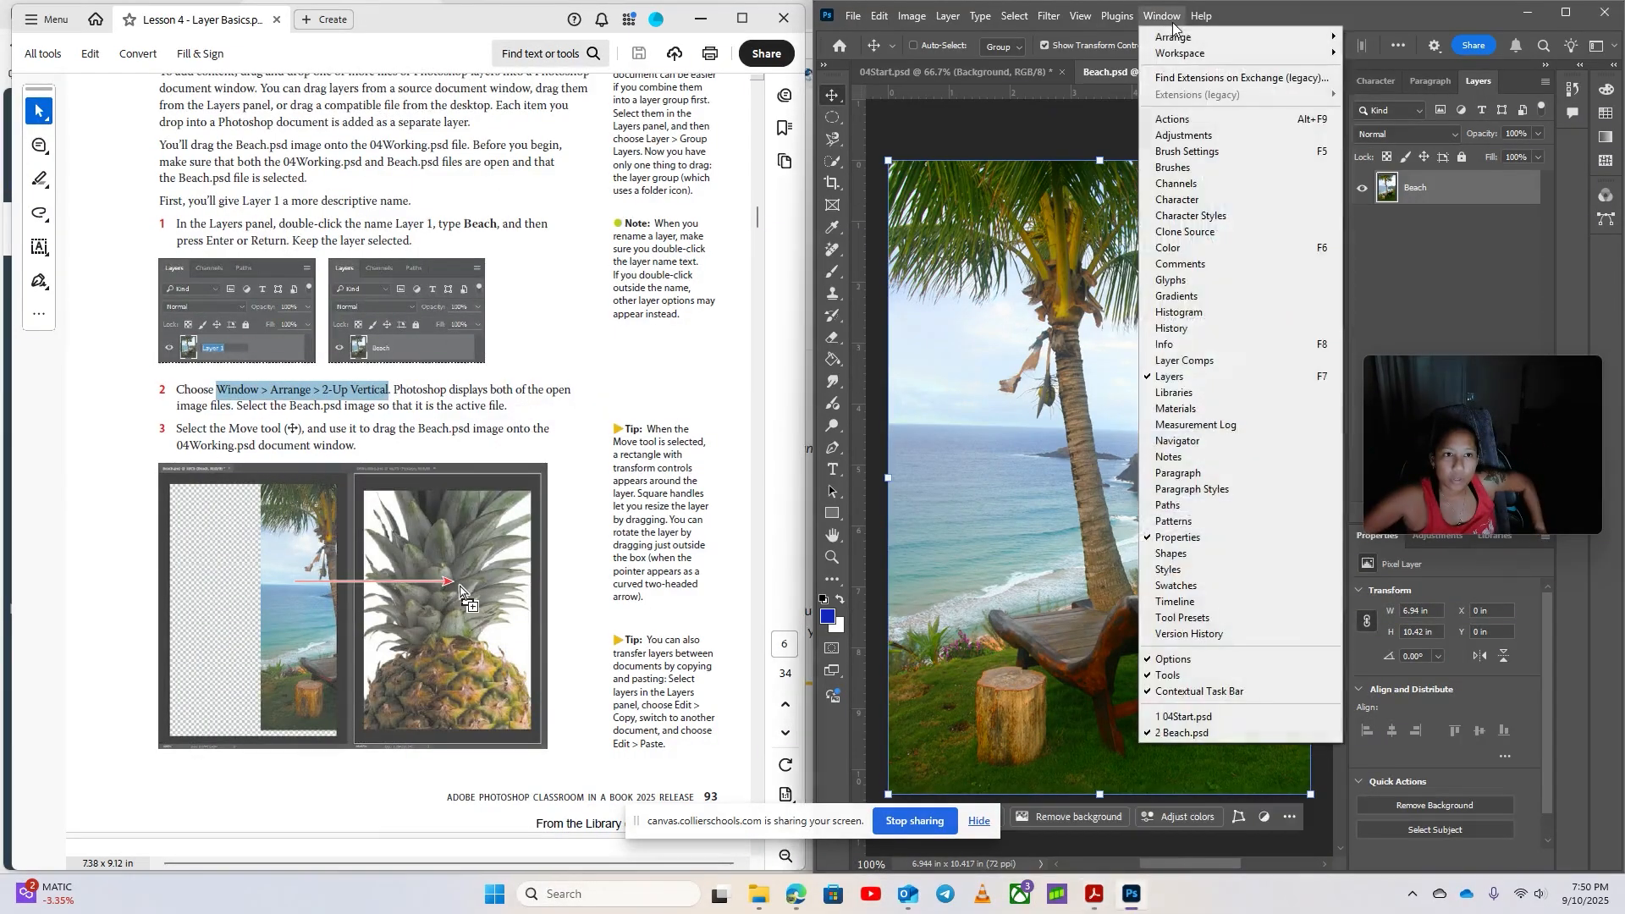
mouse_move(1185, 37)
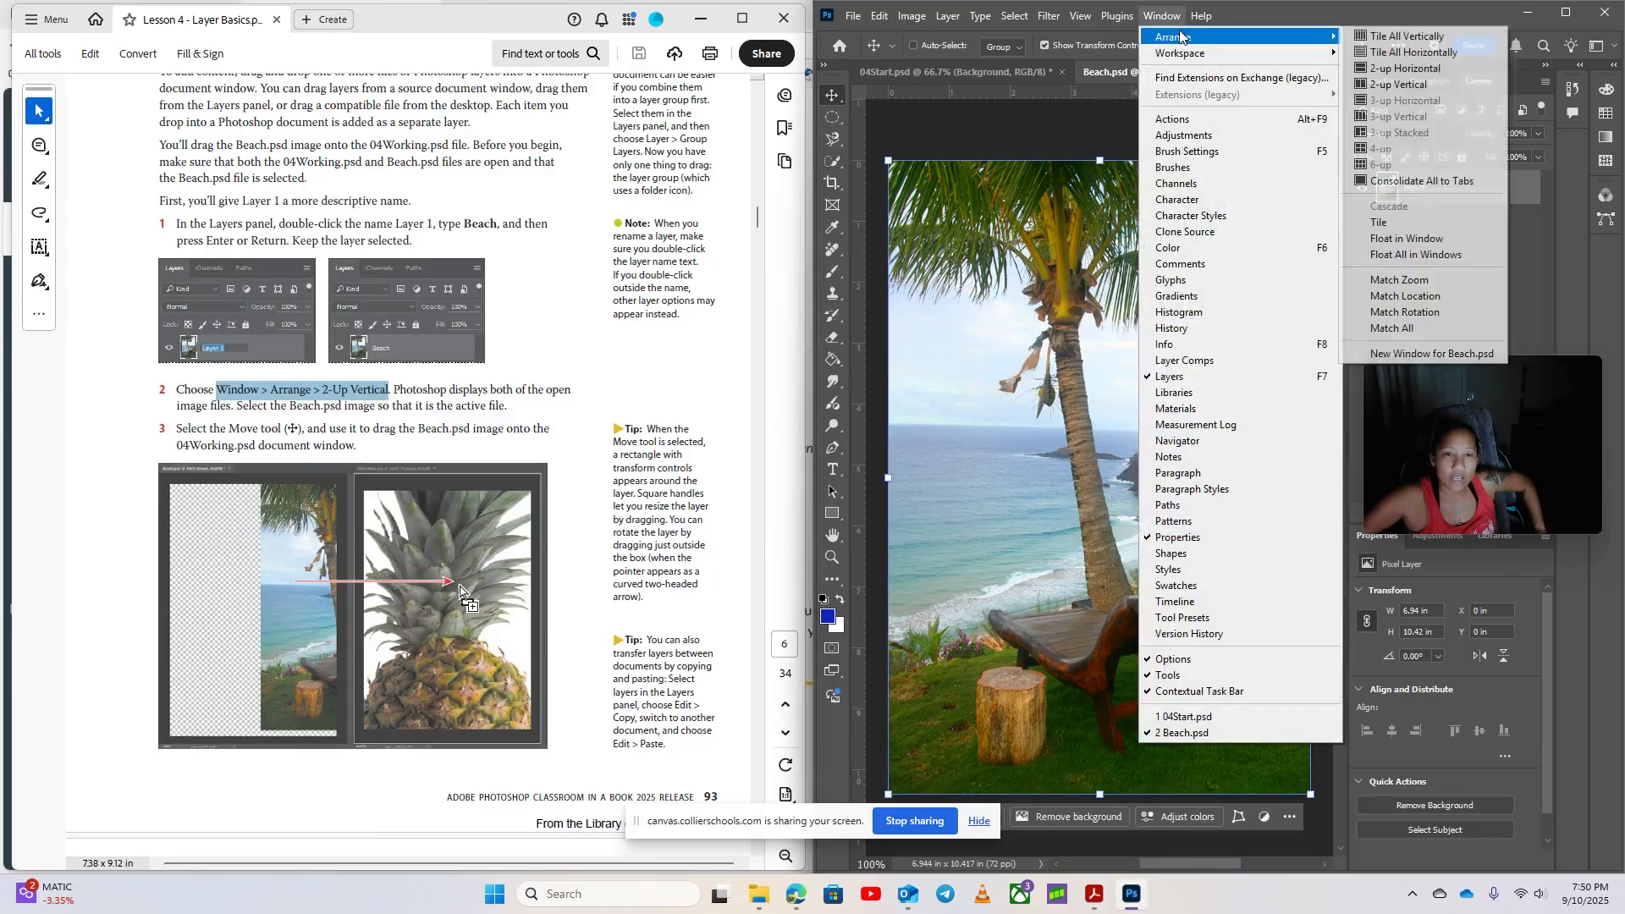
click(1447, 93)
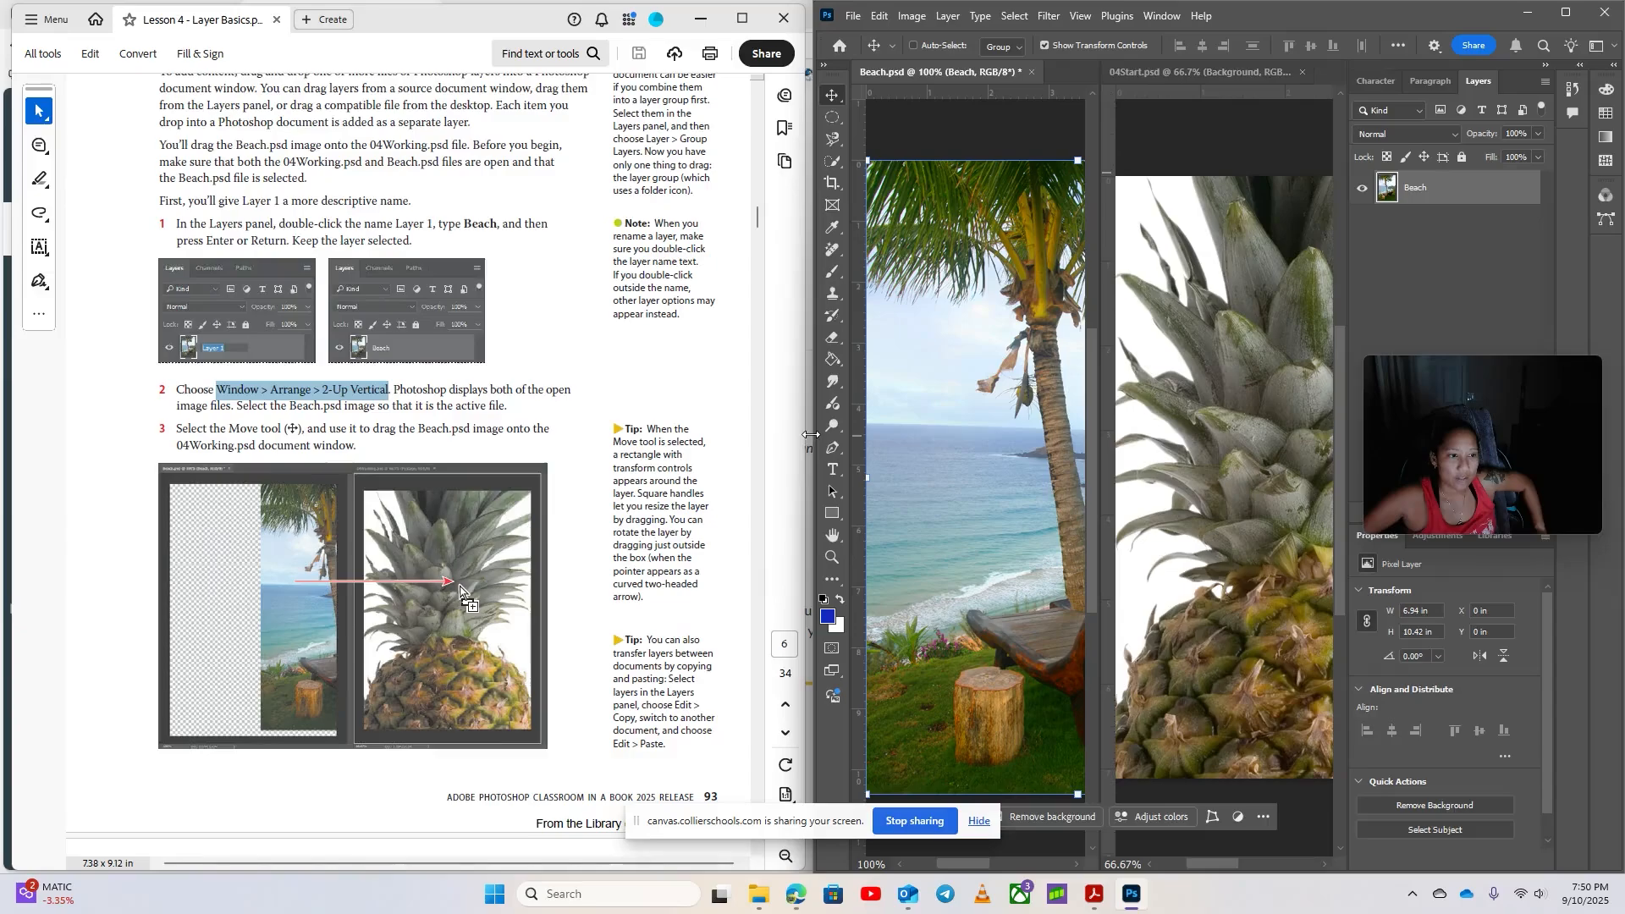
Narrow the lesson PDF window, widen the Photoshop window toward it, and bring both back in front of the browser
drag(811, 434, 588, 436)
drag(815, 432, 730, 462)
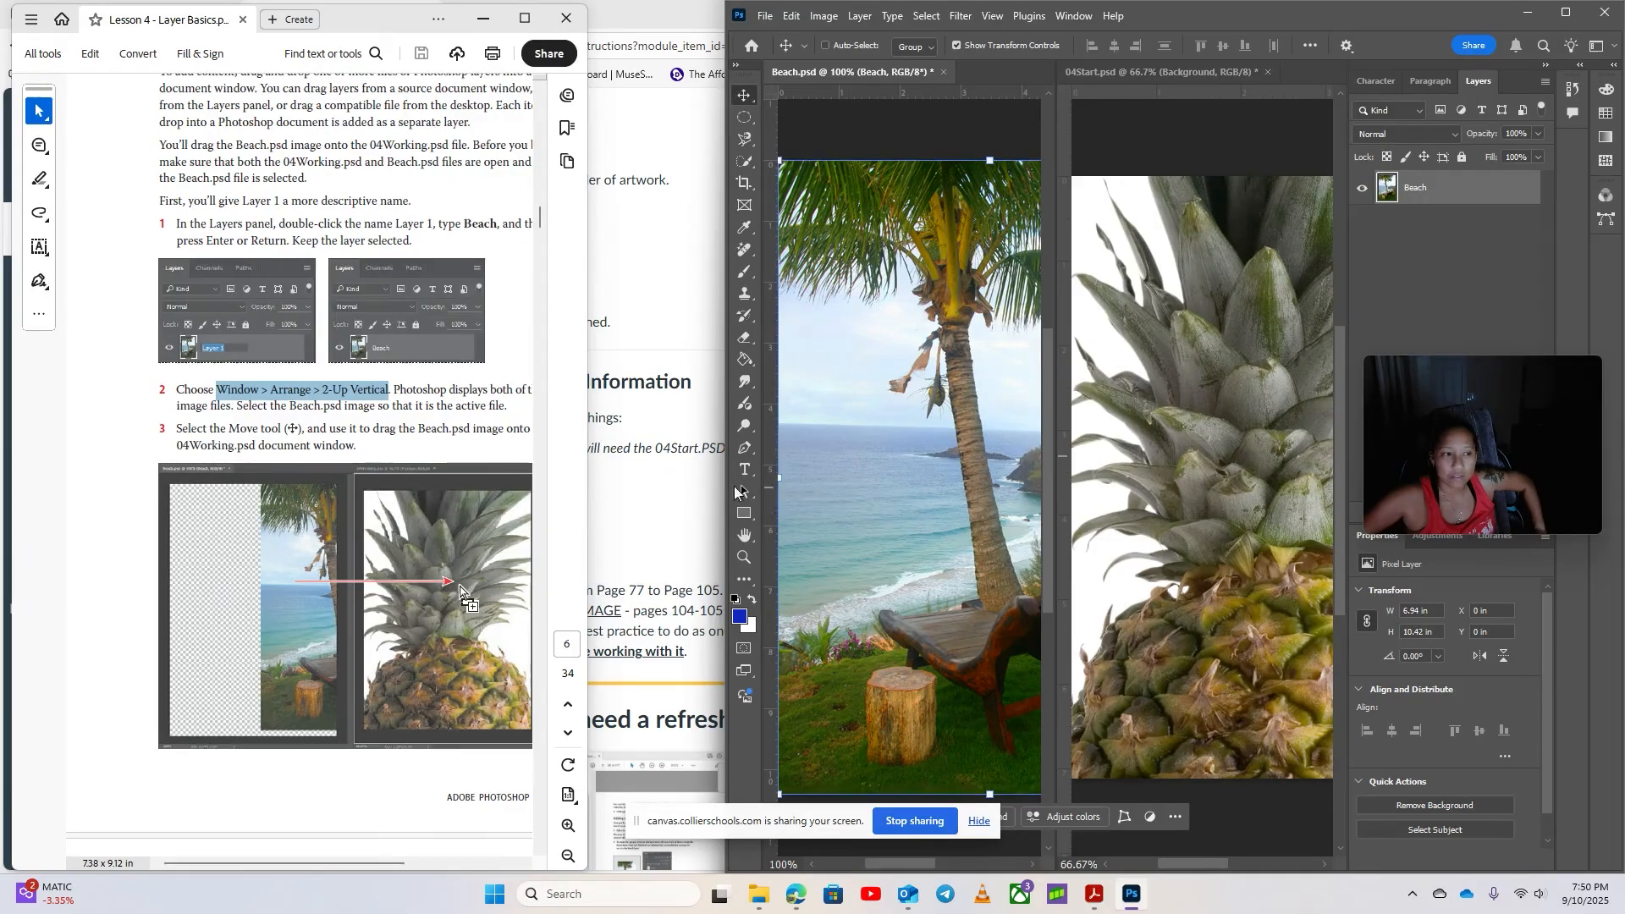
click(711, 491)
click(1131, 894)
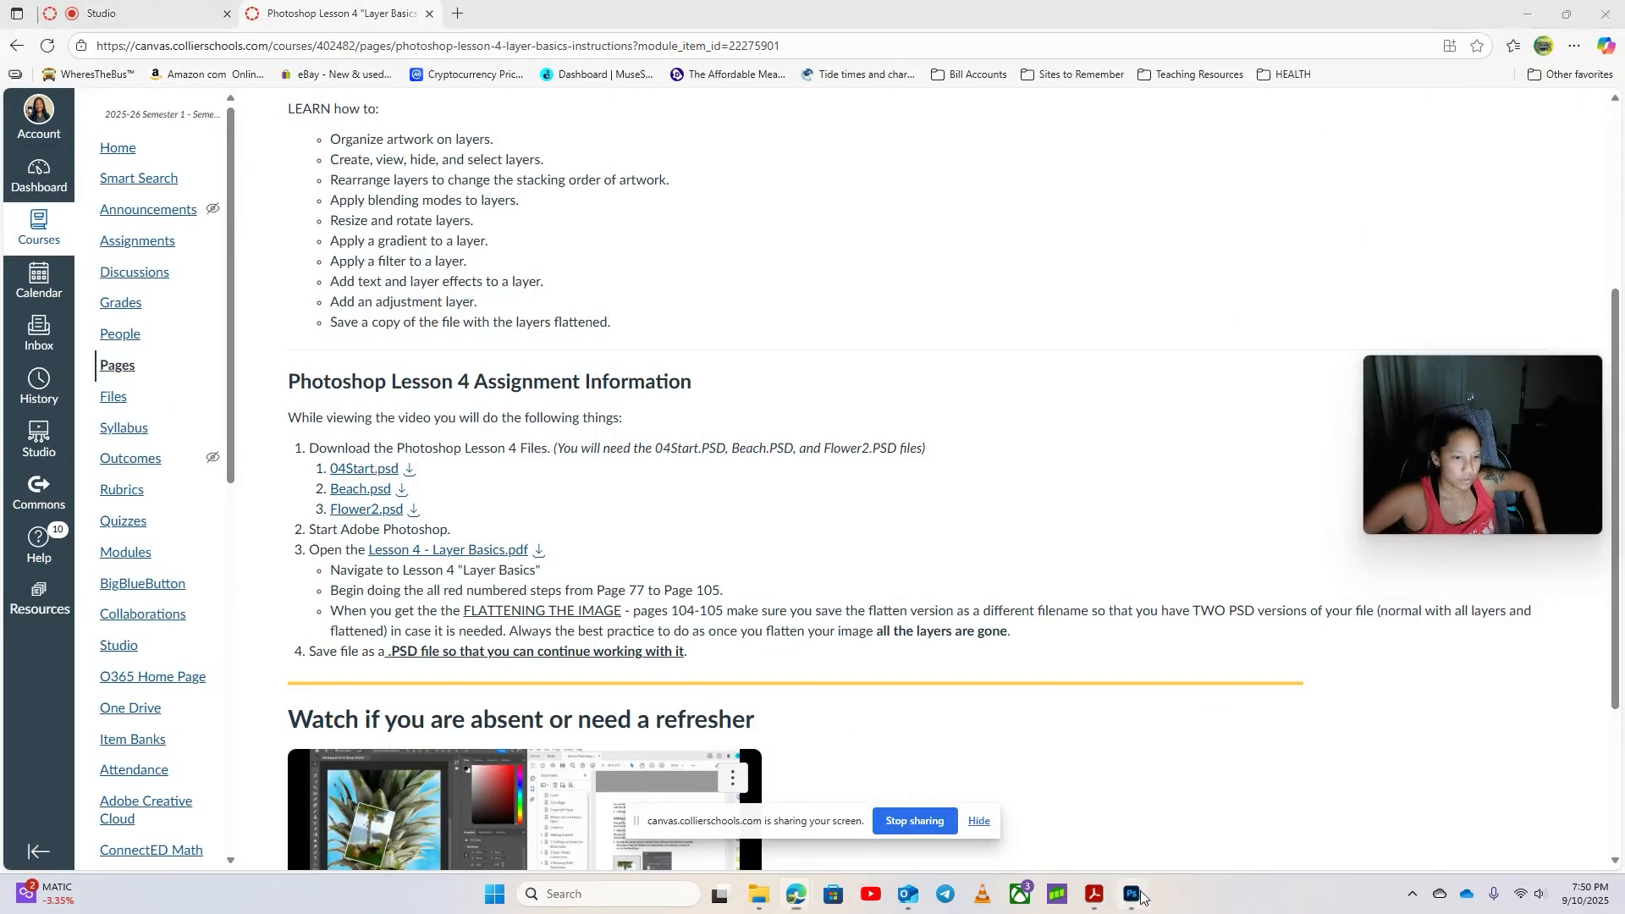
click(1094, 894)
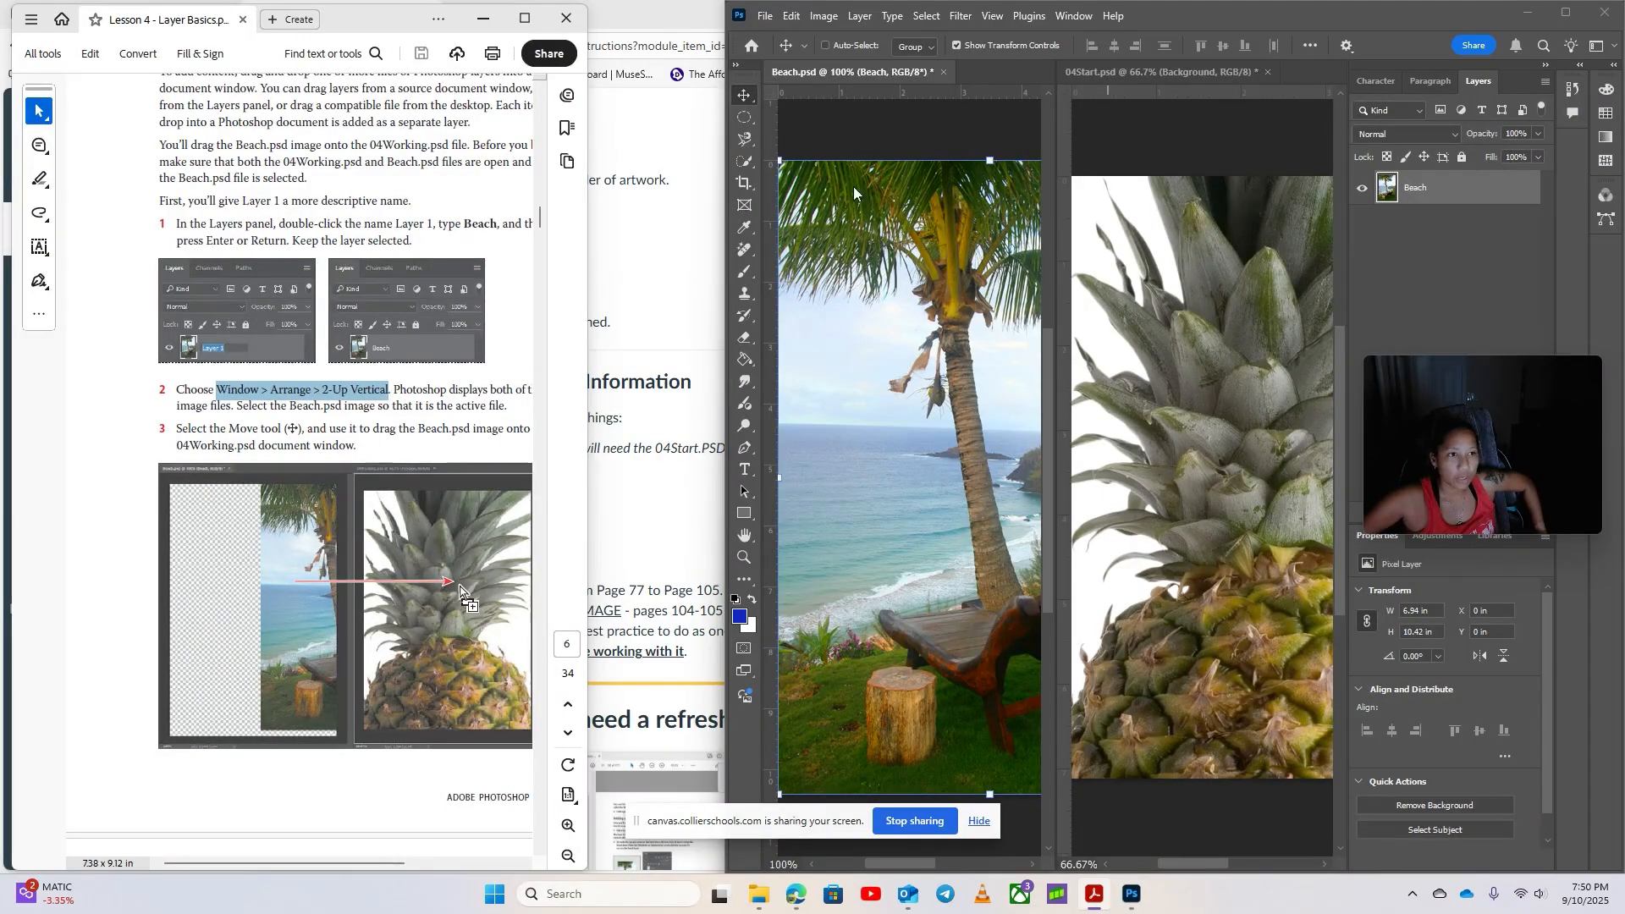
Copy the Beach image from Beach.psd into the 04Start.psd document with the Move tool
click(744, 95)
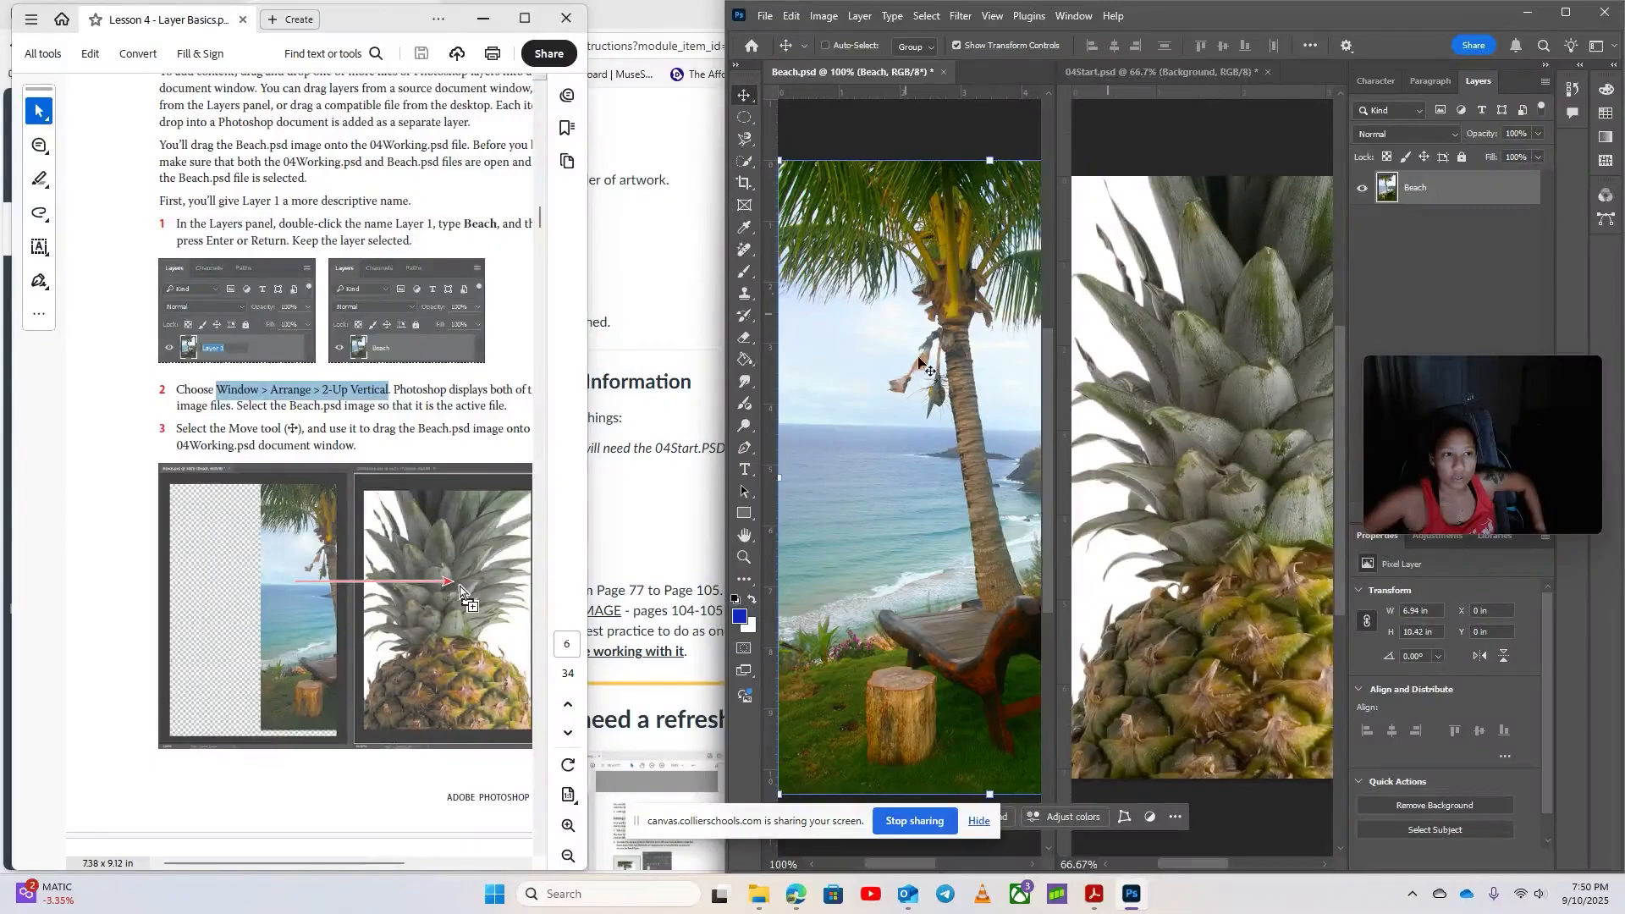
drag(920, 362, 1107, 331)
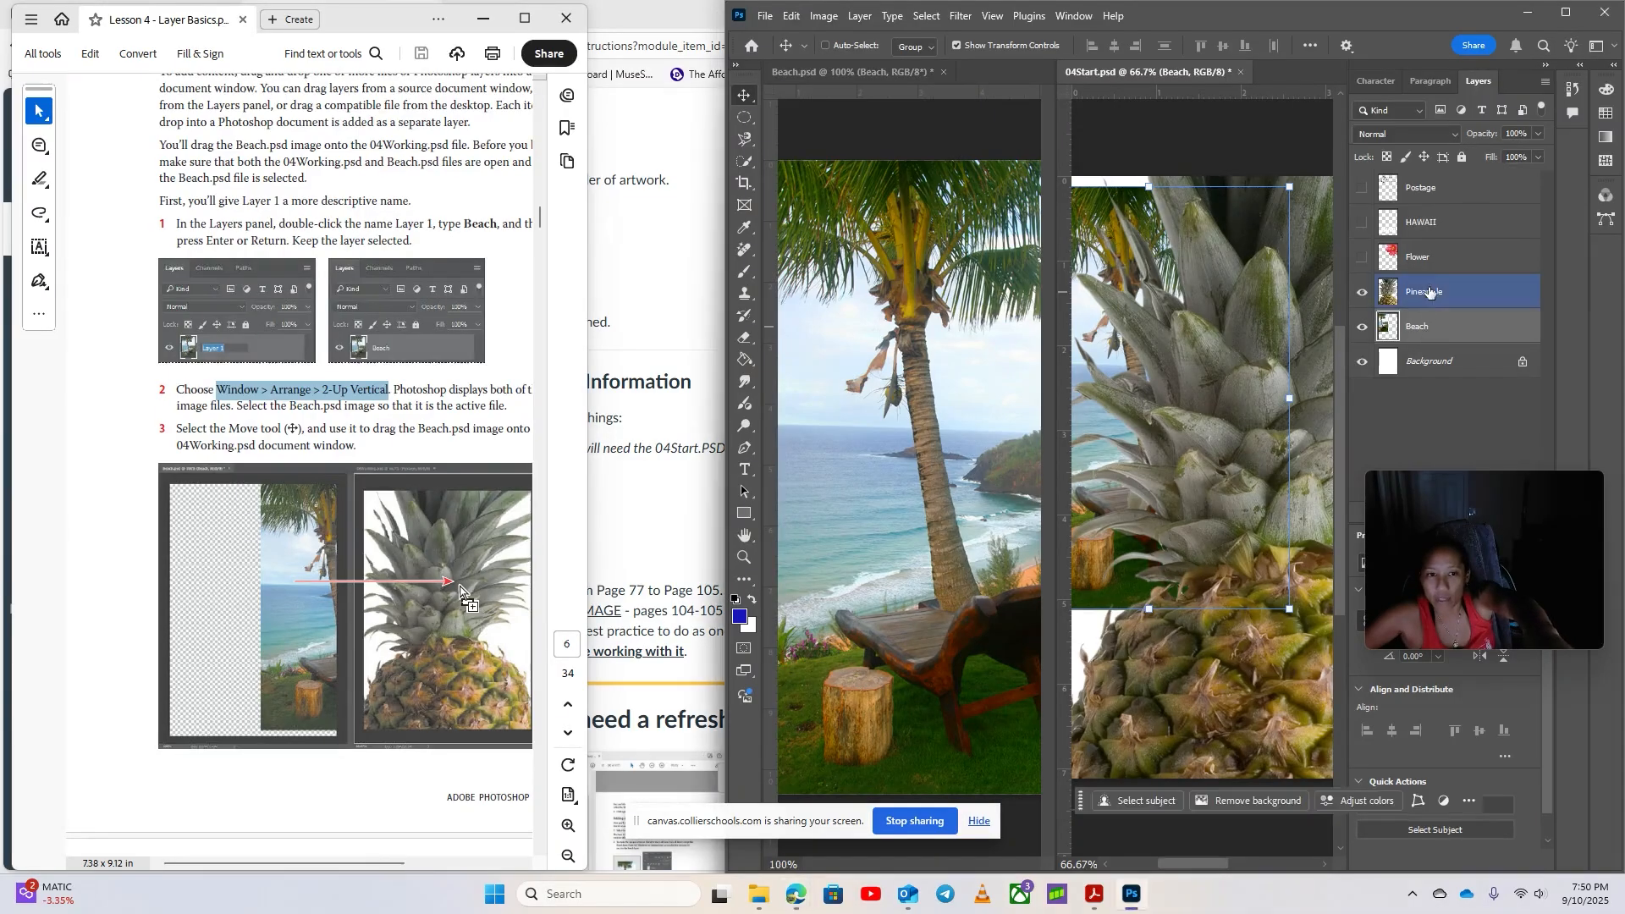
Place the Beach layer above Pineapple to compare the stacking order, and put Pineapple back above Beach
drag(1426, 271, 1427, 279)
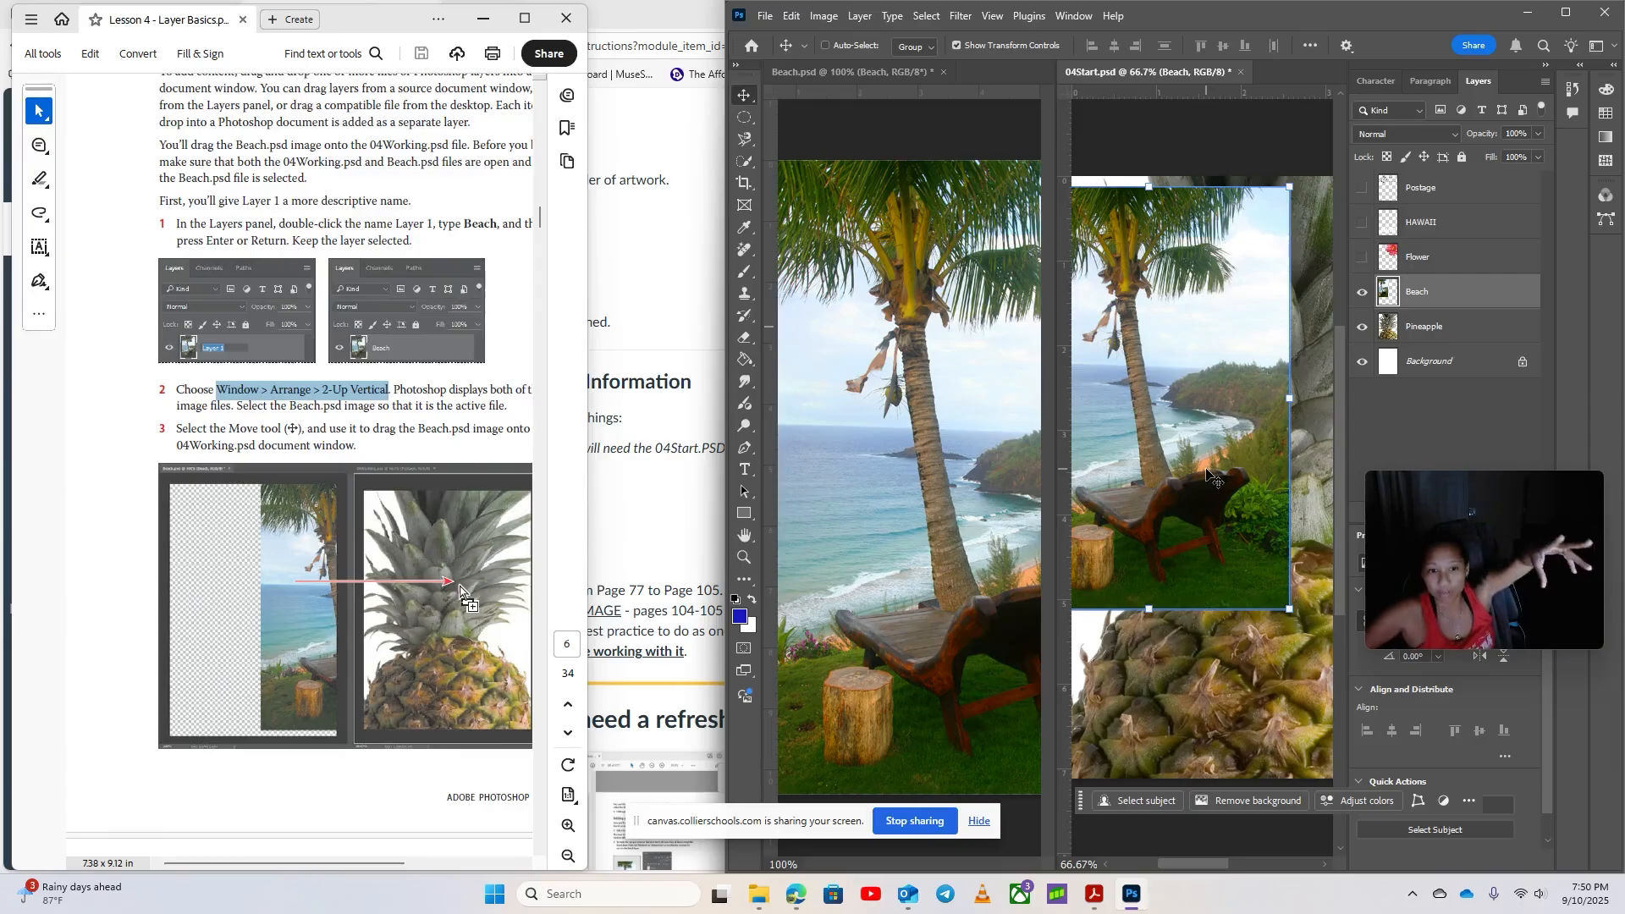
click(1422, 333)
drag(1422, 332, 1426, 278)
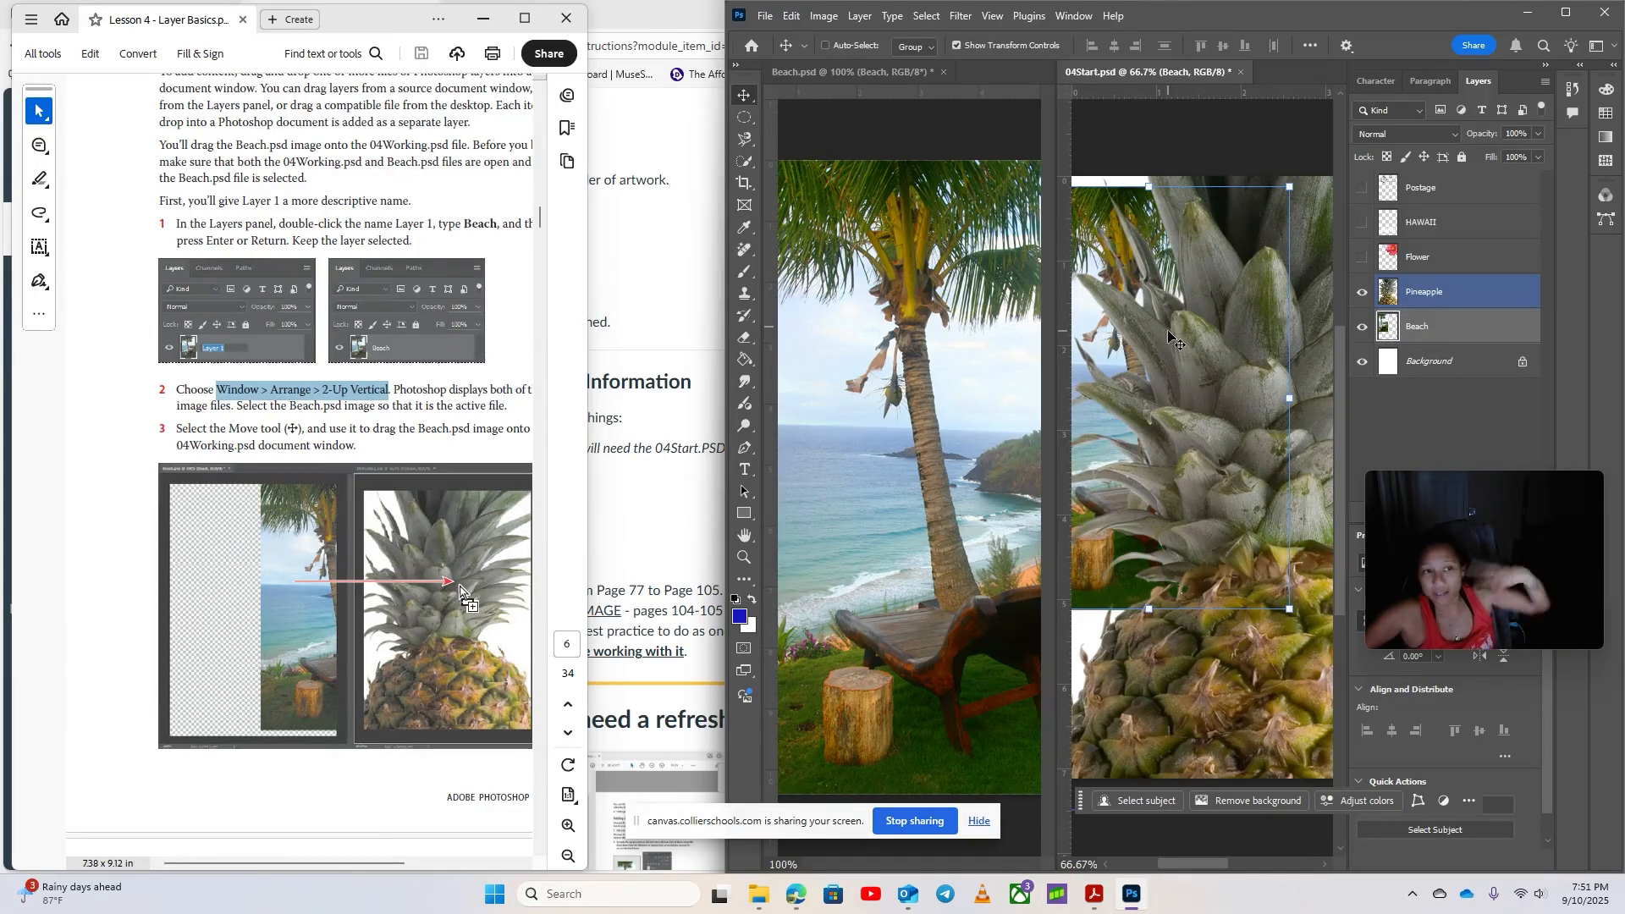
Follow lesson step 4 to close Beach.psd without saving changes, and shift the Beach image fully onto the 04Start.psd canvas
scroll(445, 437, down, 6)
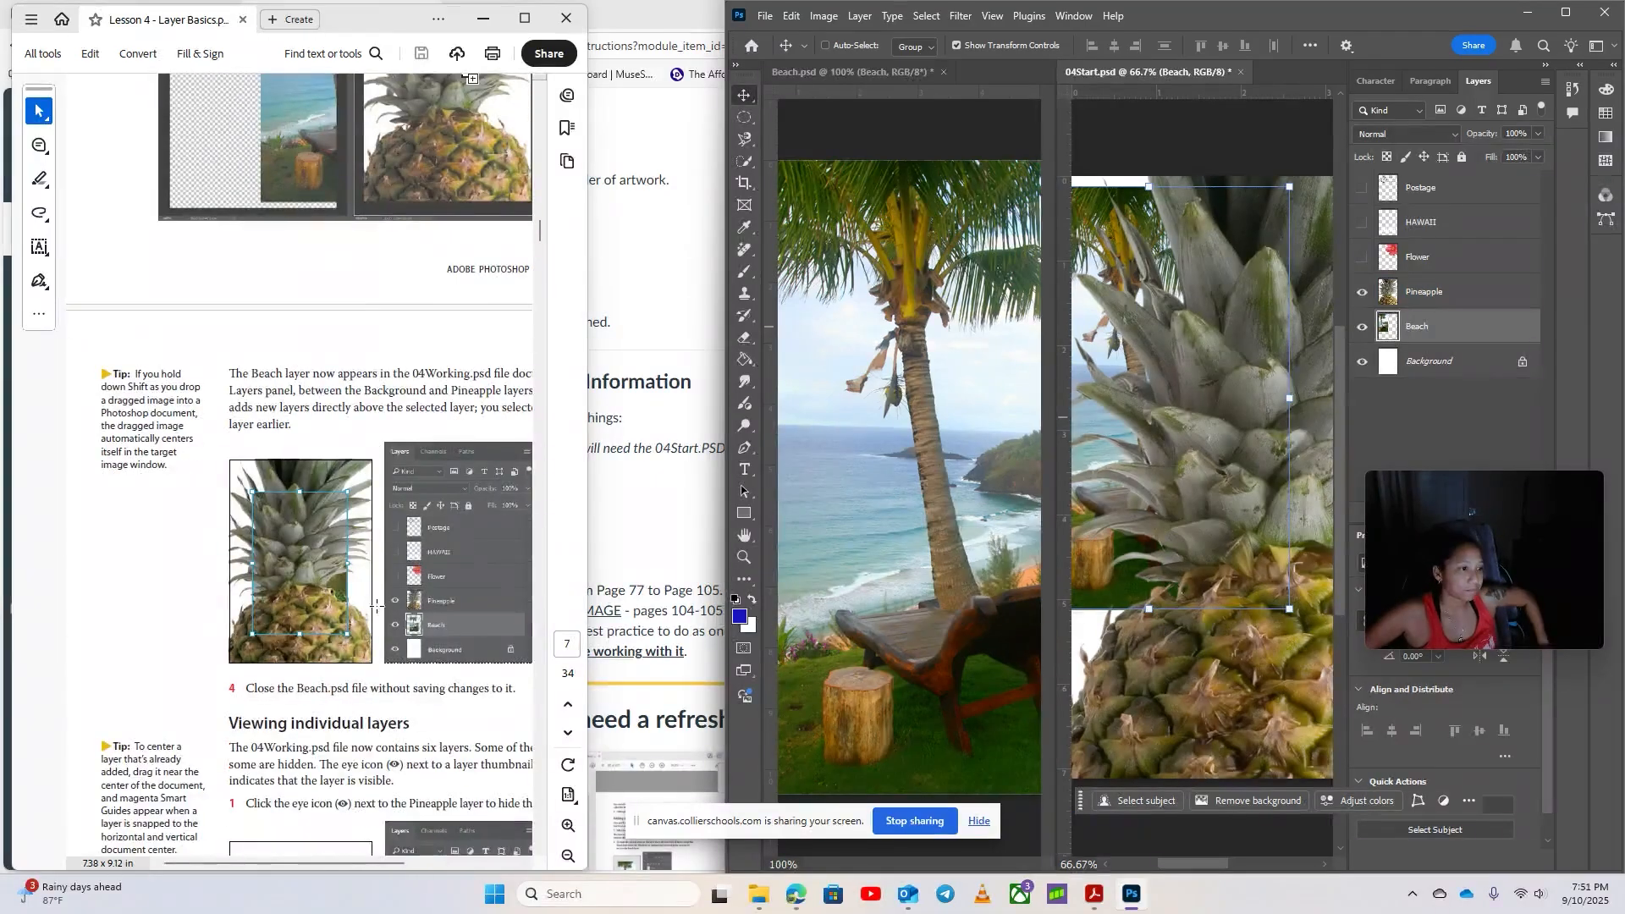
drag(586, 395, 756, 398)
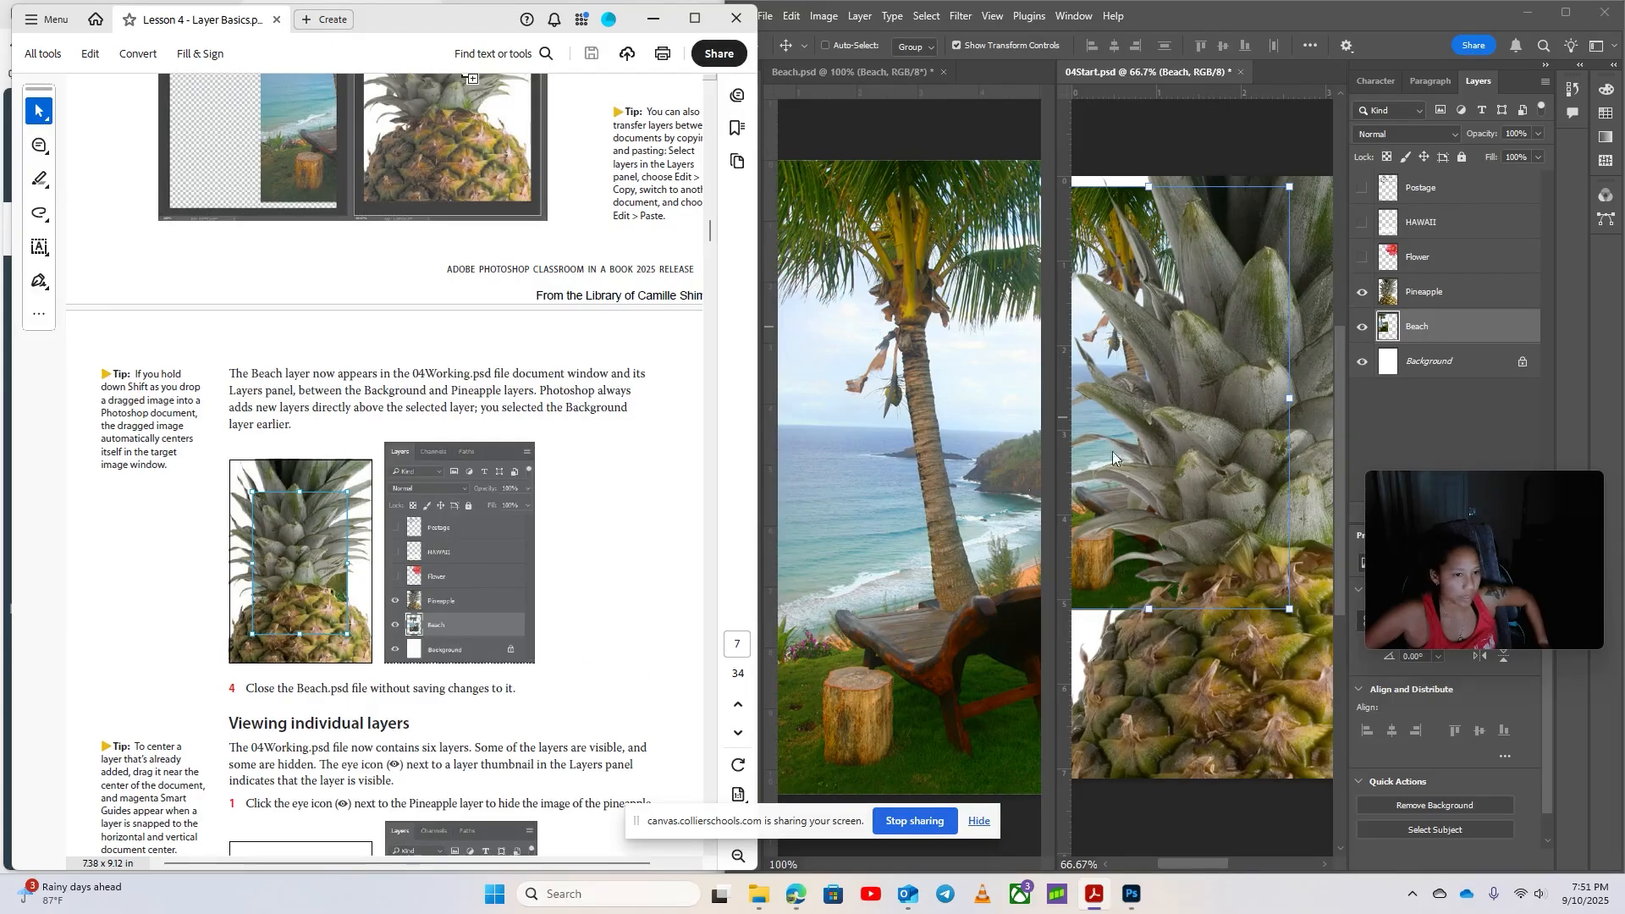
scroll(568, 602, down, 3)
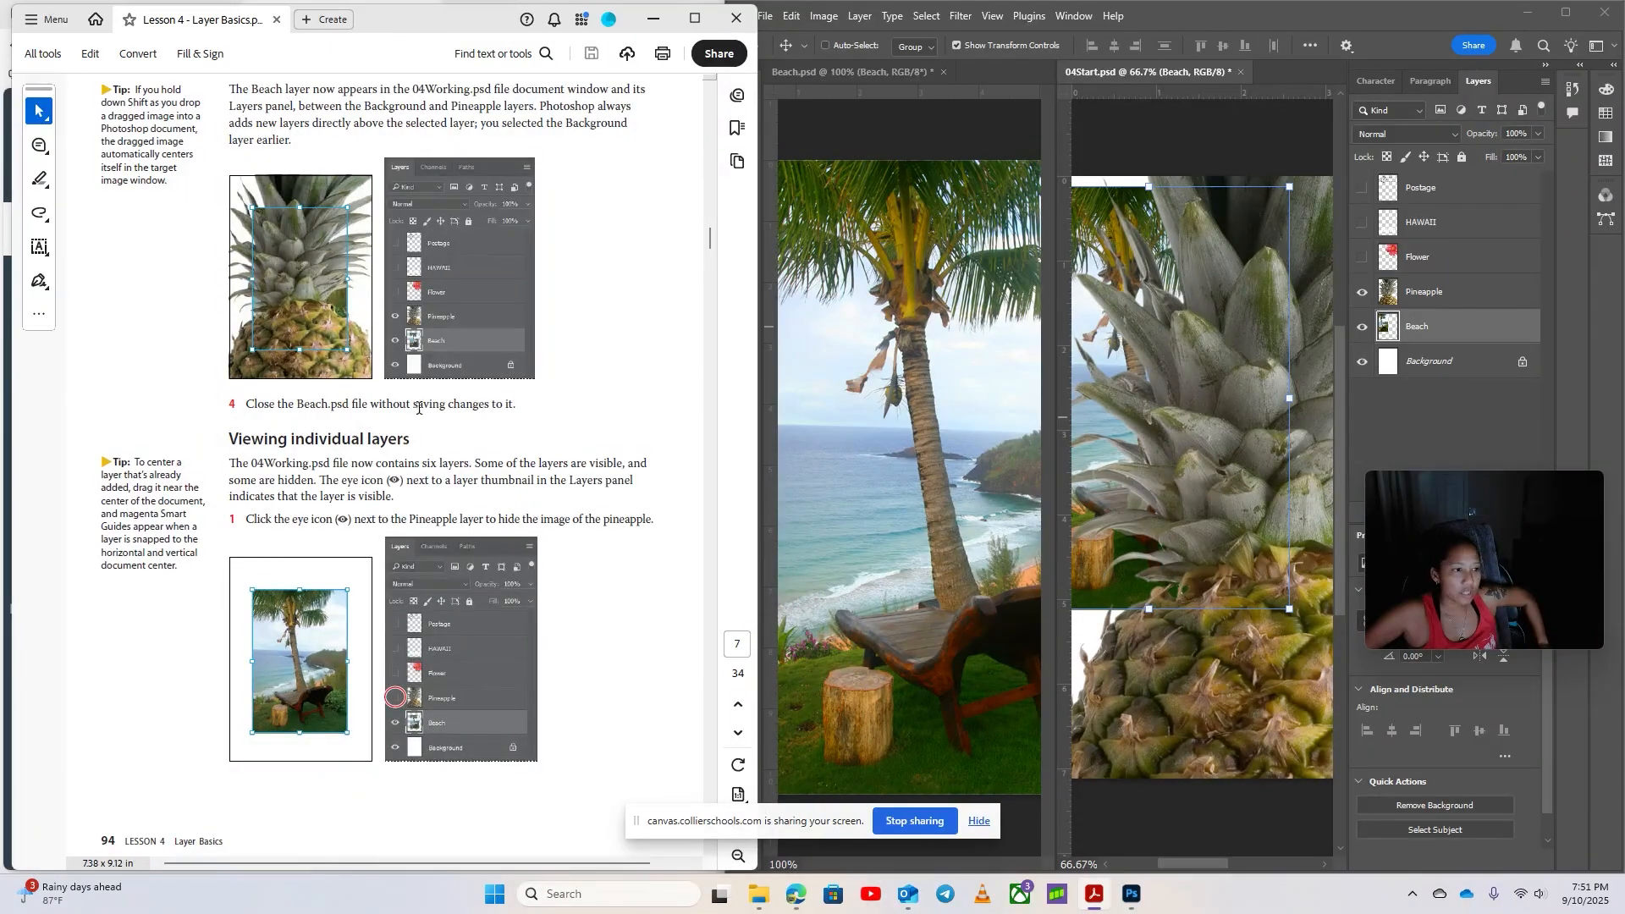
click(944, 73)
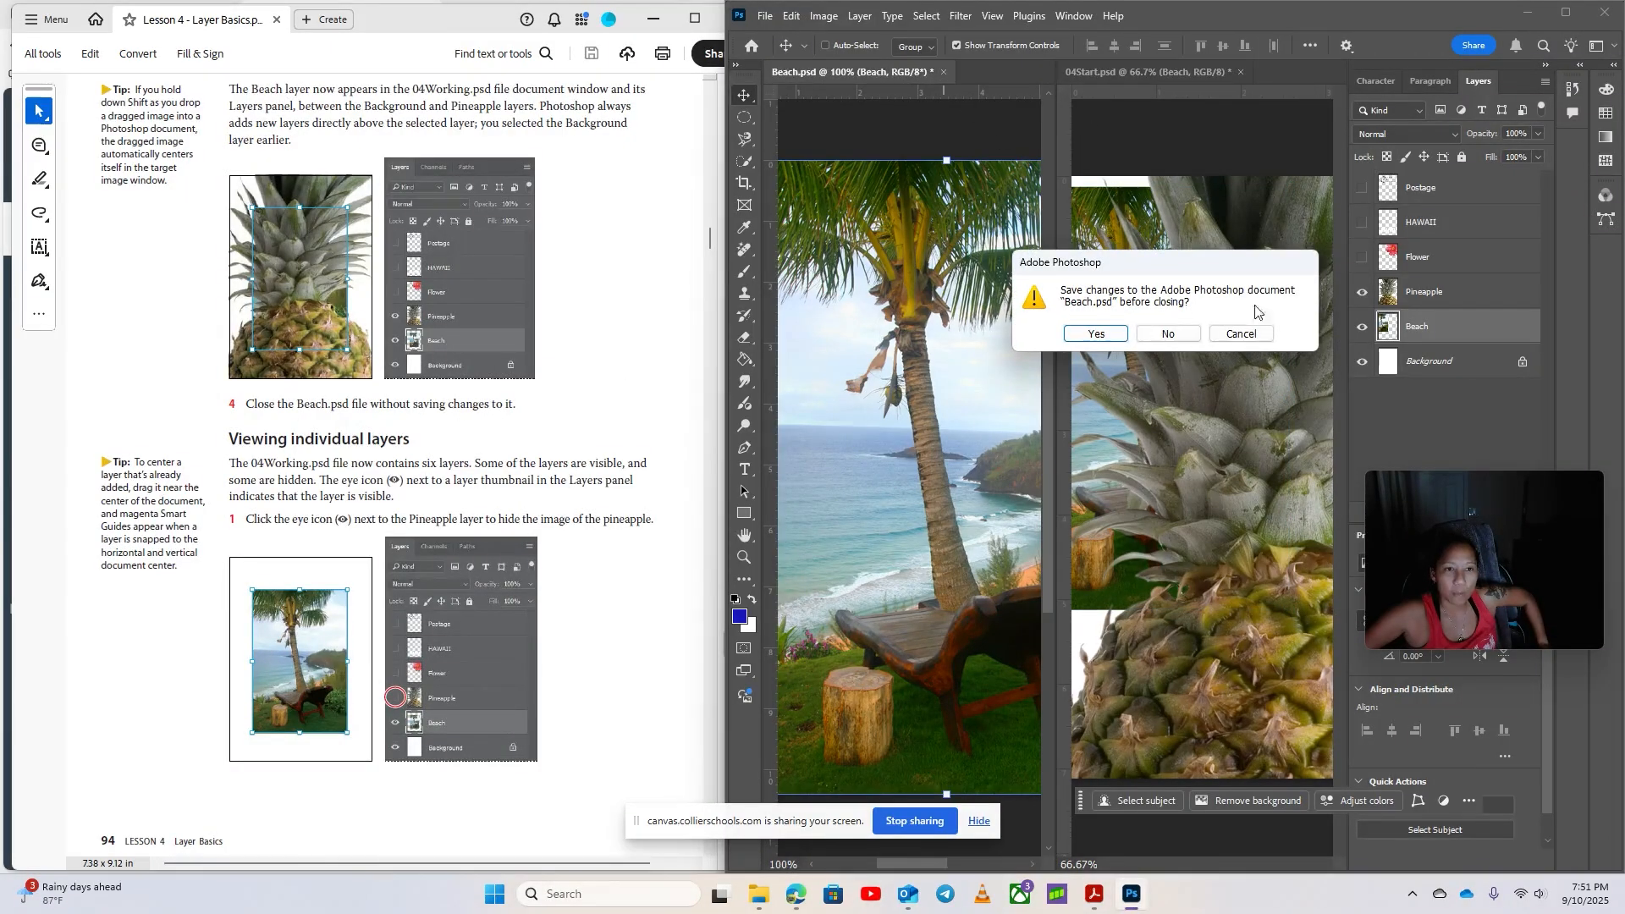
click(1159, 334)
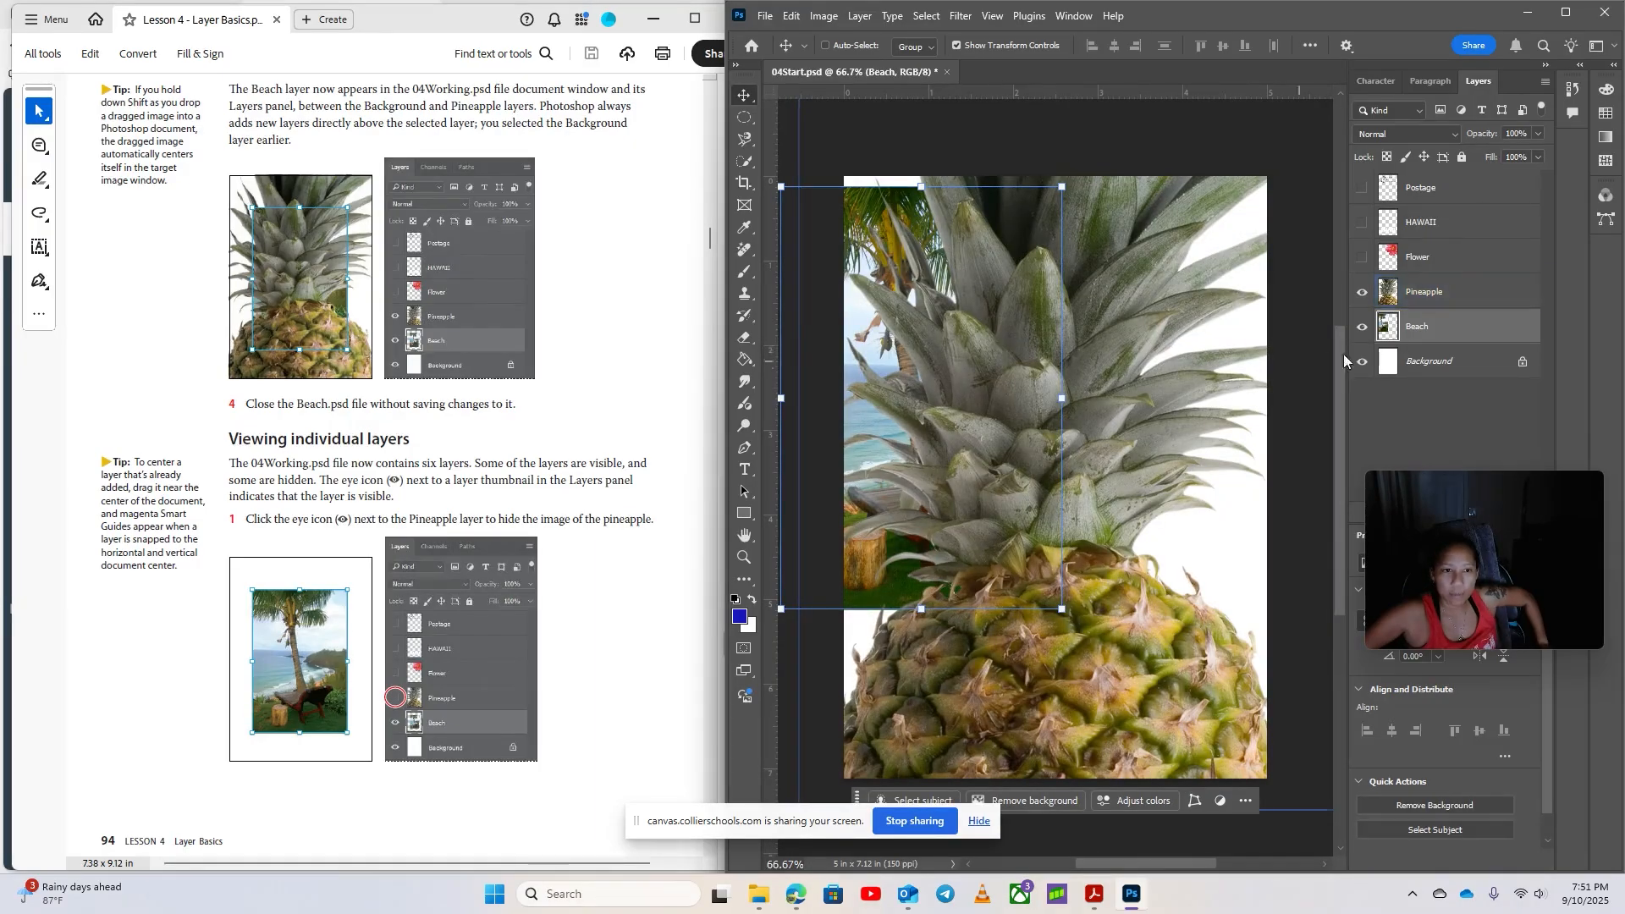
drag(893, 377, 953, 362)
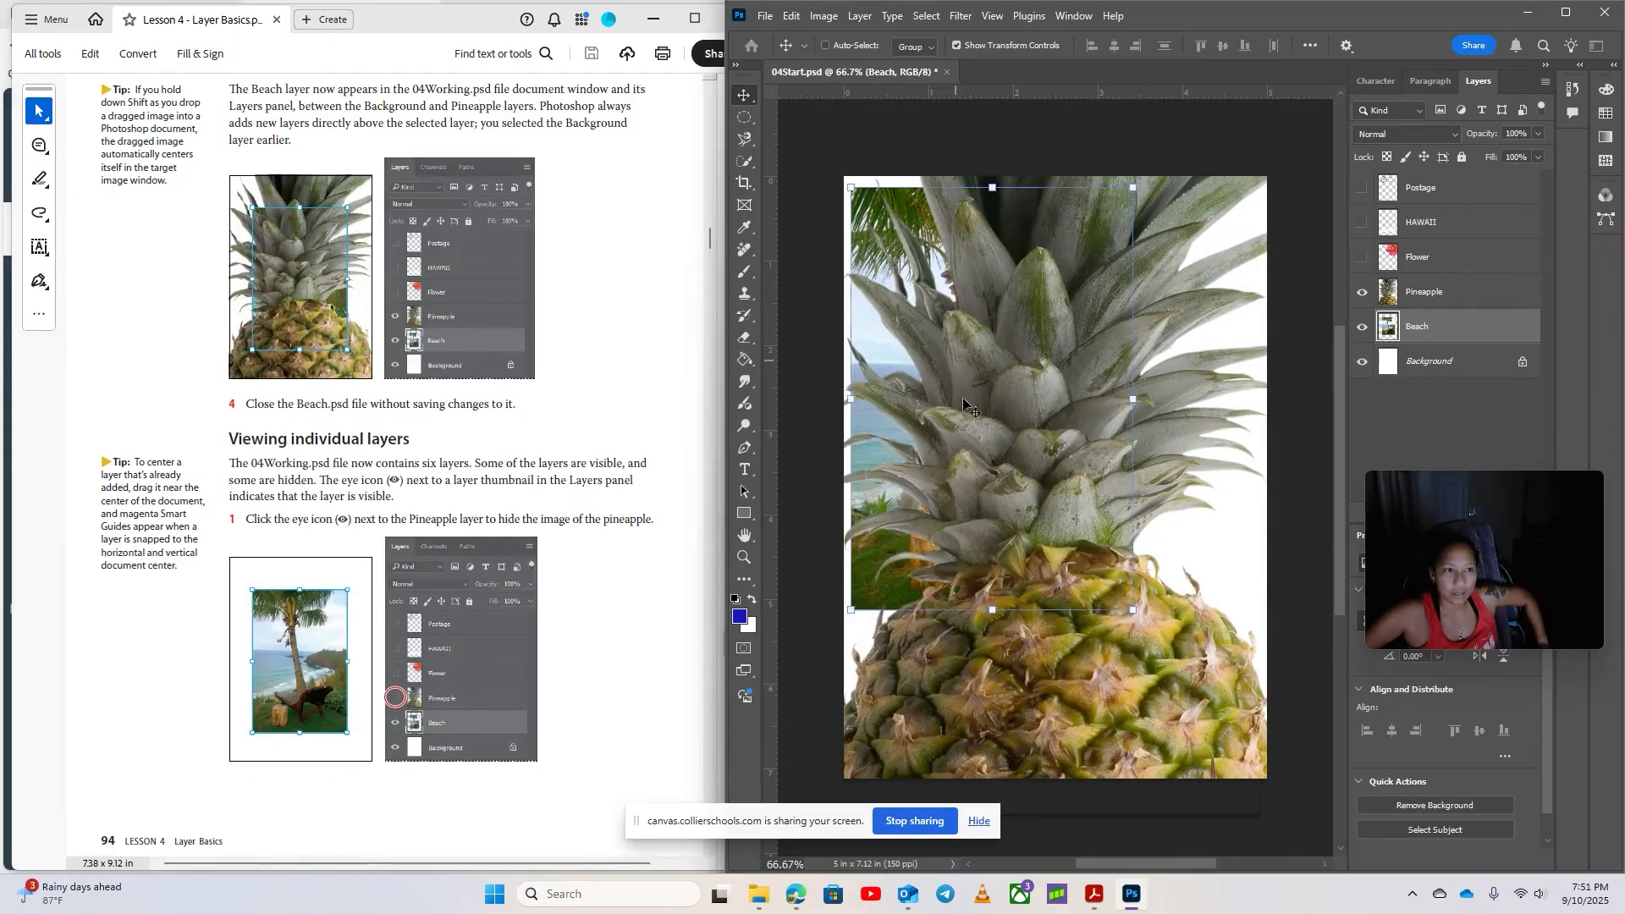
Follow the Viewing individual layers section and toggle the Pineapple layer's visibility, ending with it hidden
scroll(628, 582, down, 3)
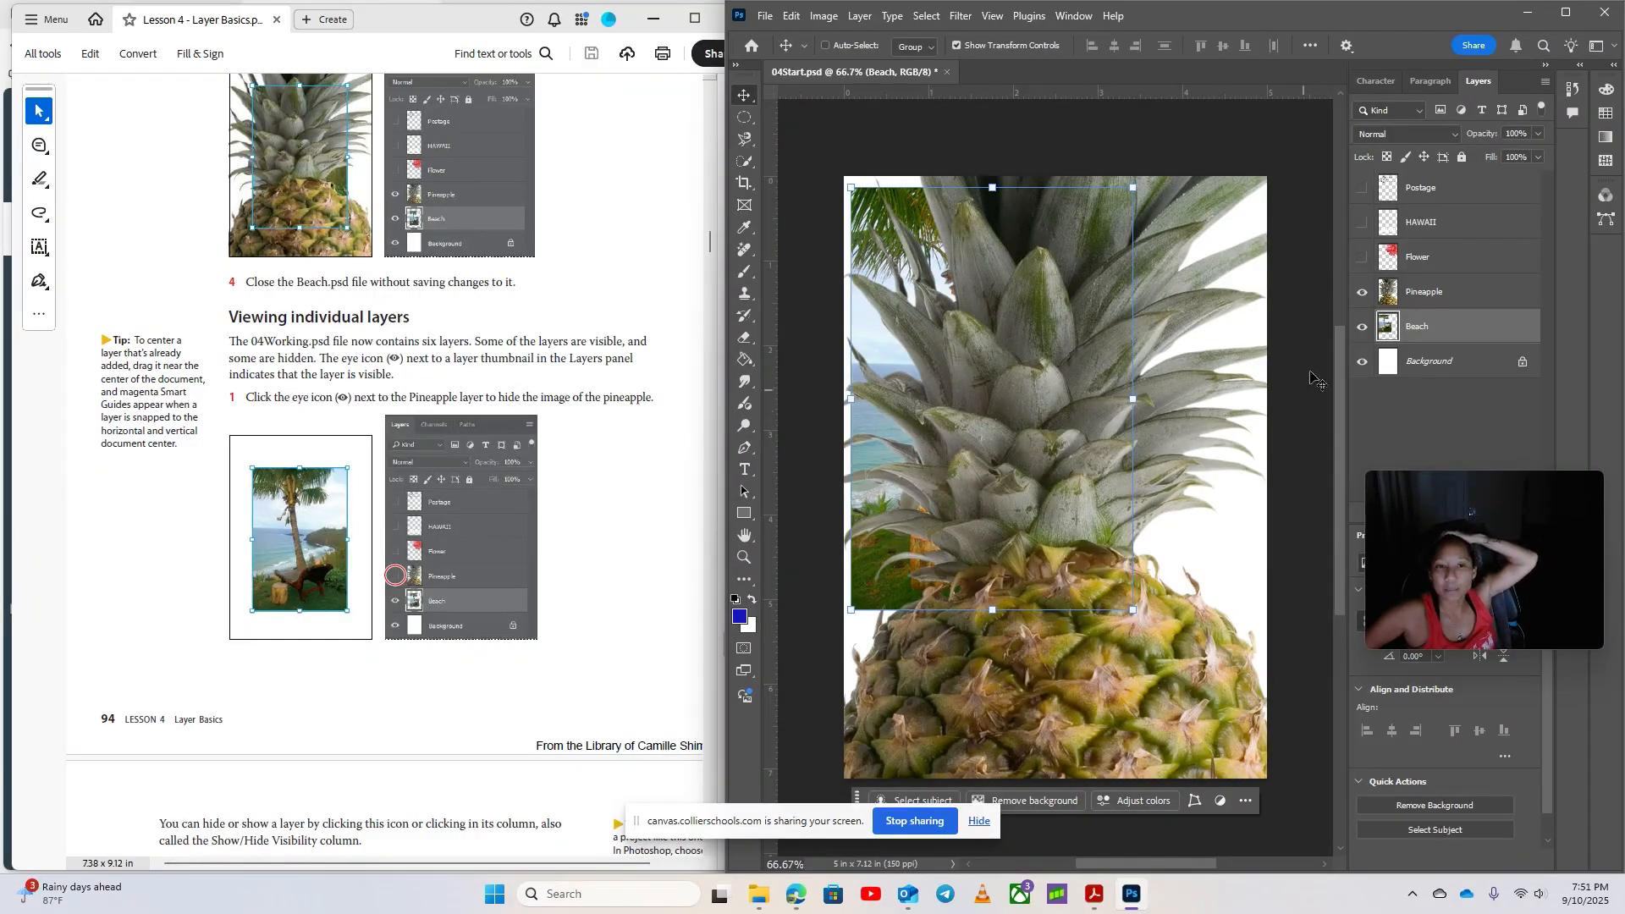
click(1388, 294)
click(1363, 293)
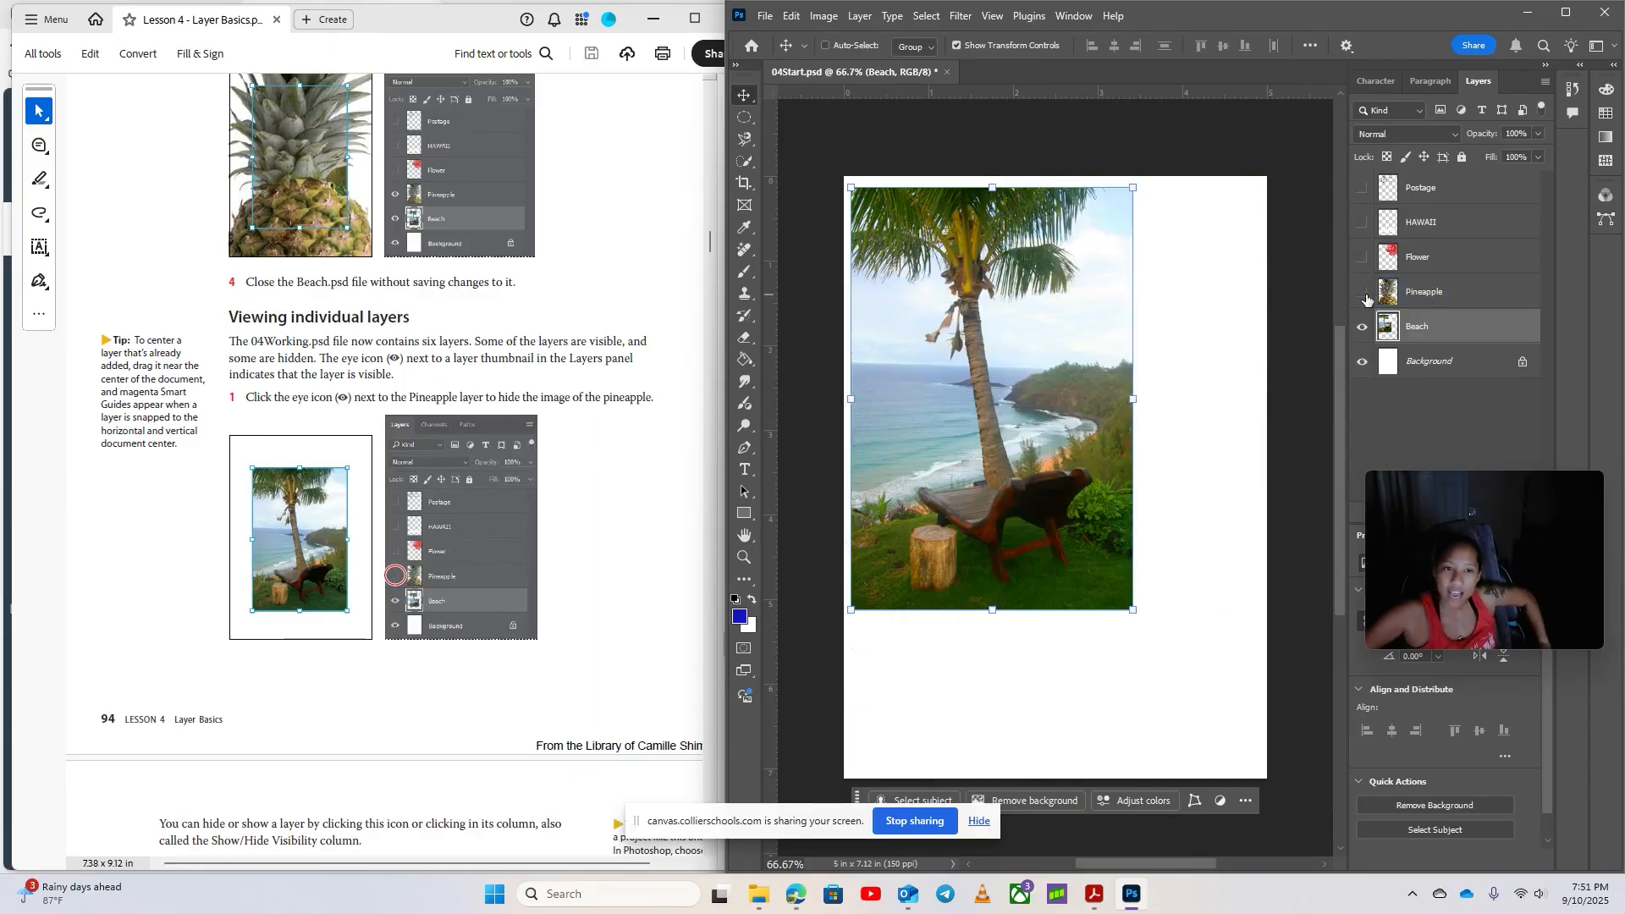
click(1363, 294)
click(1363, 295)
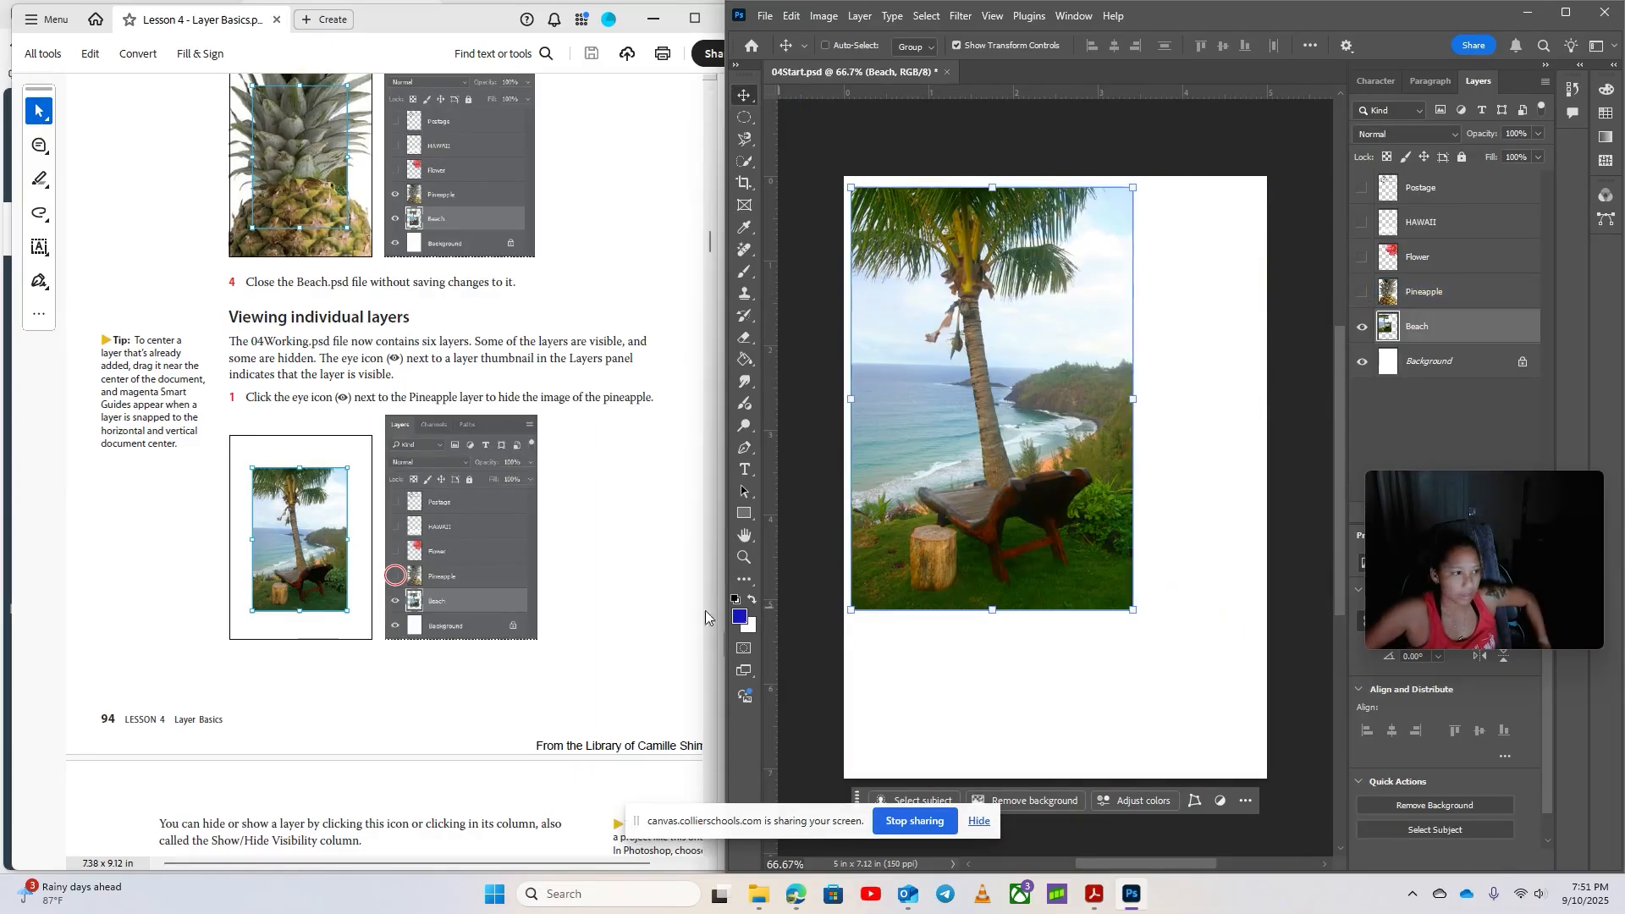
Read on to the Stroke layer style section and show and hide the Flower layer to check its content
scroll(582, 538, down, 8)
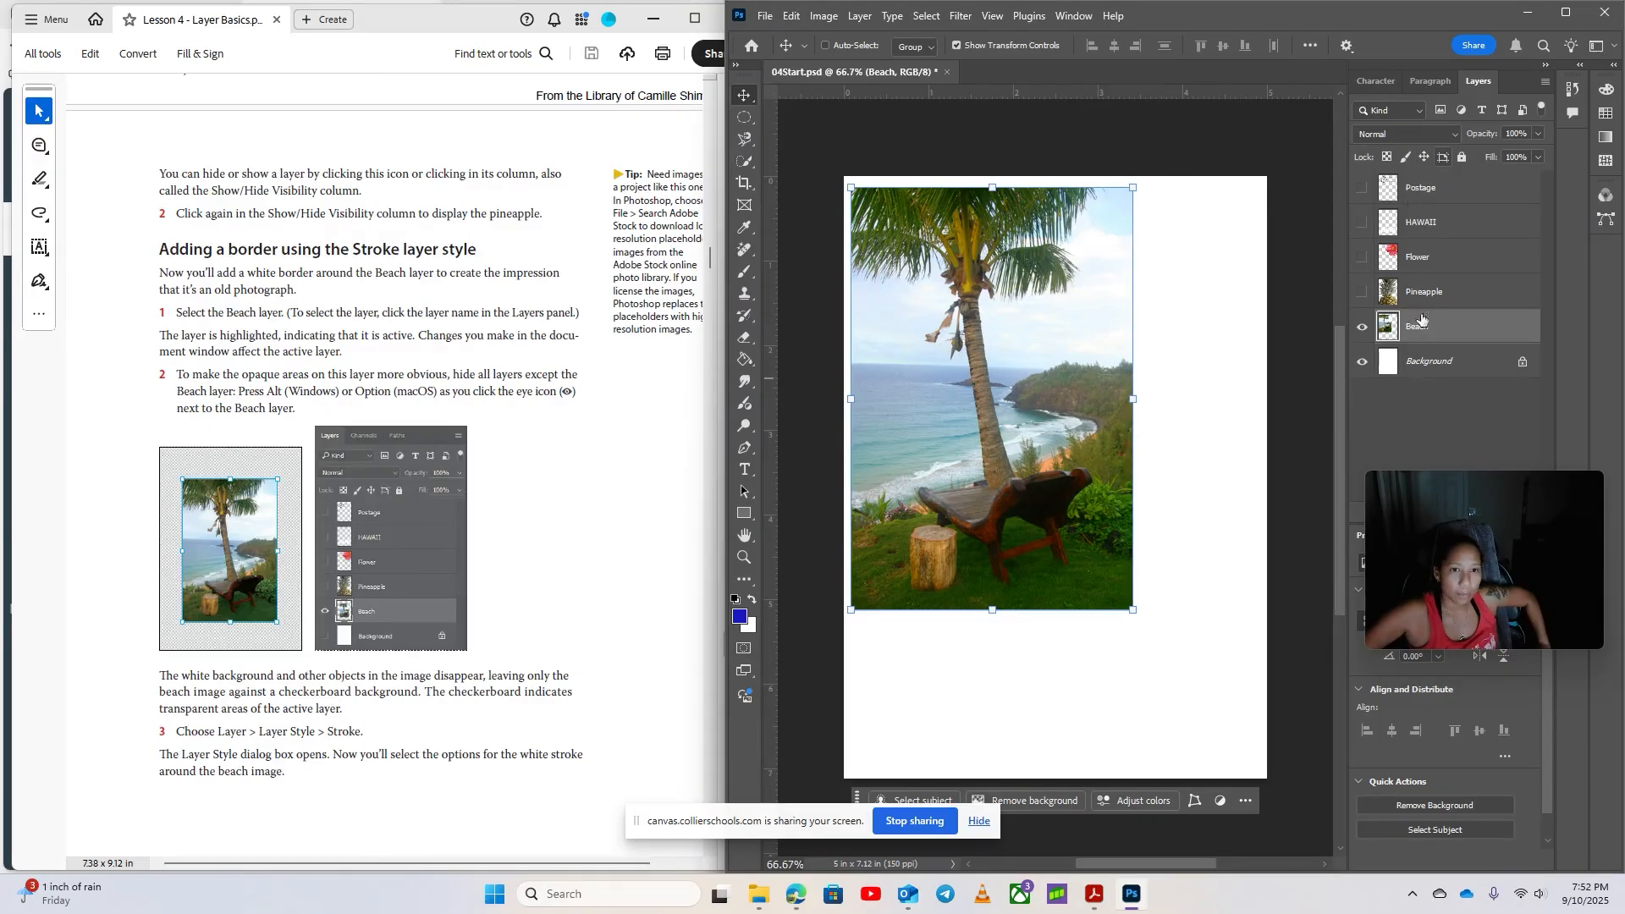
click(1362, 188)
click(1362, 257)
click(1362, 188)
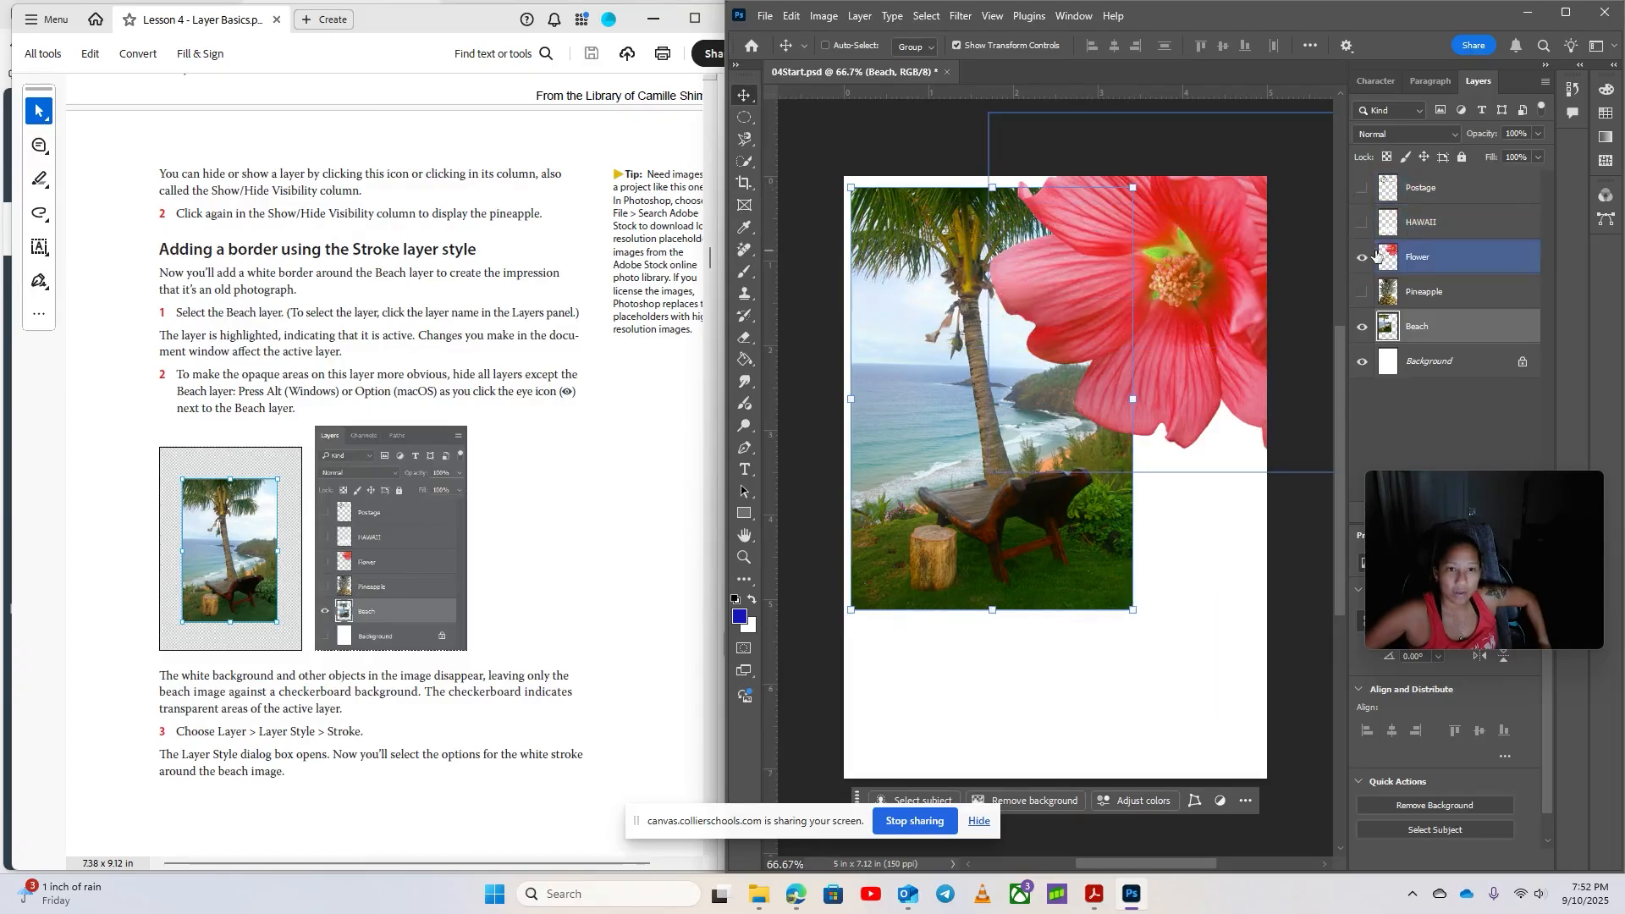
click(1362, 258)
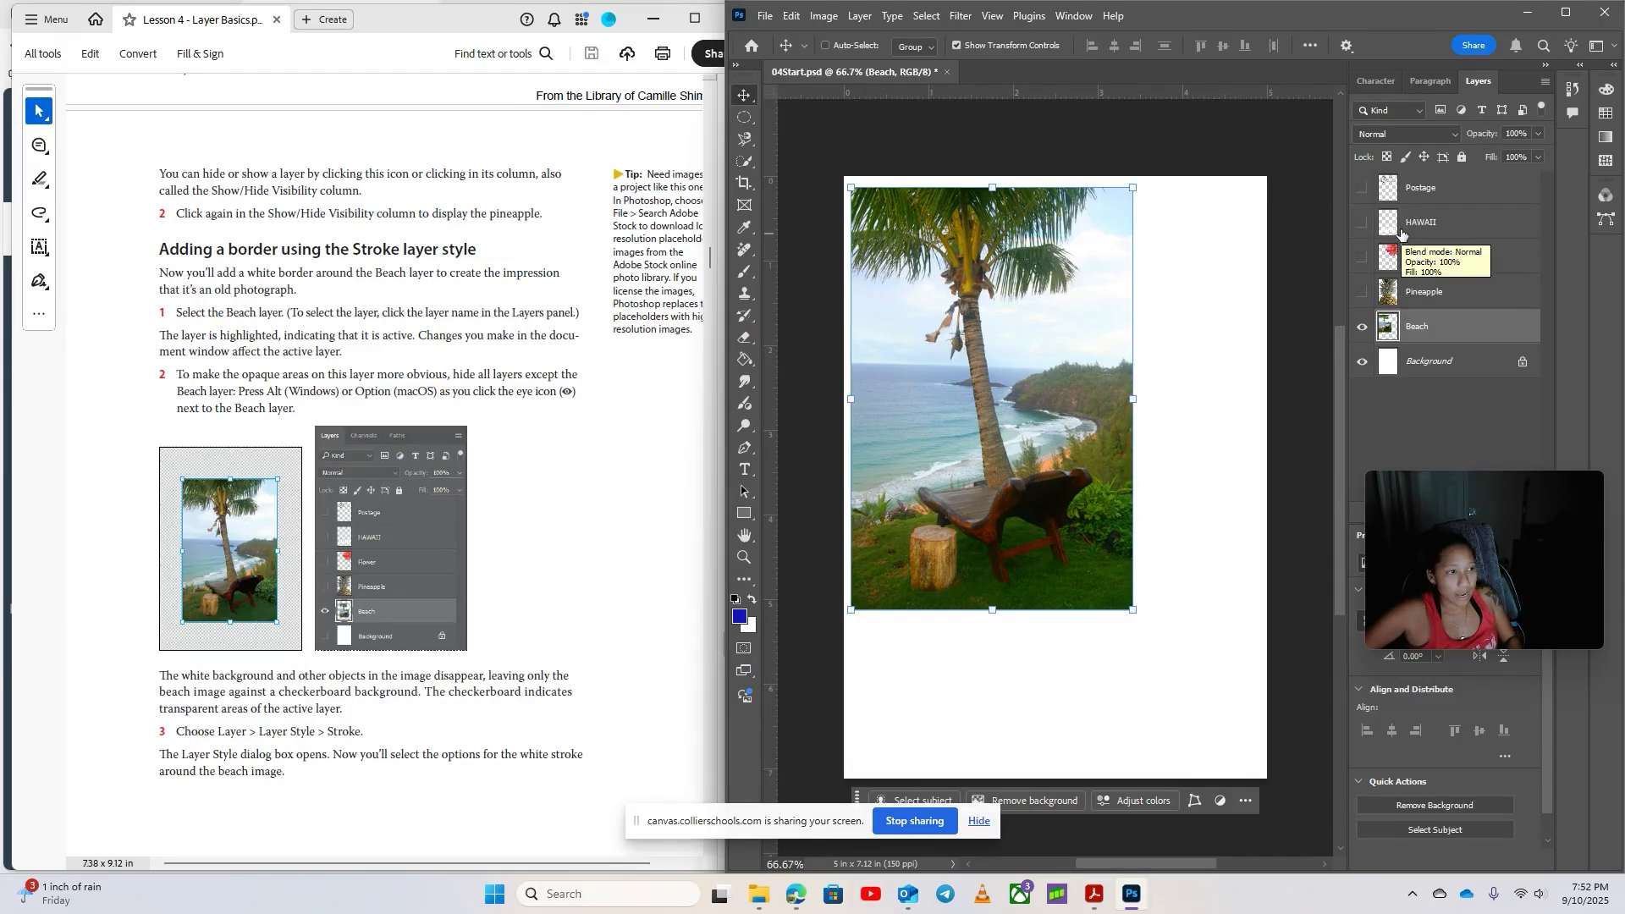
Isolate the Beach layer by hiding every other layer, testing it with Pineapple, Flower and HAWAII switched on
alt+click(1363, 328)
alt+click(1363, 330)
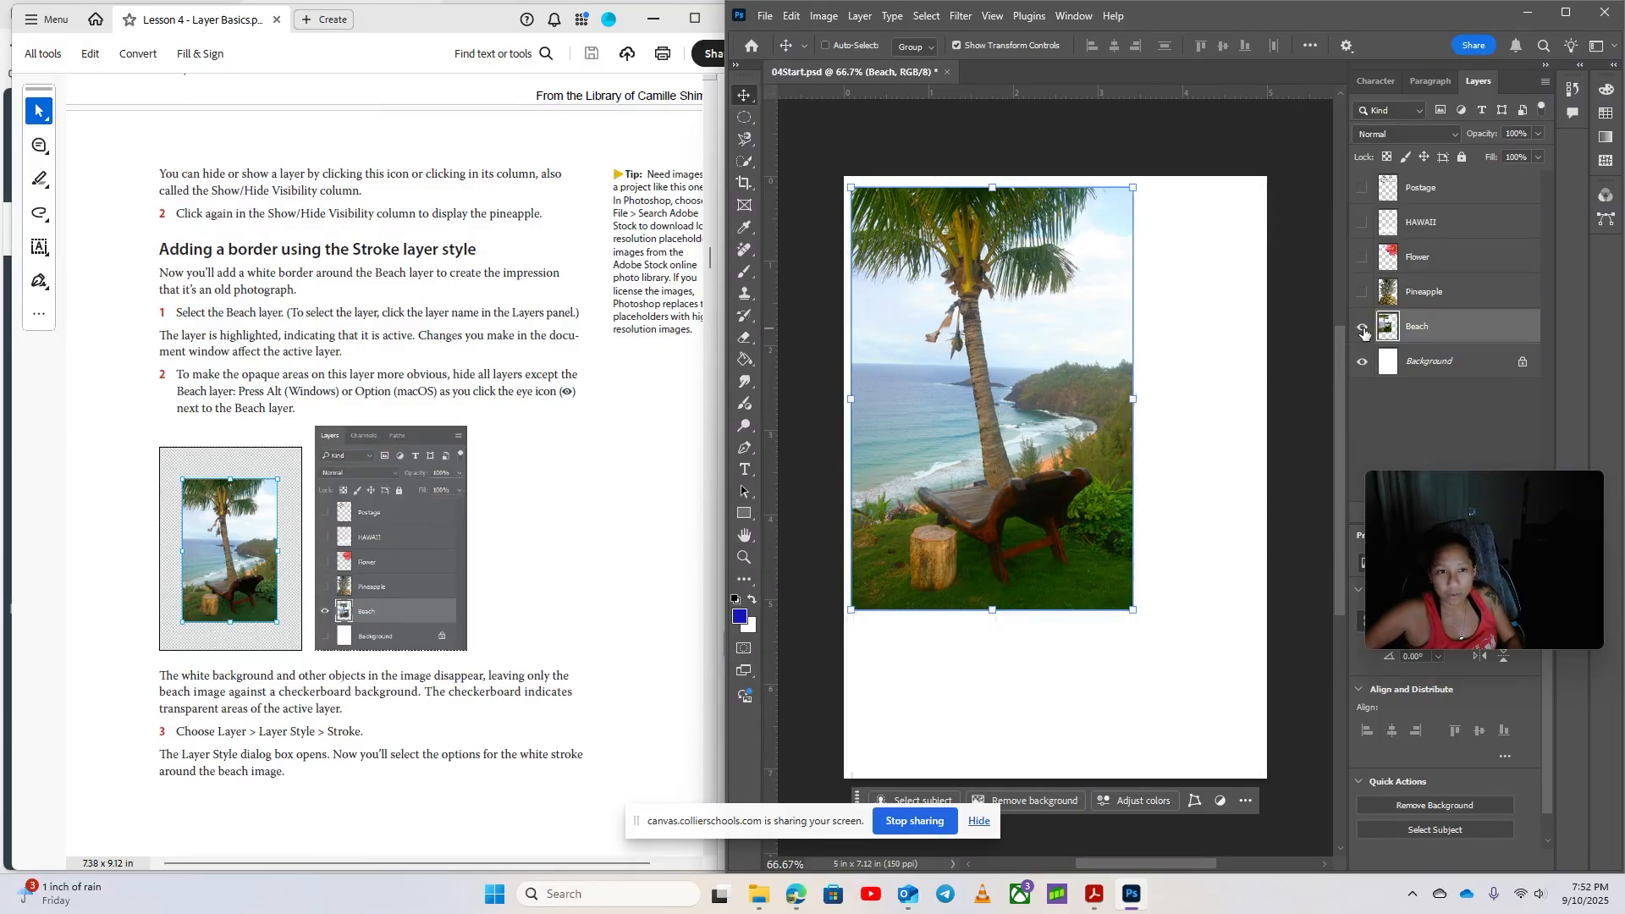
alt+click(1364, 330)
click(1362, 292)
click(1362, 257)
click(1362, 223)
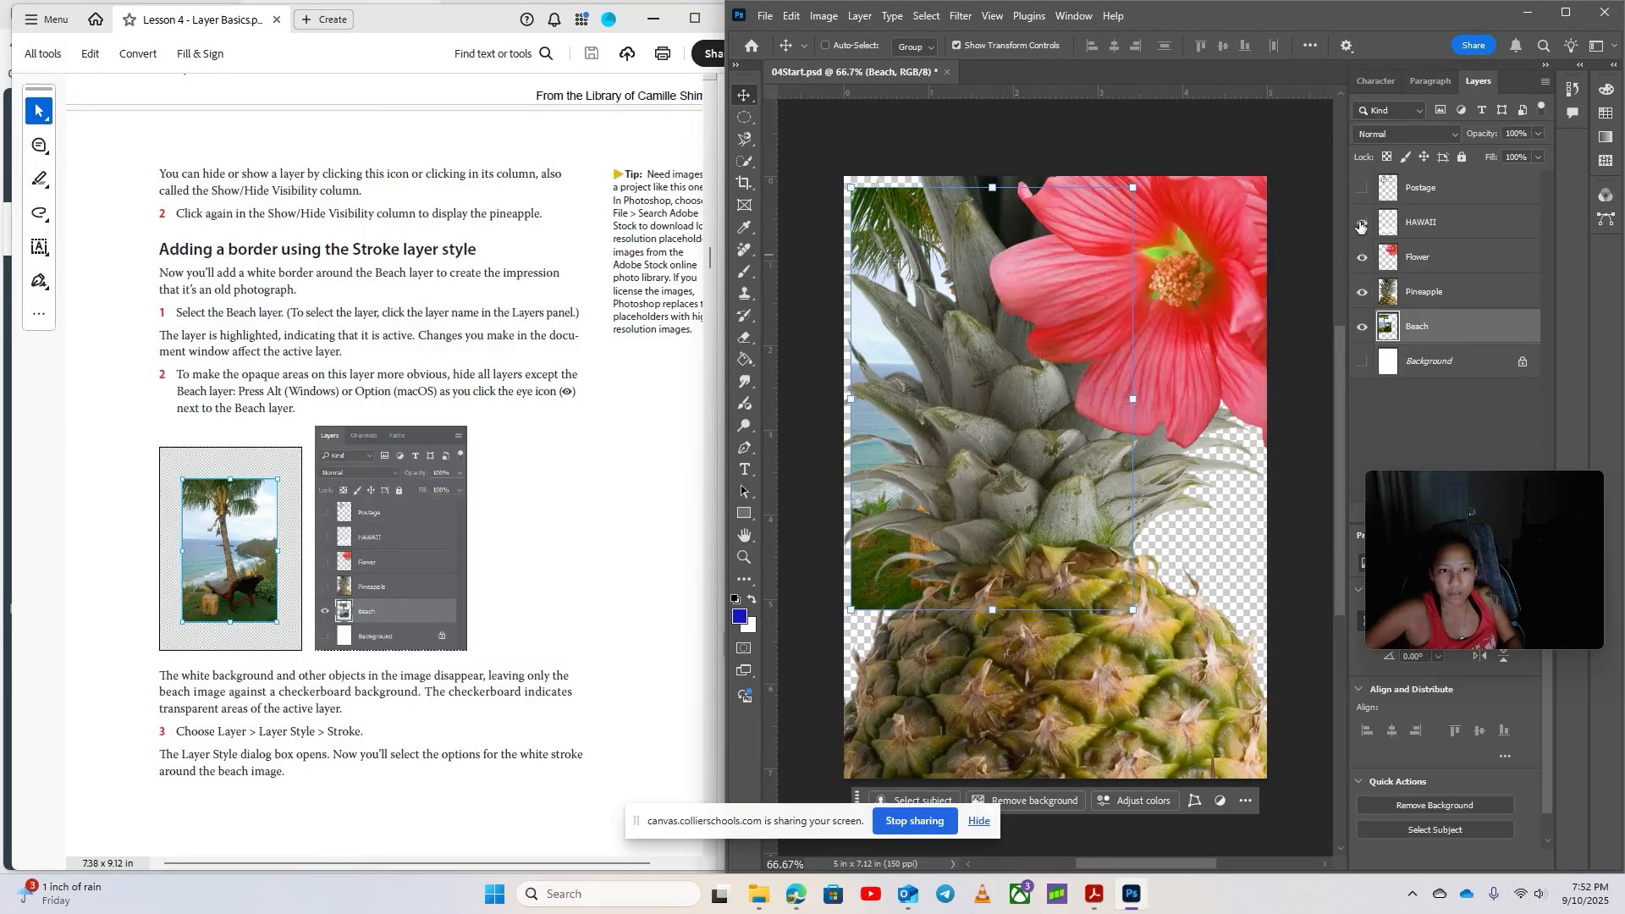
alt+click(1369, 328)
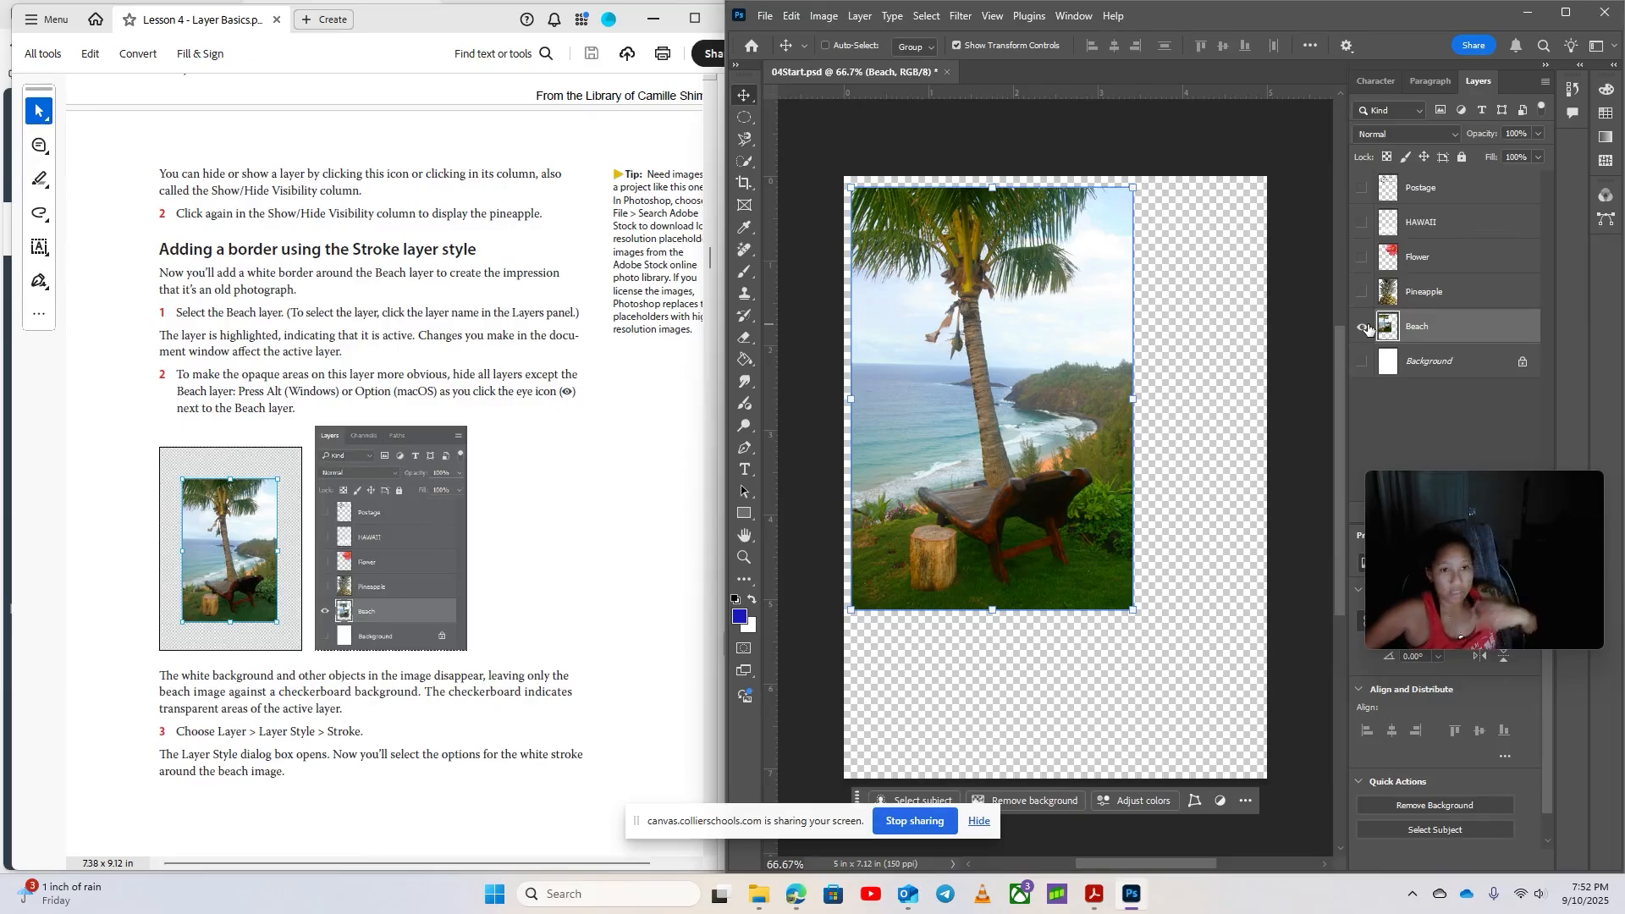
Open the Stroke layer style settings for the Beach layer as in lesson step 3 and reposition the dialog
scroll(539, 664, down, 3)
scroll(539, 663, down, 2)
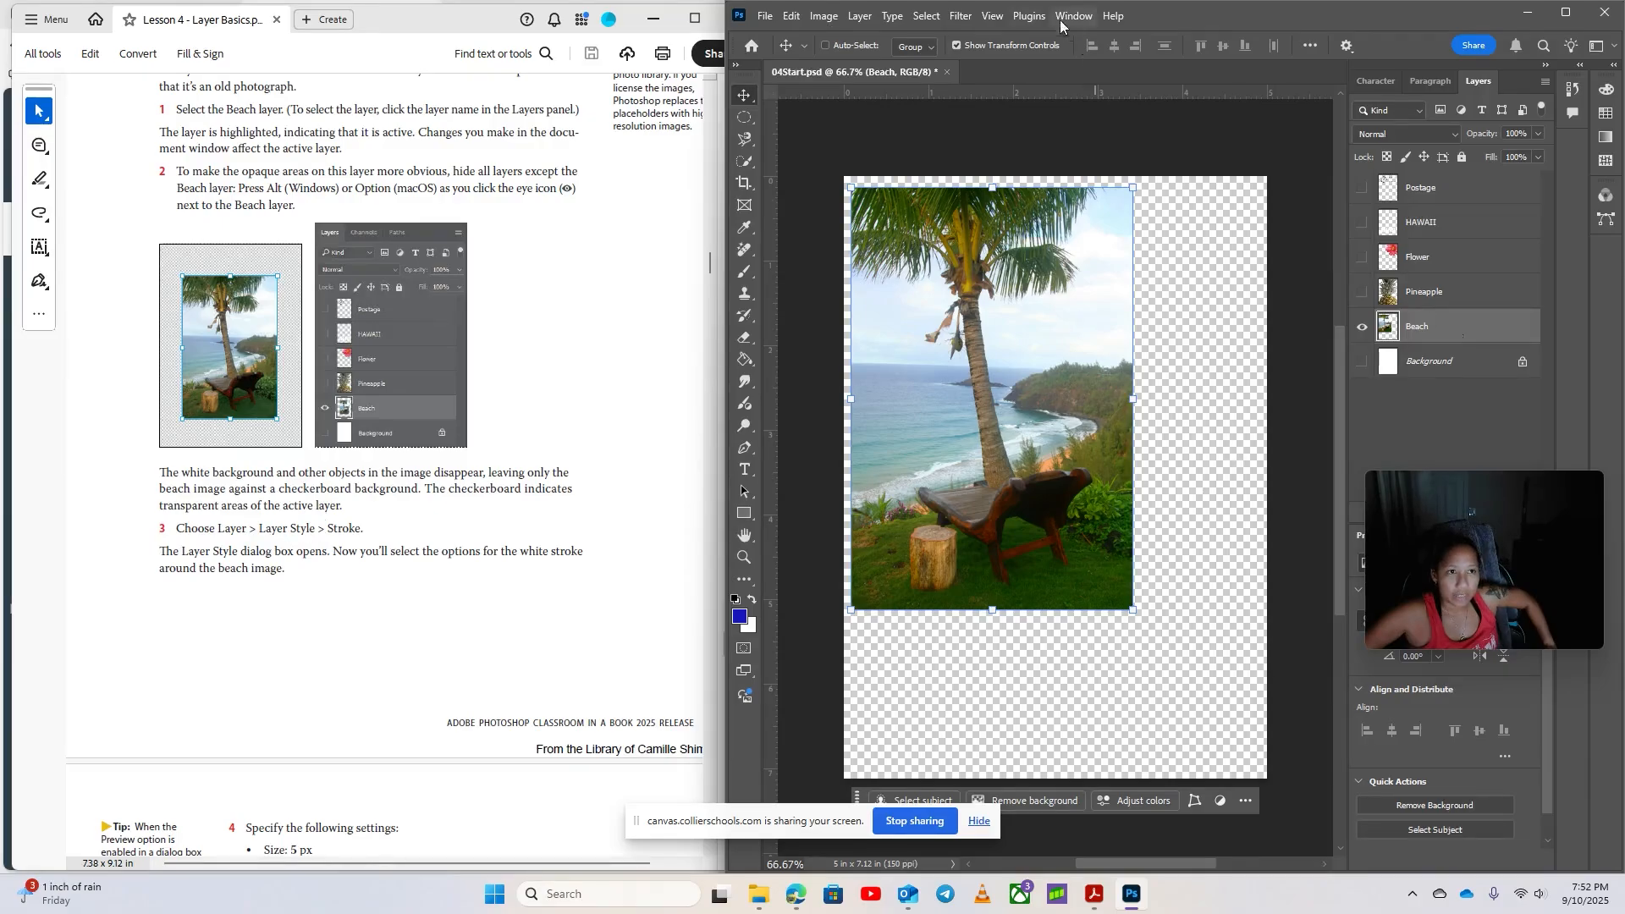
click(860, 15)
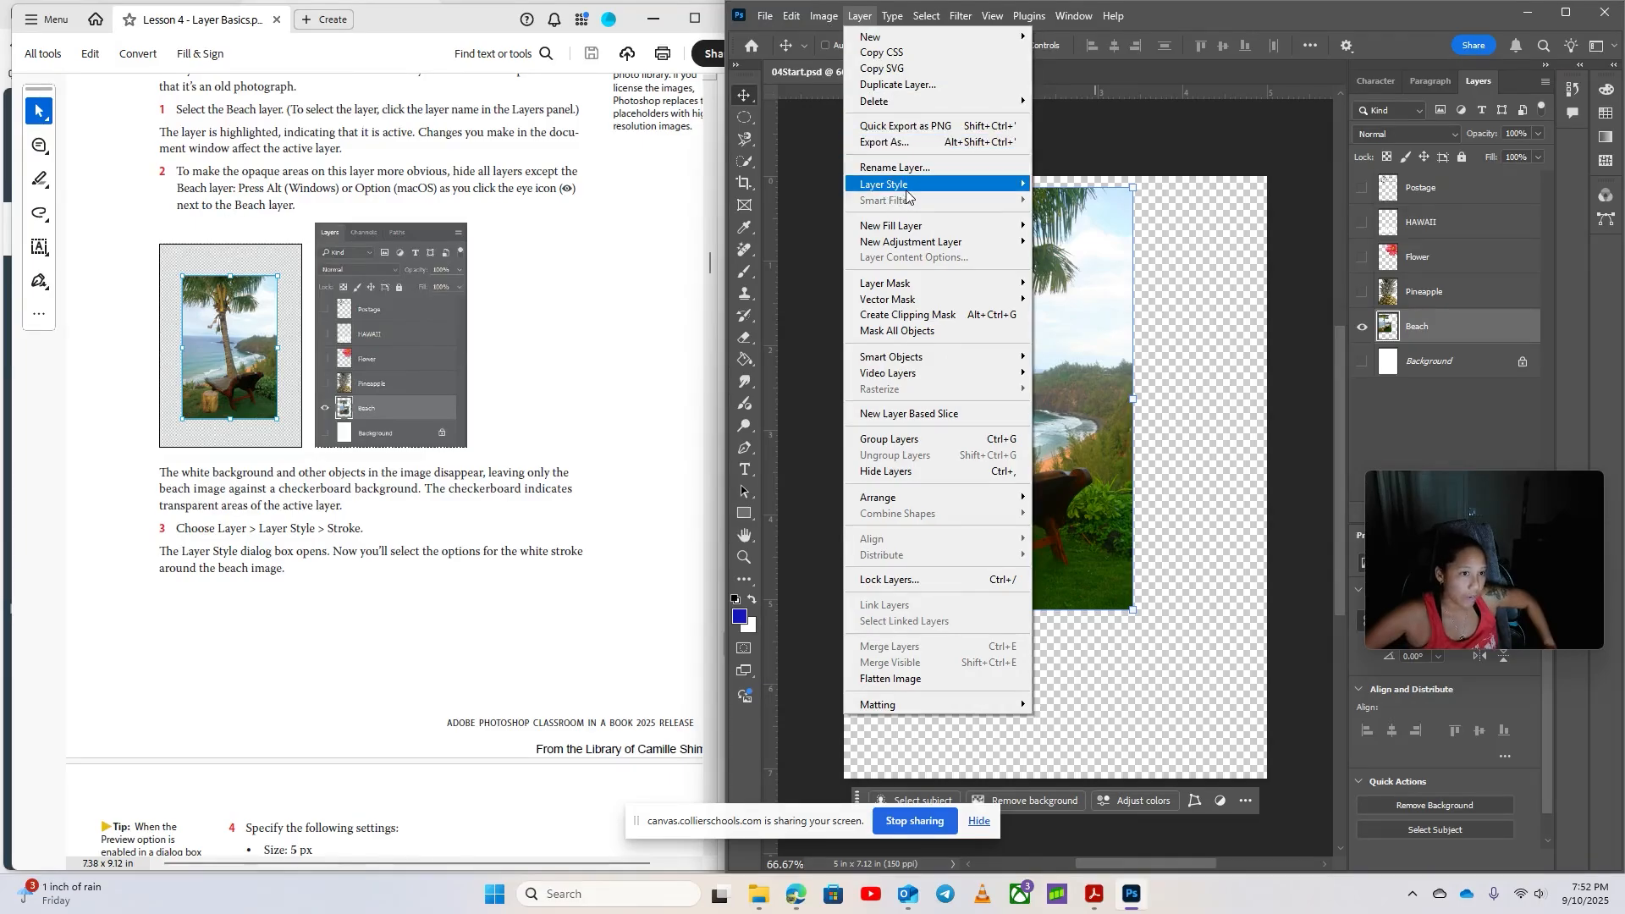
mouse_move(916, 188)
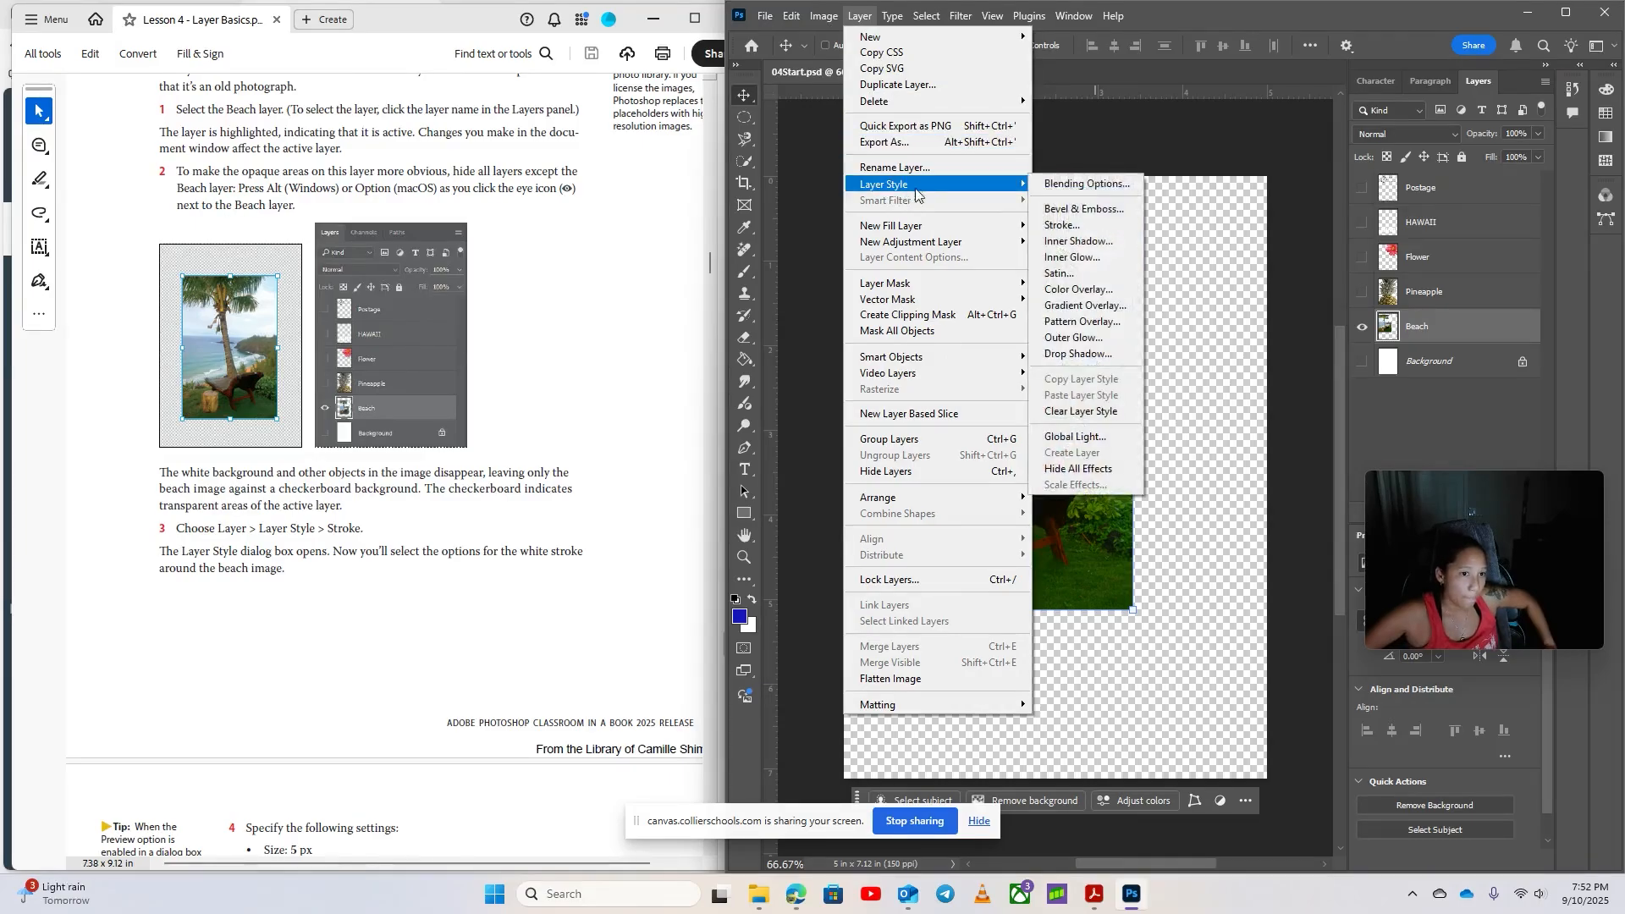
click(1099, 227)
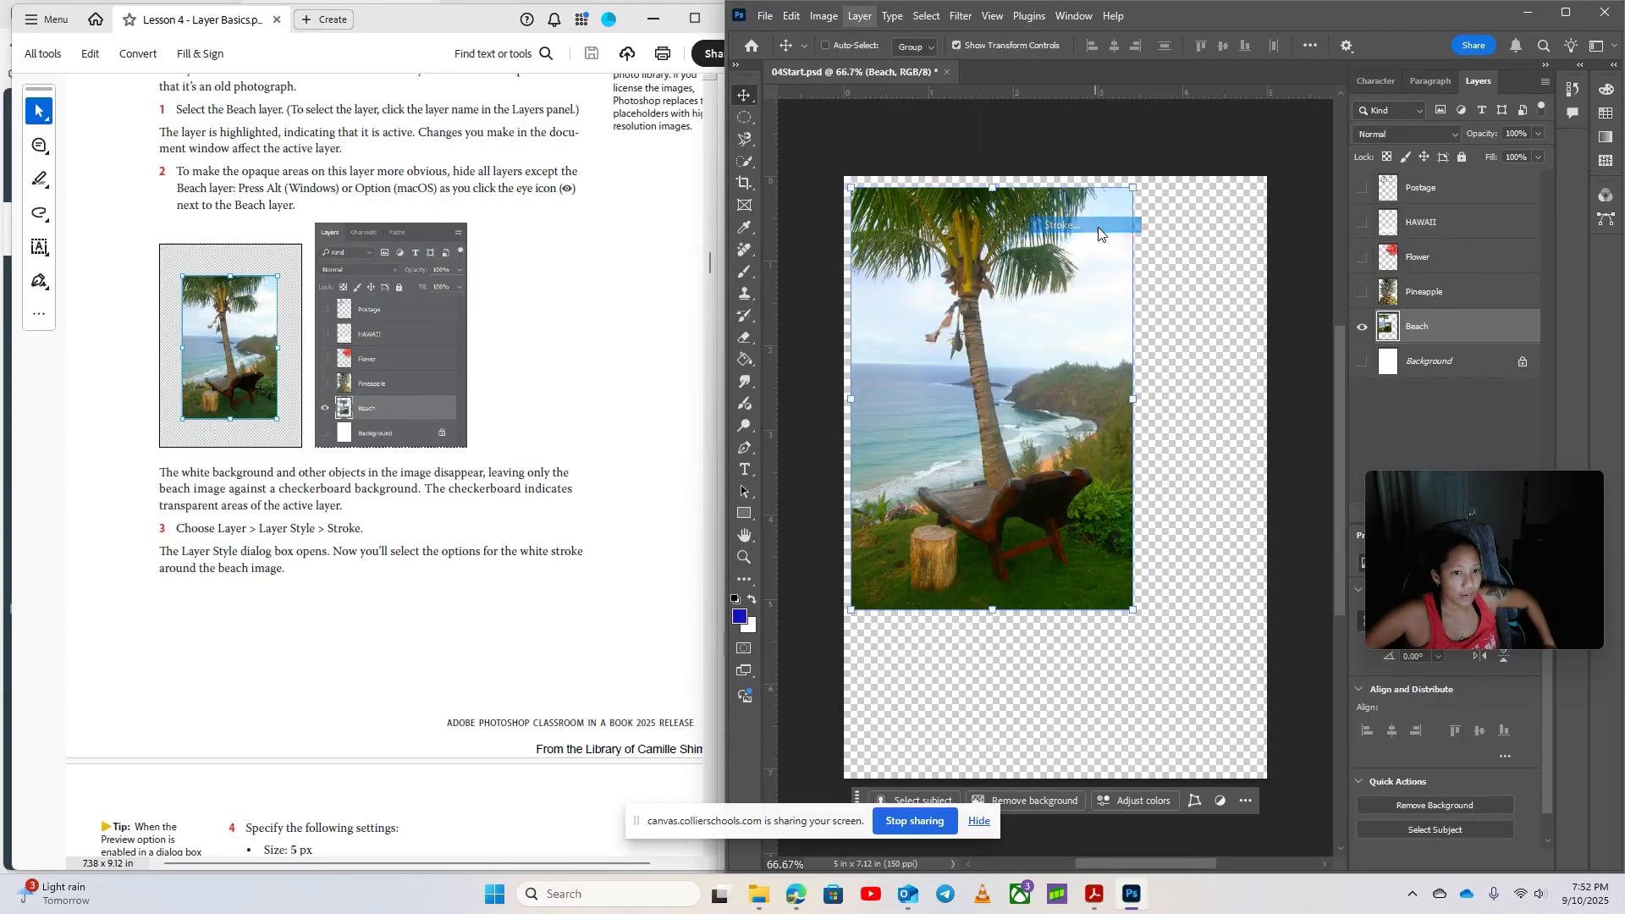
drag(1239, 124, 1205, 99)
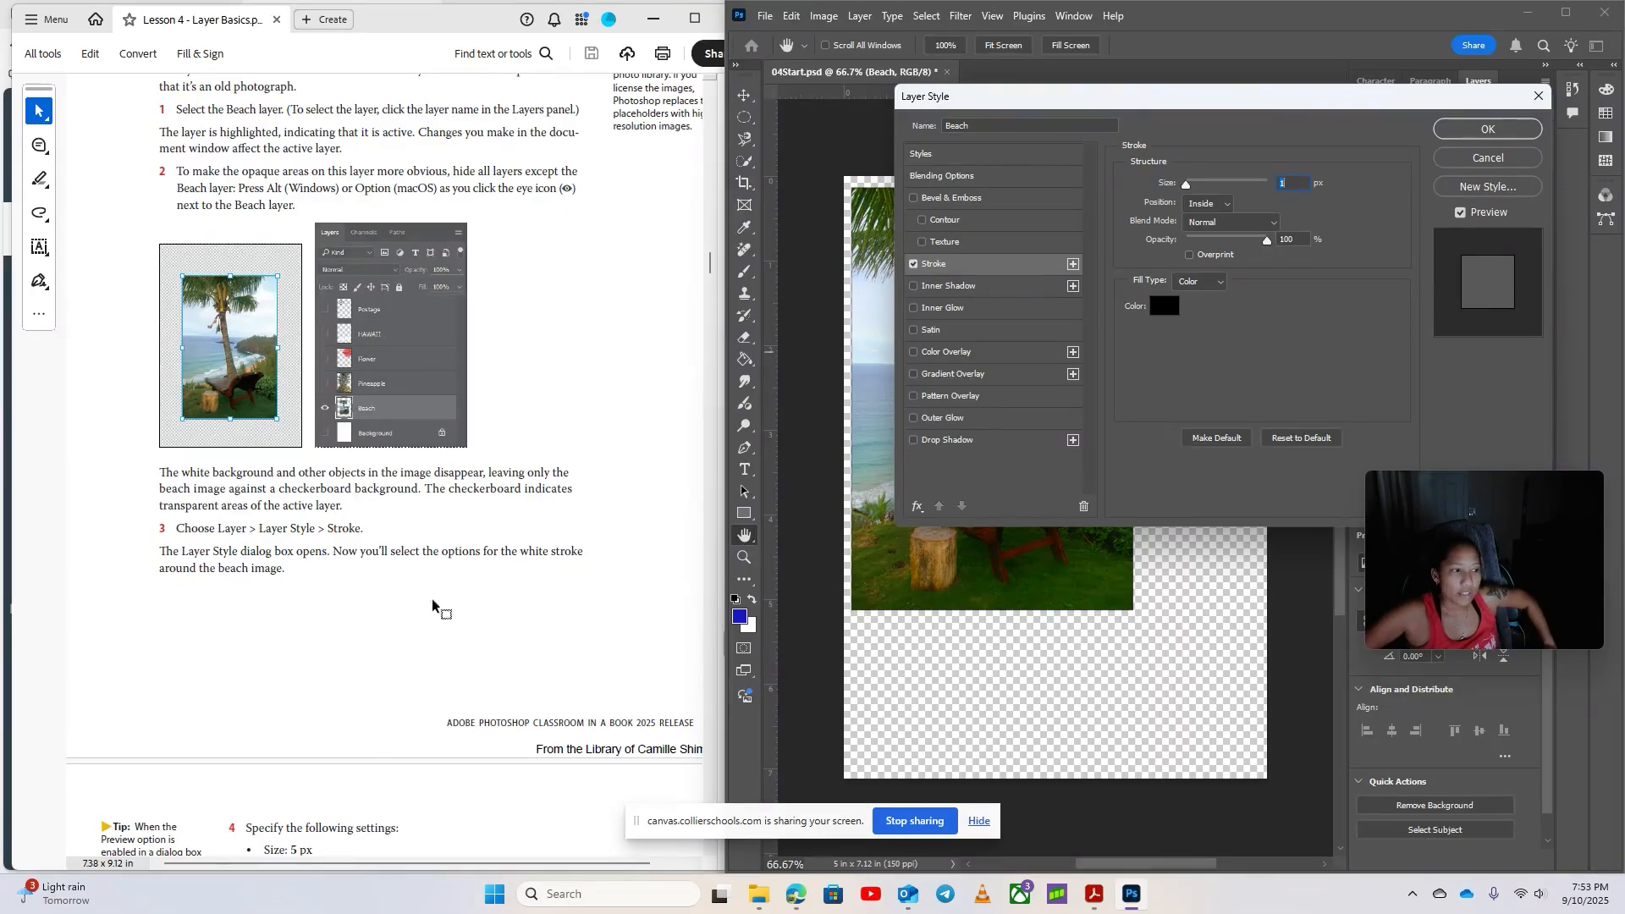
Consult the lesson's stroke settings and set the Beach layer's stroke color to near-white fdfafa
scroll(409, 681, down, 5)
scroll(331, 519, down, 4)
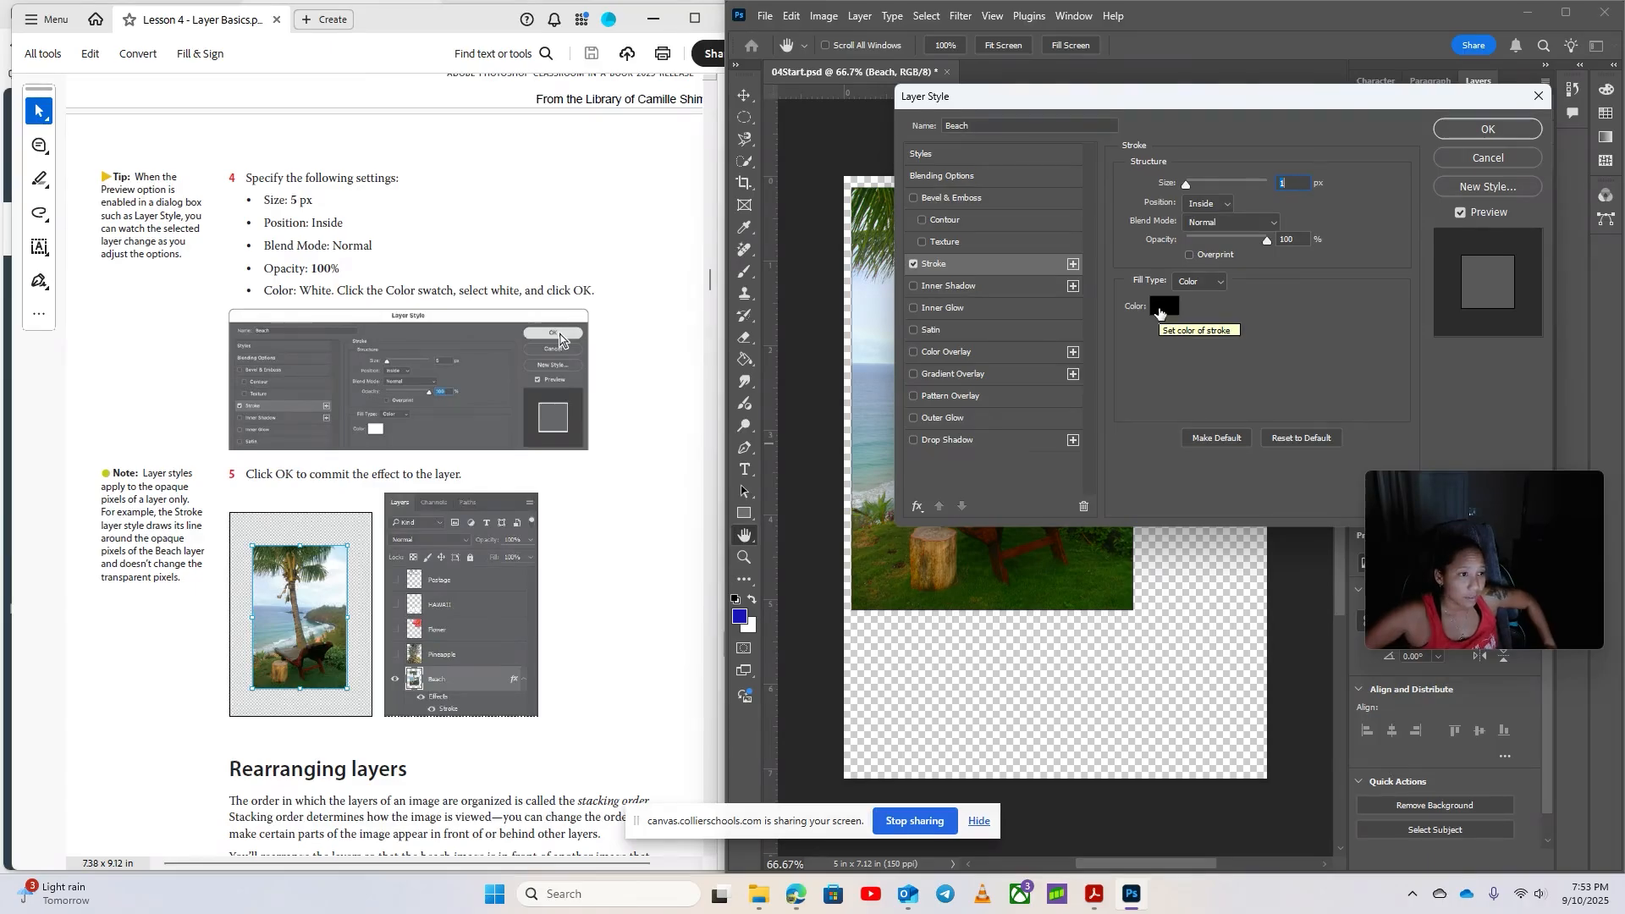
click(1162, 309)
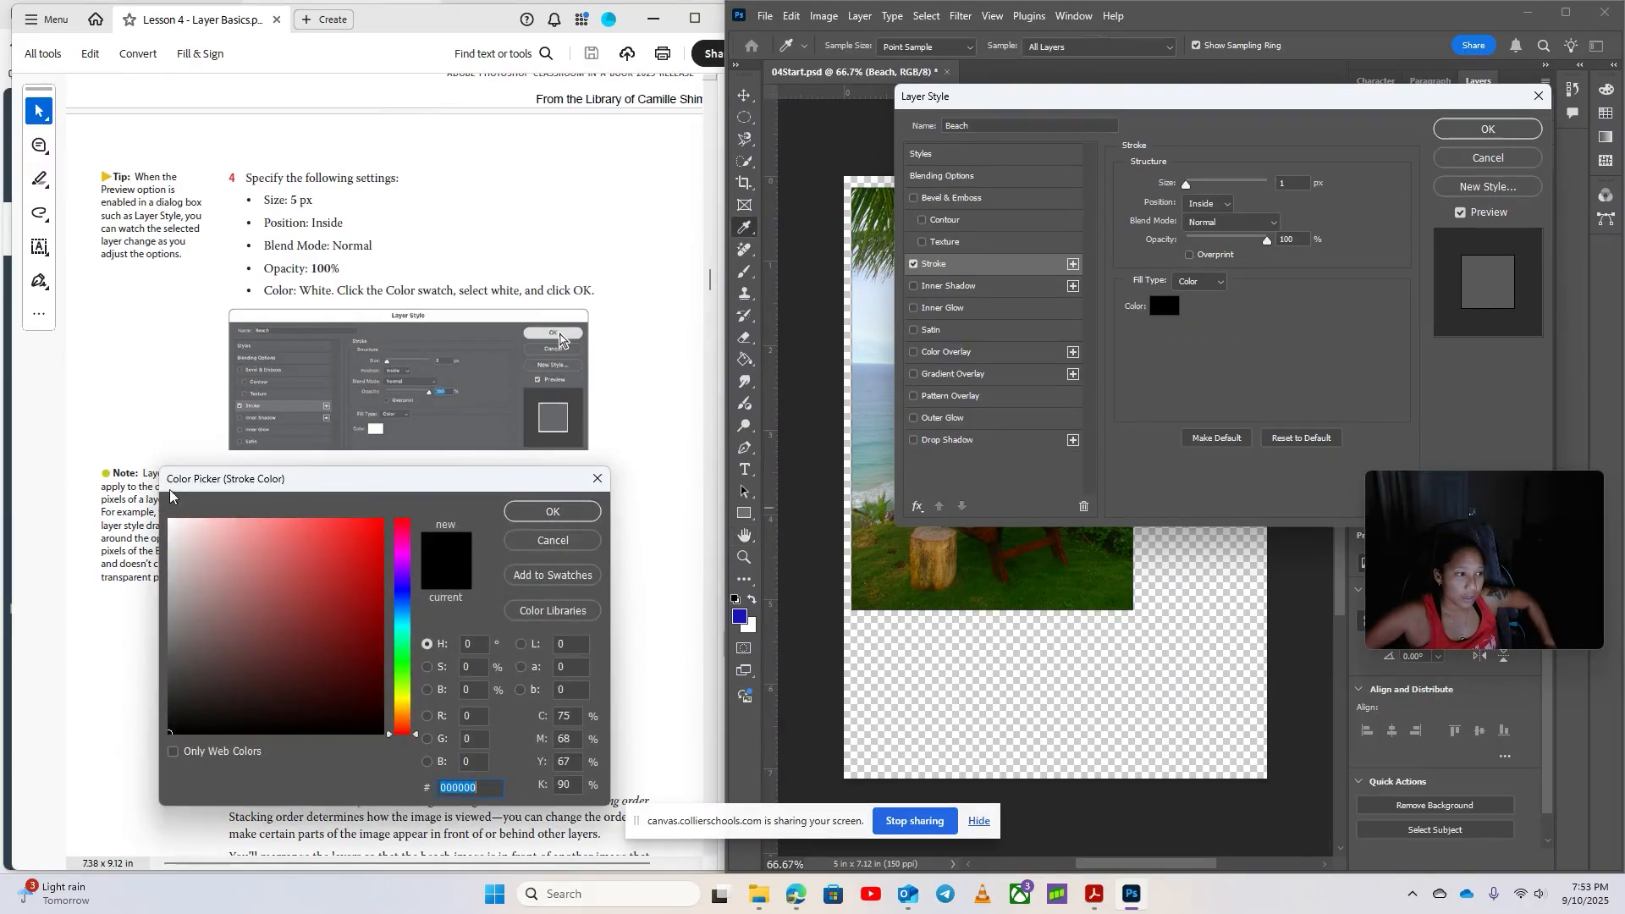
click(170, 520)
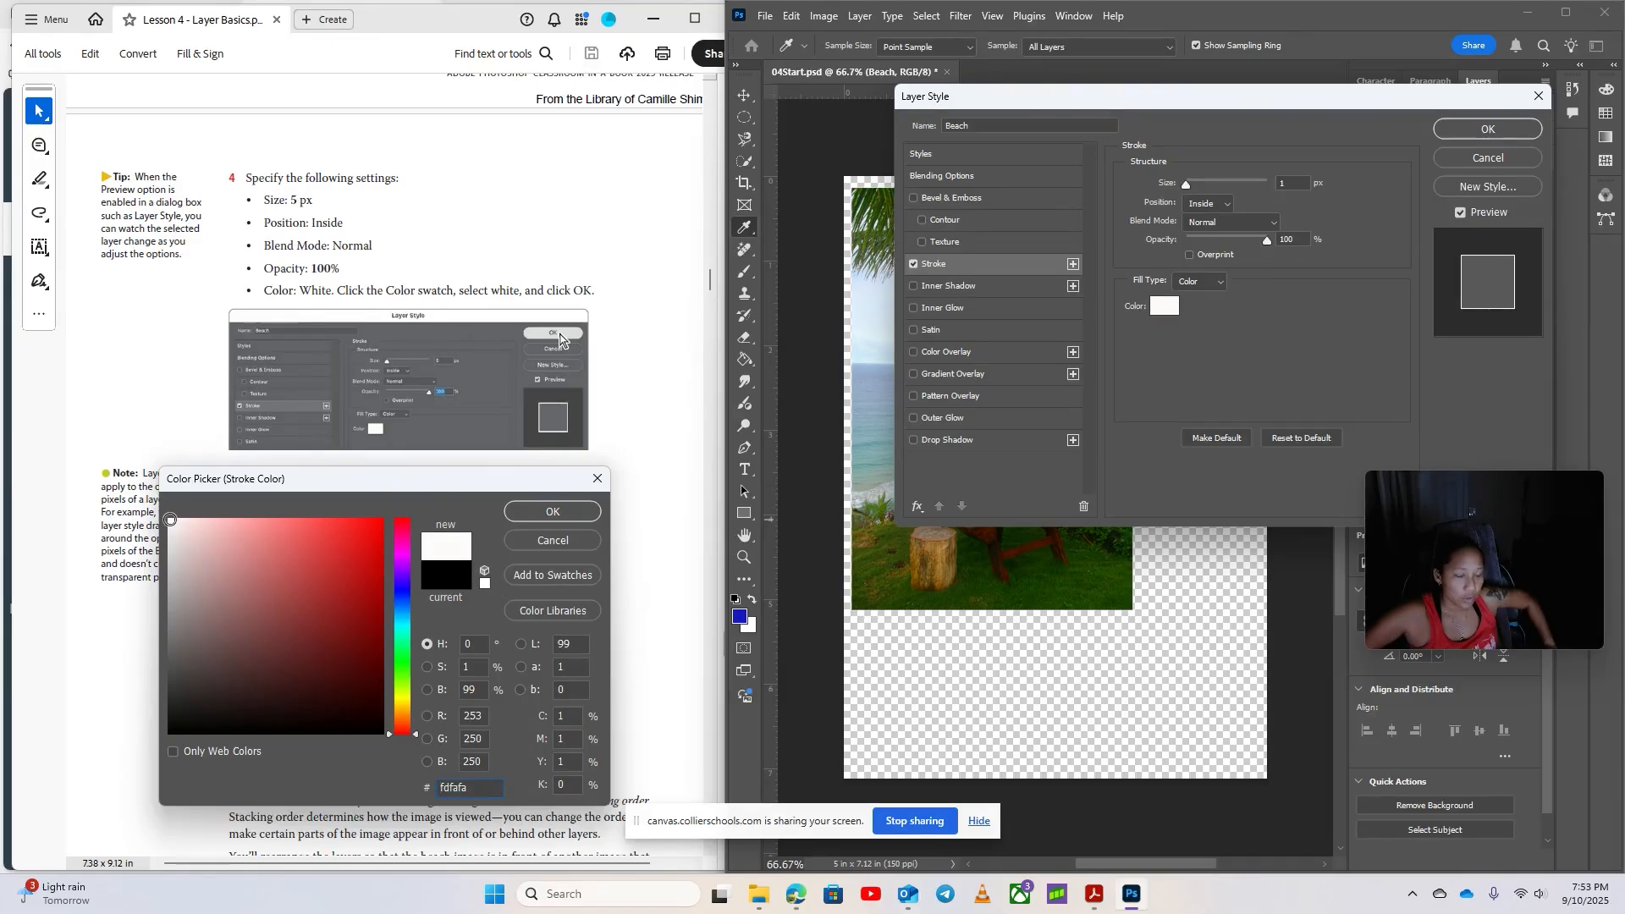
click(552, 511)
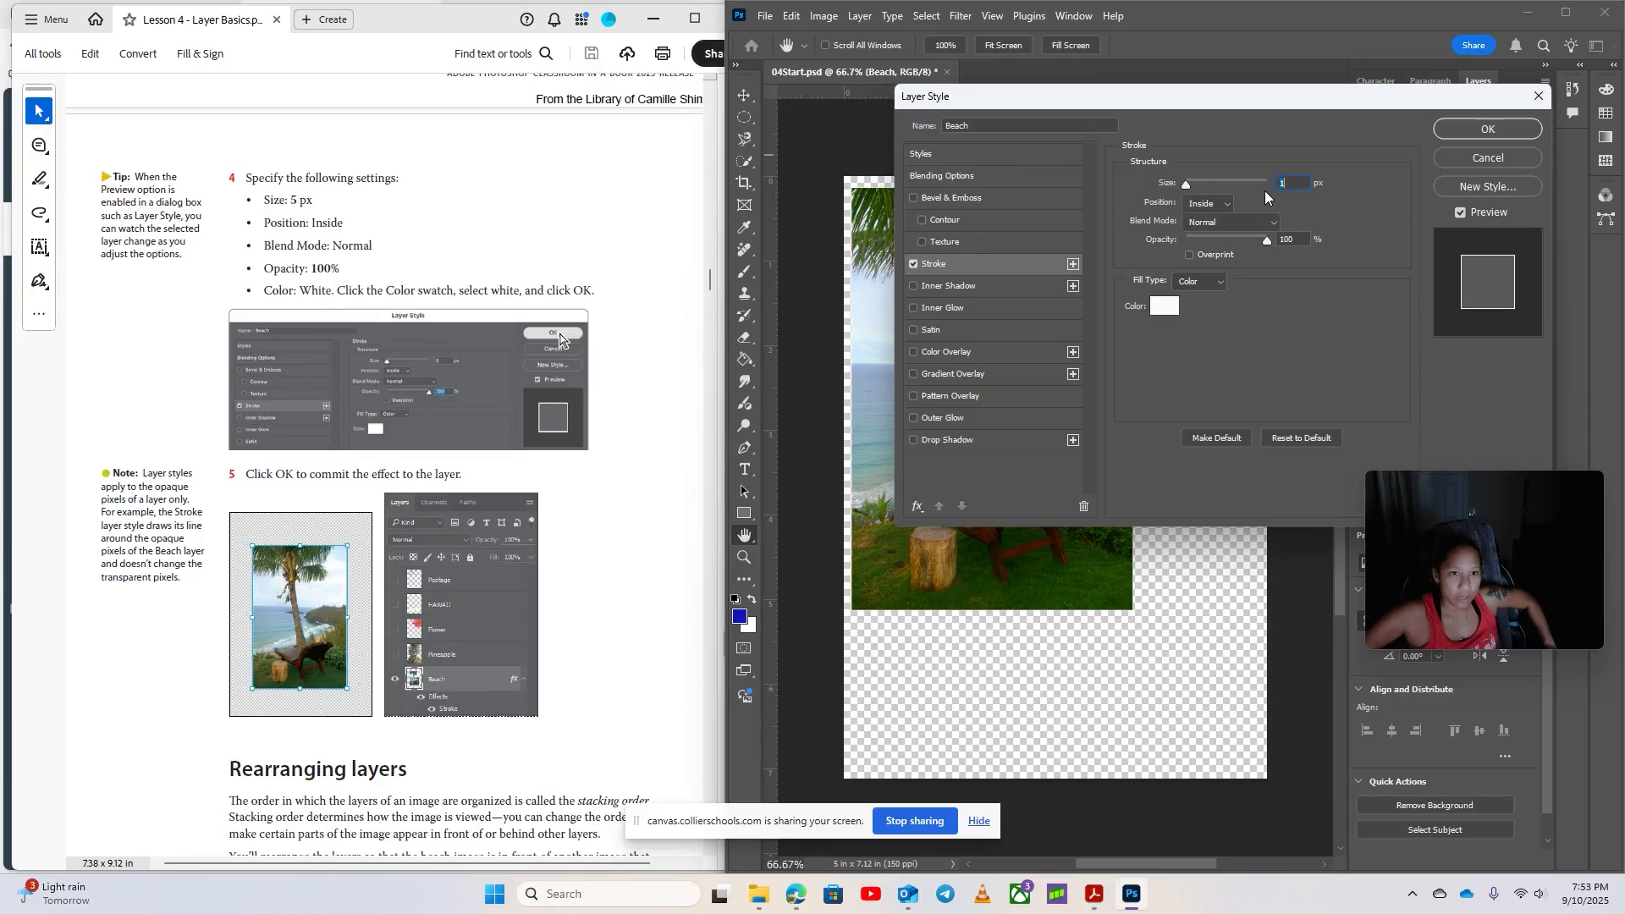
Set the Beach layer's stroke size to 5 px, recheck its color, apply the style, and inspect the border up close
text(5)
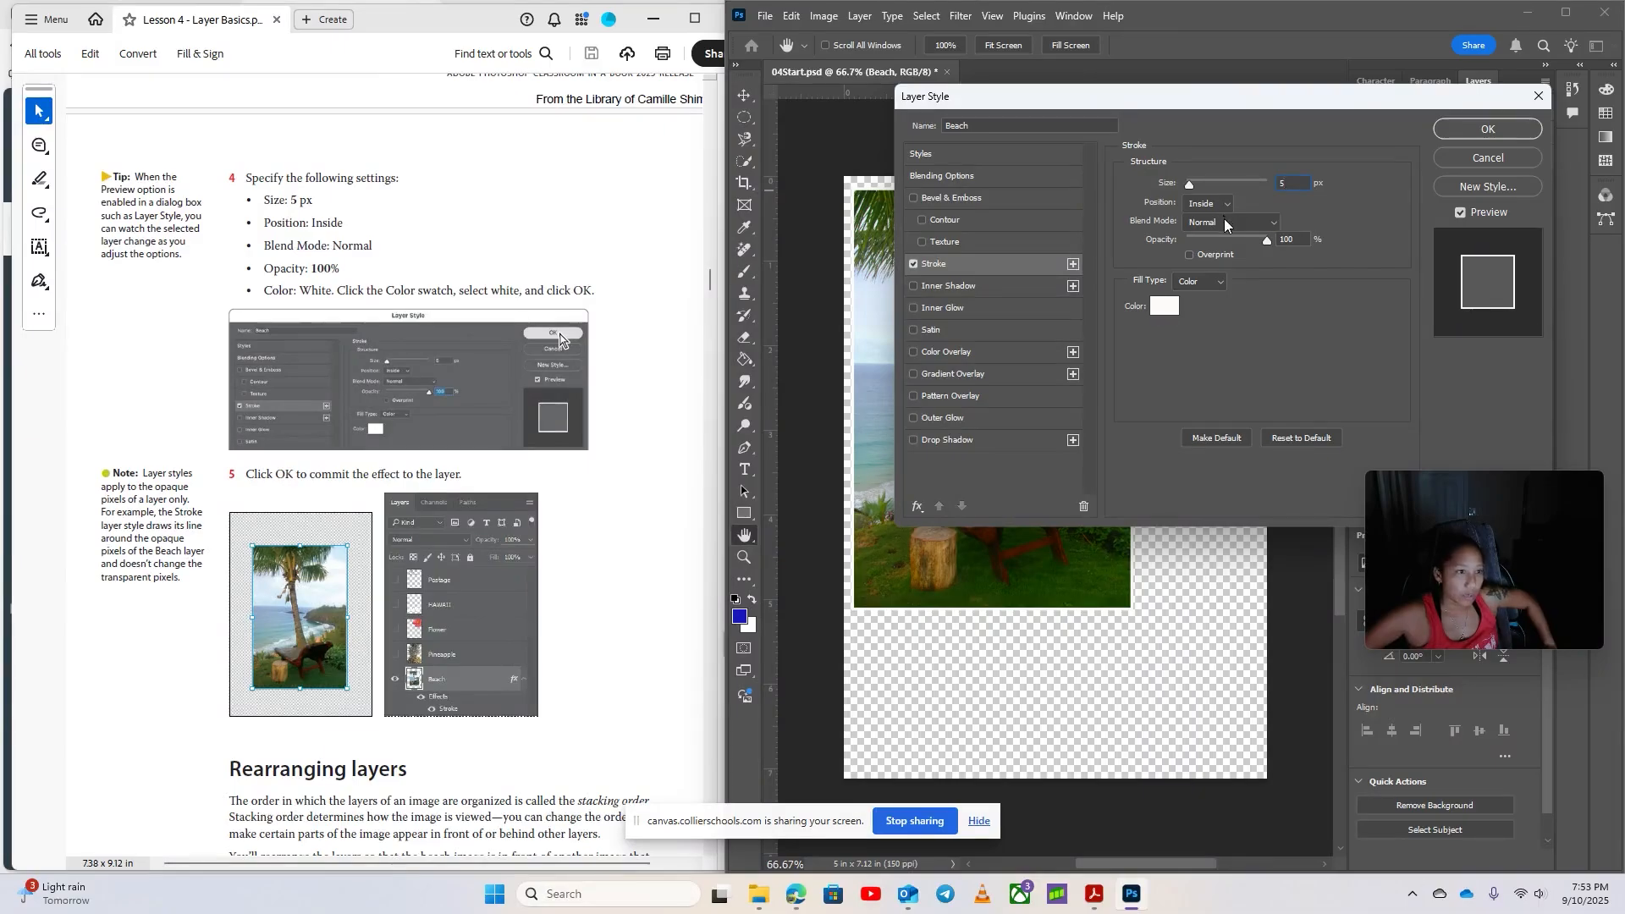
click(1164, 306)
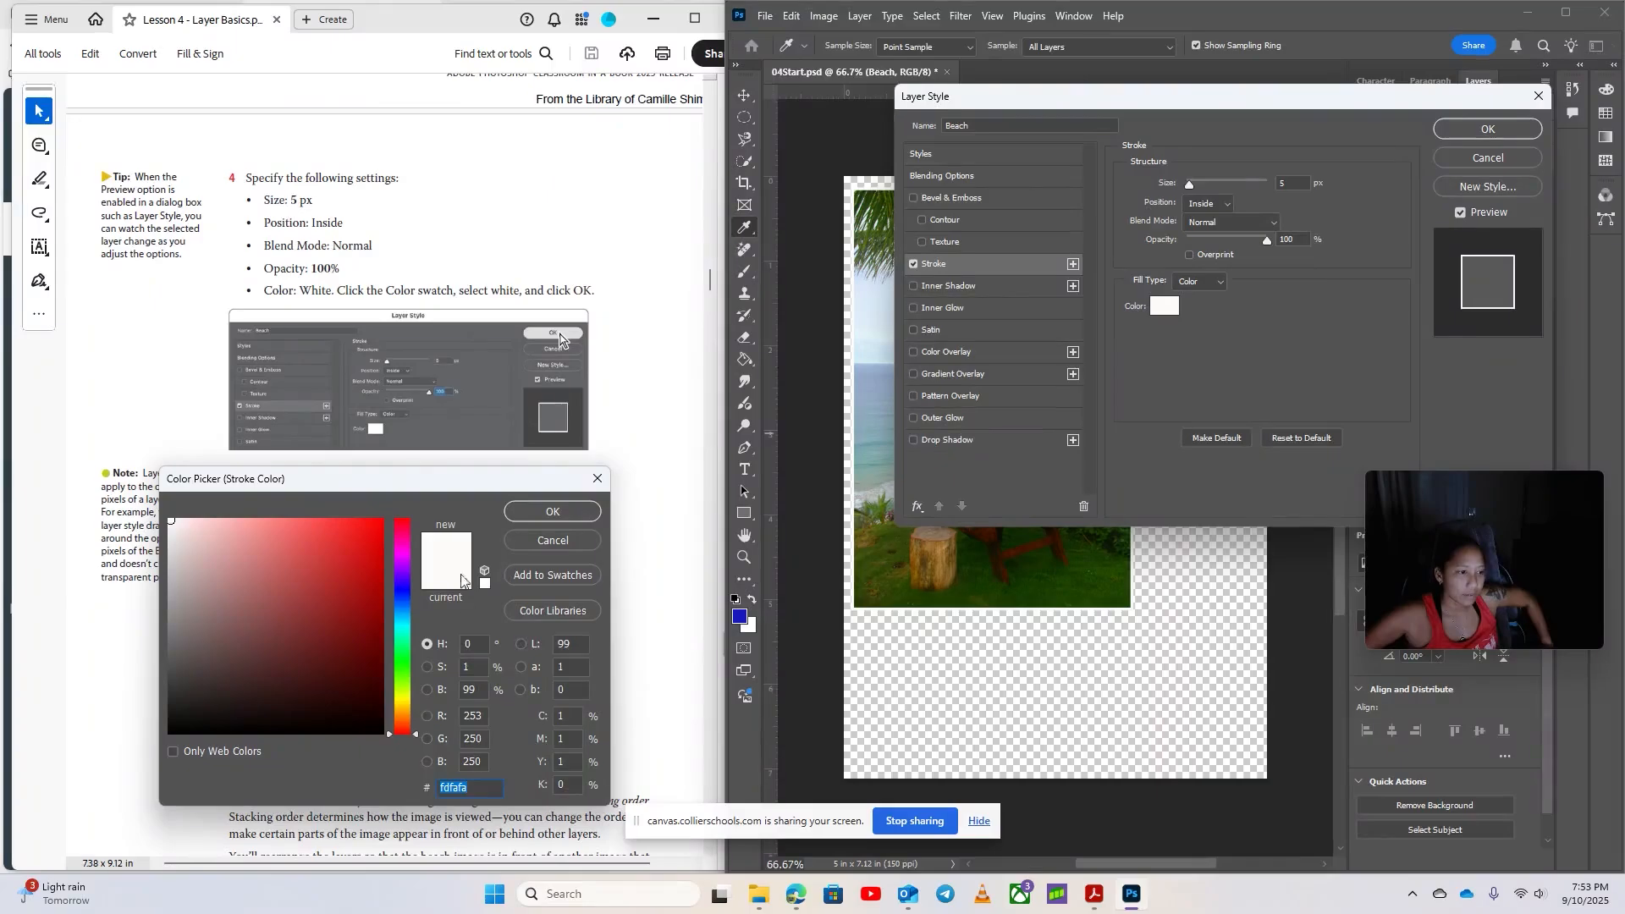
click(574, 511)
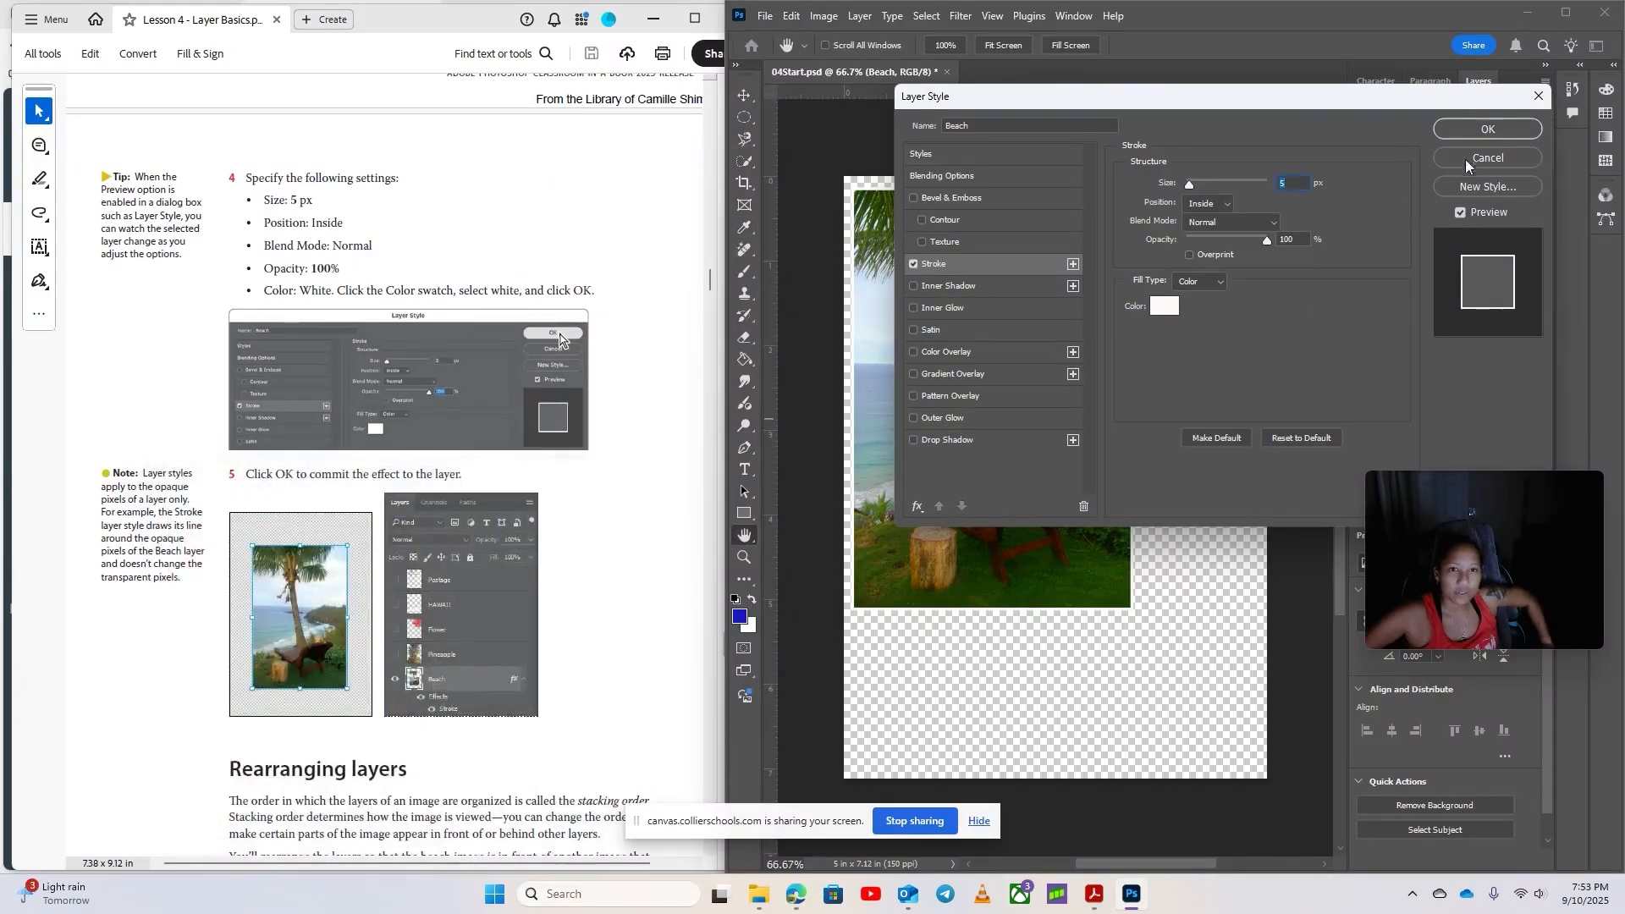
click(1494, 130)
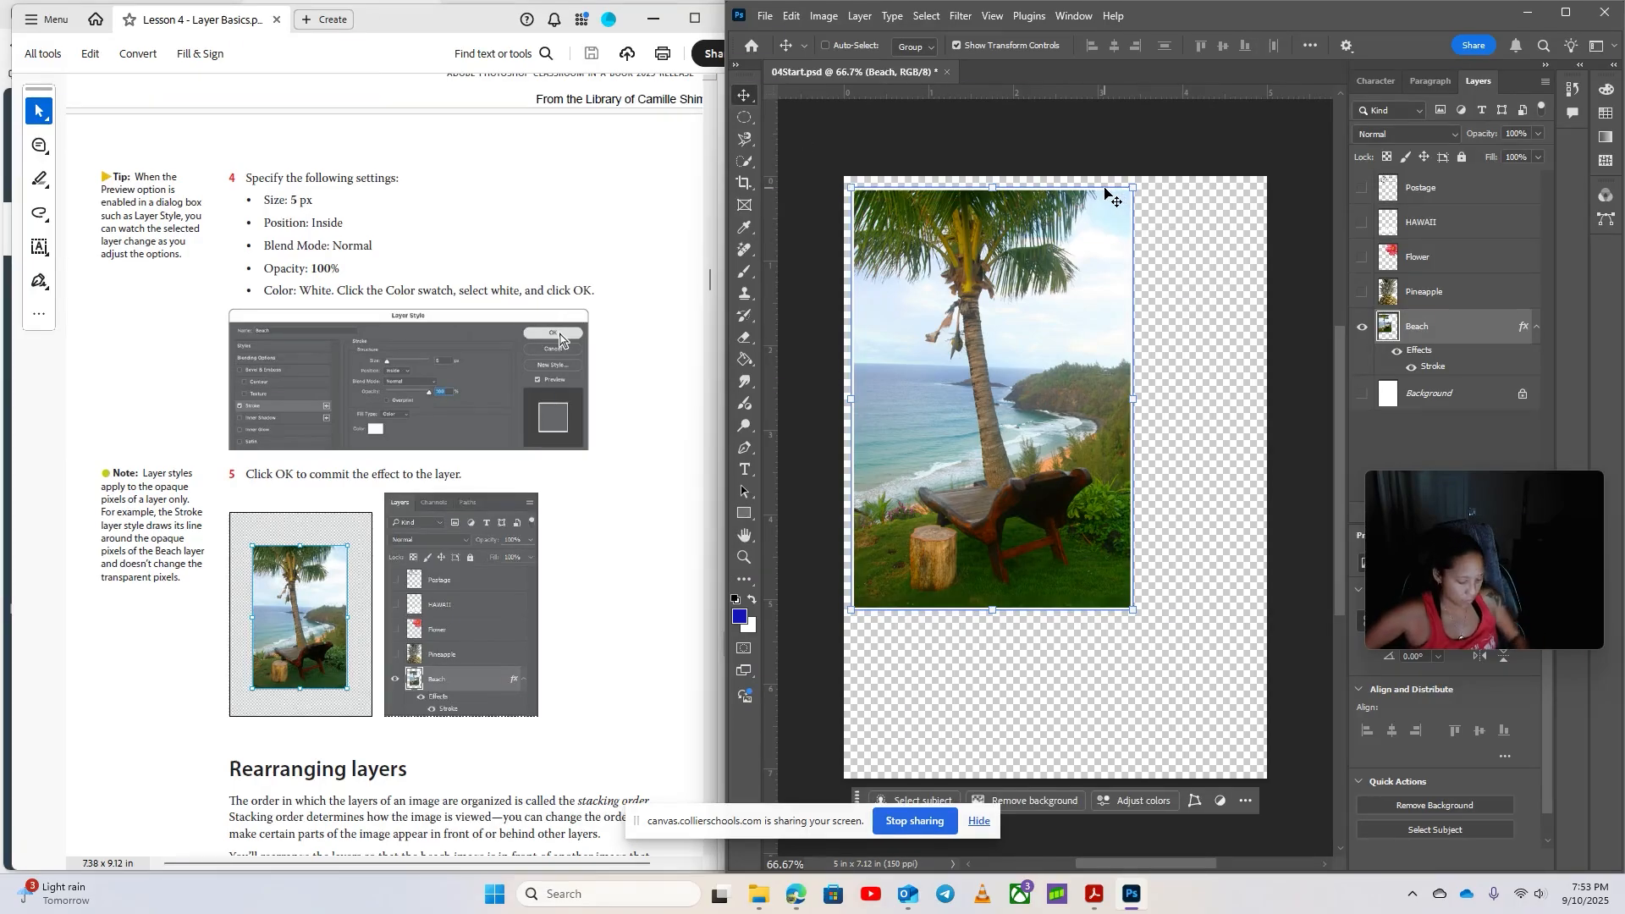
scroll(1105, 191, up, 8)
scroll(1168, 116, up, 3)
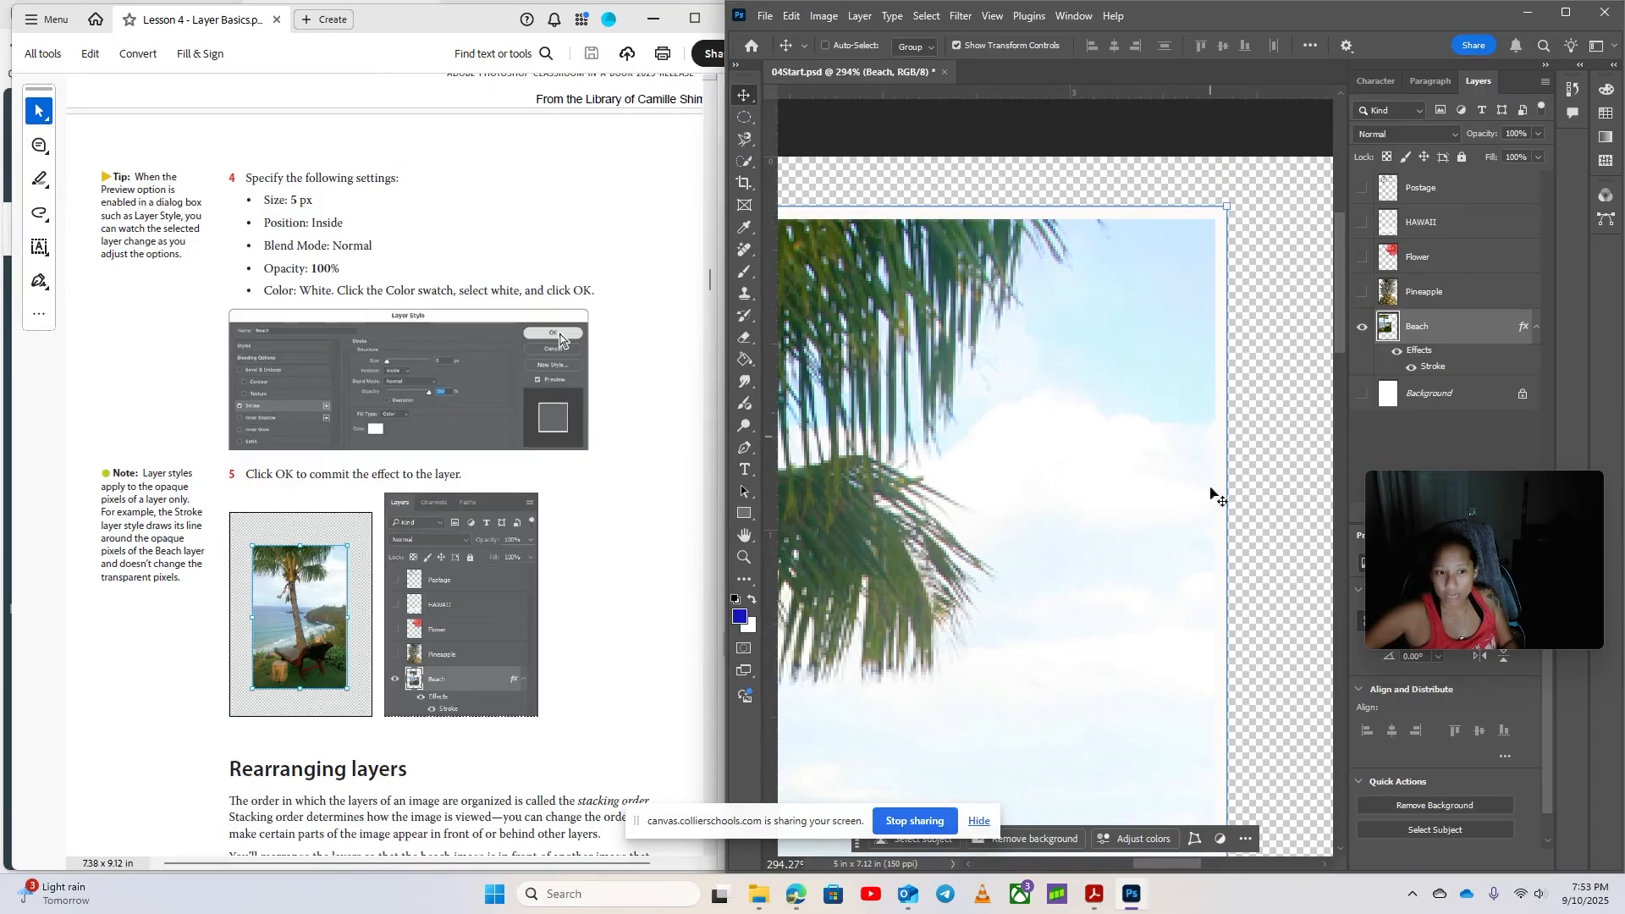
key(ctrl+0)
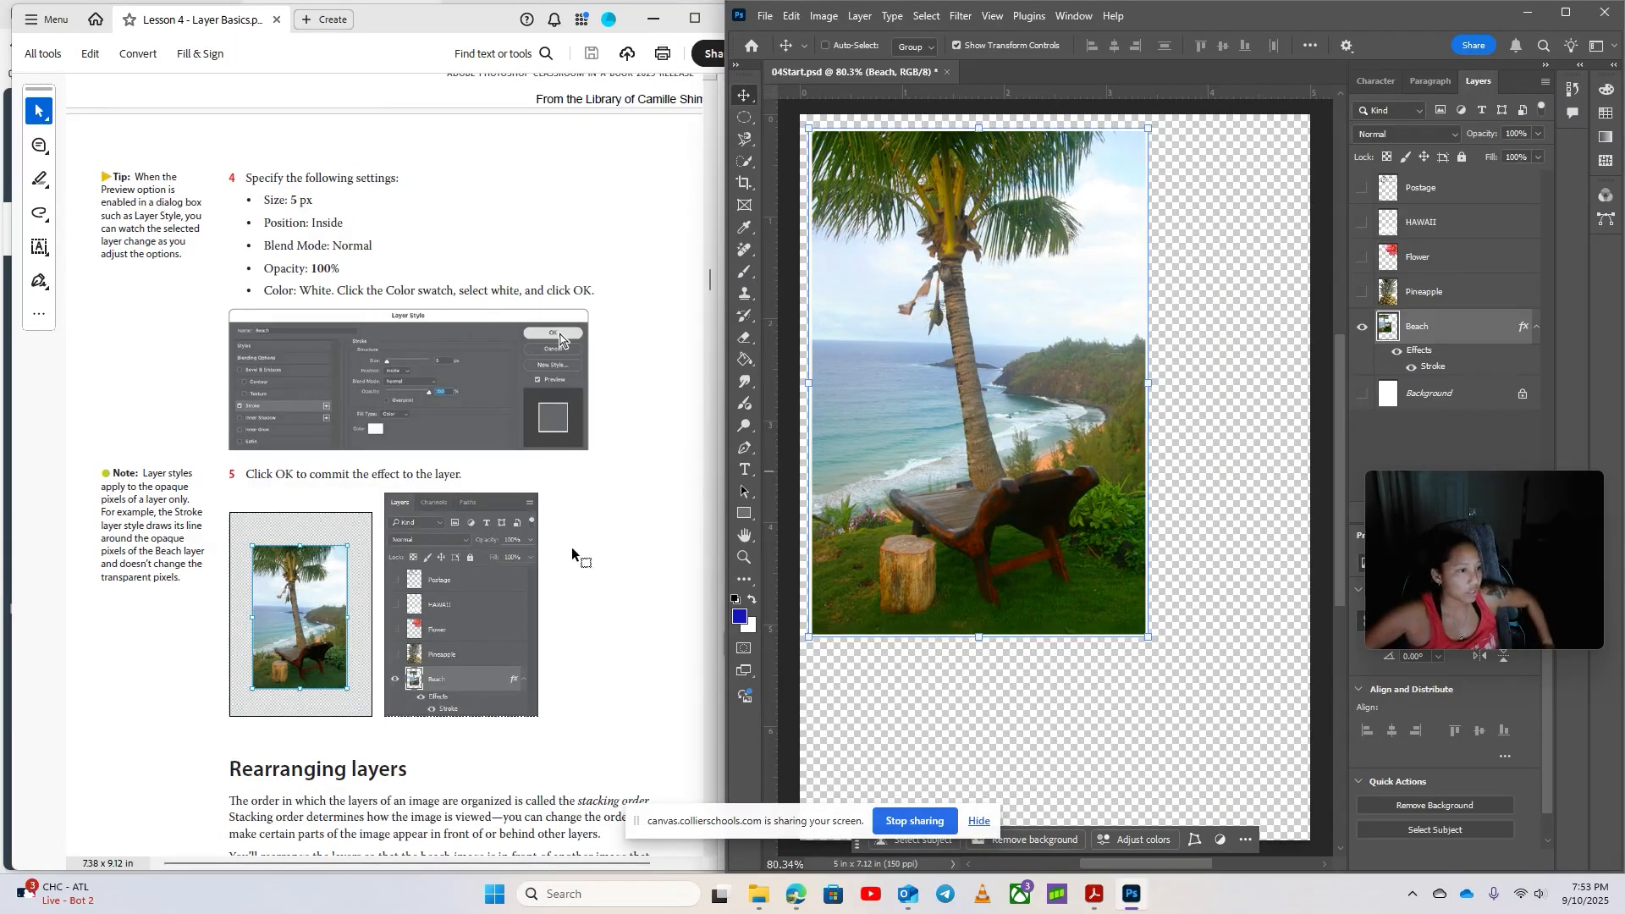
Following step 1 of the Rearranging layers section, make the Pineapple, Flower, HAWAII, Postage and Background layers visible
scroll(398, 497, down, 4)
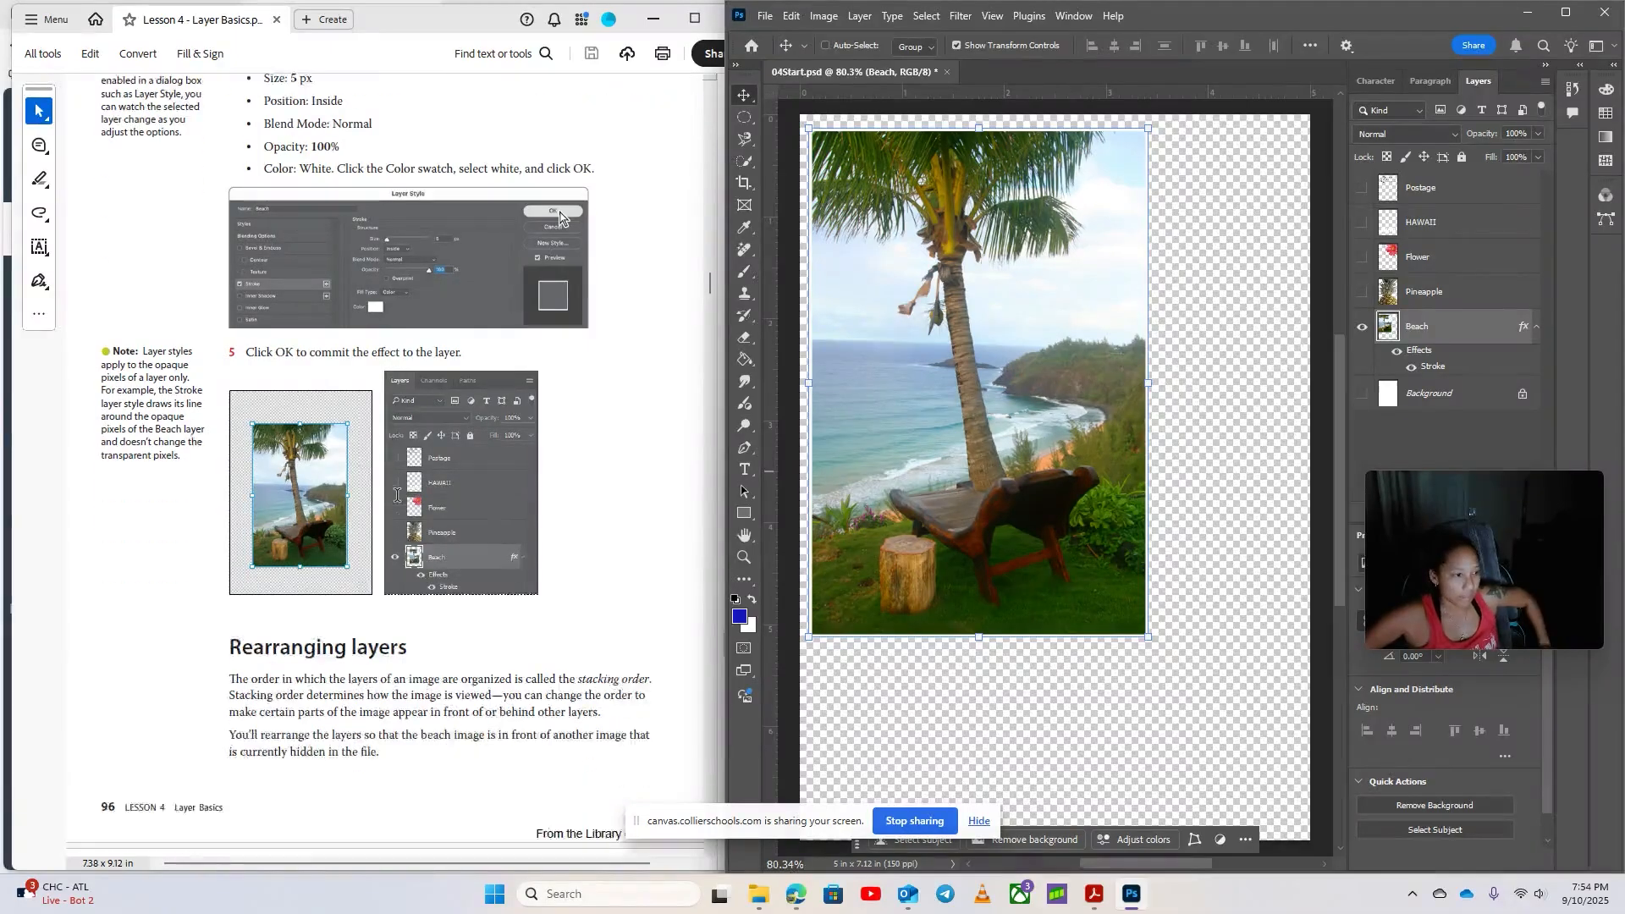
scroll(310, 473, down, 2)
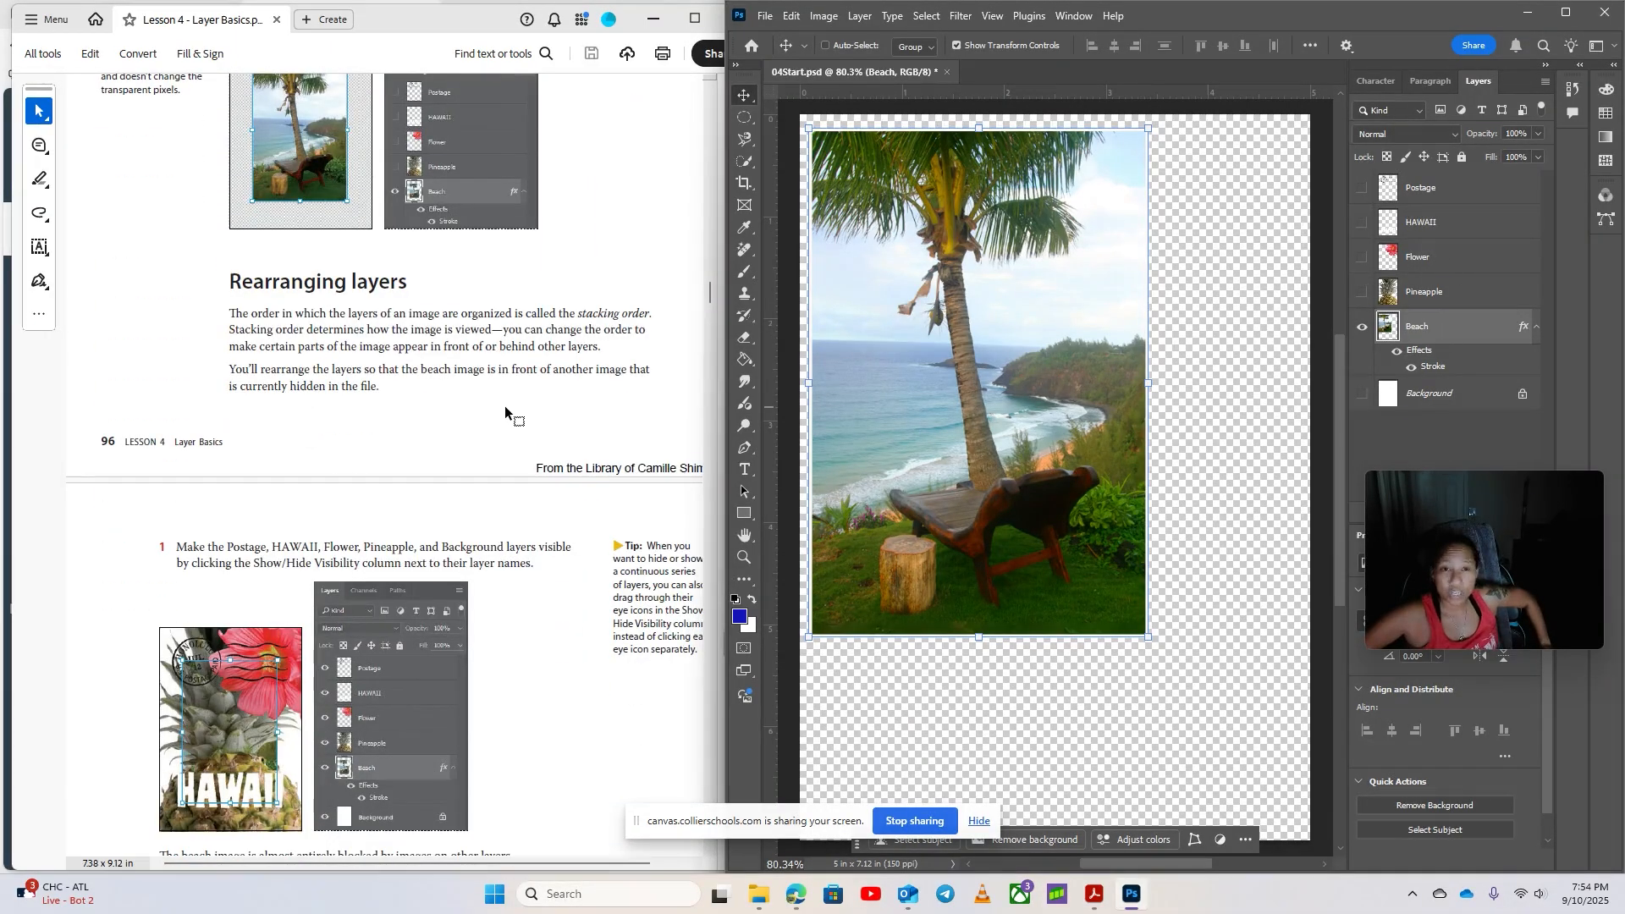
scroll(506, 412, down, 1)
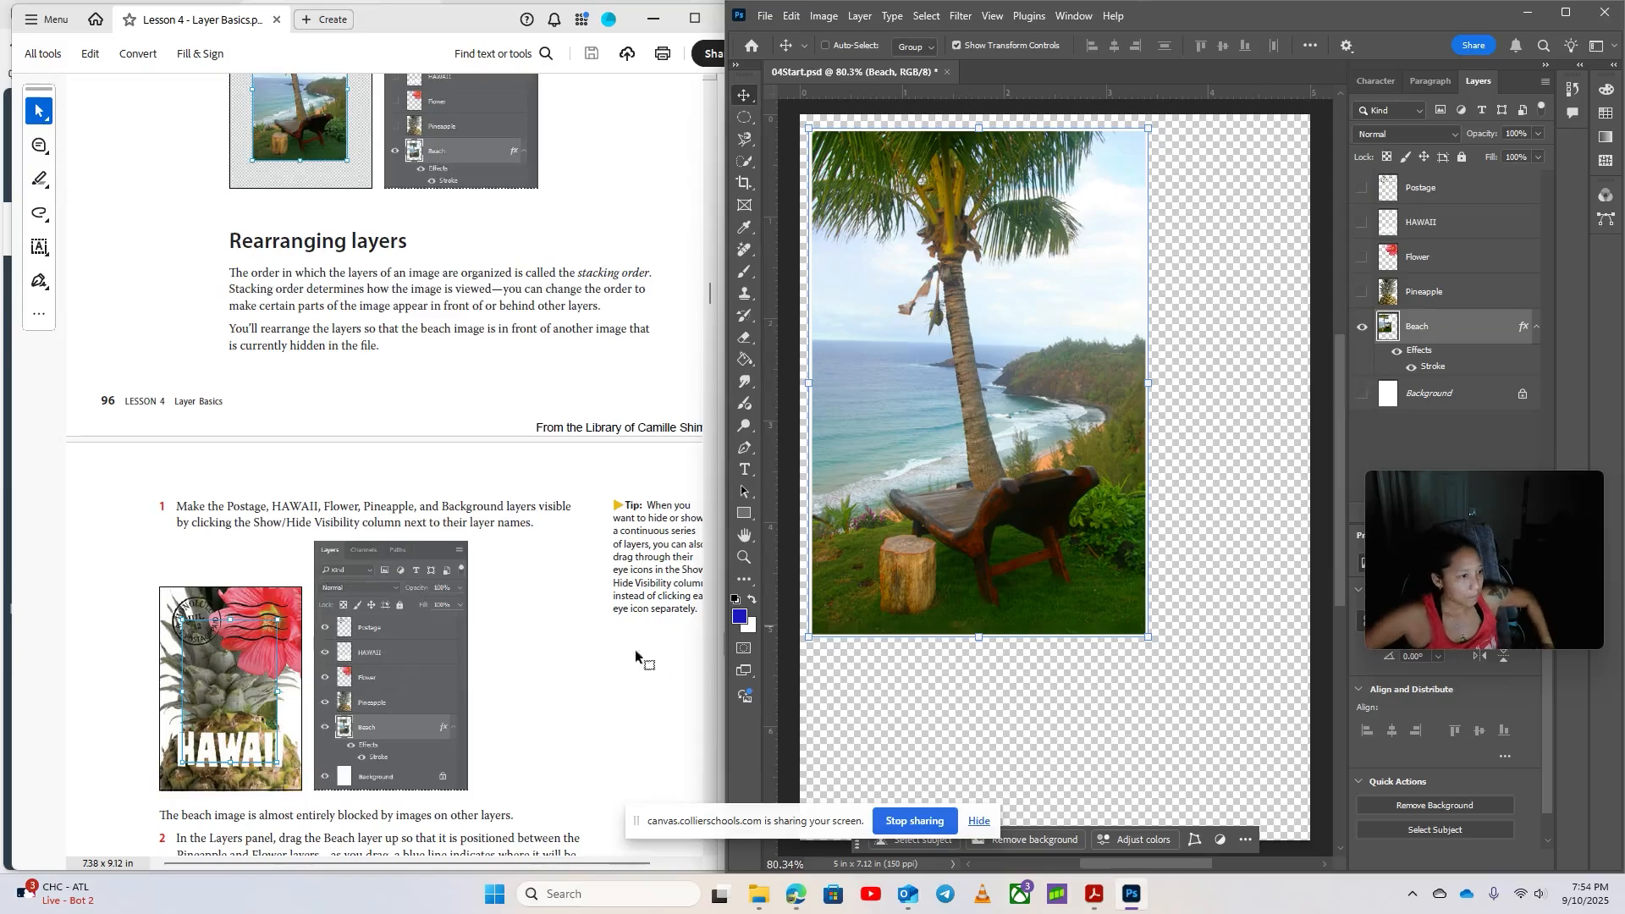
scroll(272, 443, down, 1)
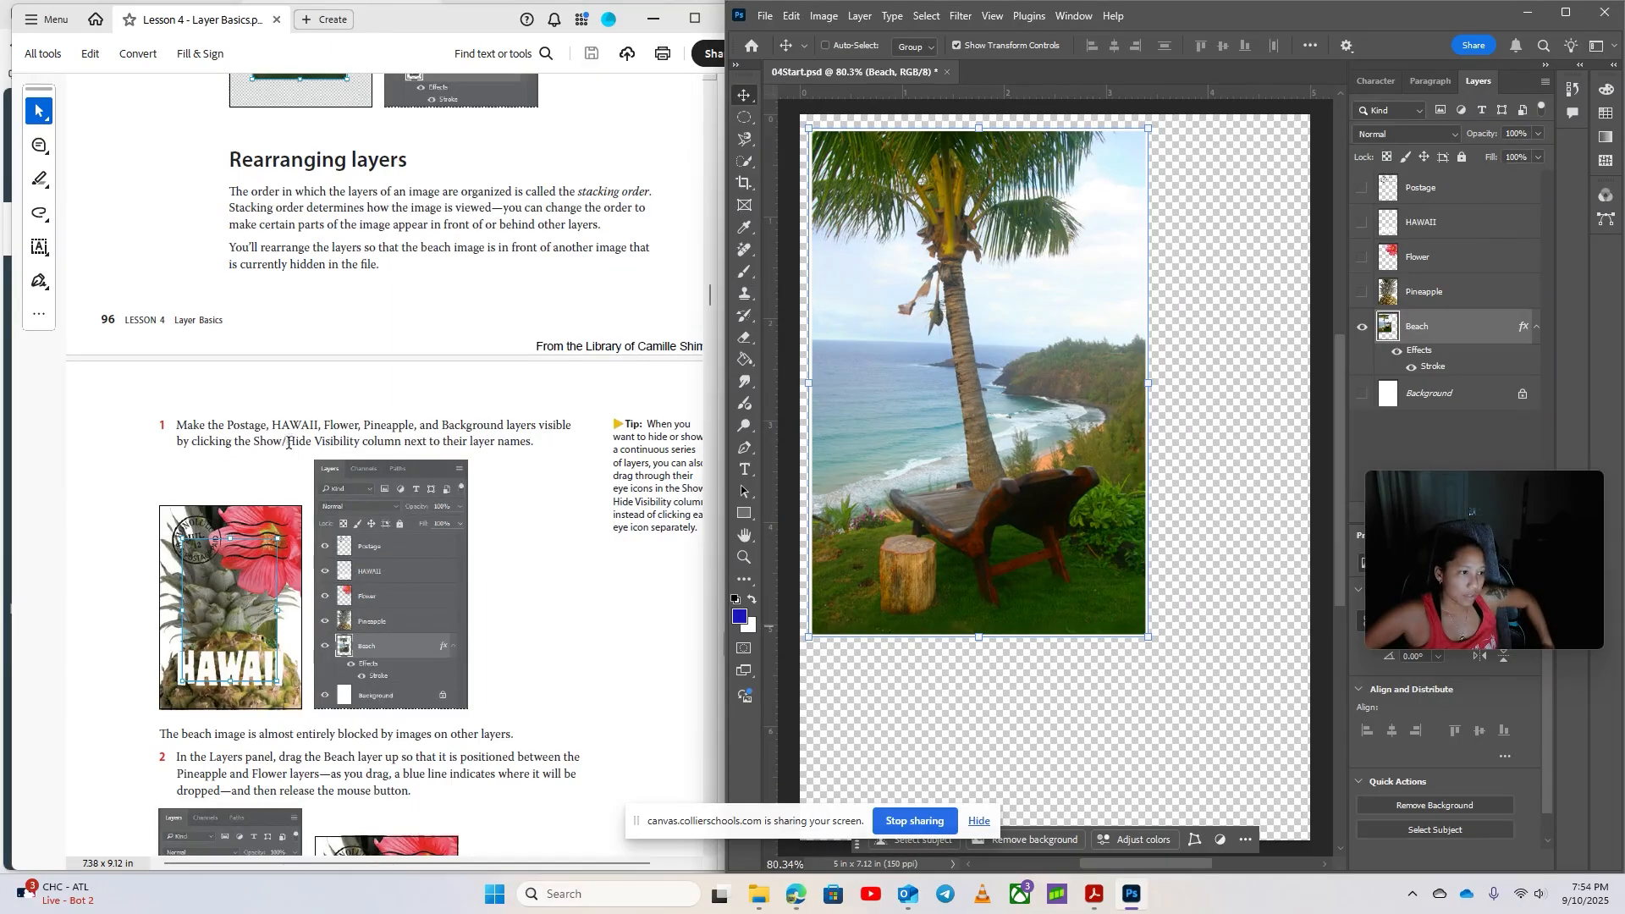
scroll(574, 523, down, 2)
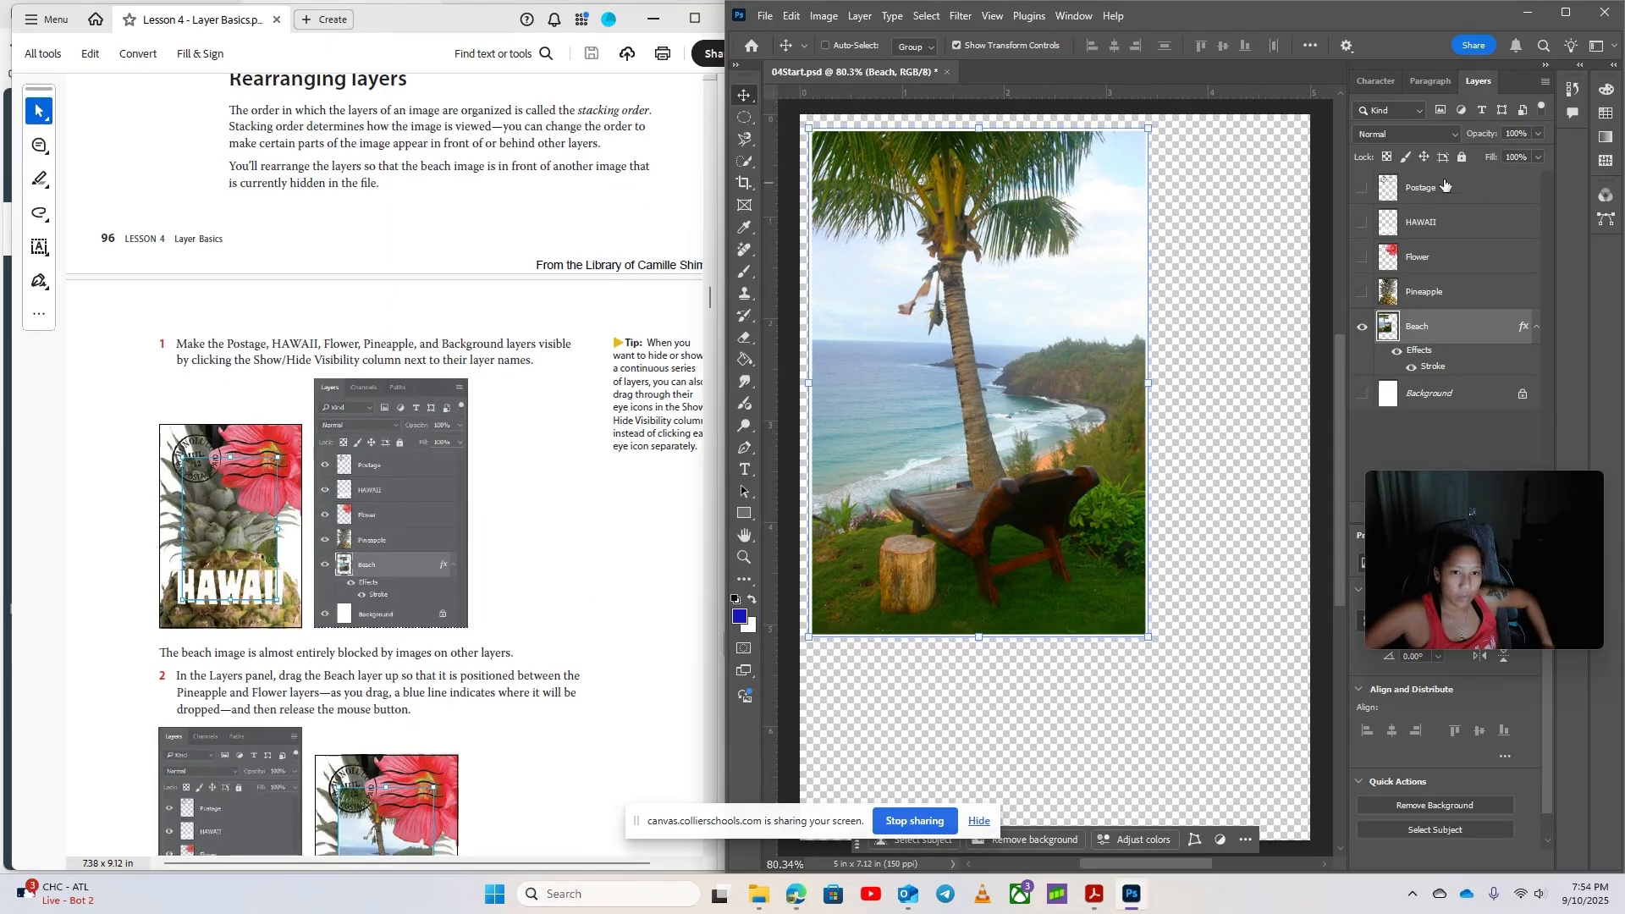
scroll(499, 650, down, 1)
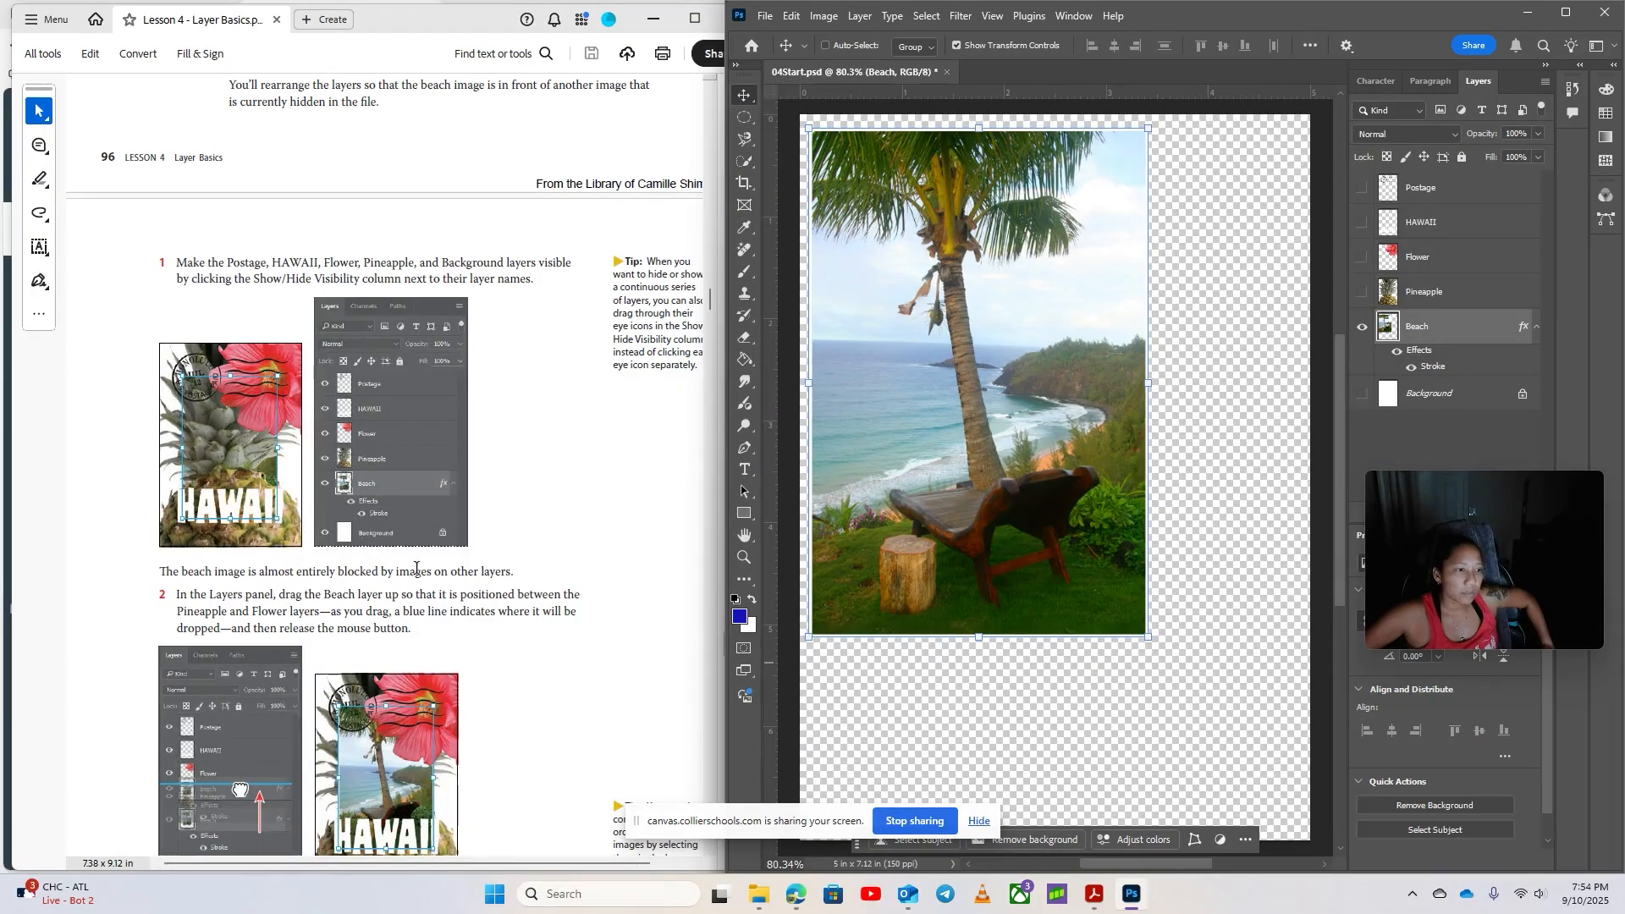
scroll(419, 569, down, 1)
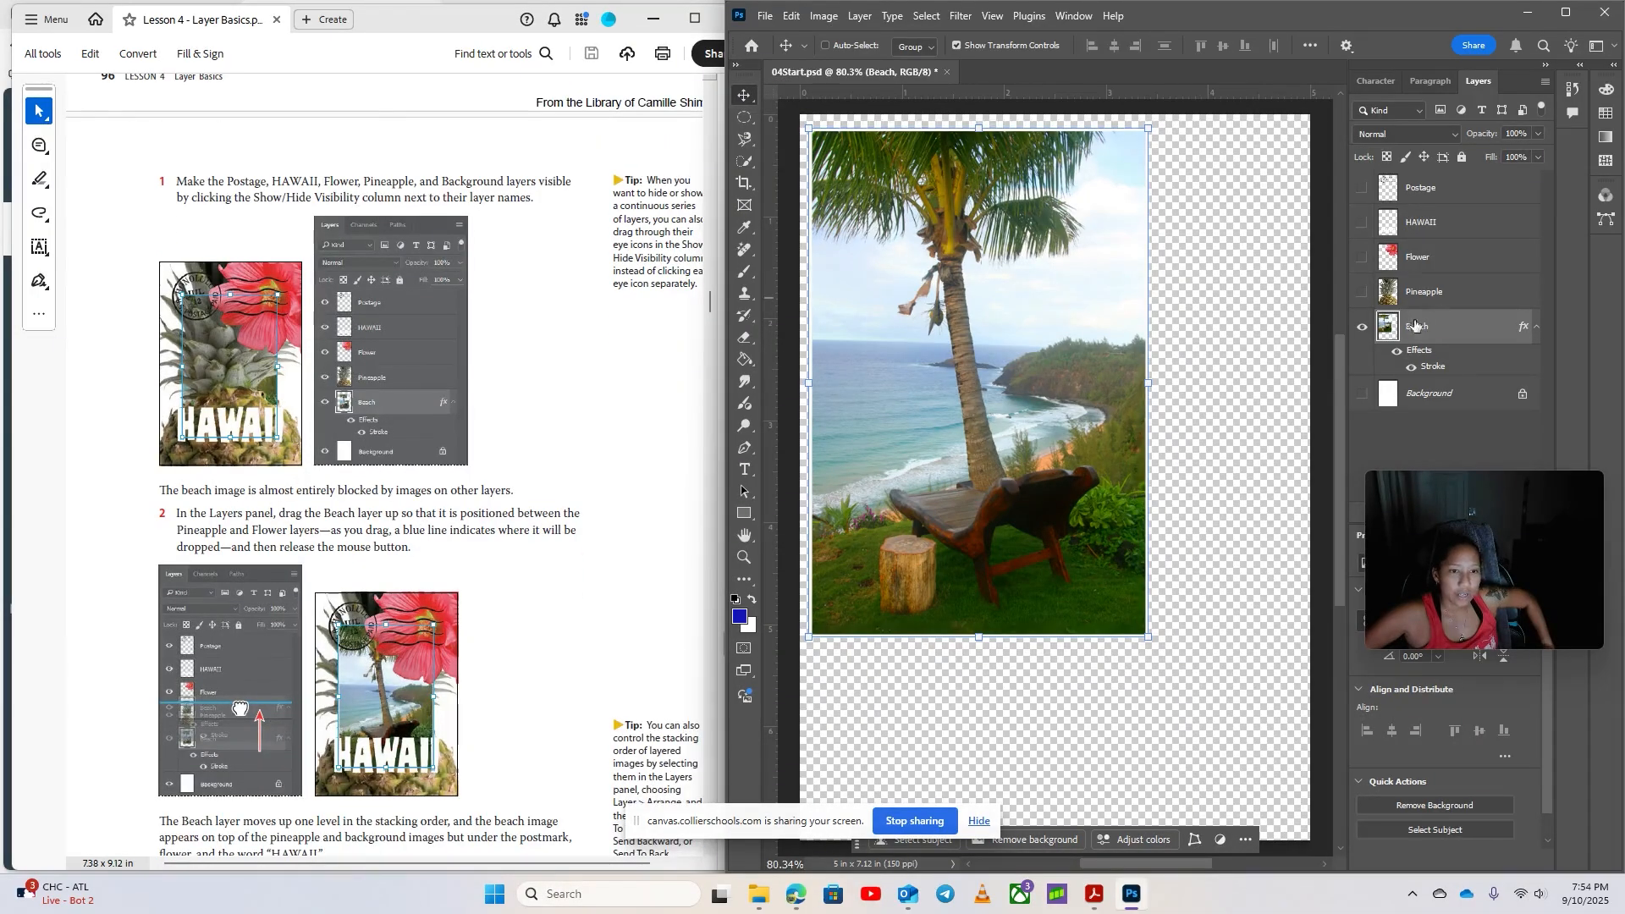
click(1363, 292)
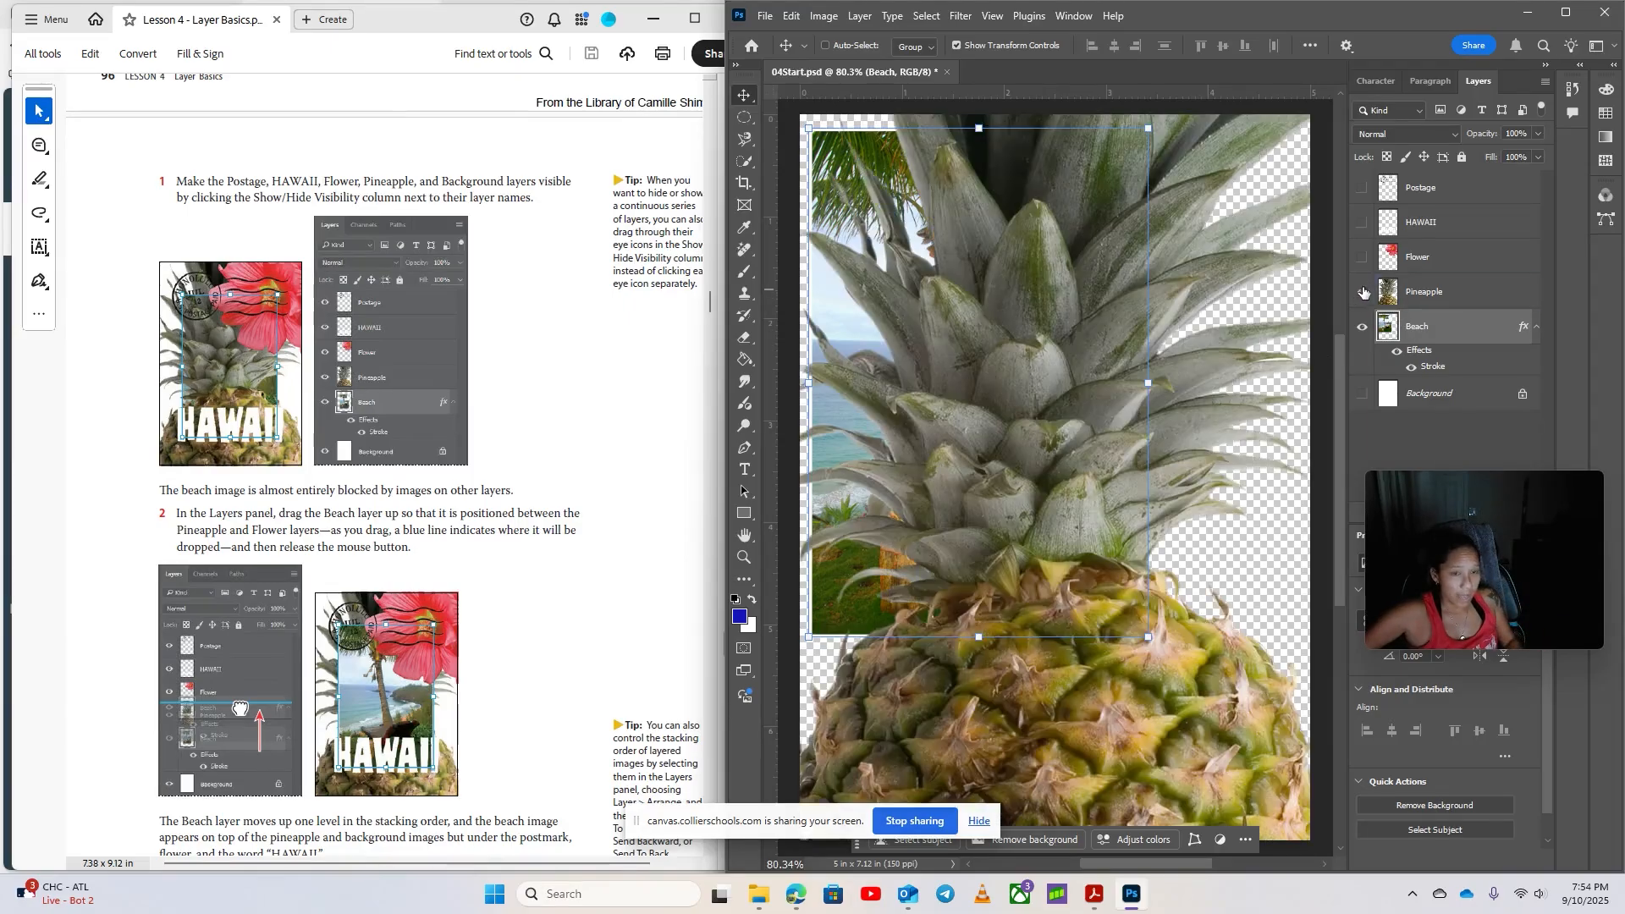
click(1363, 257)
click(1362, 222)
click(1362, 188)
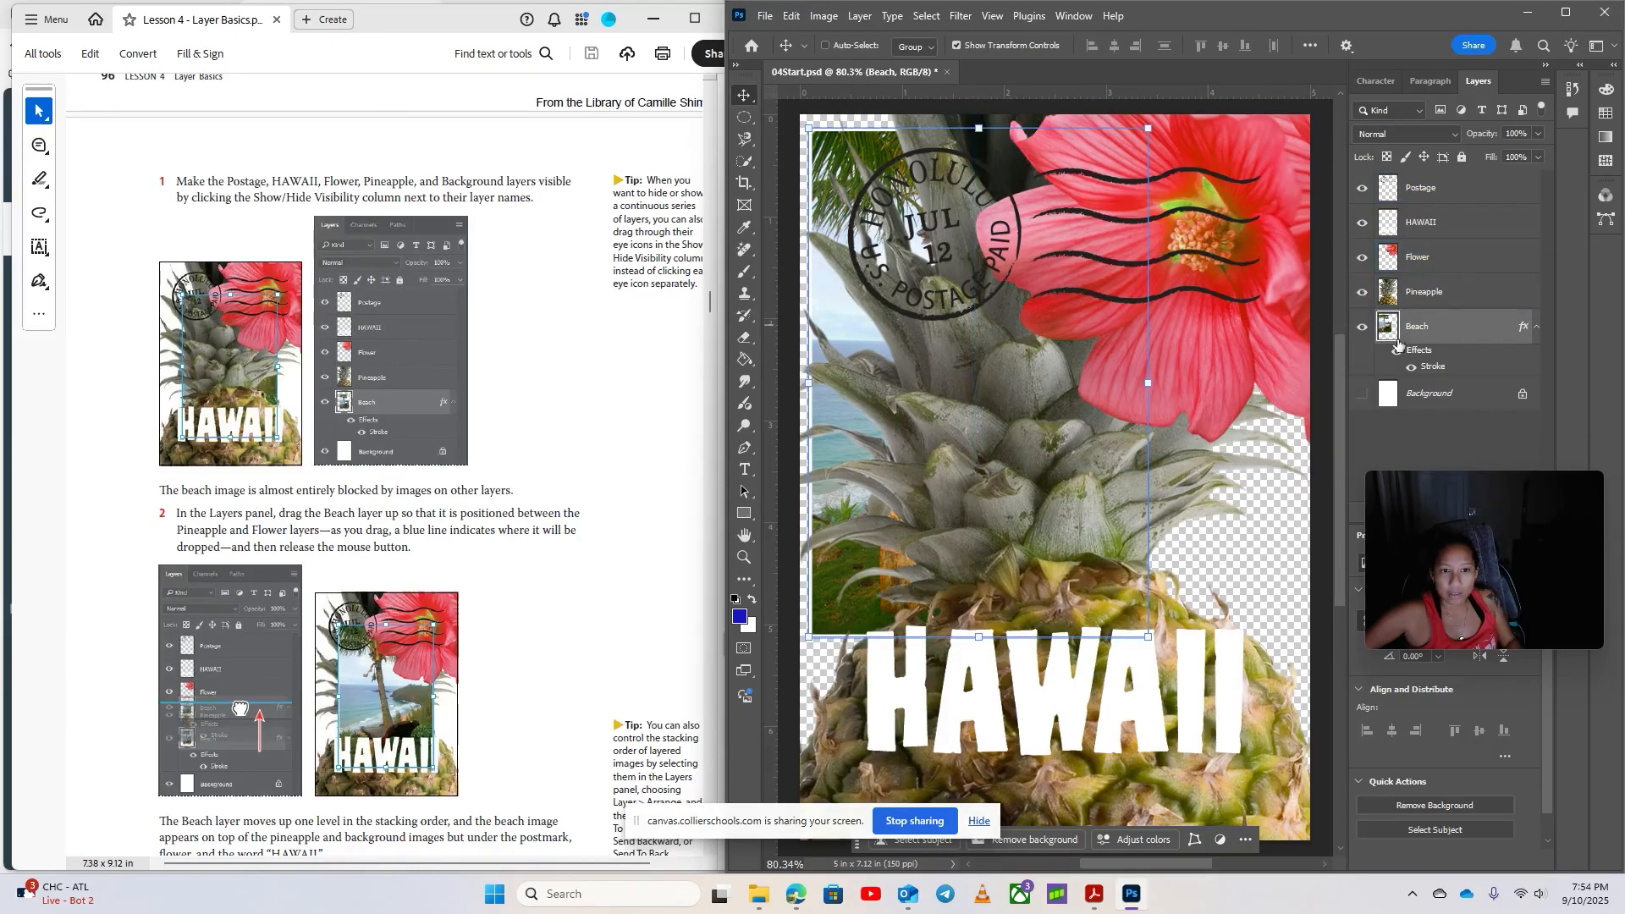
click(1363, 394)
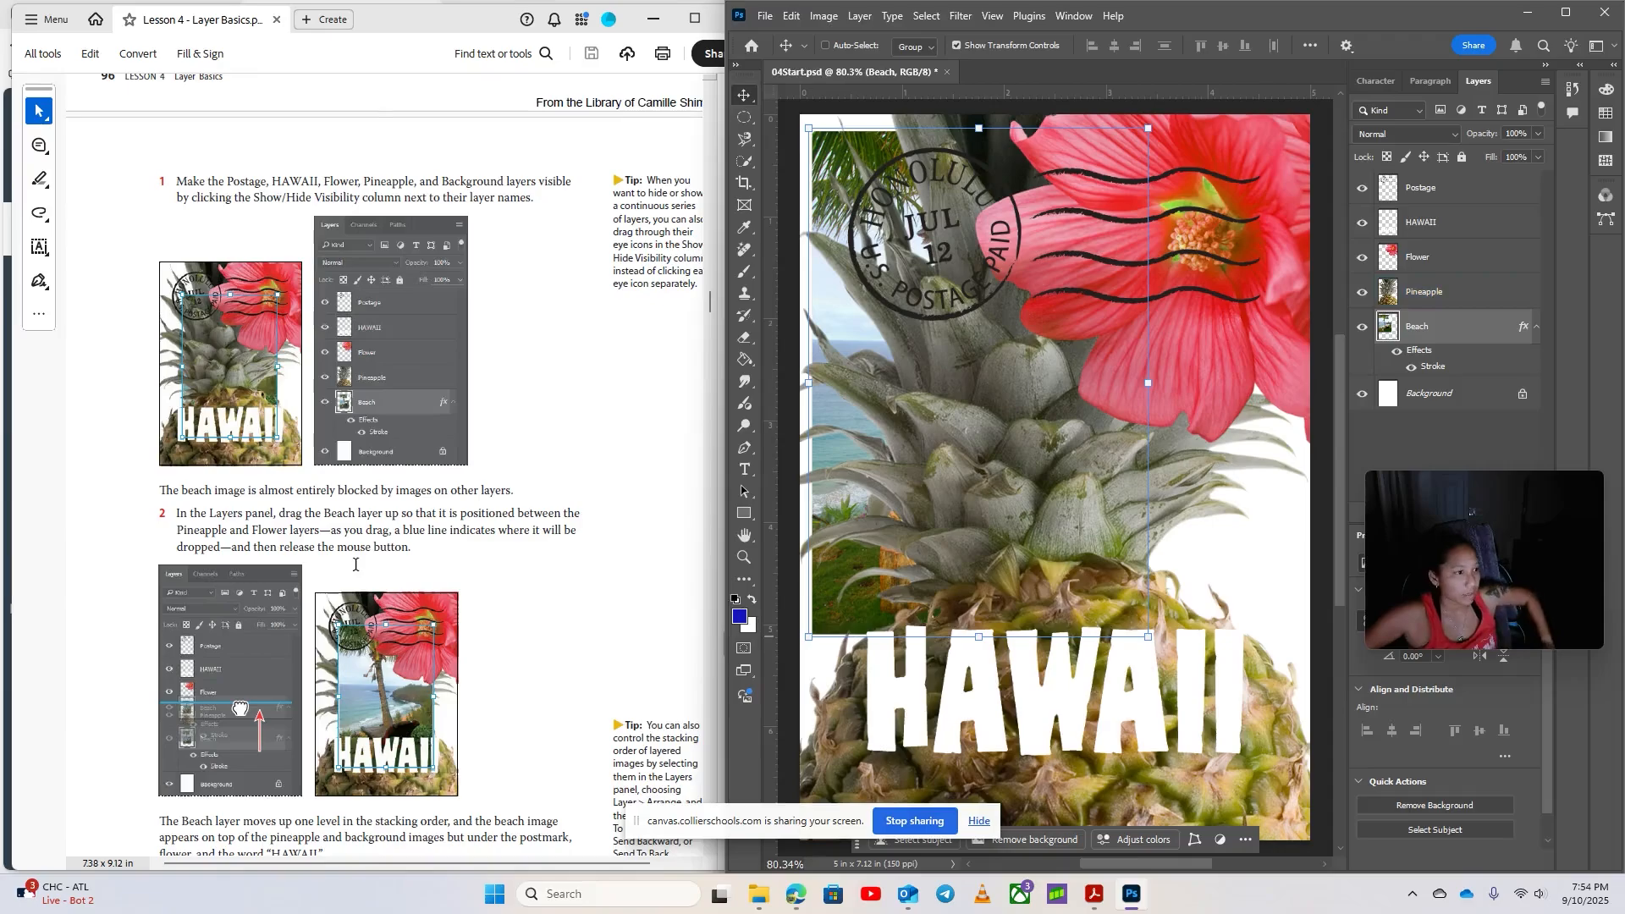
Move the Beach layer between the Pineapple and Flower layers and shift its image toward the canvas center, overlapping the HAWAII text
scroll(231, 509, down, 1)
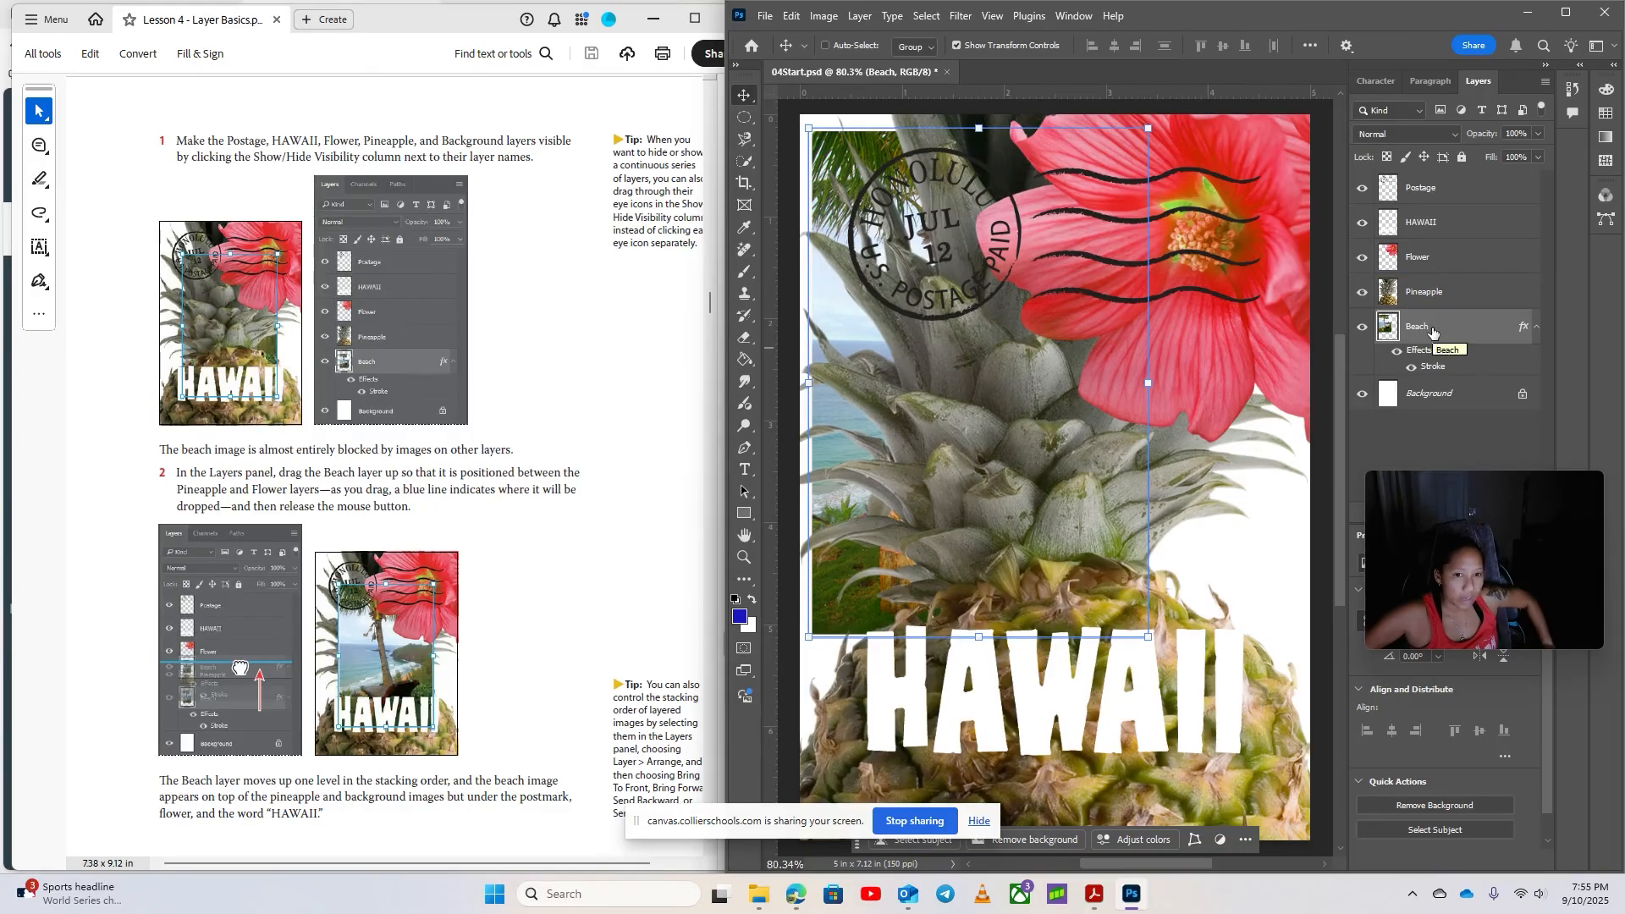
drag(1433, 332, 1435, 276)
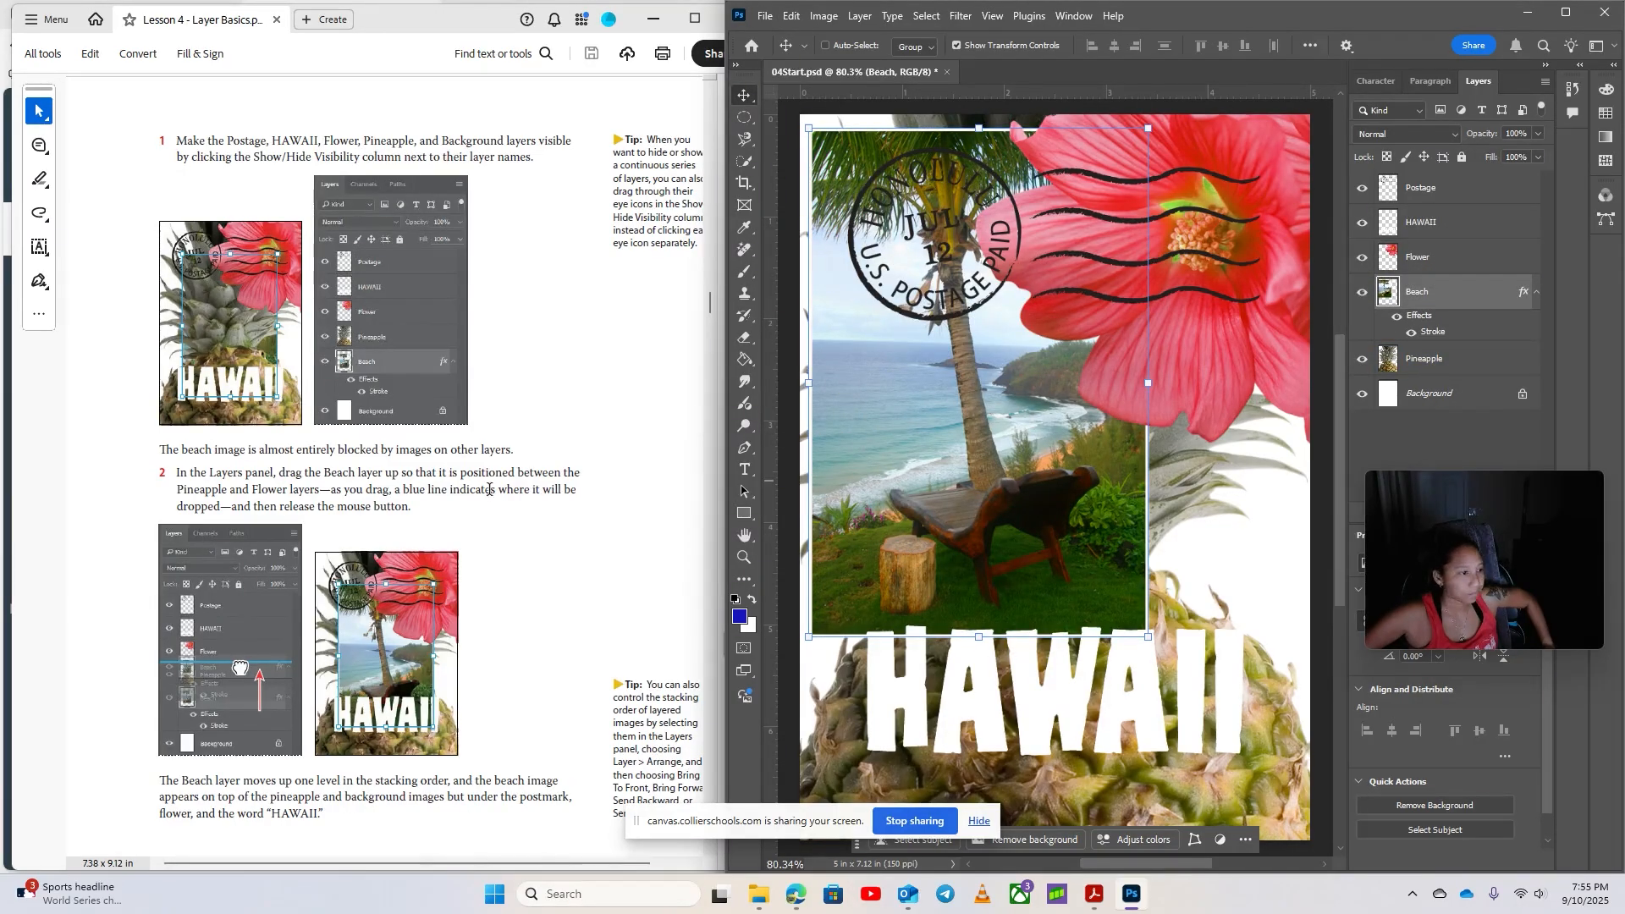
scroll(536, 555, down, 4)
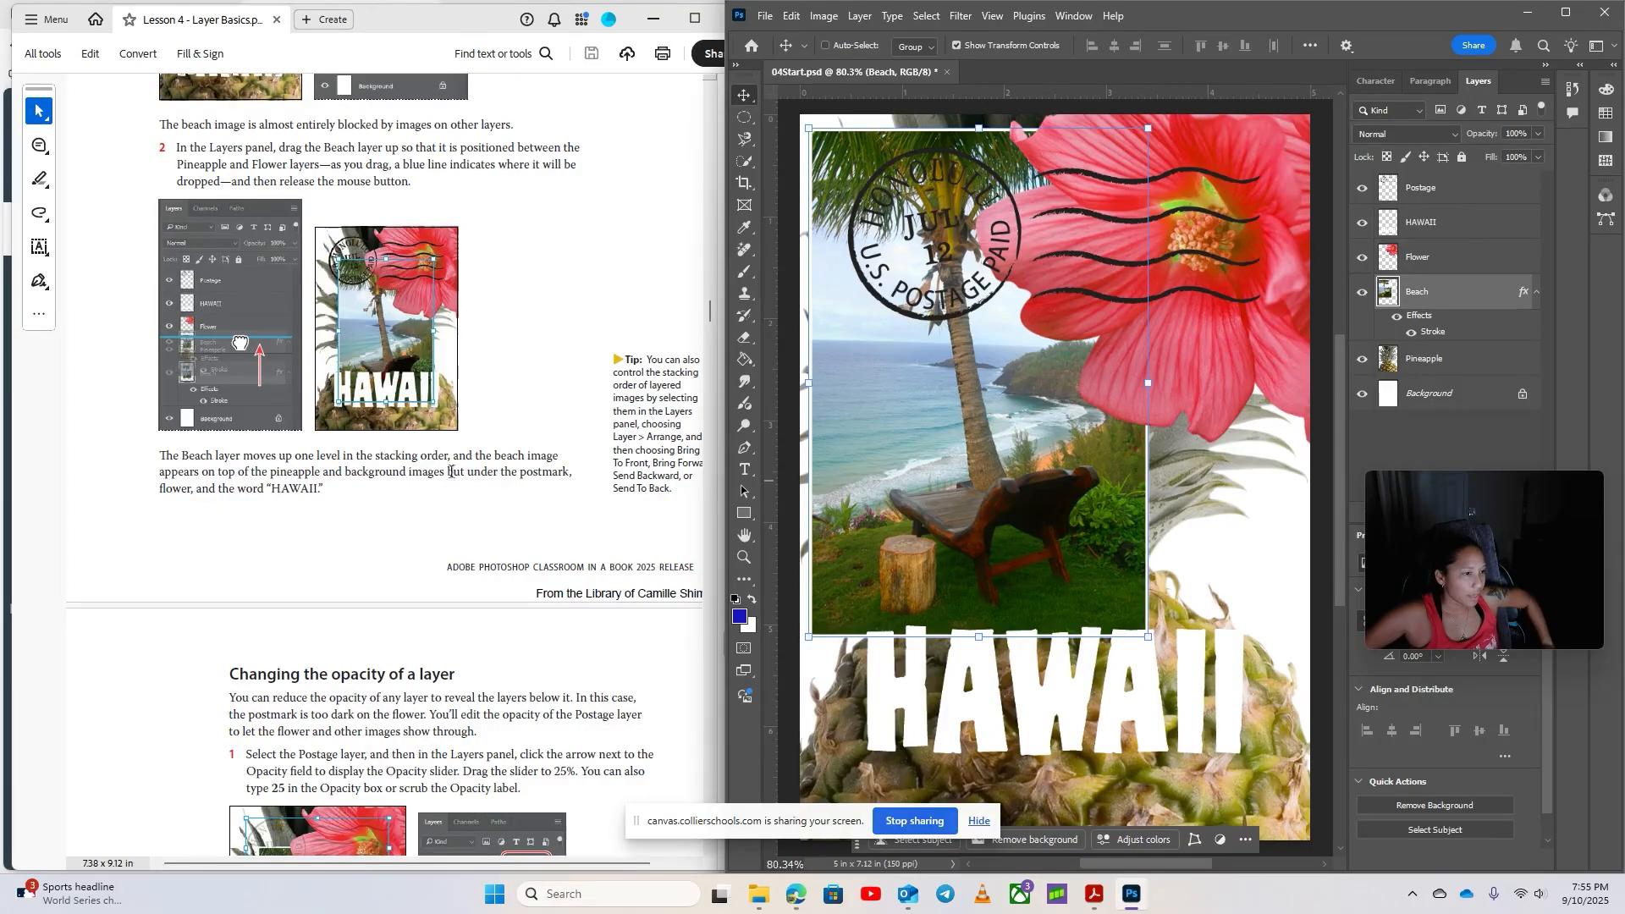
ctrl+click(1292, 392)
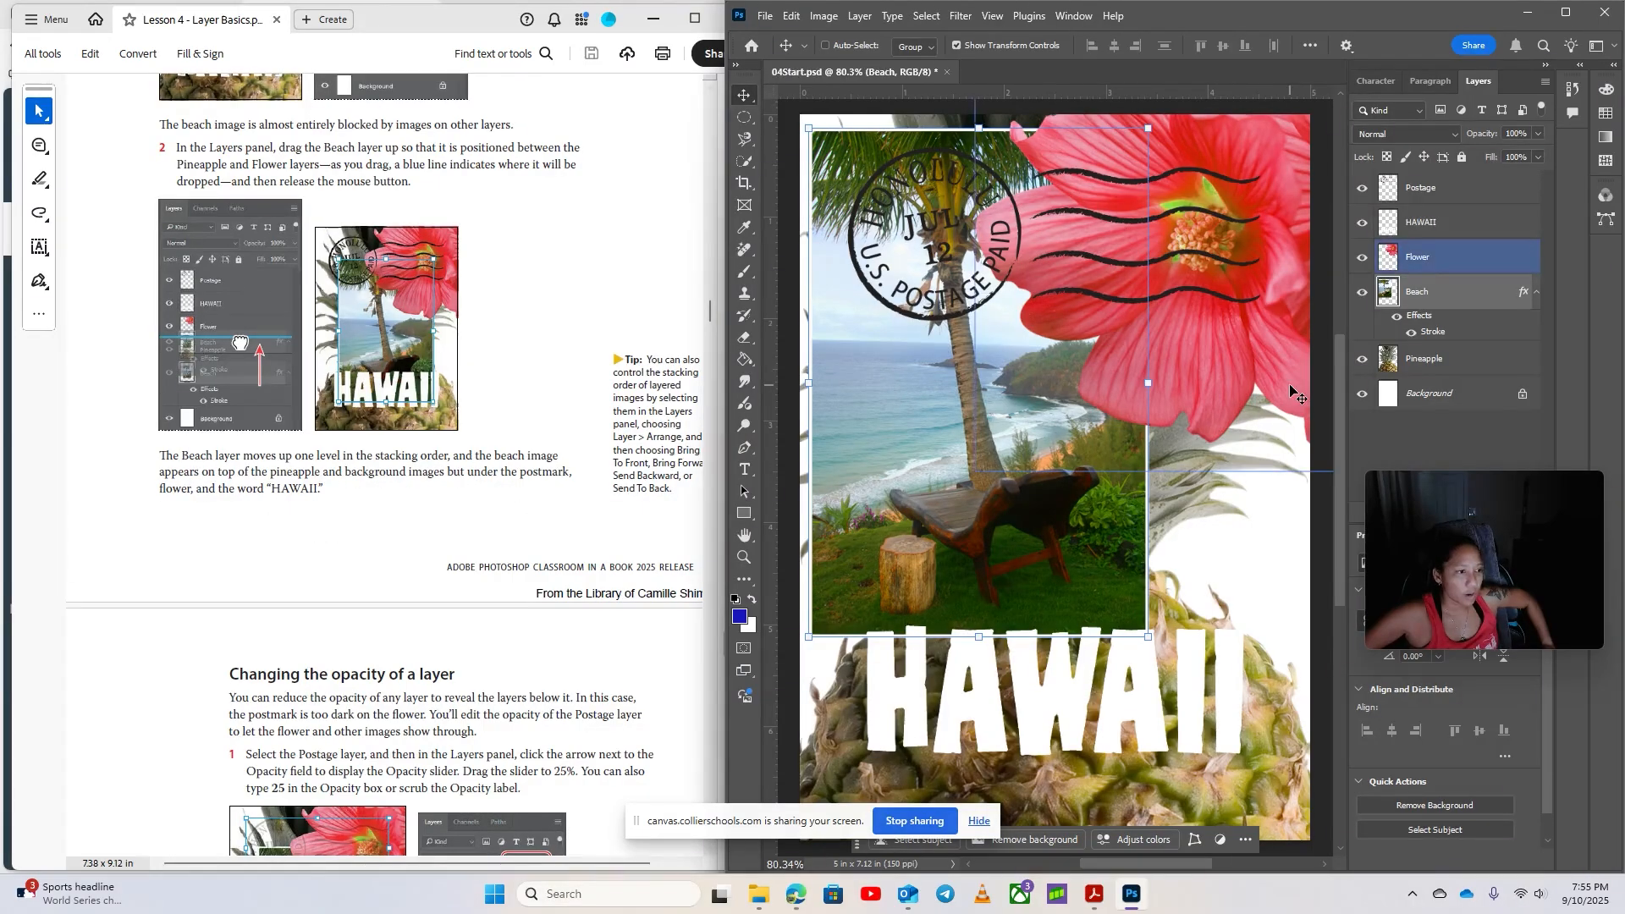
drag(1032, 365, 1097, 546)
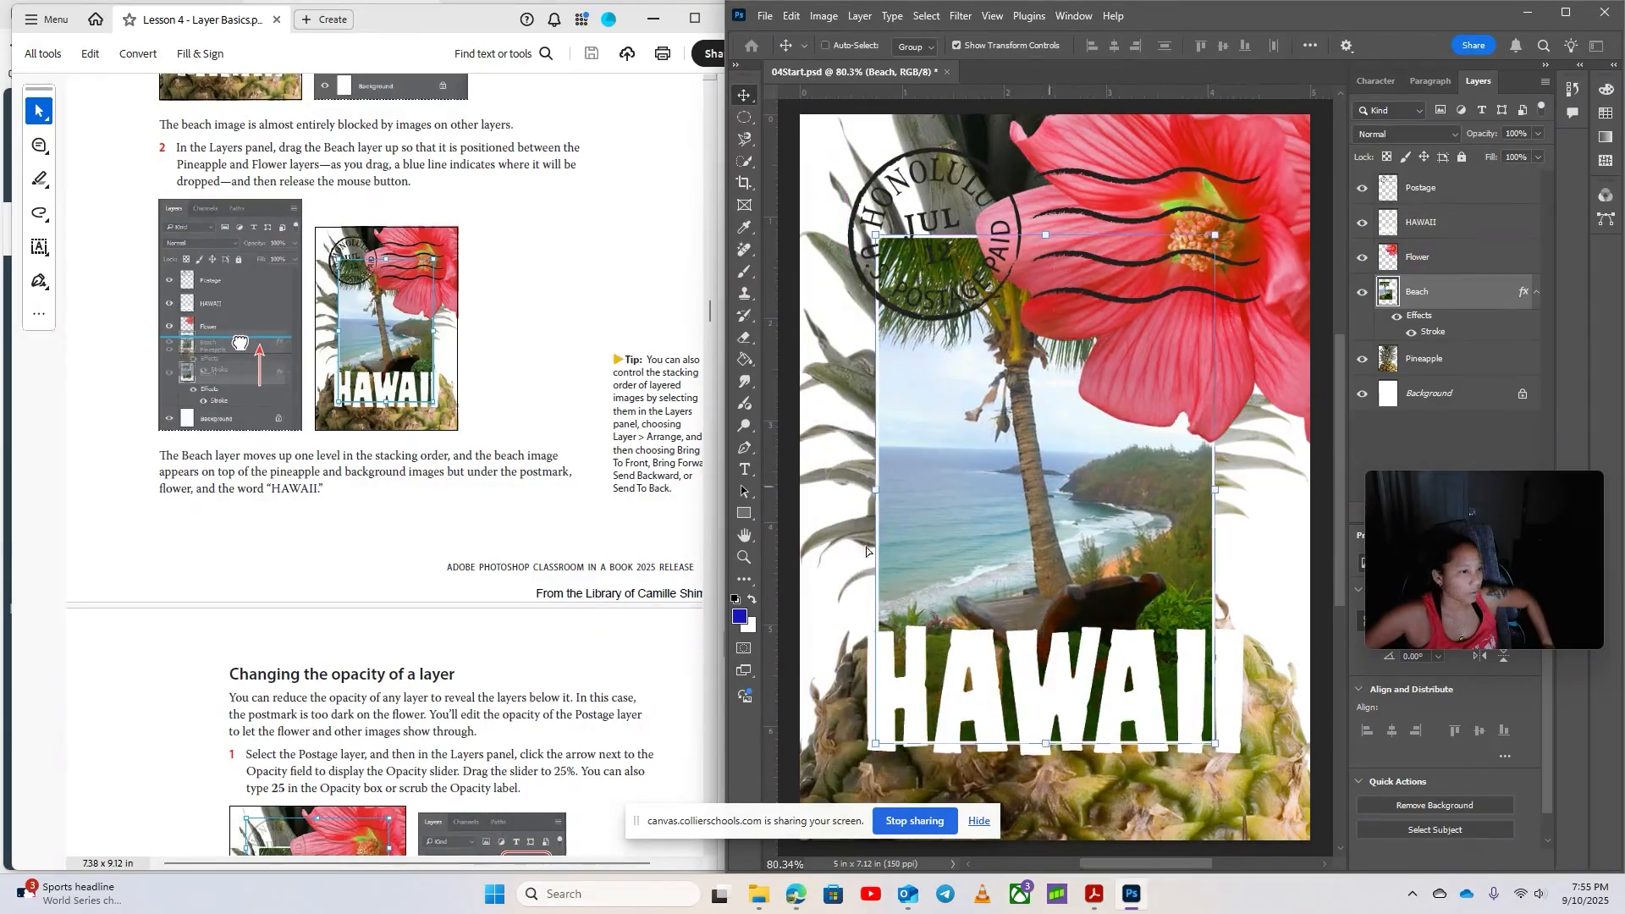
Following the lesson's section on changing layer opacity, select the Postage layer and set its opacity to 25%
scroll(336, 544, down, 5)
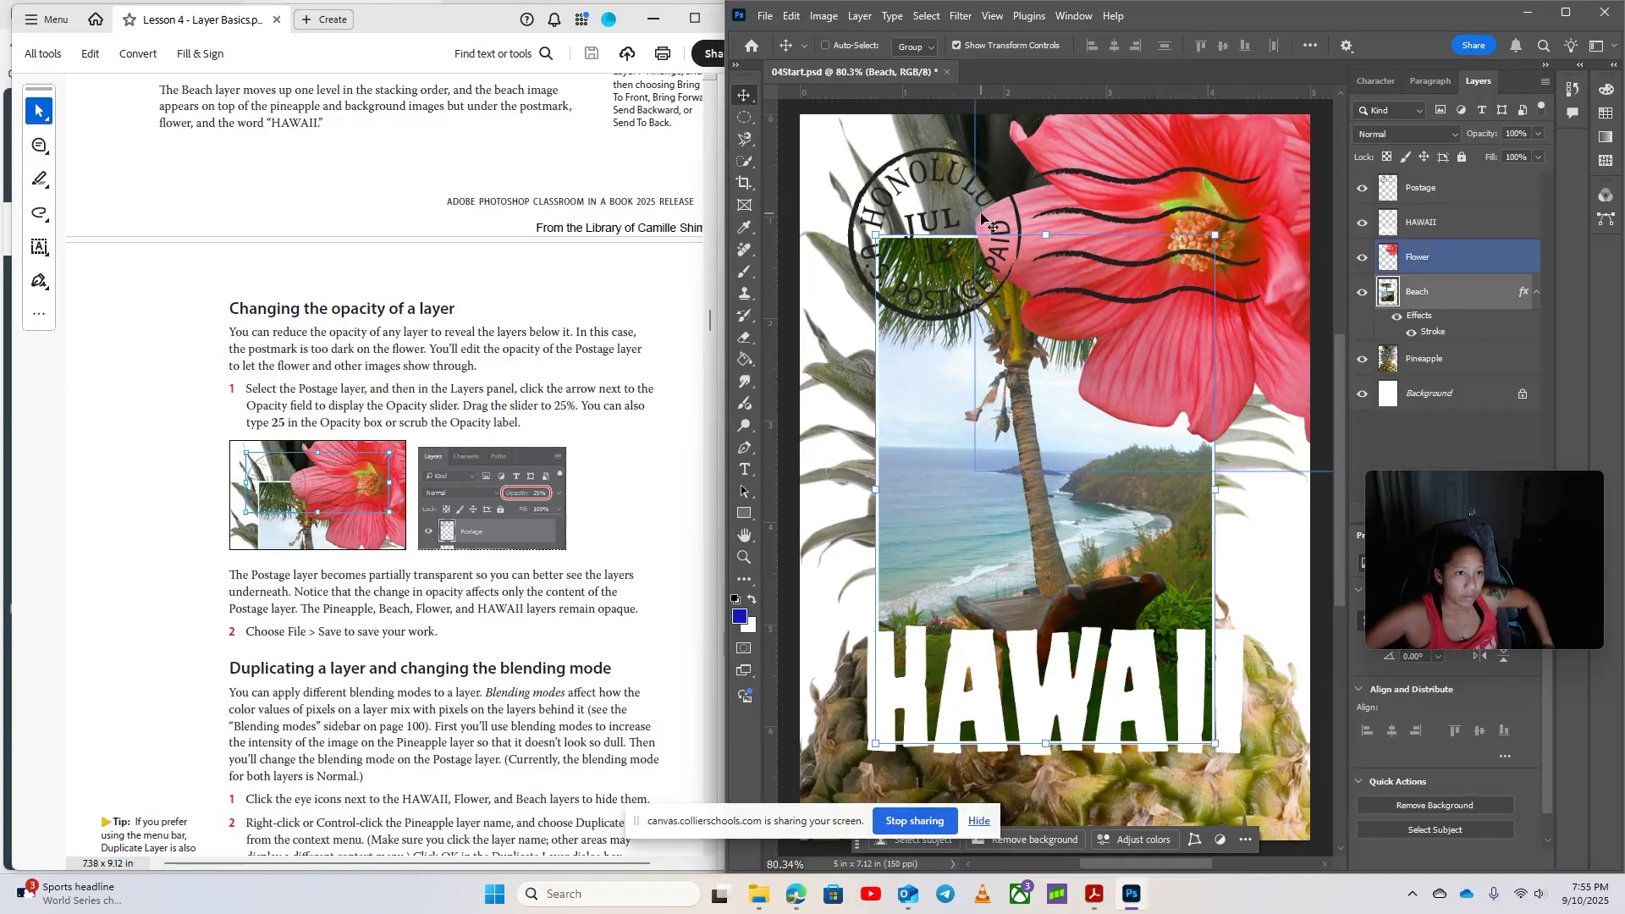
click(1479, 196)
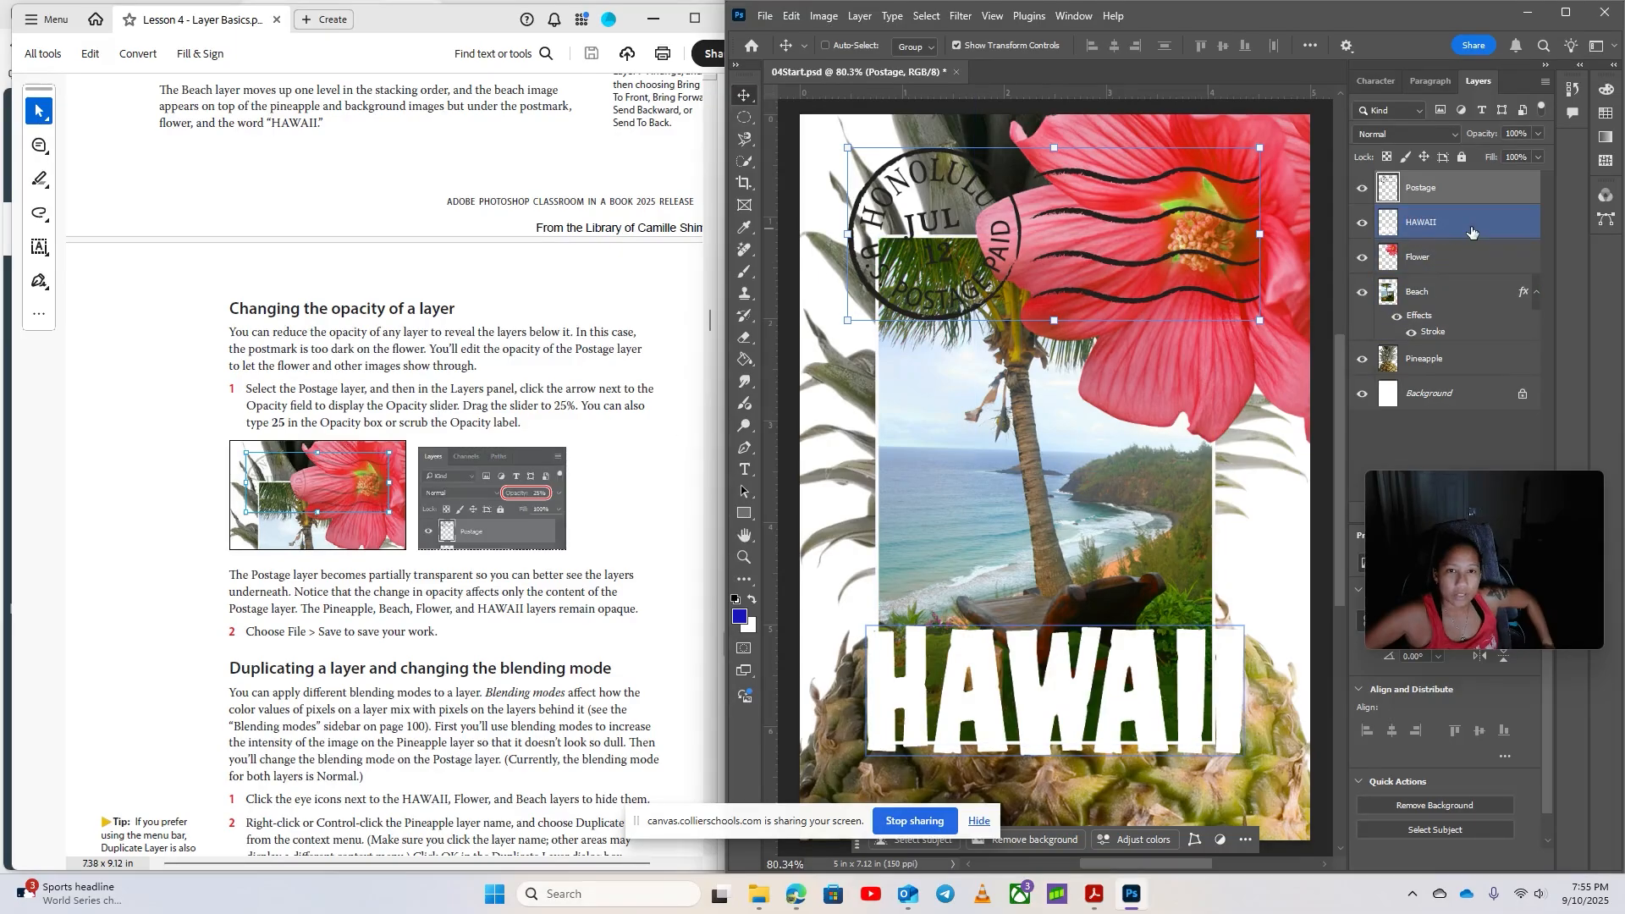
mouse_move(1458, 519)
mouse_down()
mouse_move(1194, 396)
mouse_move(1465, 476)
mouse_move(1440, 506)
mouse_up()
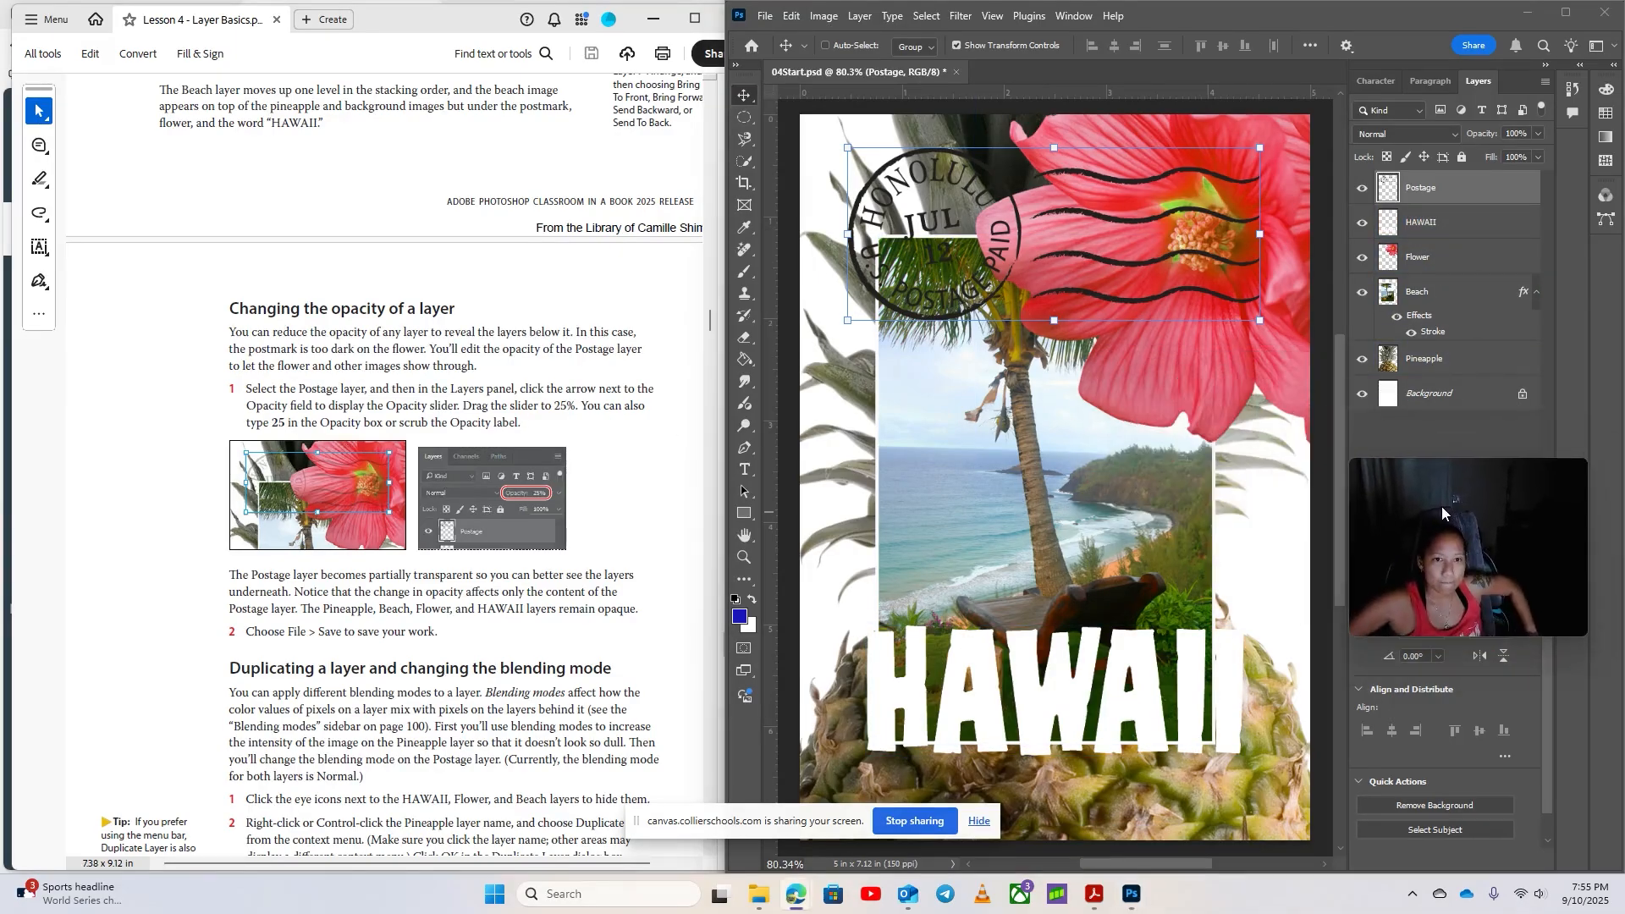
click(1537, 134)
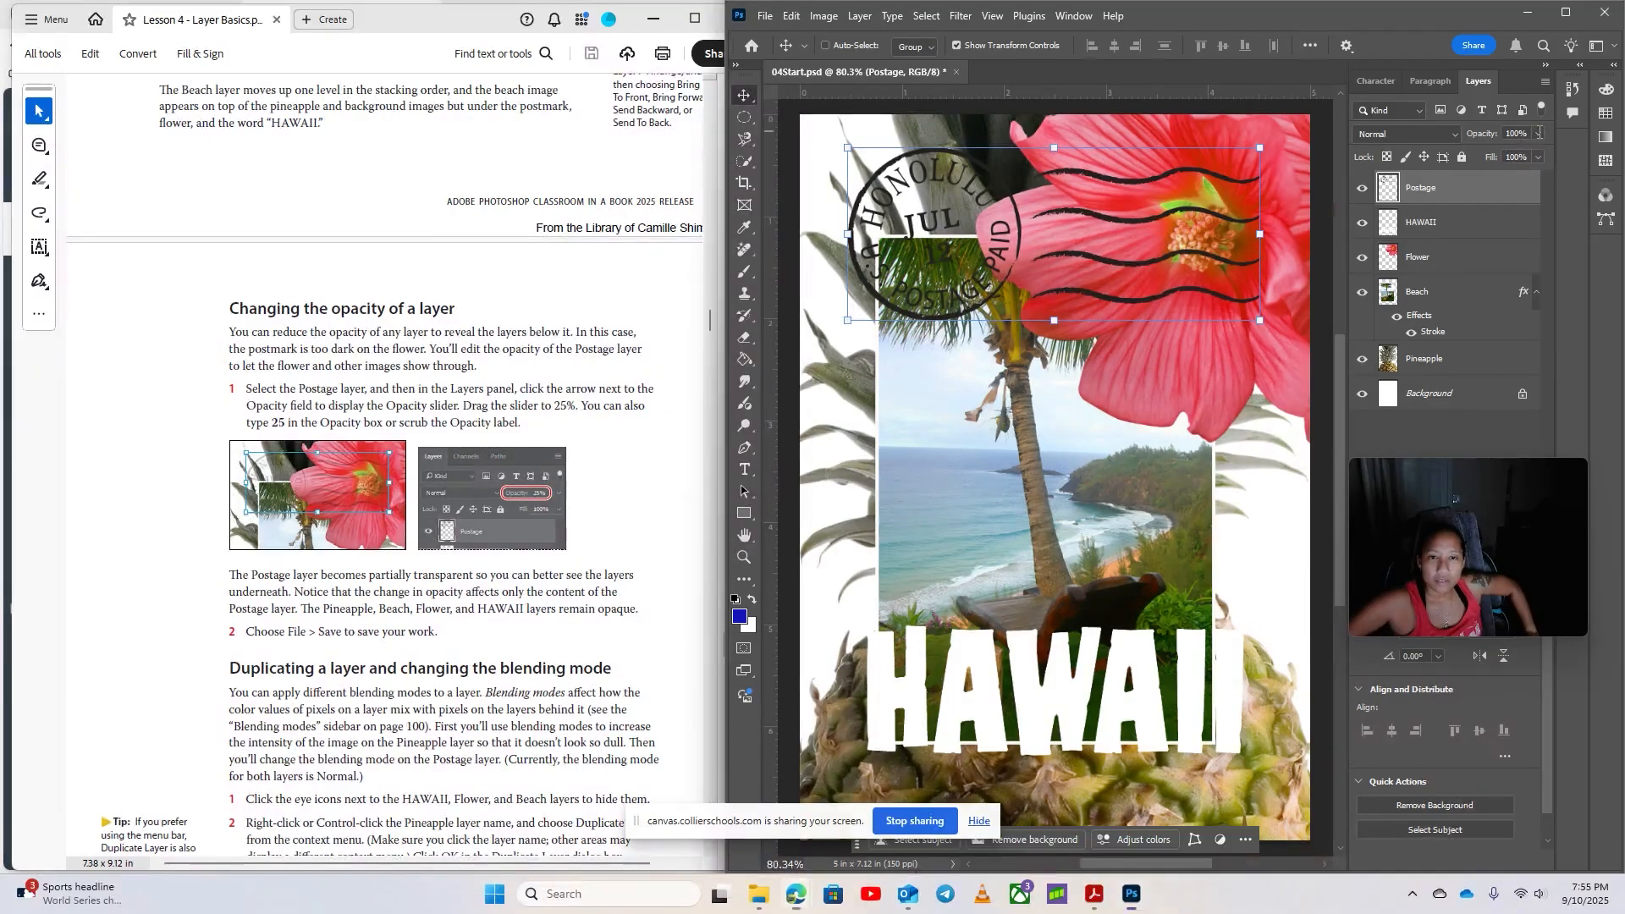
click(1537, 133)
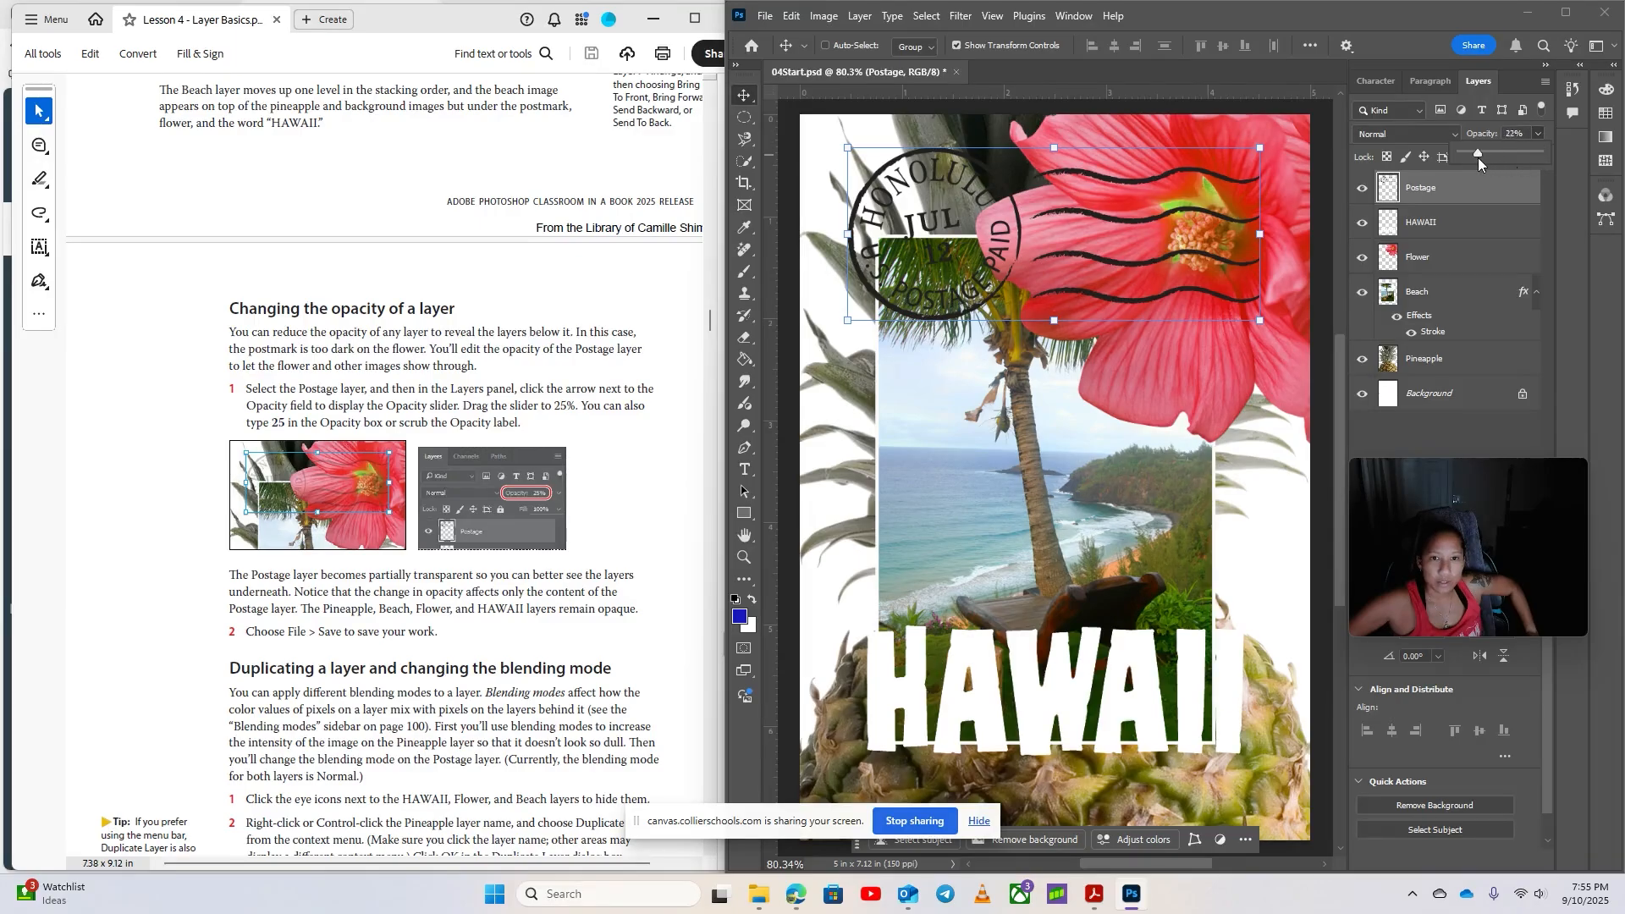
drag(1477, 157, 1483, 158)
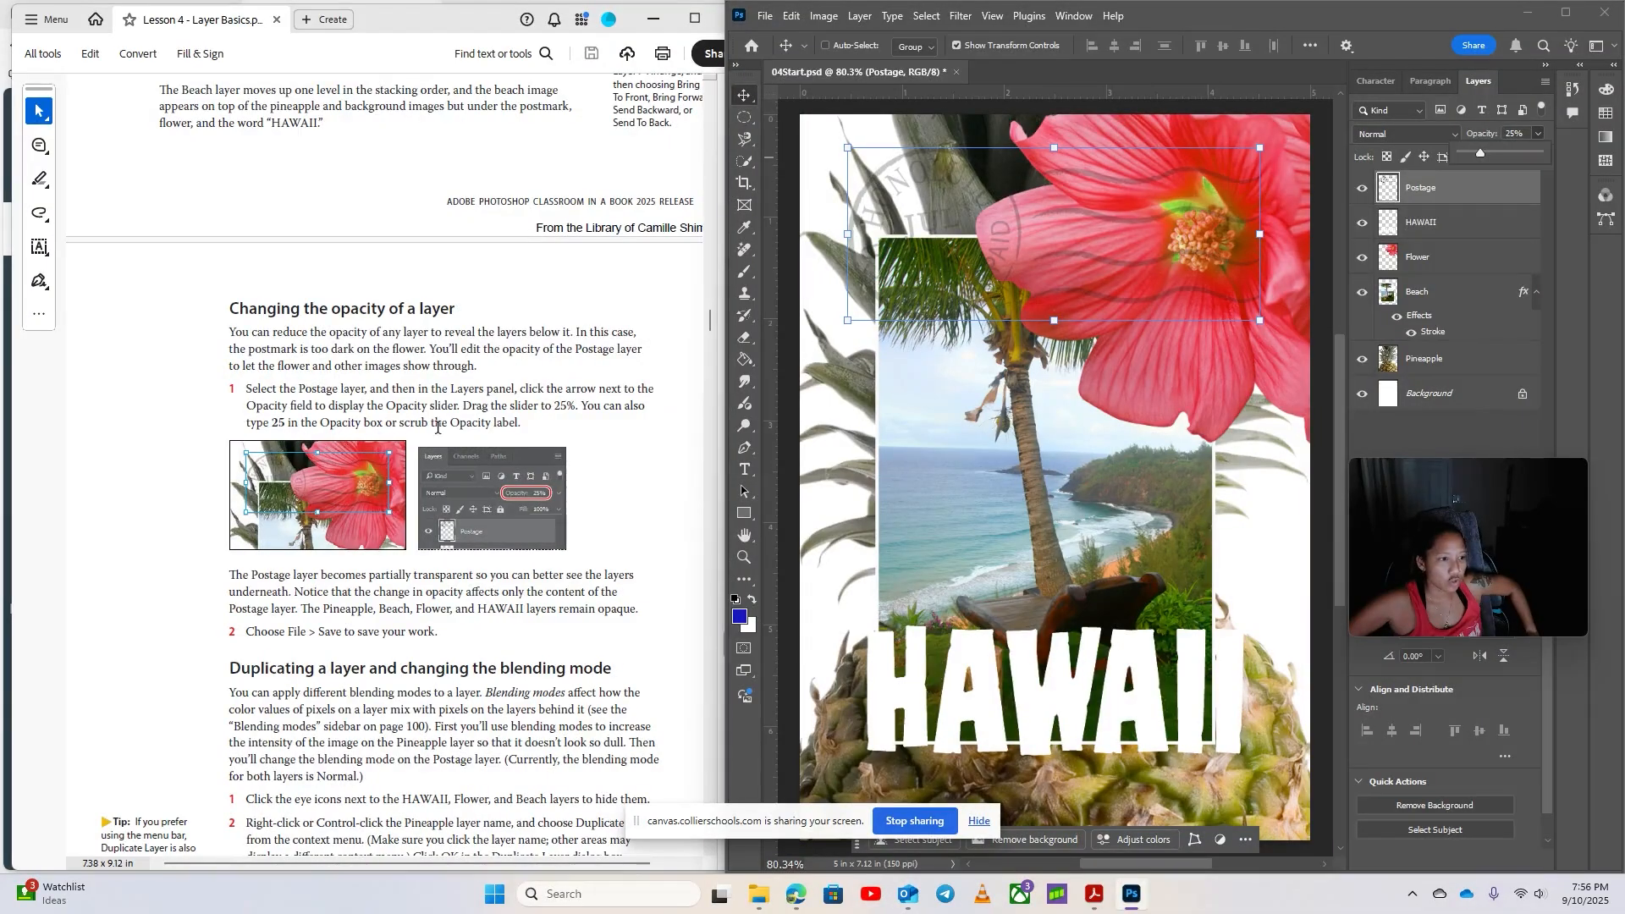
click(1515, 134)
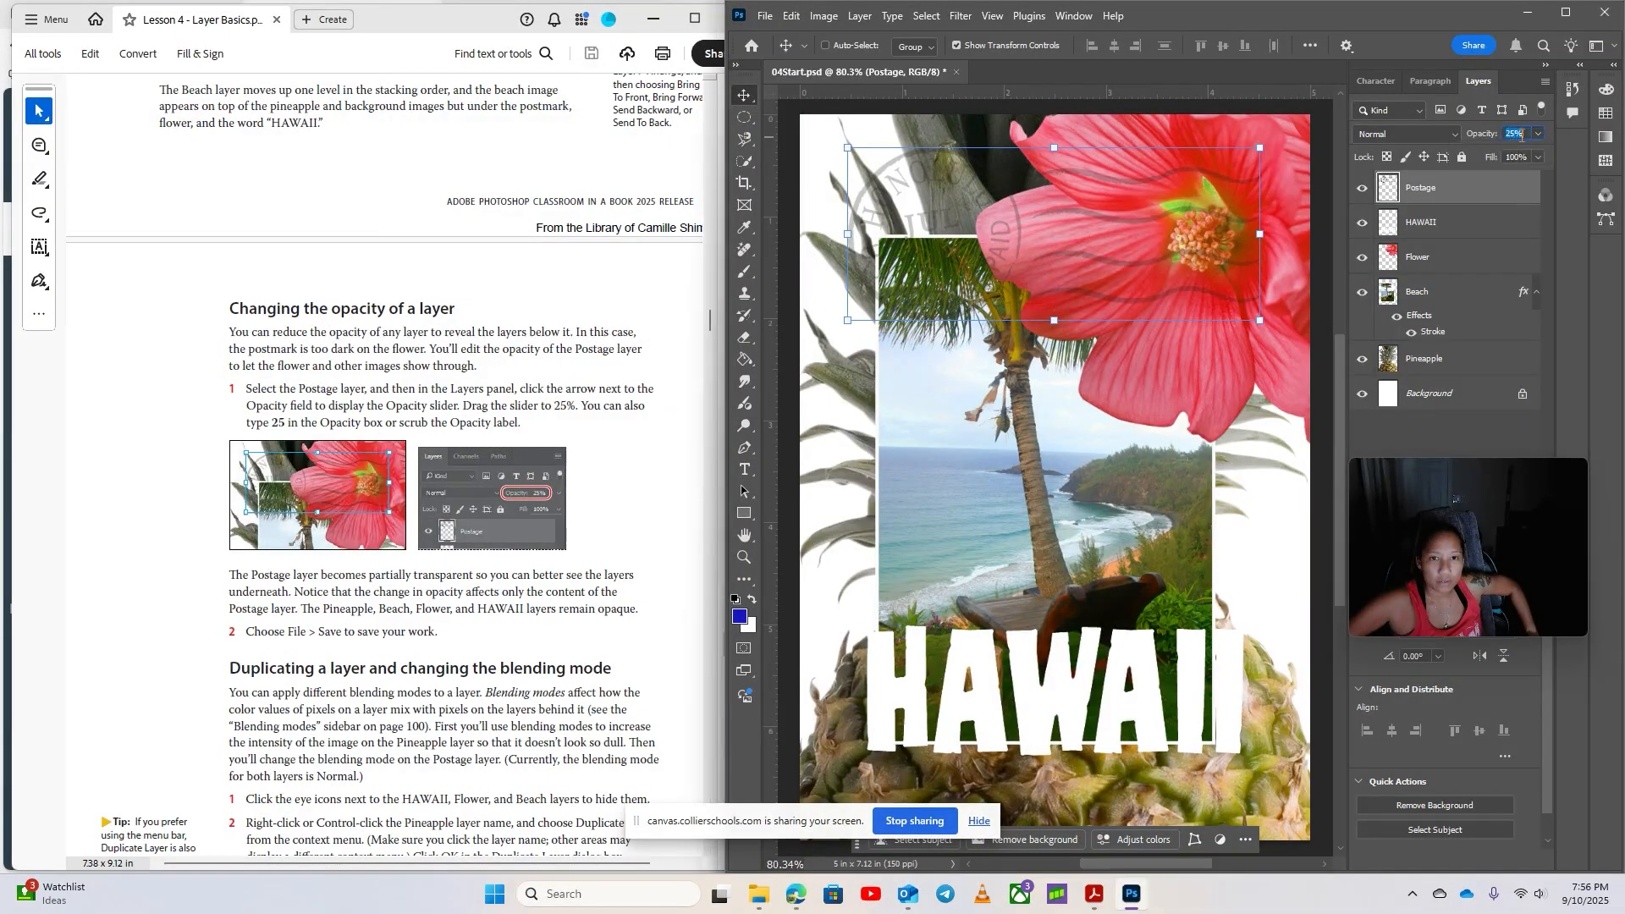
click(1518, 135)
click(1539, 134)
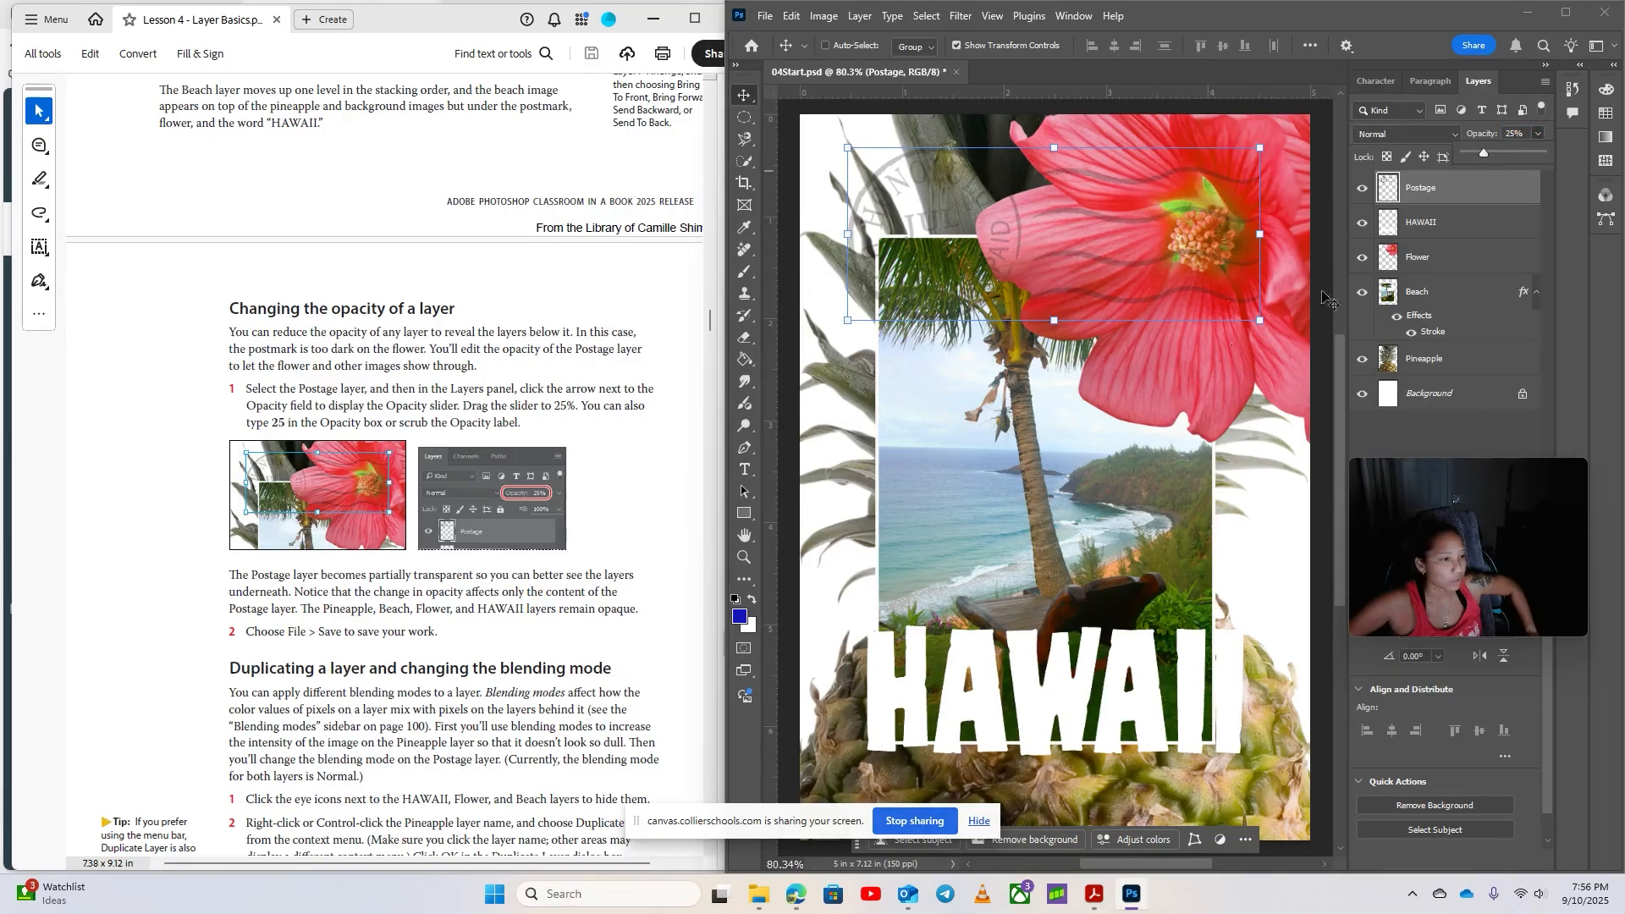
click(618, 572)
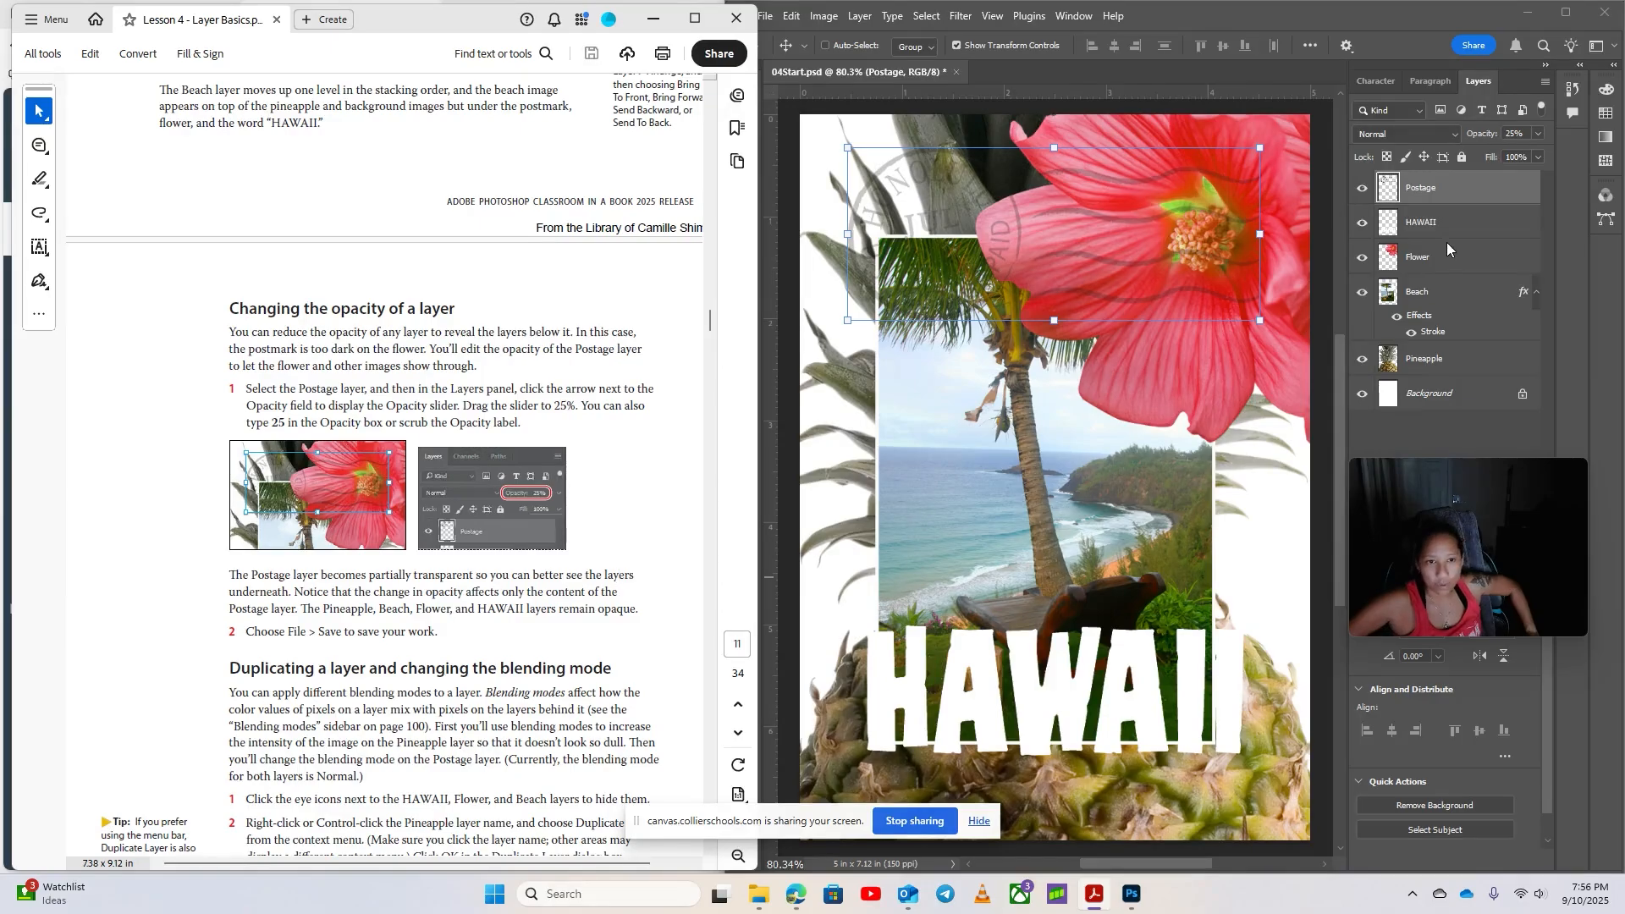
Save a copy of the postcard as a Photoshop file named post card in Downloads, with Maximize Compatibility on
click(766, 16)
click(795, 225)
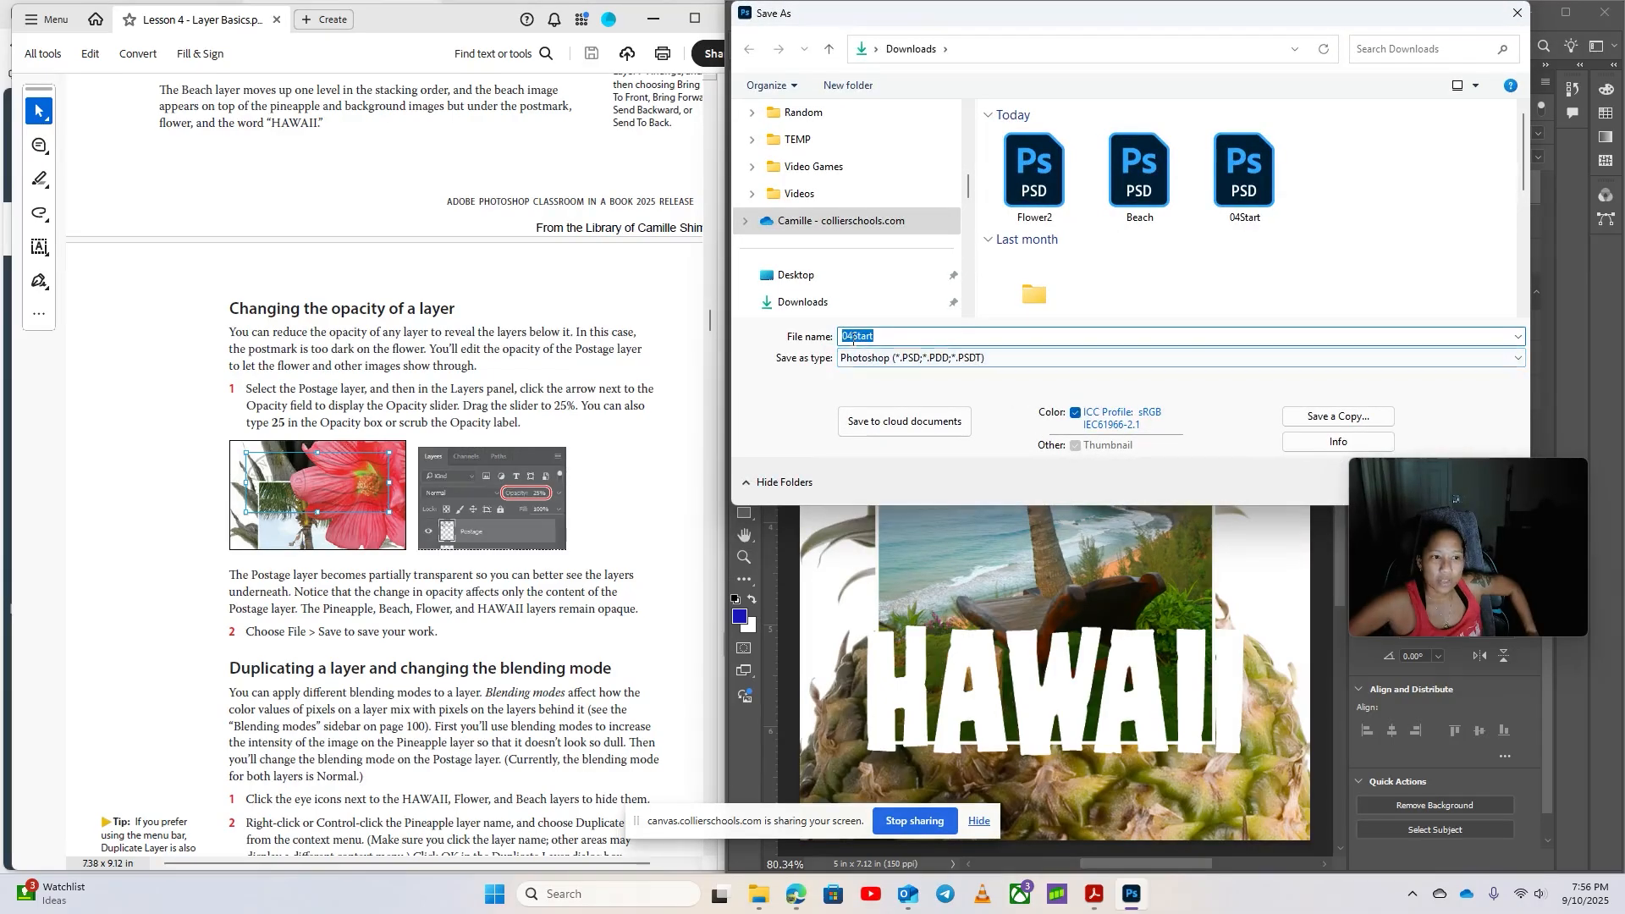
text(poas)
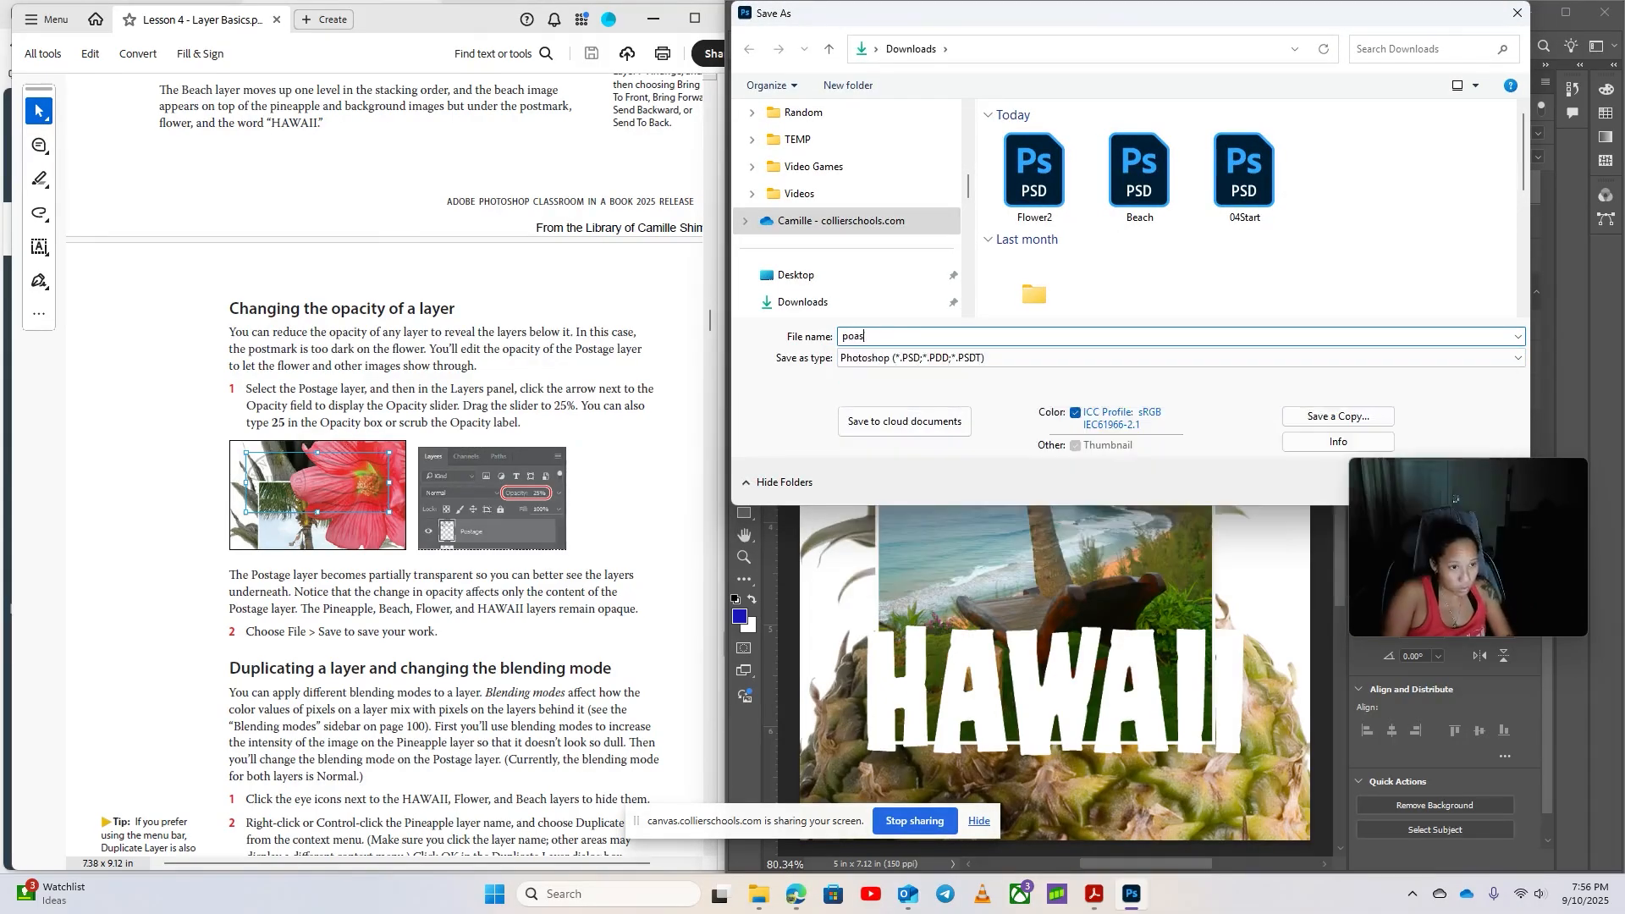
text( c)
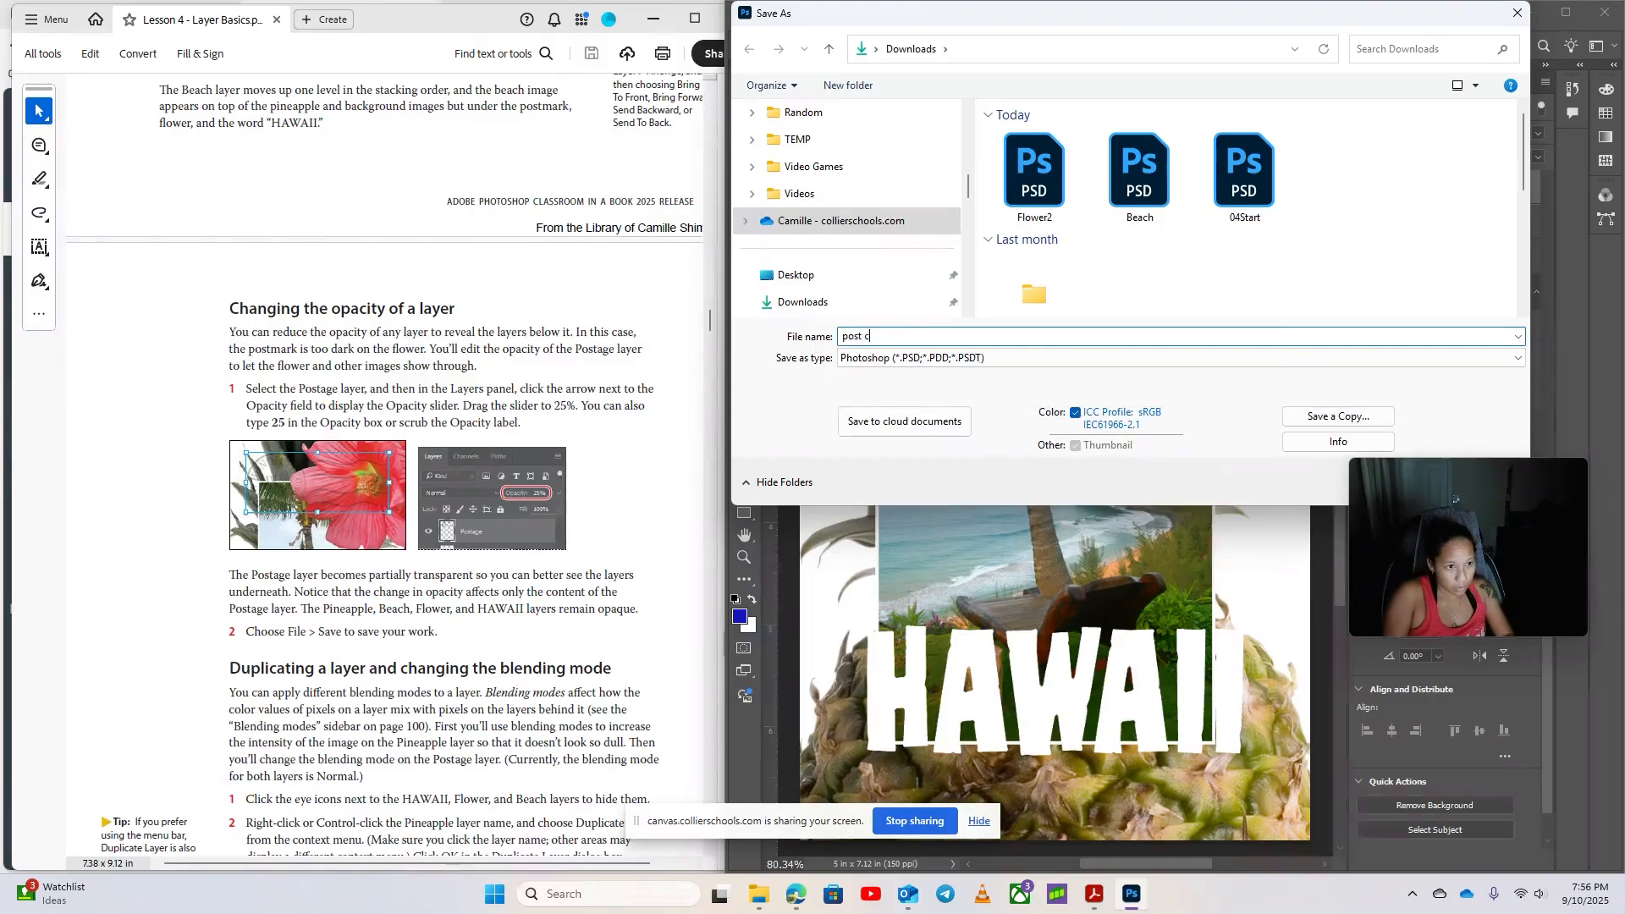
text(ard)
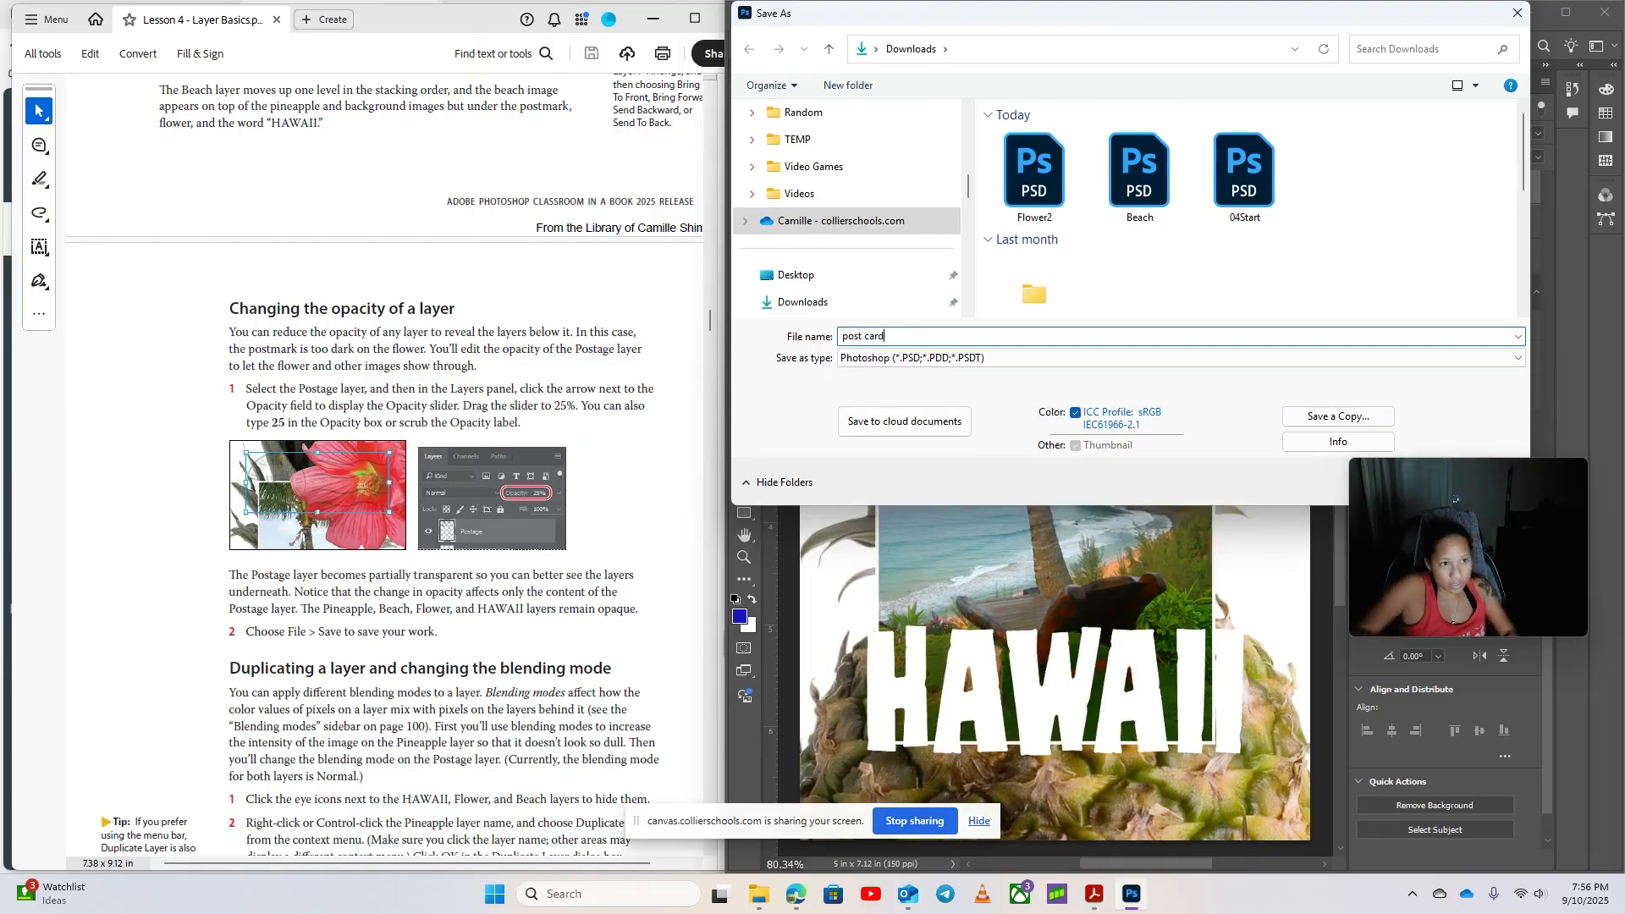
click(862, 223)
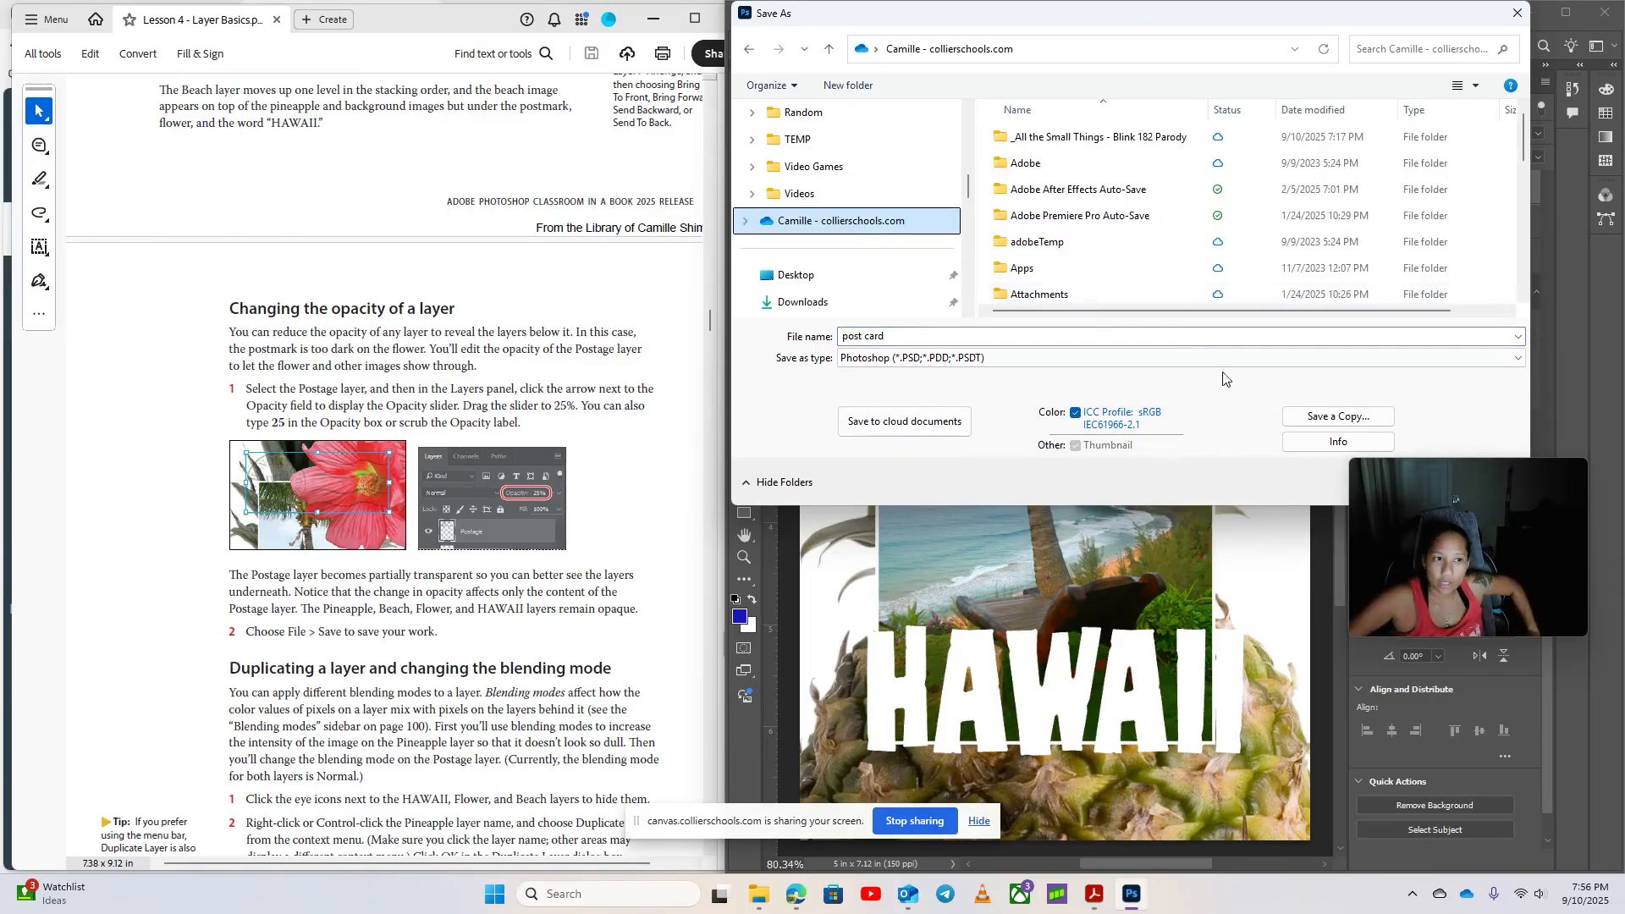
click(1338, 415)
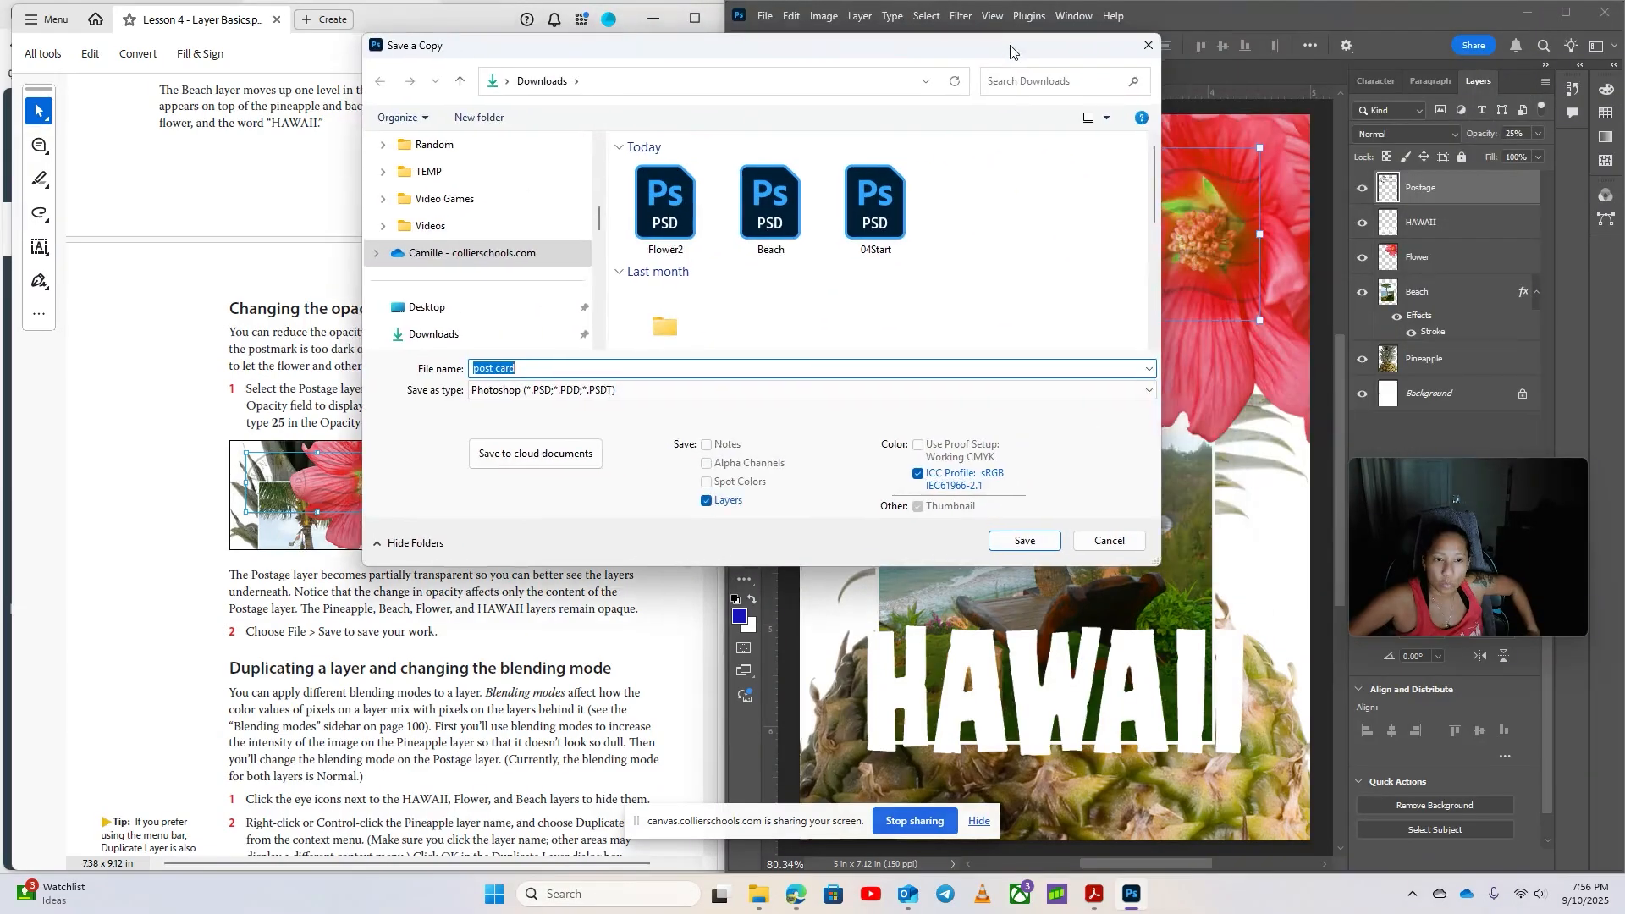
drag(1384, 22, 1015, 51)
click(1052, 541)
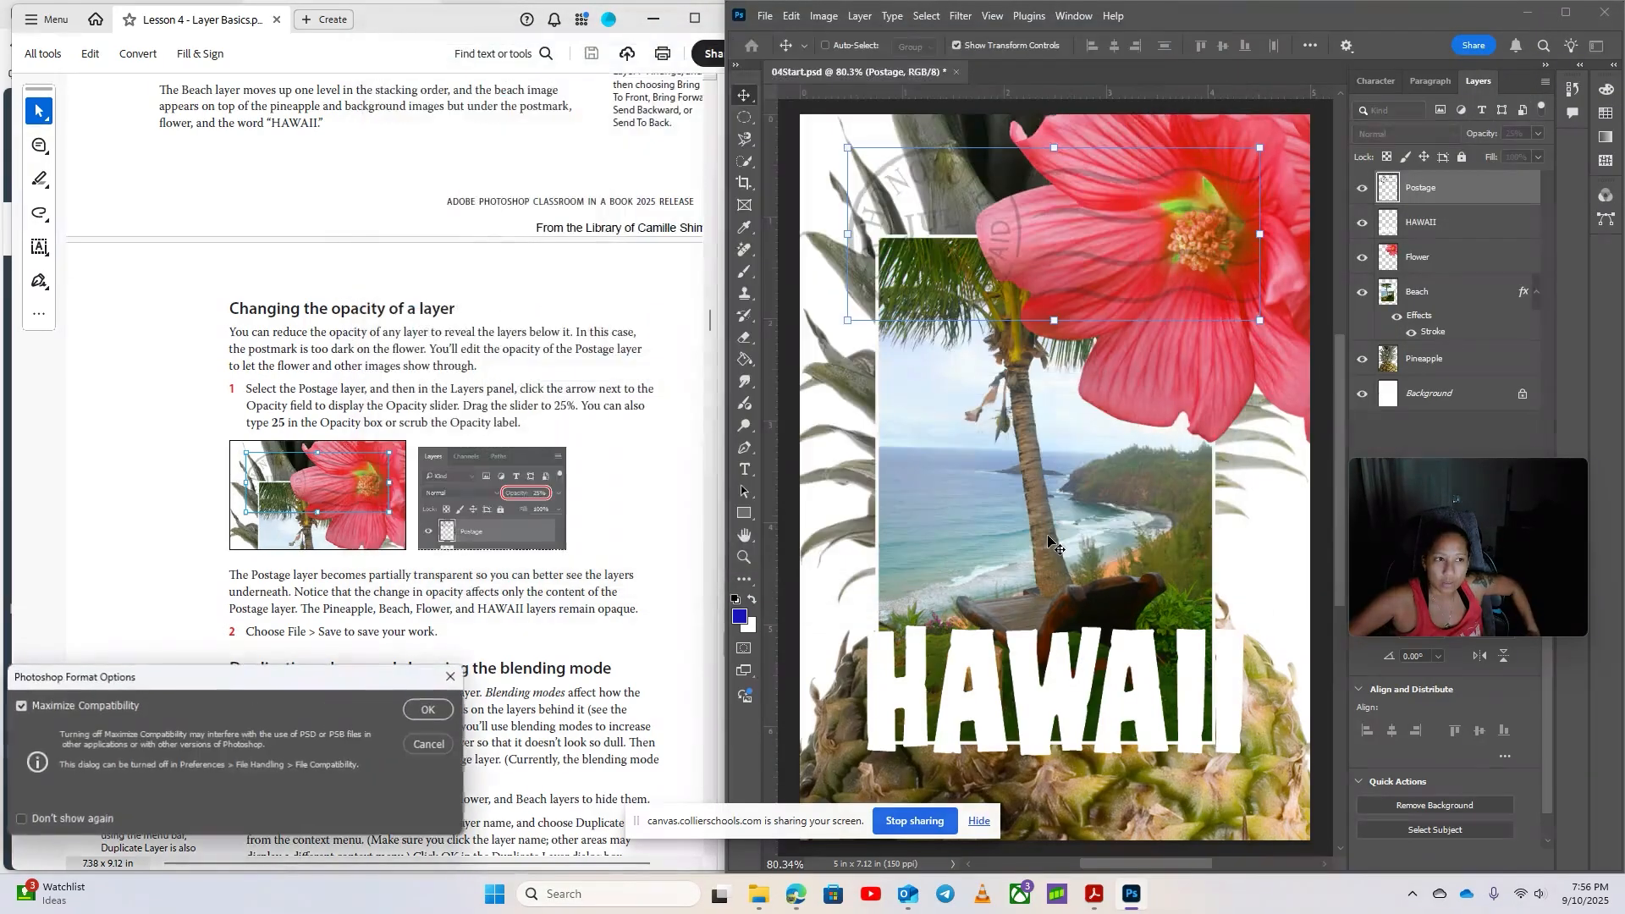
click(429, 711)
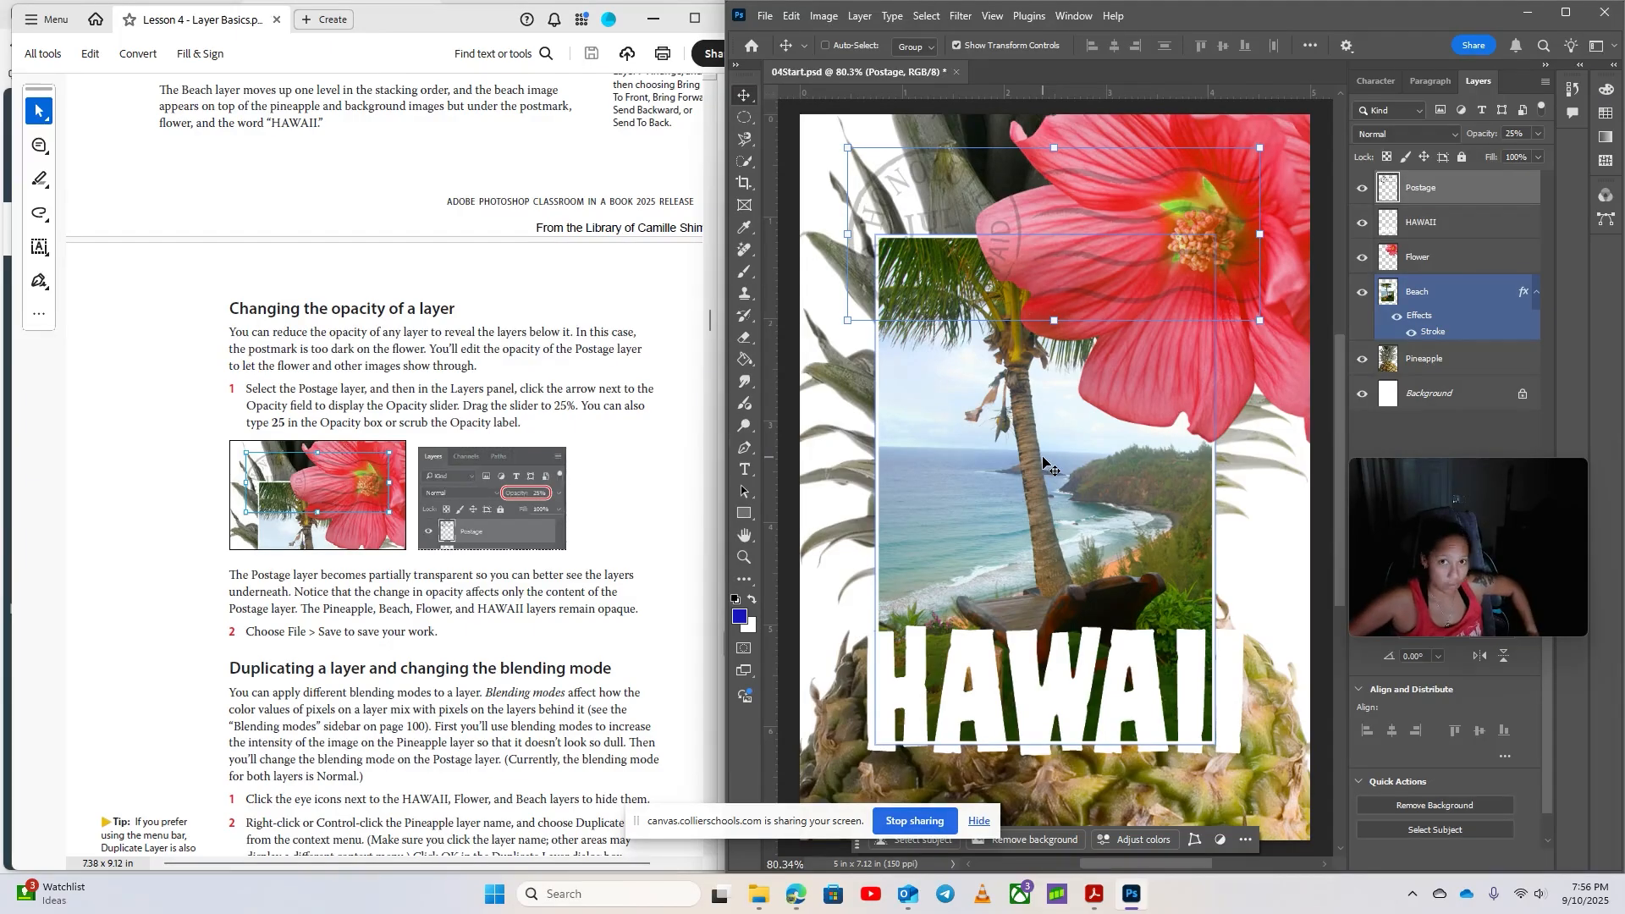
Following step 1 of the section on duplicating layers, hide the HAWAII, Flower and Beach layers
scroll(331, 546, down, 5)
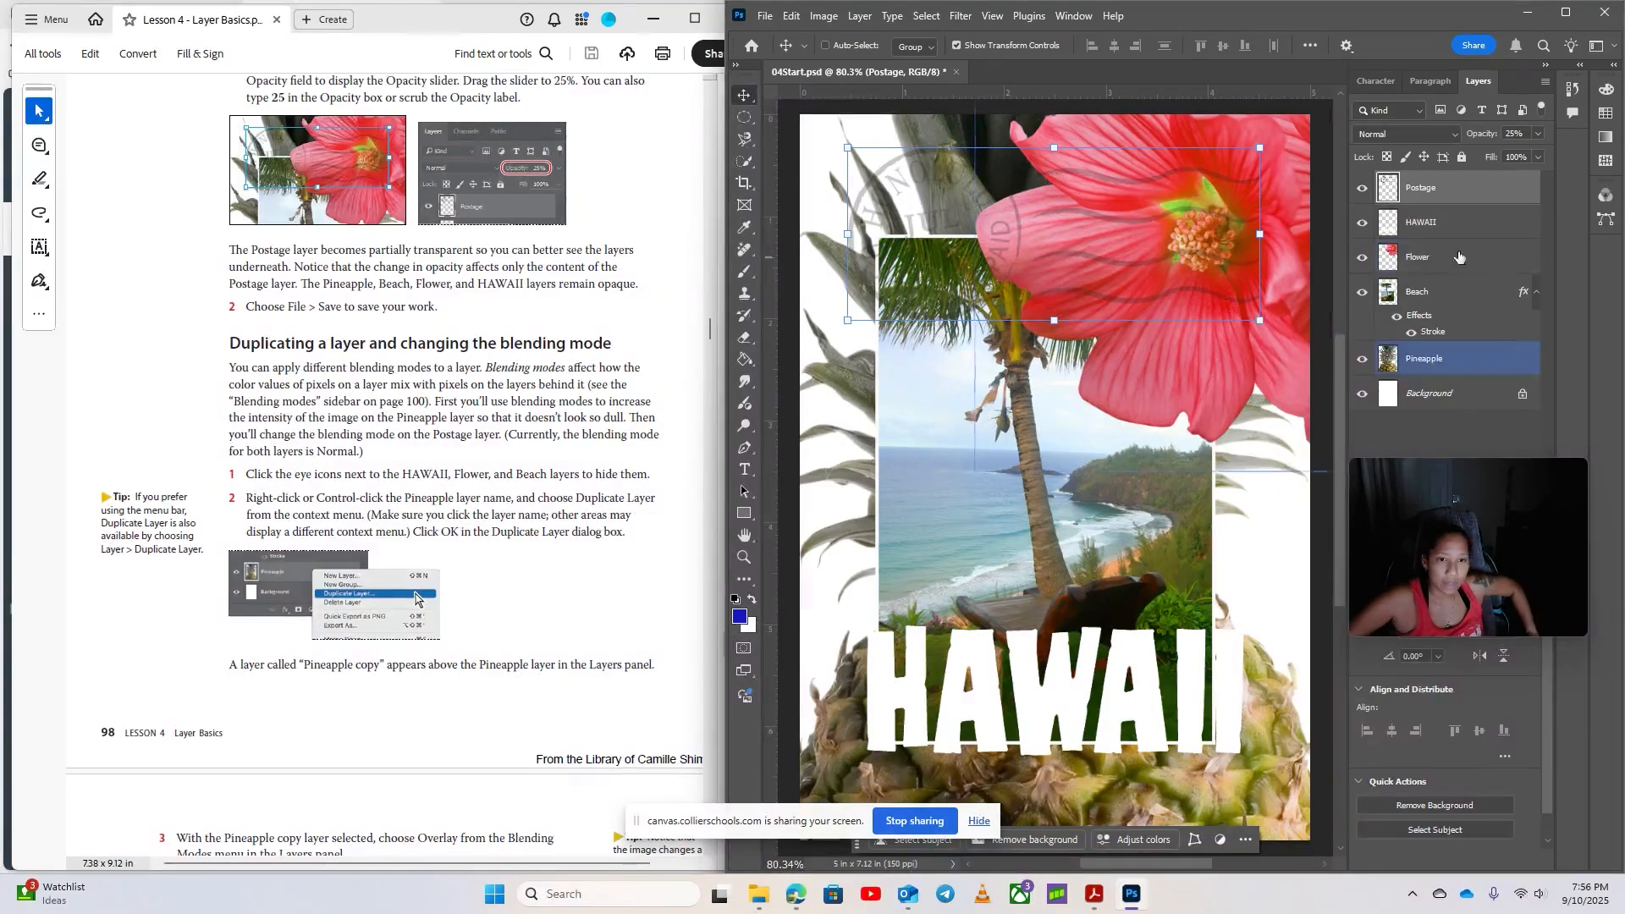
click(1378, 223)
click(1364, 224)
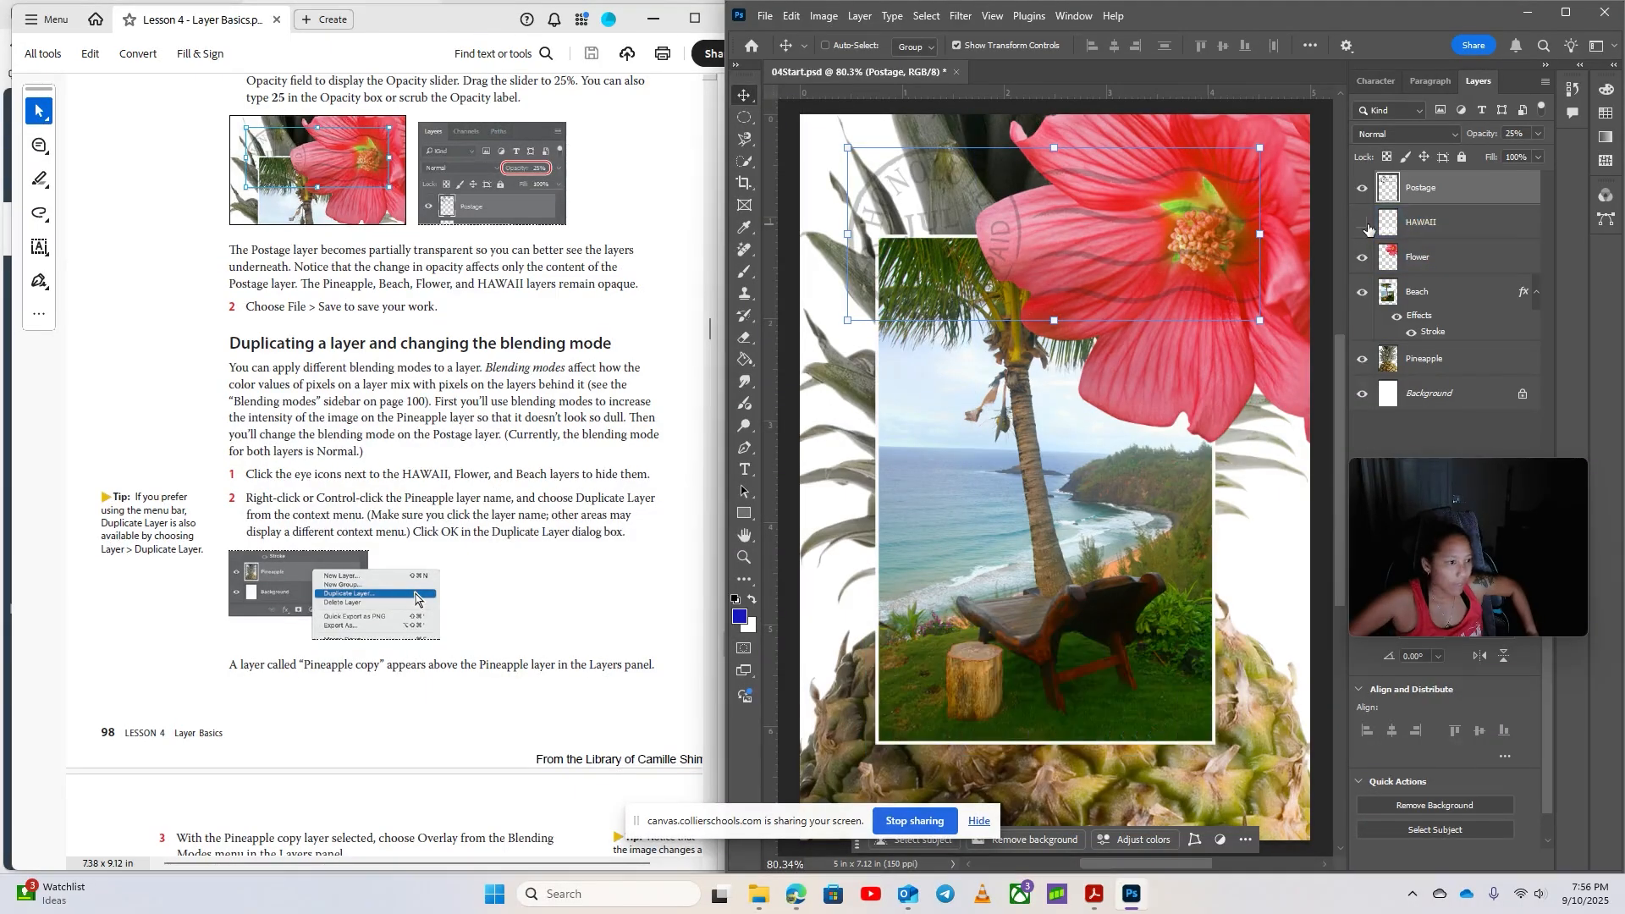
click(1362, 257)
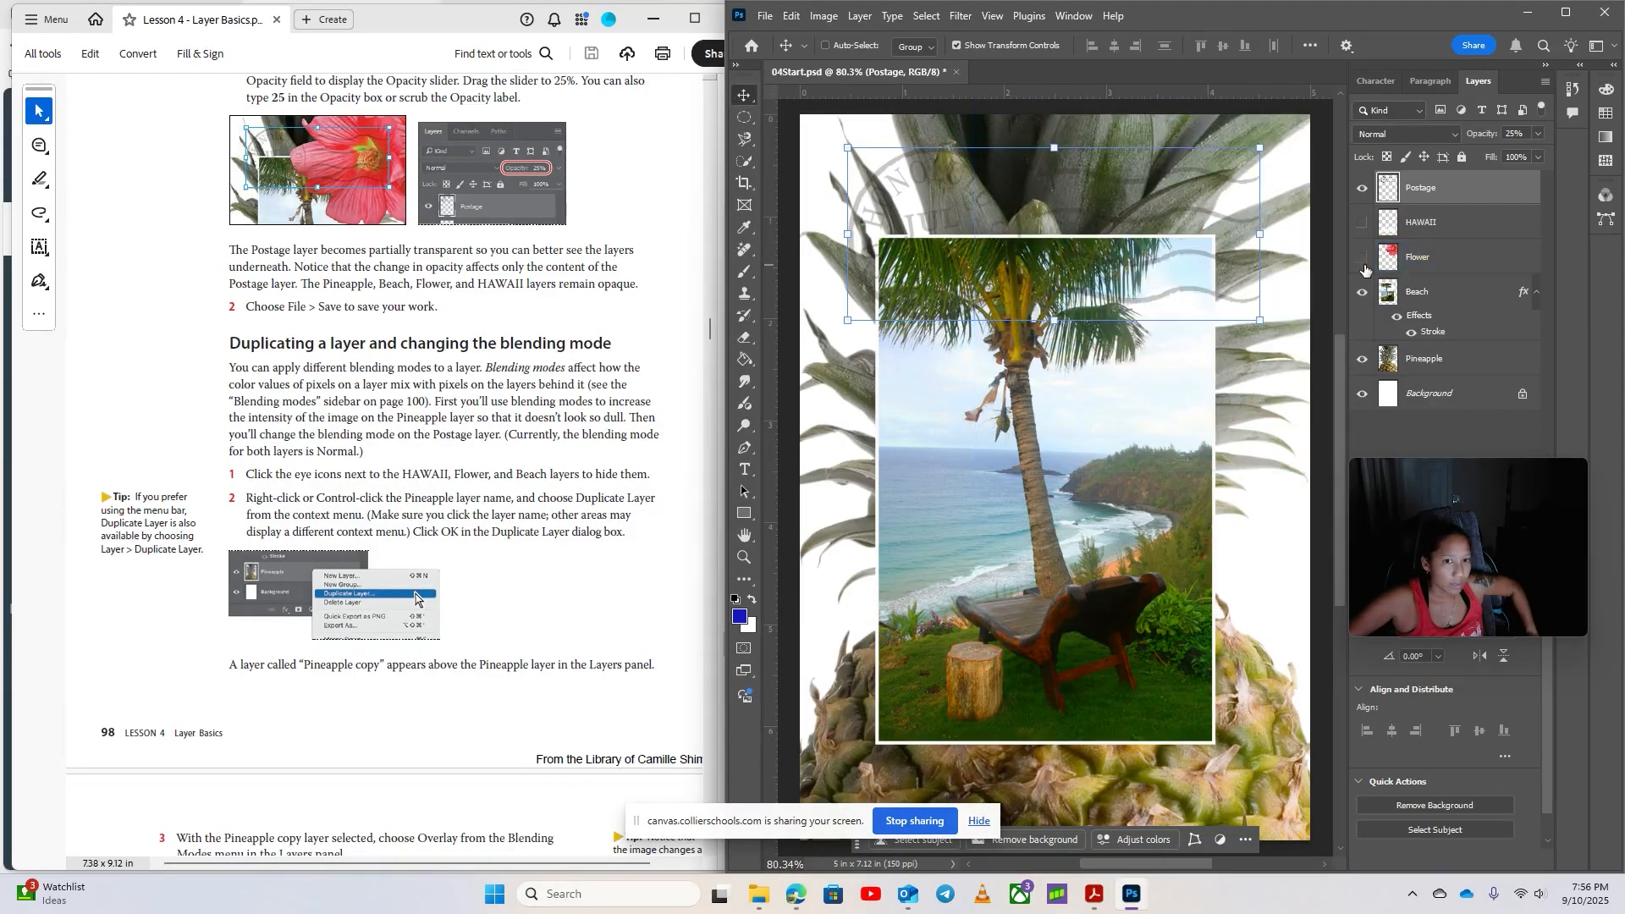
click(1362, 306)
click(1363, 293)
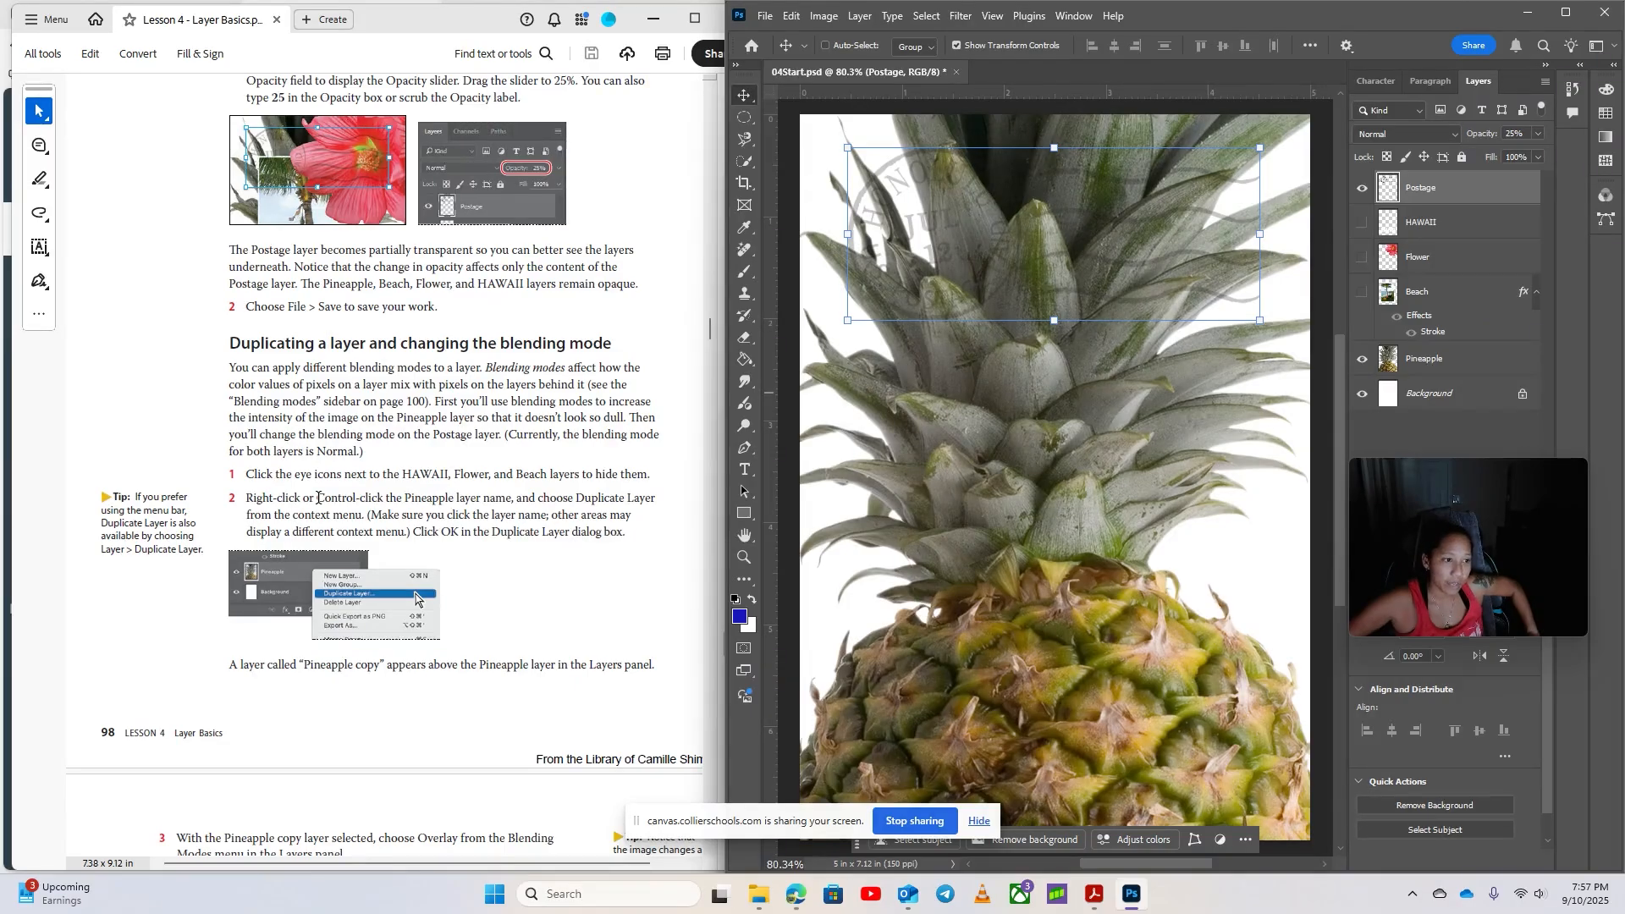
Duplicate the Pineapple layer within 04Start.psd, keeping the name Pineapple copy
click(1454, 367)
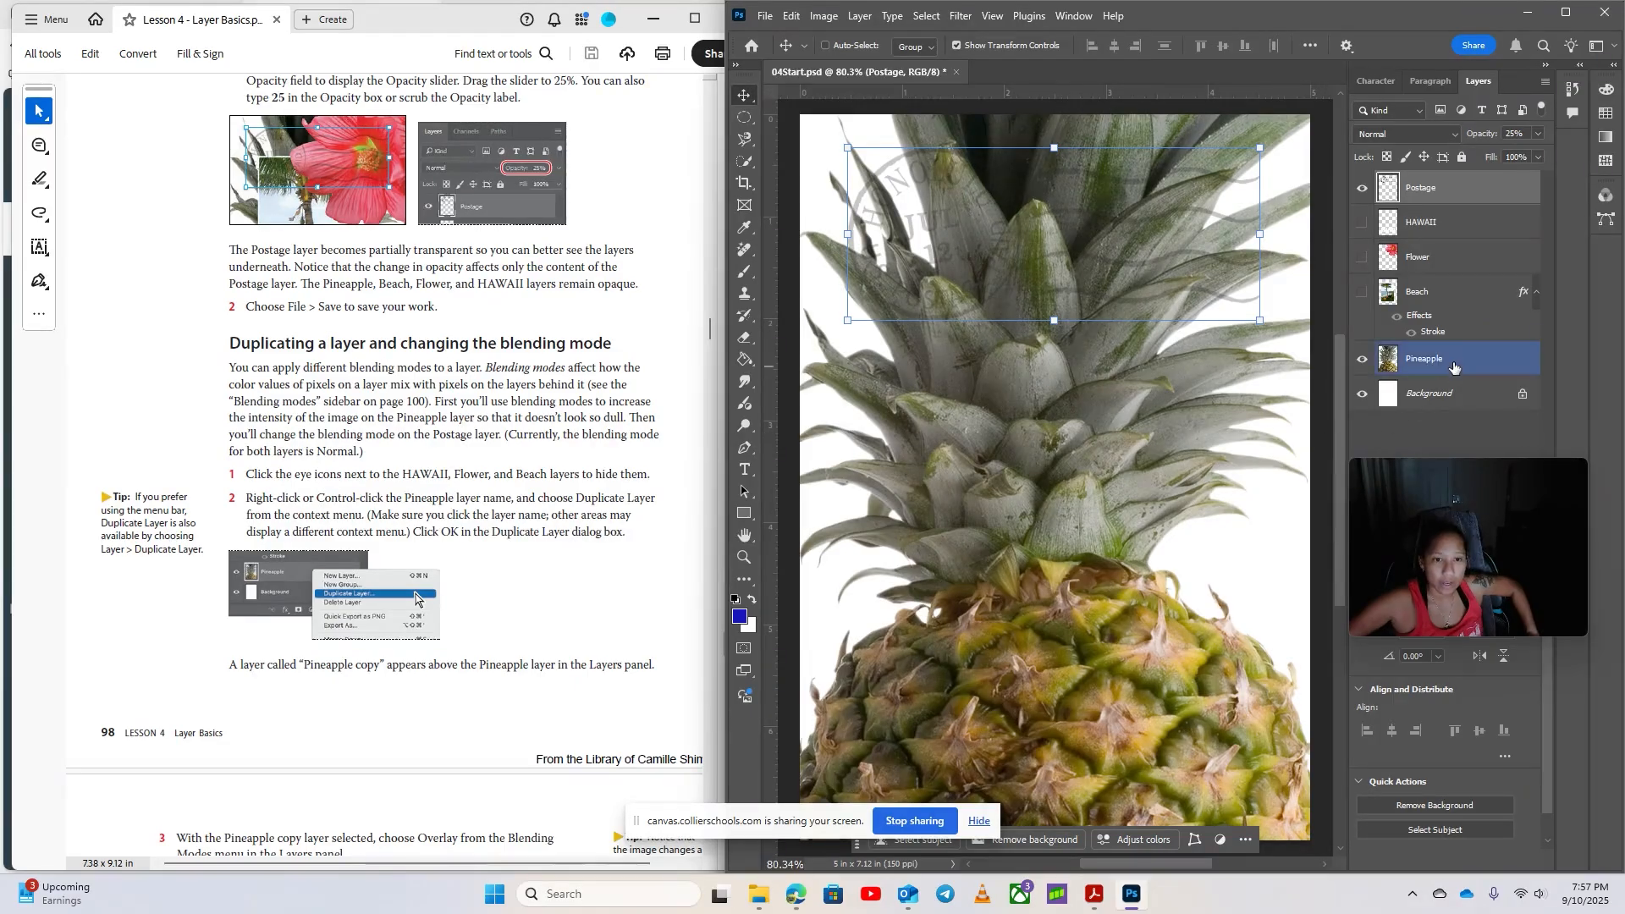
right_click(1454, 366)
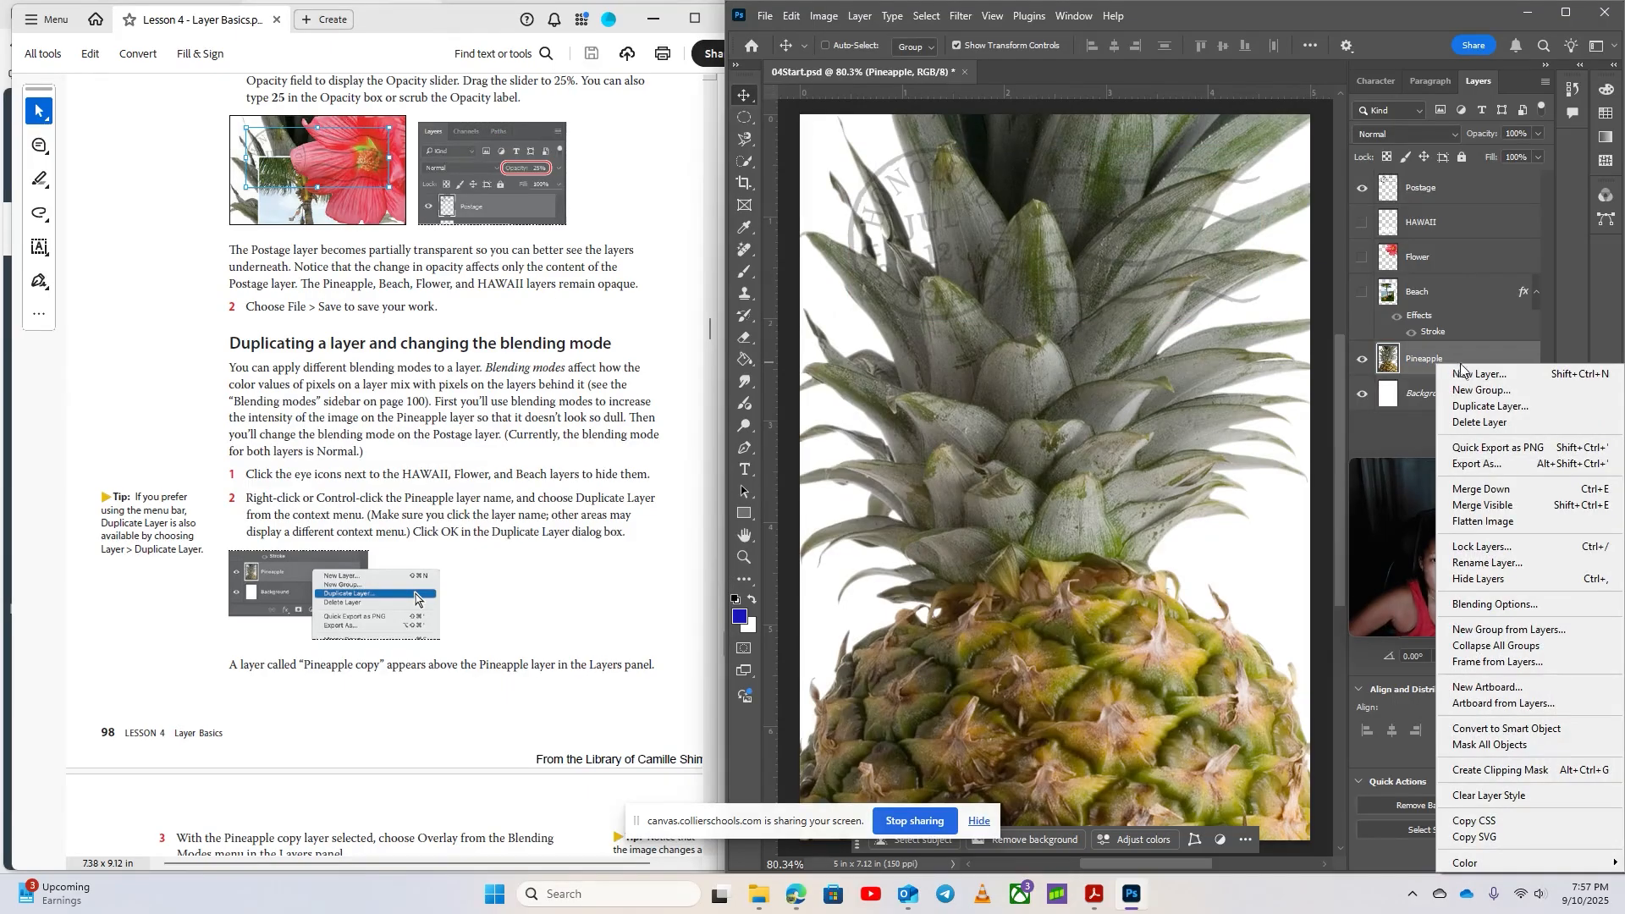
click(1483, 405)
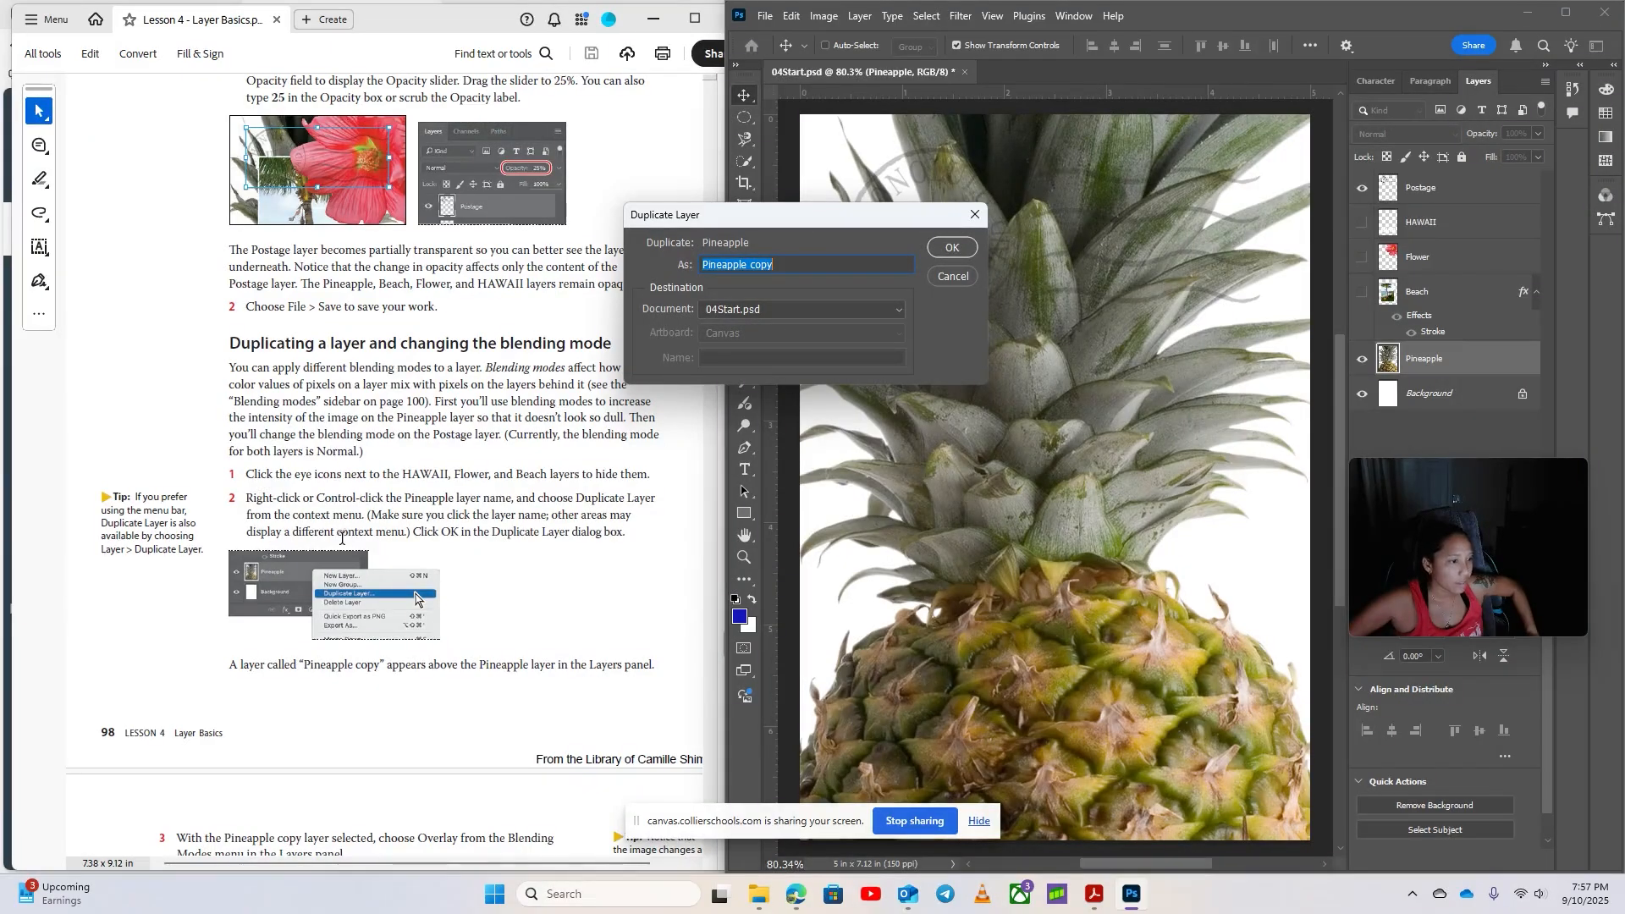
click(953, 249)
Following step 3 of the lesson, select the Pineapple copy layer and set its blending mode to Overlay
scroll(565, 605, down, 4)
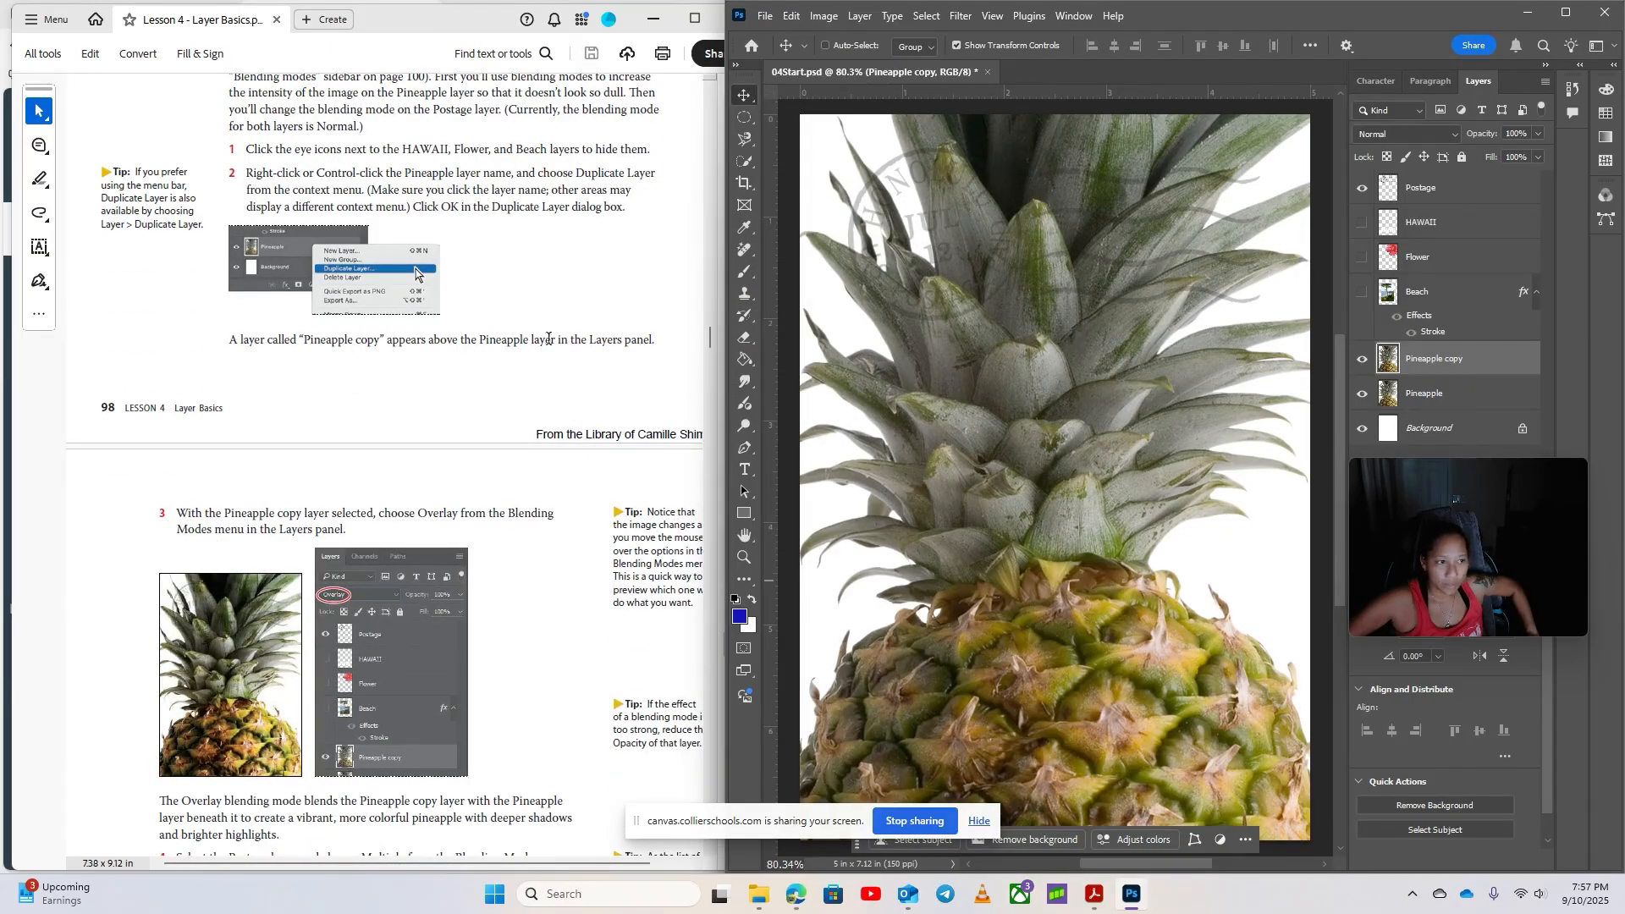
scroll(401, 463, down, 2)
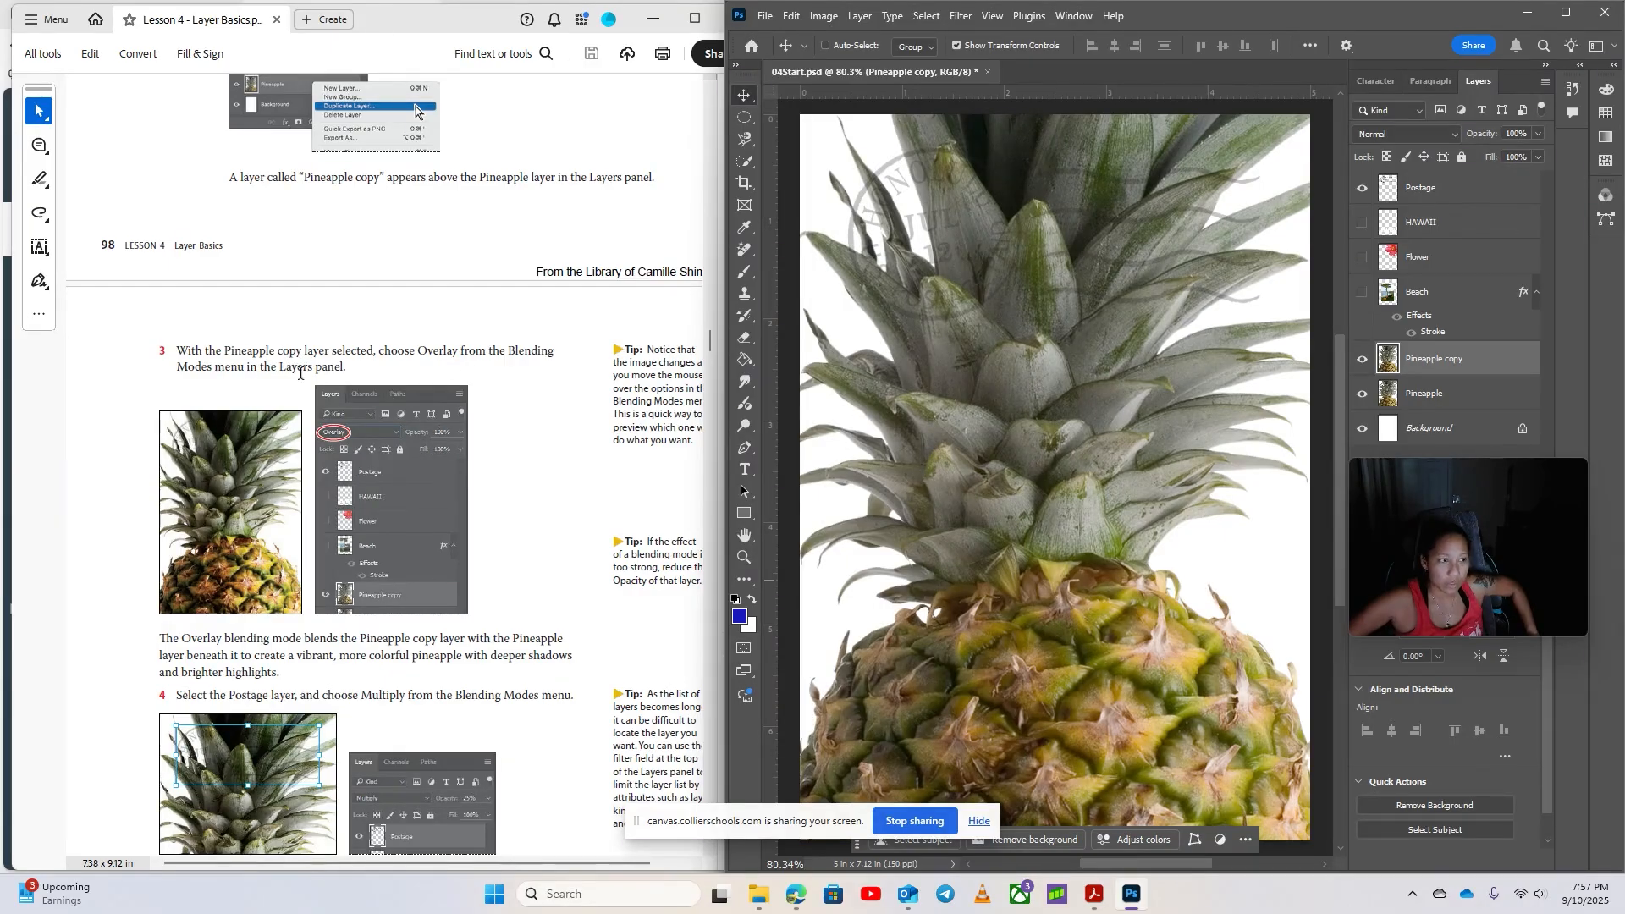
click(1448, 394)
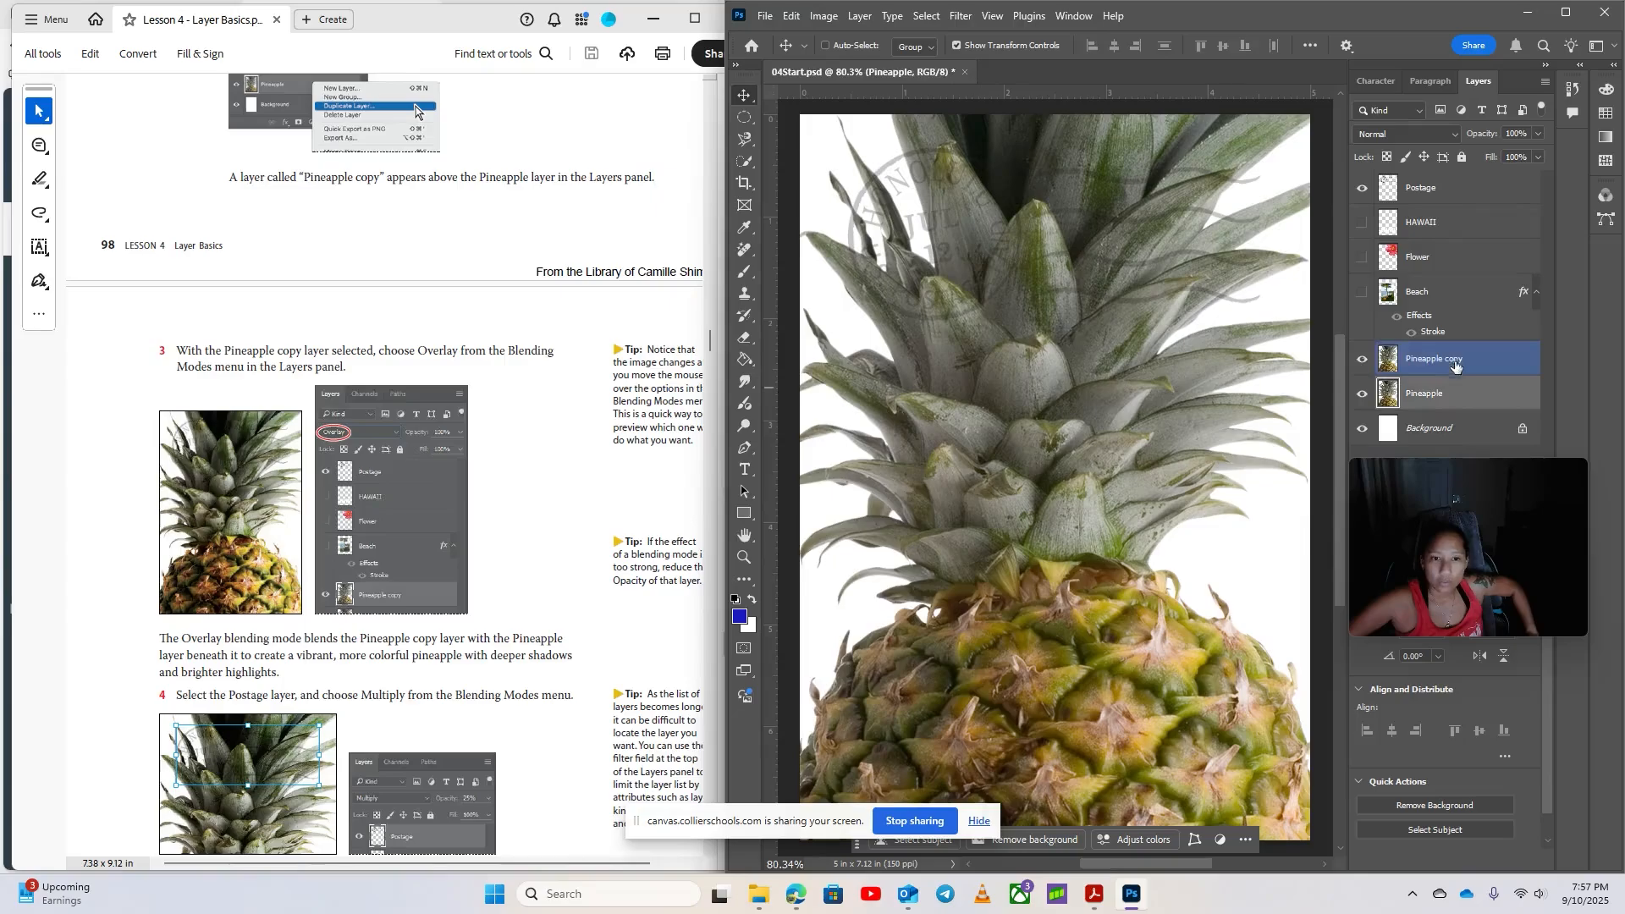
click(1455, 364)
click(1457, 133)
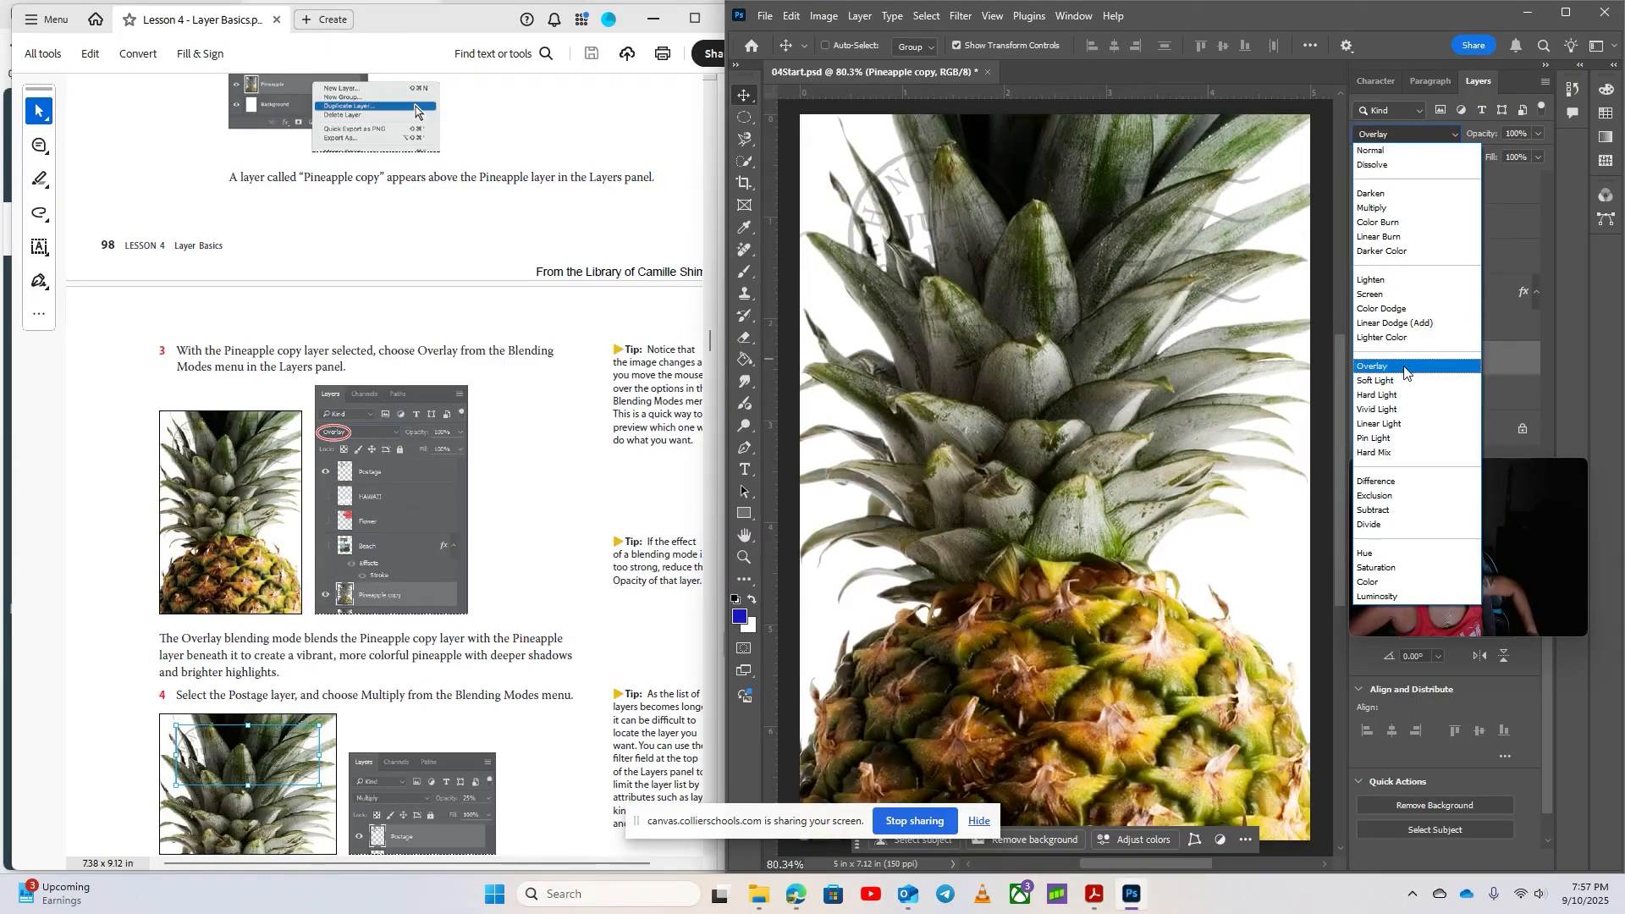
click(1405, 366)
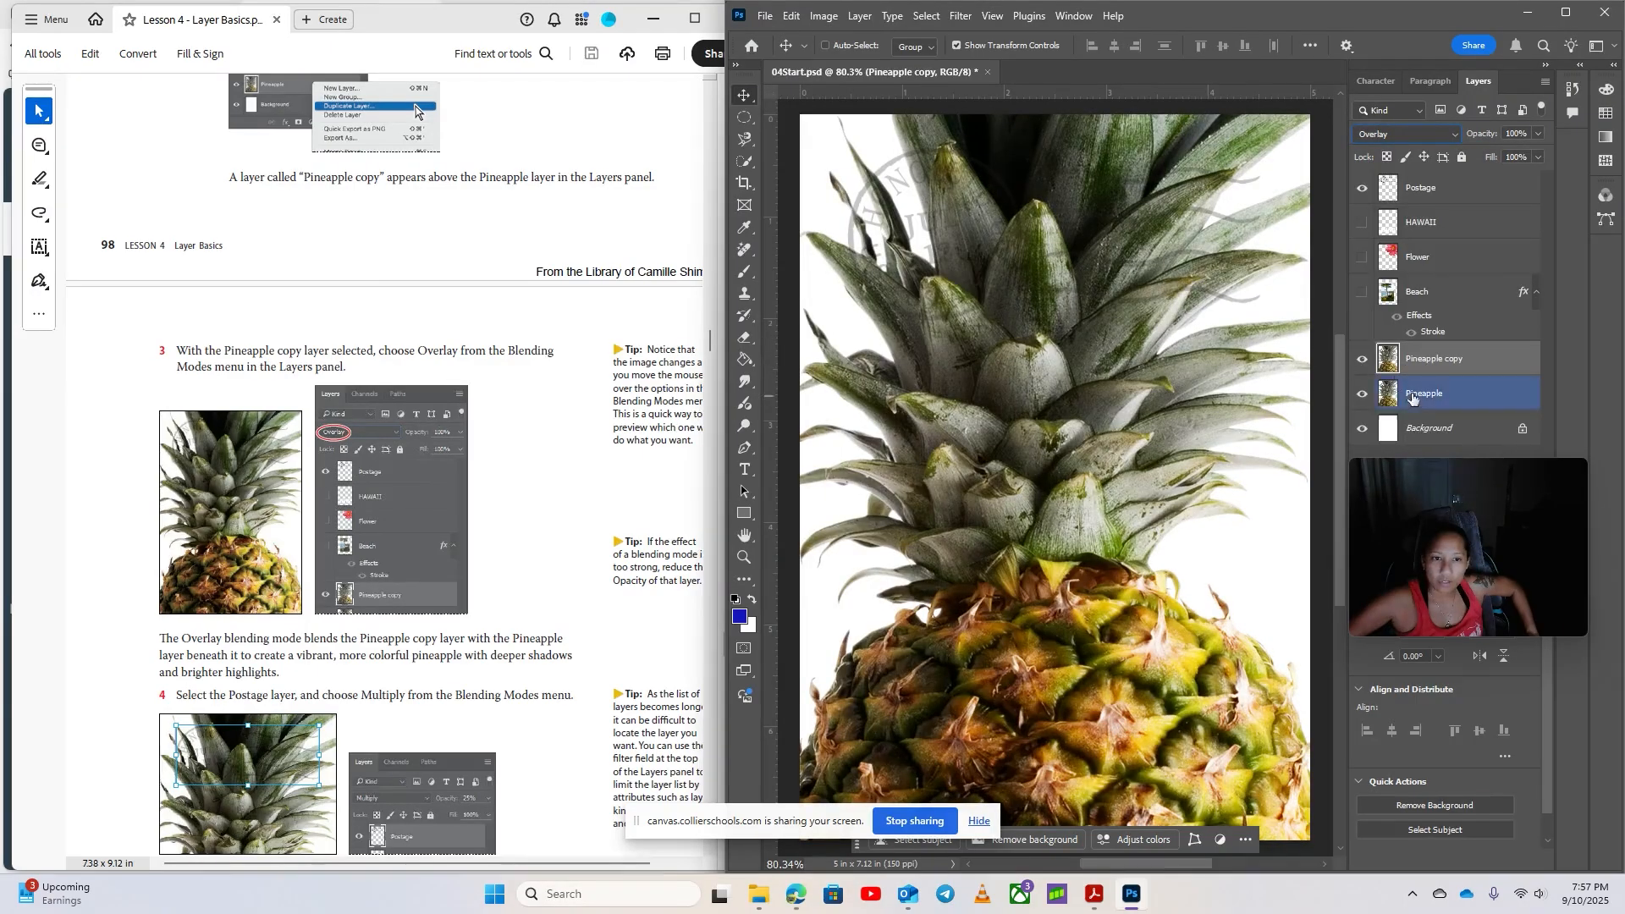
Hide and show the Pineapple copy layer to compare the pineapple with and without the Overlay blend
click(1363, 360)
click(1362, 362)
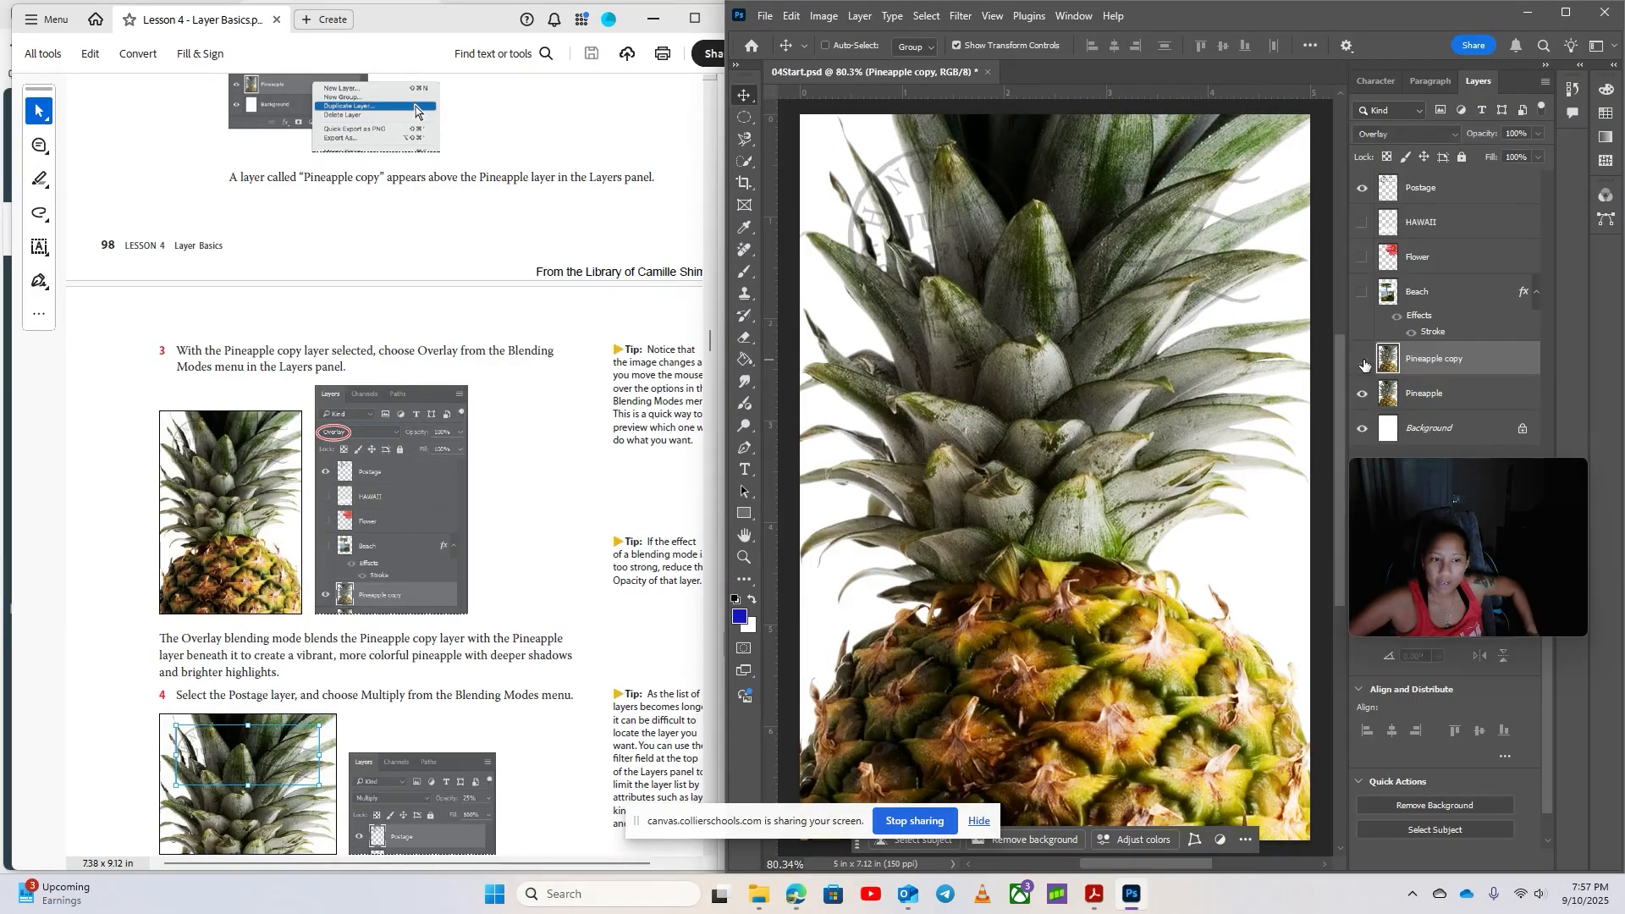
click(1363, 362)
click(1363, 363)
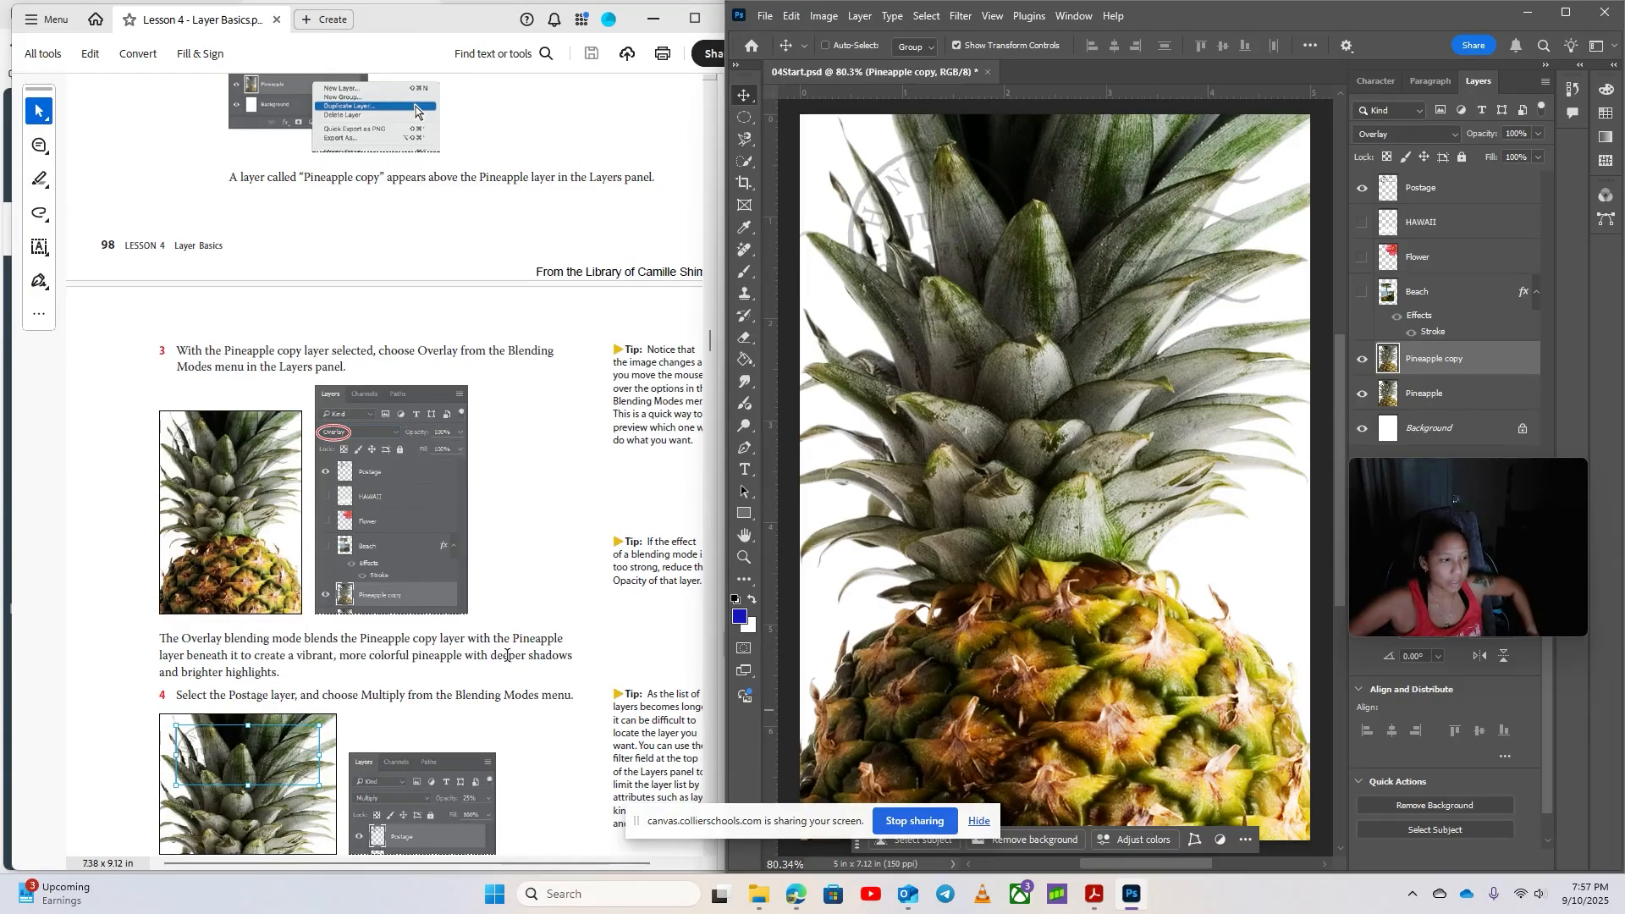
Following step 4 of the lesson, select the Postage layer and set its blending mode to Multiply
scroll(506, 655, down, 3)
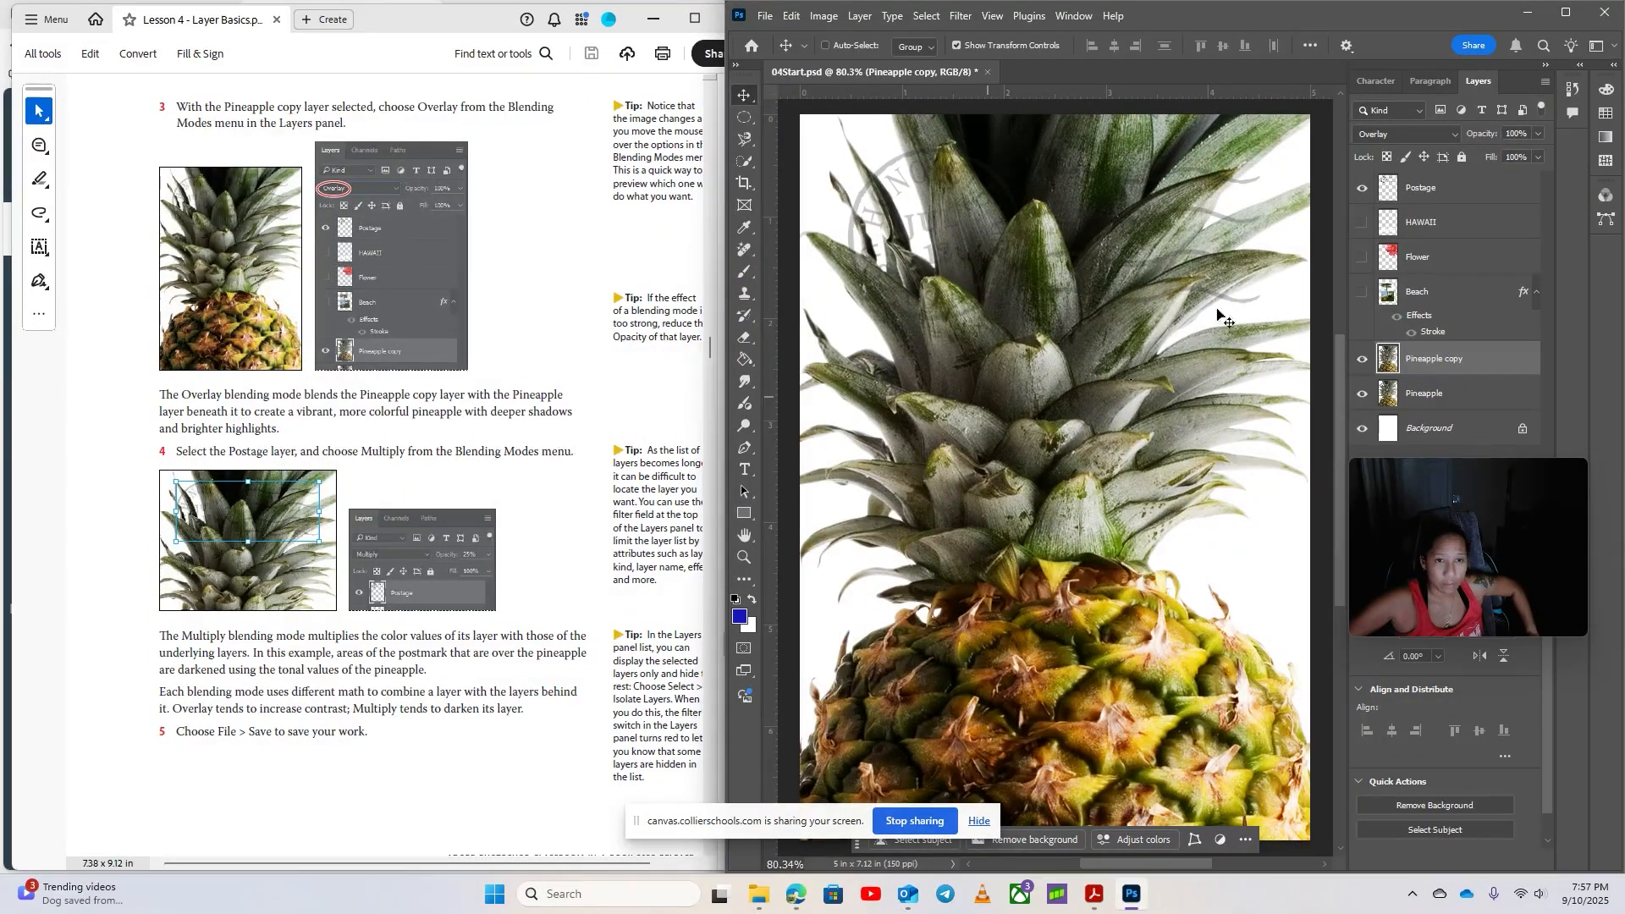
click(1454, 202)
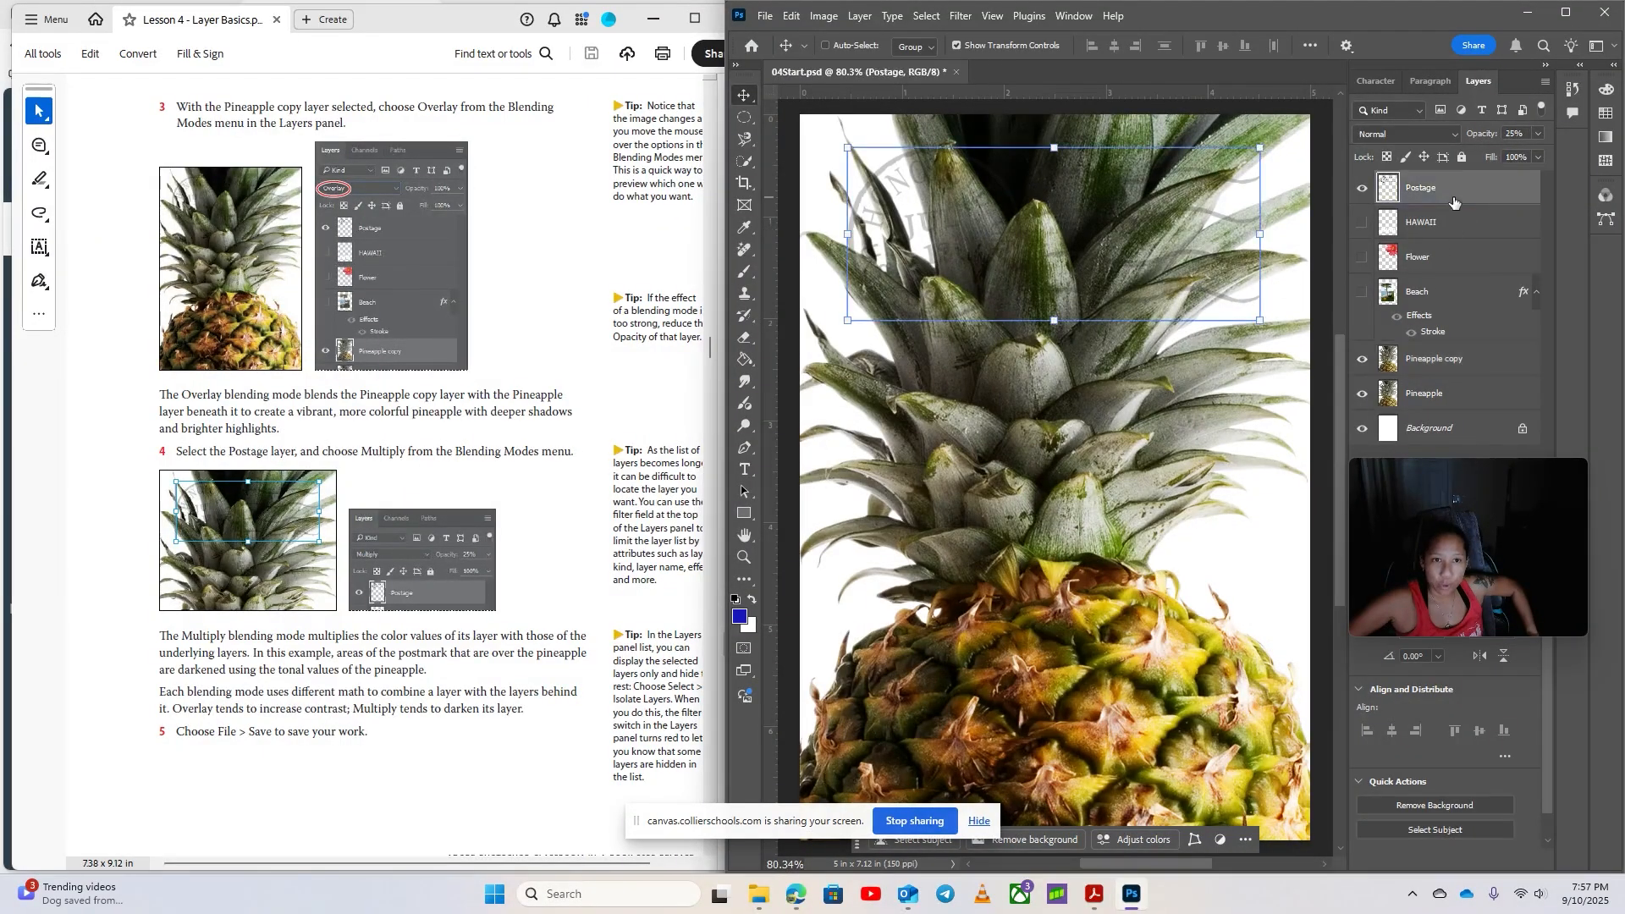
click(1430, 137)
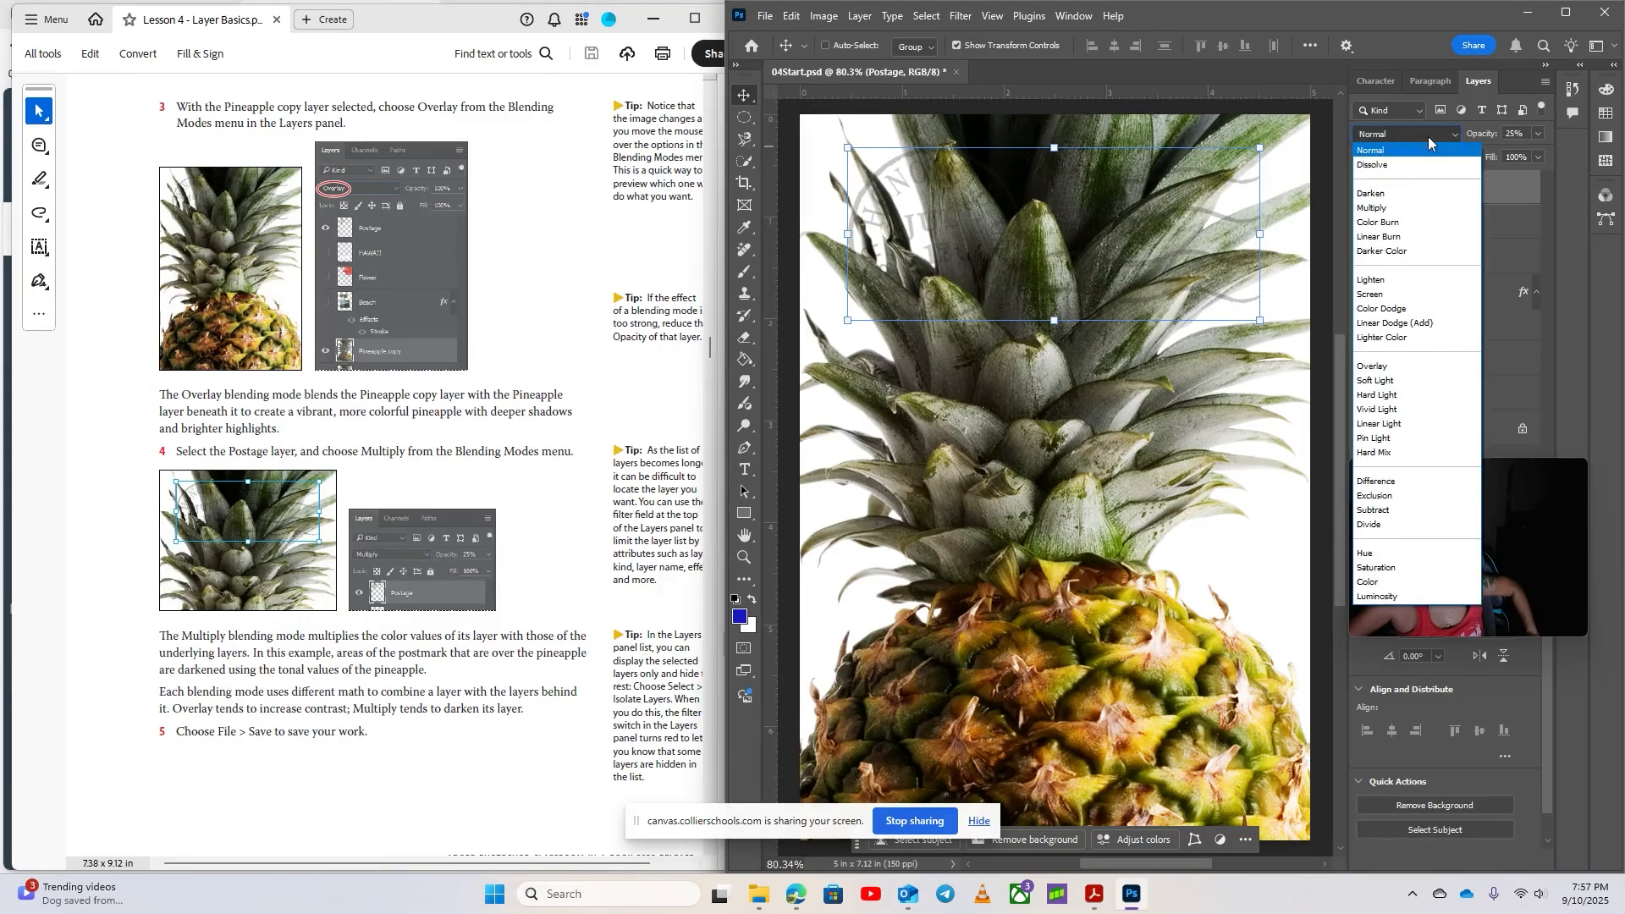
click(1401, 209)
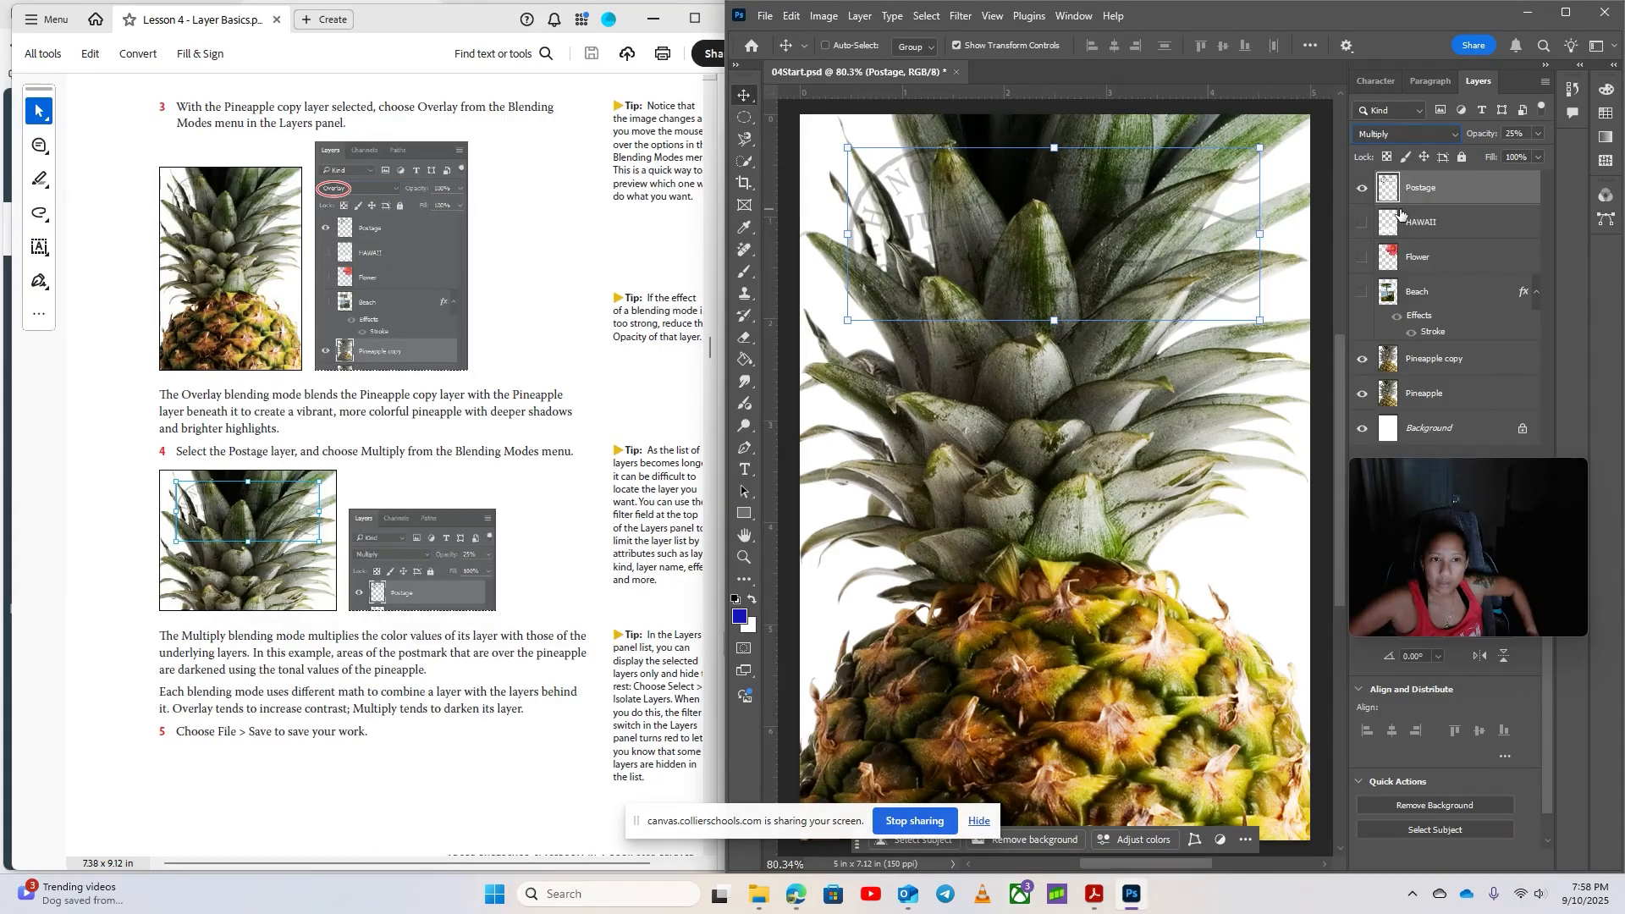
Try the Dissolve blending mode on the Postage layer for comparison and return it to Multiply
click(1407, 134)
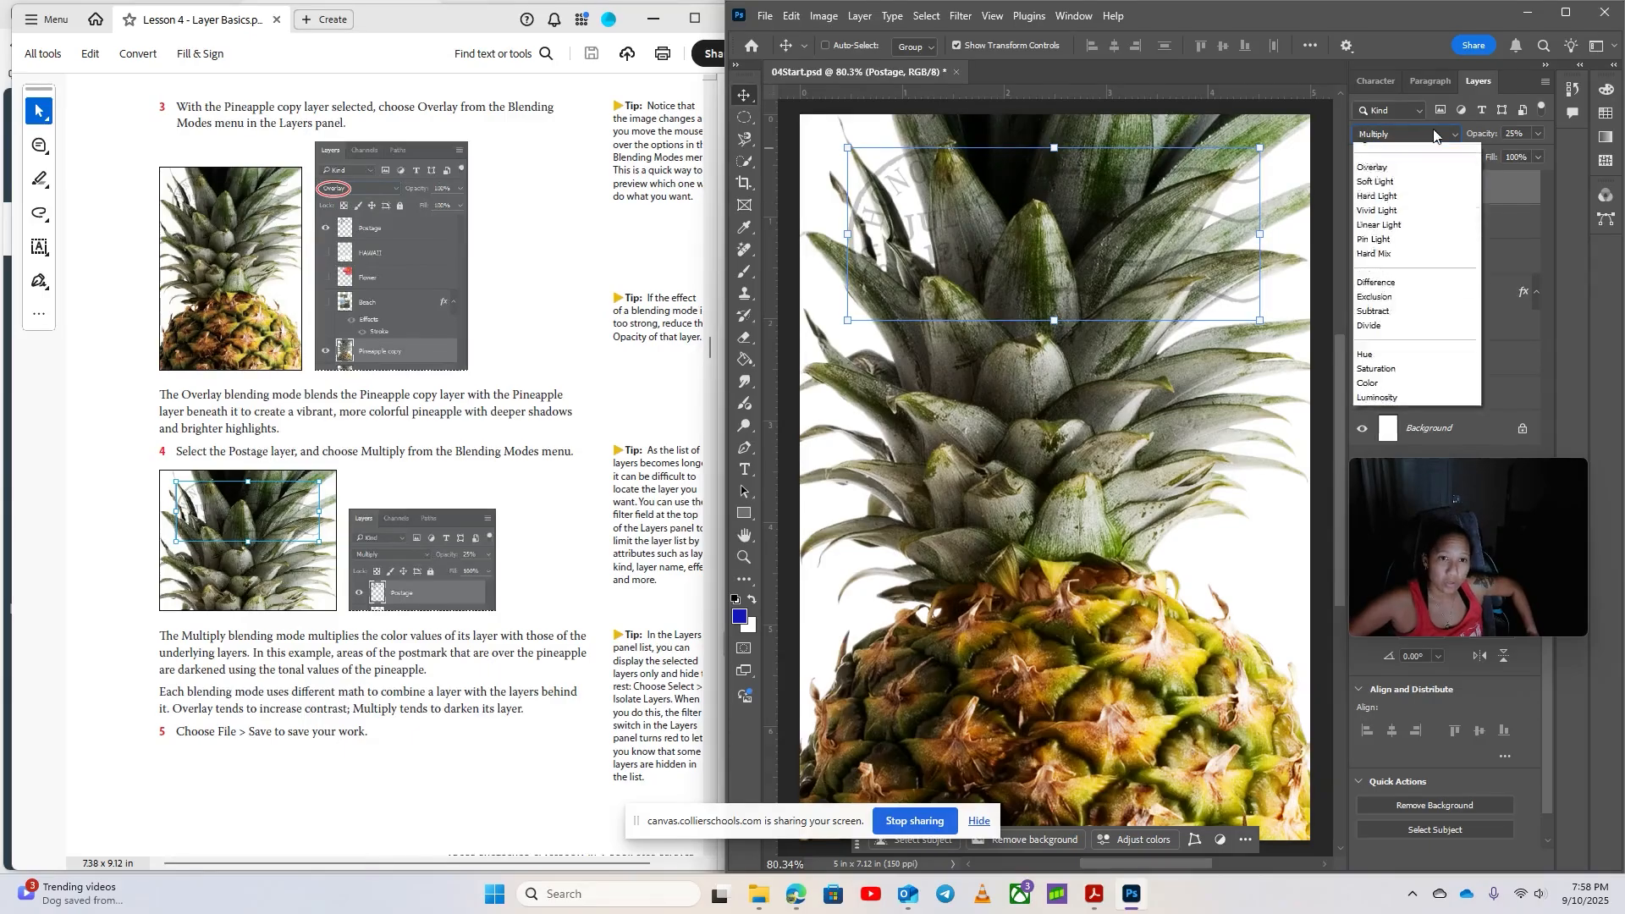
click(1415, 152)
click(1408, 134)
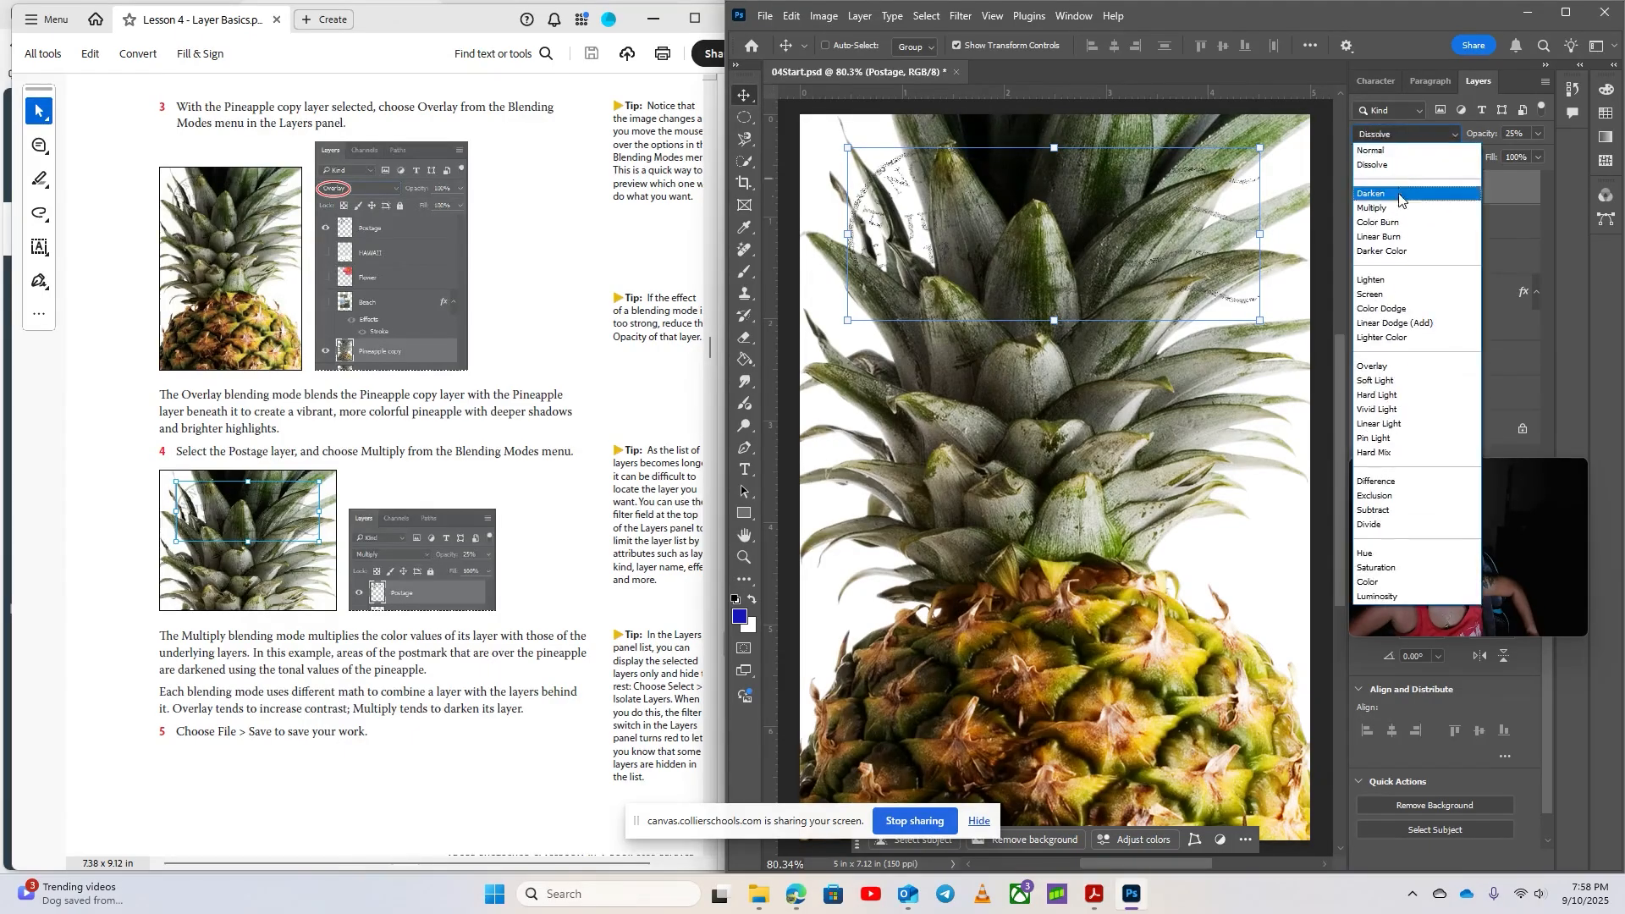
click(1399, 207)
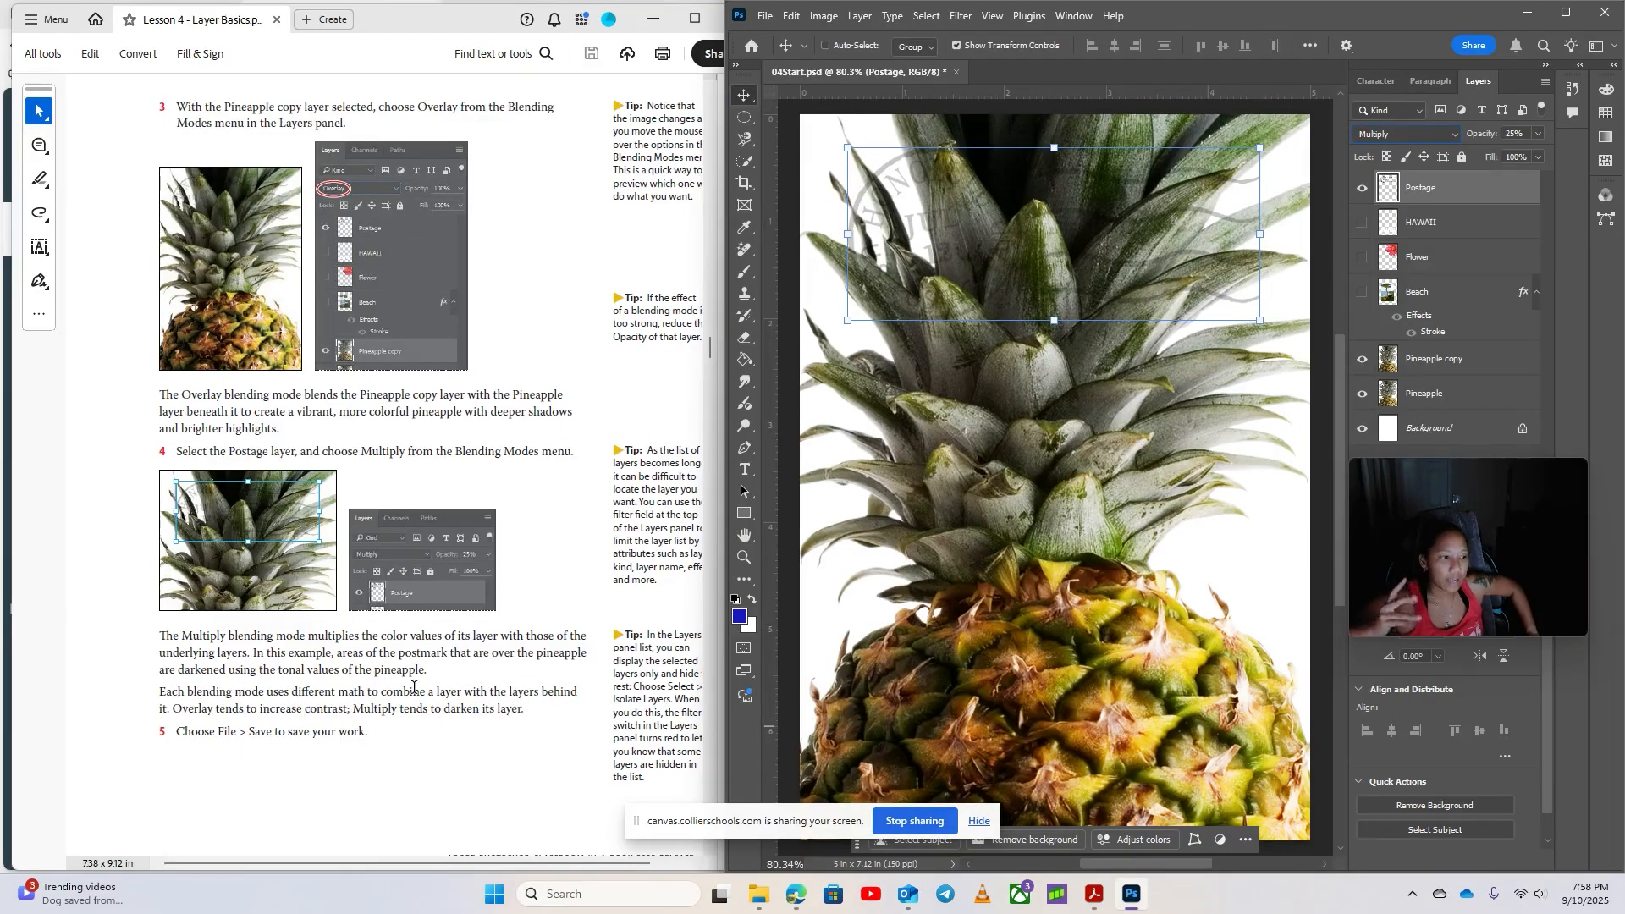
Save the changes to 04Start.psd as step 5 of the lesson asks, and return to the PDF
click(765, 17)
click(801, 206)
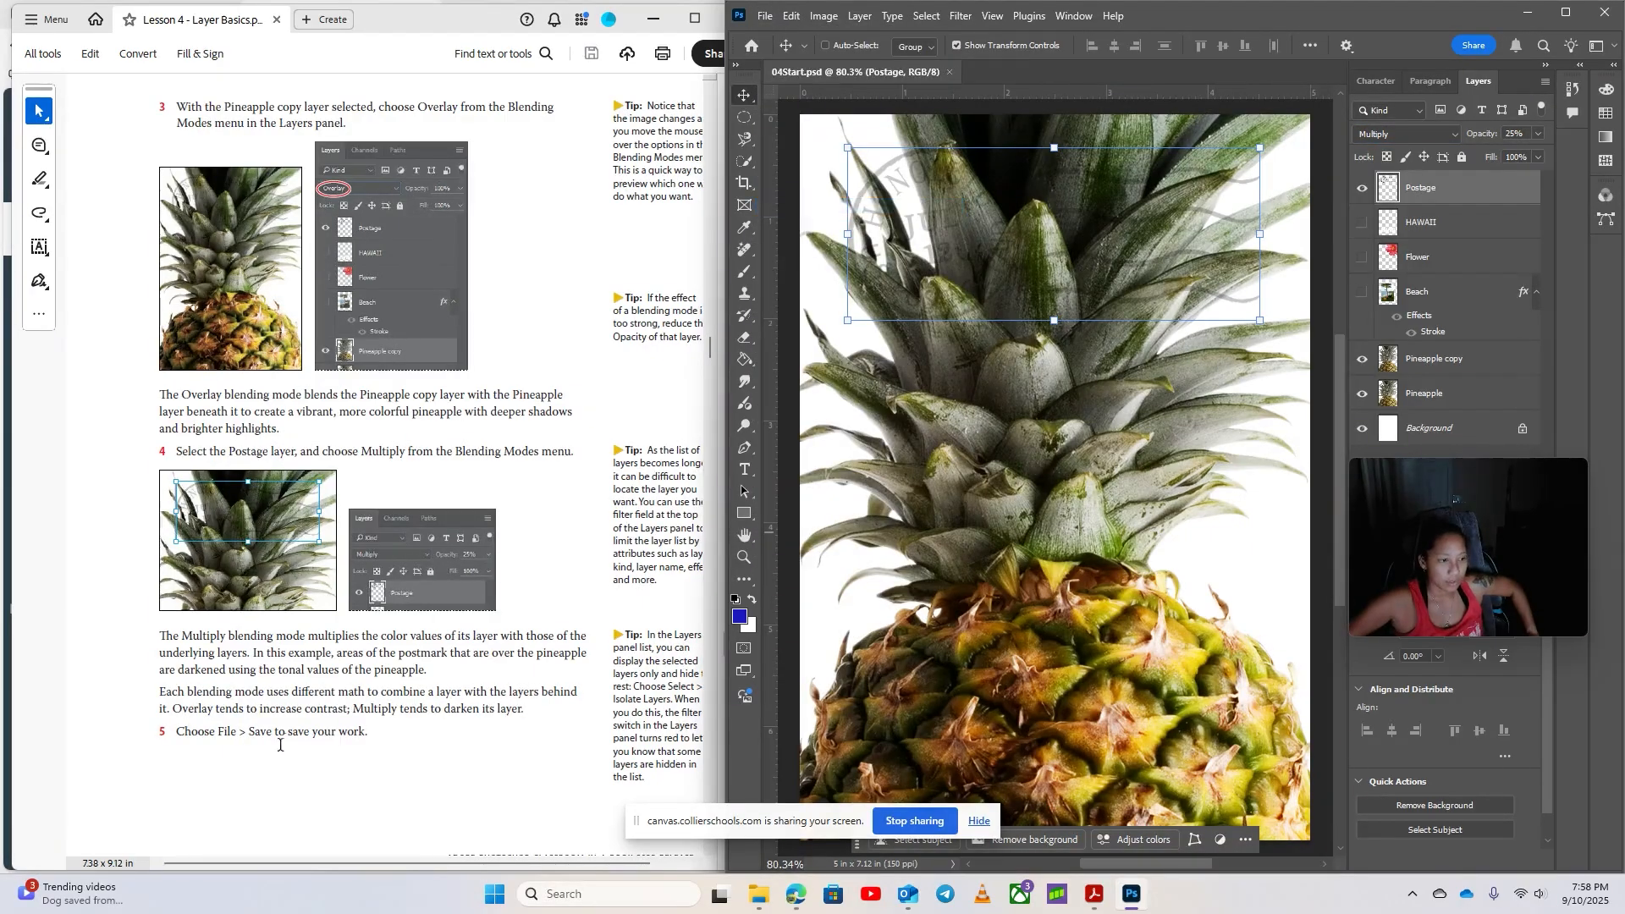
drag(302, 731, 310, 729)
Following the Resizing and rotating layers section of the PDF, show and select the Beach layer and start Free Transform on it
scroll(339, 713, down, 15)
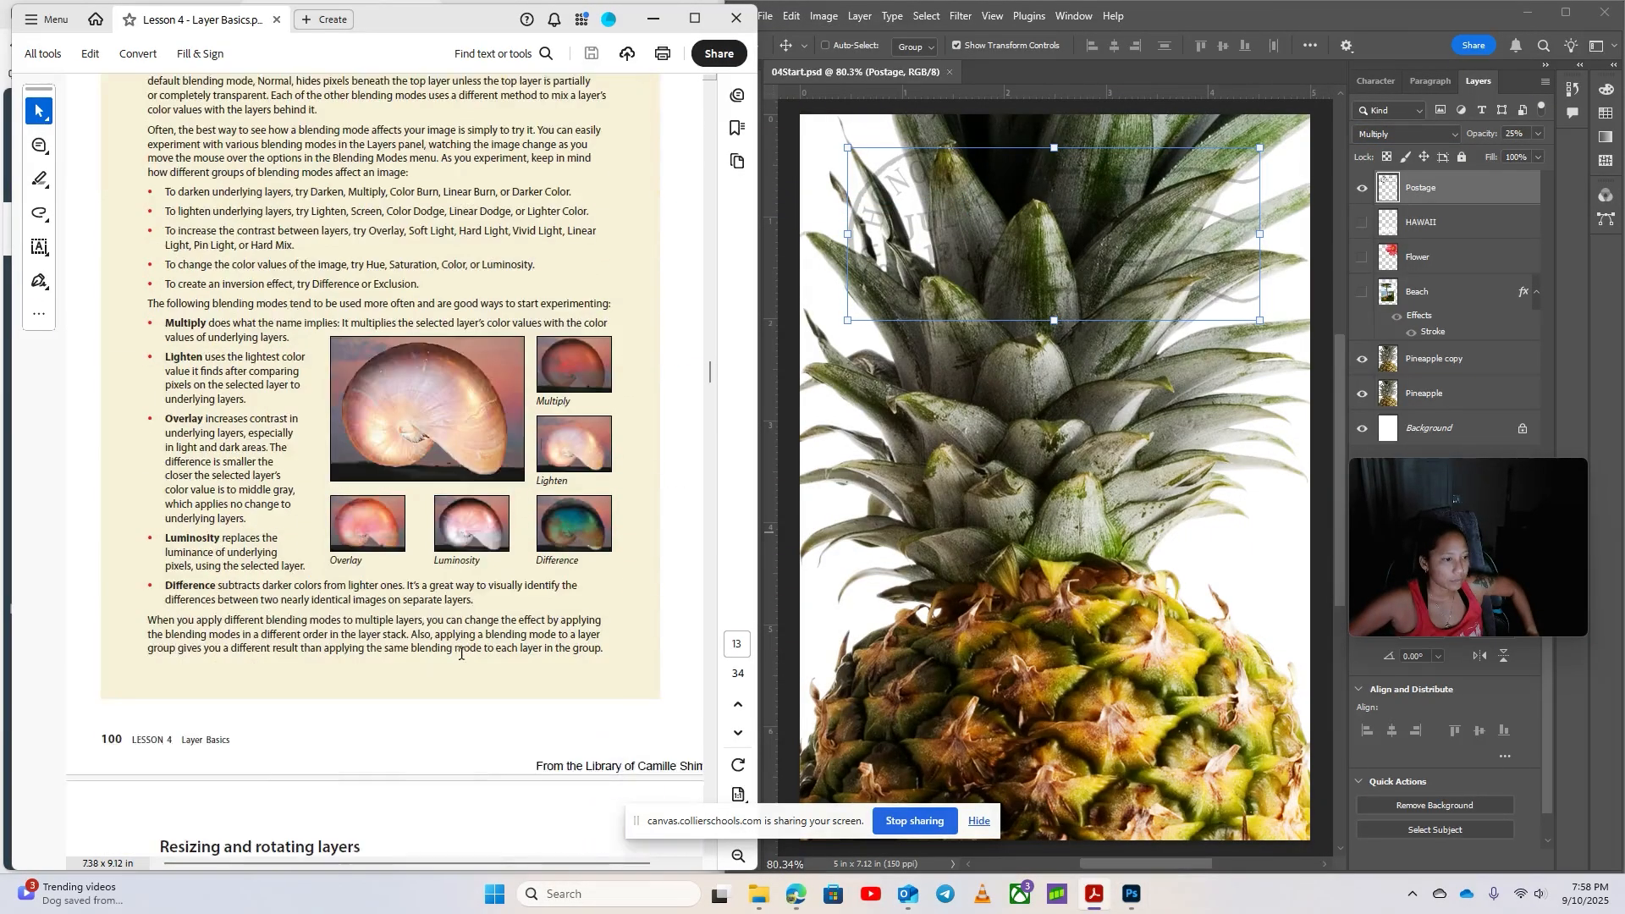
scroll(469, 647, down, 3)
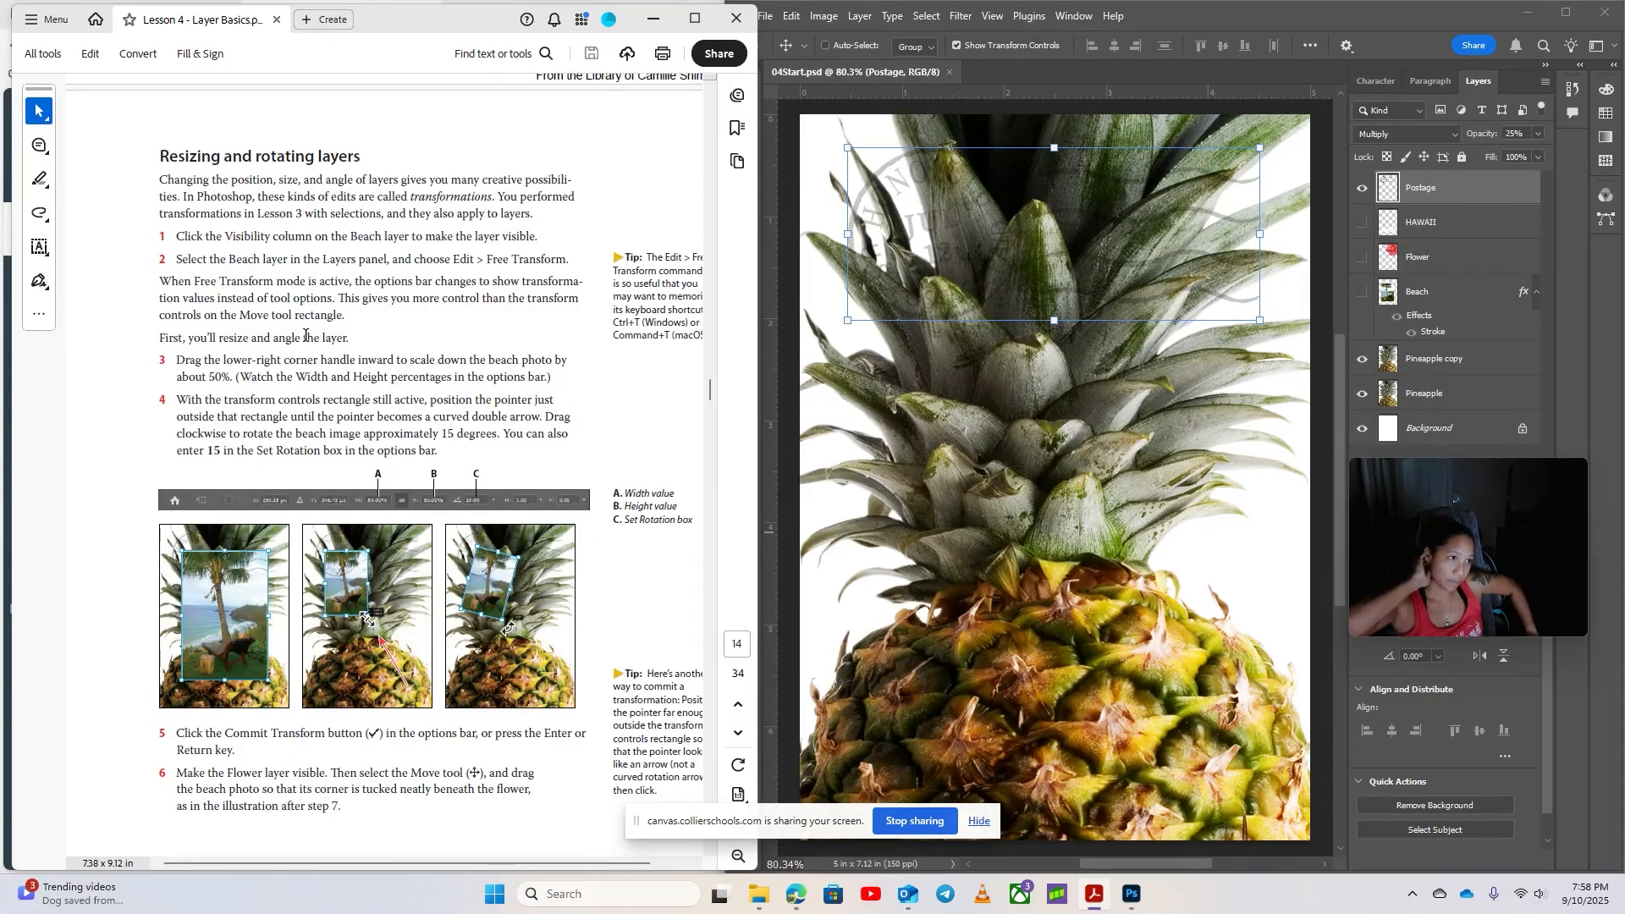
click(1363, 292)
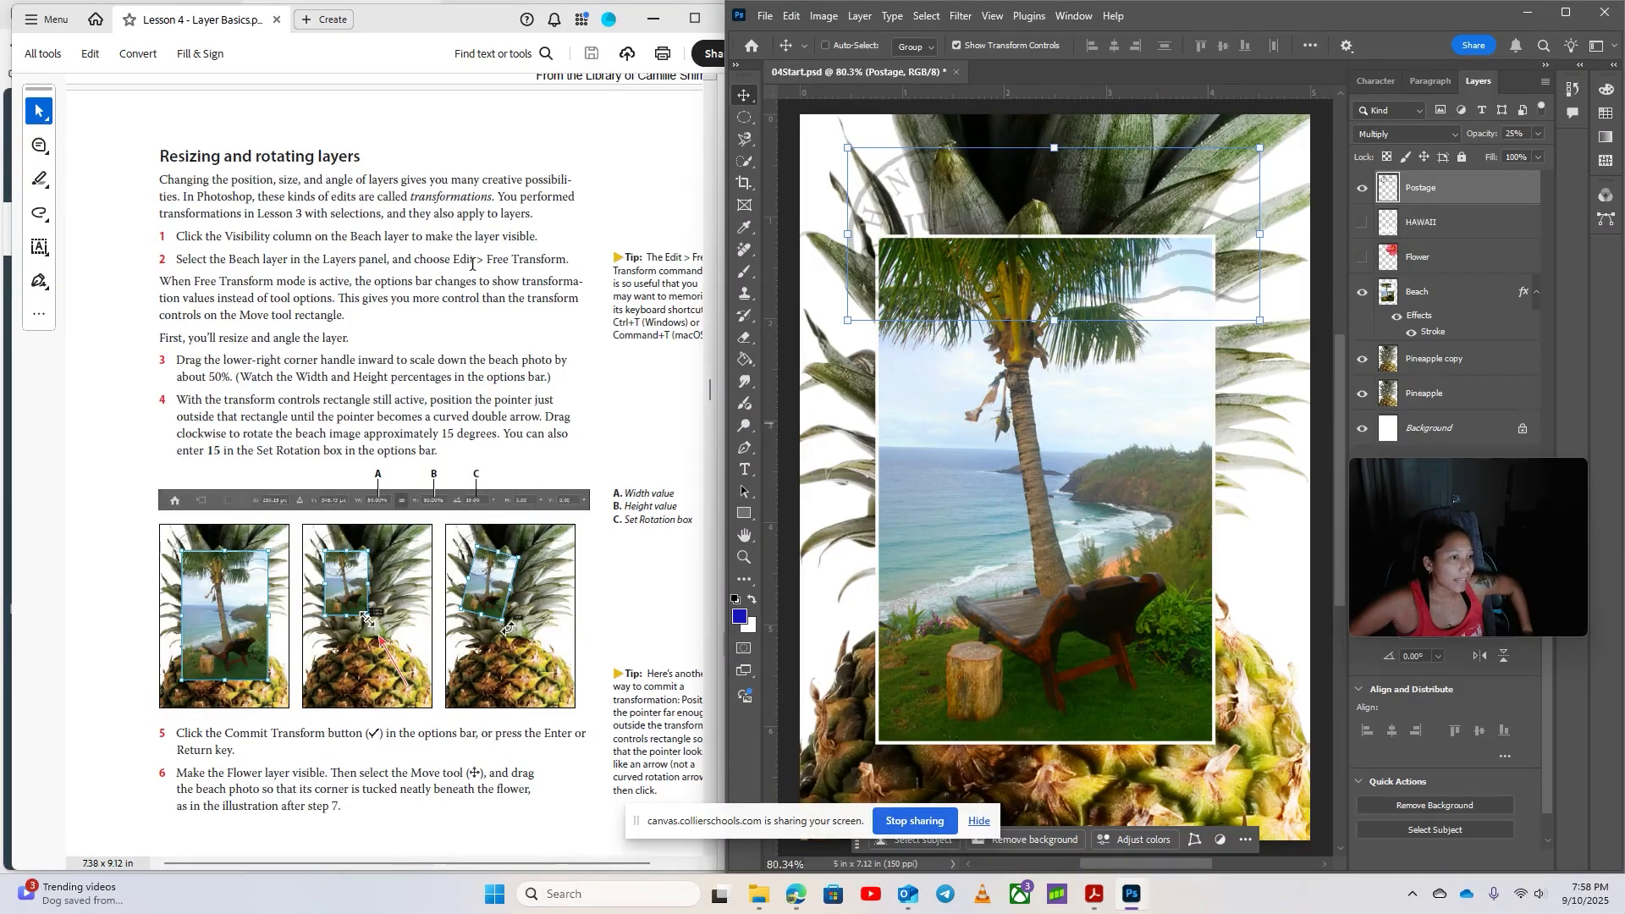
click(1420, 298)
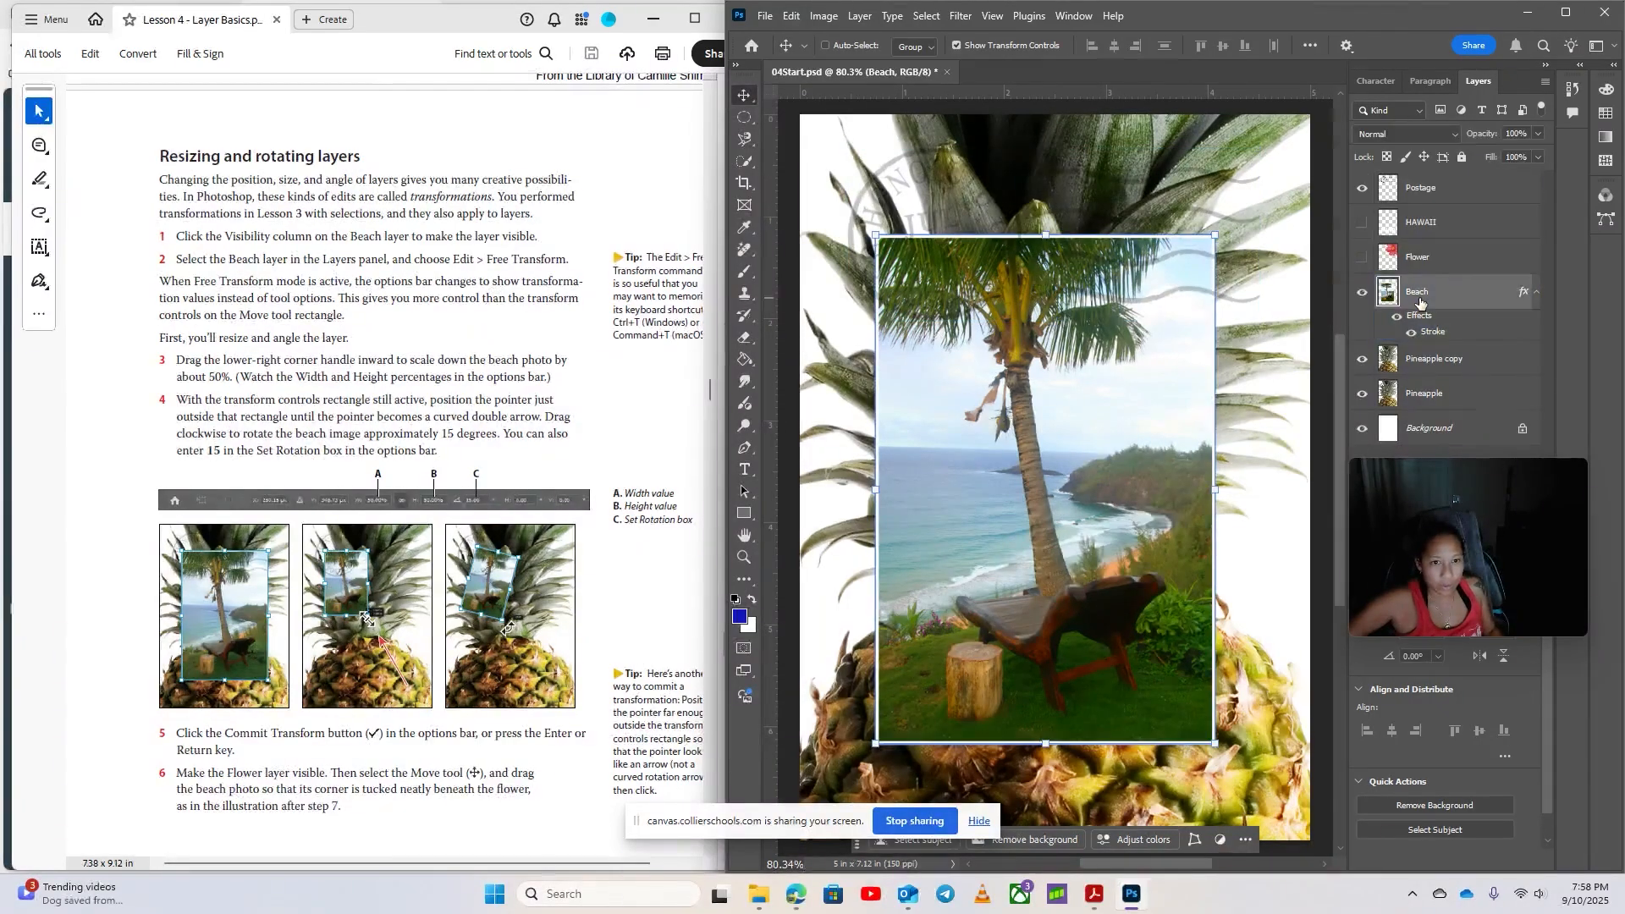
click(792, 19)
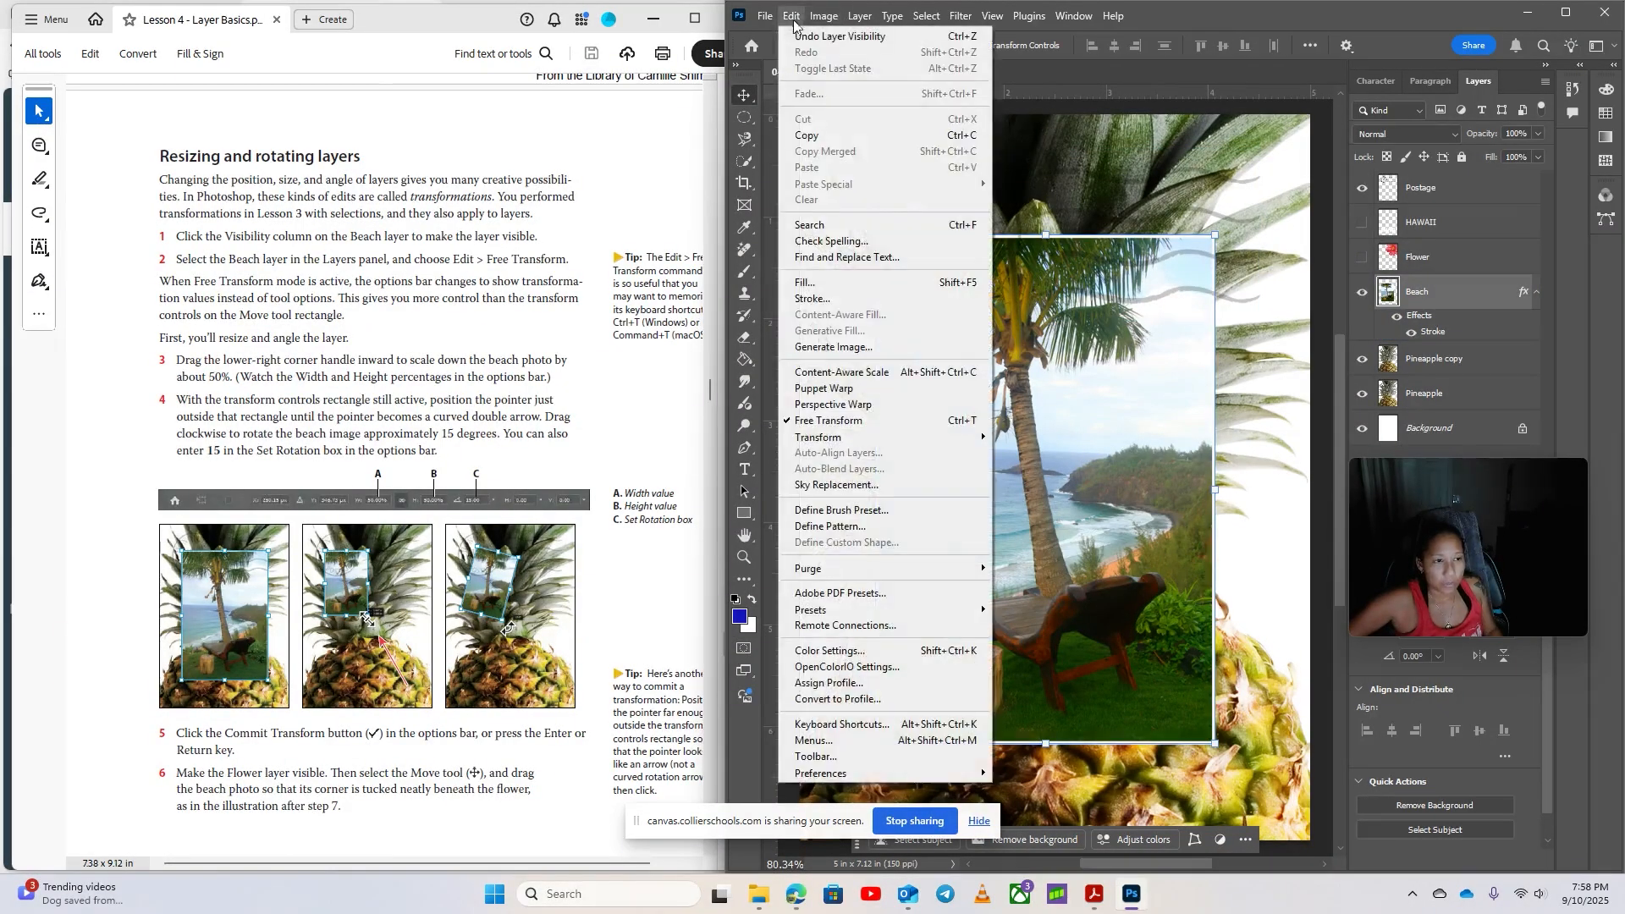
click(828, 421)
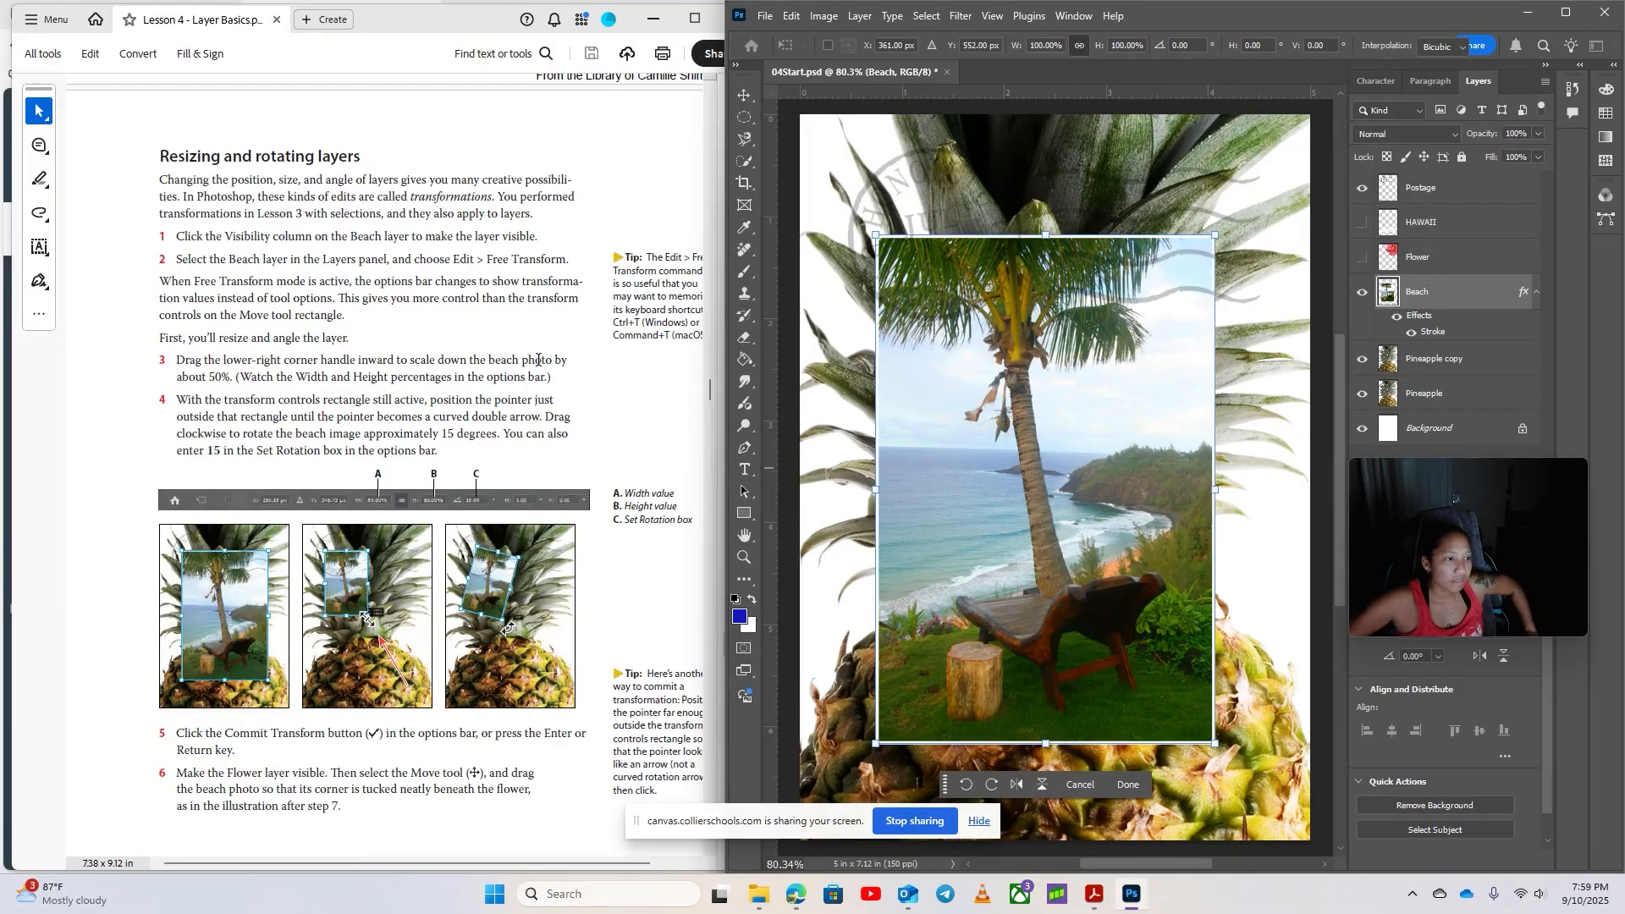
scroll(1082, 554, down, 3)
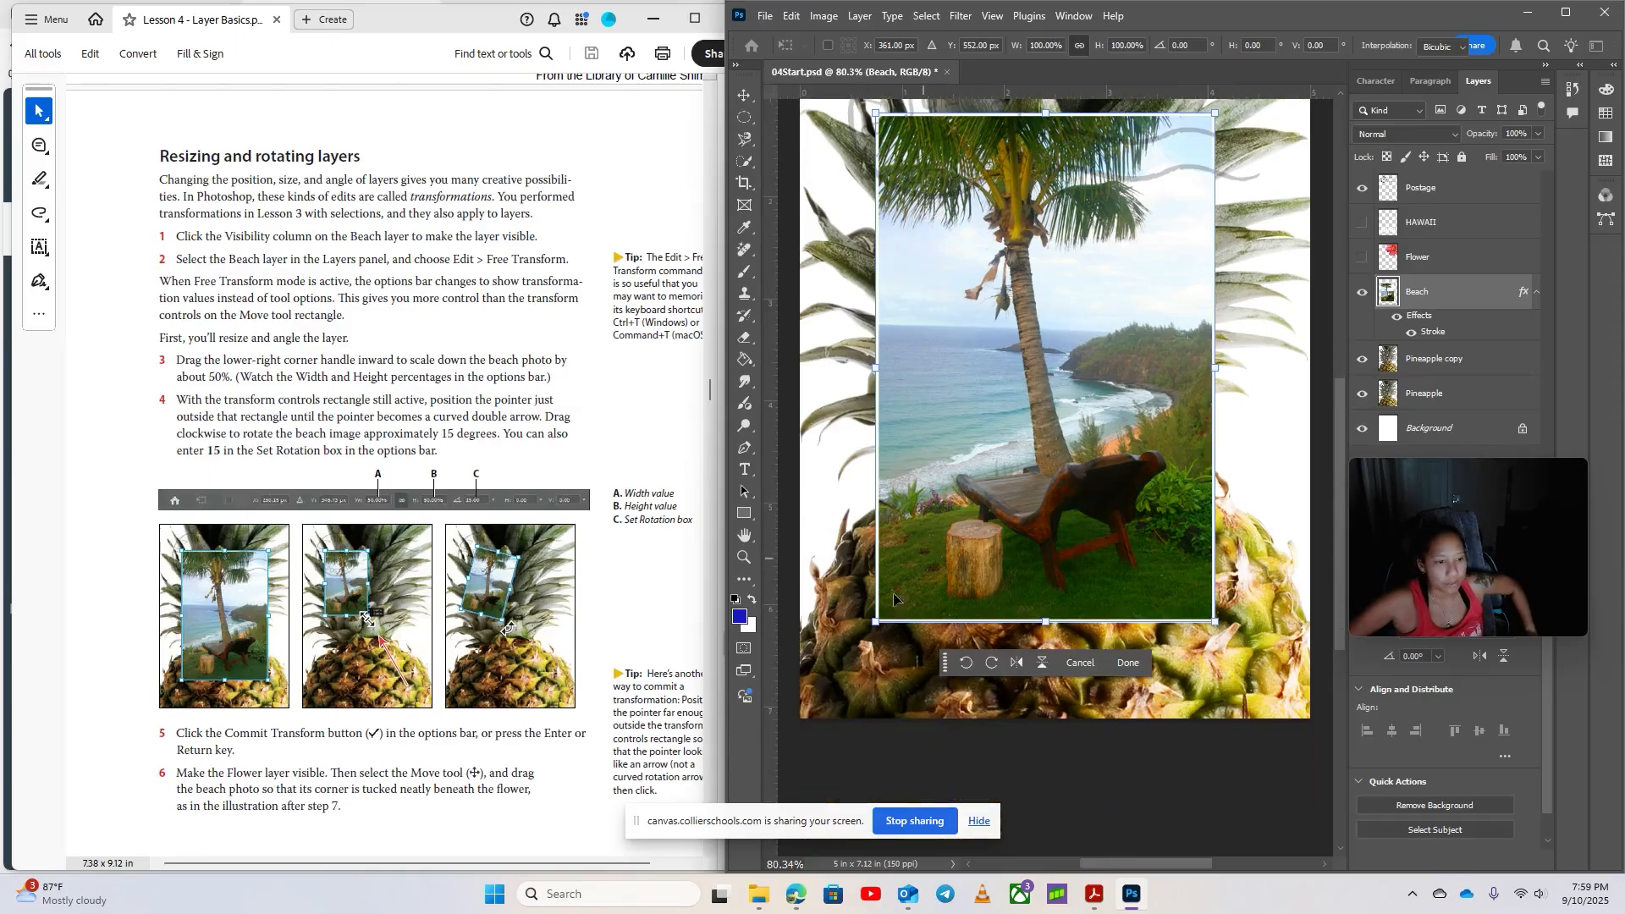
drag(876, 618, 807, 722)
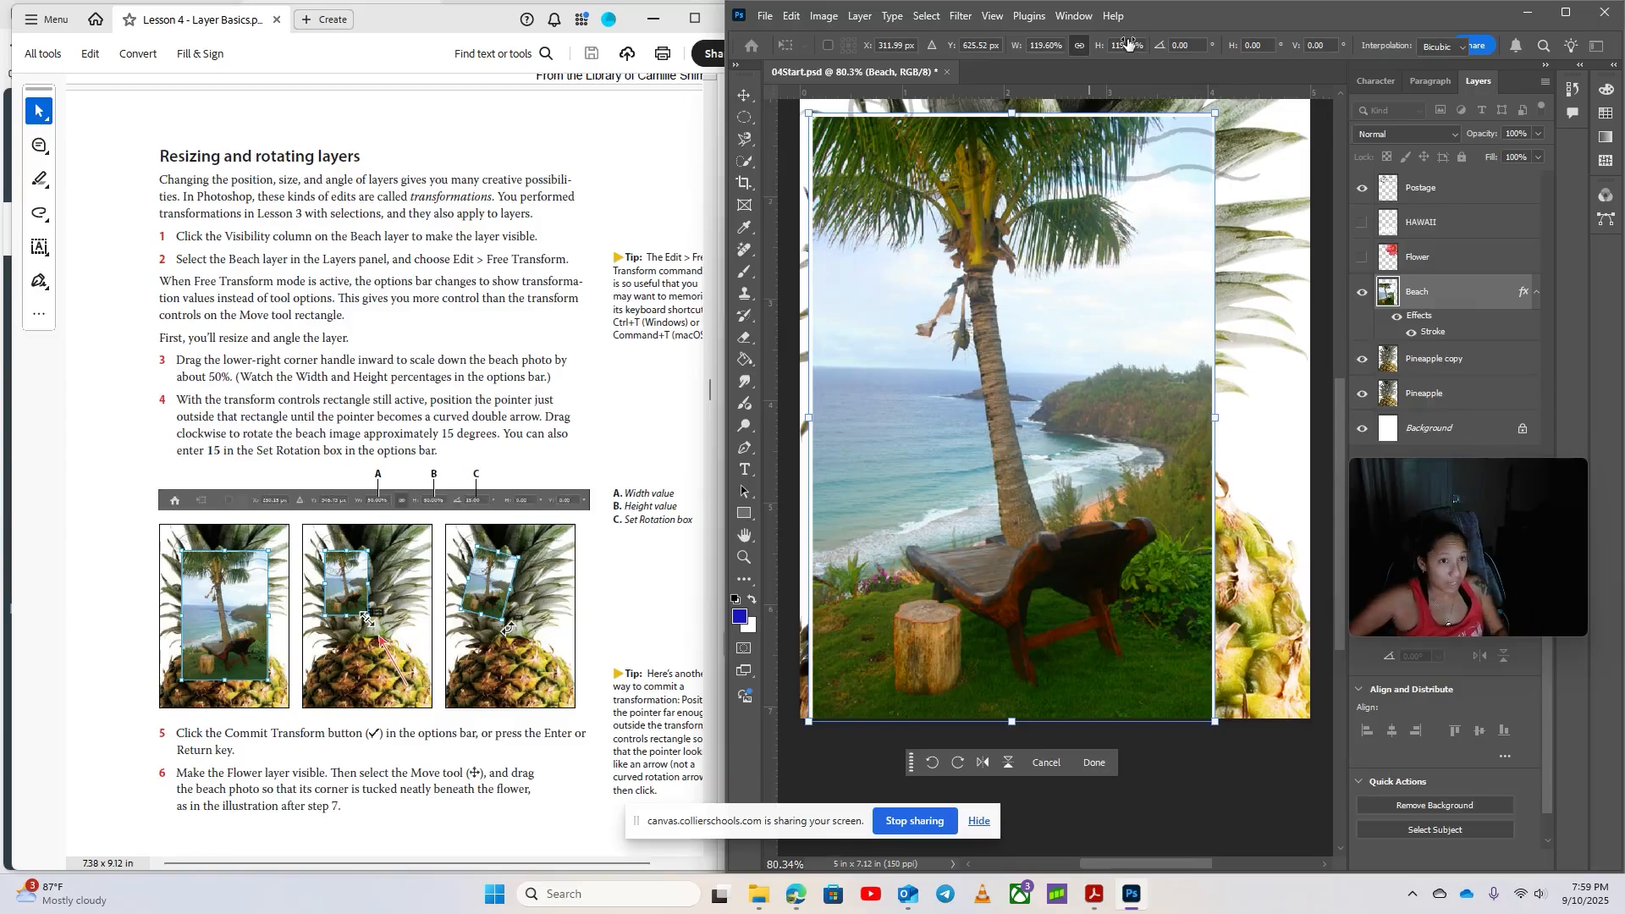
key(ctrl+z)
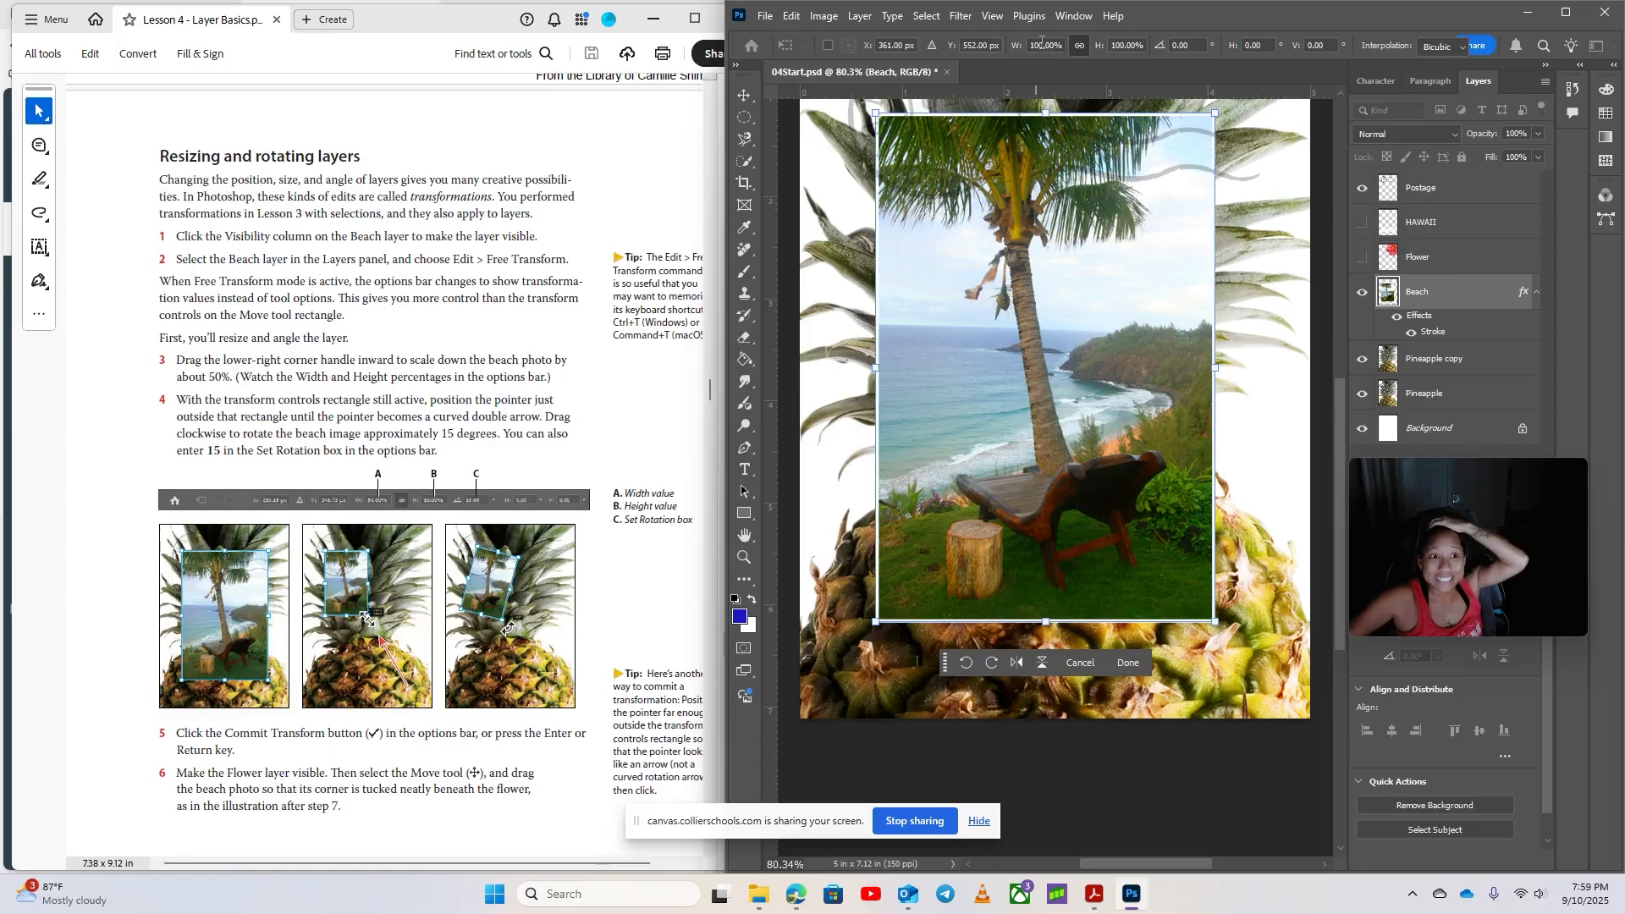
Scale the Beach photo to 50% in width and height and set its rotation to 15 degrees
click(1020, 45)
text(50)
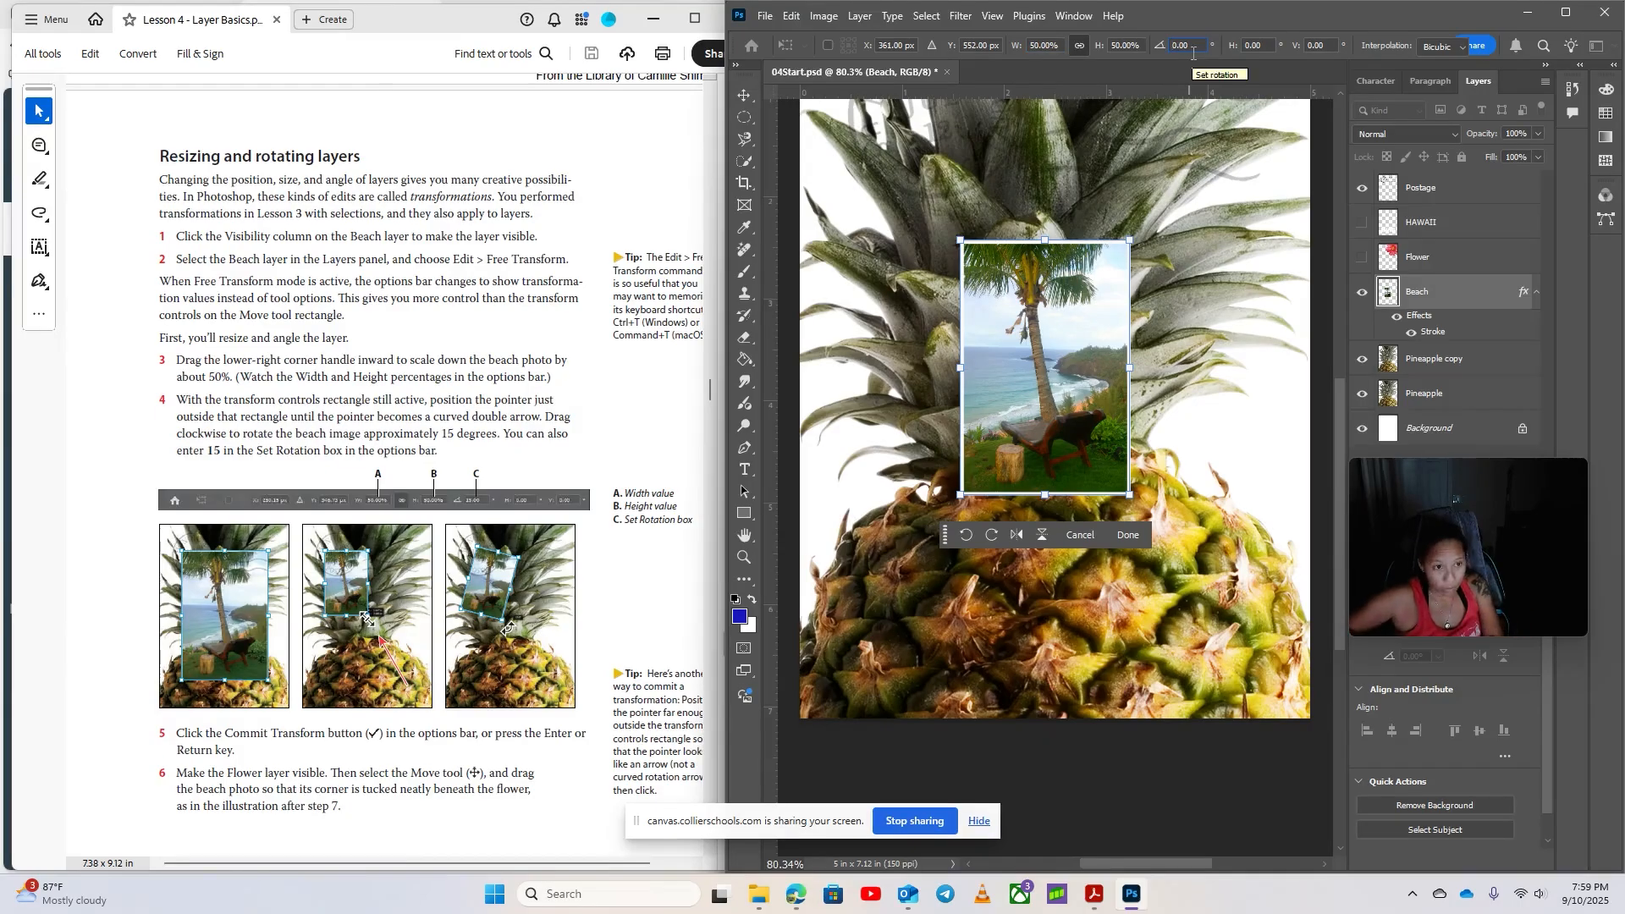
text(150)
key(Return)
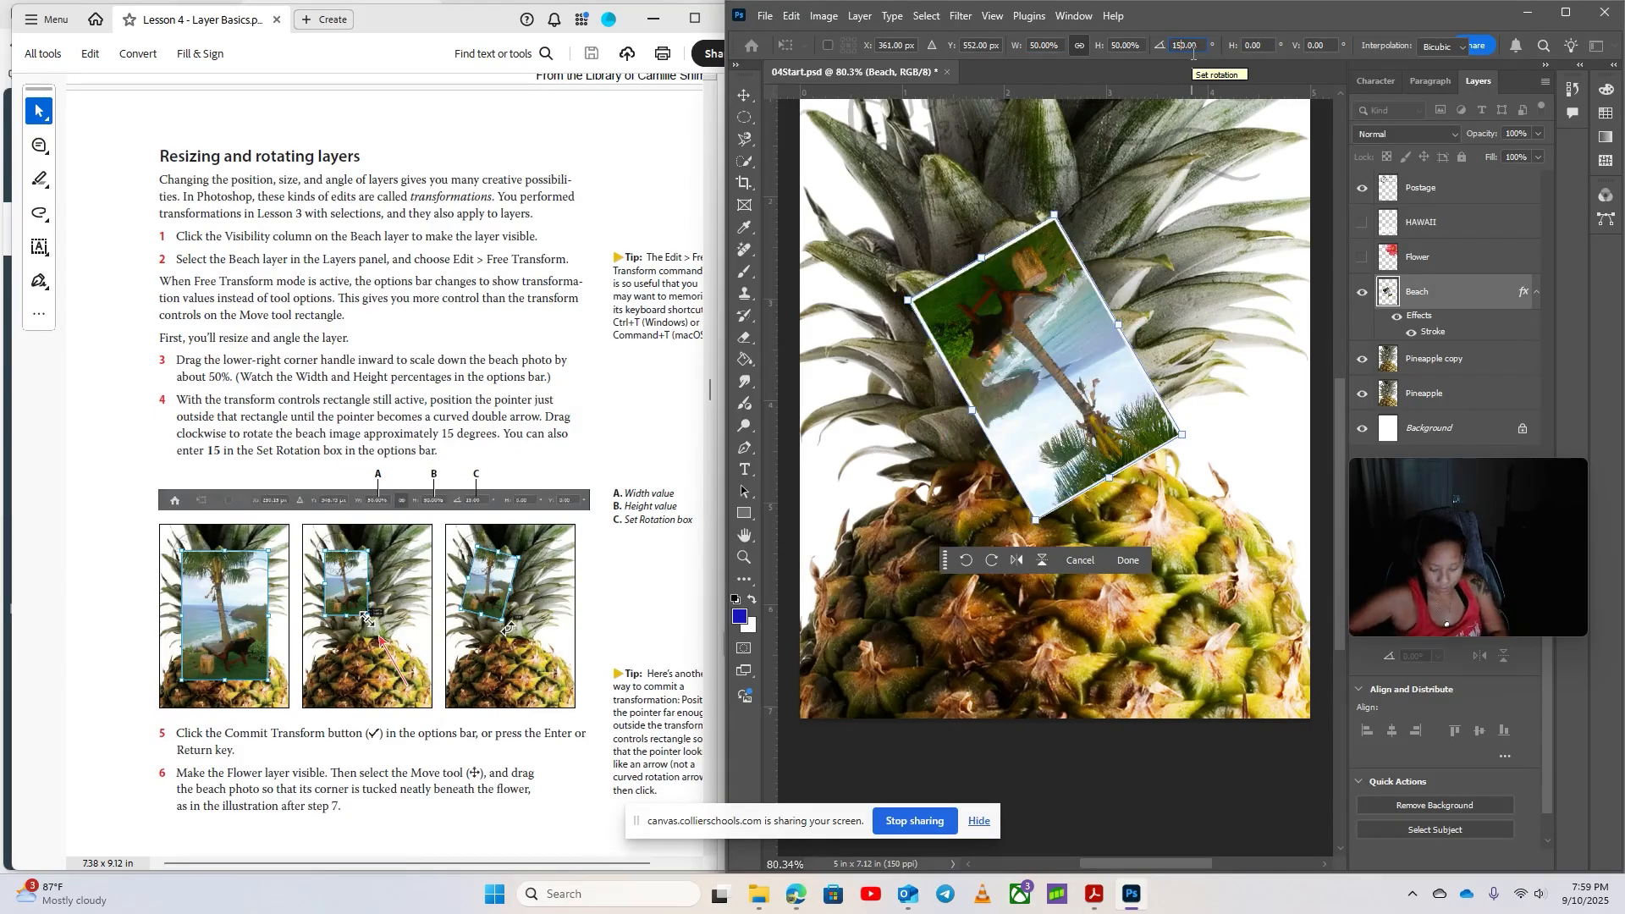
text(15)
key(Return)
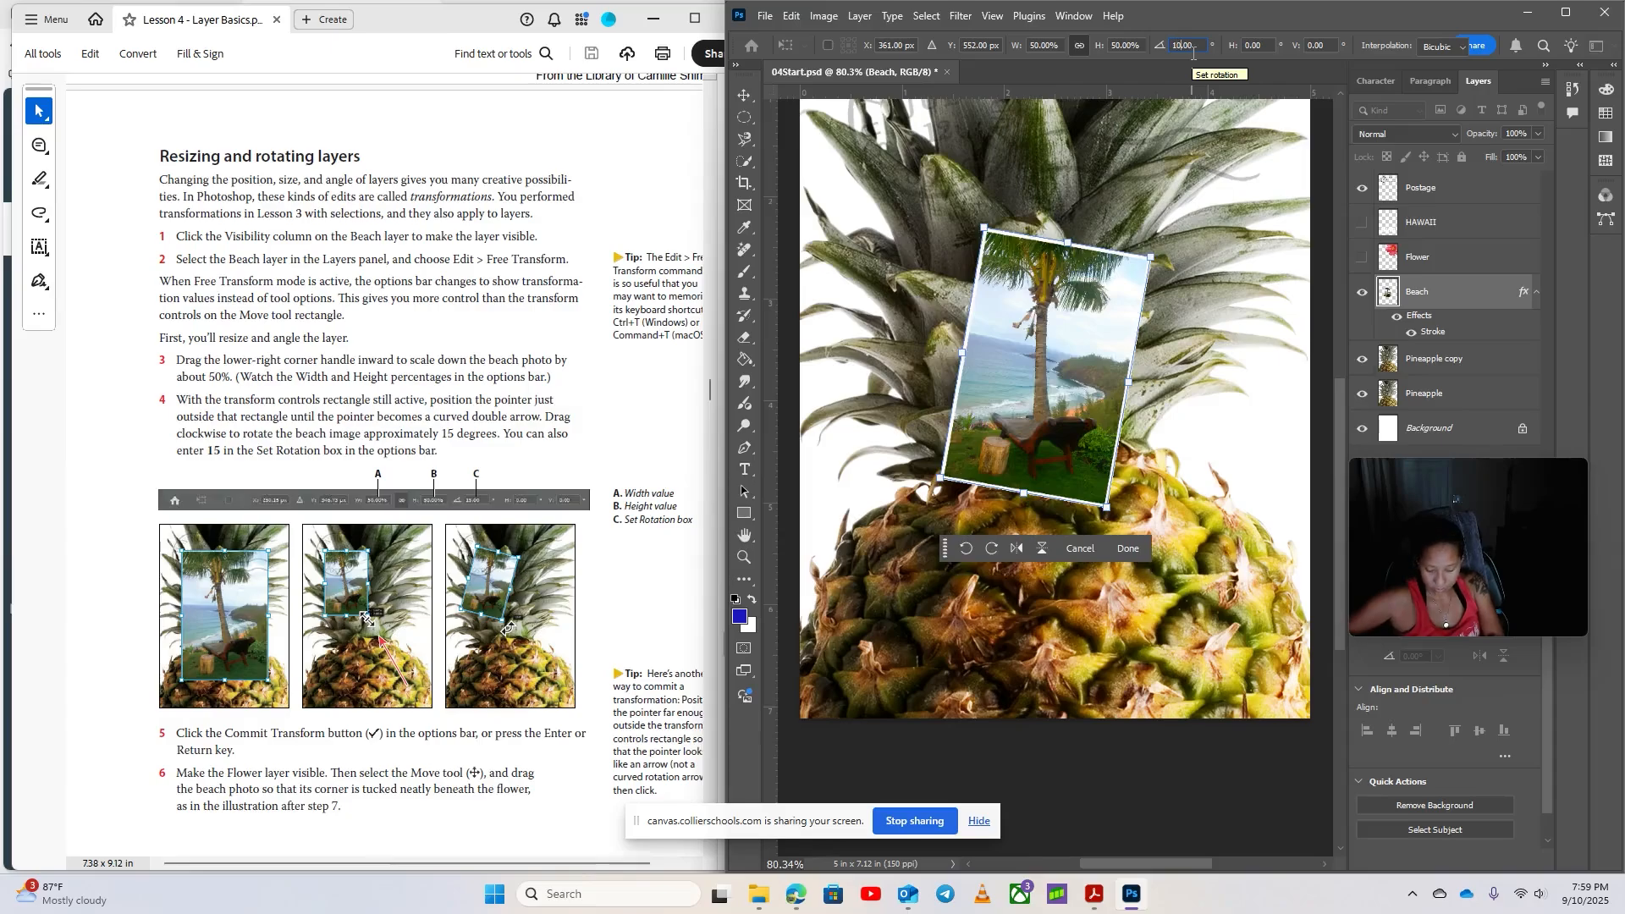
text(15)
key(Return)
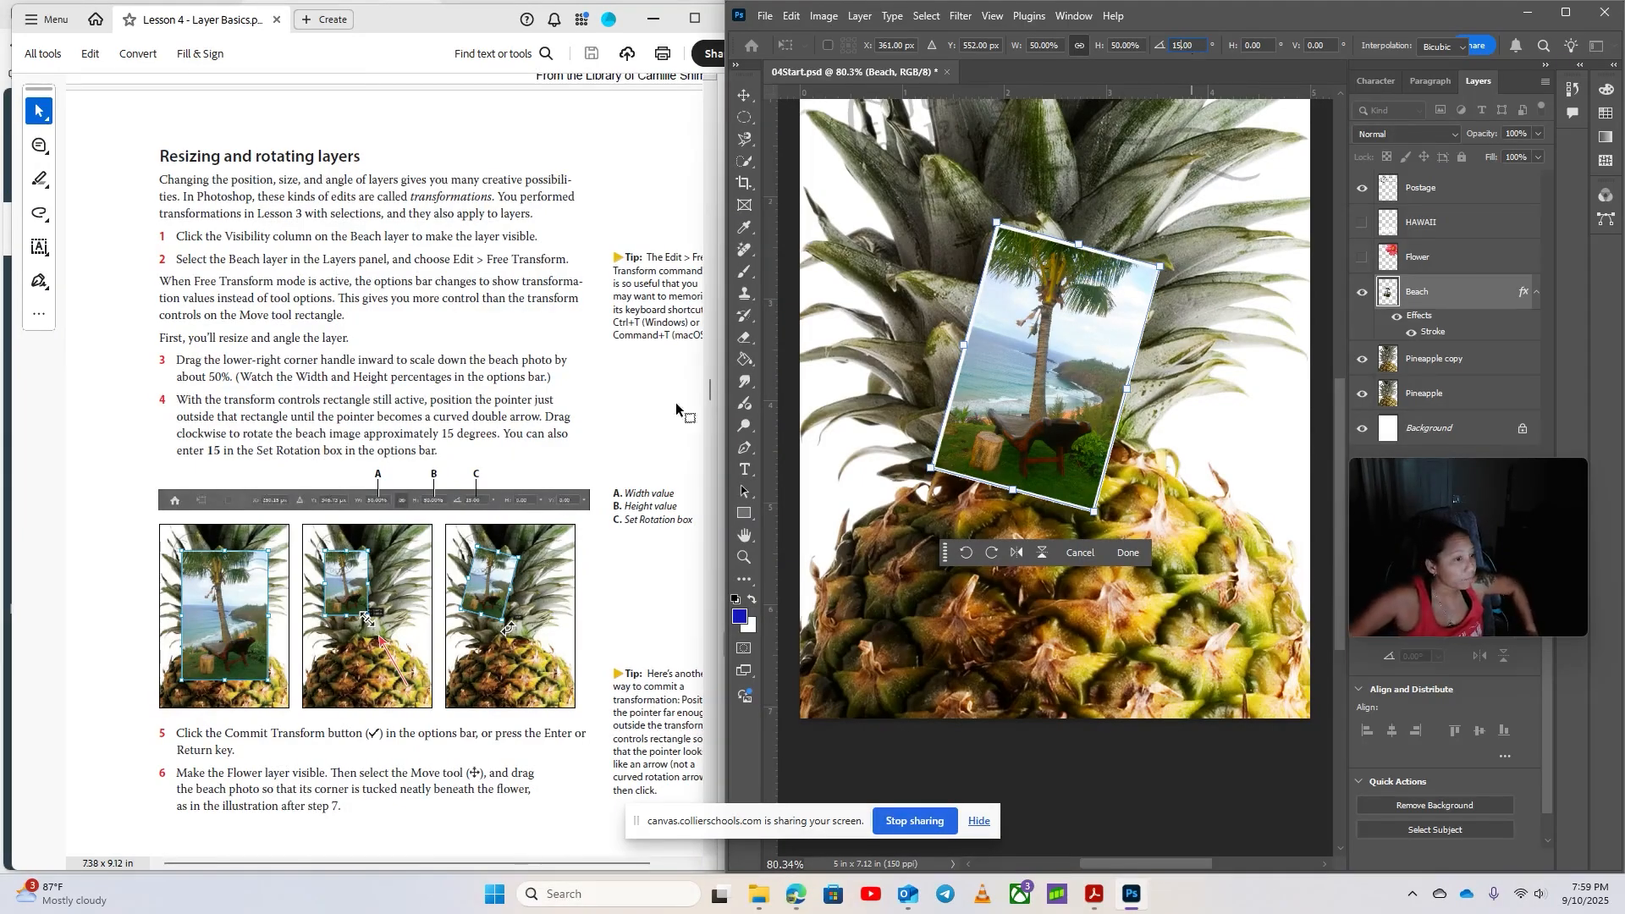
Widen the Photoshop window to commit the Beach transformation, and narrow it again to sit beside the PDF
scroll(268, 577, down, 3)
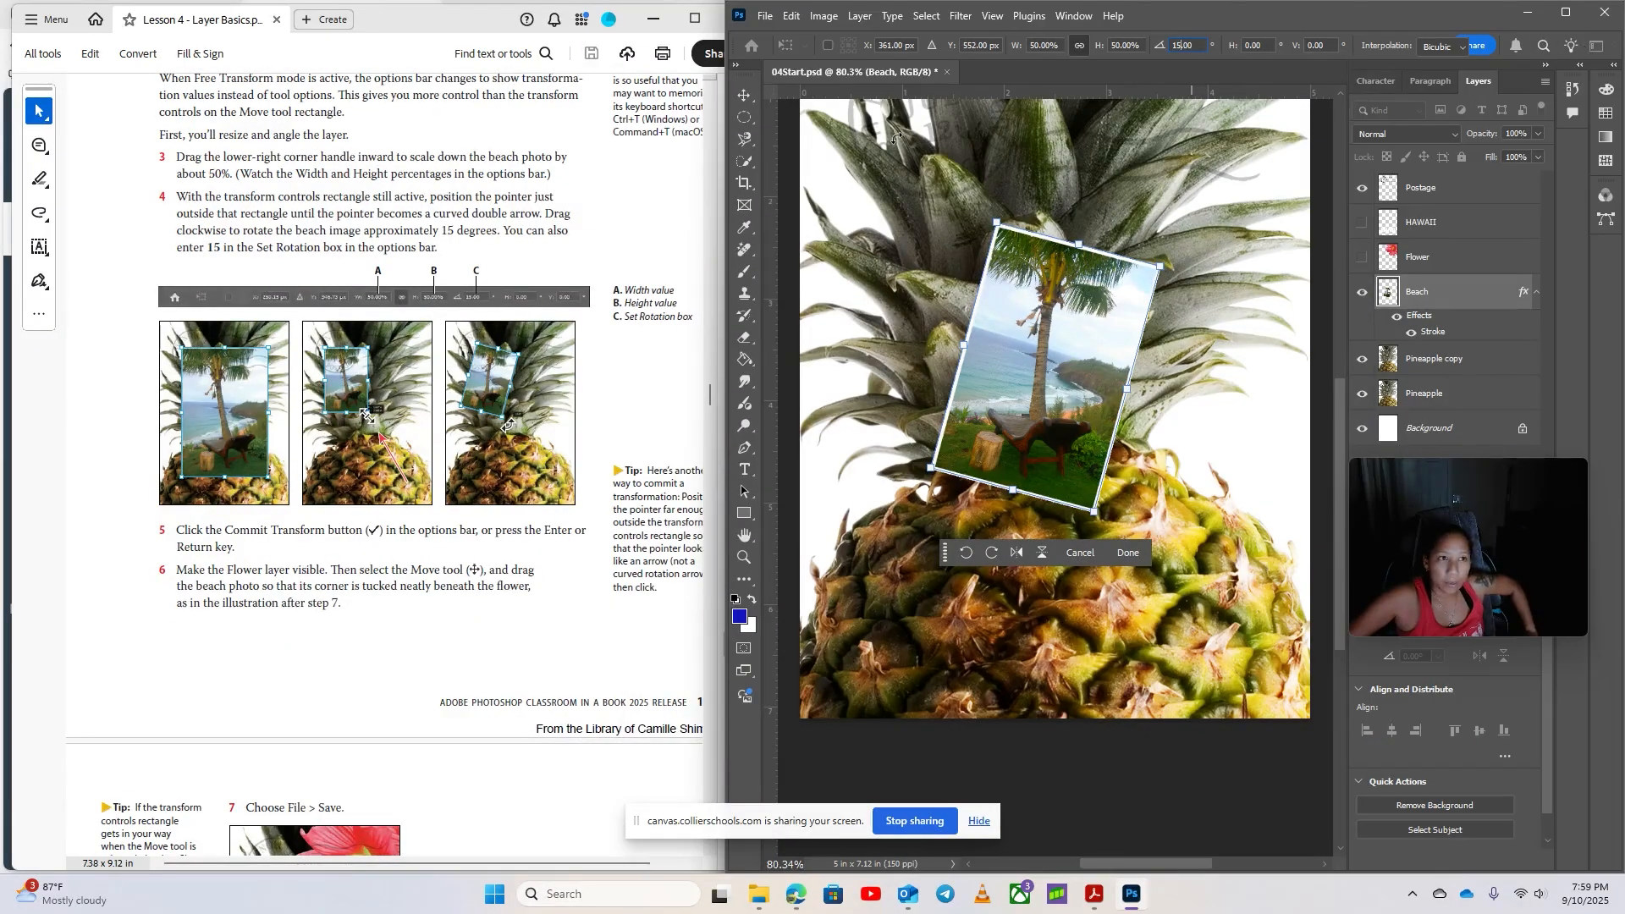
drag(726, 216, 357, 216)
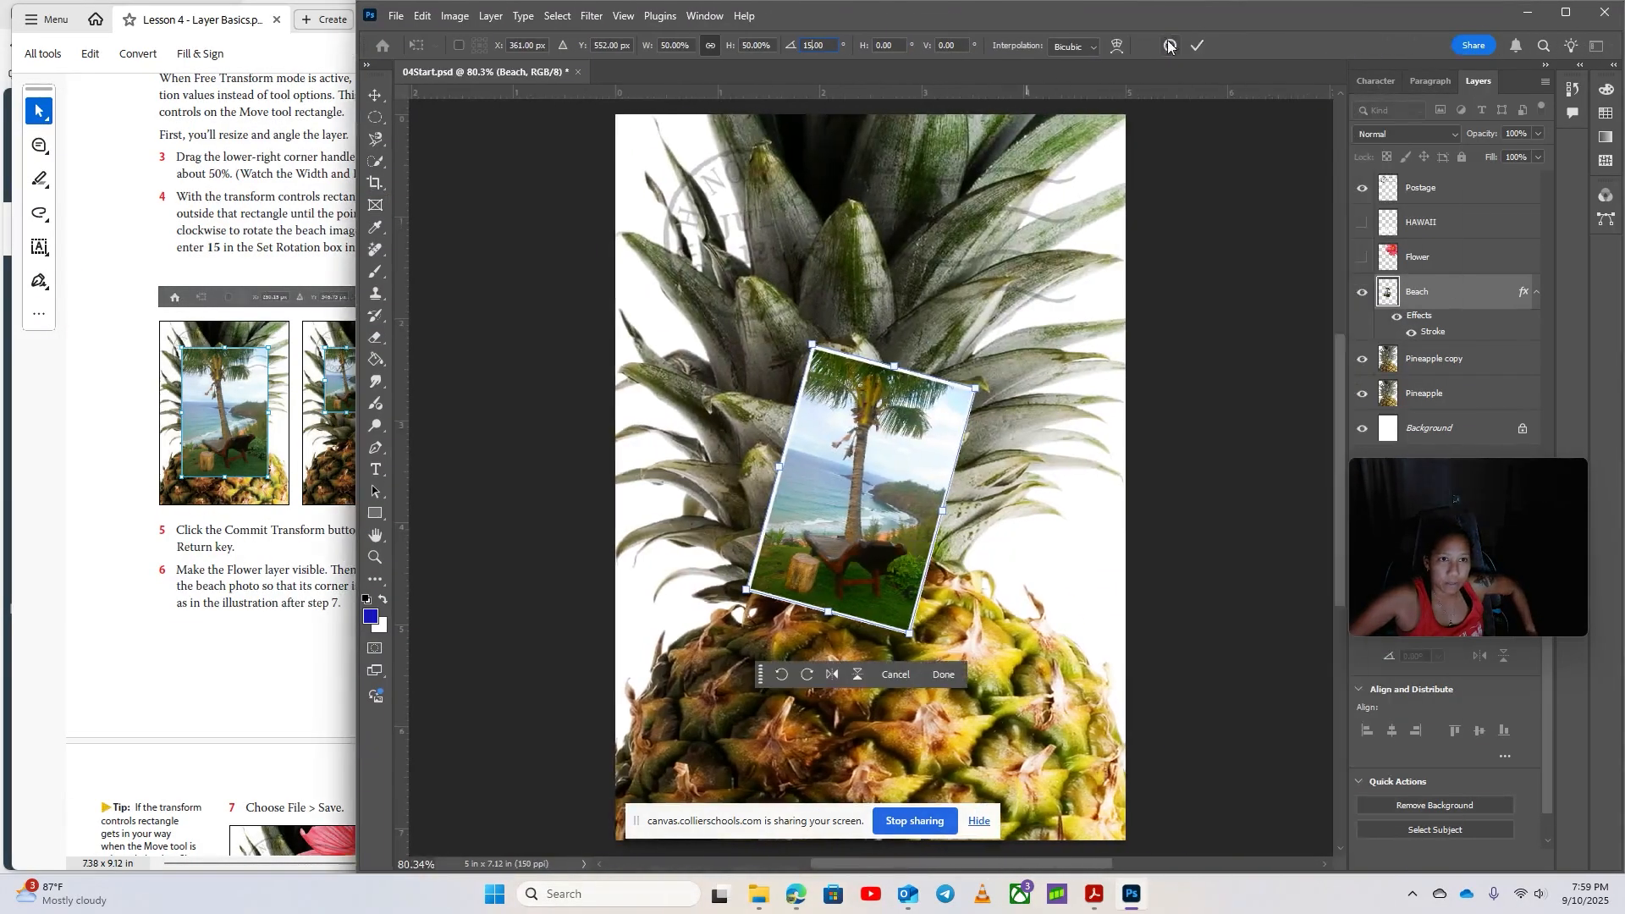
click(1197, 48)
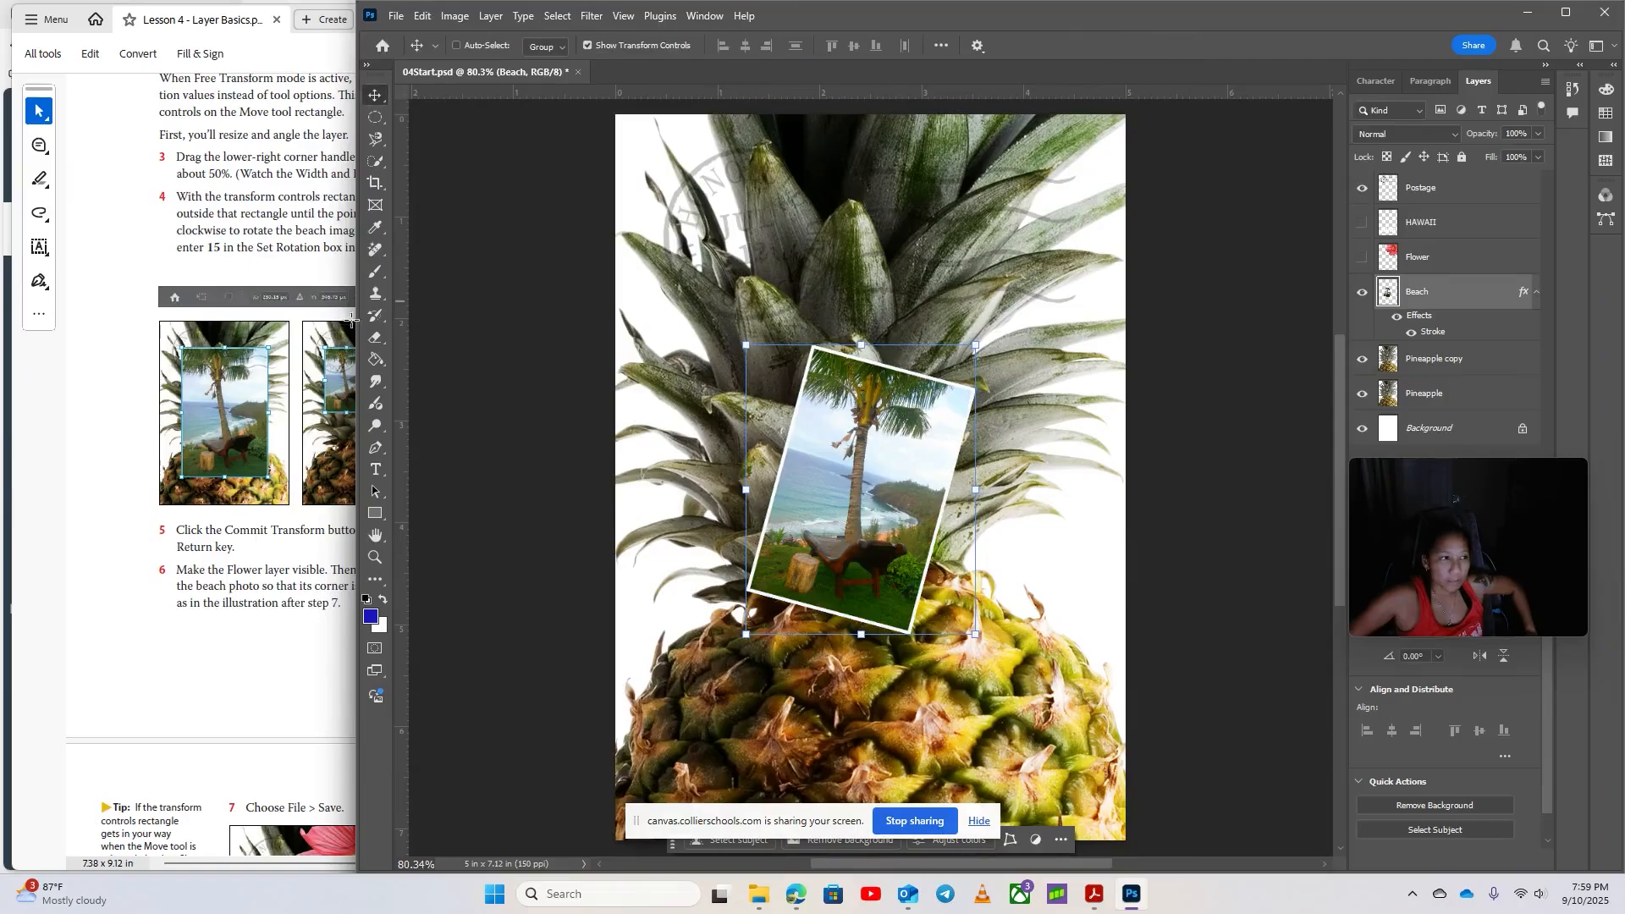
drag(353, 328, 684, 381)
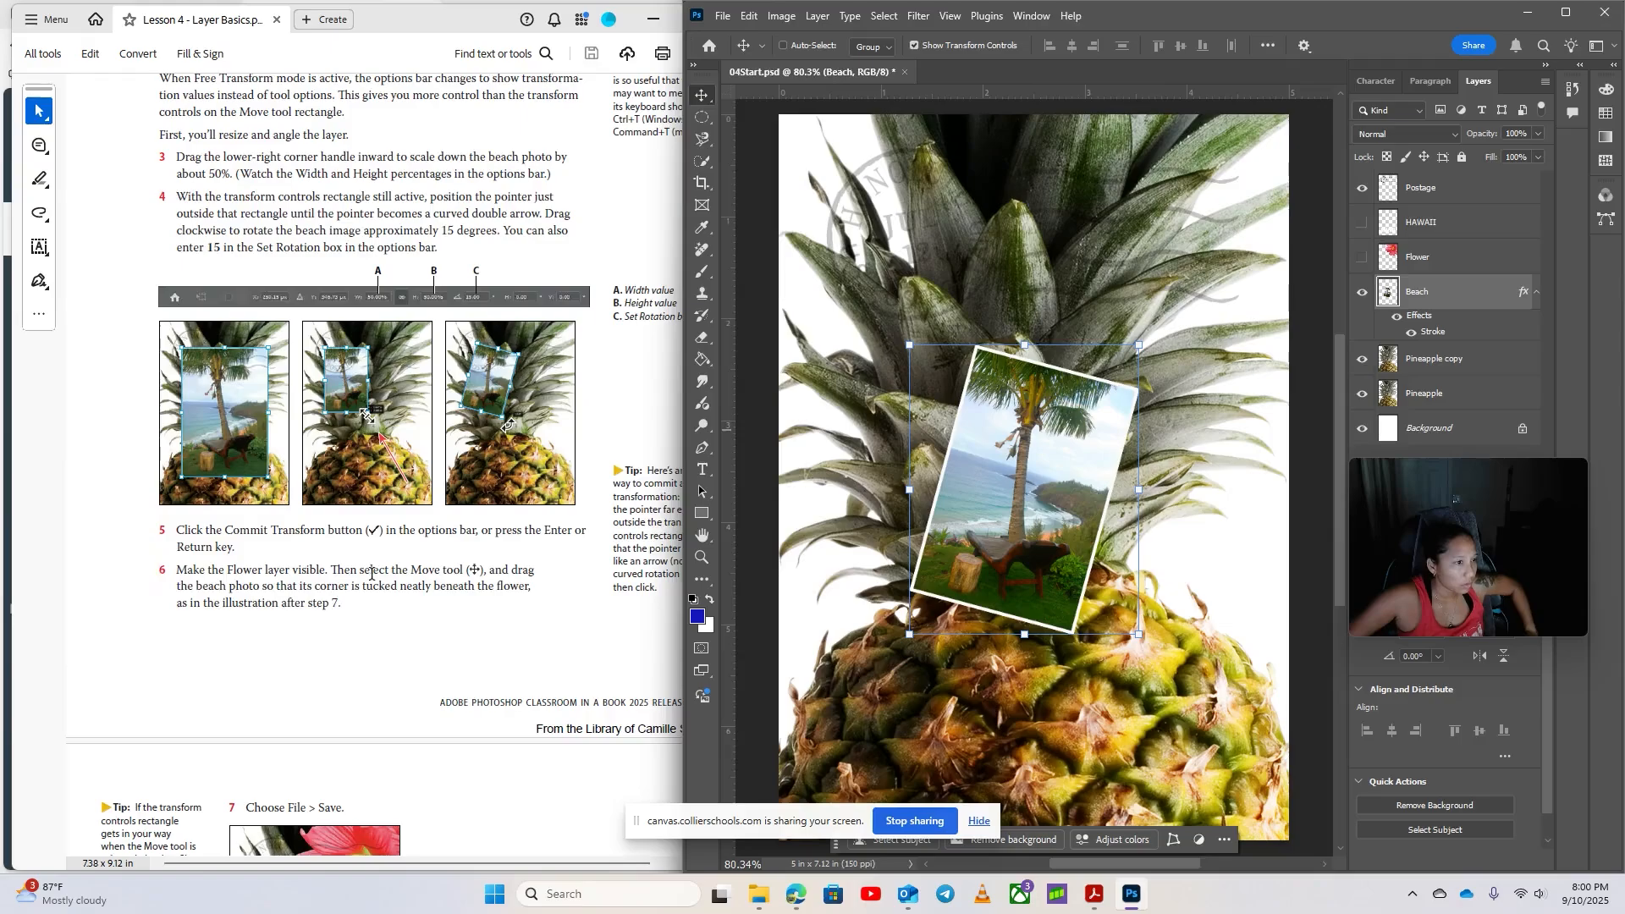
Make the Flower layer visible, as step 6 of the lesson asks
scroll(482, 552, down, 2)
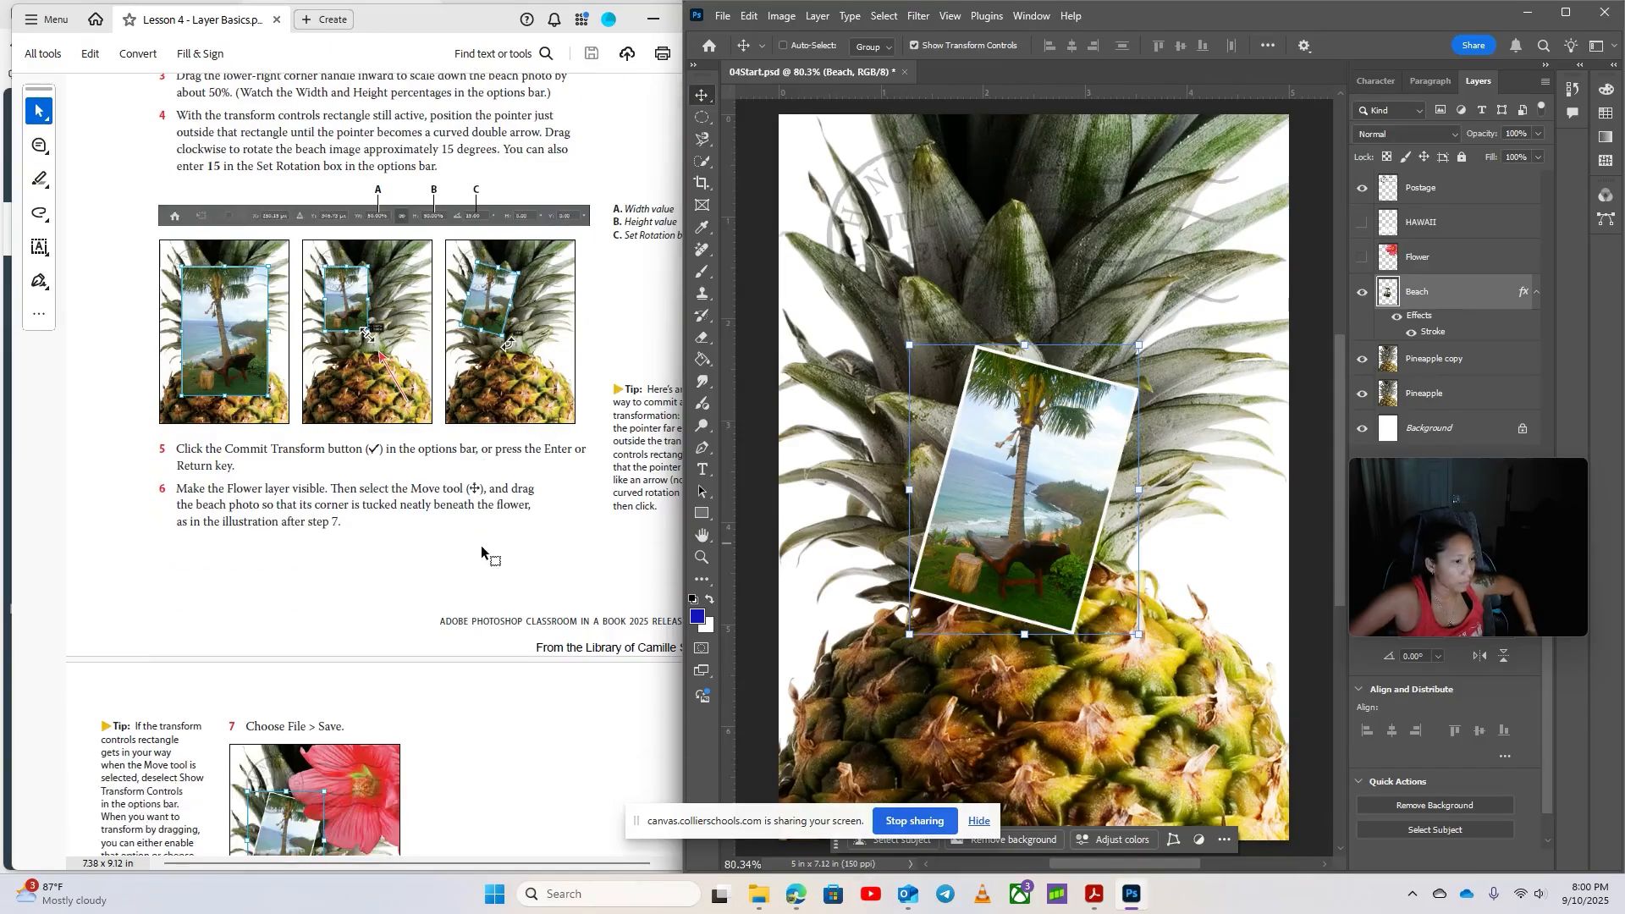
scroll(481, 552, down, 1)
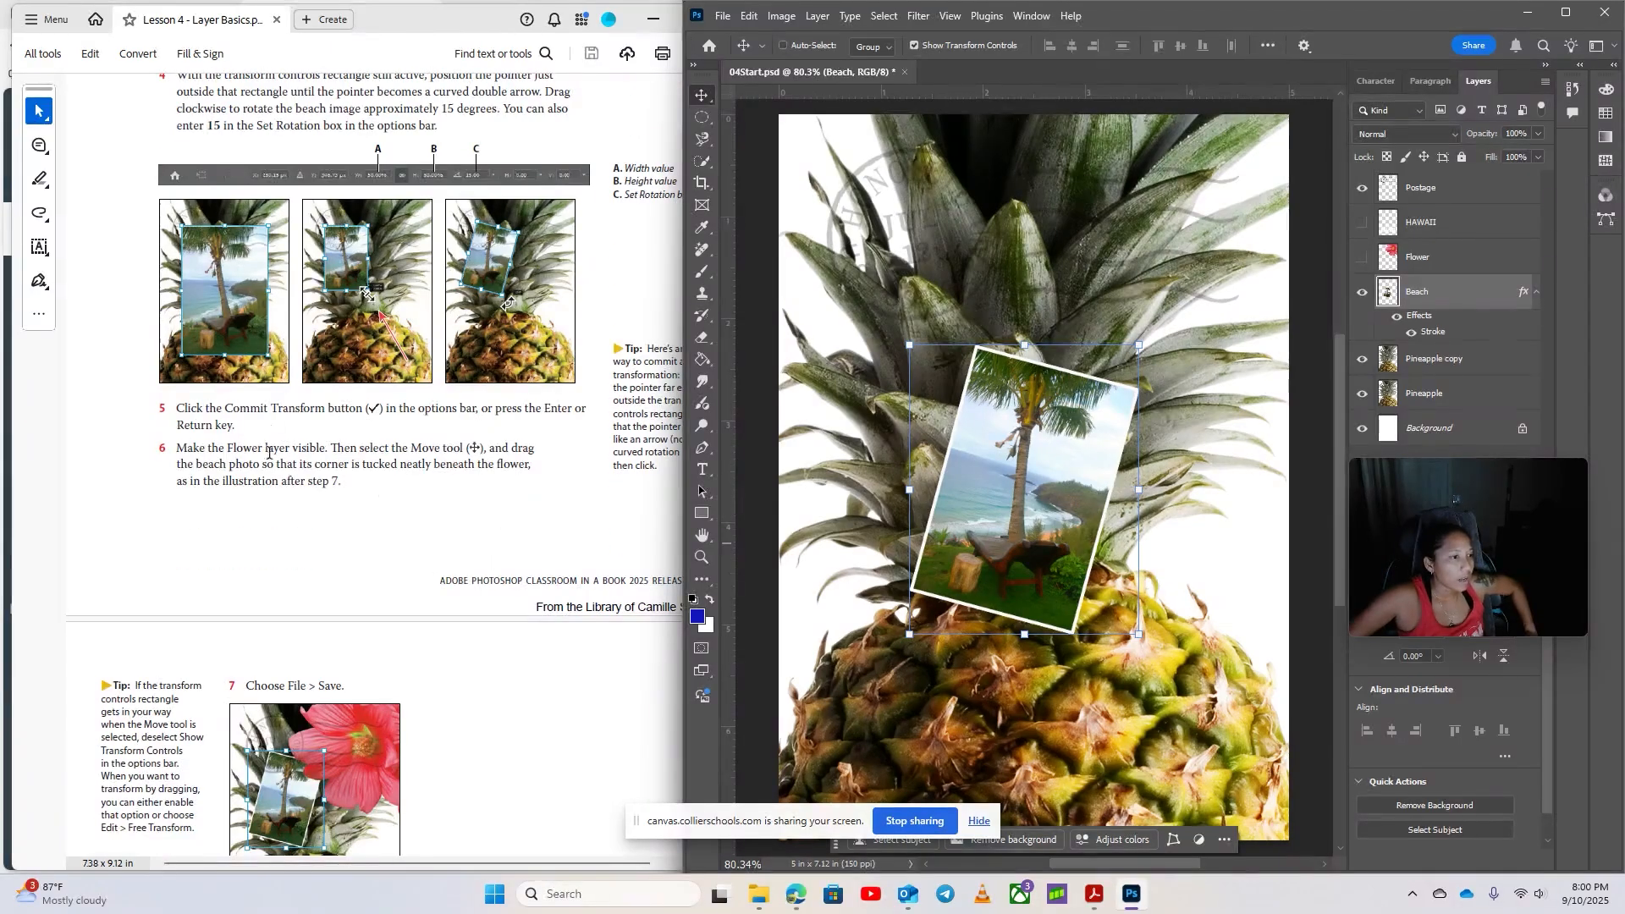
click(1362, 257)
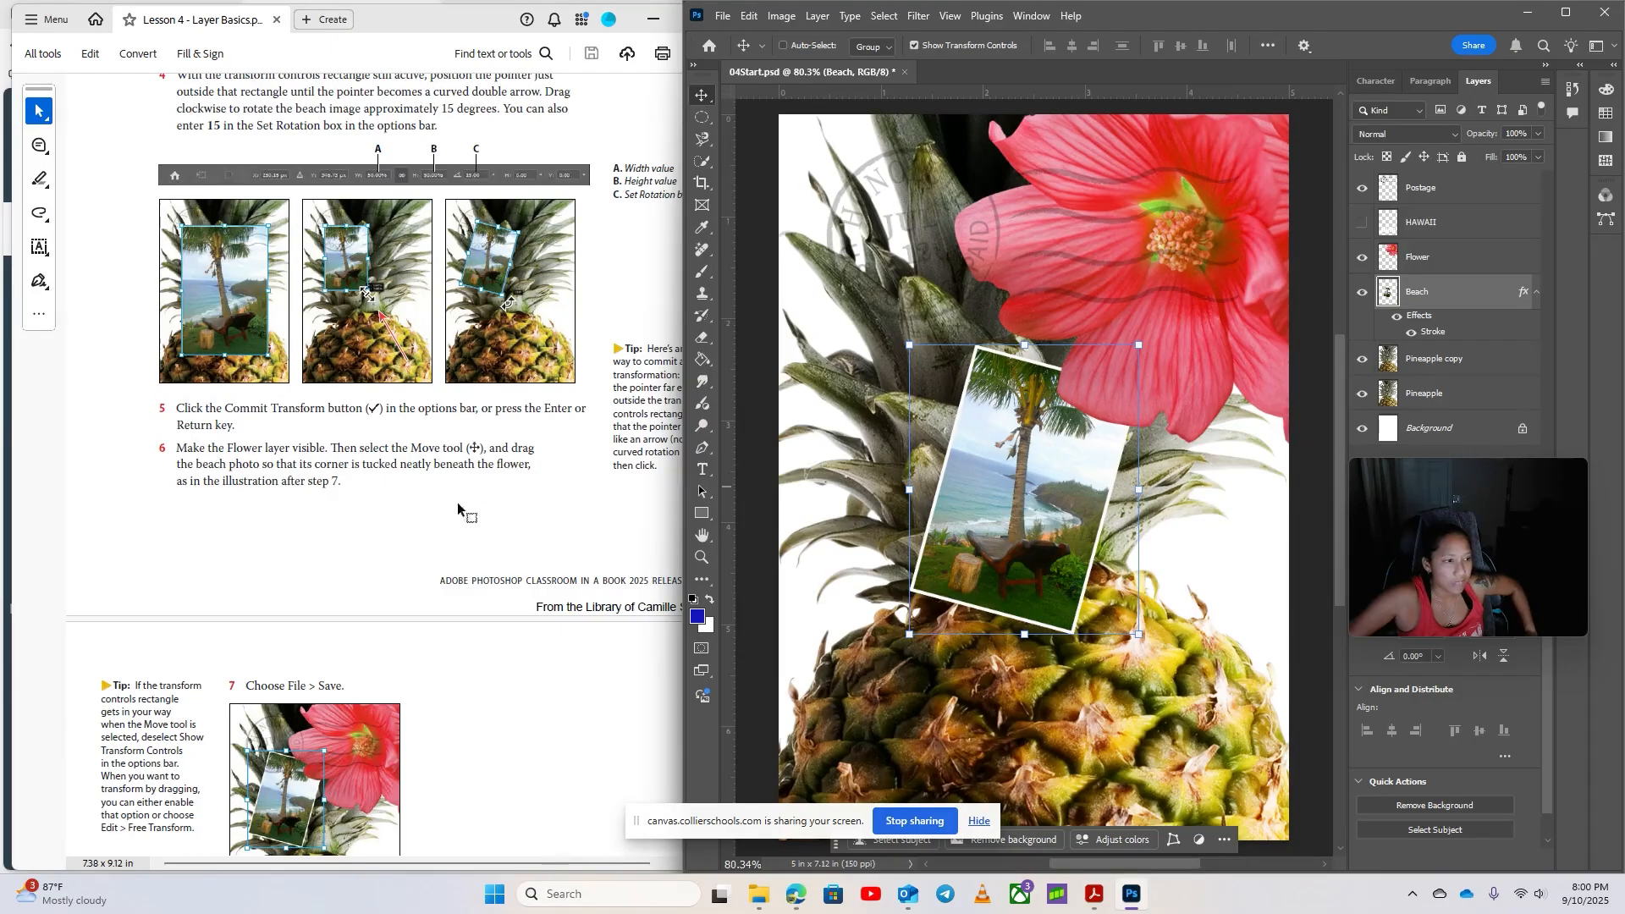
Move the beach photo so its upper corner is tucked beneath the flower, matching the lesson illustration, and save 04Start.psd
scroll(458, 507, down, 5)
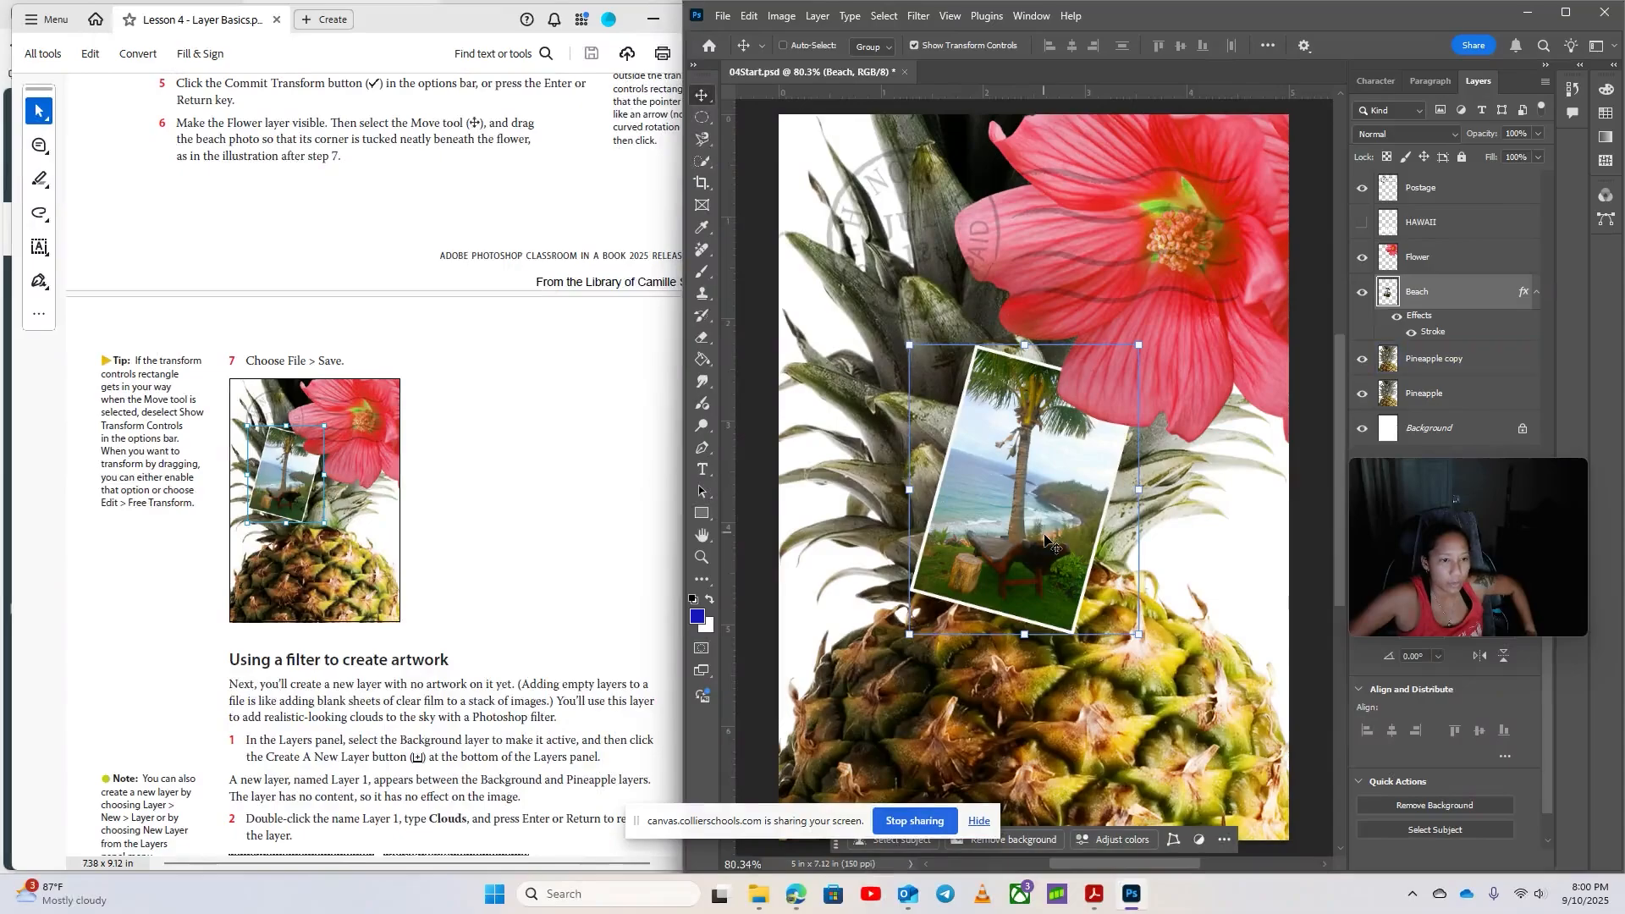
drag(1045, 535, 949, 449)
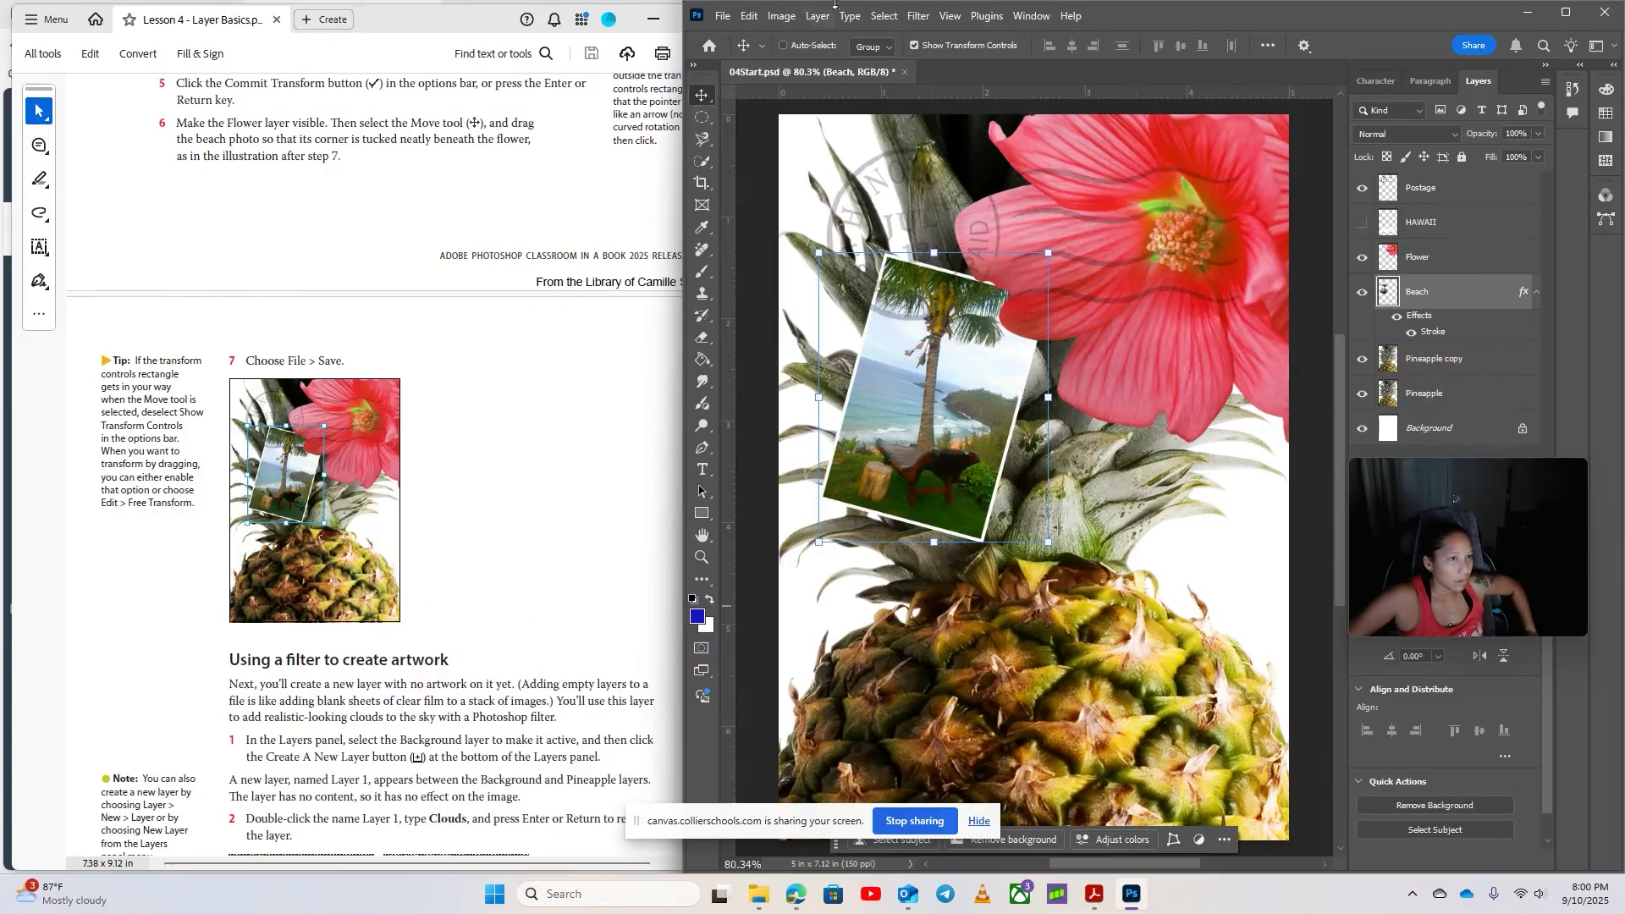
click(723, 15)
click(753, 205)
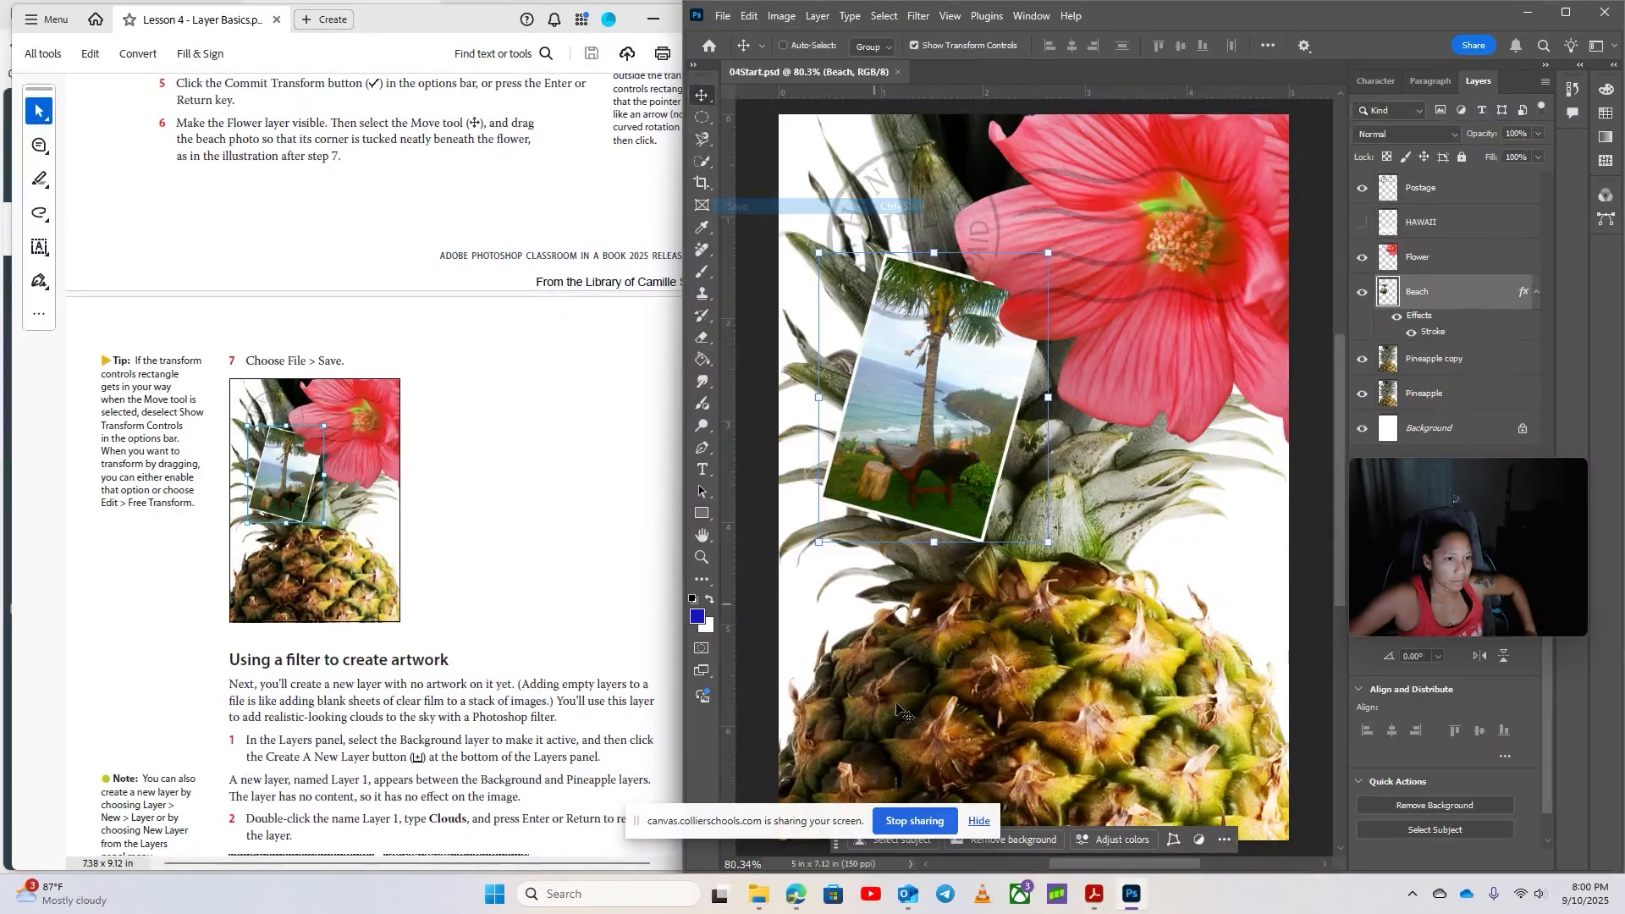
Following step 1 of Using a filter to create artwork, select the Background layer and create a new empty layer above it
scroll(297, 396, down, 4)
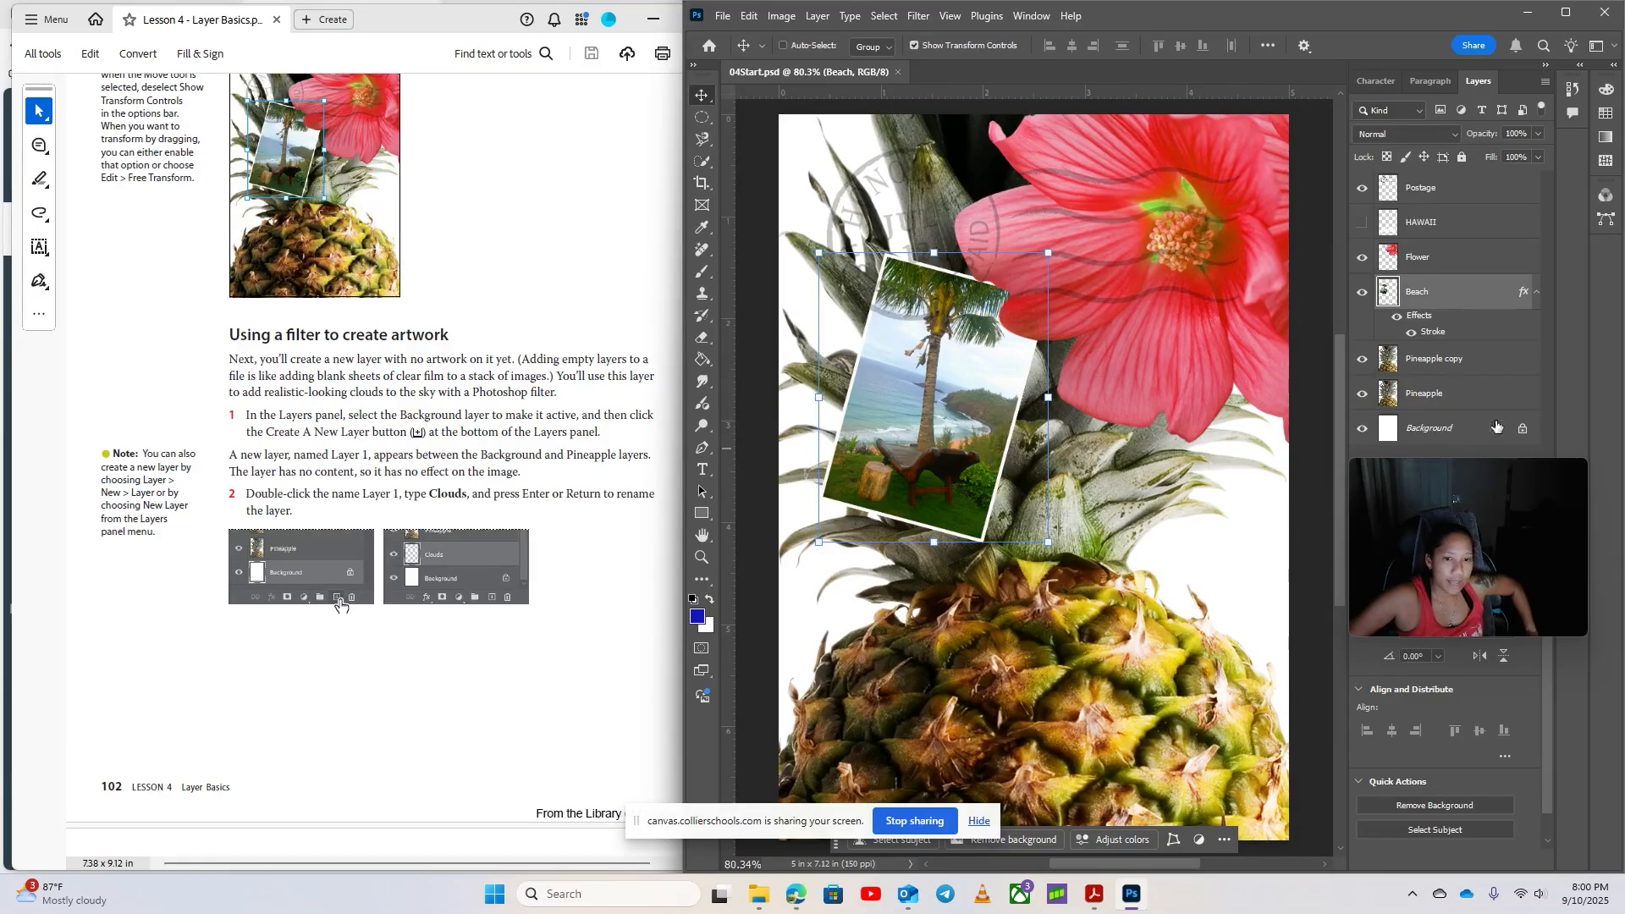
click(1450, 430)
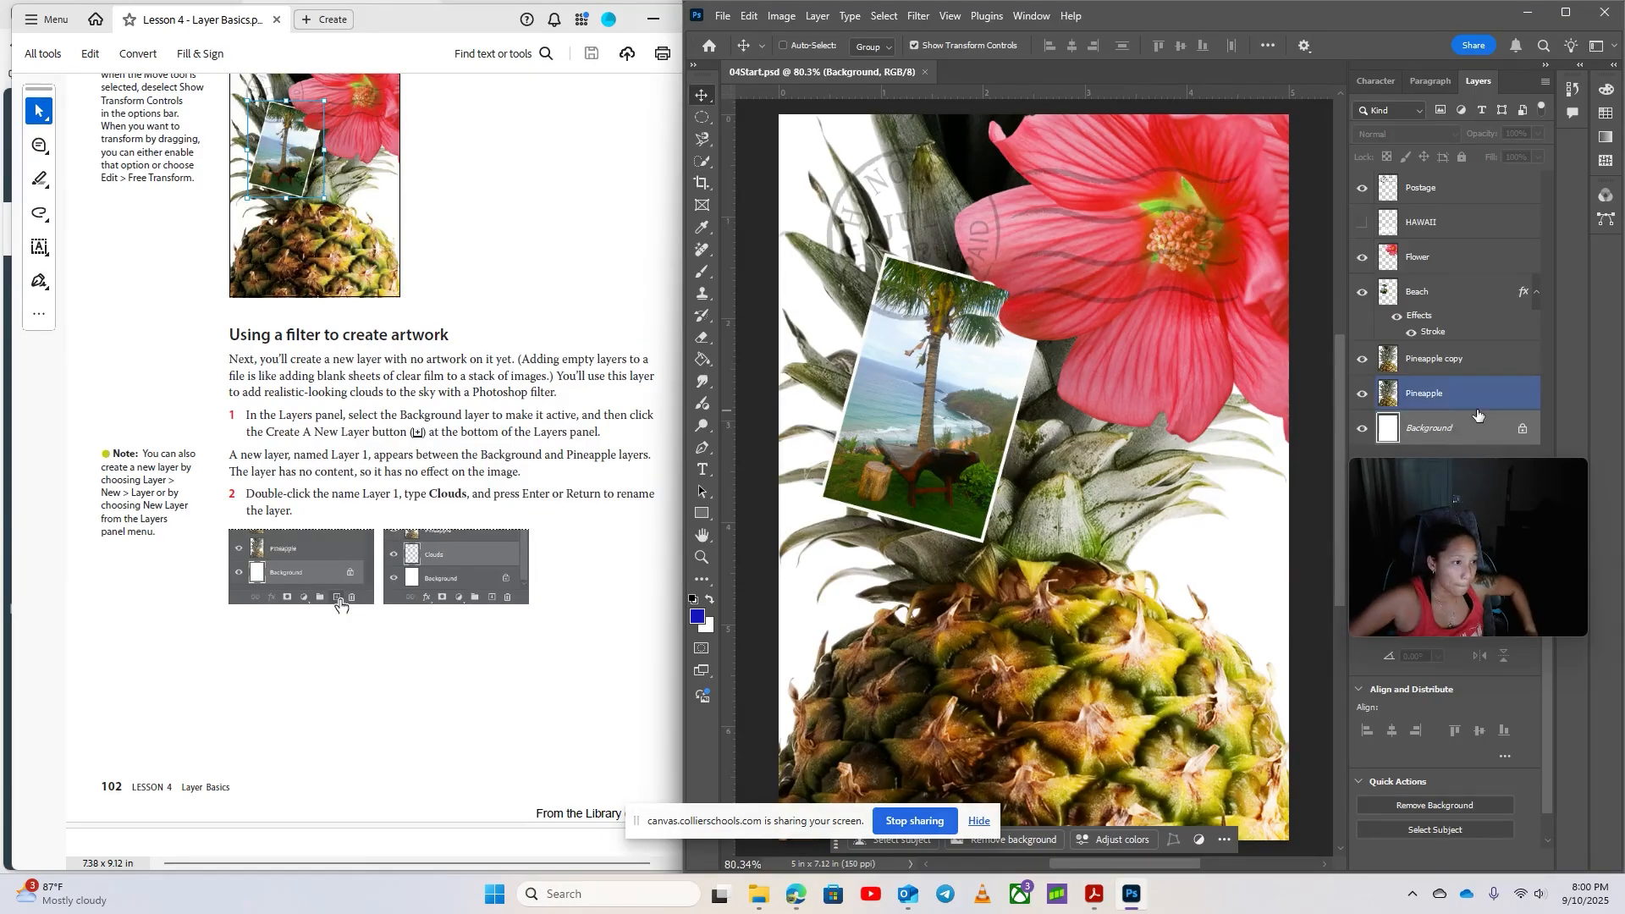
drag(1505, 472, 1224, 479)
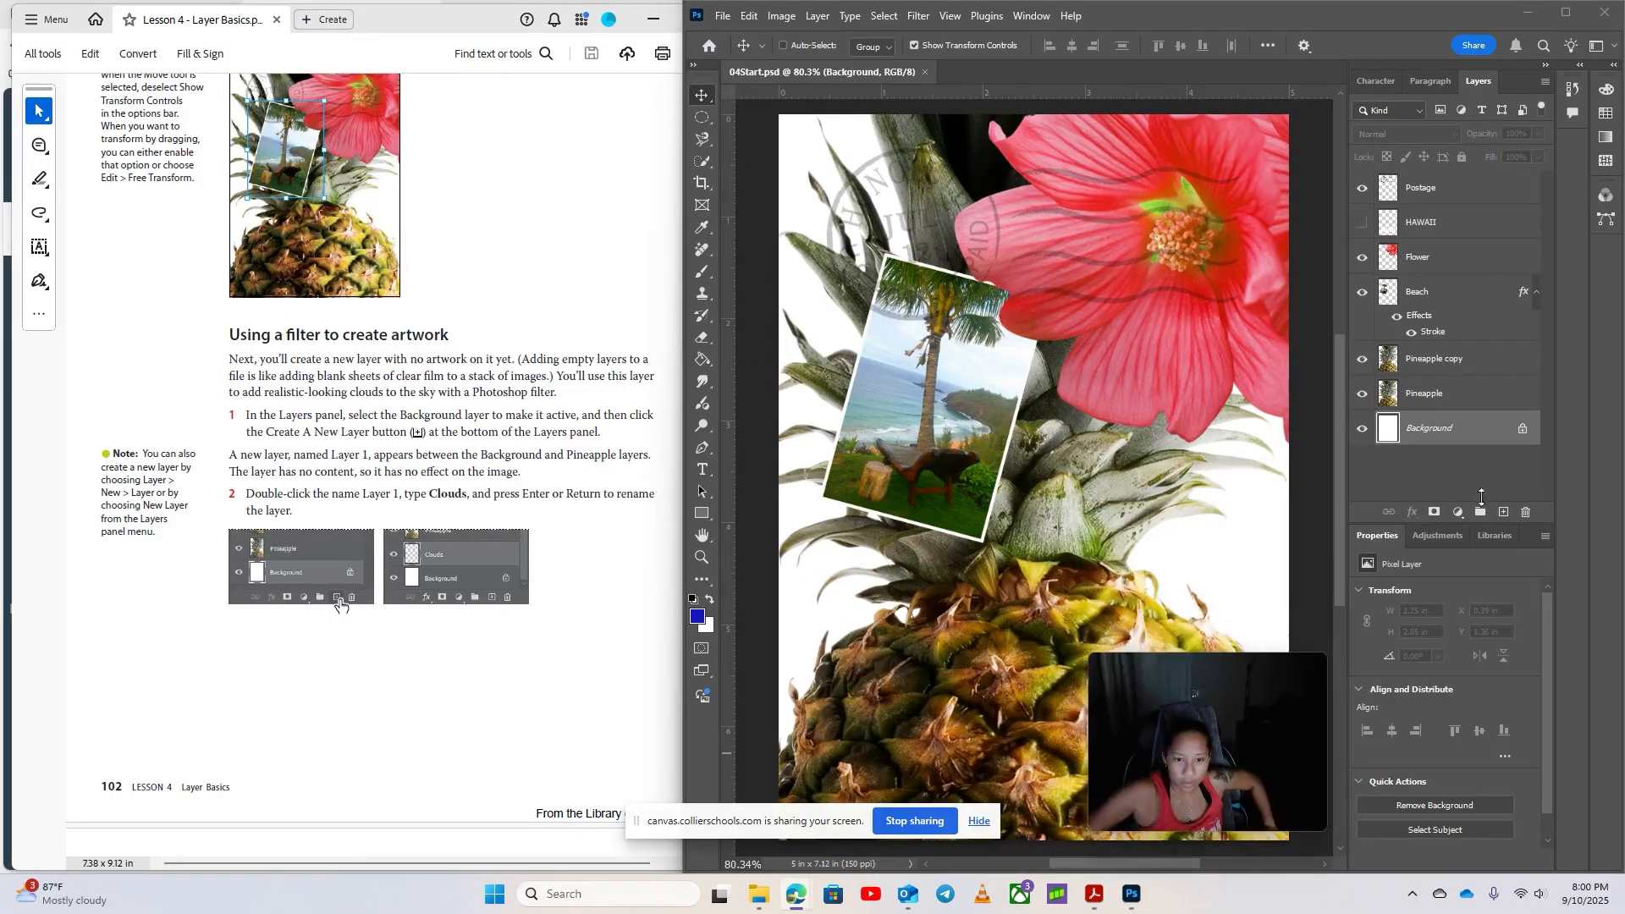
click(1462, 450)
click(1431, 394)
click(1449, 430)
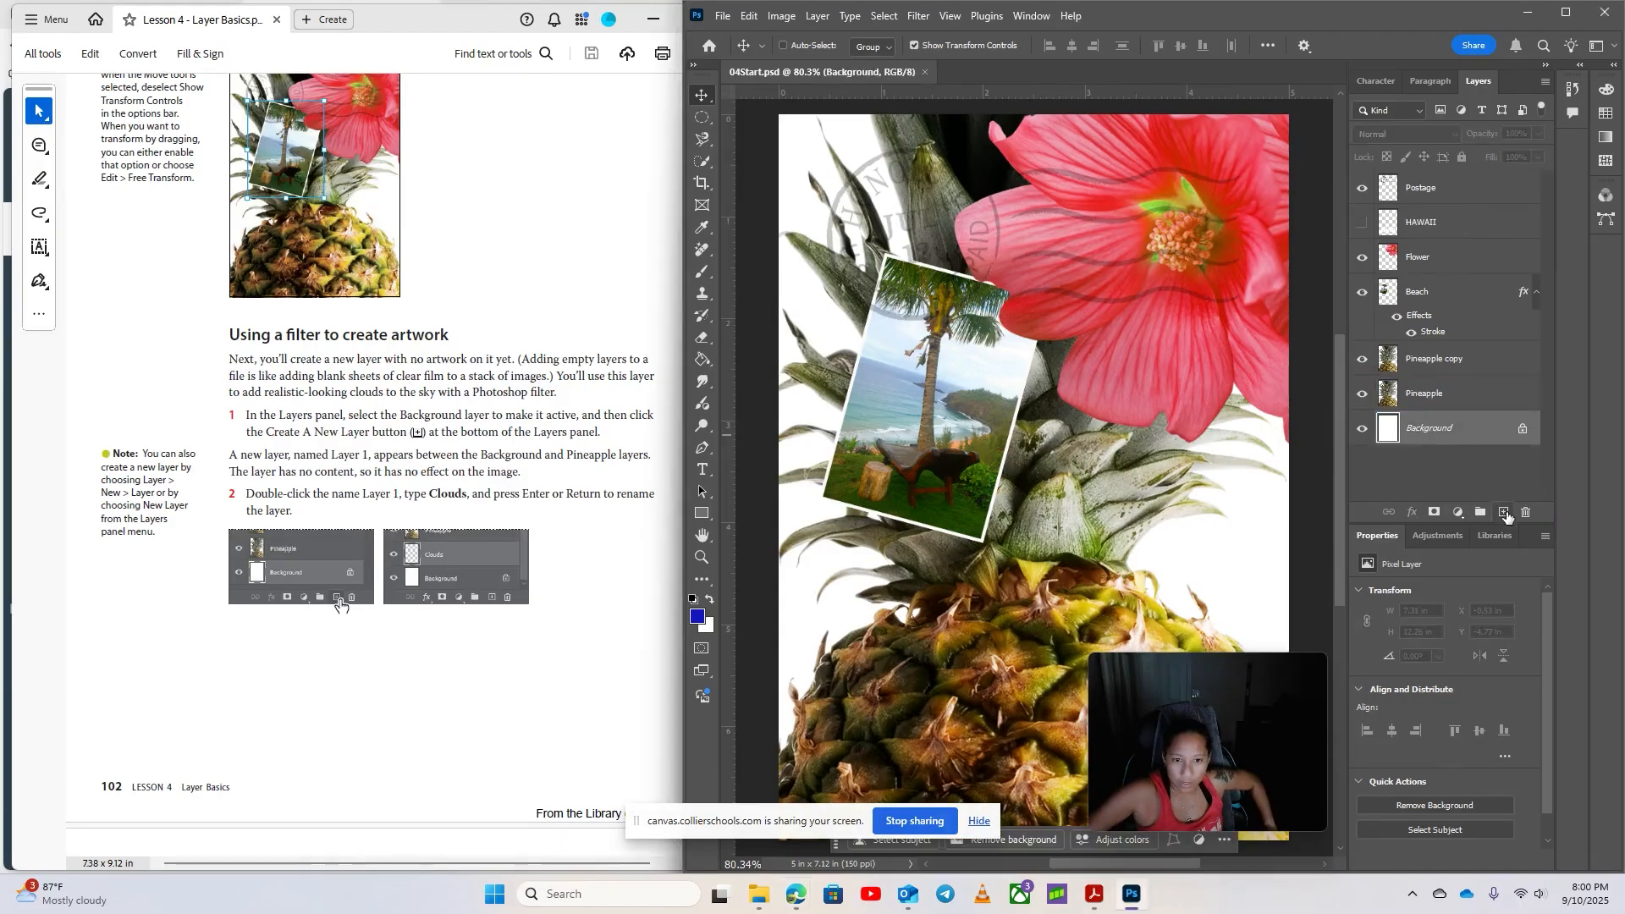
click(1505, 514)
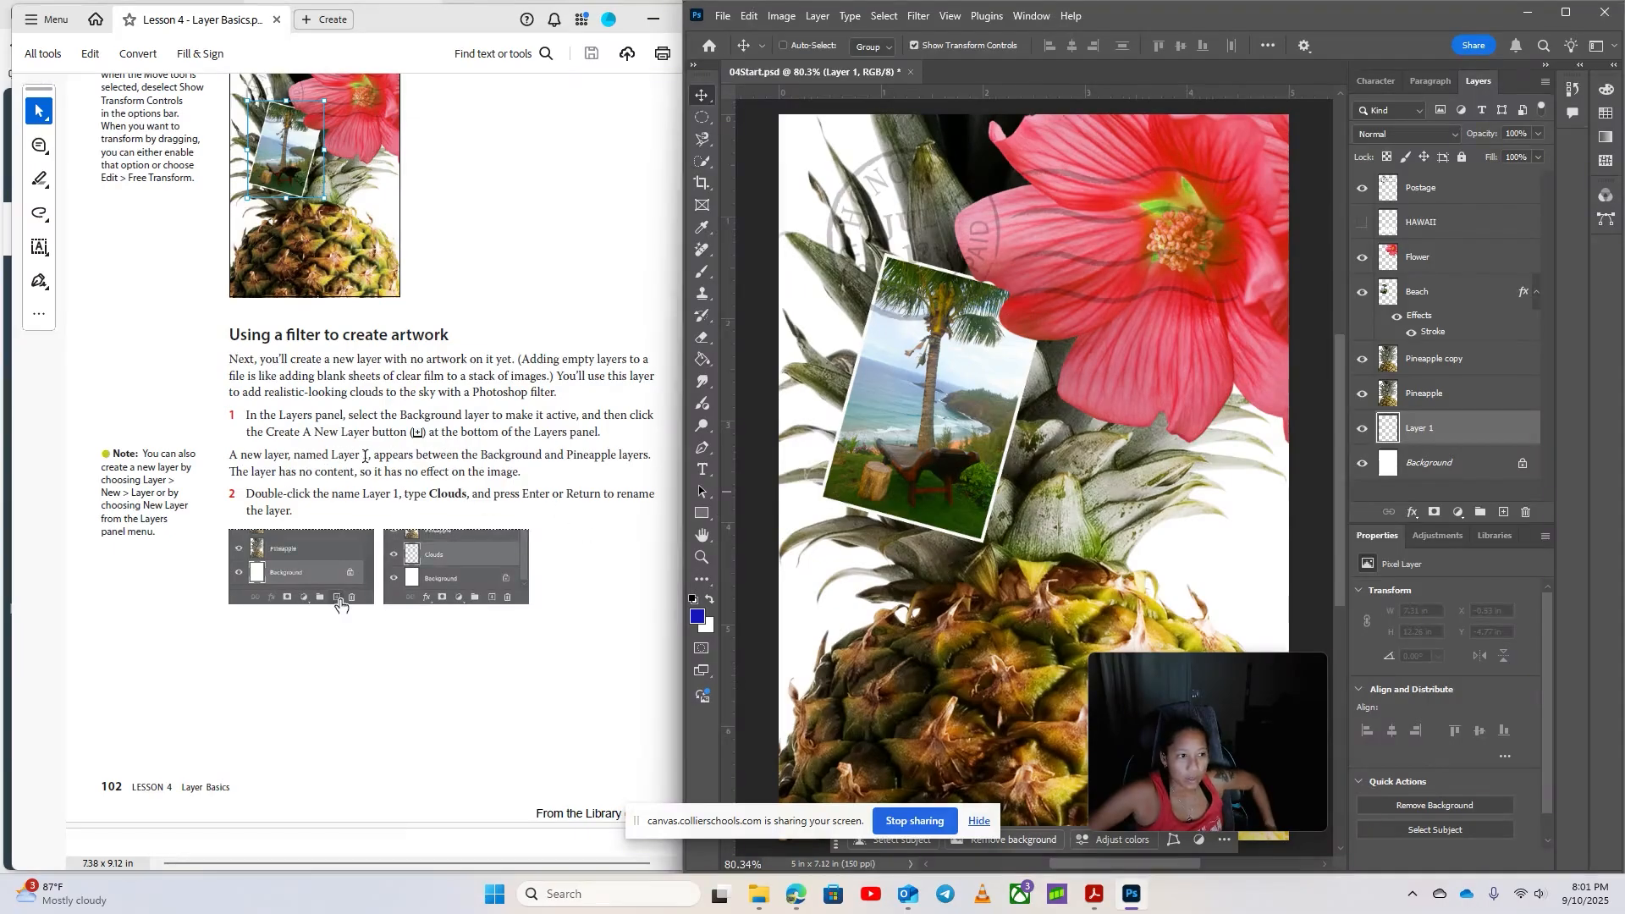
Rename the new empty layer Clouds
scroll(513, 465, down, 2)
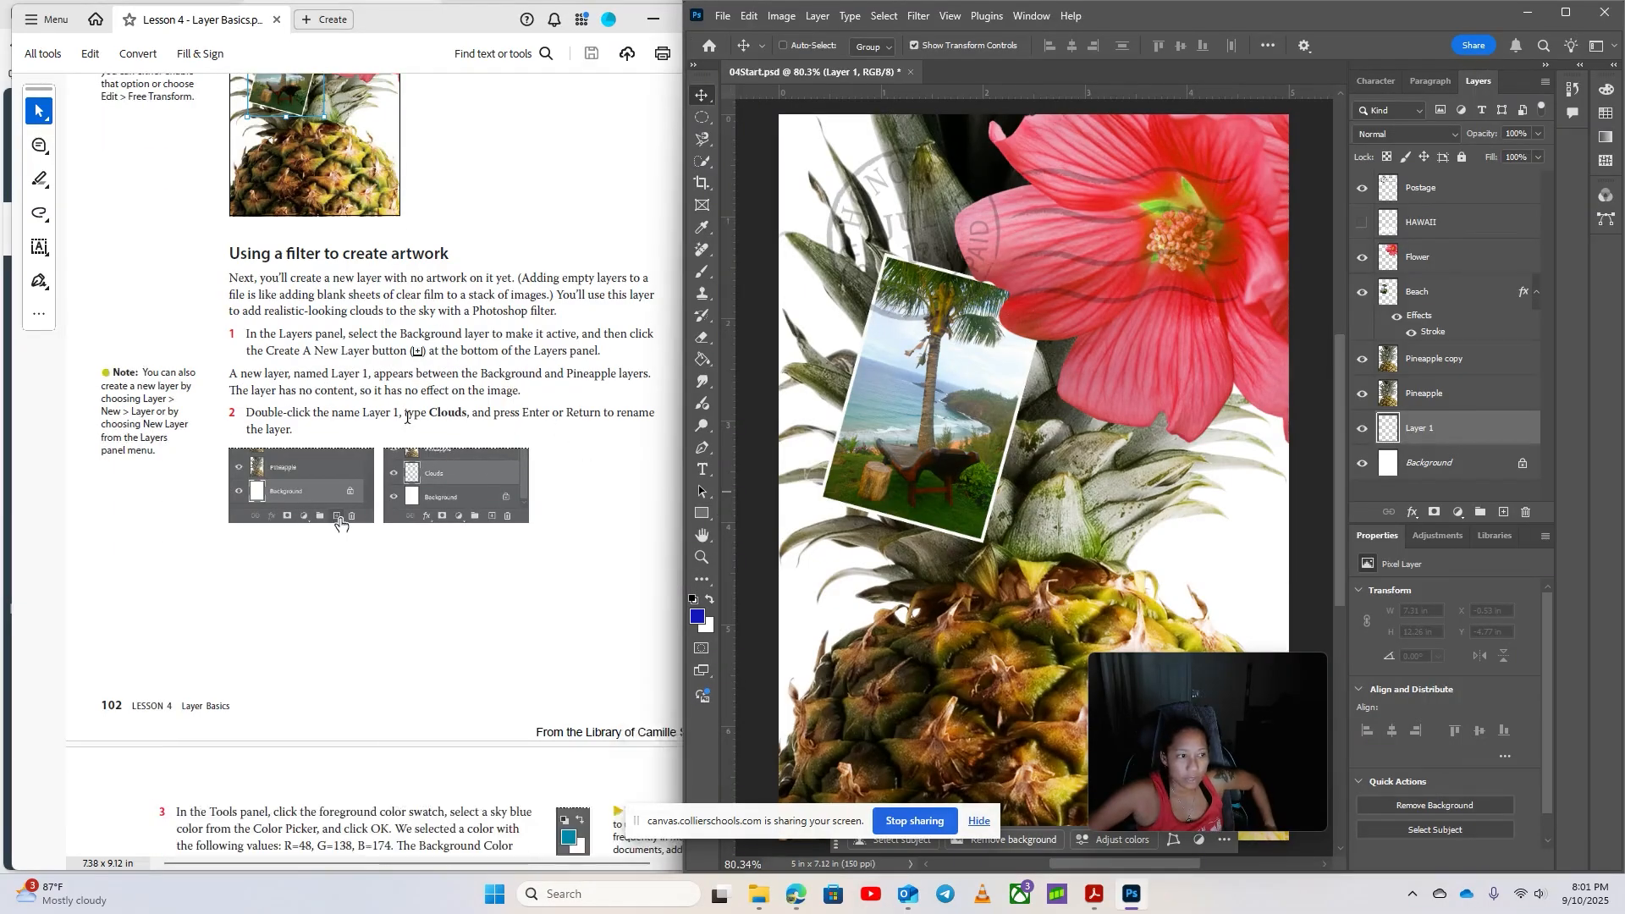
double_click(1439, 427)
text(Clouds)
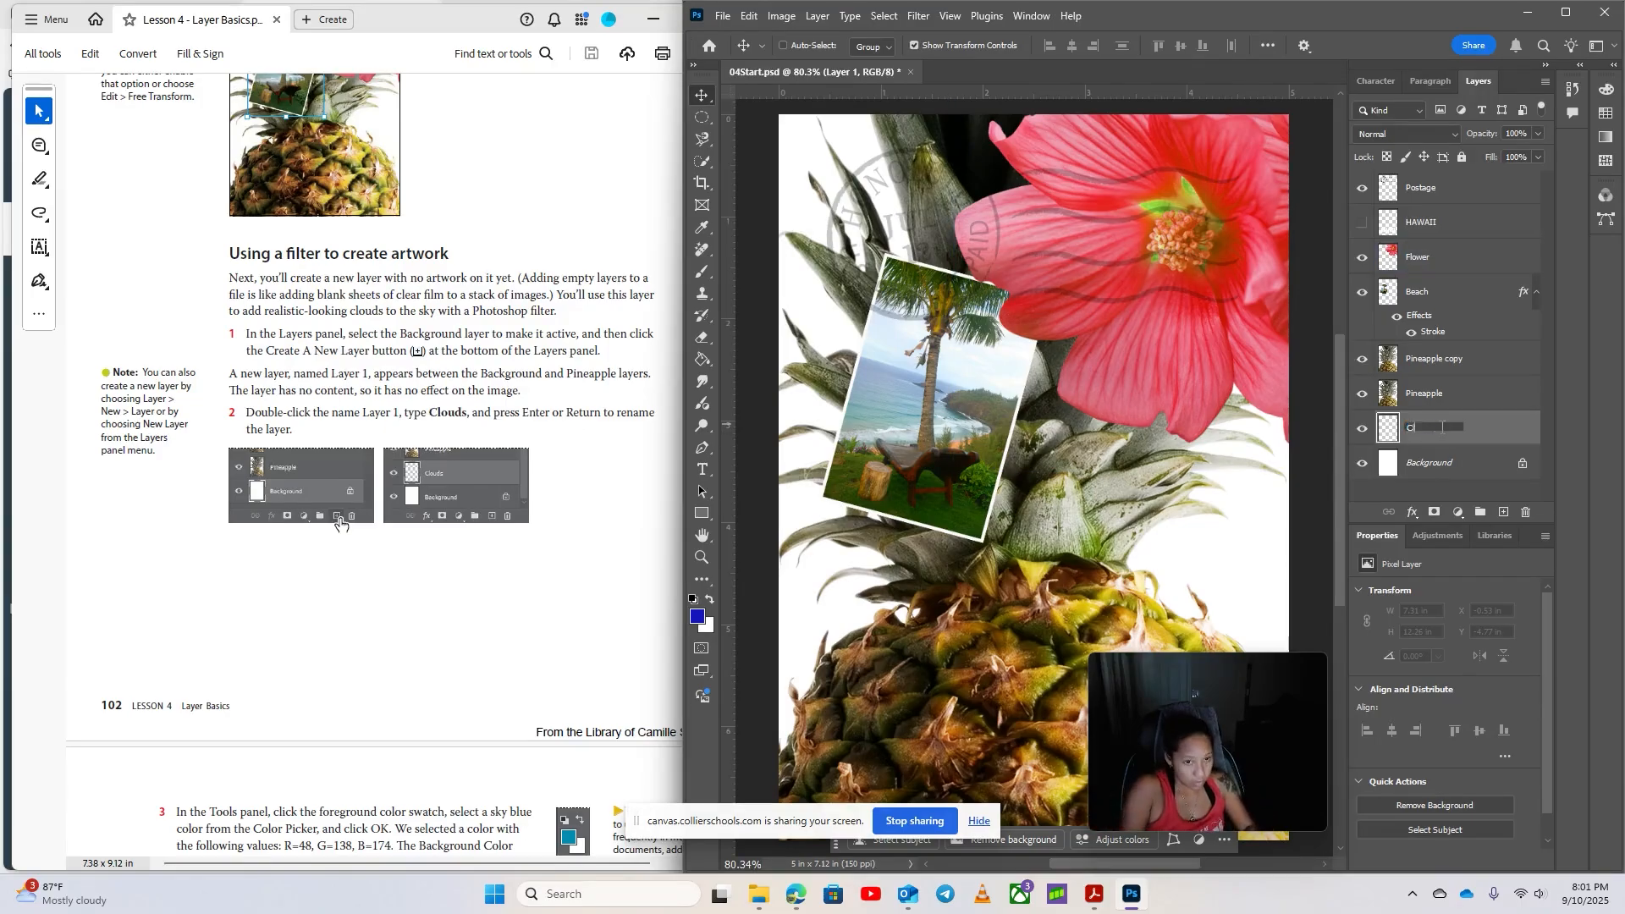
key(Return)
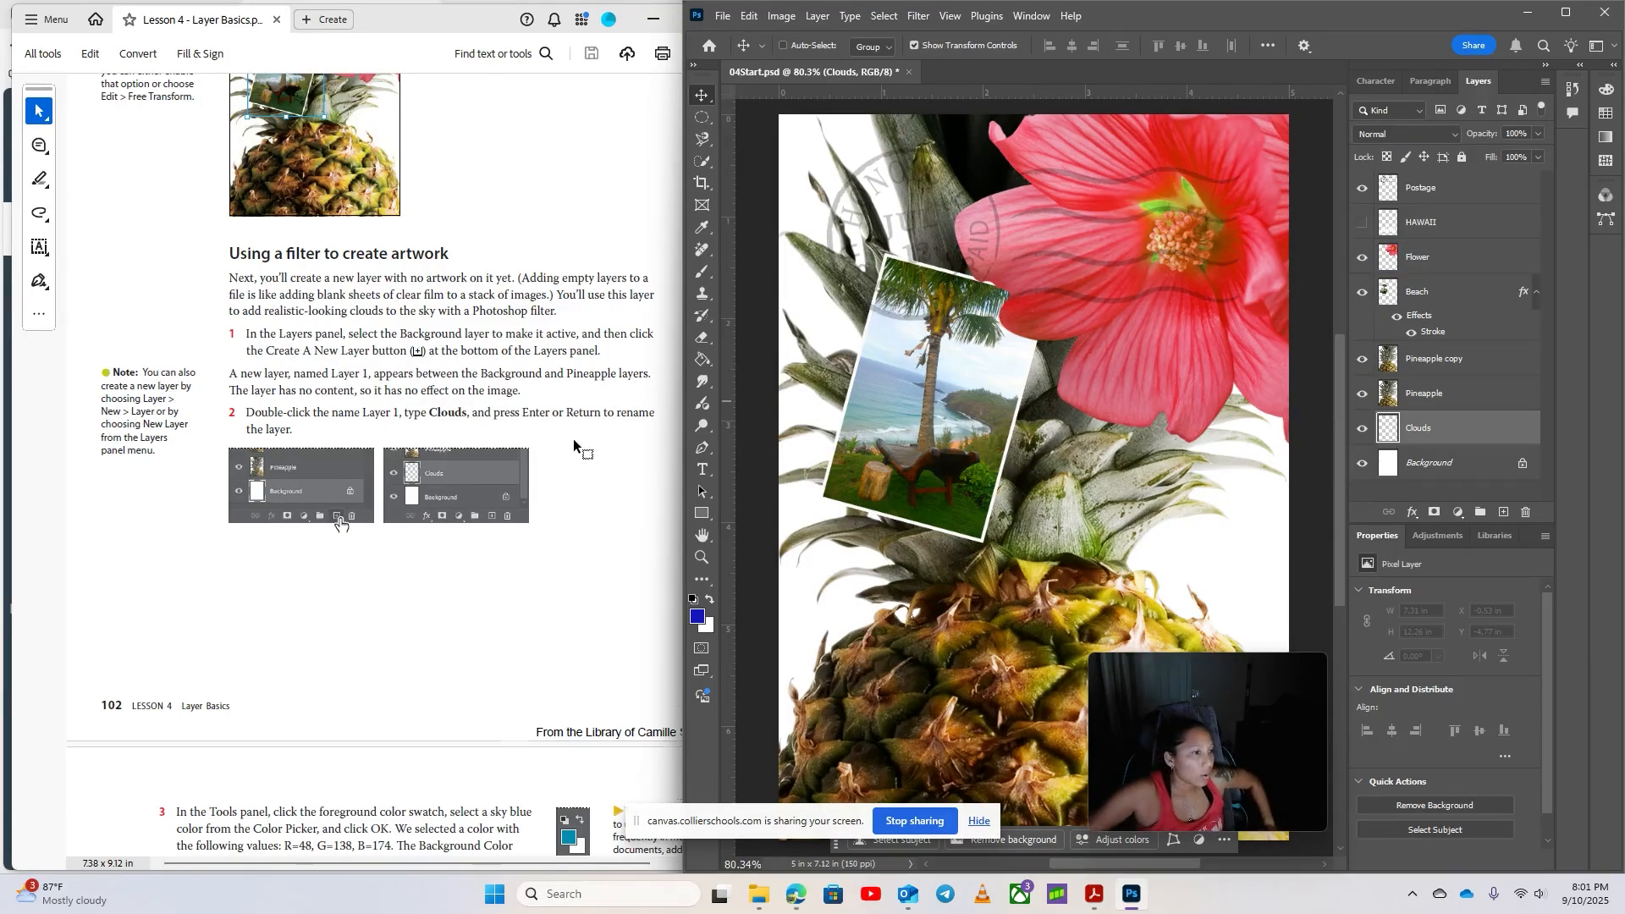
Following step 3 of the lesson, set the foreground color to the sky blue R 48, G 138, B 174
scroll(574, 442, down, 8)
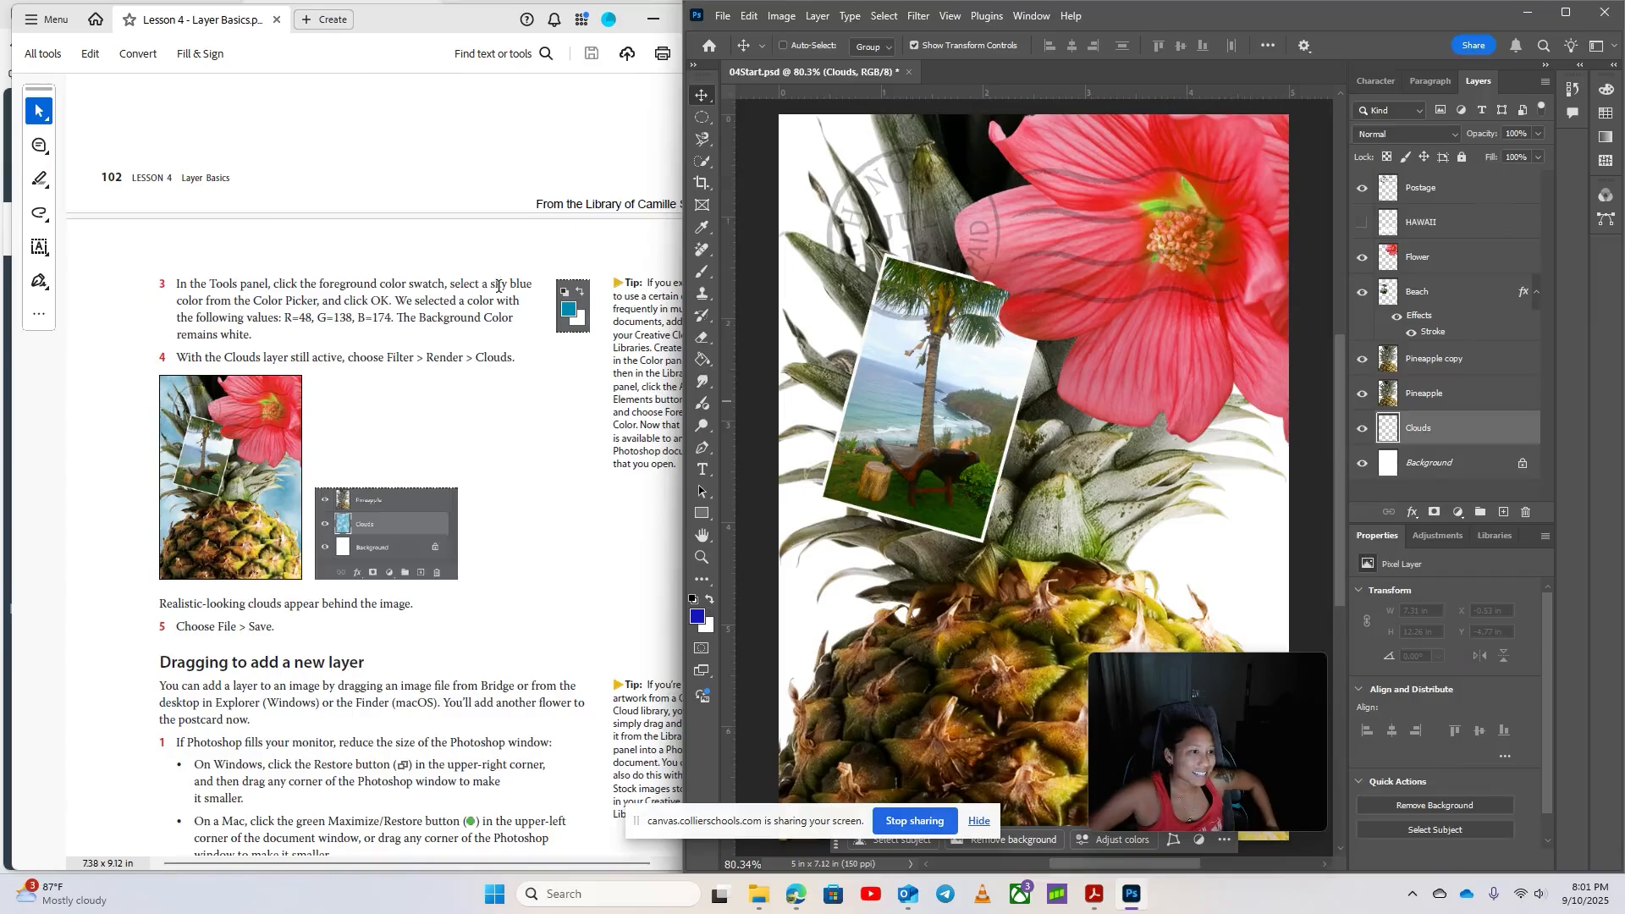
click(699, 617)
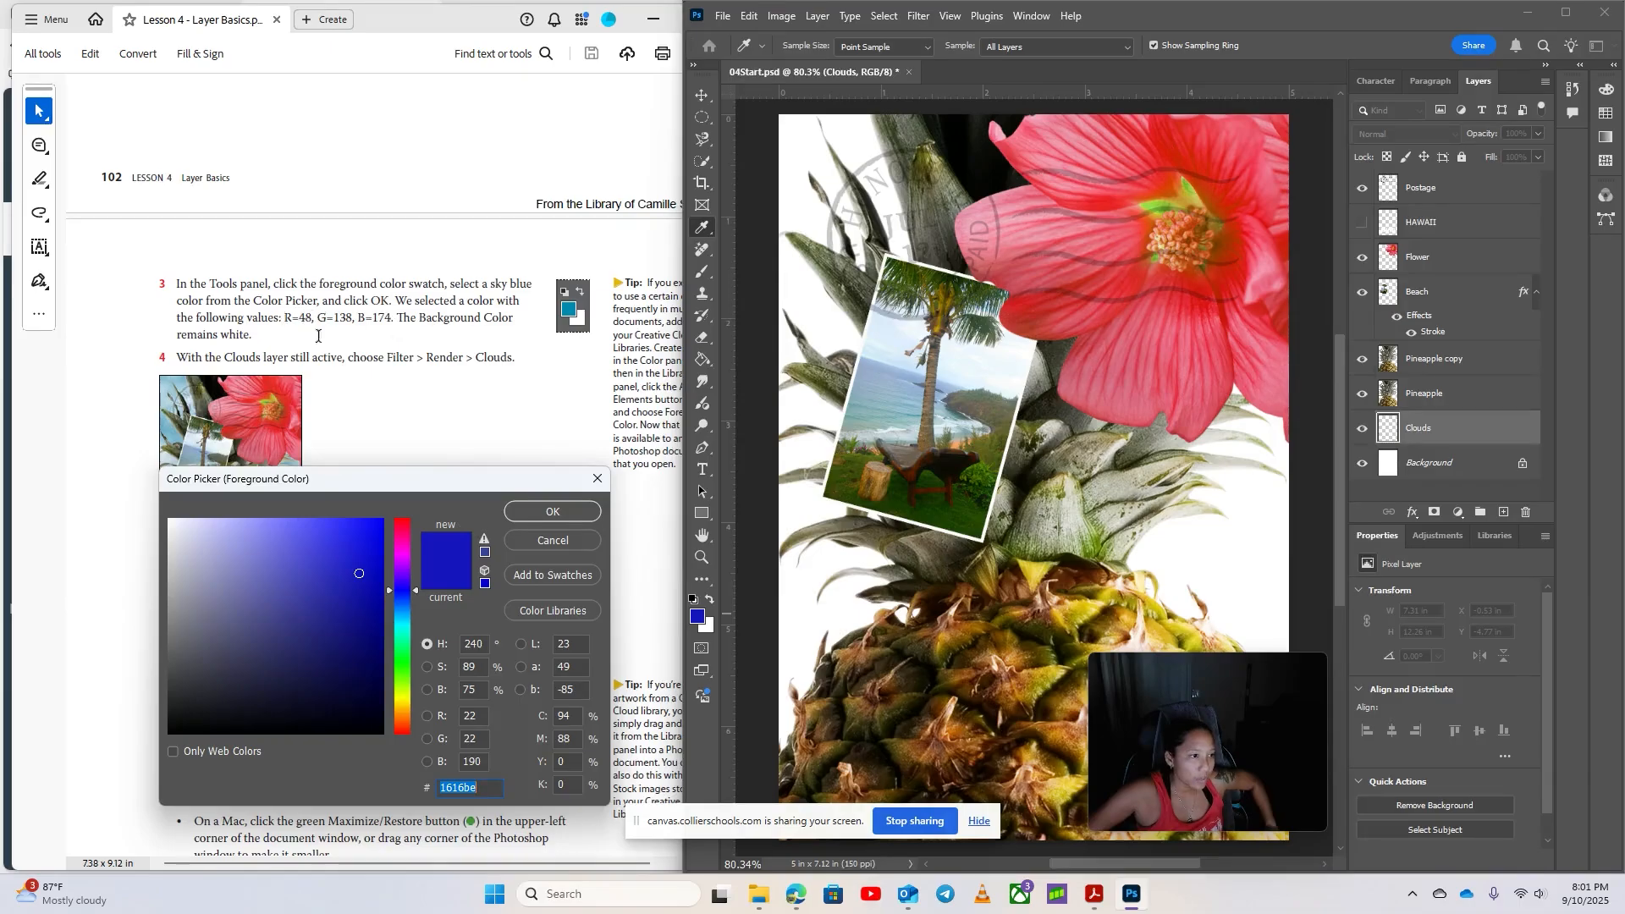
click(467, 715)
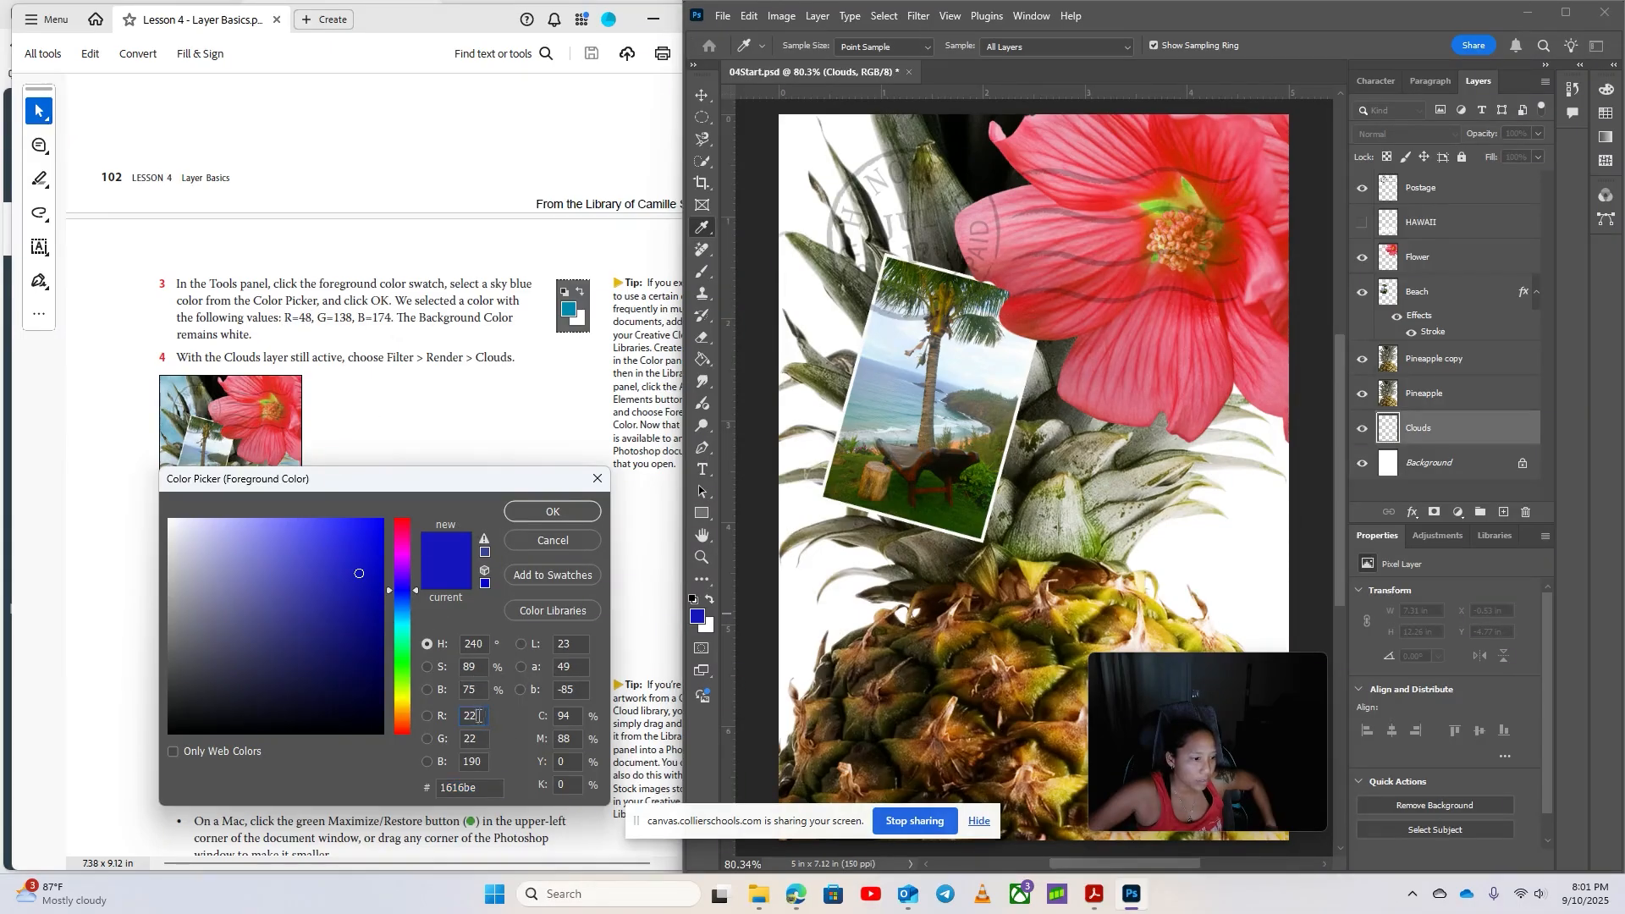
text(8)
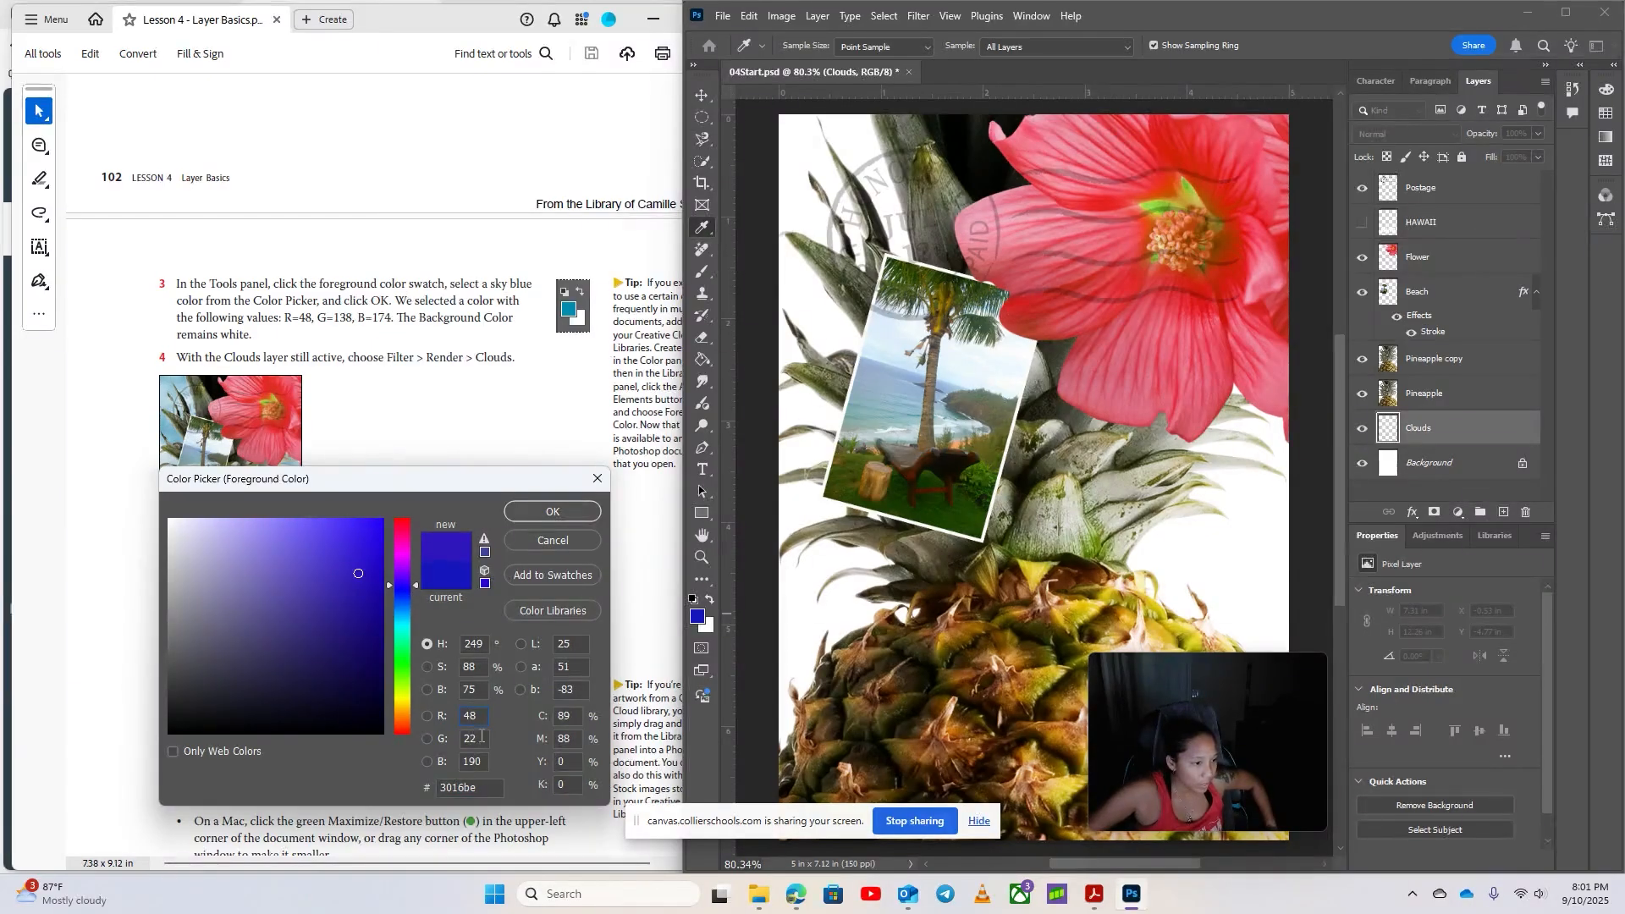
key(Tab)
text(138)
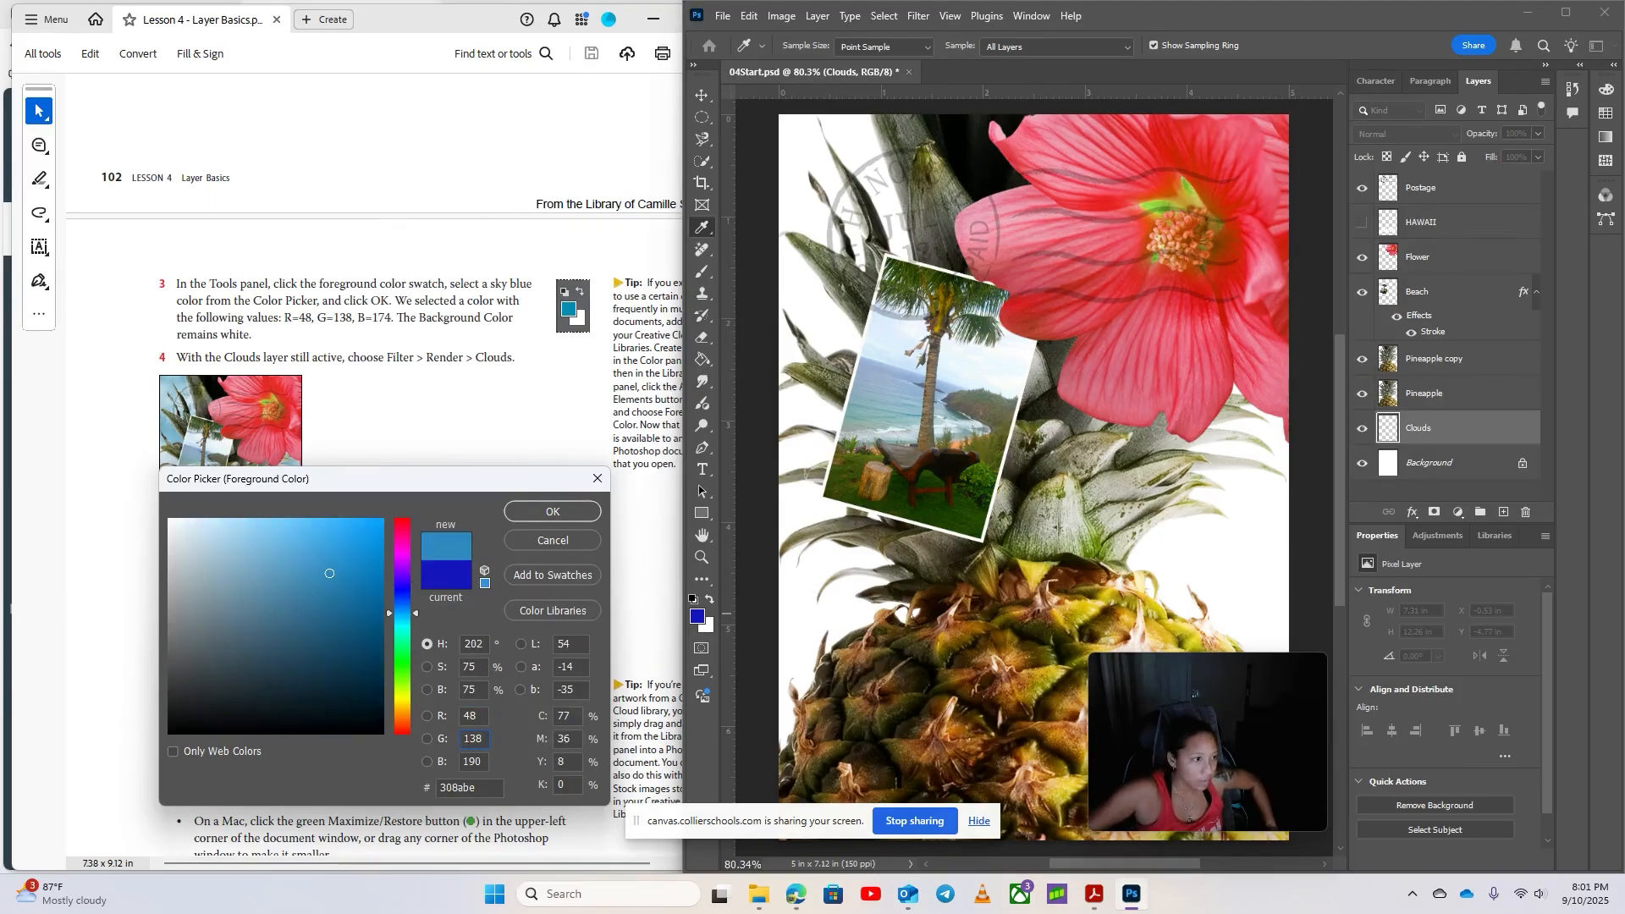
double_click(476, 764)
text(174)
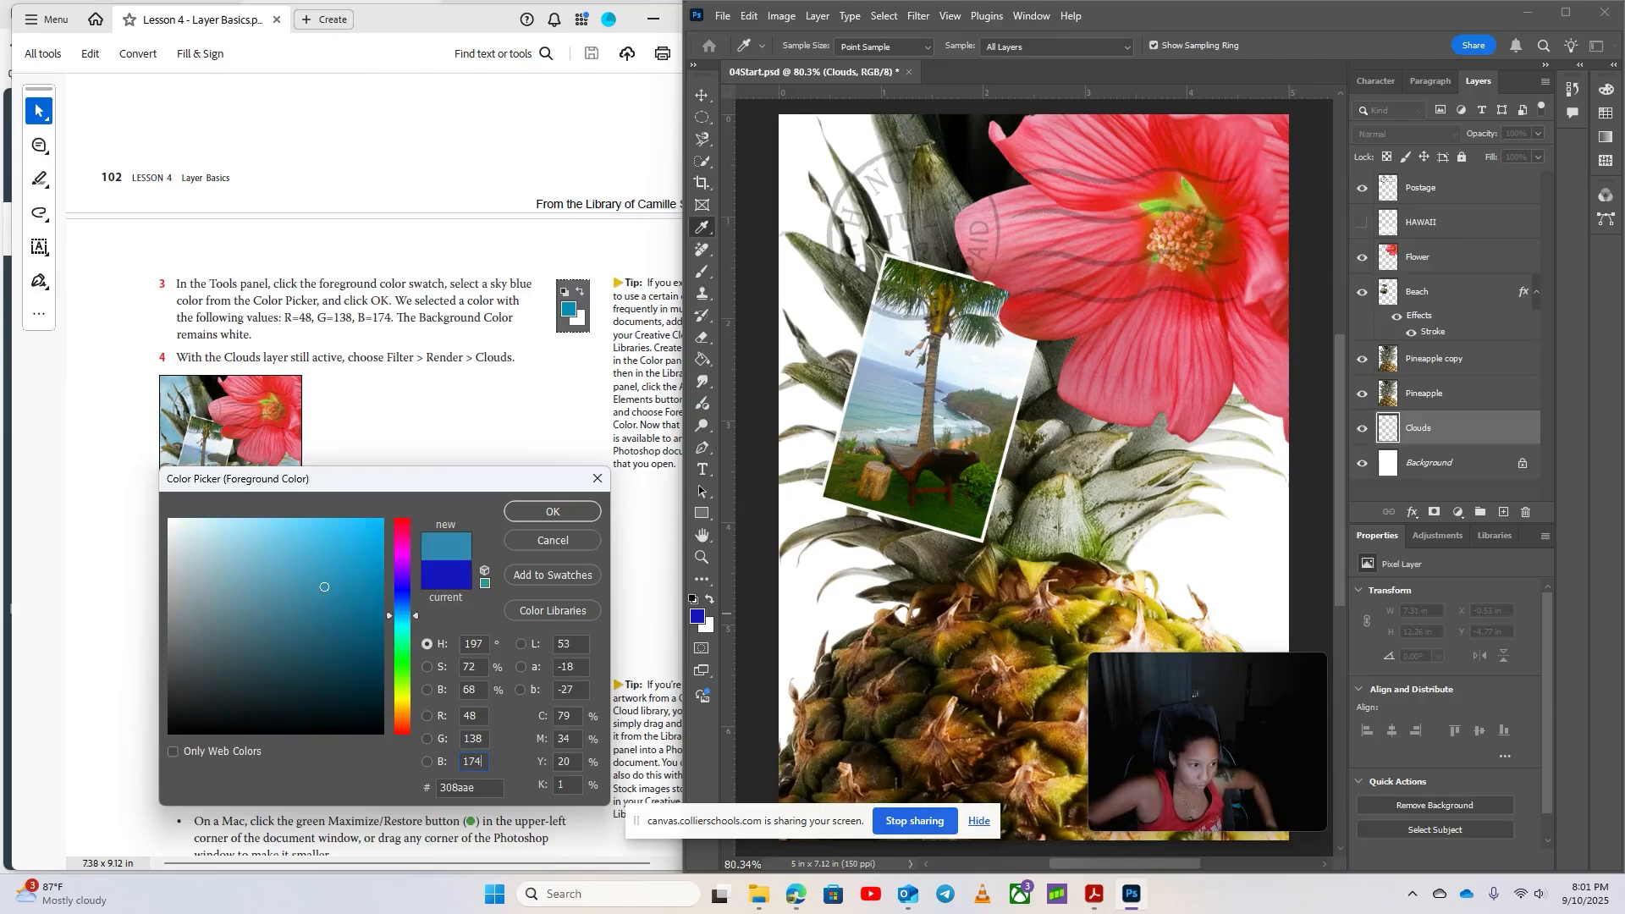
click(569, 511)
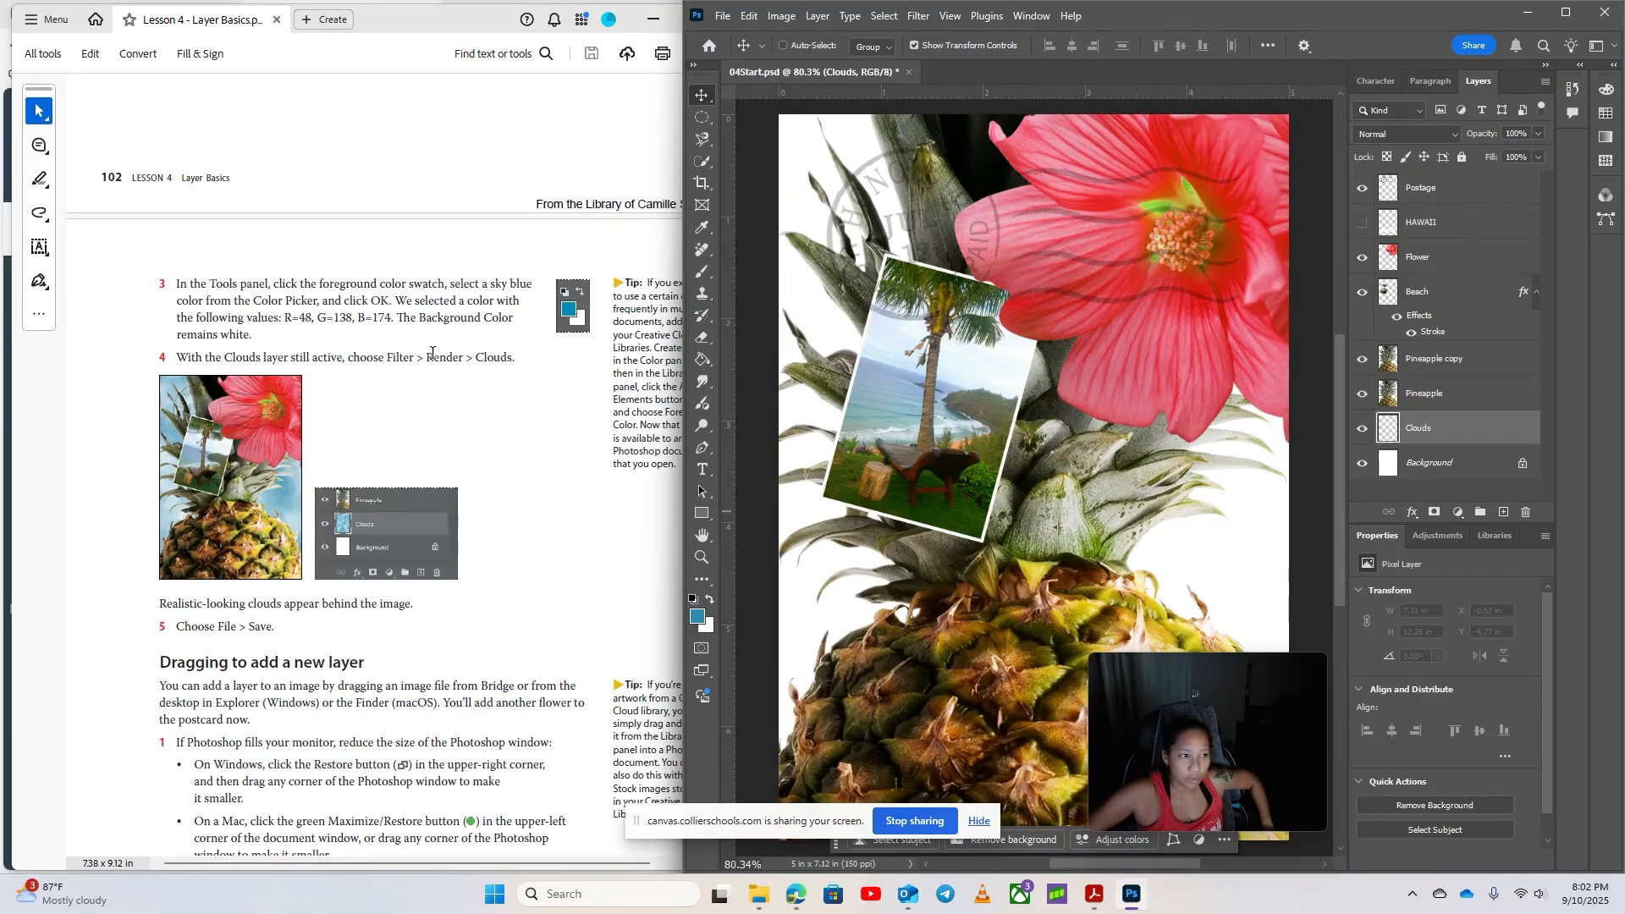
Fill the Clouds layer with the Render > Clouds filter and save 04Start.psd
click(919, 17)
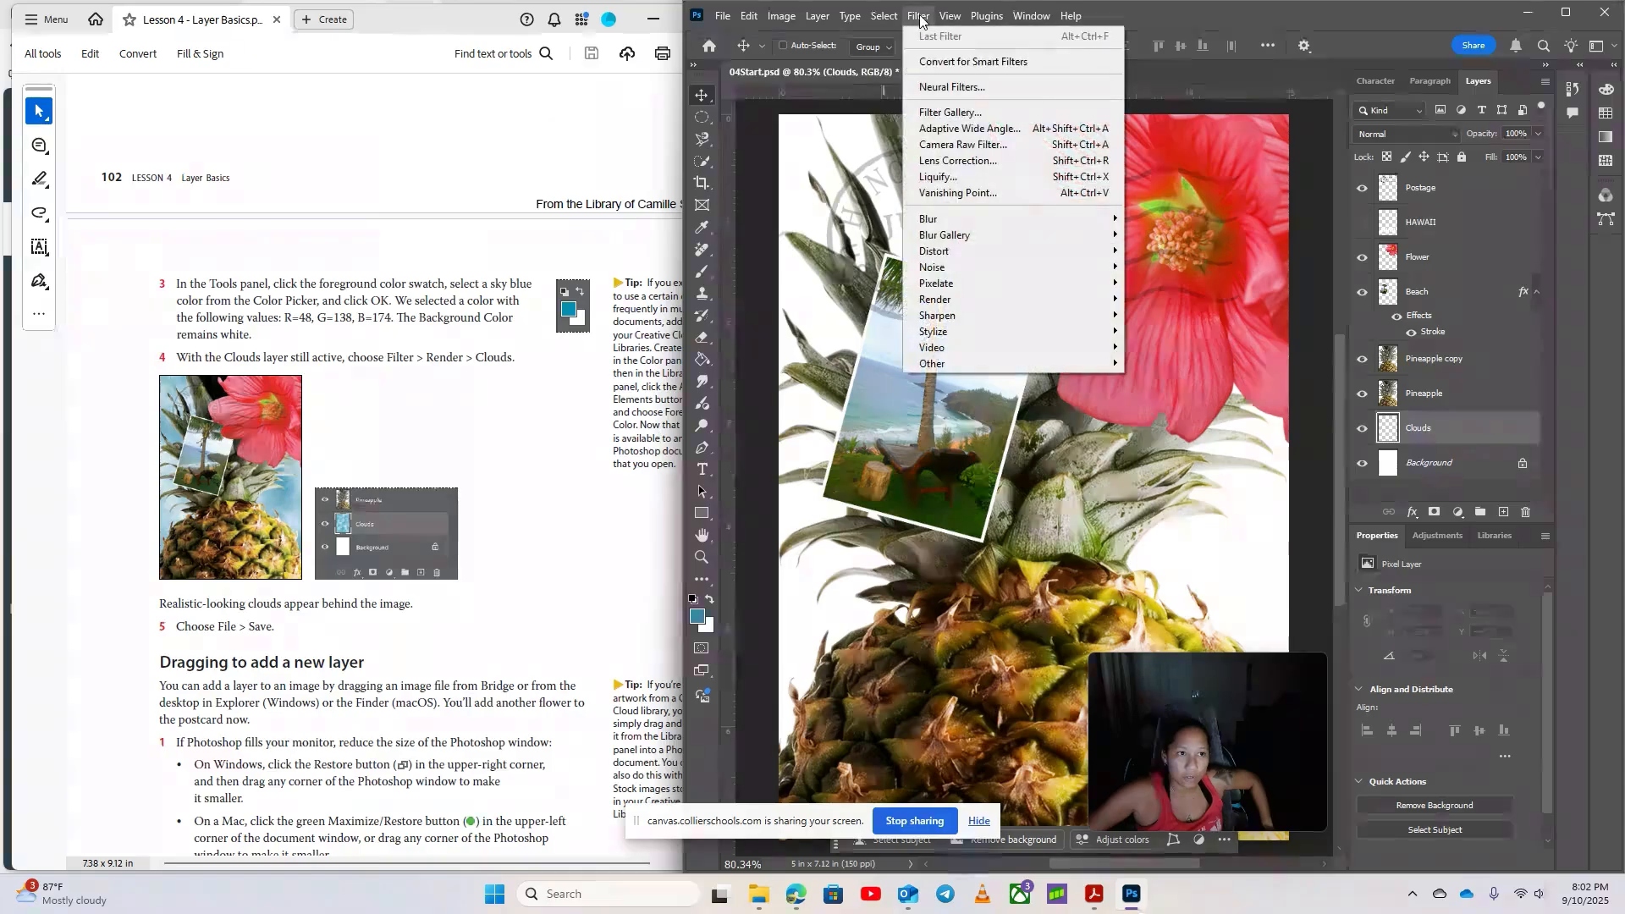
mouse_move(959, 303)
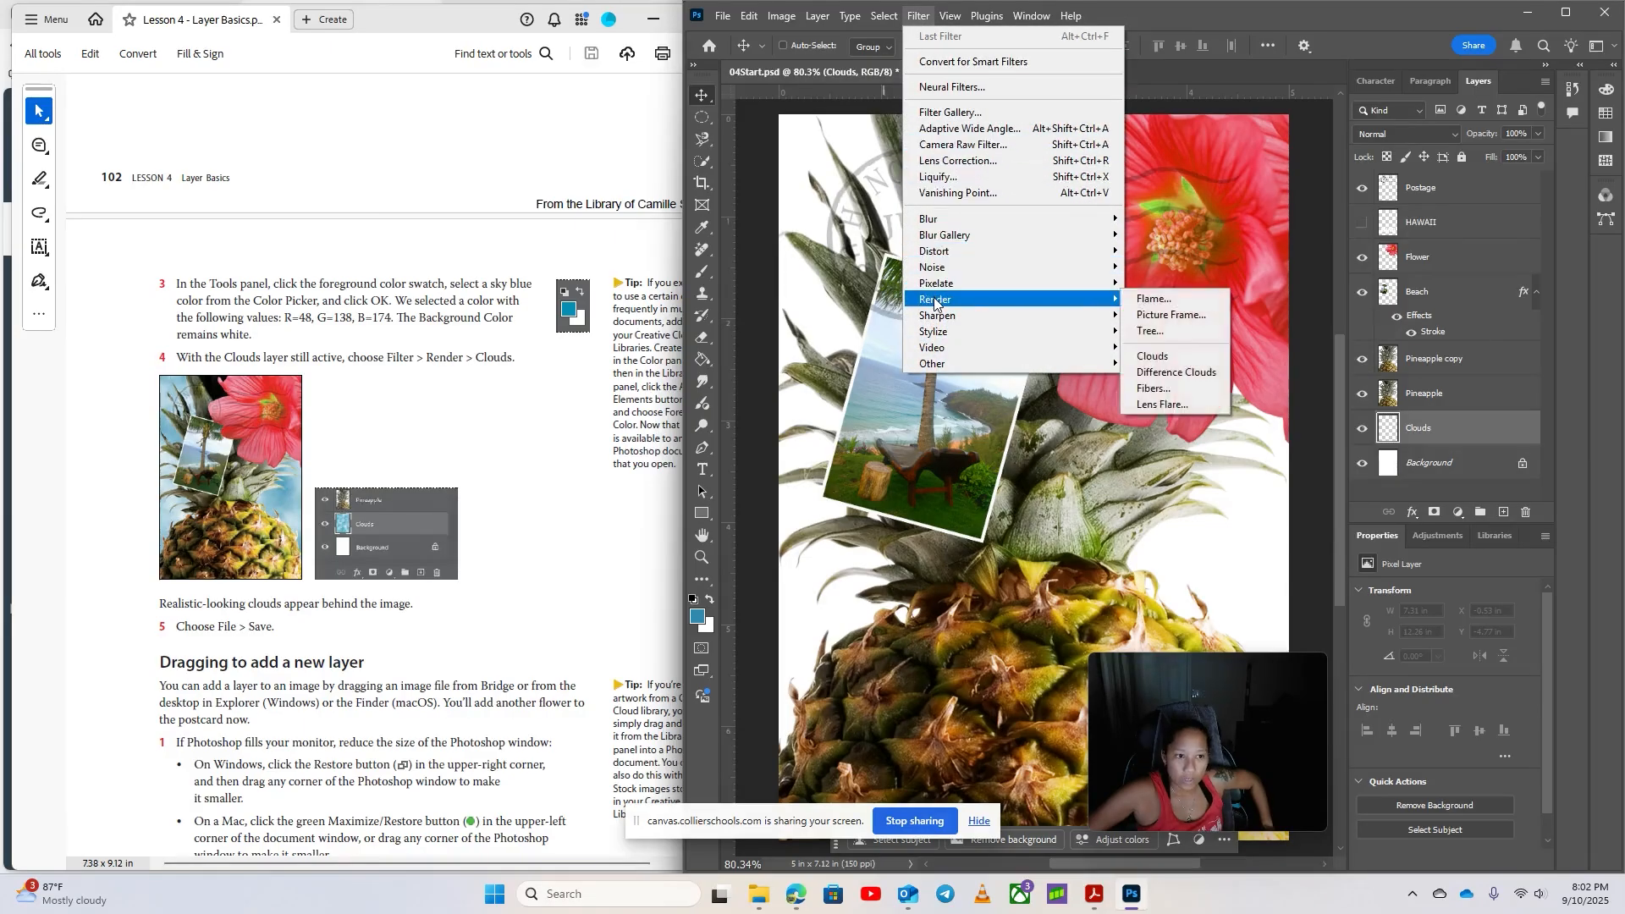
click(1171, 358)
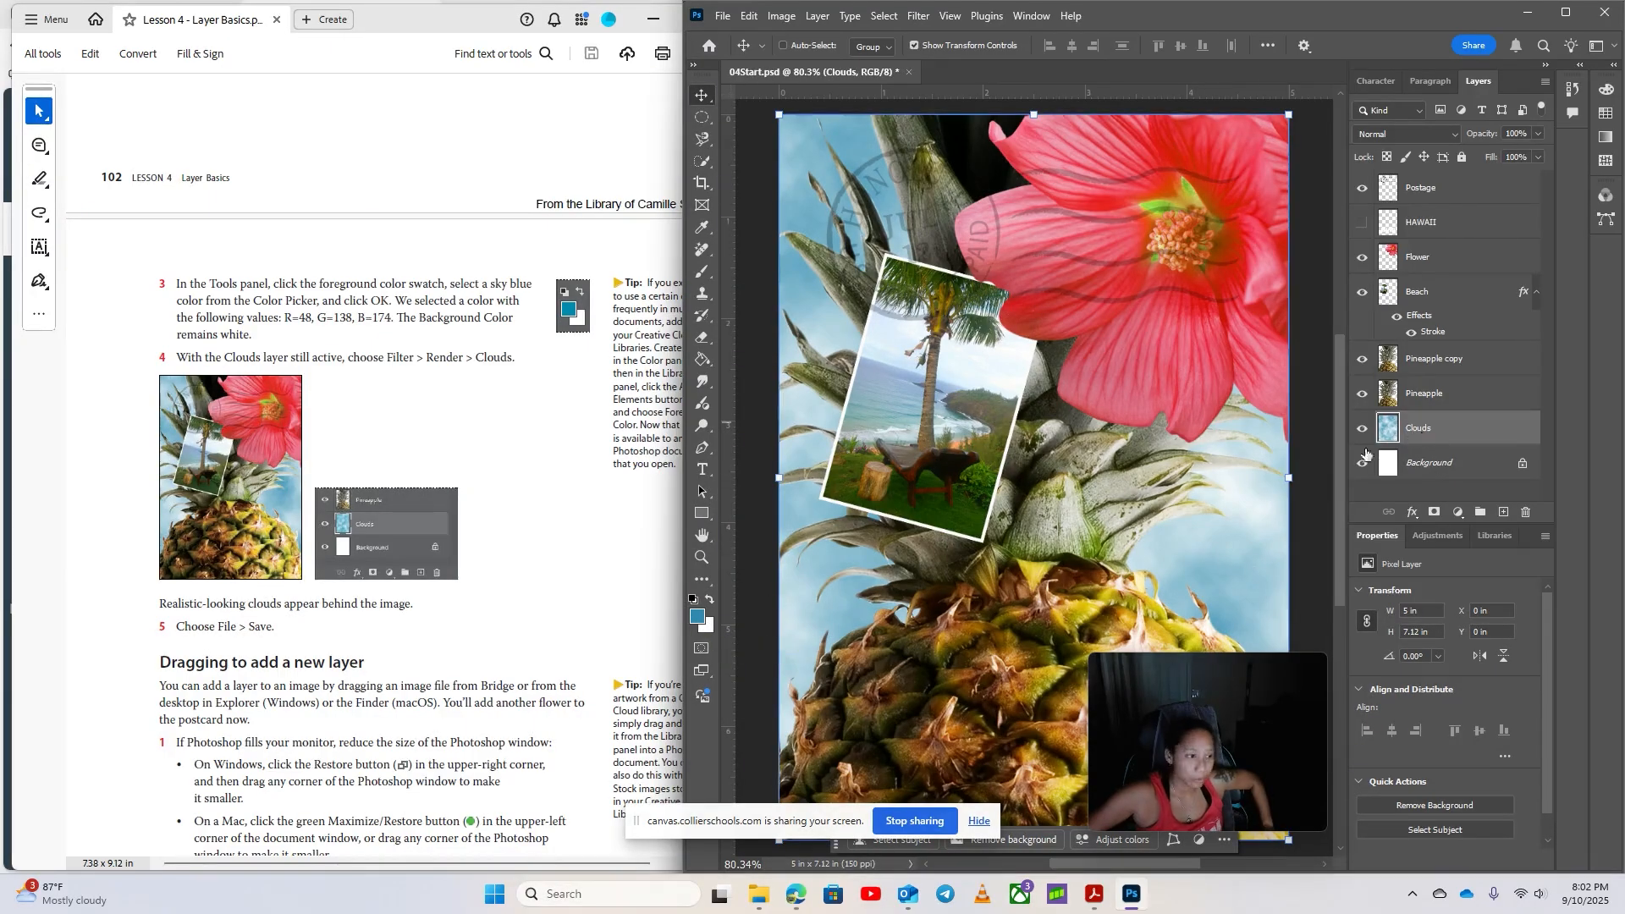
scroll(209, 532, down, 2)
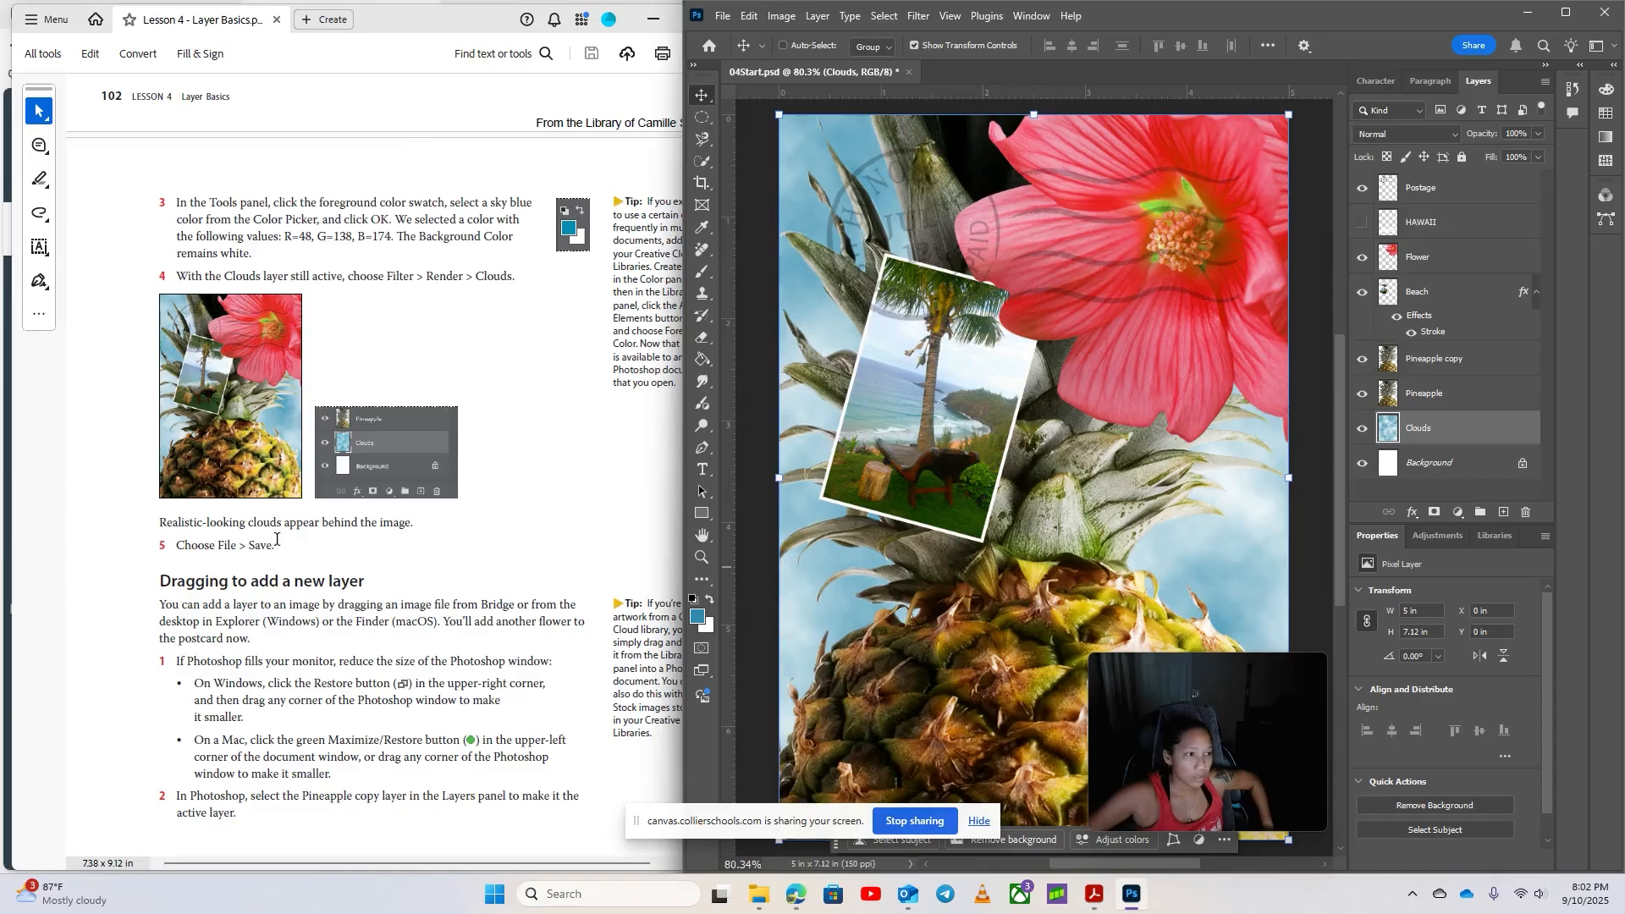
click(723, 16)
click(736, 206)
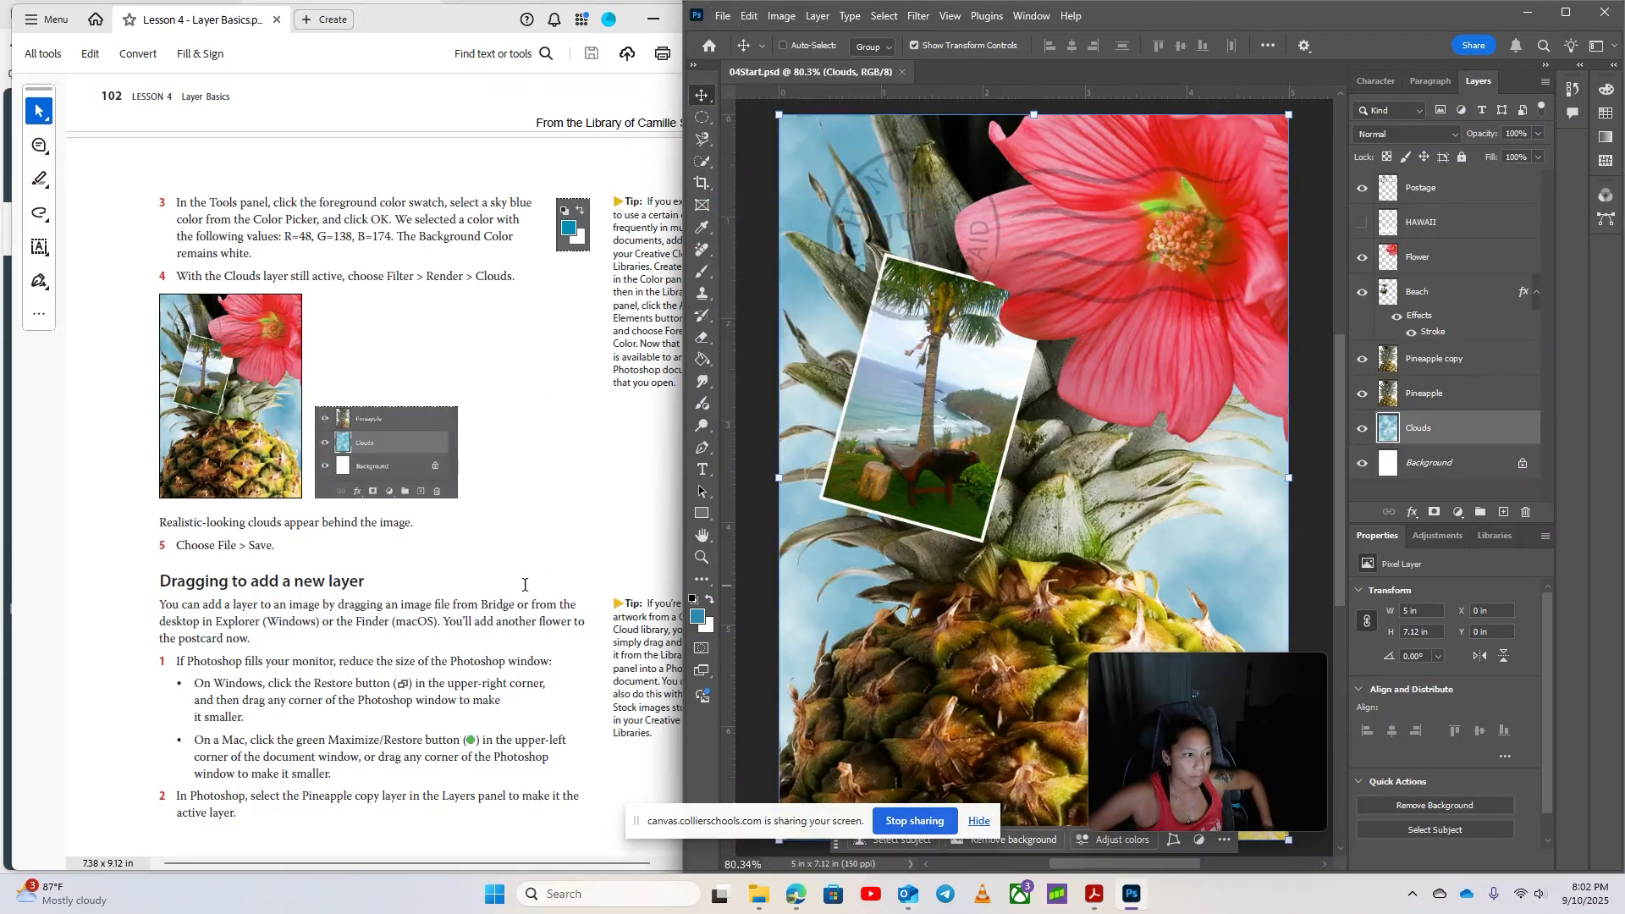
Select the Pineapple copy layer and place Flower2.psd from the Lesson04 folder into the postcard above it
scroll(527, 584, down, 6)
scroll(551, 555, down, 1)
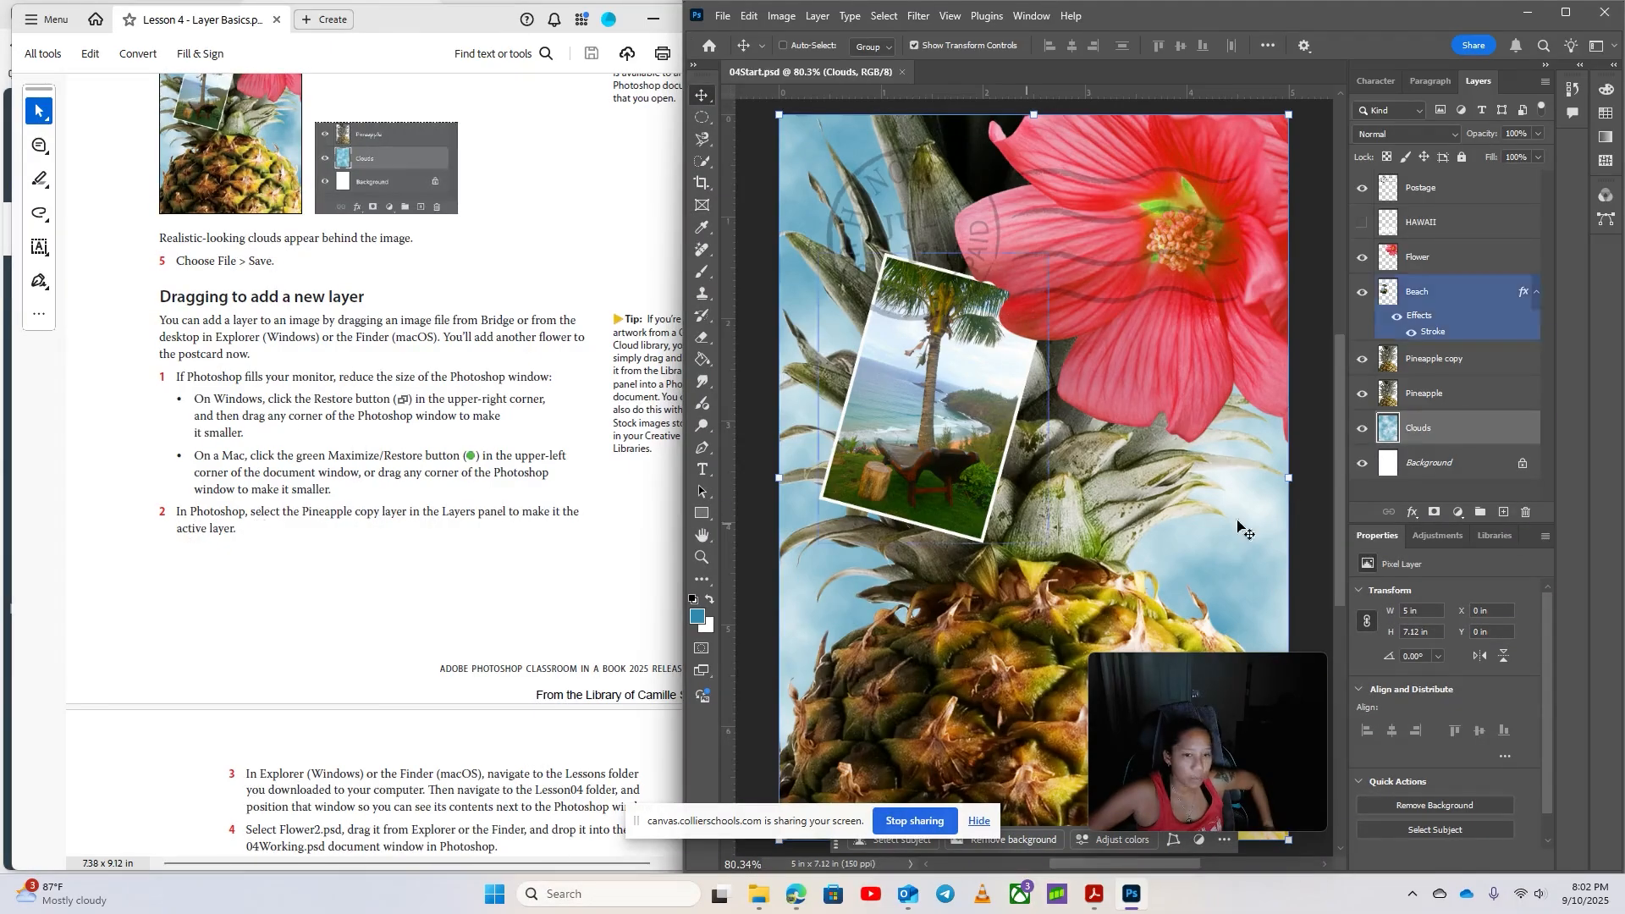
click(1456, 359)
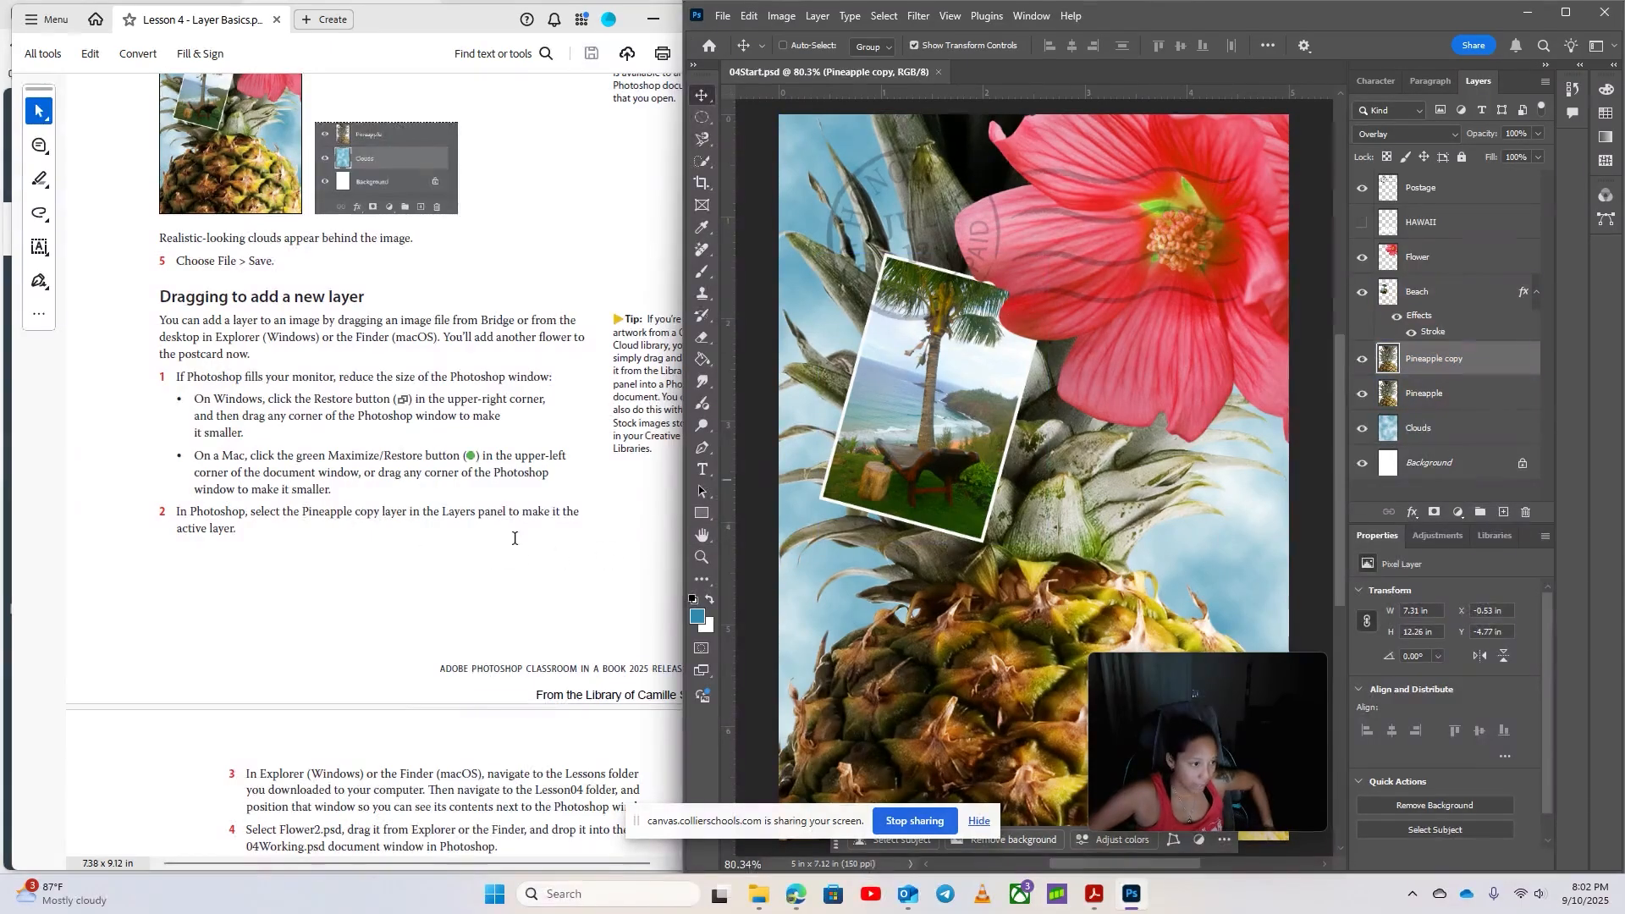
scroll(514, 538, down, 5)
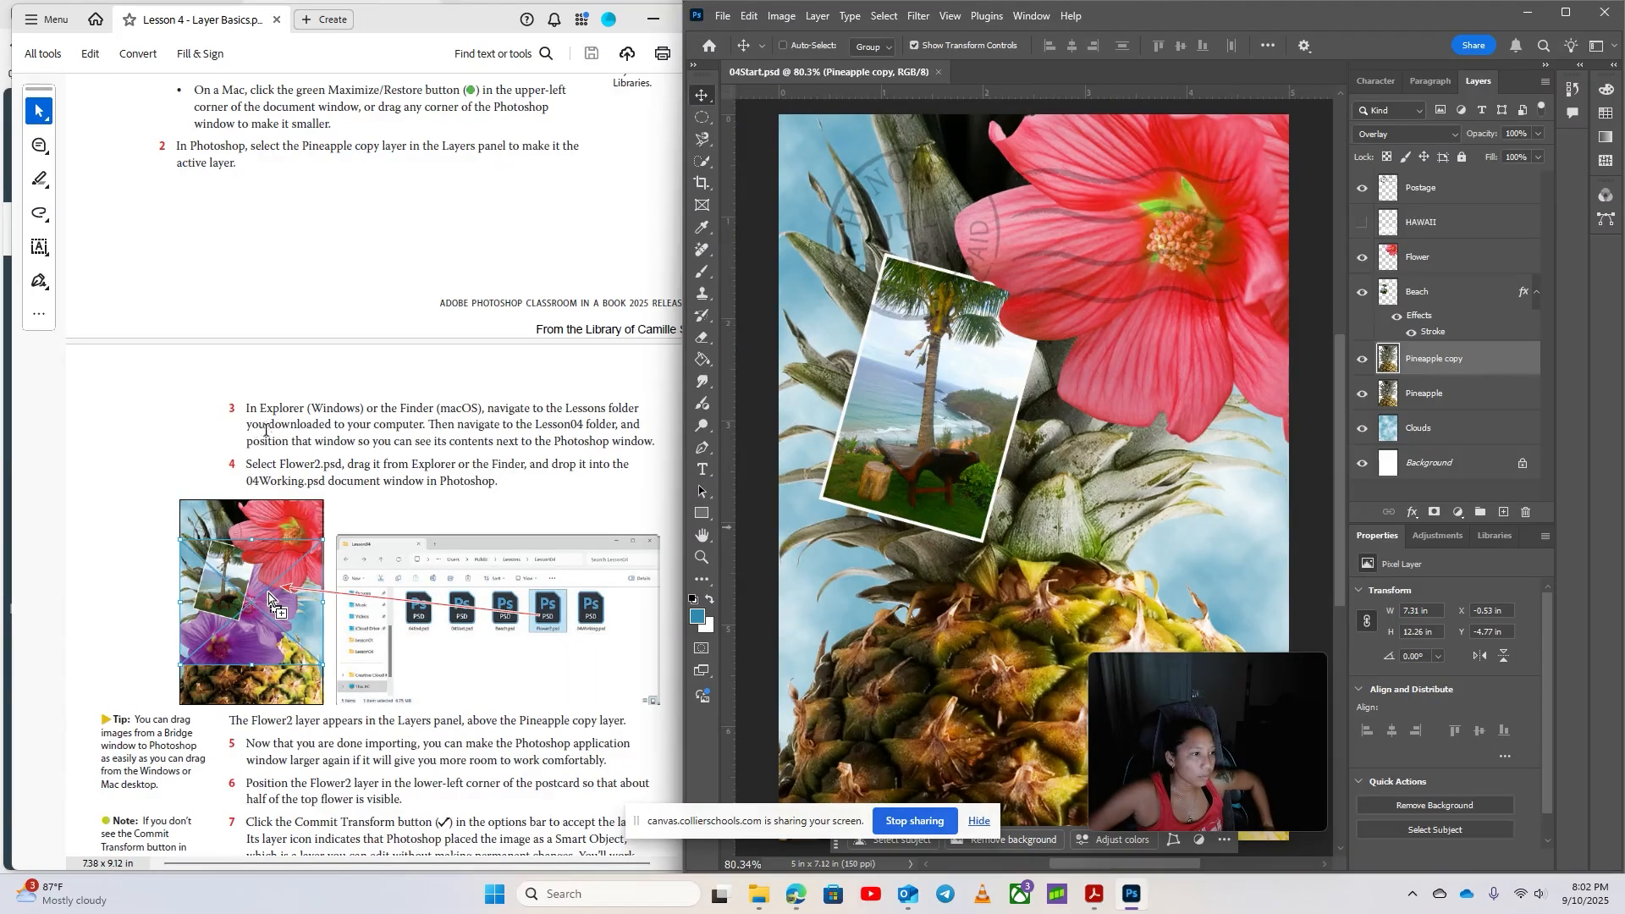
drag(297, 533, 1116, 451)
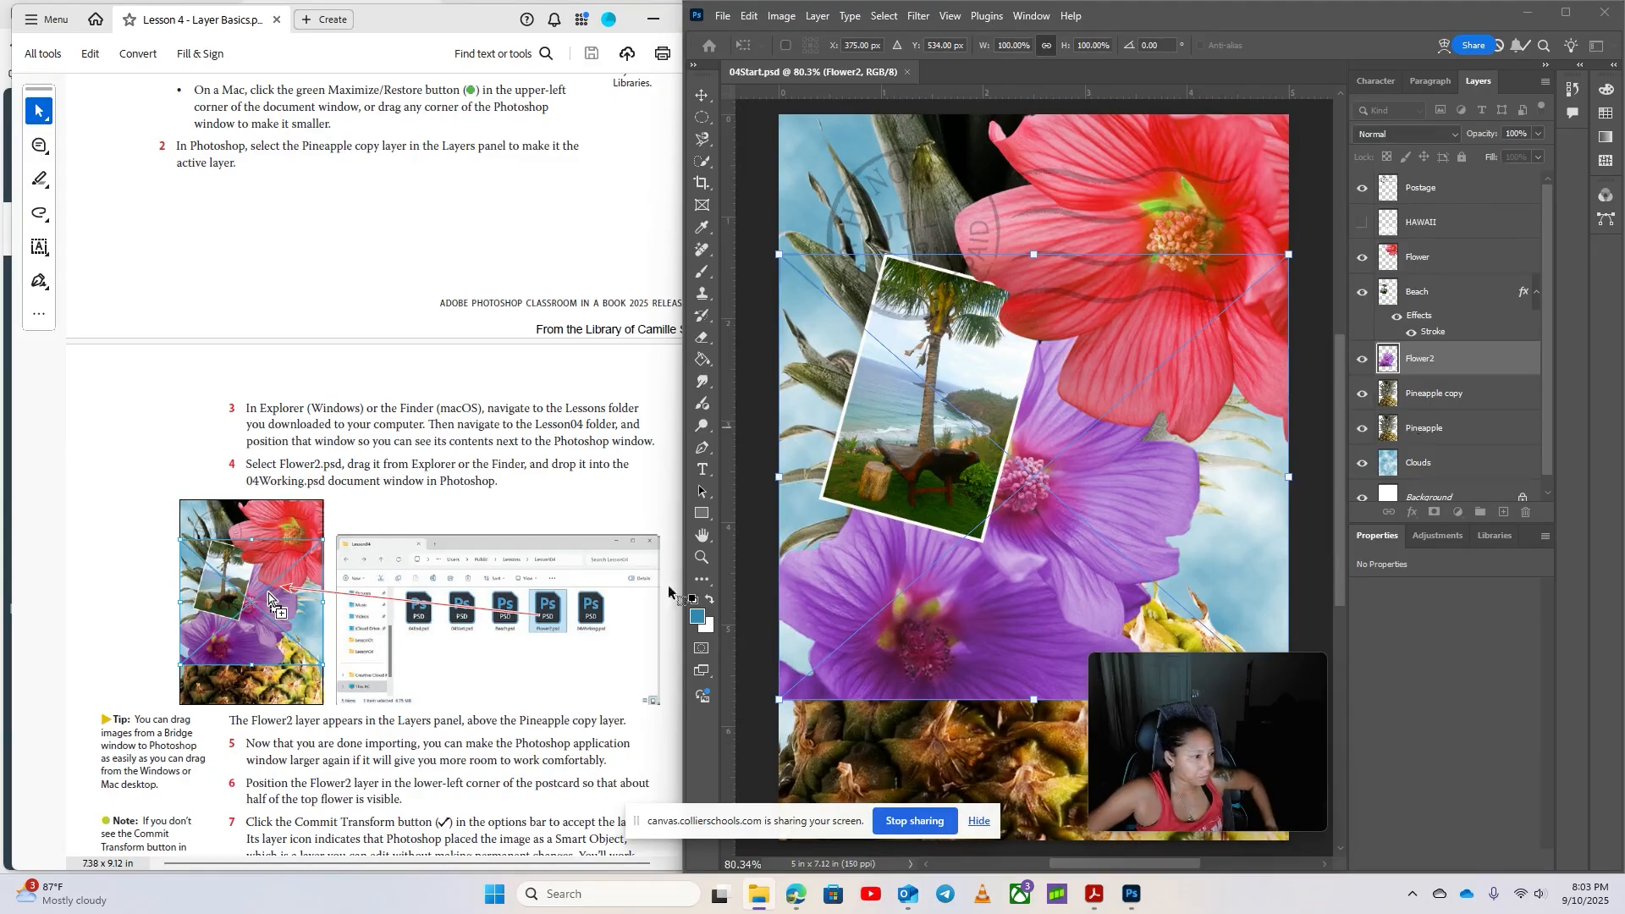
Narrow the Photoshop window so the full width of the lesson PDF, with steps 5 to 7, is readable beside it
scroll(336, 467, down, 5)
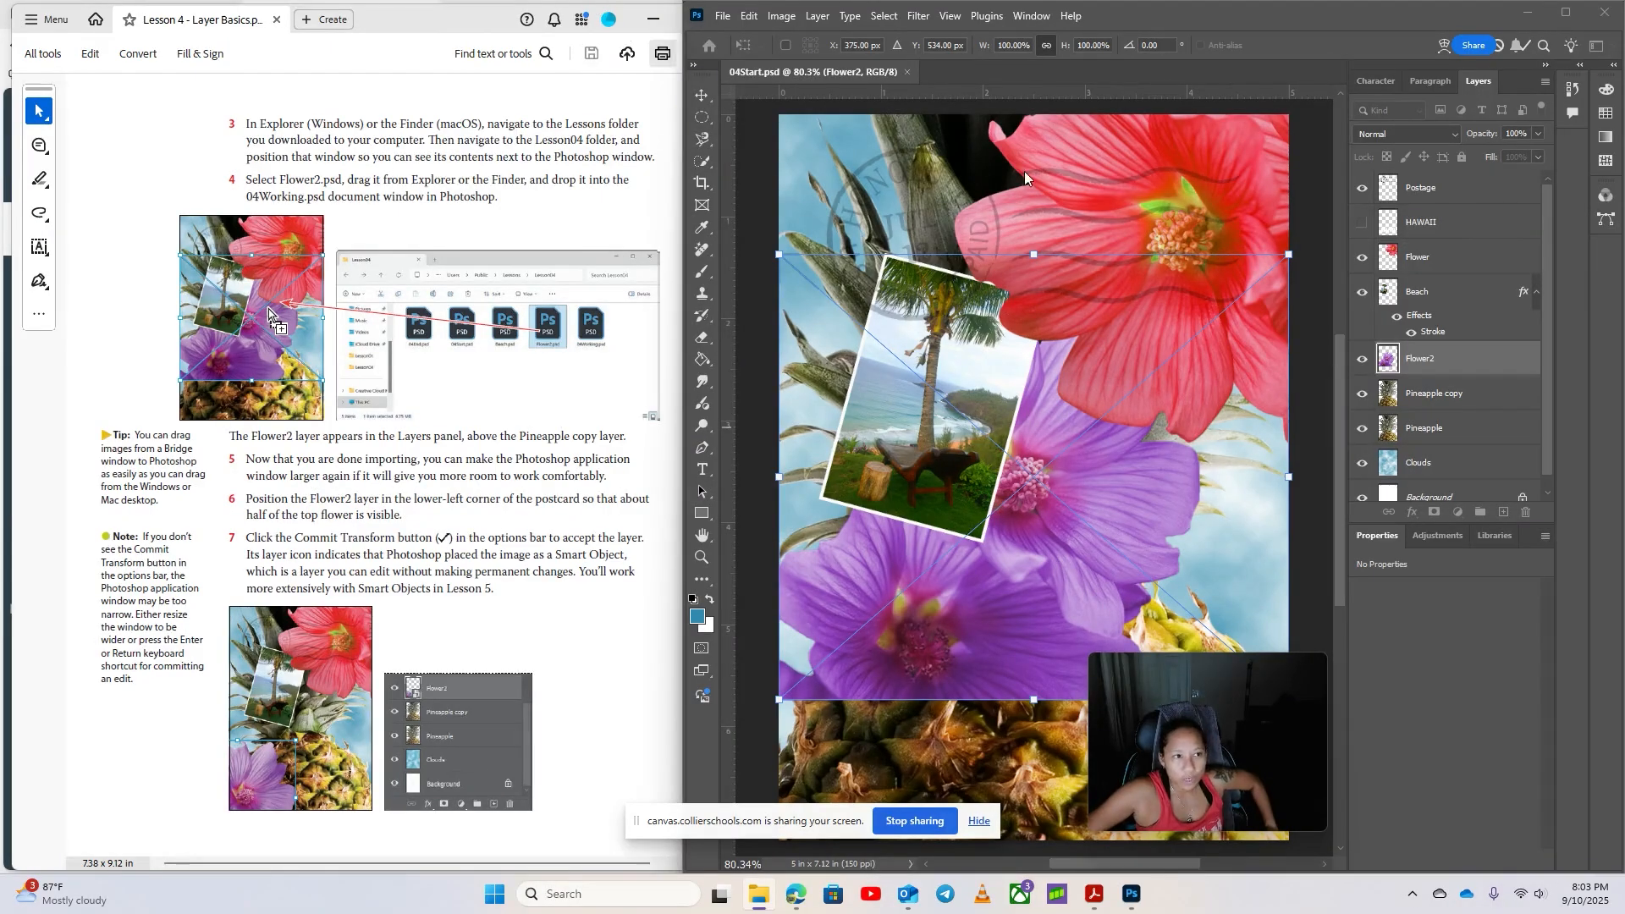
drag(1213, 4, 1188, 42)
key(alt+Tab)
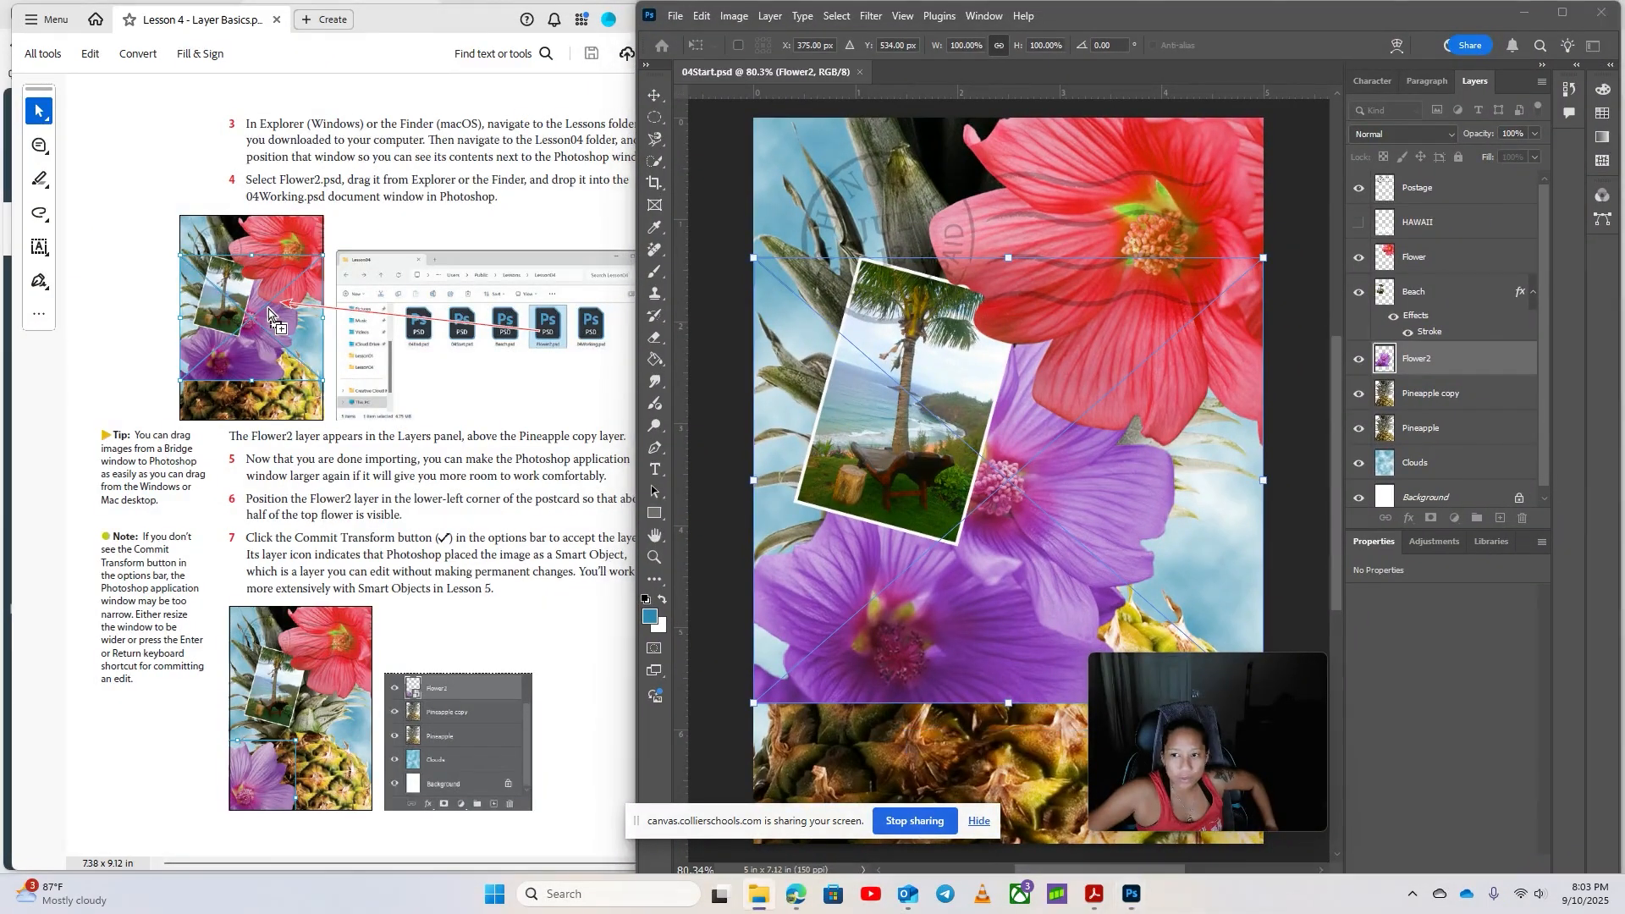
drag(1624, 223, 1624, 188)
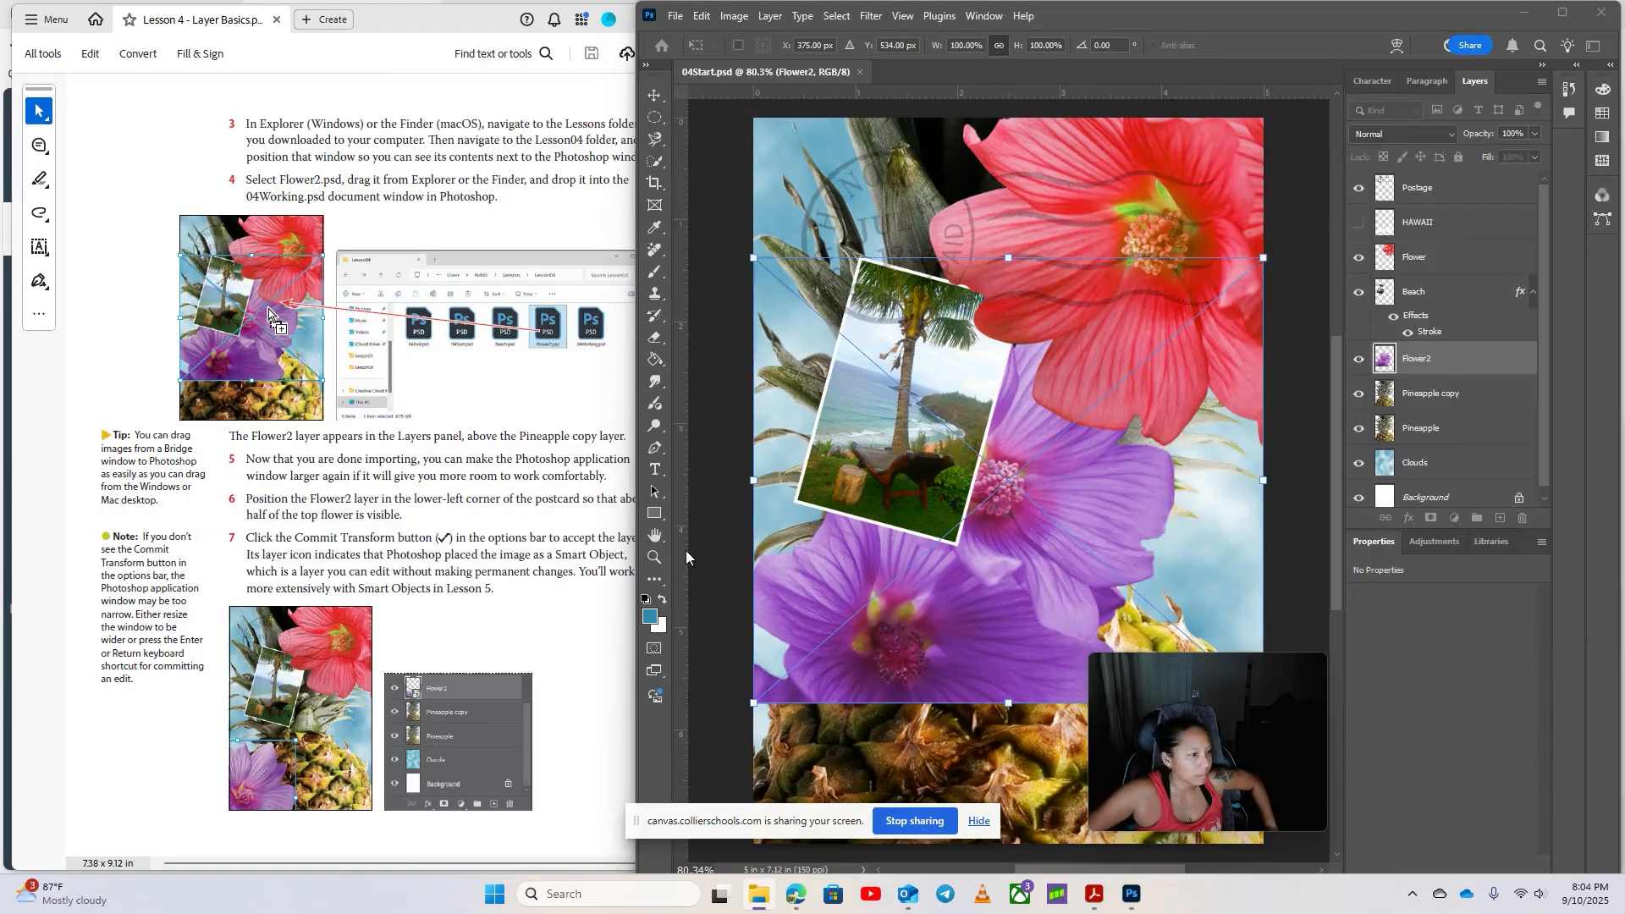
drag(628, 717, 762, 485)
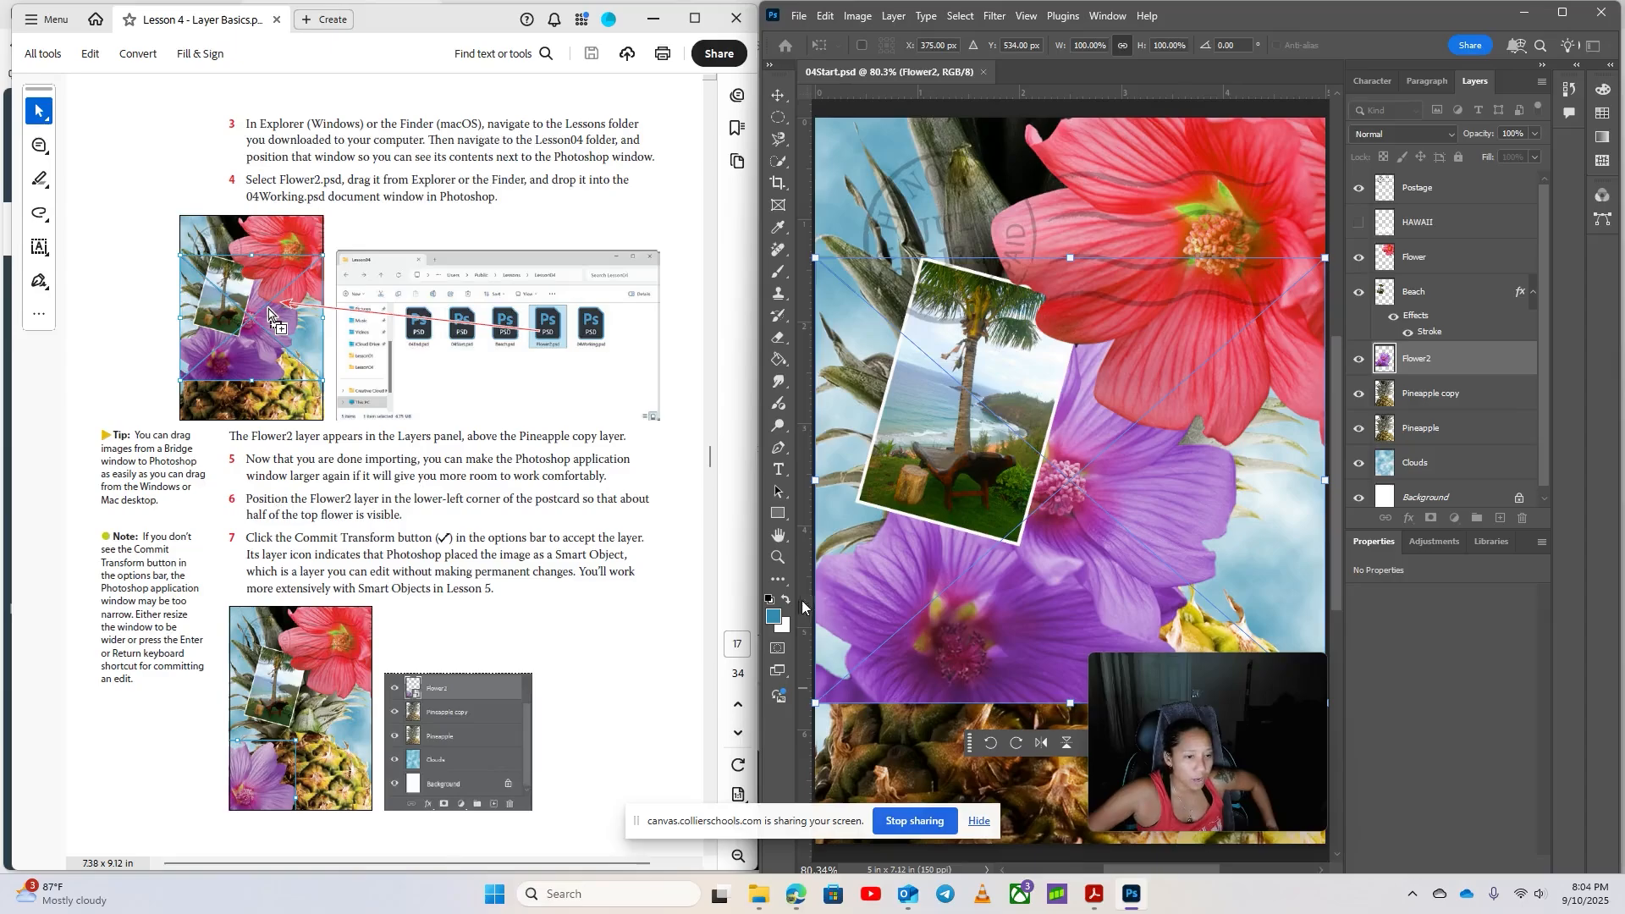
Move the placed Flower2 image into the lower-left corner of the postcard so that about half of the top flower shows
drag(1129, 540, 1023, 716)
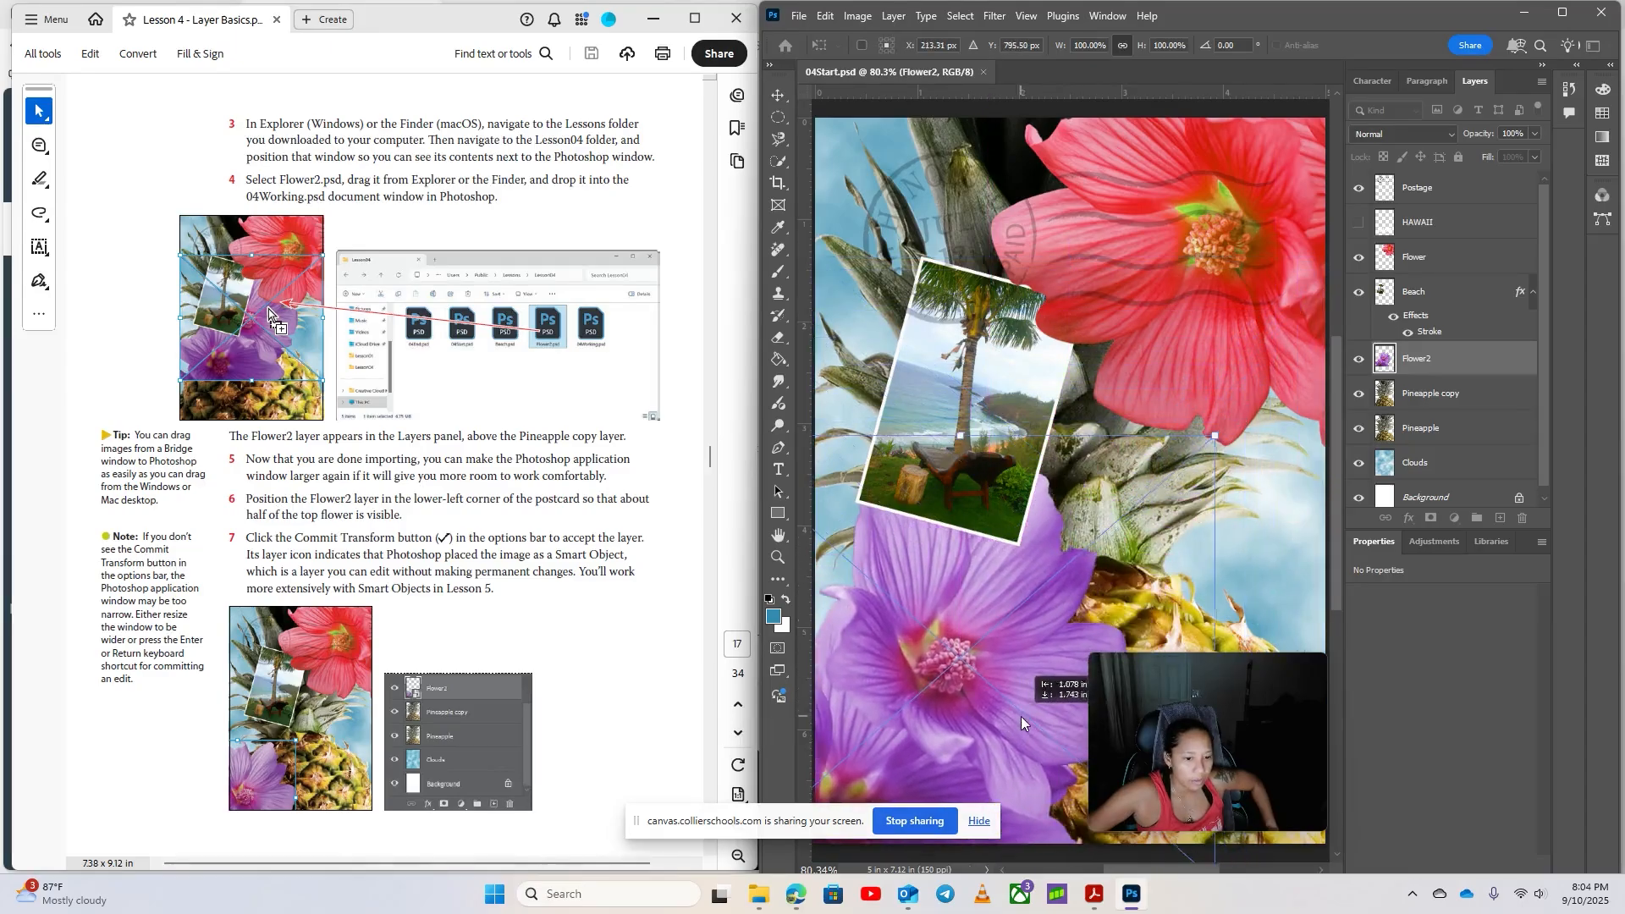
drag(1199, 742, 1435, 738)
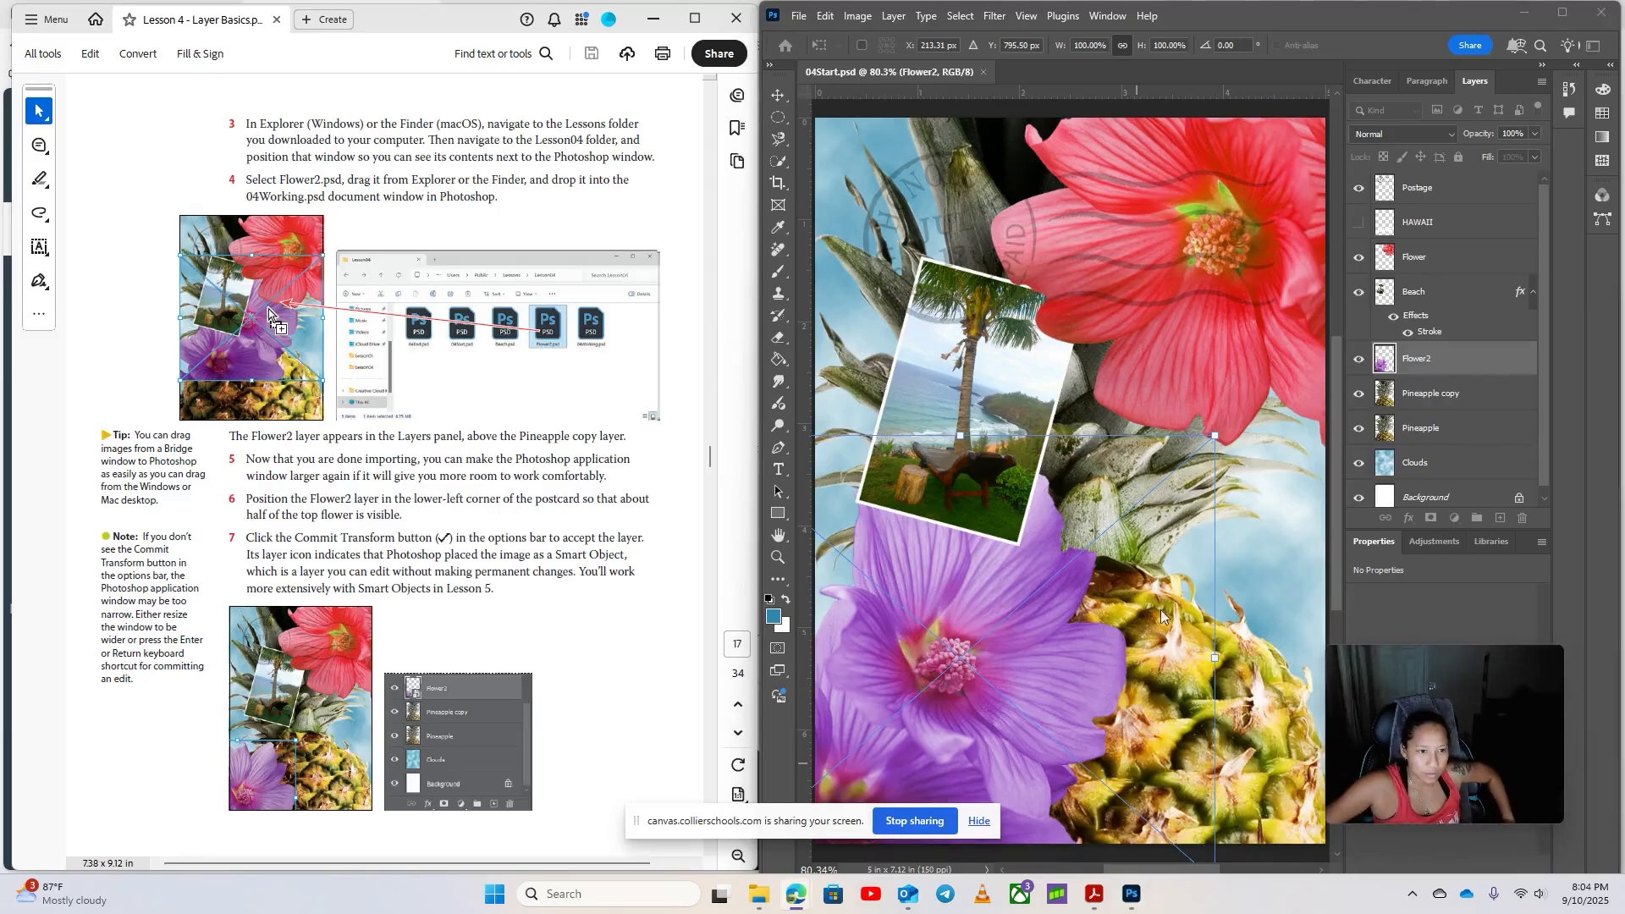
scroll(973, 783, down, 3)
drag(1129, 863, 1095, 868)
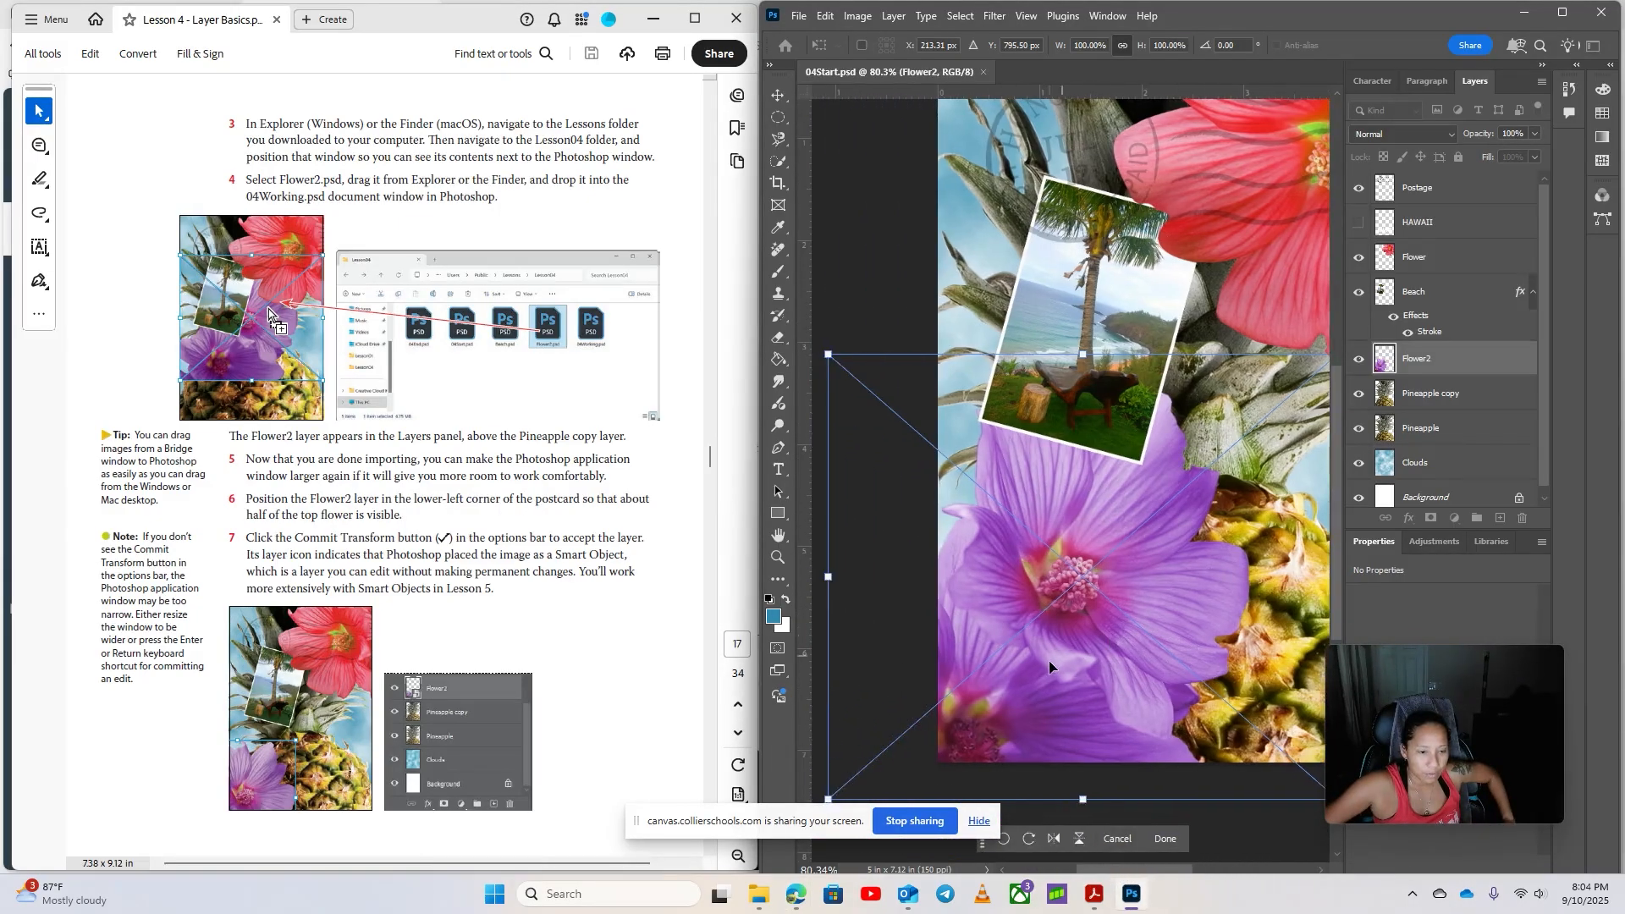
drag(1049, 665, 946, 762)
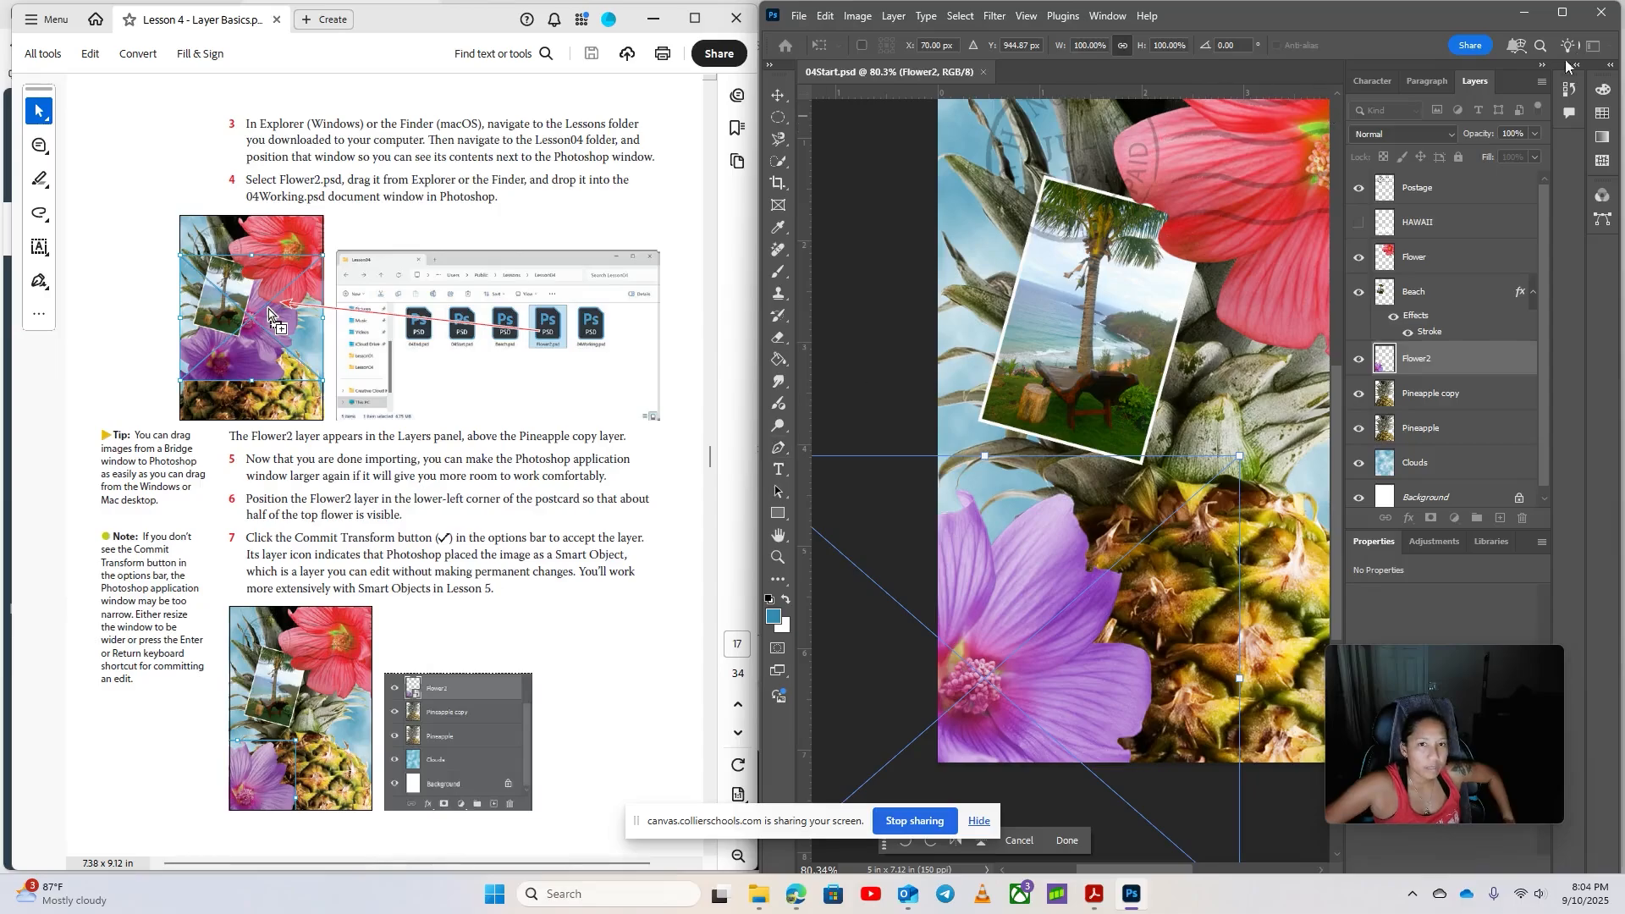
Commit the Flower2 placement with the window maximized, shift the flower to about X -1.74 in, Y 4.34 in, and restore the window size
click(1565, 13)
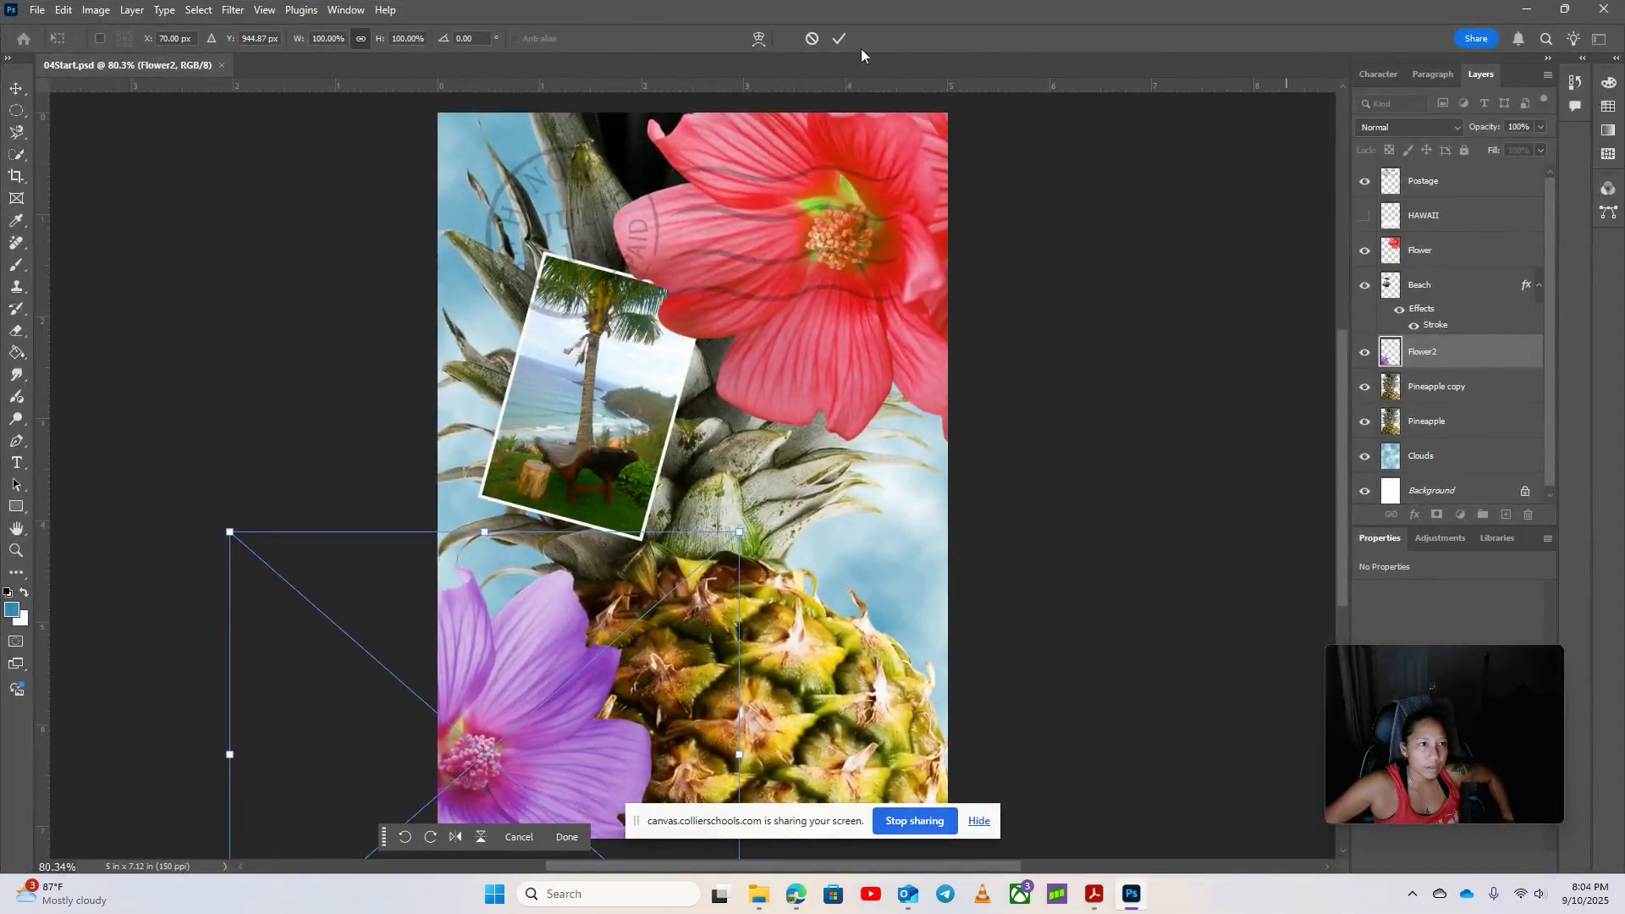
click(841, 38)
drag(537, 671, 502, 716)
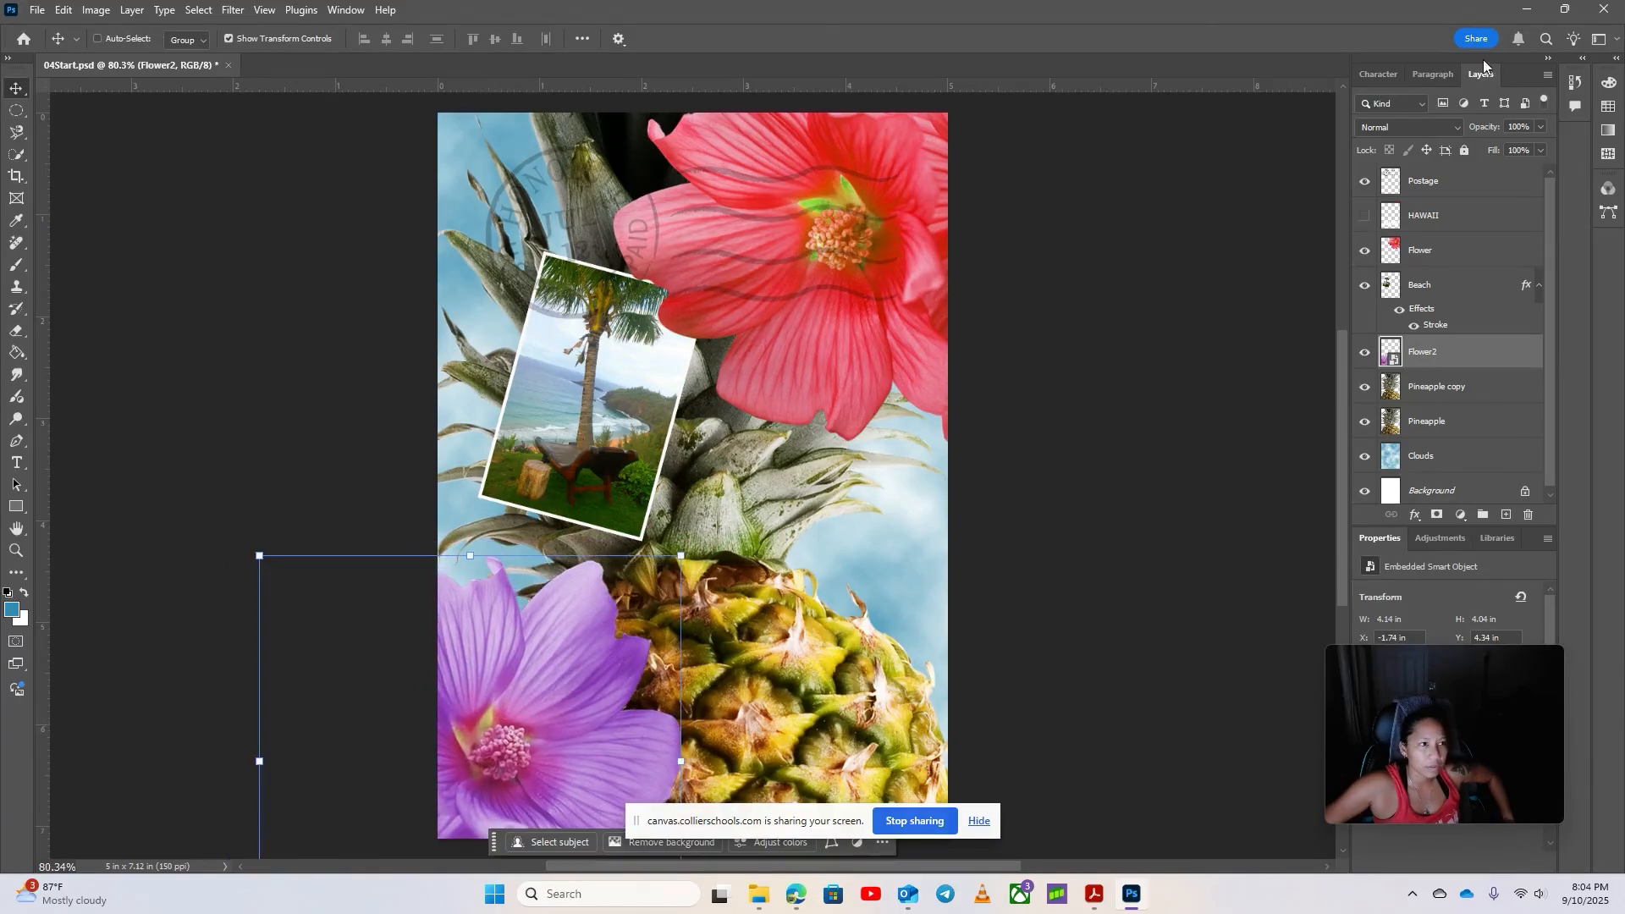
click(1565, 8)
Following step 3 of Adding text, activate the Horizontal Type tool and open the Character panel
scroll(342, 582, down, 5)
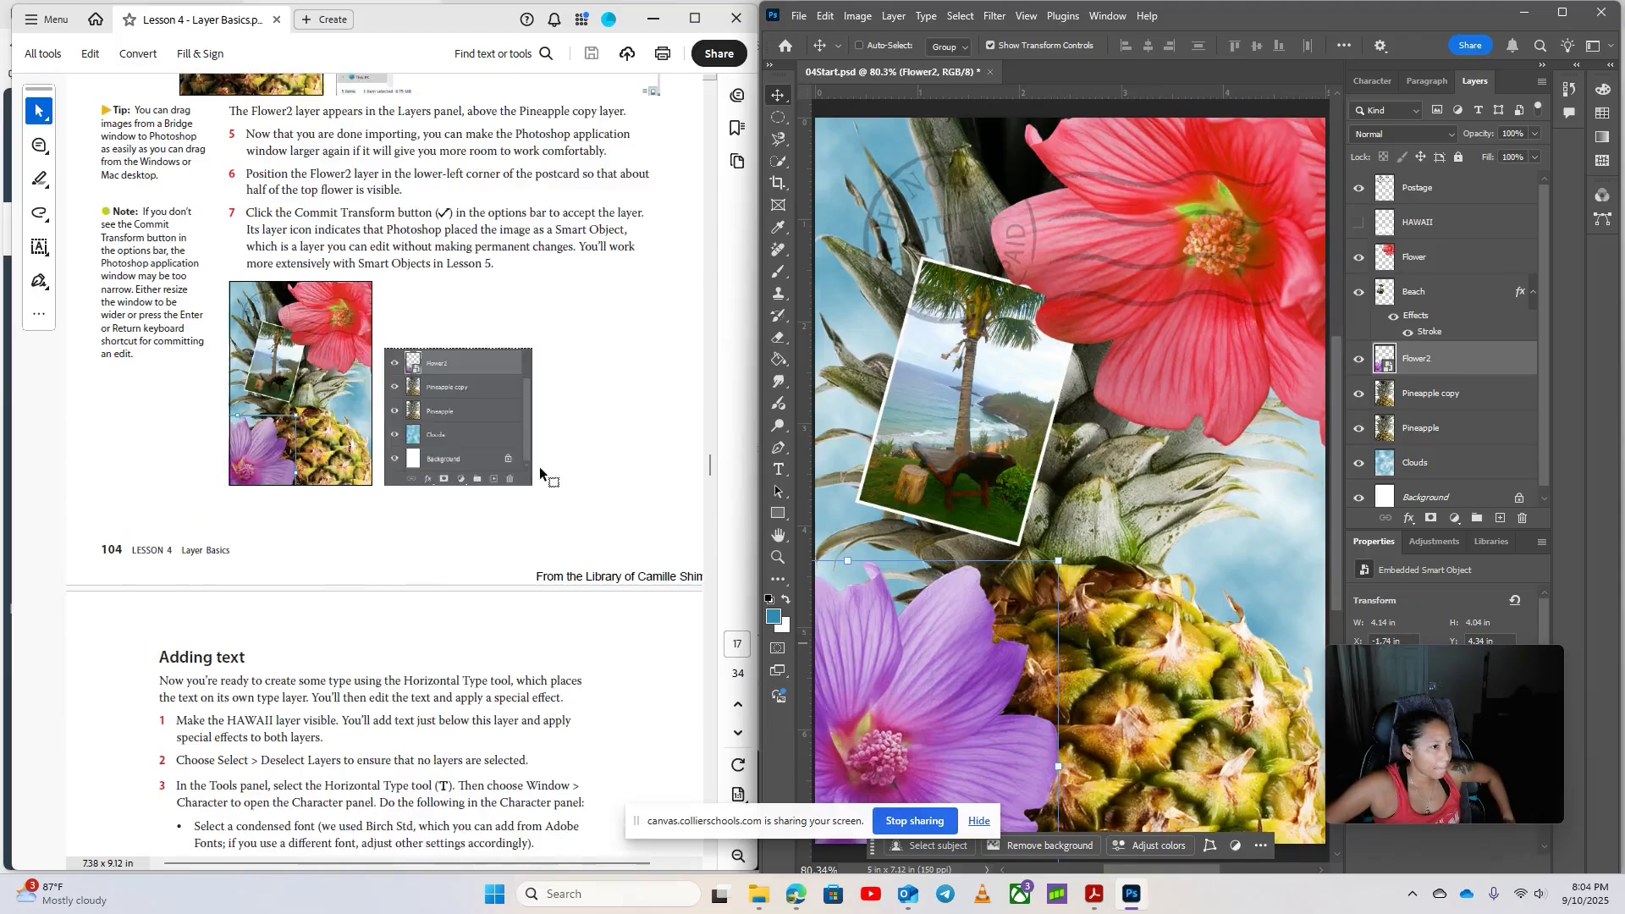
scroll(596, 459, down, 6)
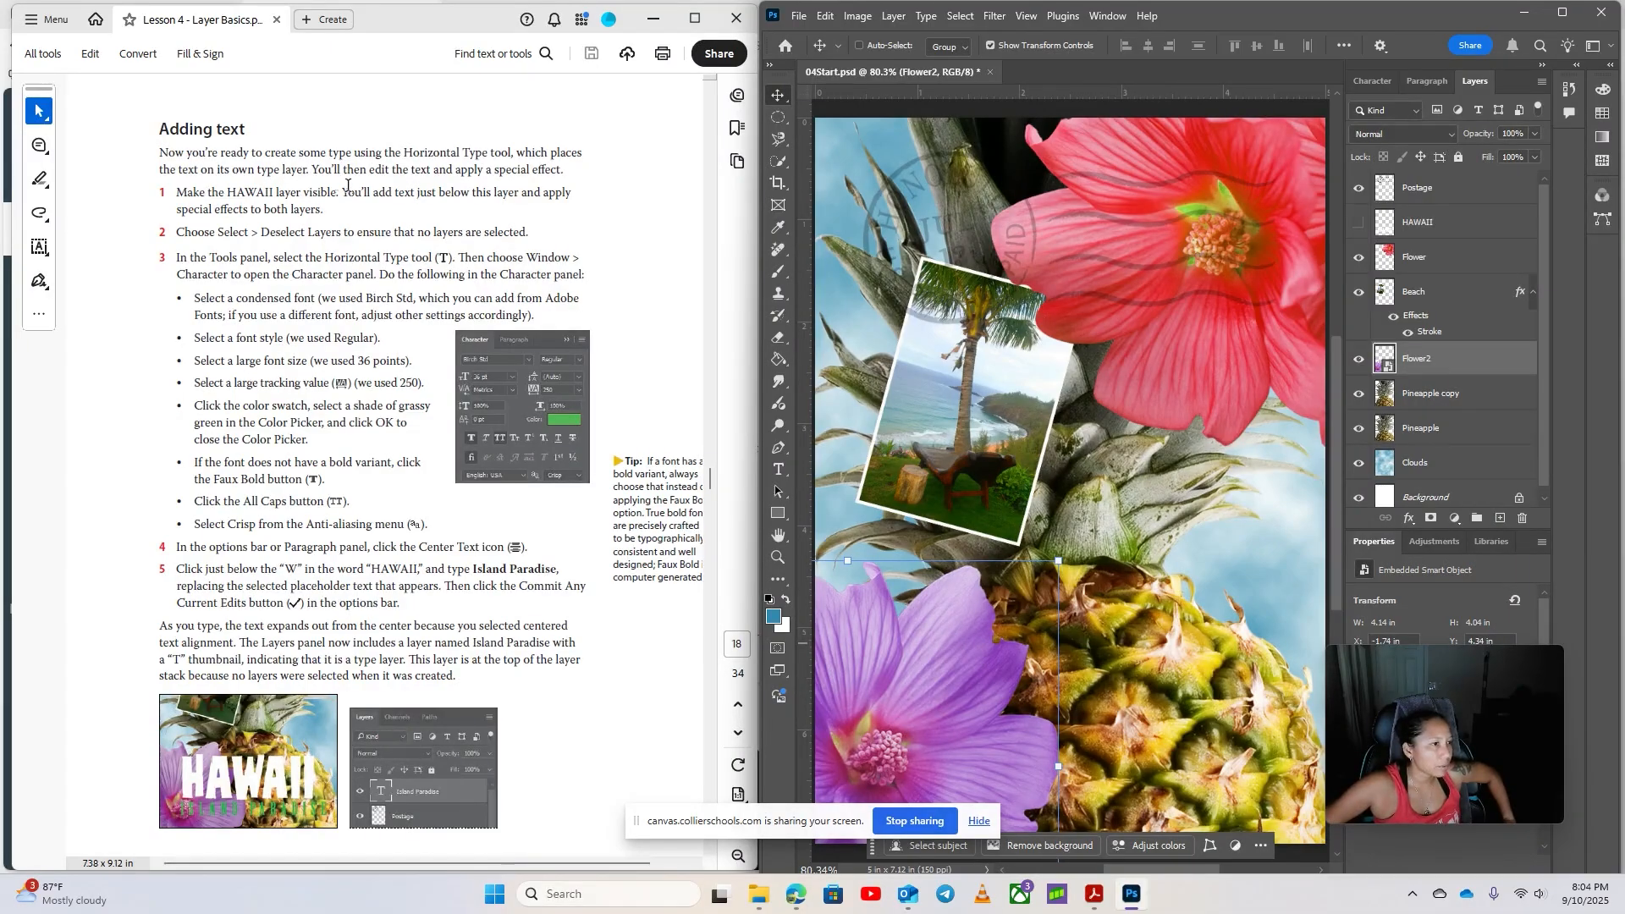
click(779, 475)
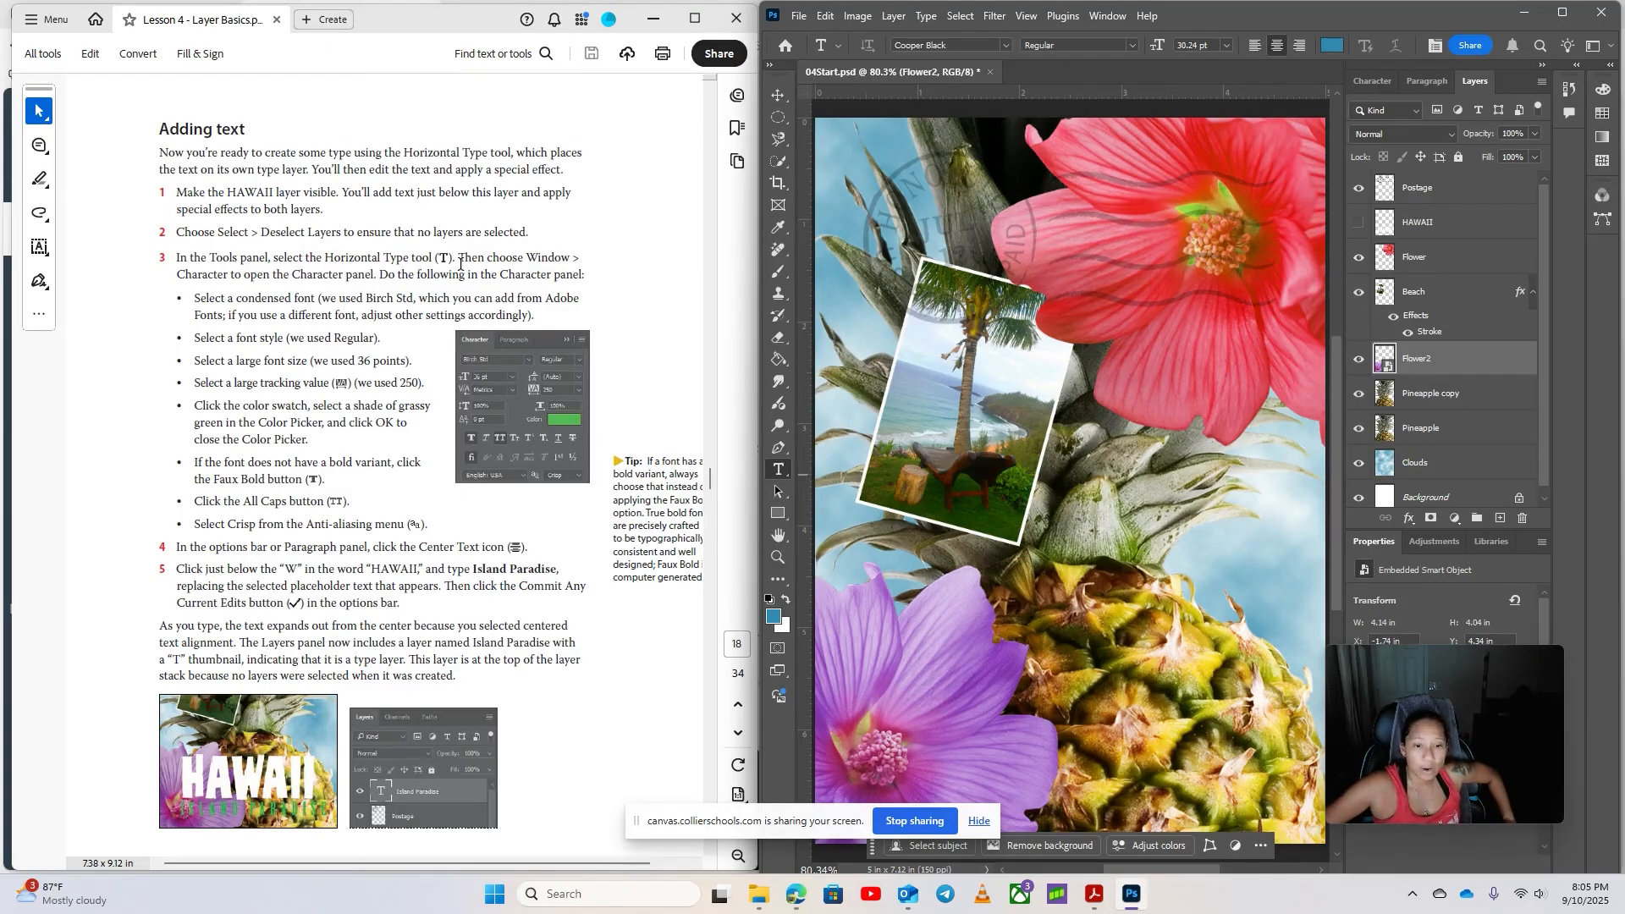
click(1110, 16)
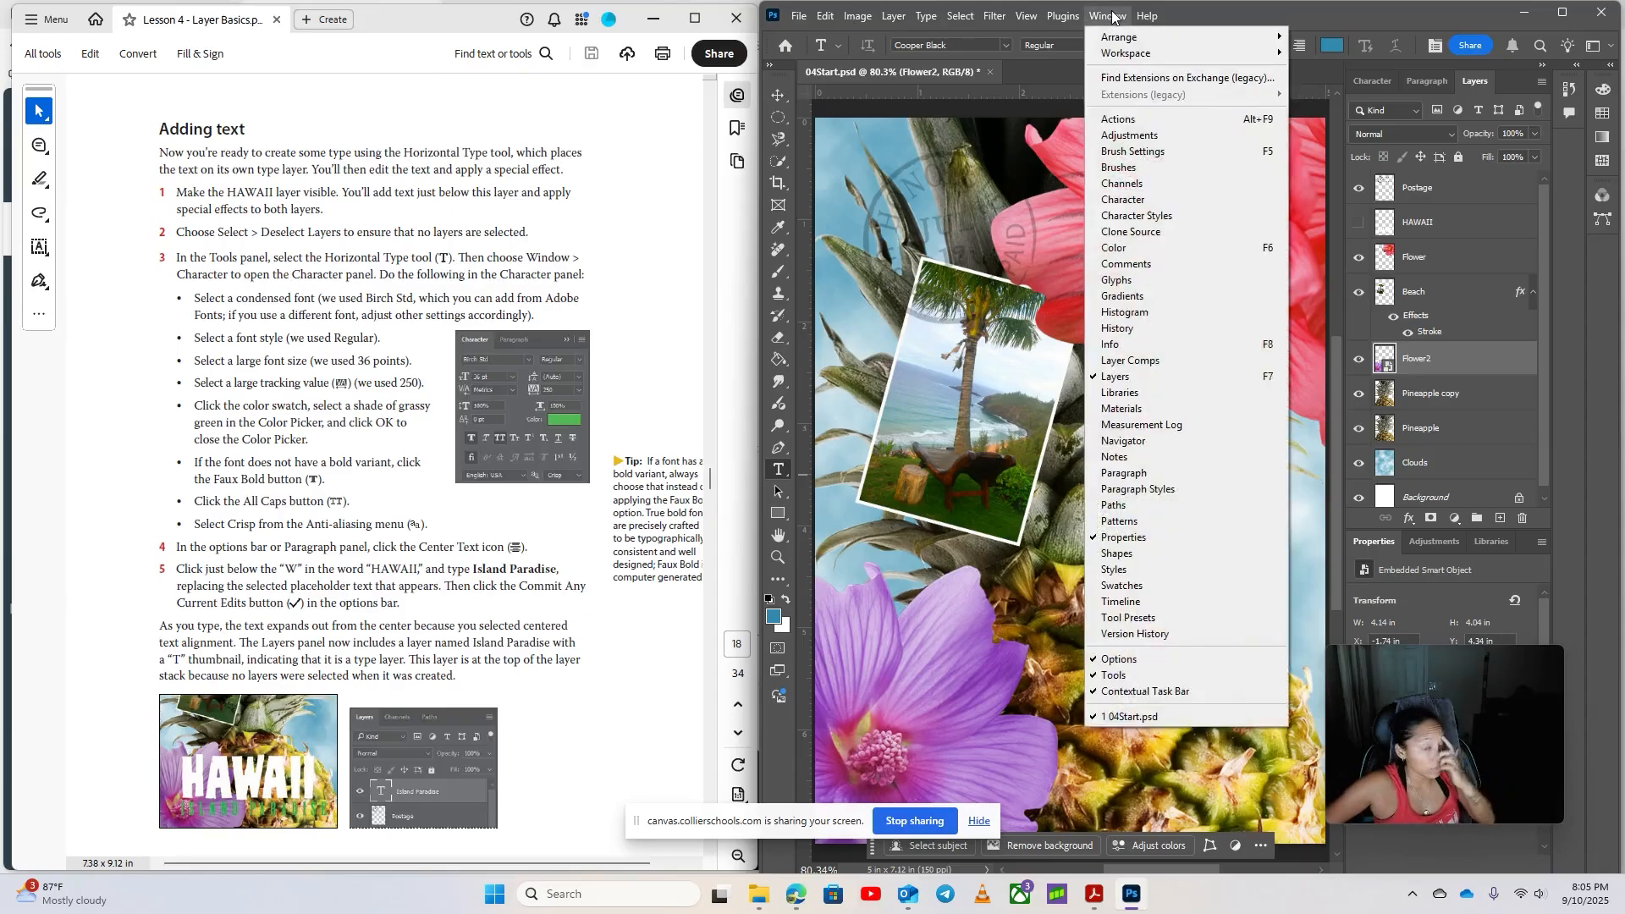
click(1135, 200)
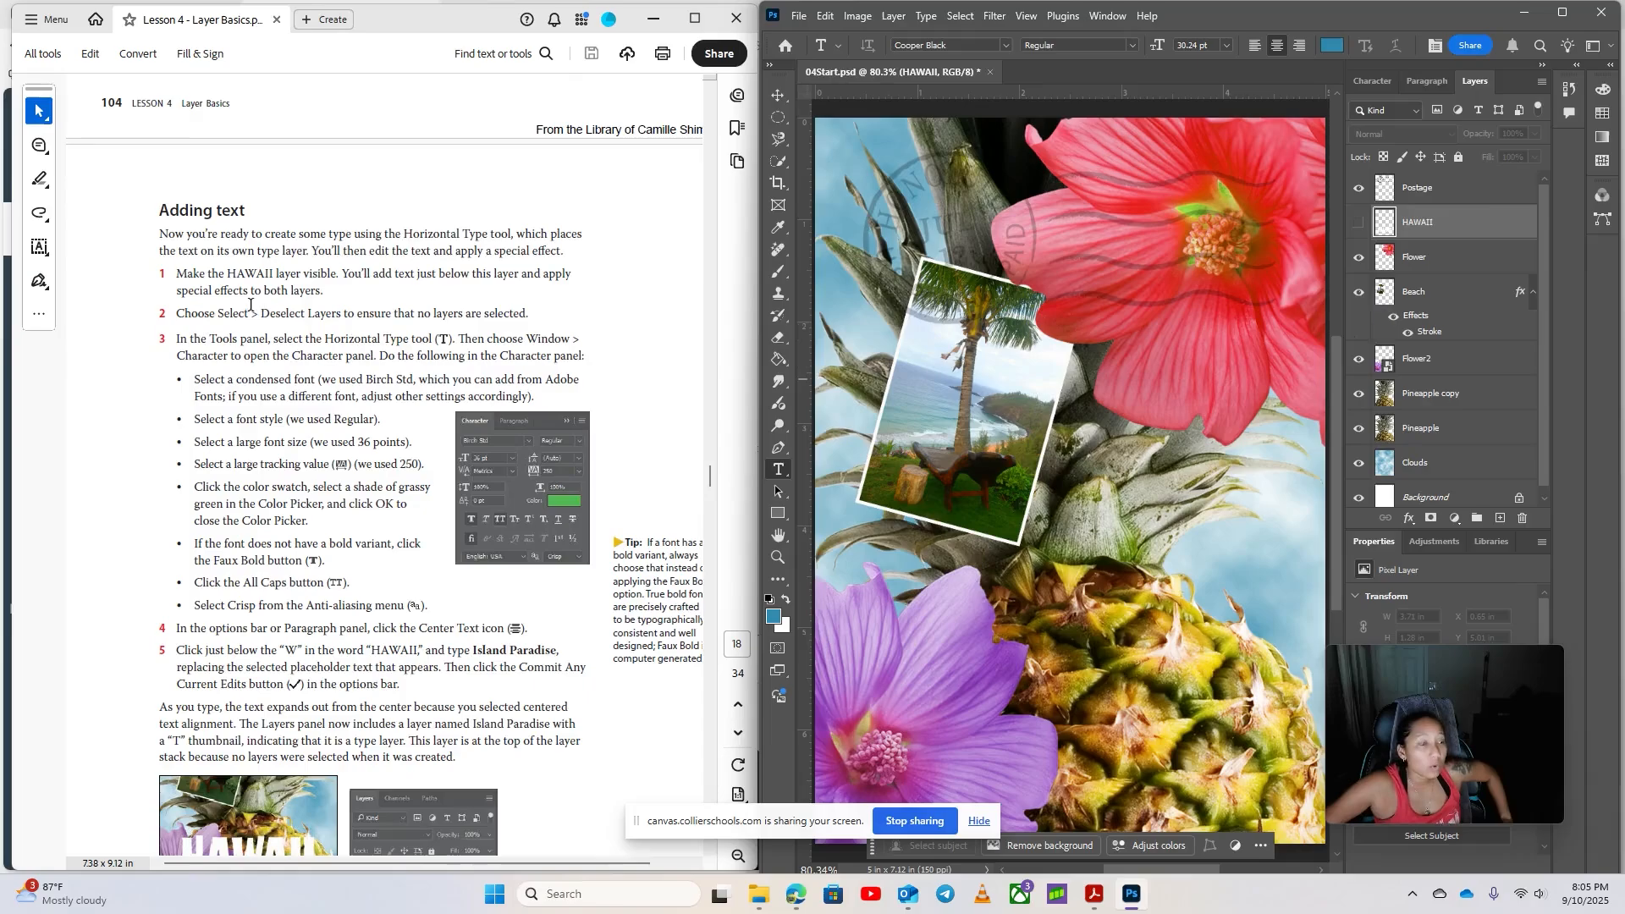
Make the HAWAII layer visible and deselect all layers, as steps 1 and 2 of Adding text ask
scroll(250, 305, down, 1)
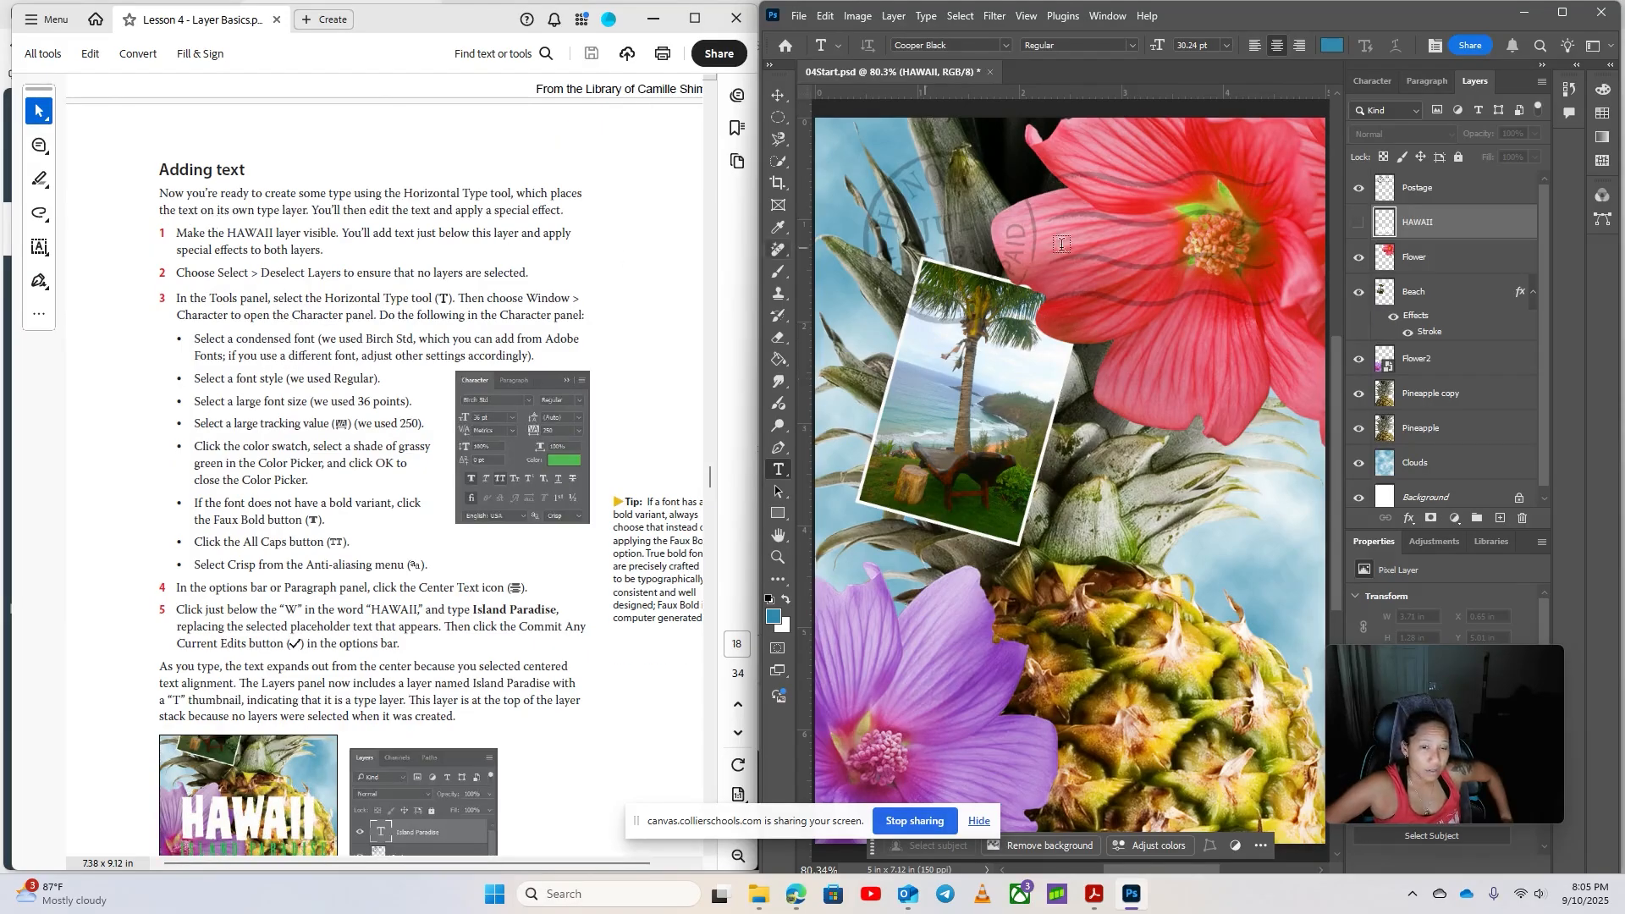
click(1359, 222)
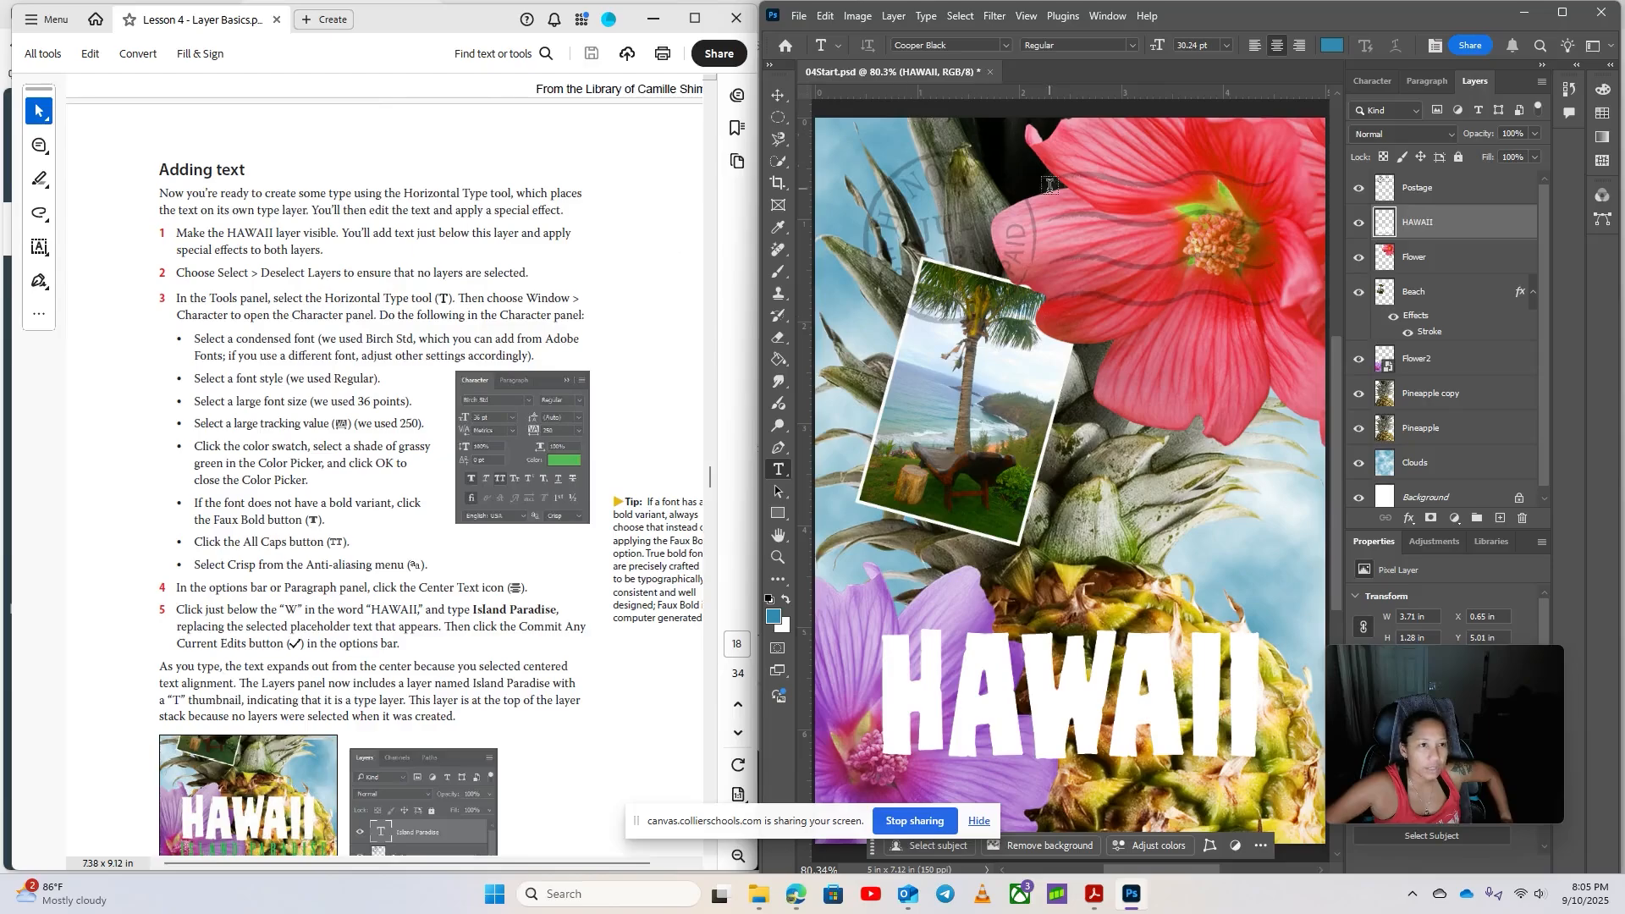
click(974, 19)
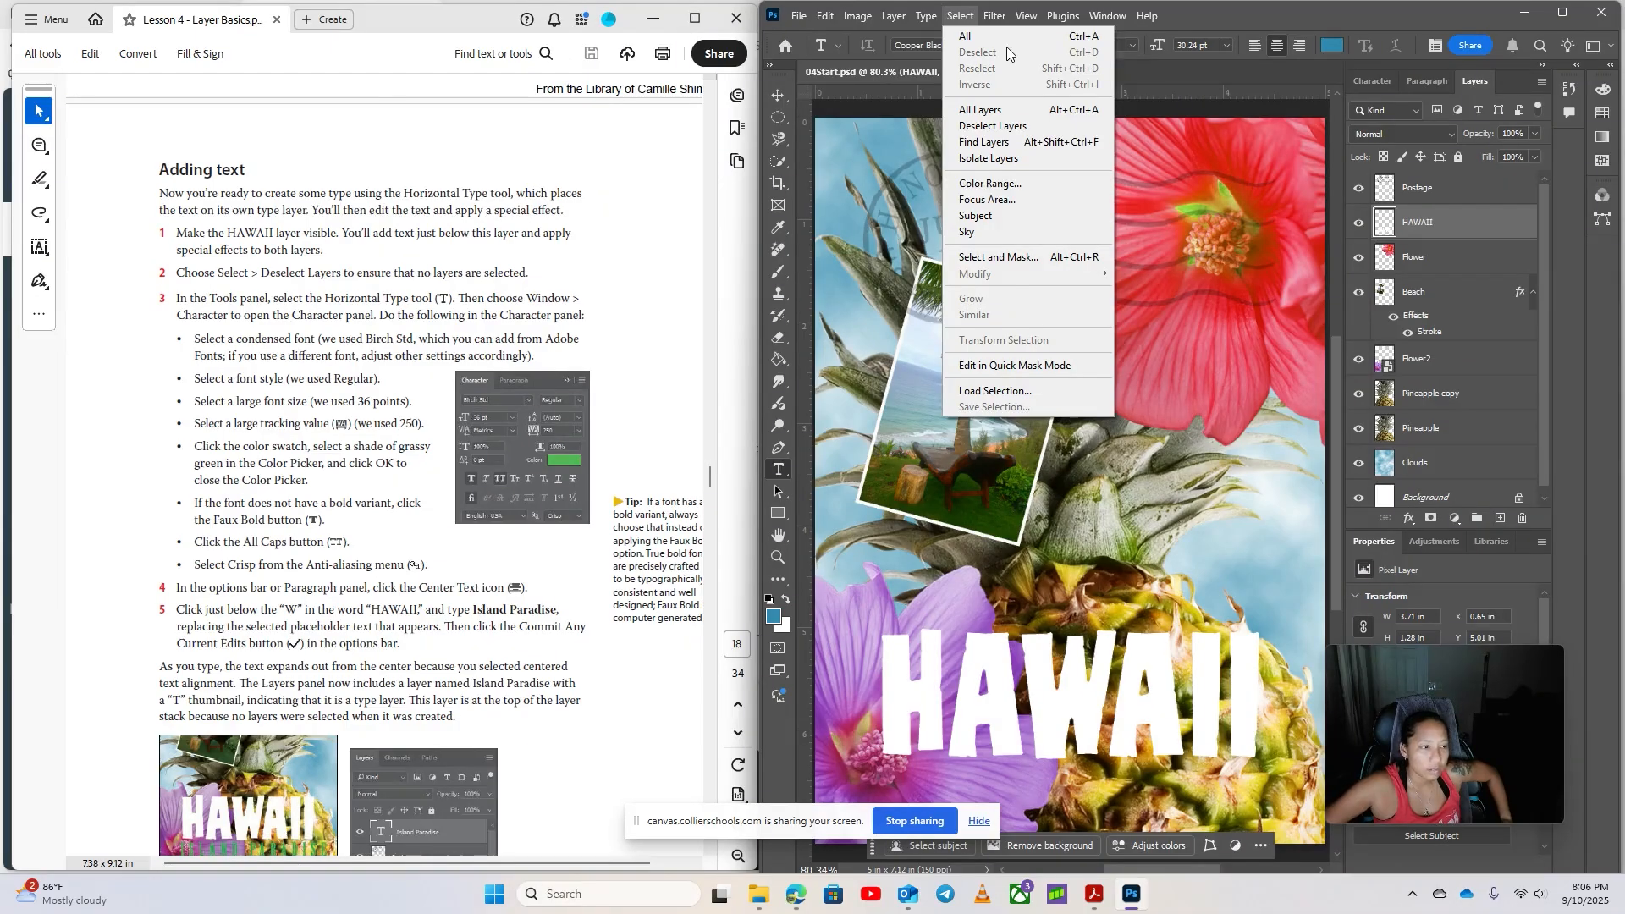
click(993, 127)
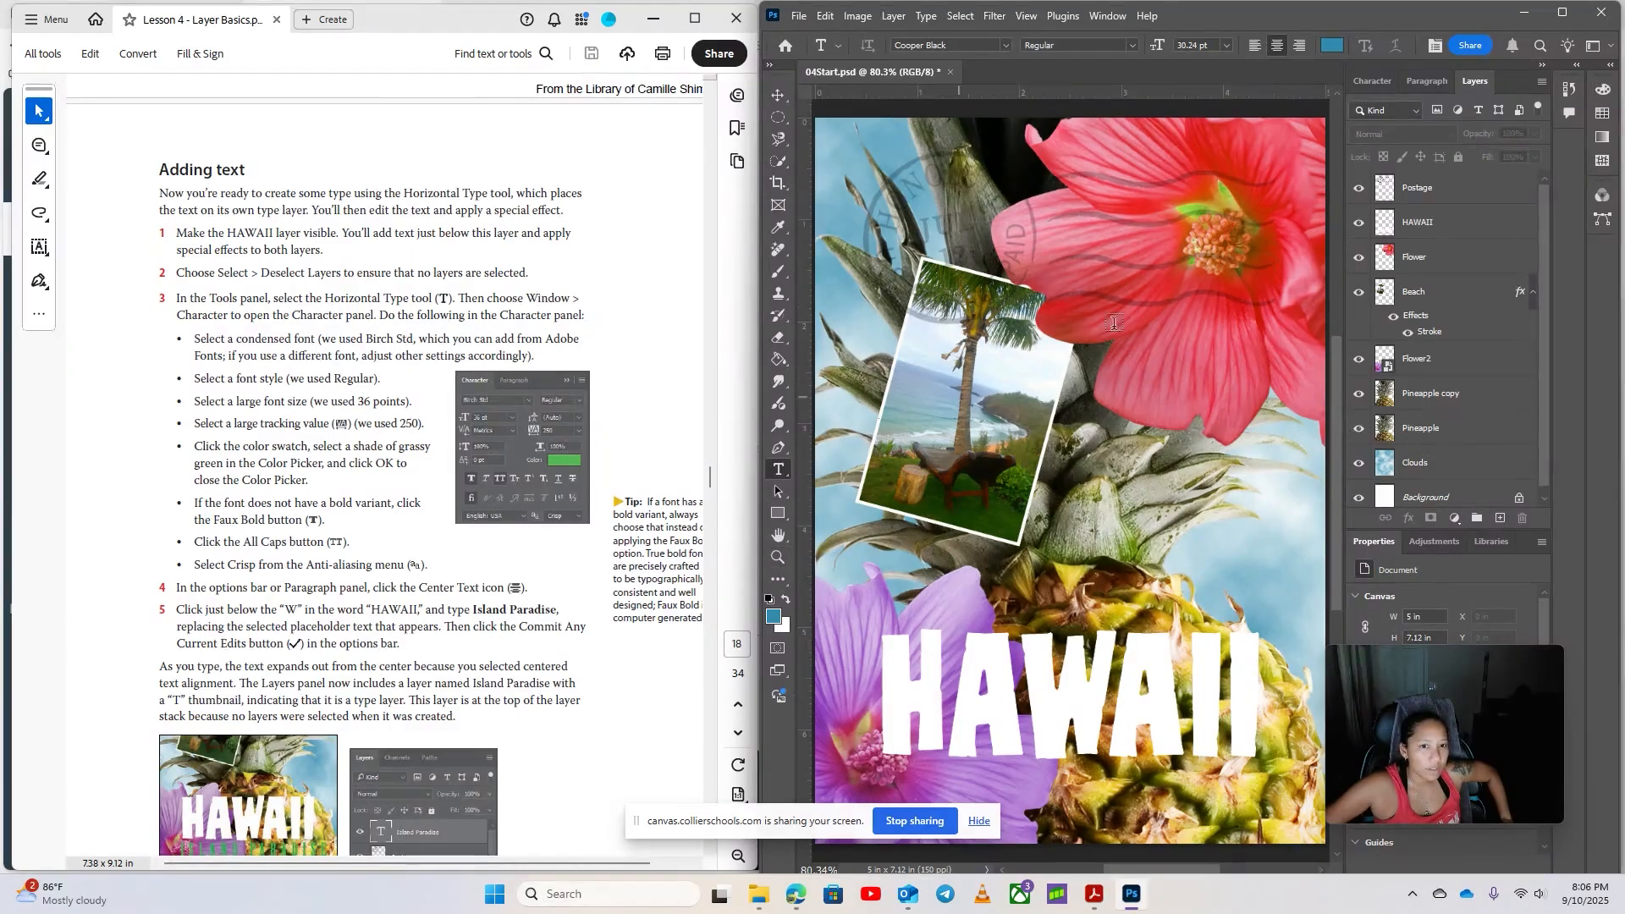
In the Character panel, set the type font to Bodoni MT with the Regular style
click(1106, 18)
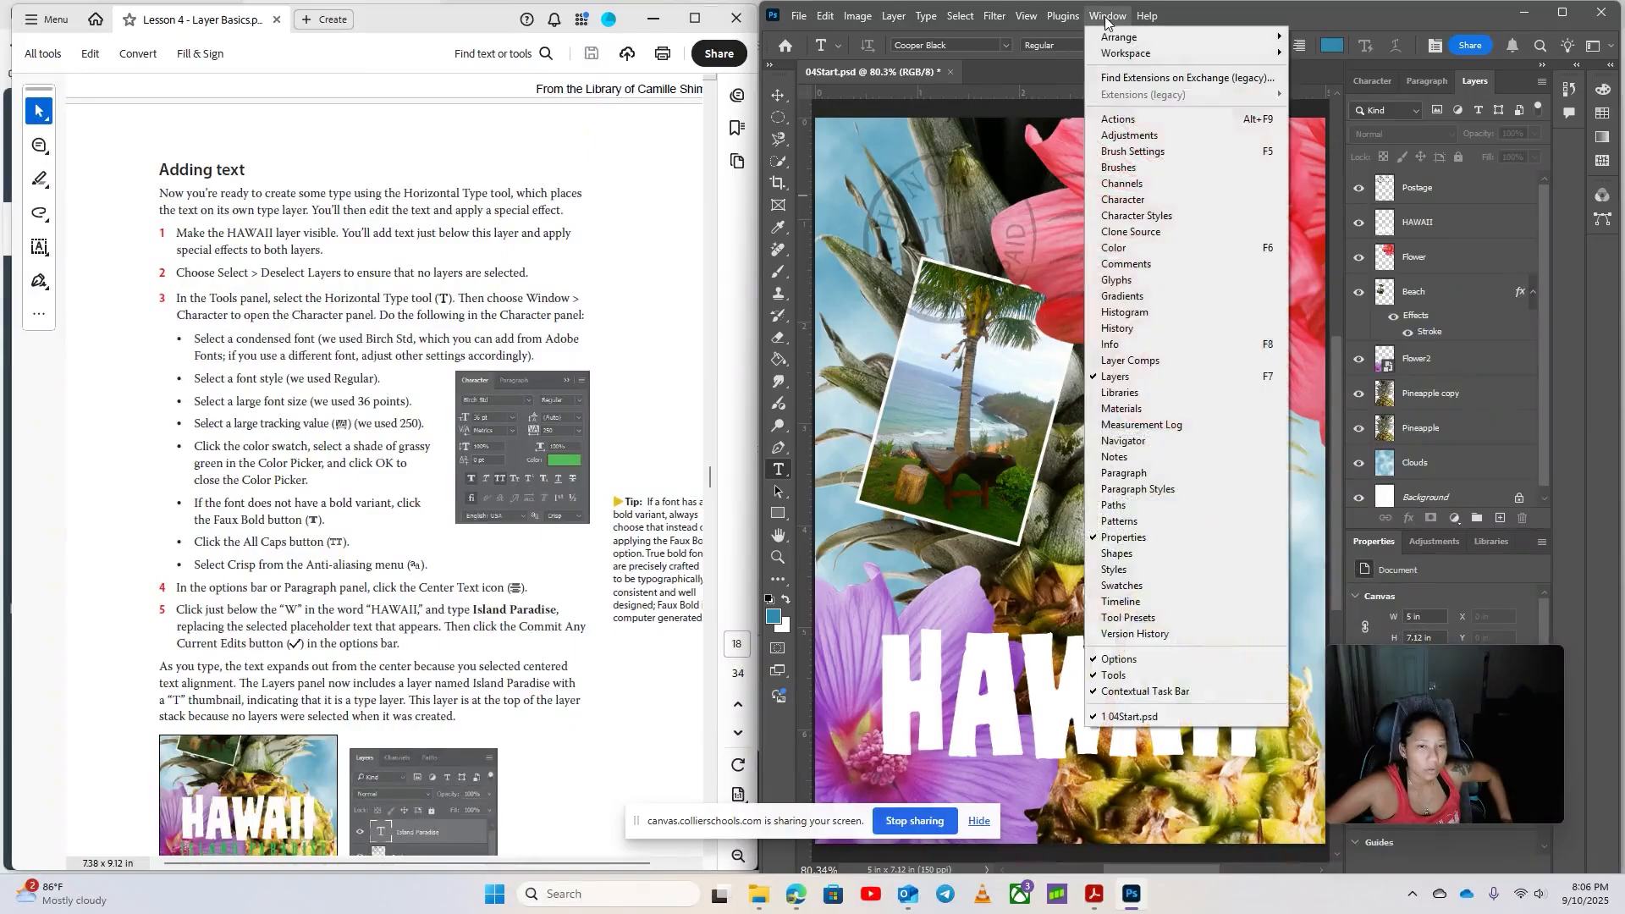
click(1126, 200)
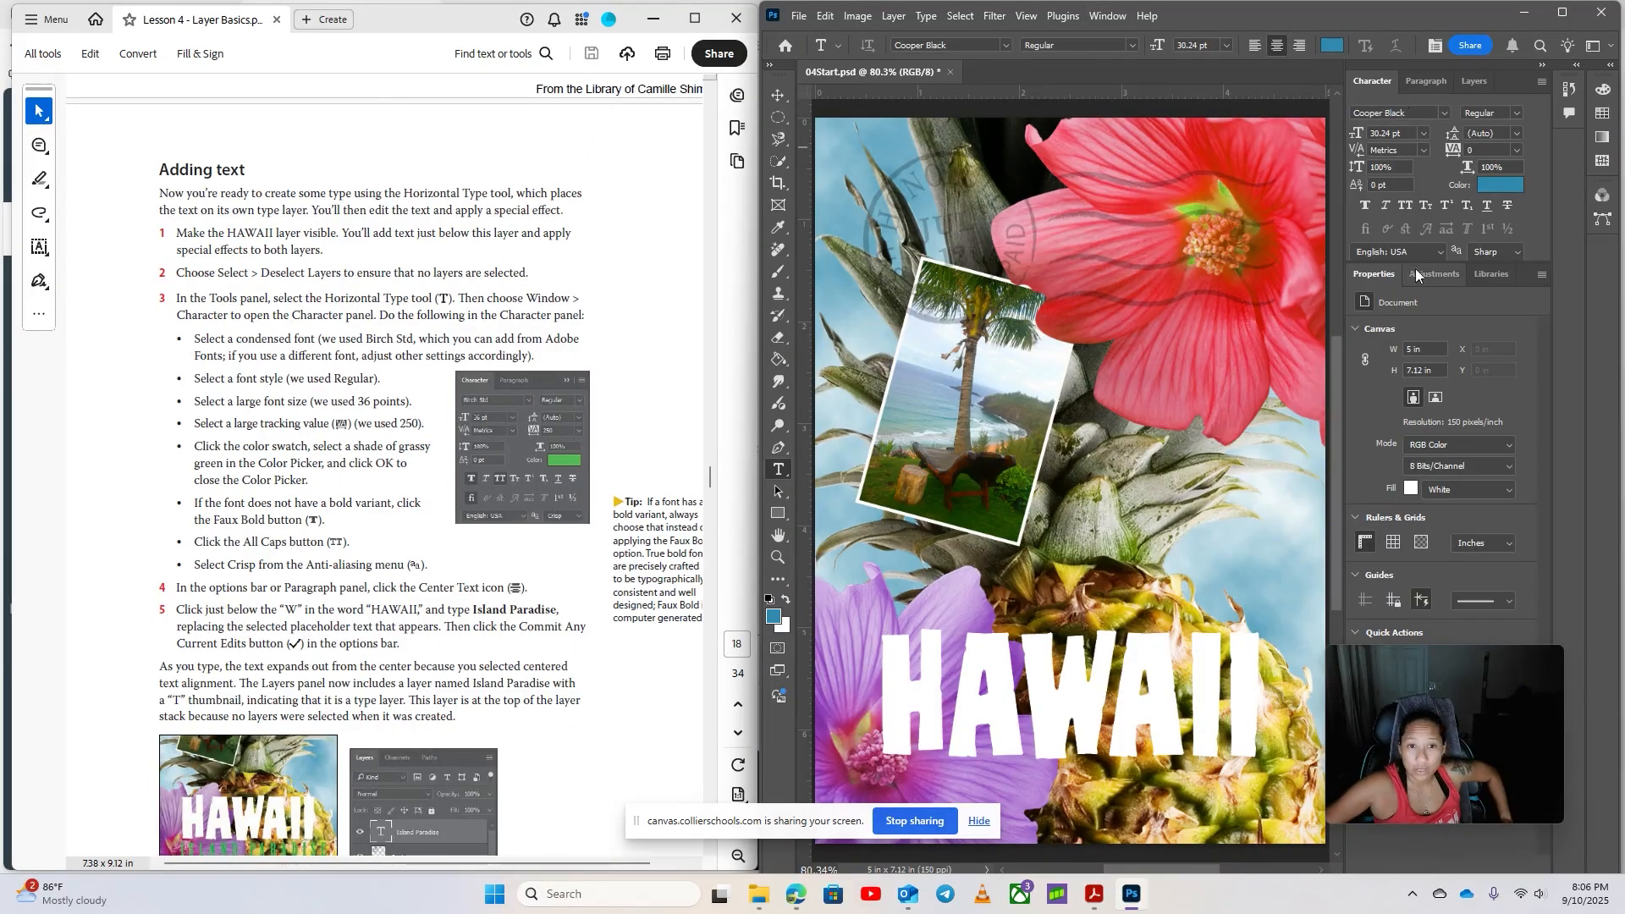
click(1477, 81)
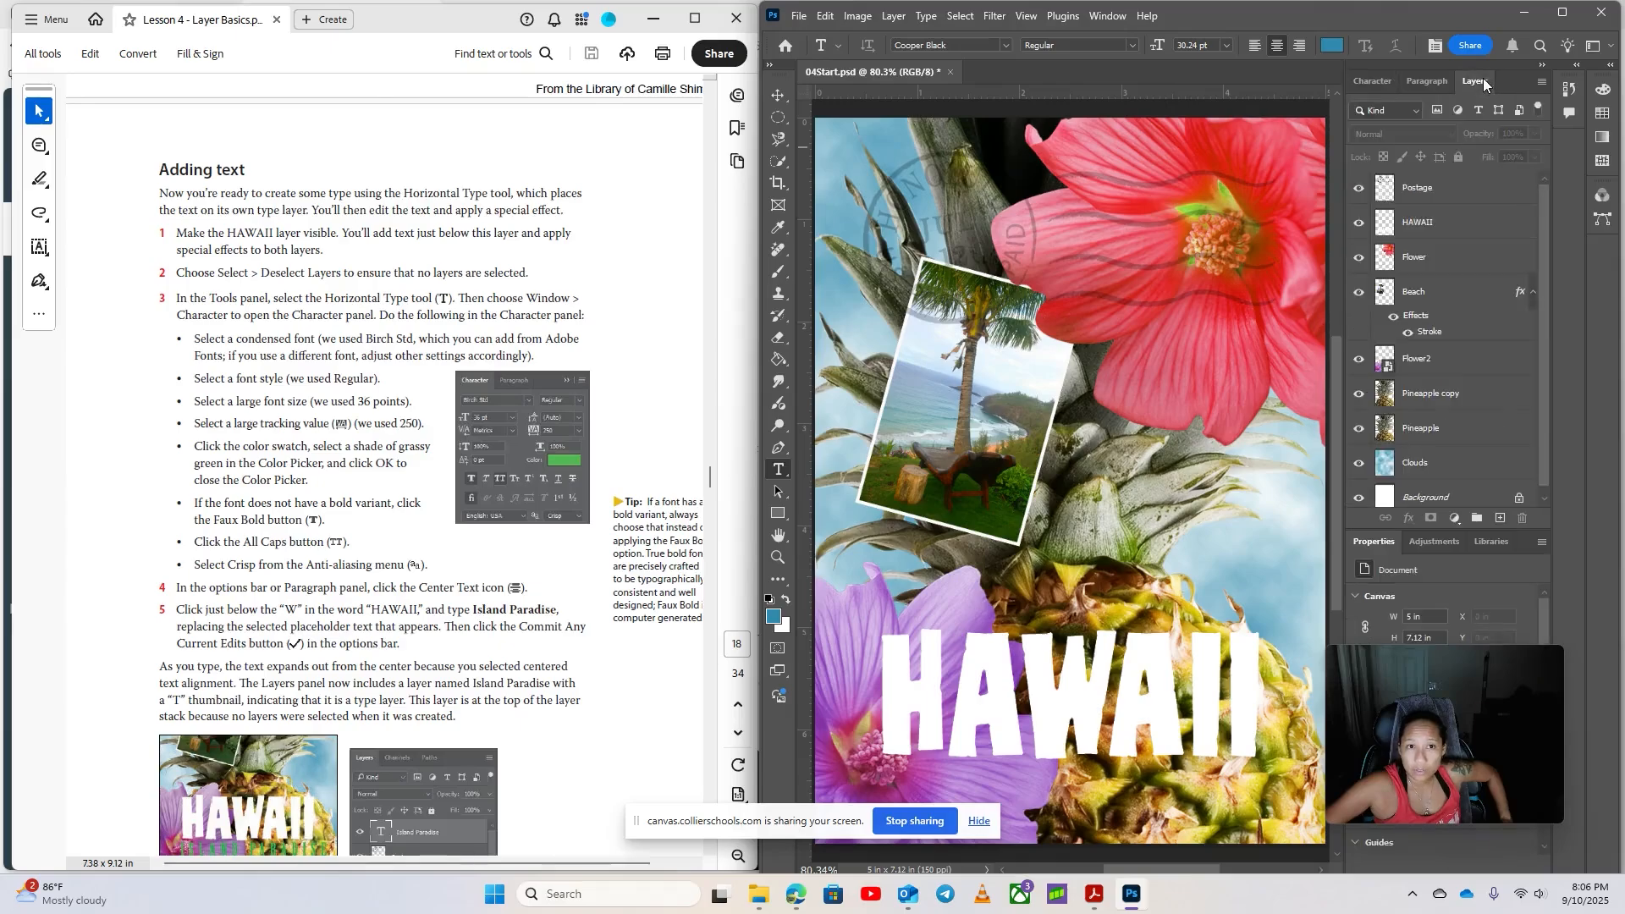
click(1380, 85)
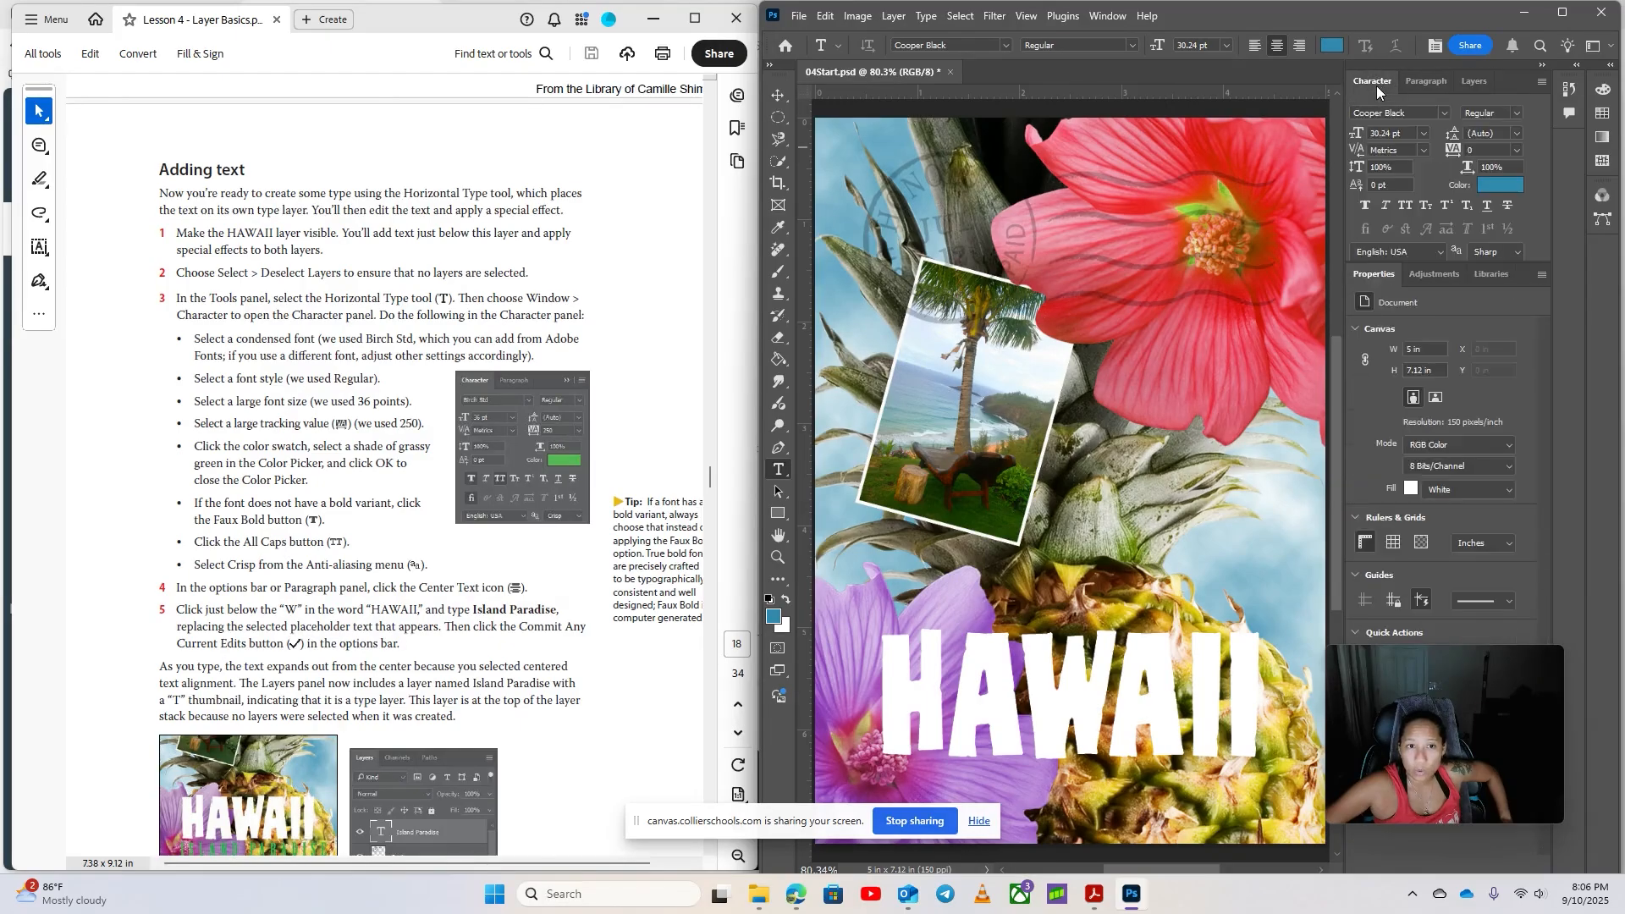
click(1481, 80)
click(1374, 80)
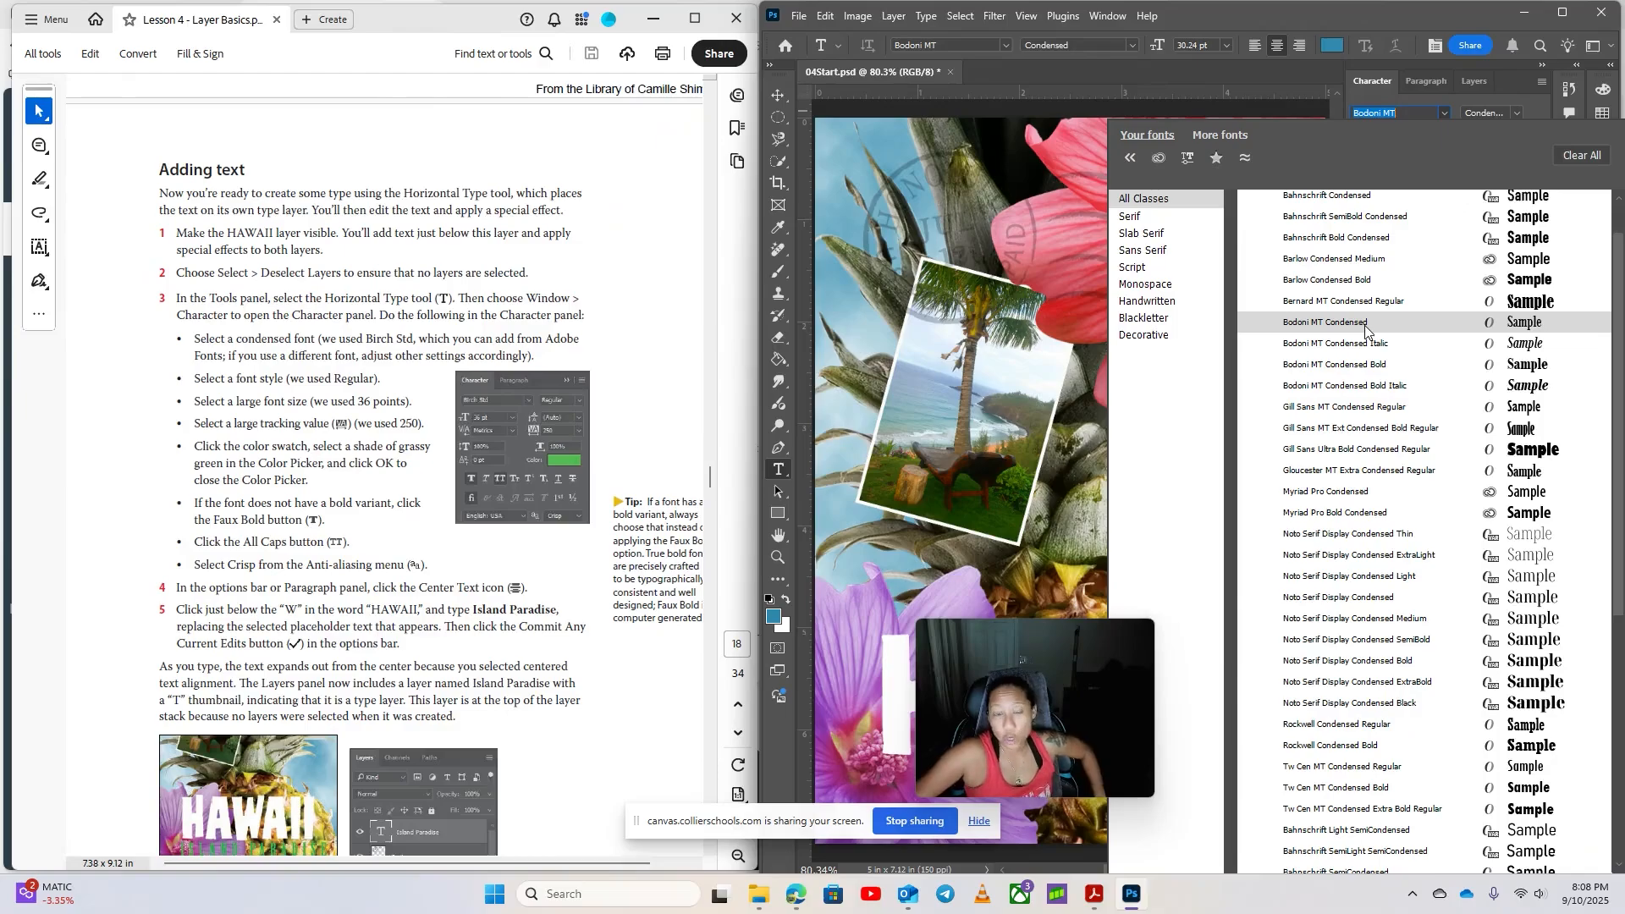
click(1367, 362)
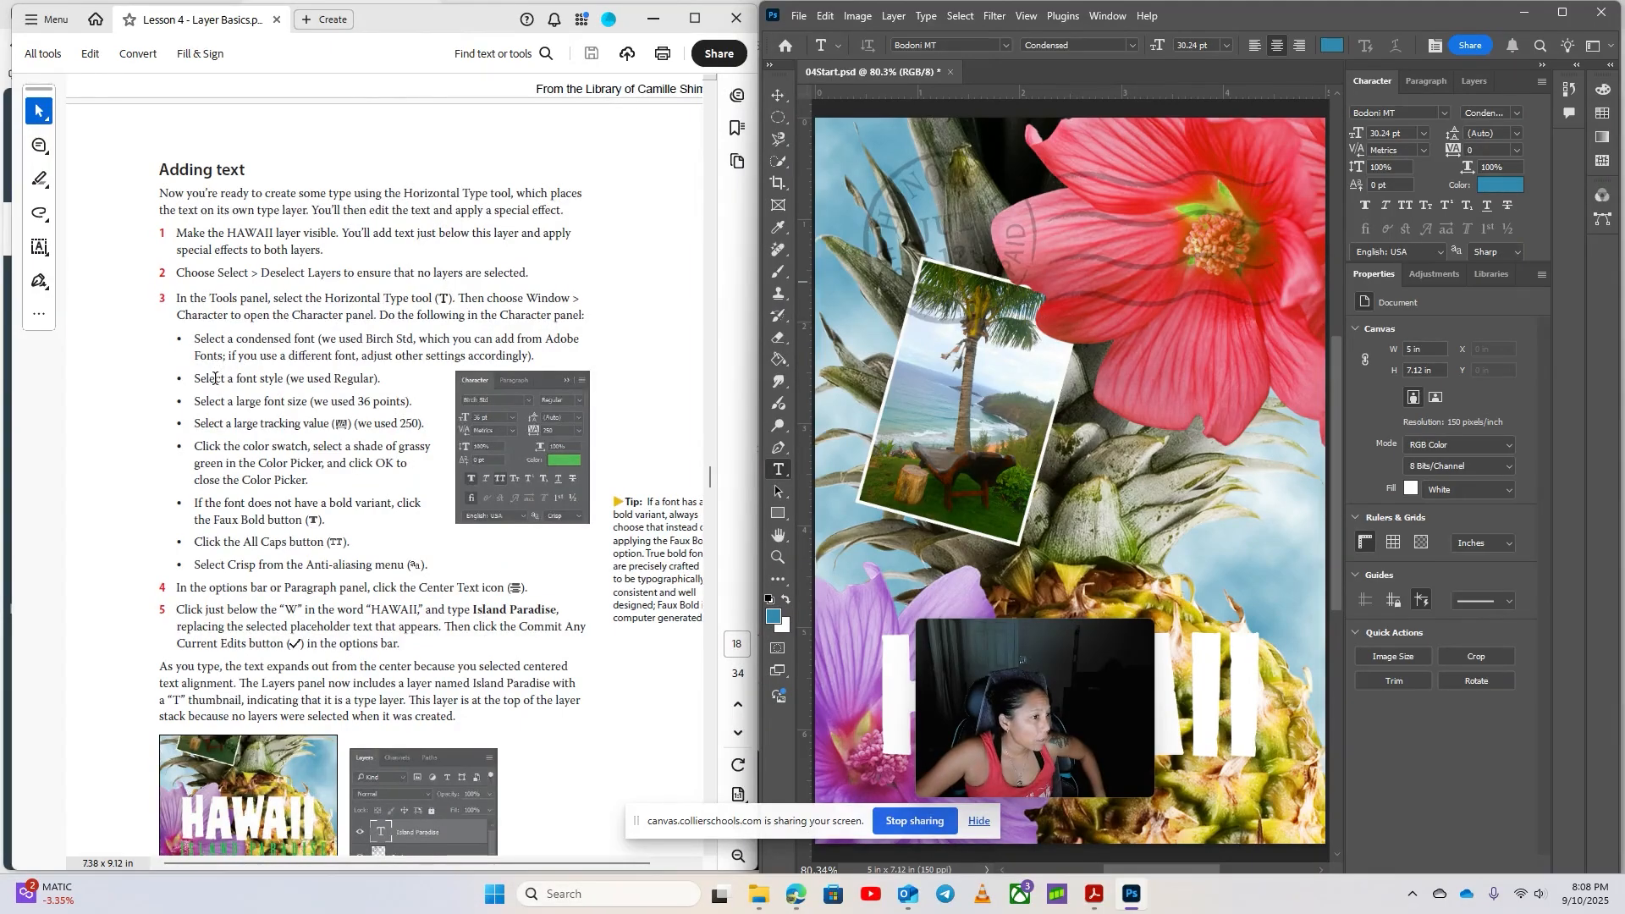
click(1520, 114)
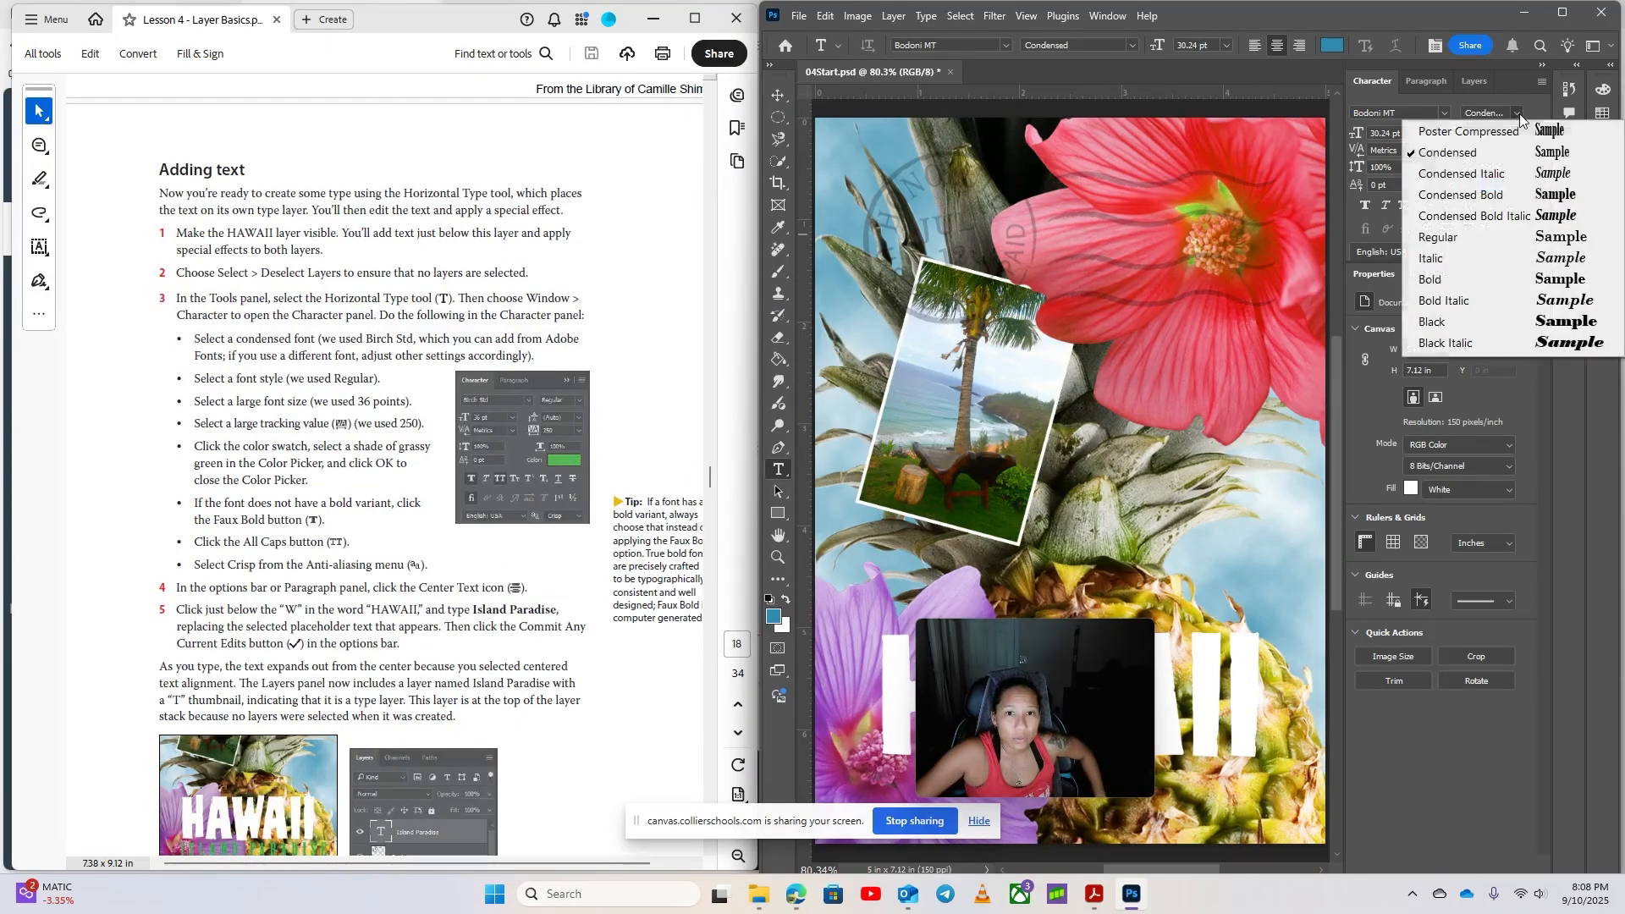
click(1472, 246)
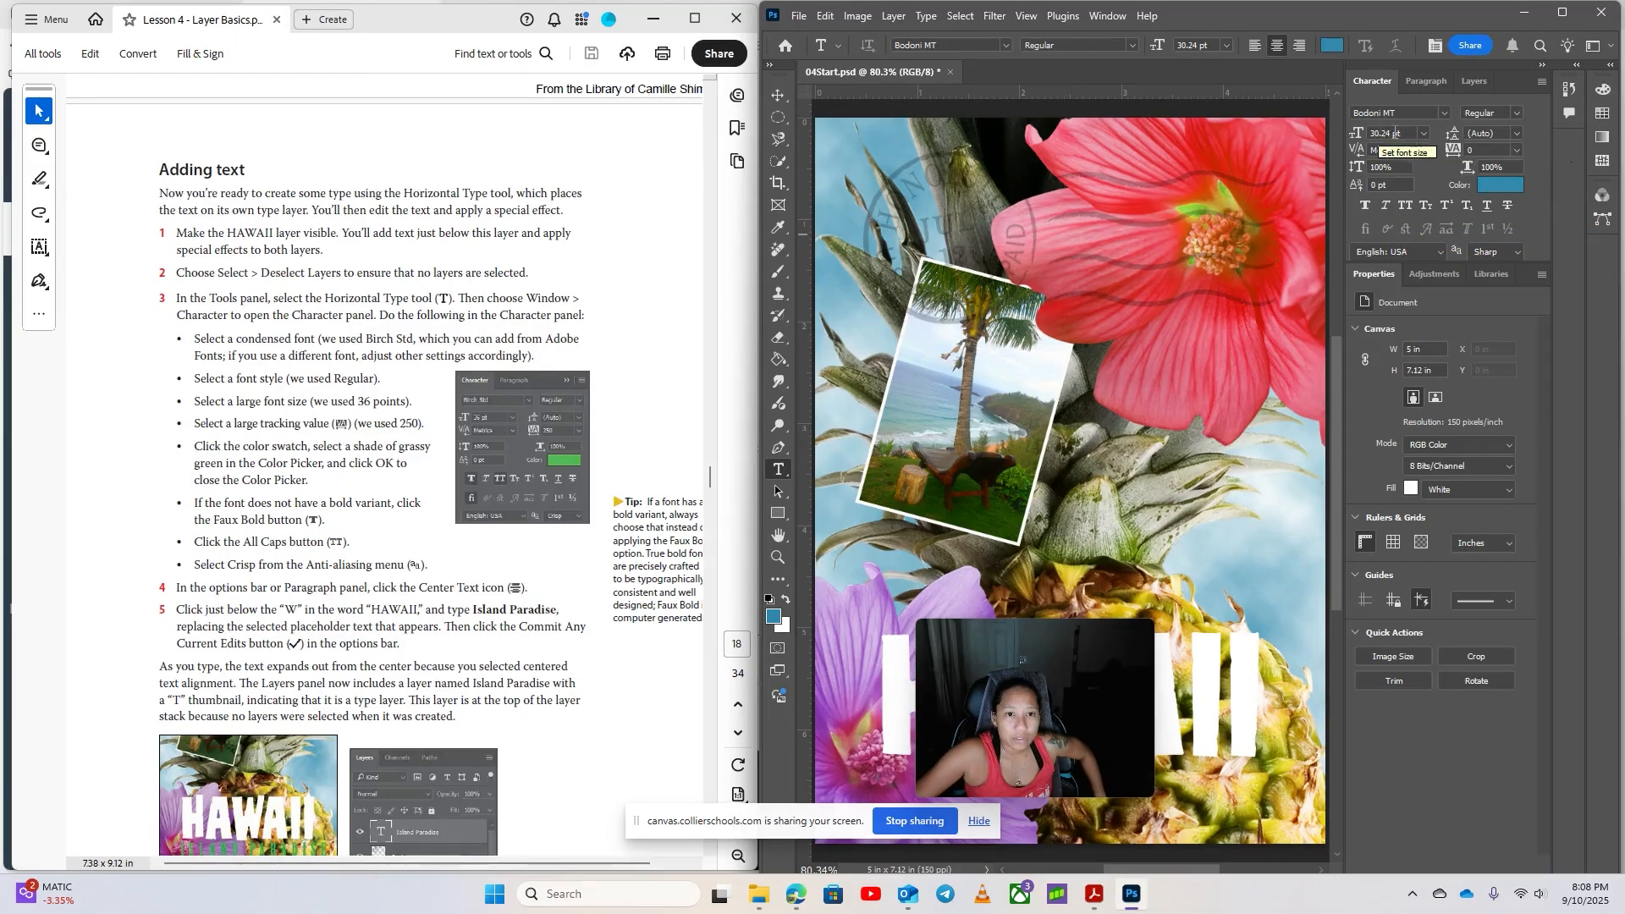
Set the font size to 36 pt and the tracking to 250 for the new text
click(1359, 133)
text(36pt)
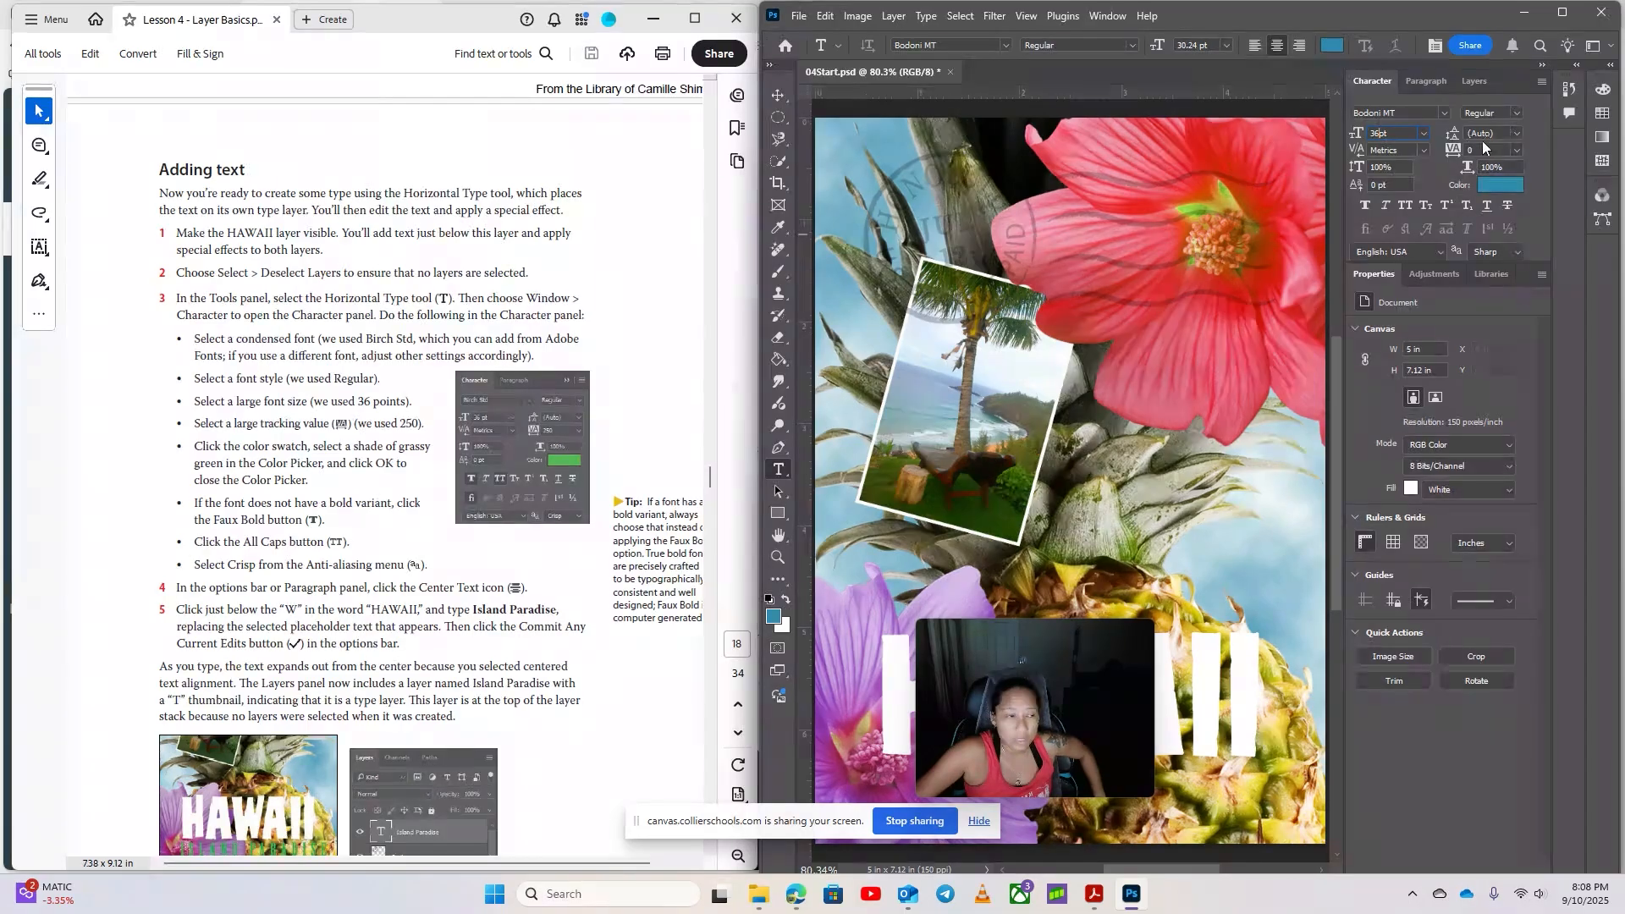
click(1479, 150)
text(25)
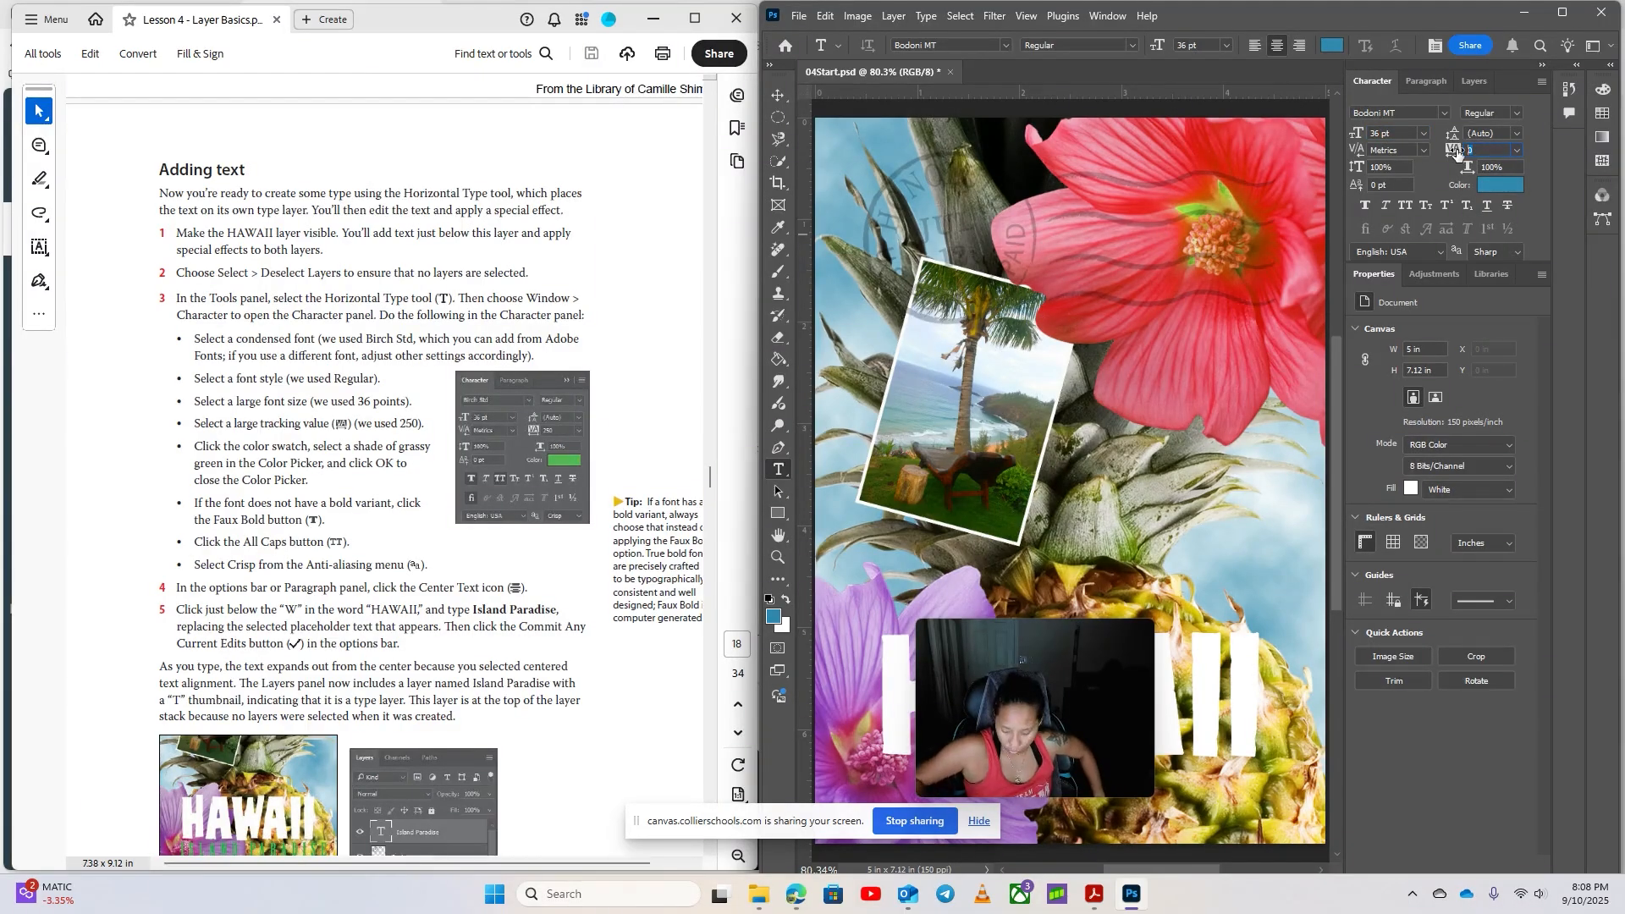
text(0)
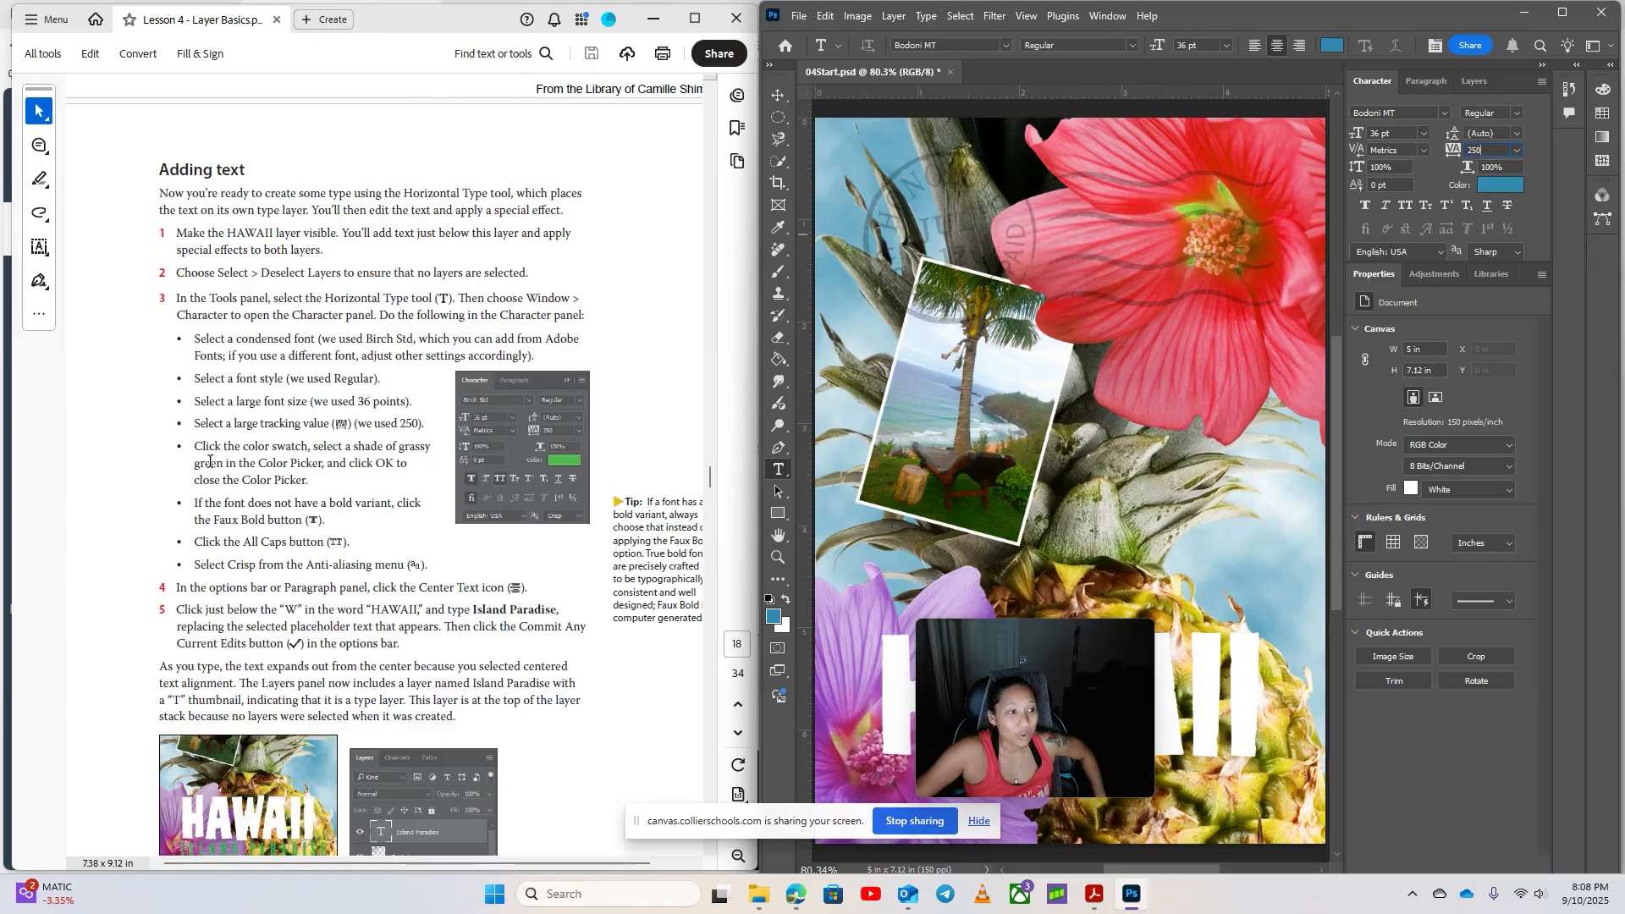
Change the text color to a dark grassy green, RGB 8, 120, 14
click(1500, 185)
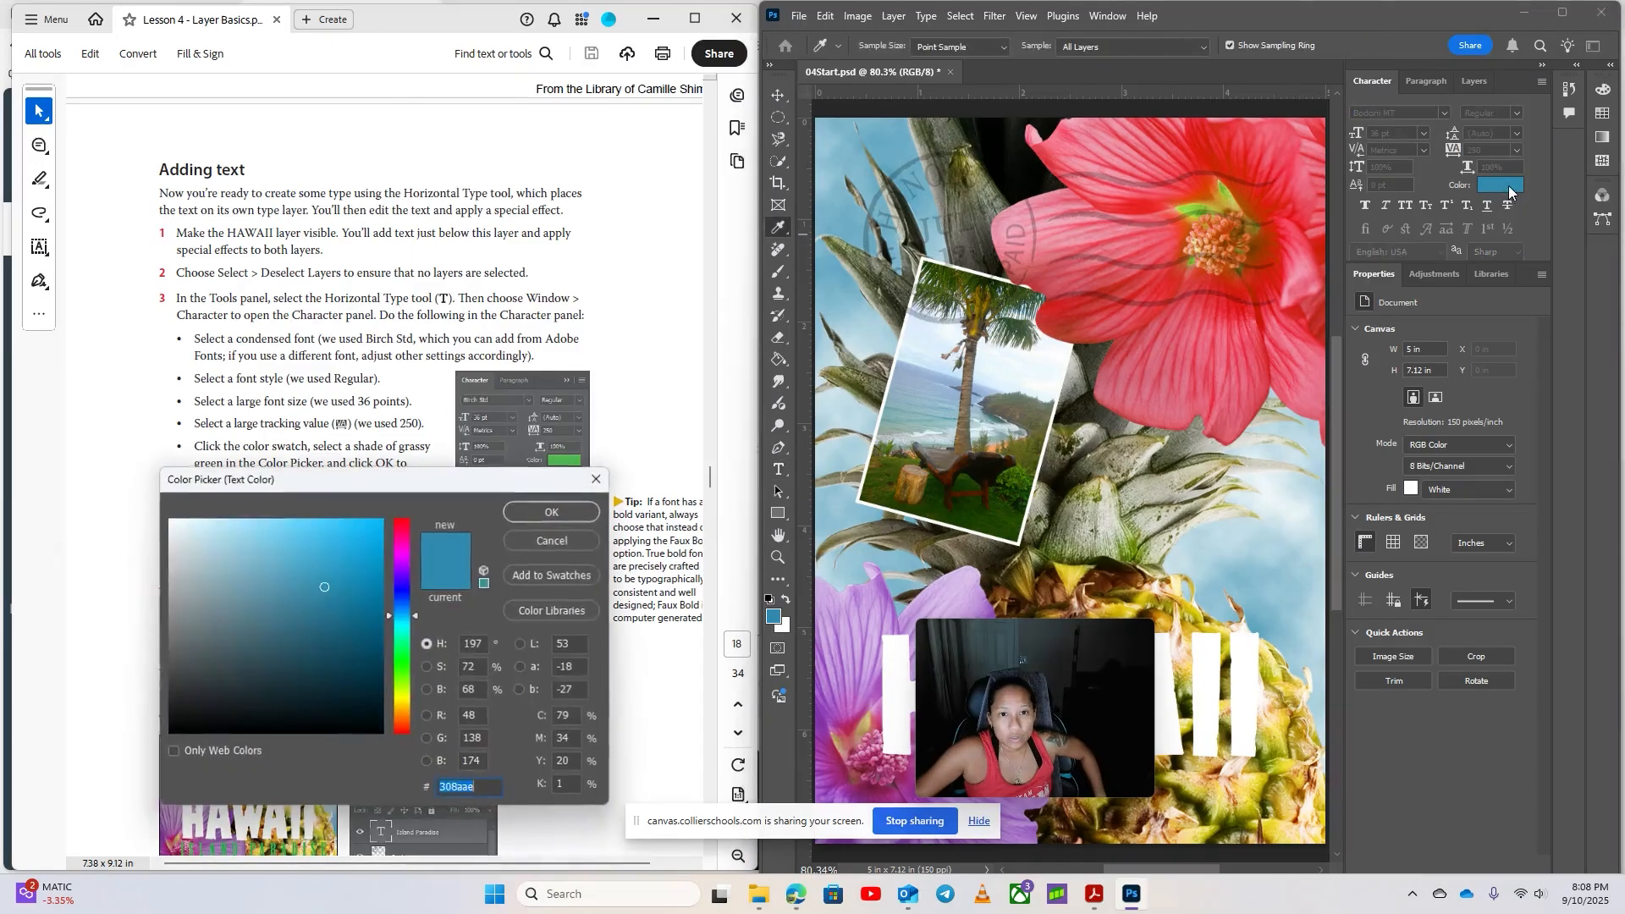
drag(495, 491, 1022, 226)
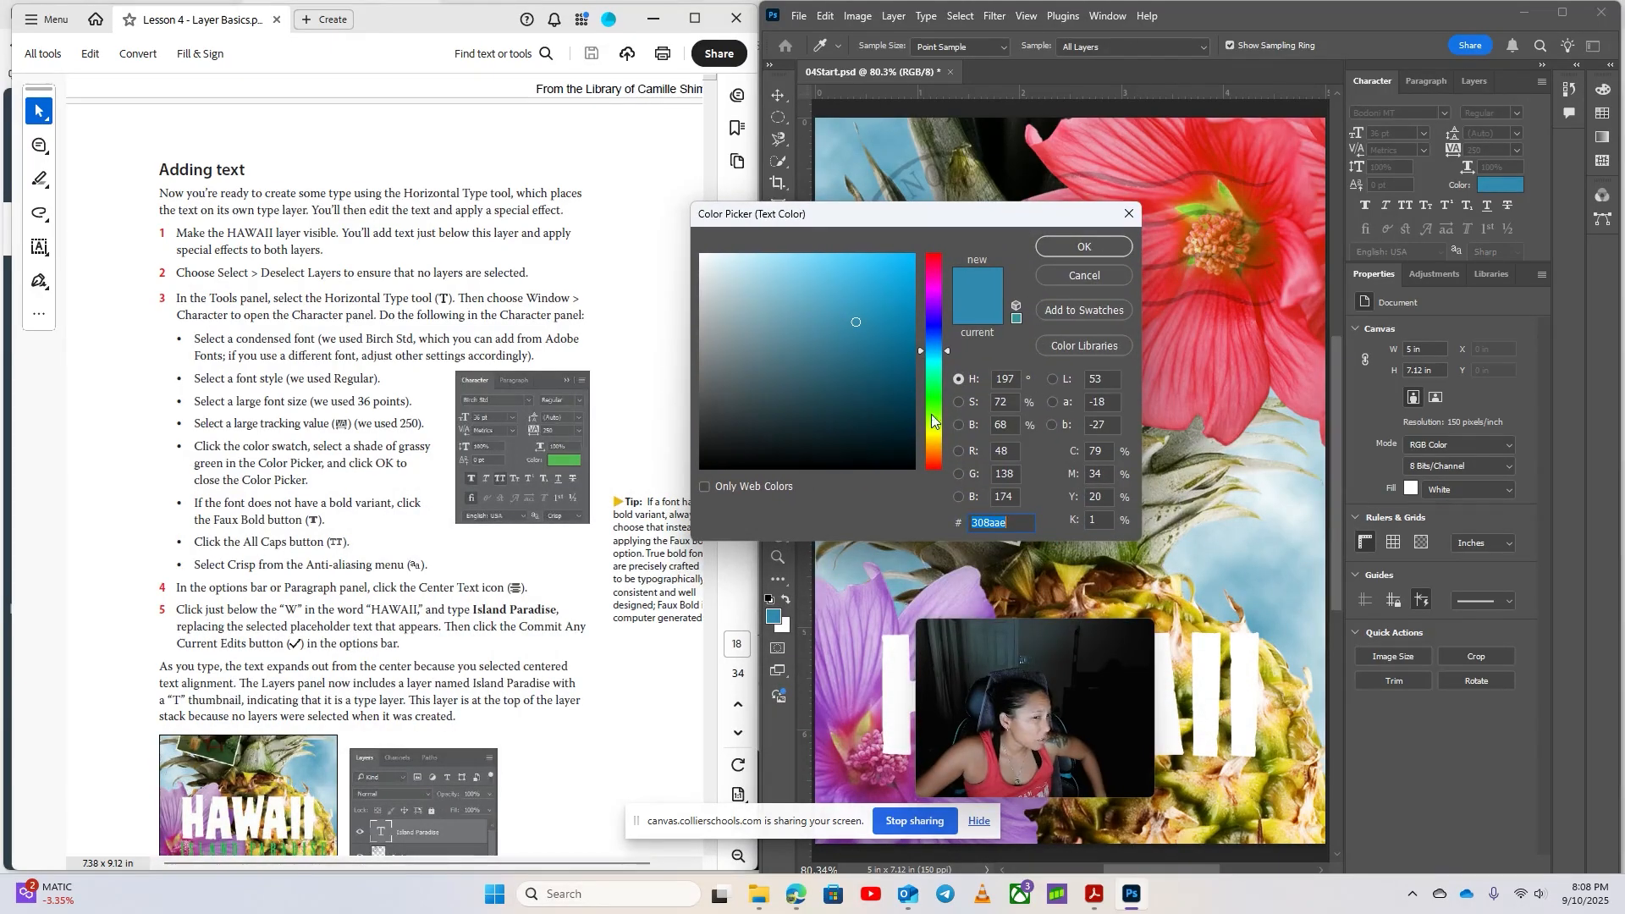
mouse_move(935, 422)
mouse_down()
mouse_move(932, 375)
mouse_move(939, 401)
mouse_up()
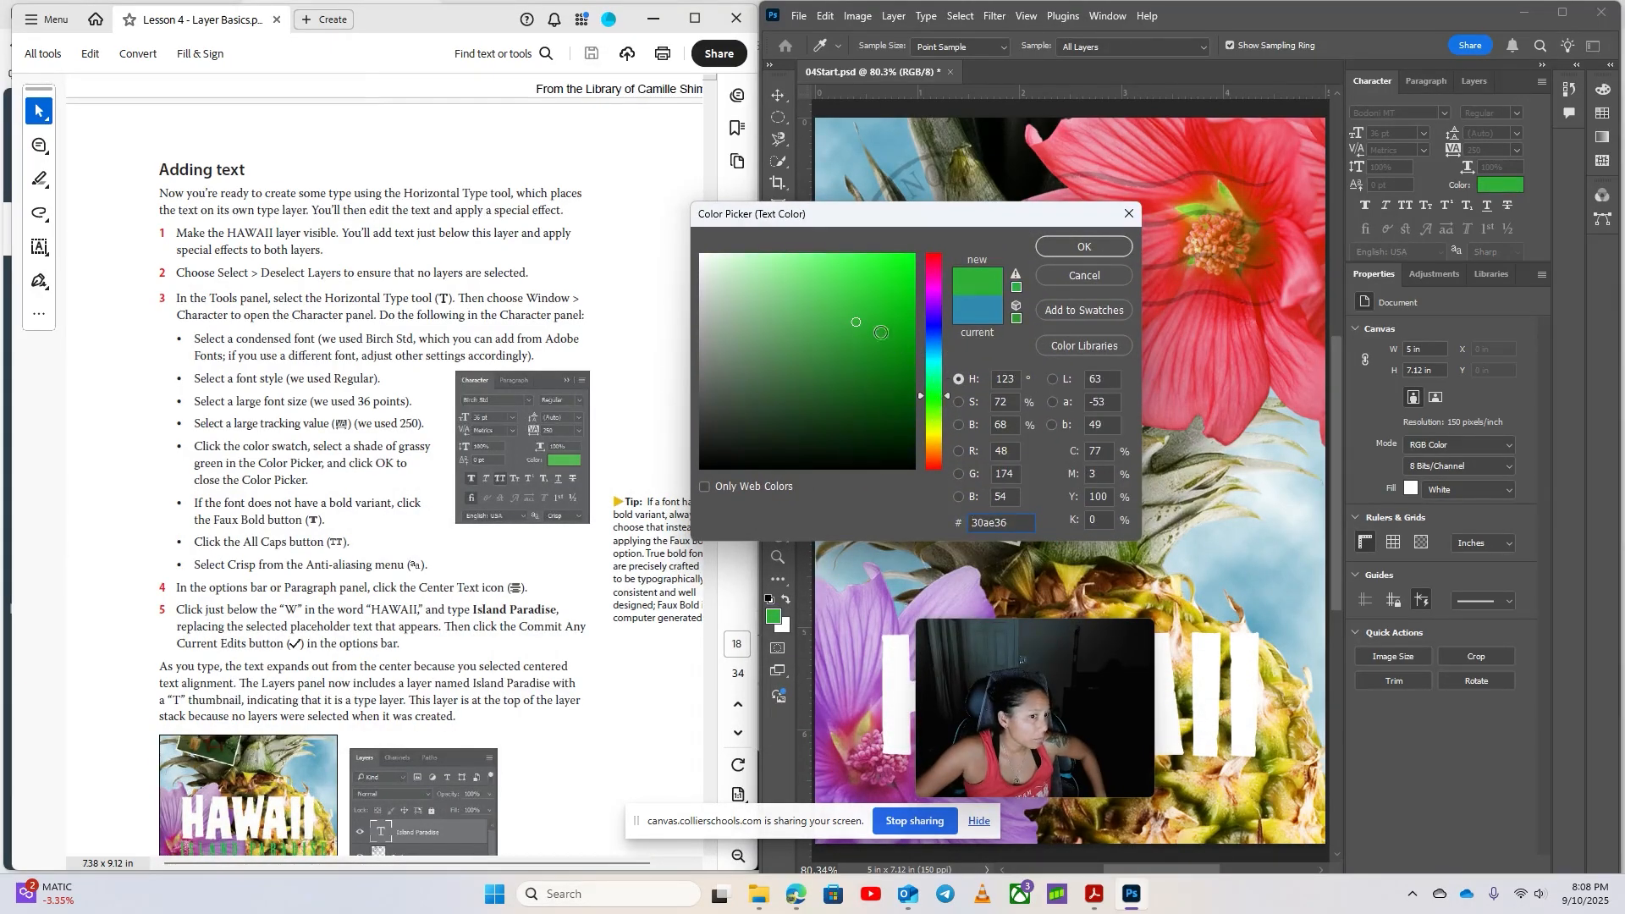
drag(881, 333, 899, 368)
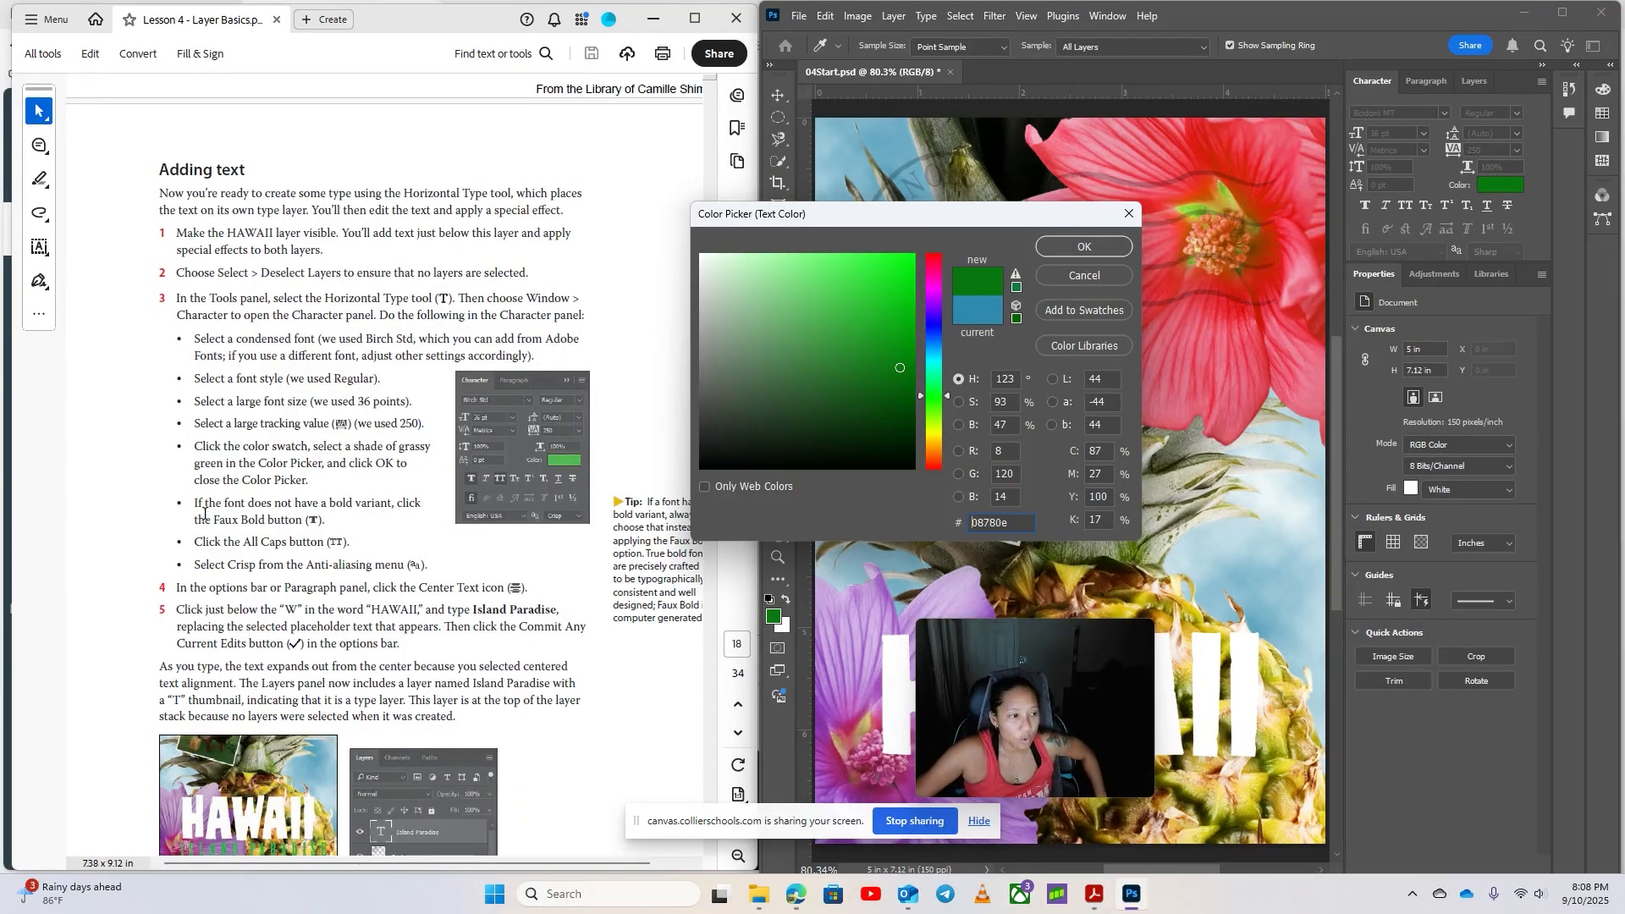
click(1086, 248)
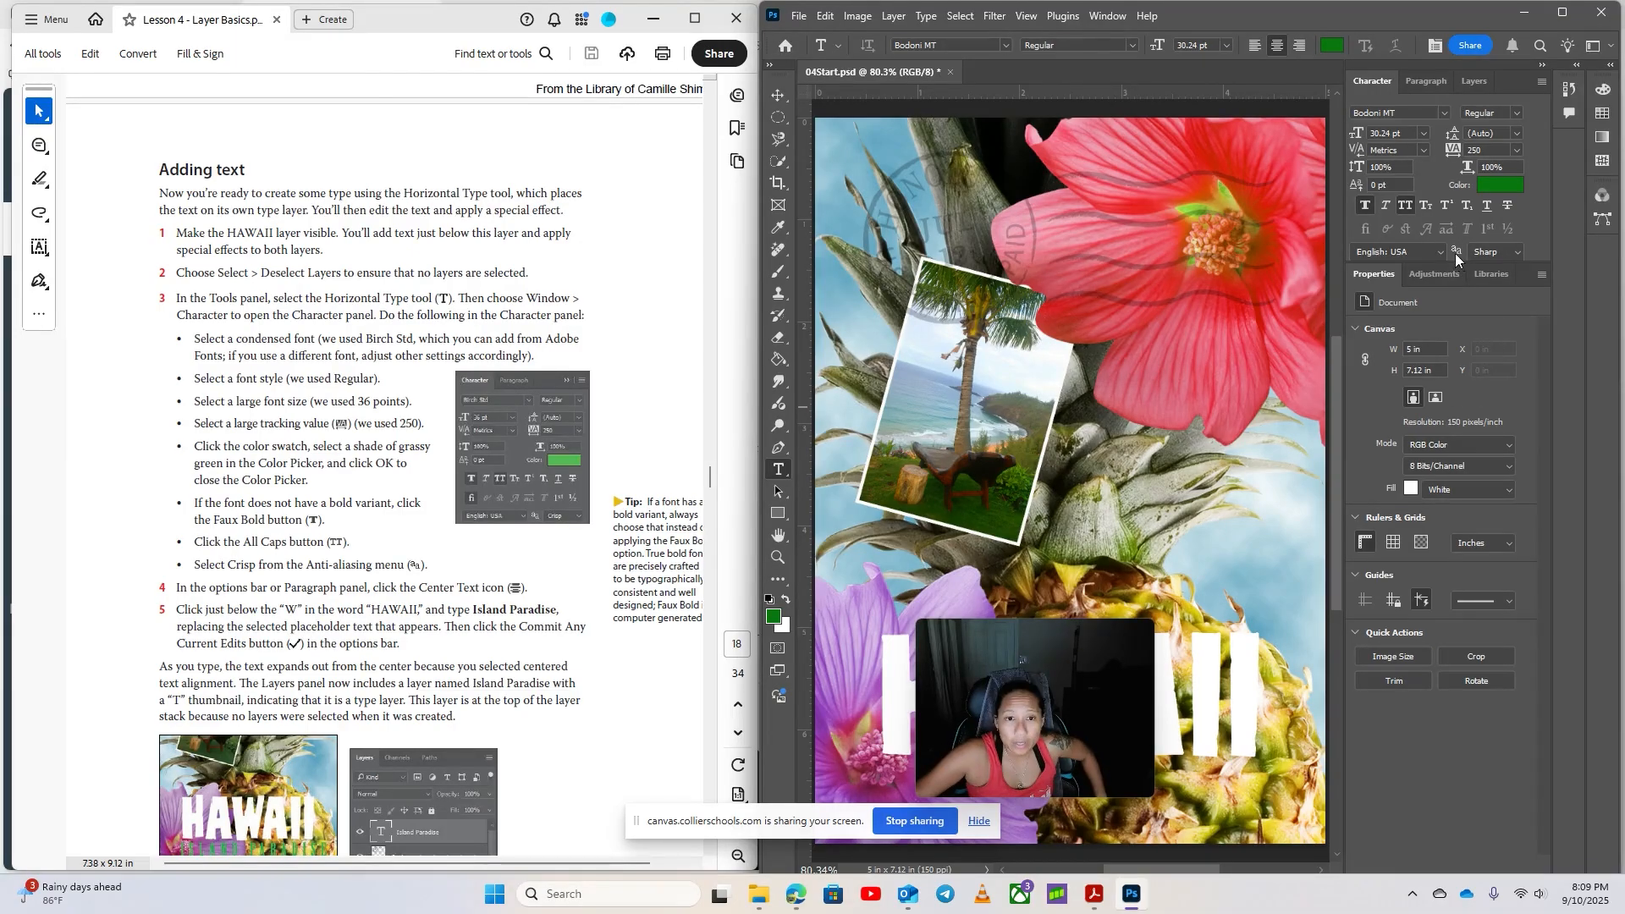
Apply Faux Bold and All Caps to the type settings and set the anti-aliasing to Crisp
click(1480, 254)
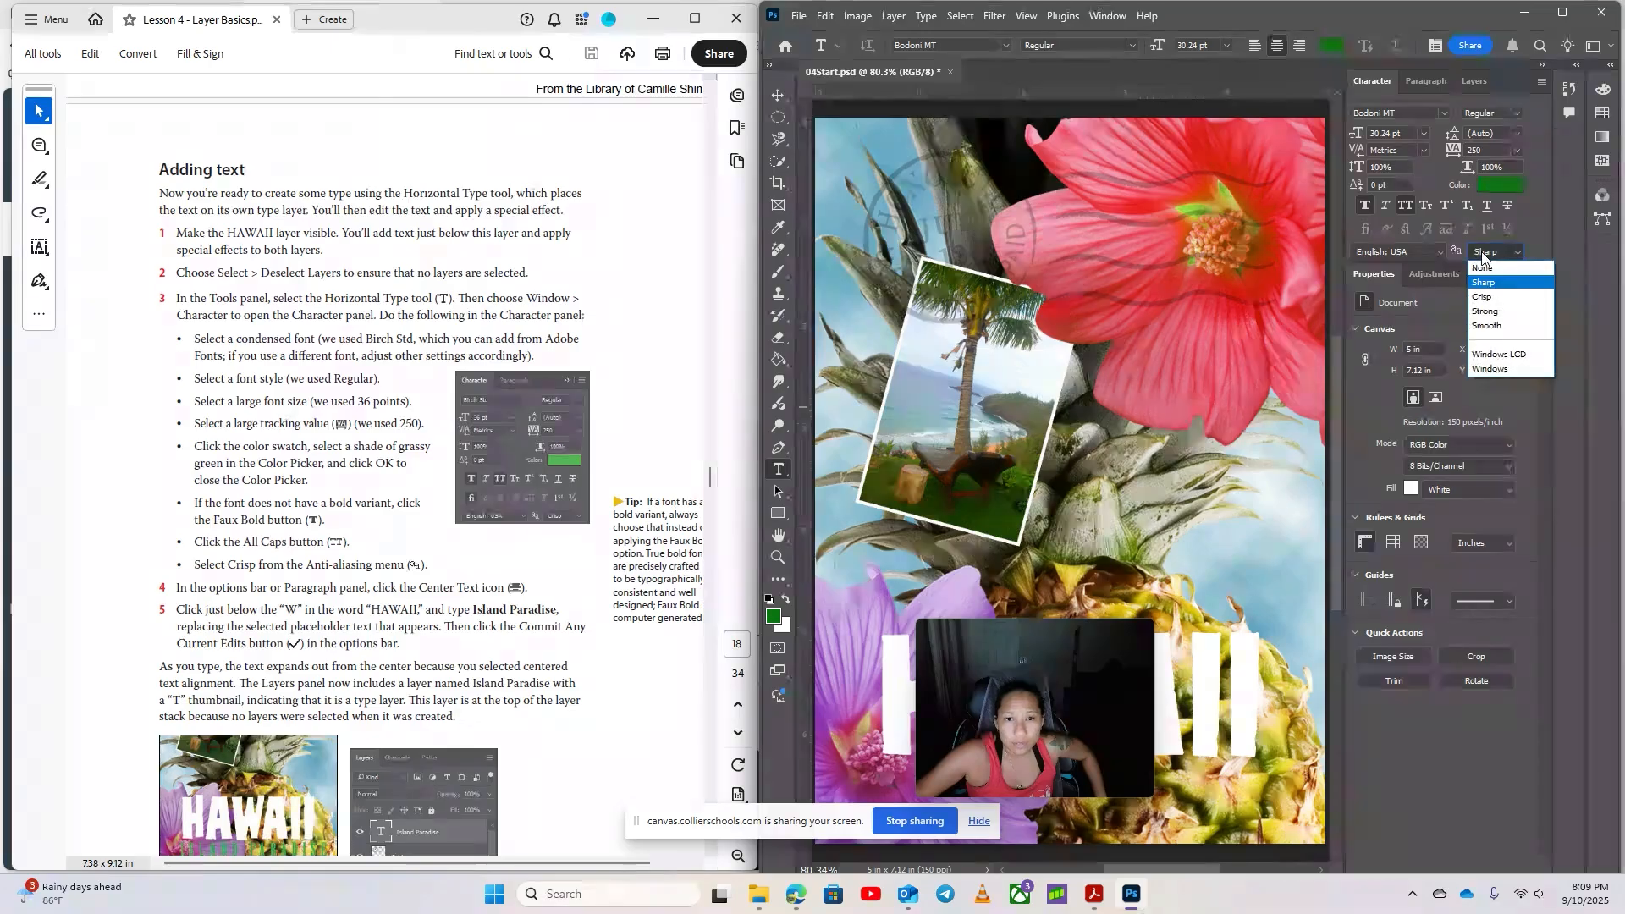
click(1535, 254)
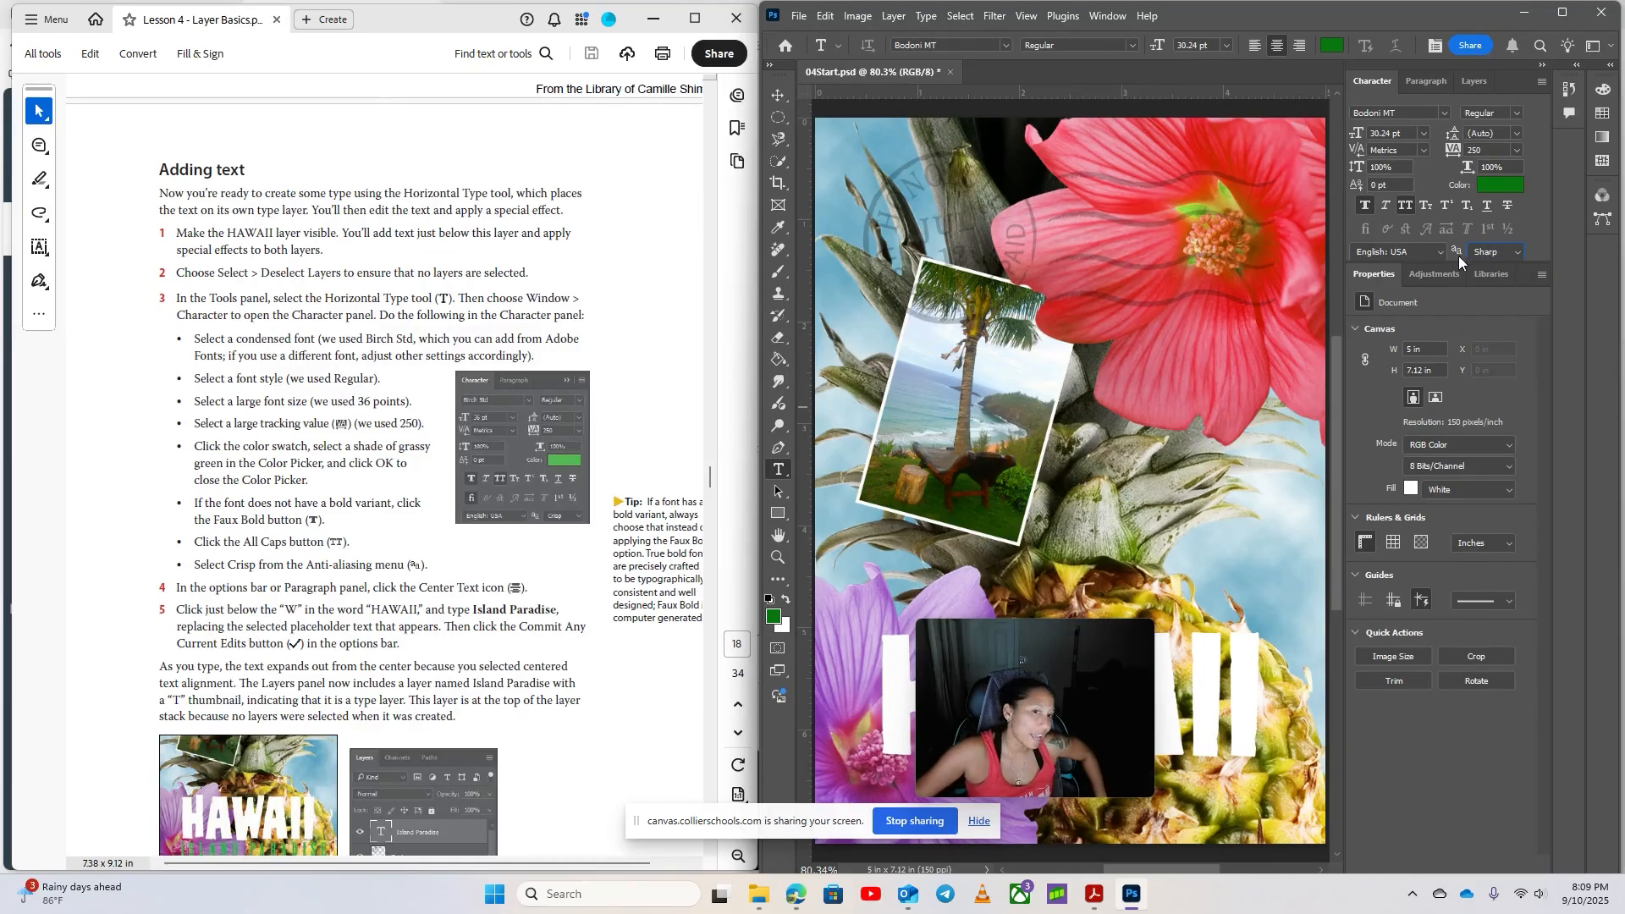
click(1490, 253)
click(1503, 297)
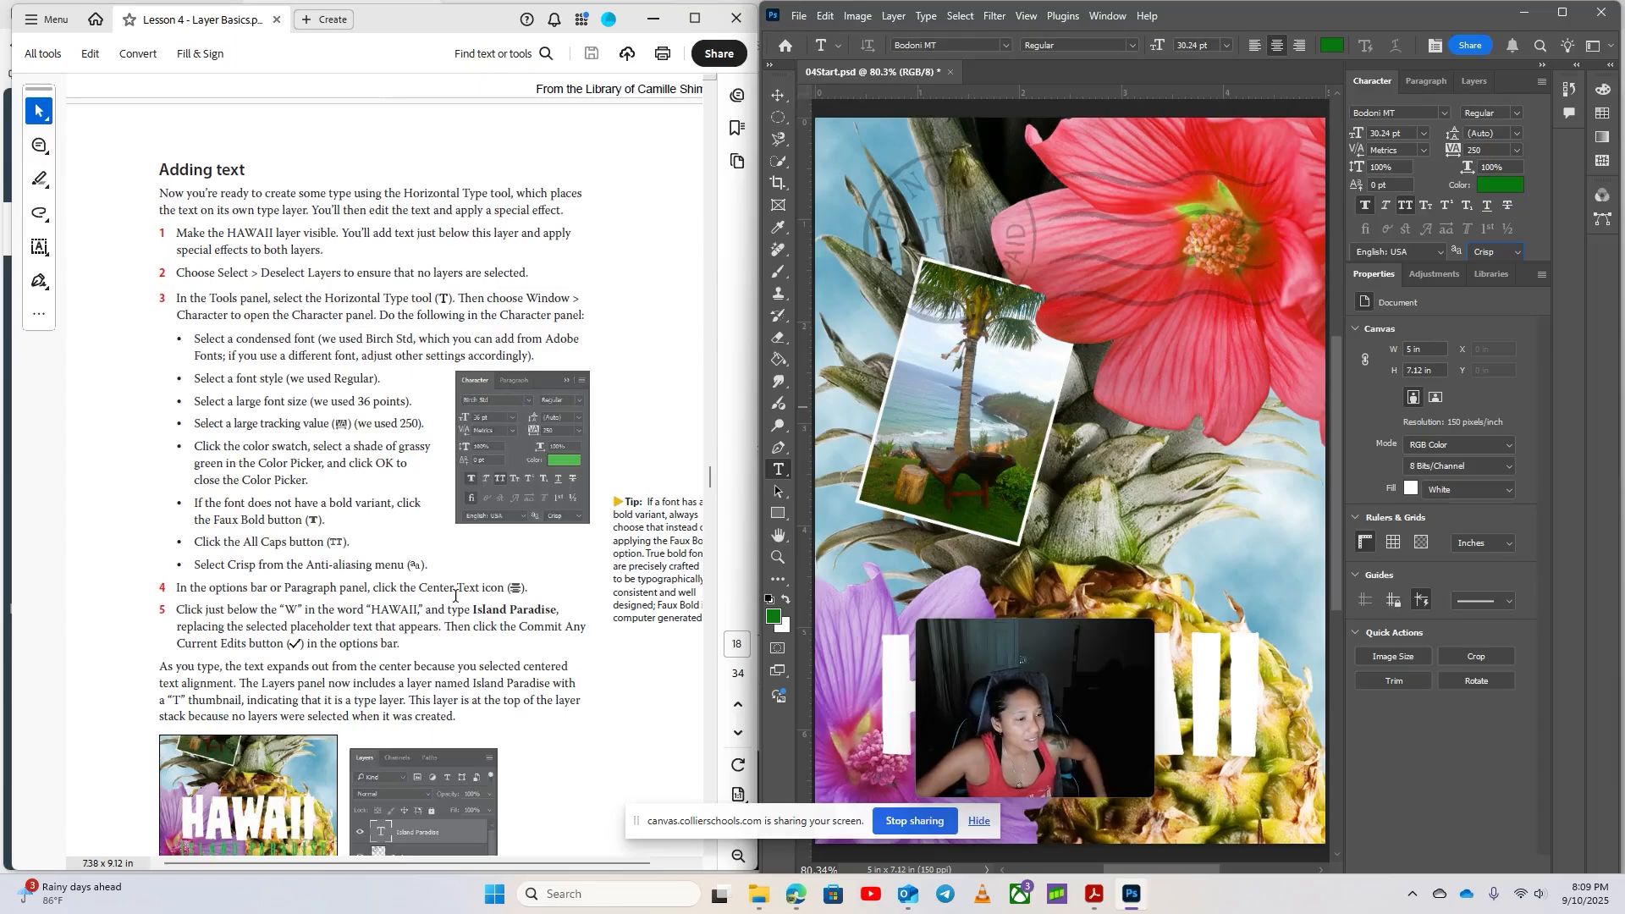
Check the center alignment in the Paragraph settings and add the text Island Paradise just below the W of HAWAII
scroll(241, 589, down, 2)
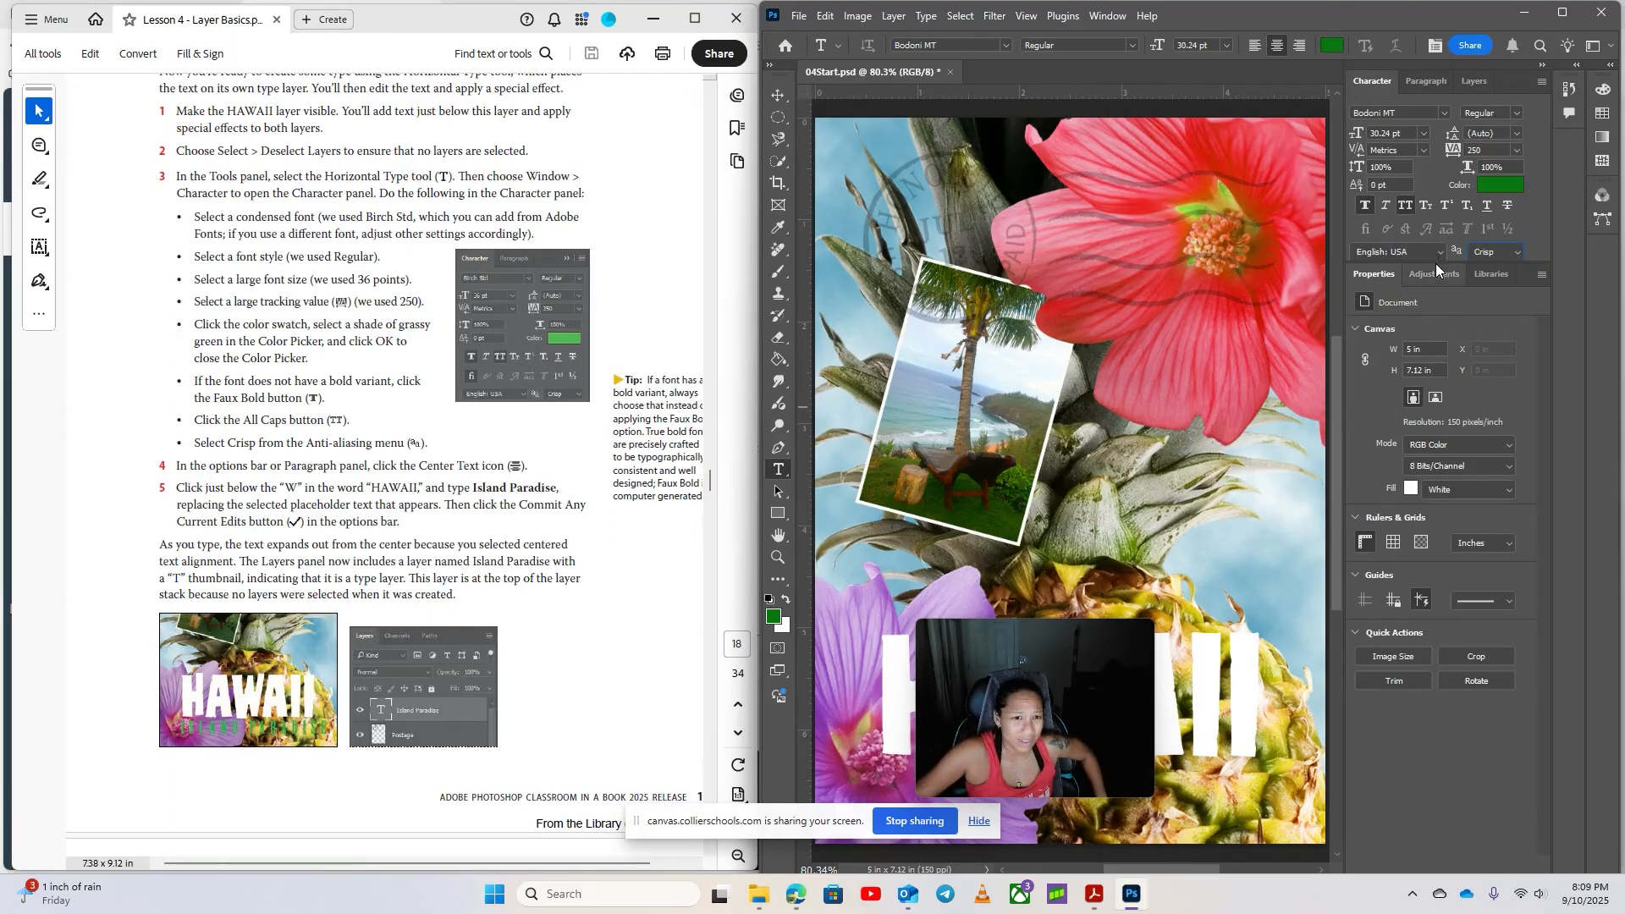
click(1434, 84)
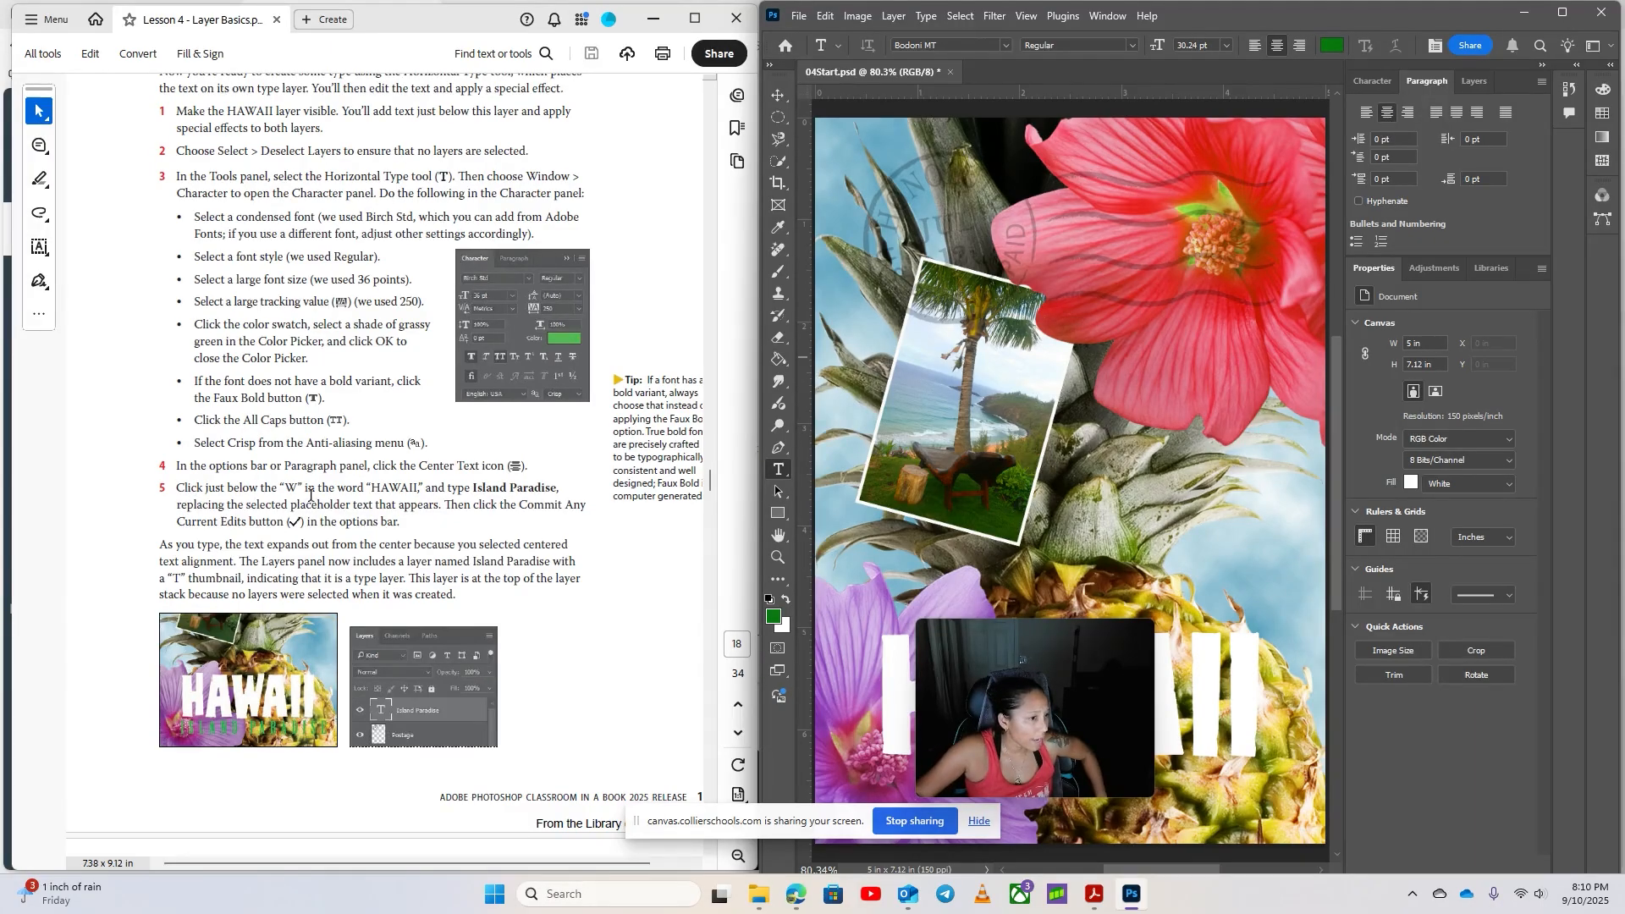
drag(1027, 704, 1455, 745)
scroll(1065, 758, down, 3)
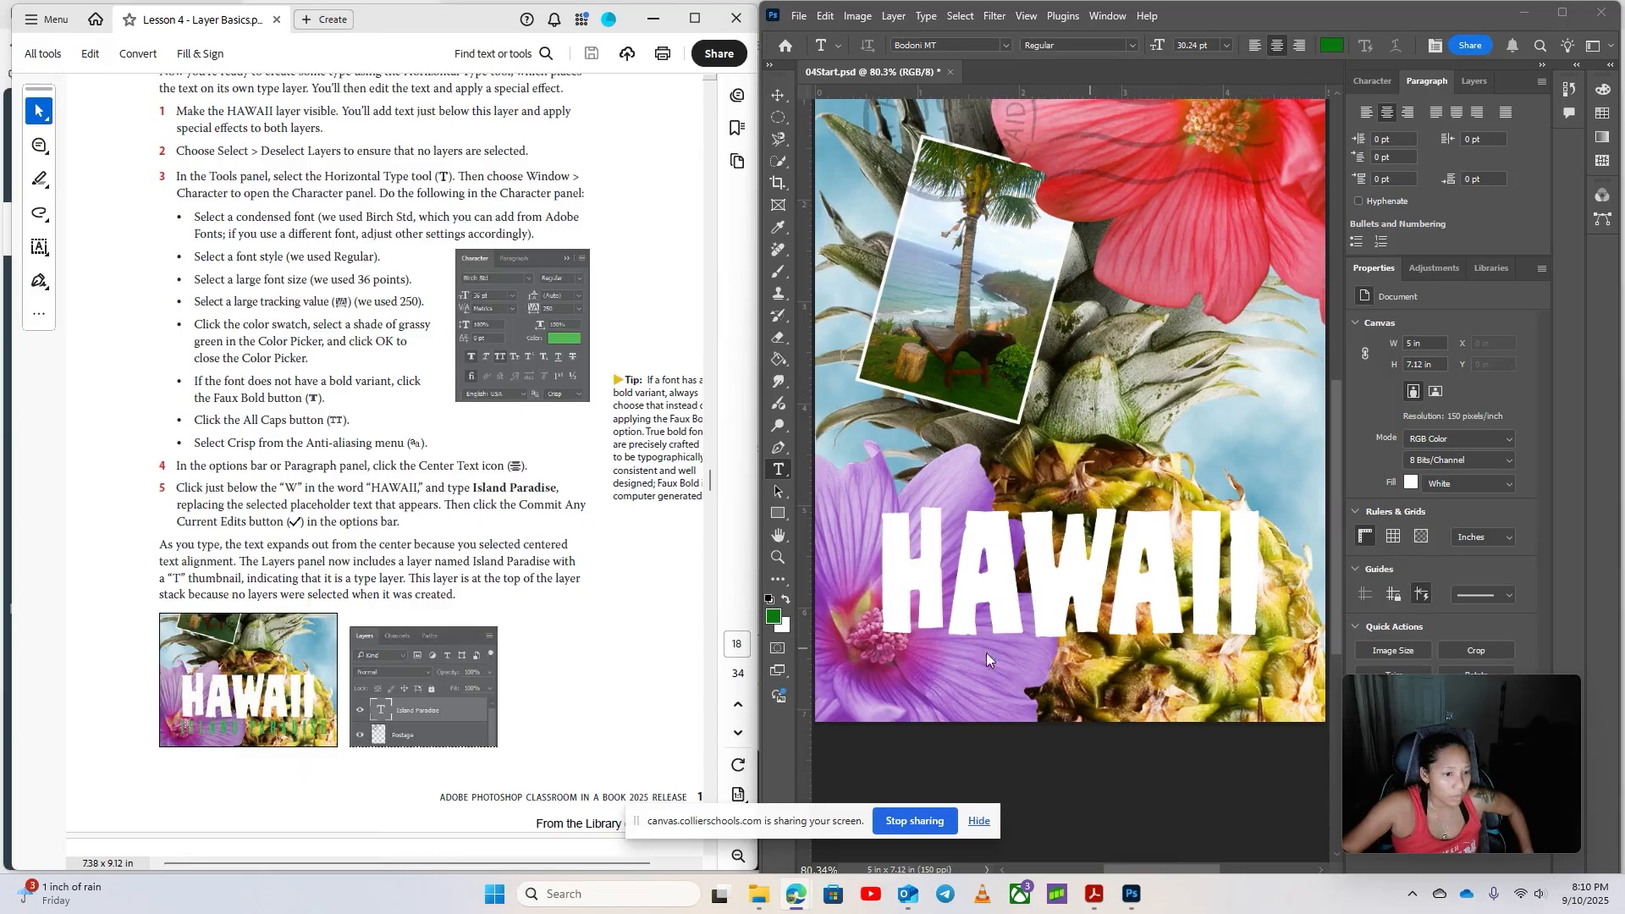
click(1038, 671)
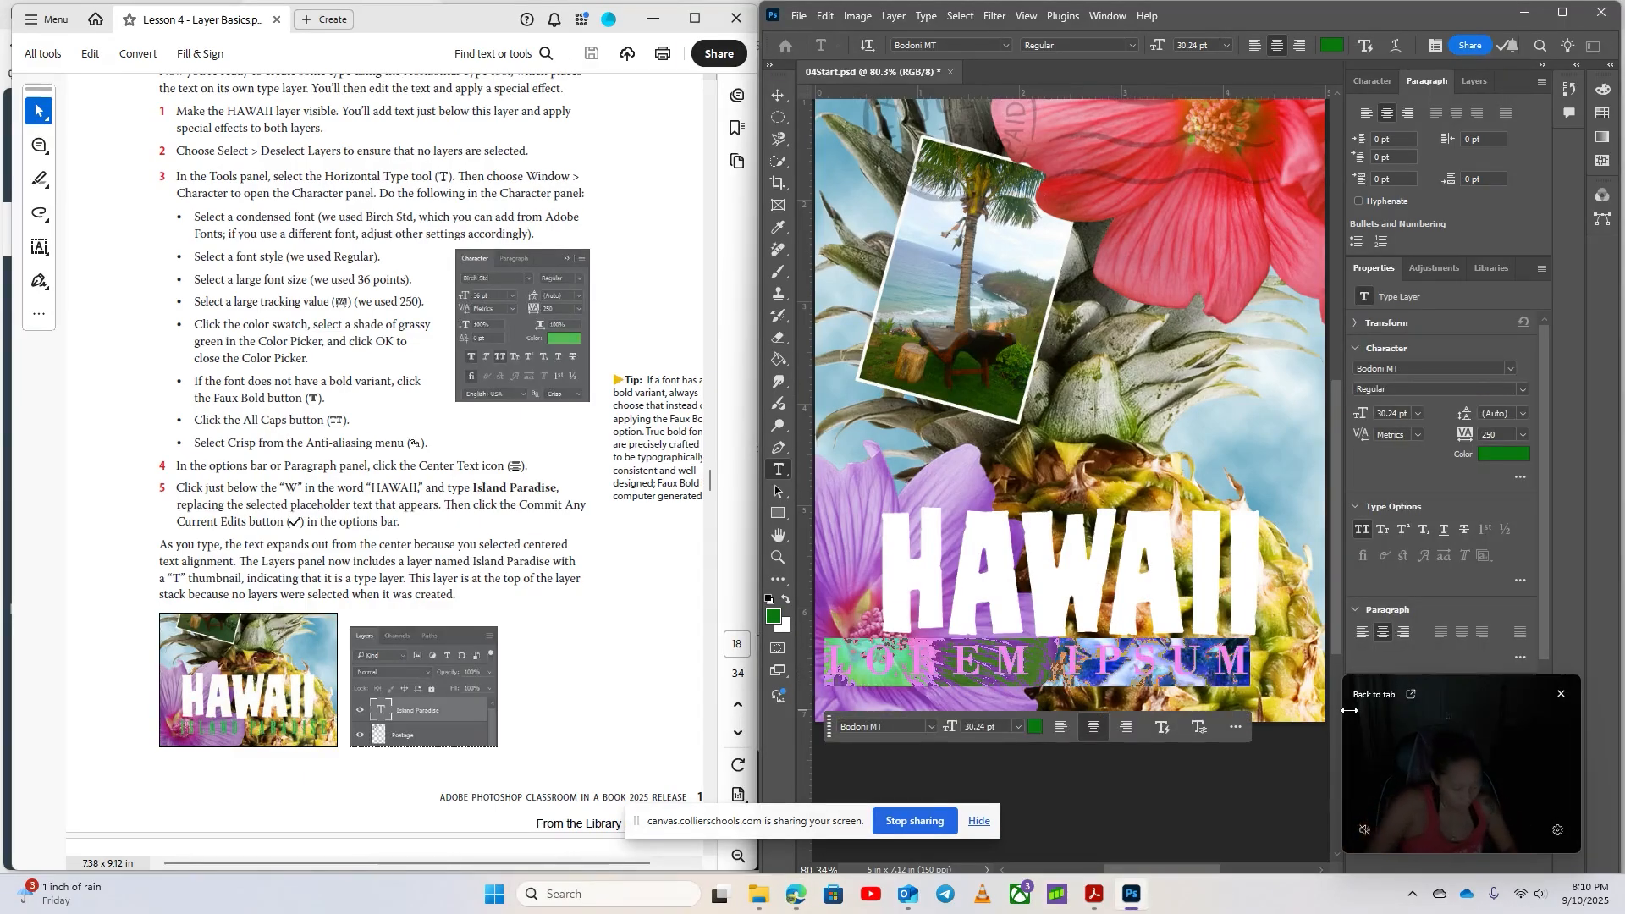
text(I)
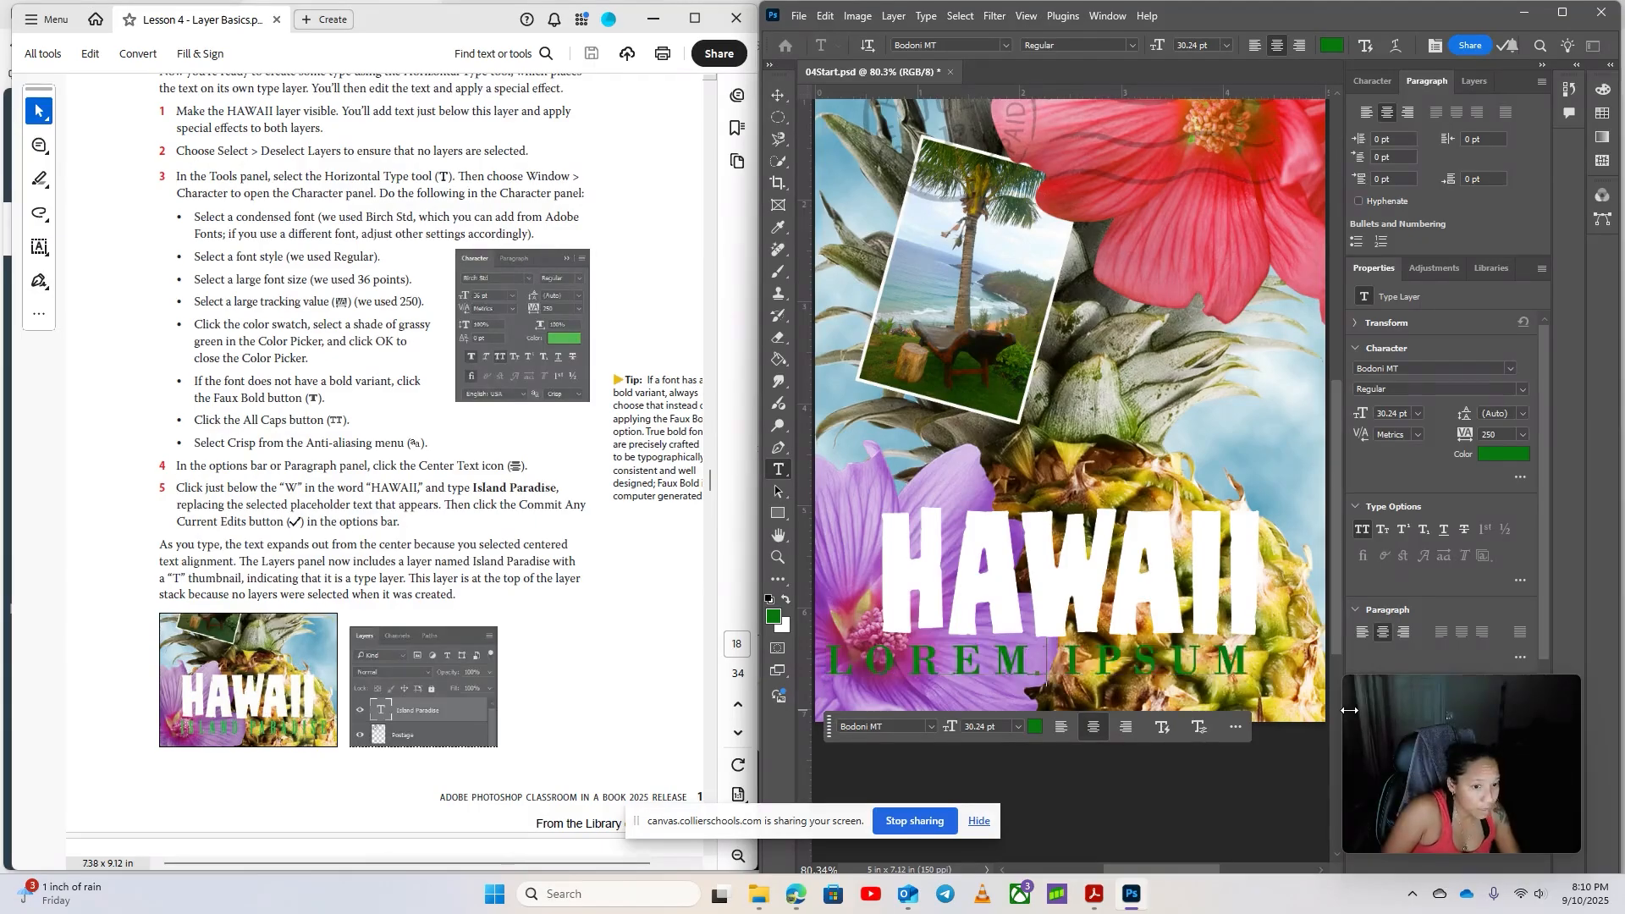
text(sland Para)
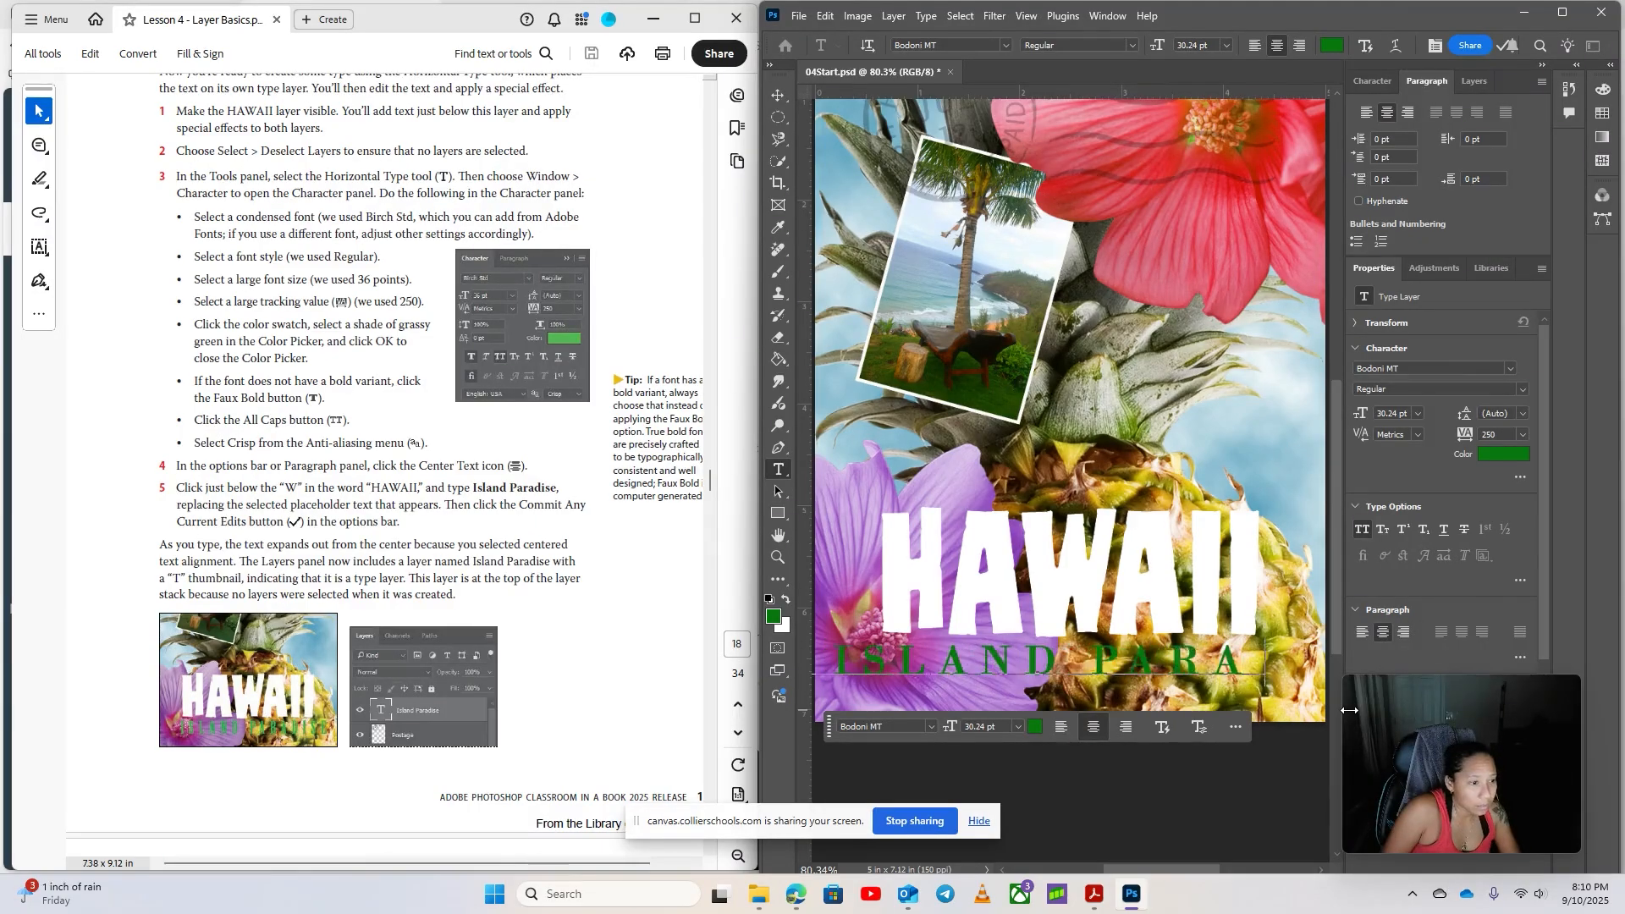
text(dise)
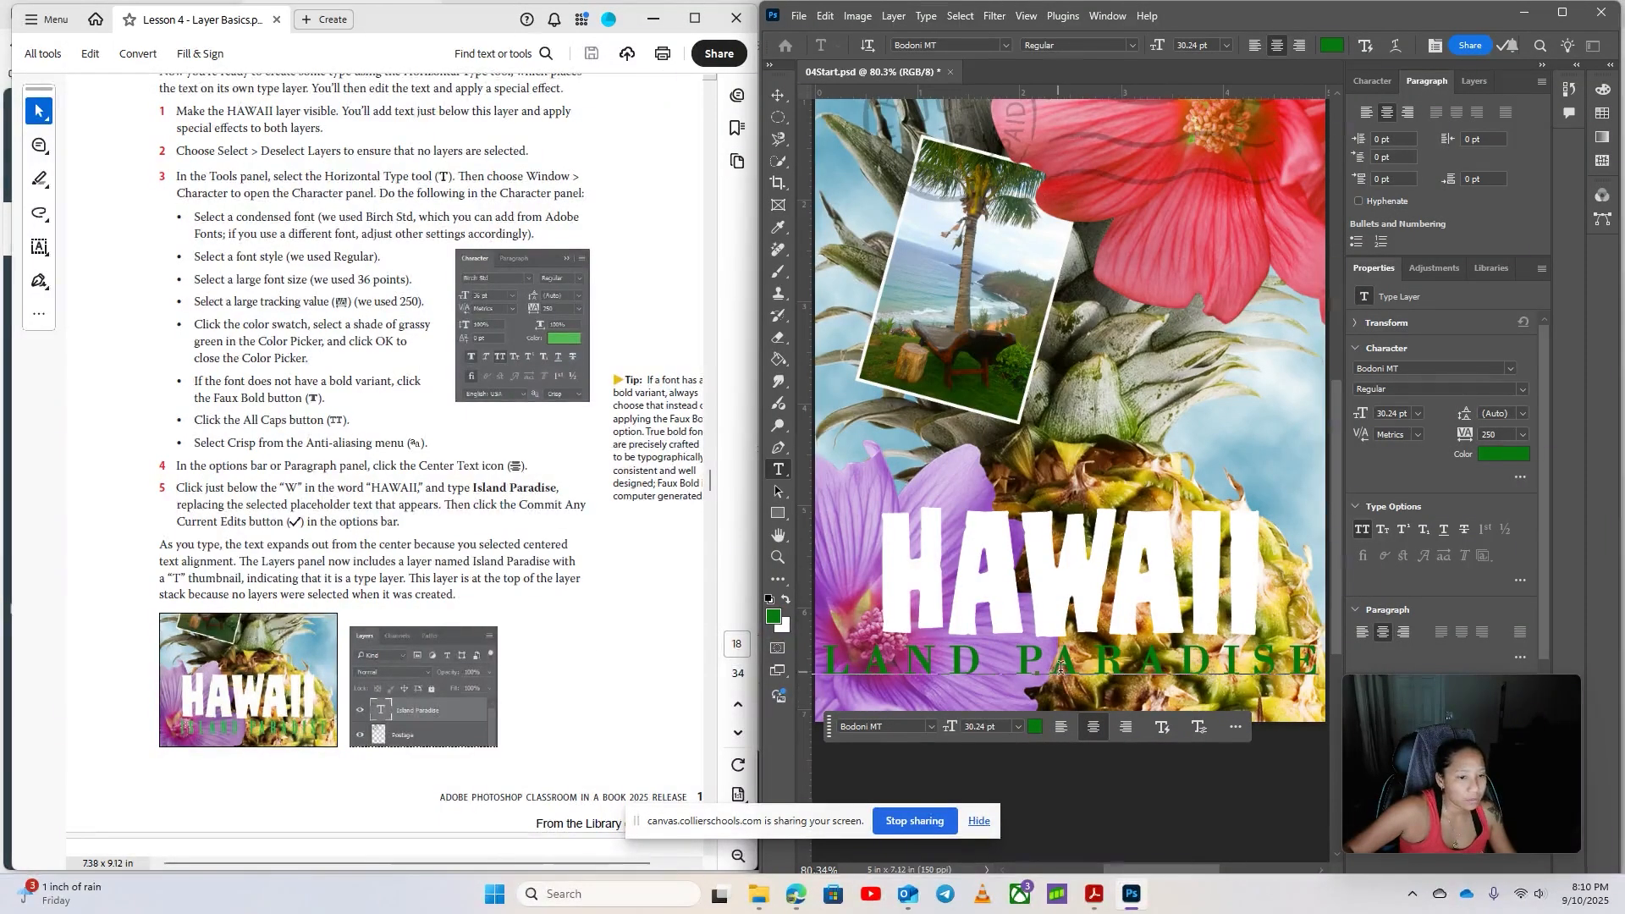
Select all of the Island Paradise text and search the font list for Birch
key(ctrl+a)
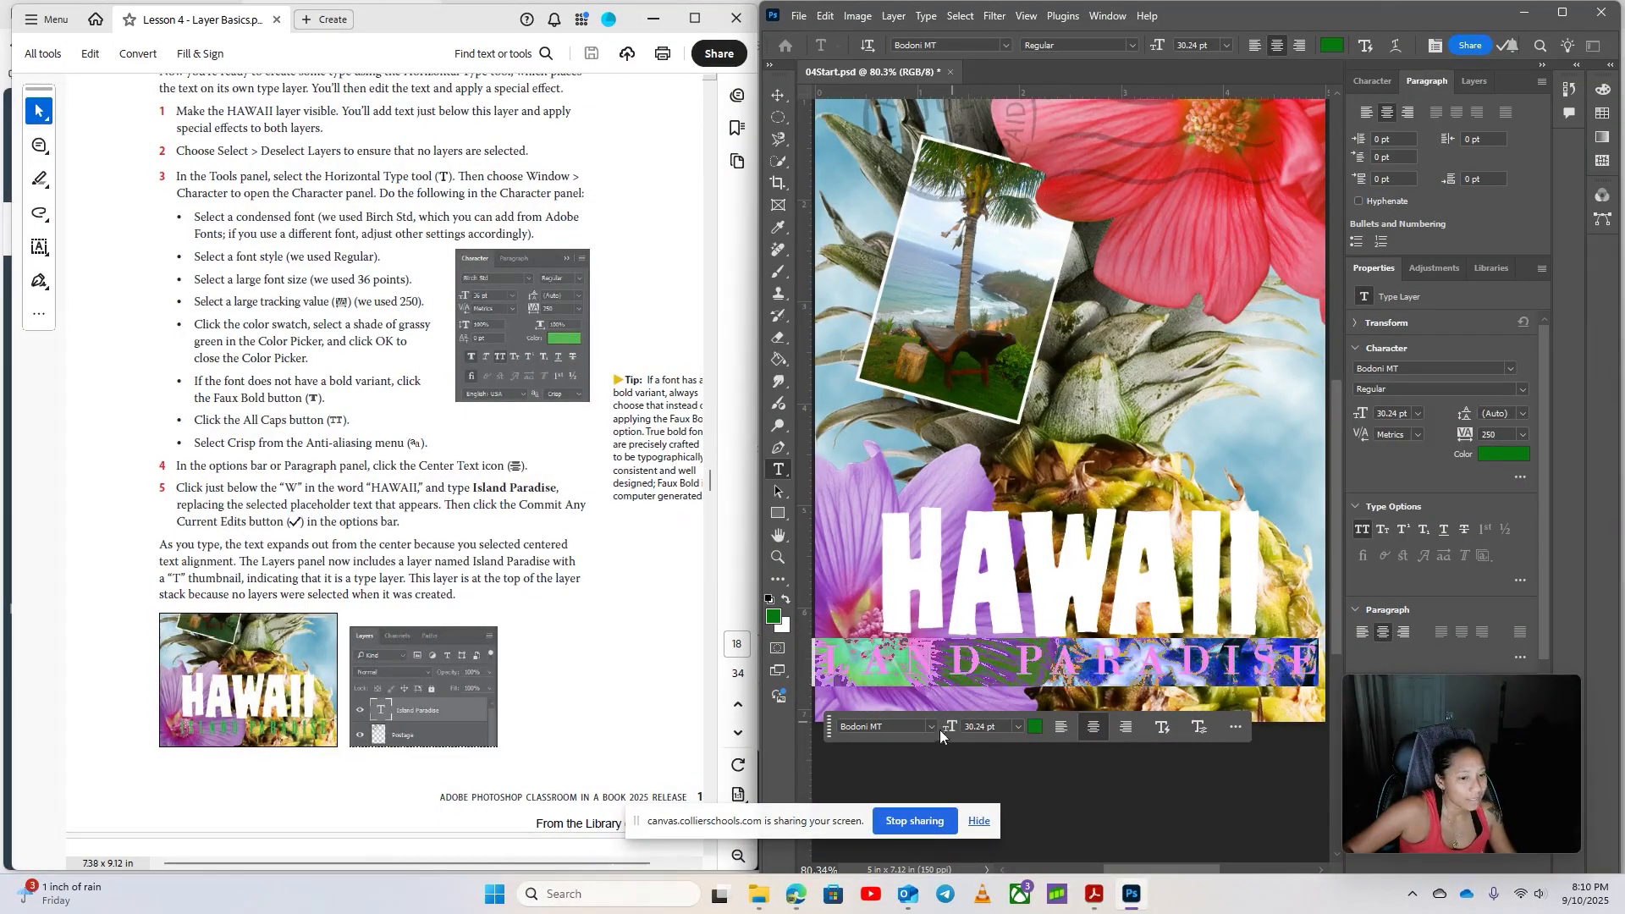
click(887, 728)
text(ir)
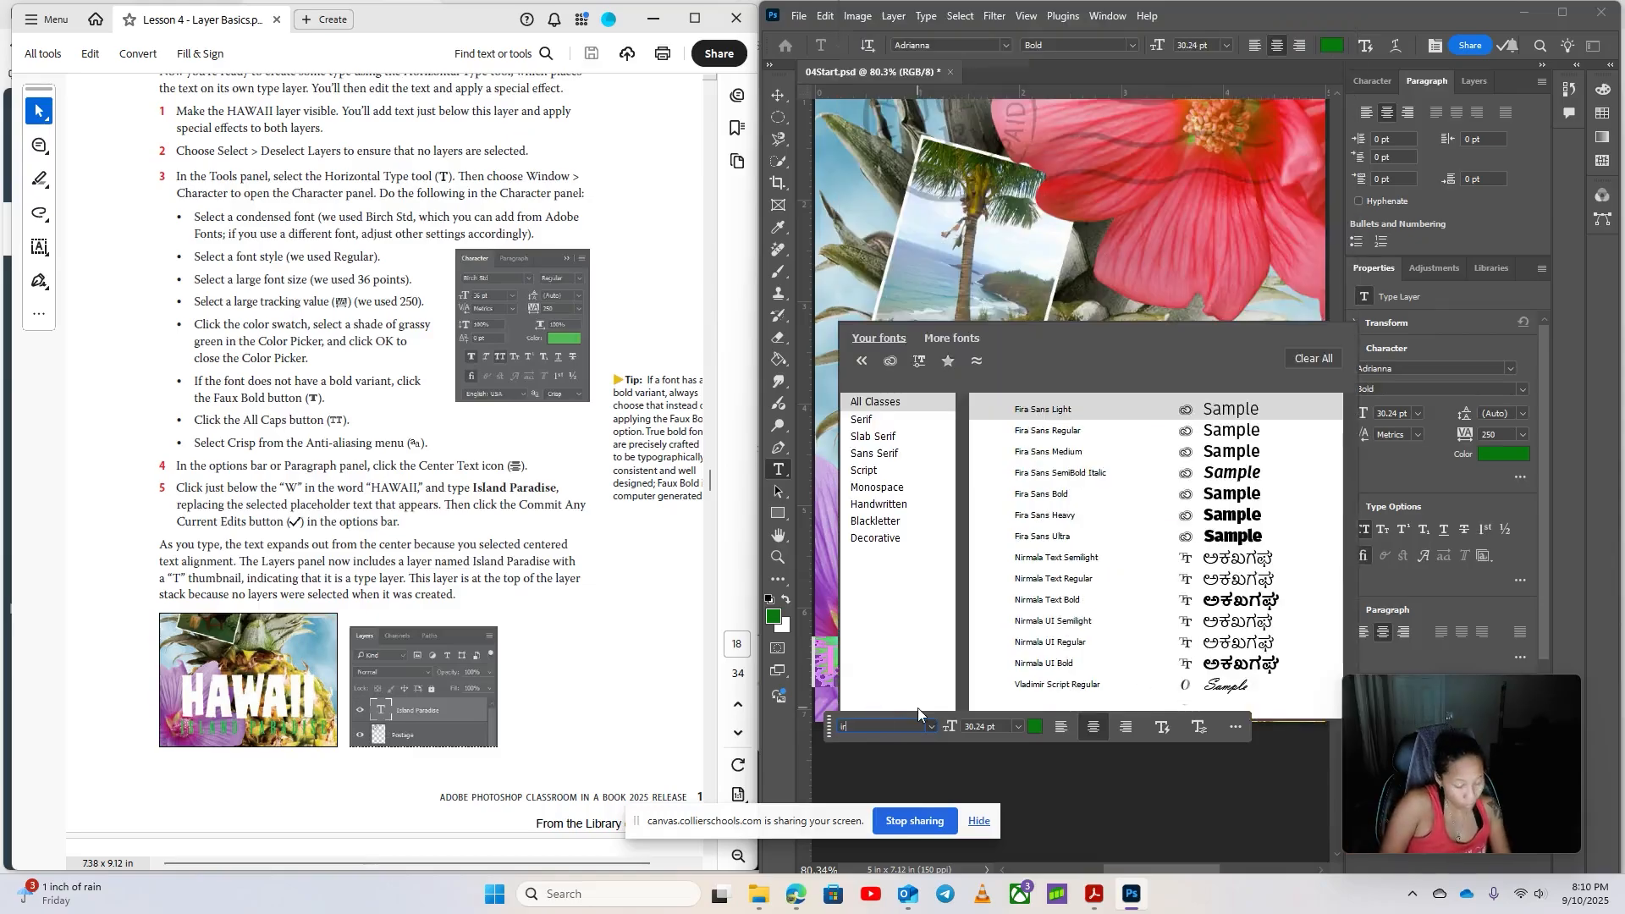
text(ch)
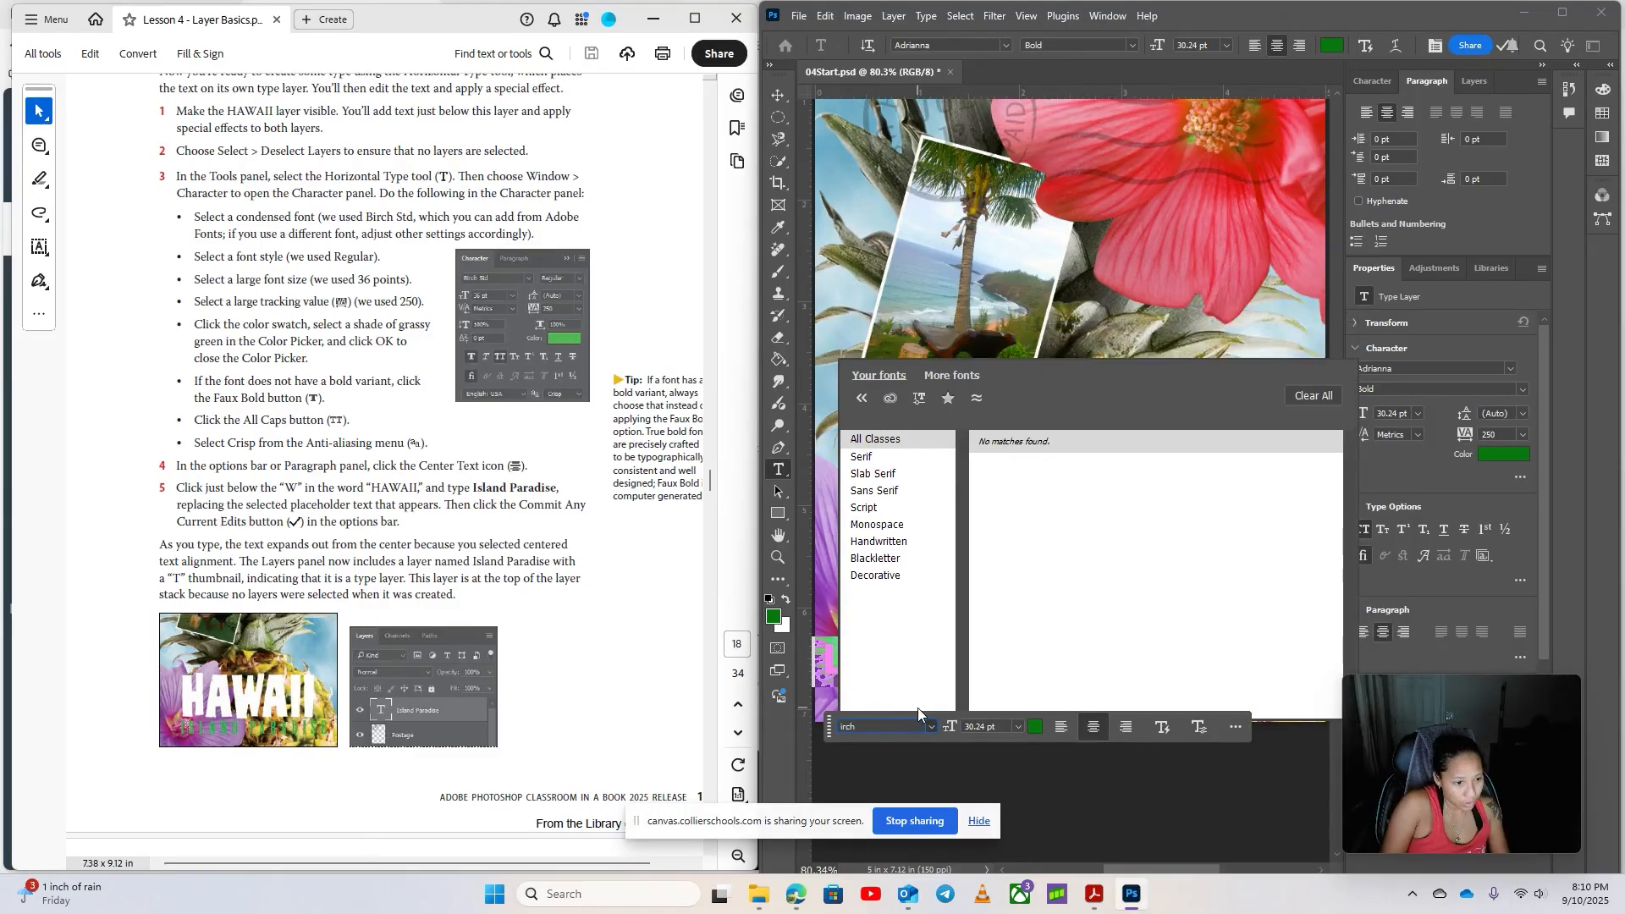
key(BackSpace)
key(BackSpace)
key(BackSpace)
key(BackSpace)
text(b)
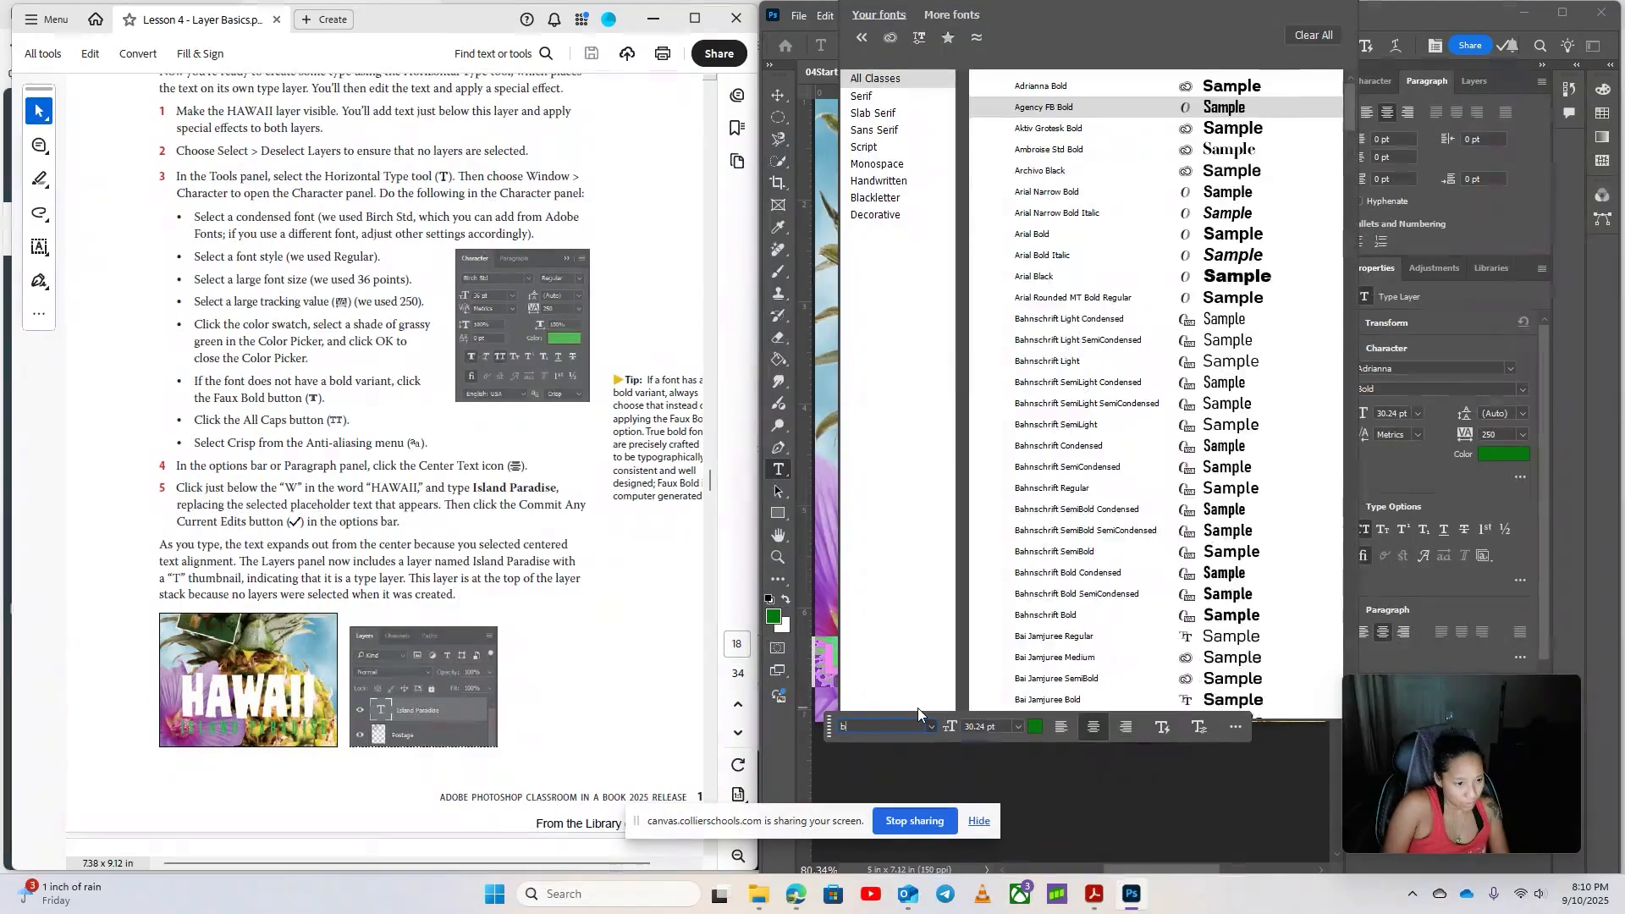
text(irc)
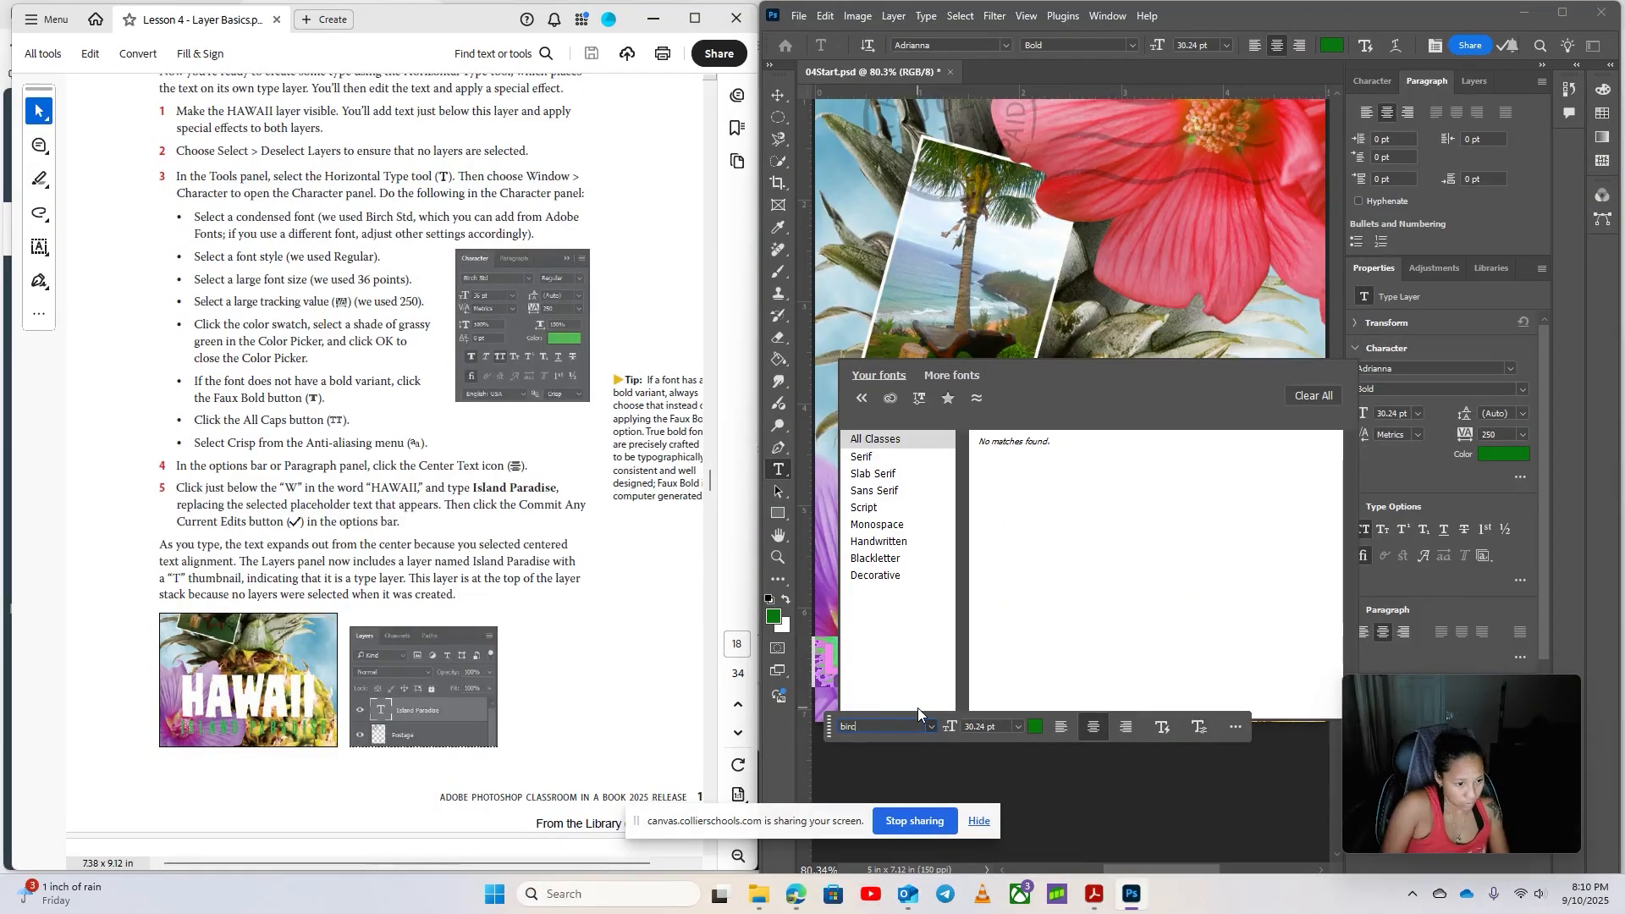
Search the fonts for condensed faces, apply Tw Cen MT Condensed Regular to the Island Paradise text, and close the font list
key(BackSpace)
key(BackSpace)
key(BackSpace)
key(BackSpace)
text(cpon)
text(d)
key(BackSpace)
key(BackSpace)
key(BackSpace)
key(BackSpace)
text(onden)
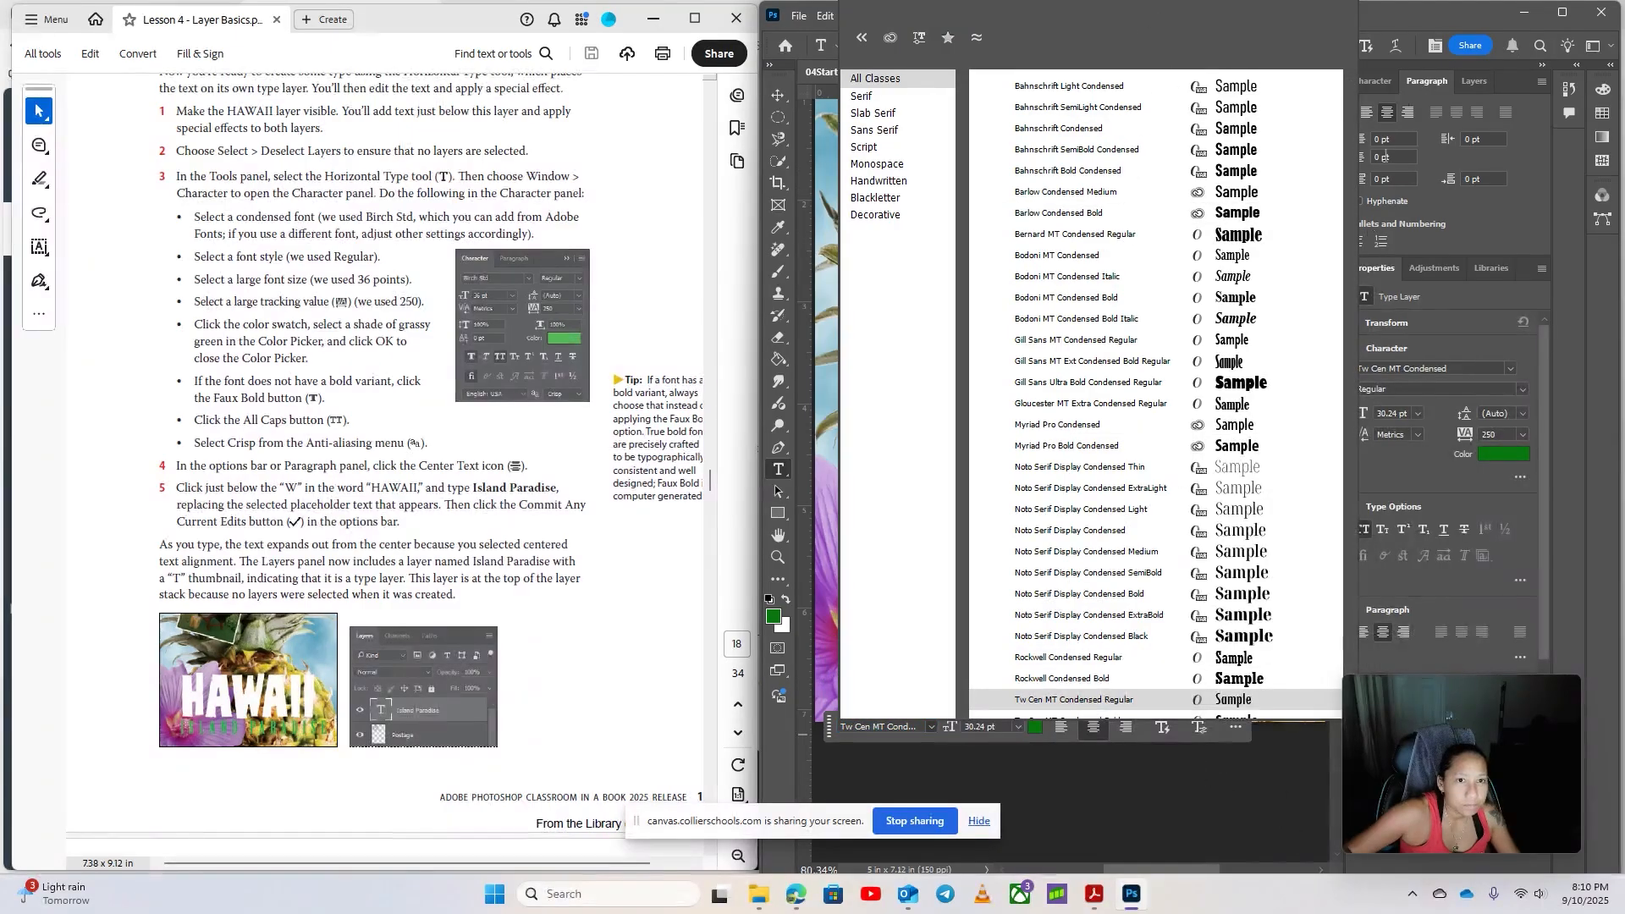
click(1417, 17)
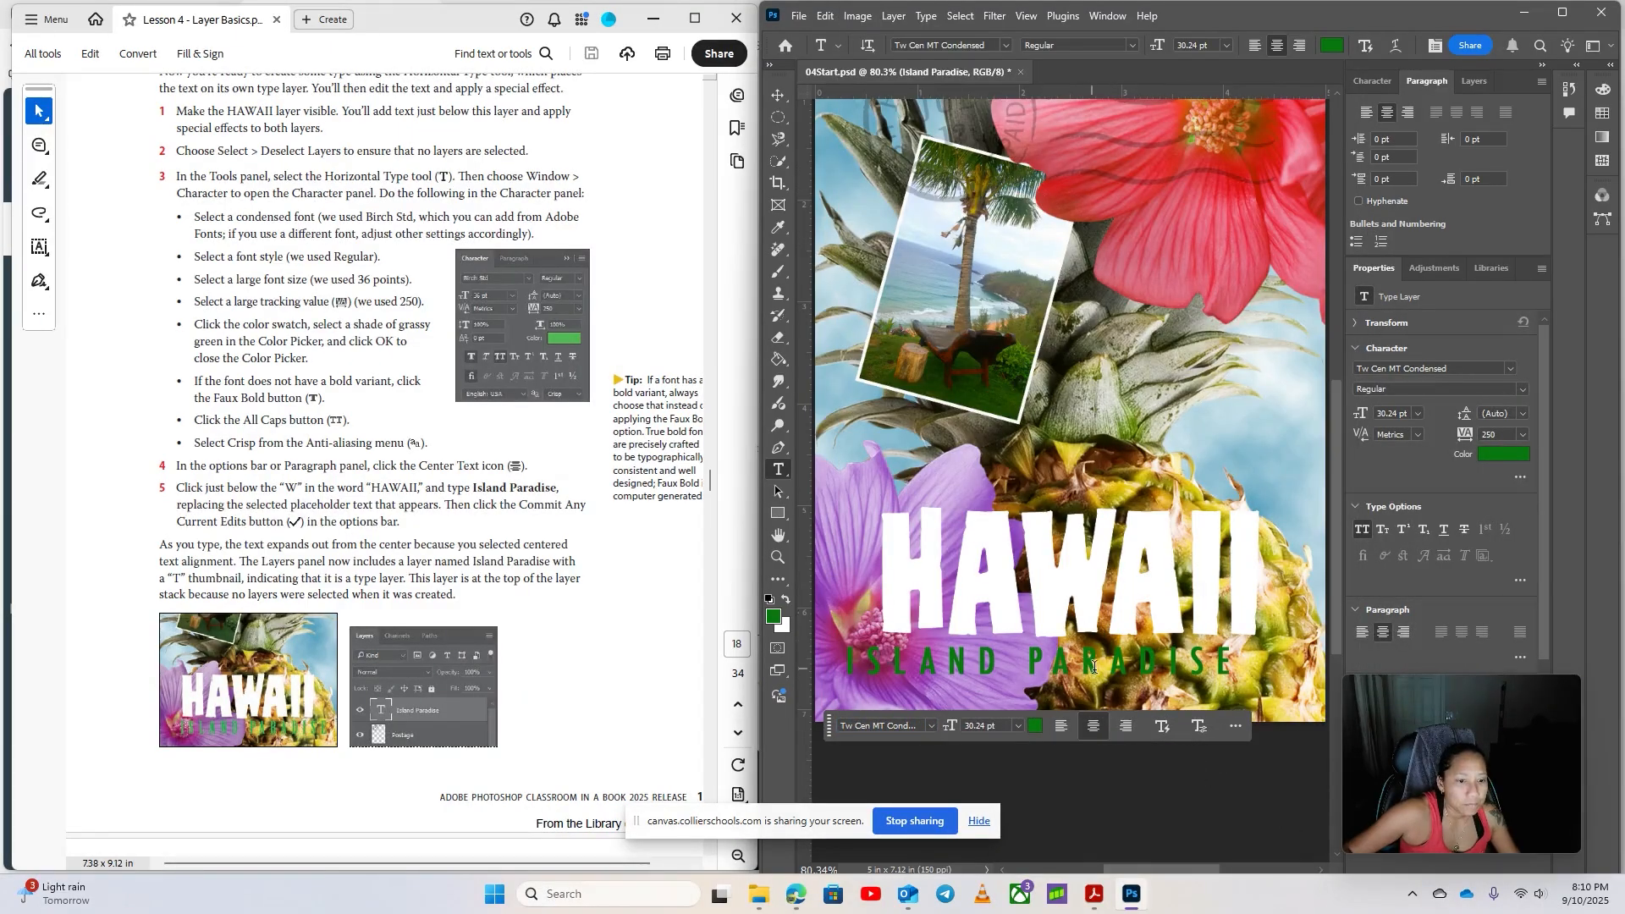
Select the whole Island Paradise text line for further formatting
triple_click(1040, 667)
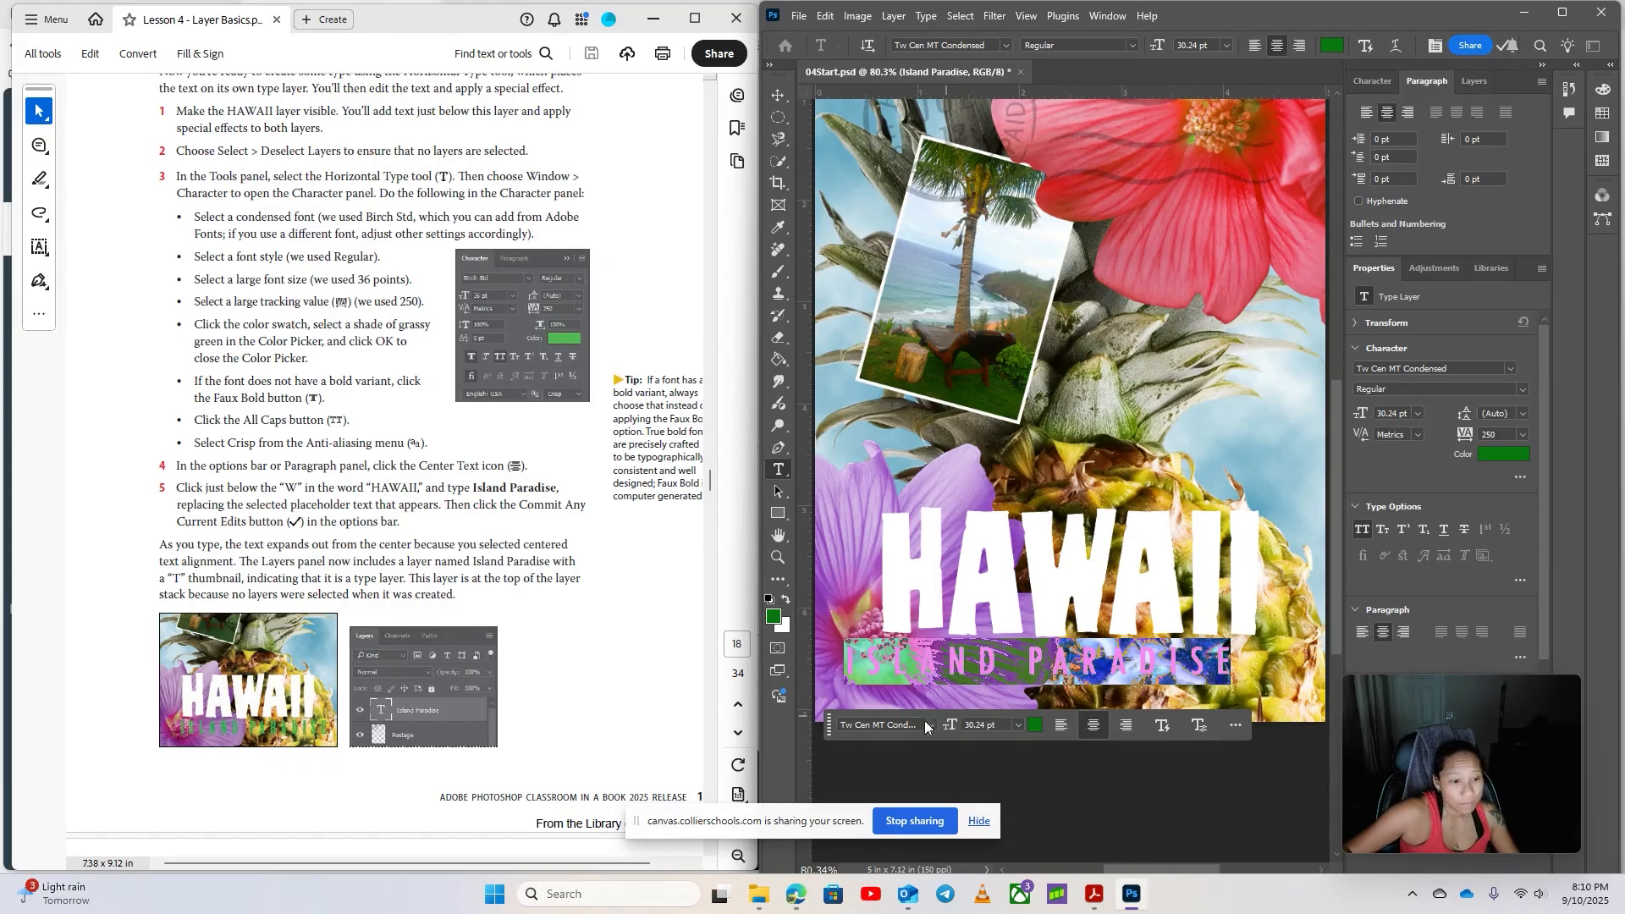
Choose the Tw Cen MT Condensed font for the selected Island Paradise text and commit the type edits
click(885, 725)
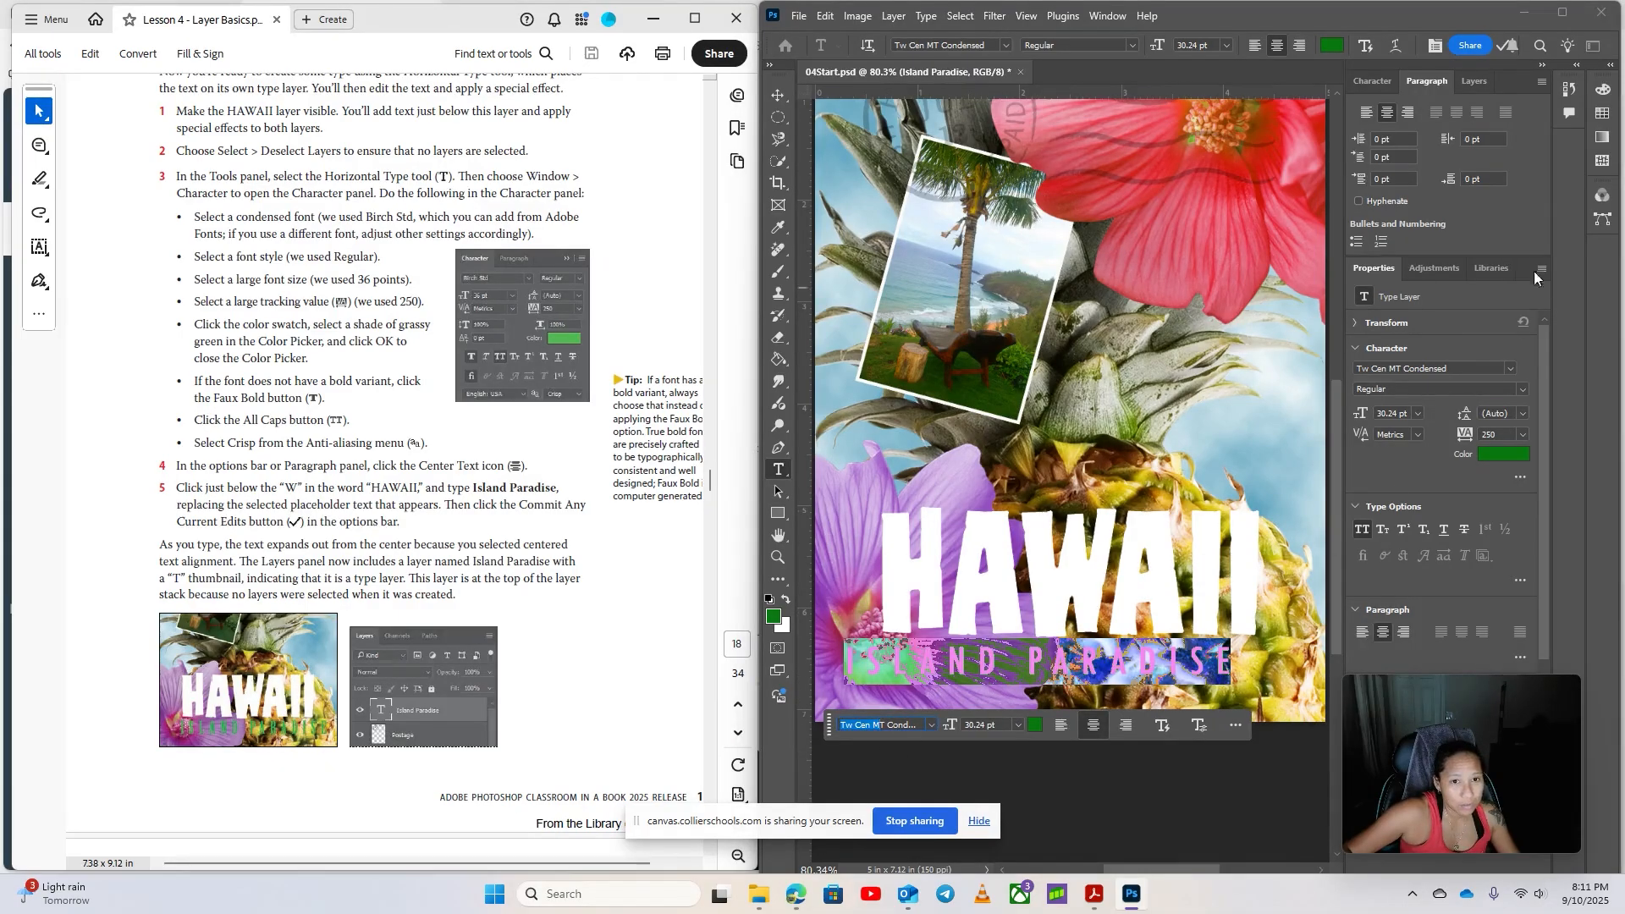
click(931, 725)
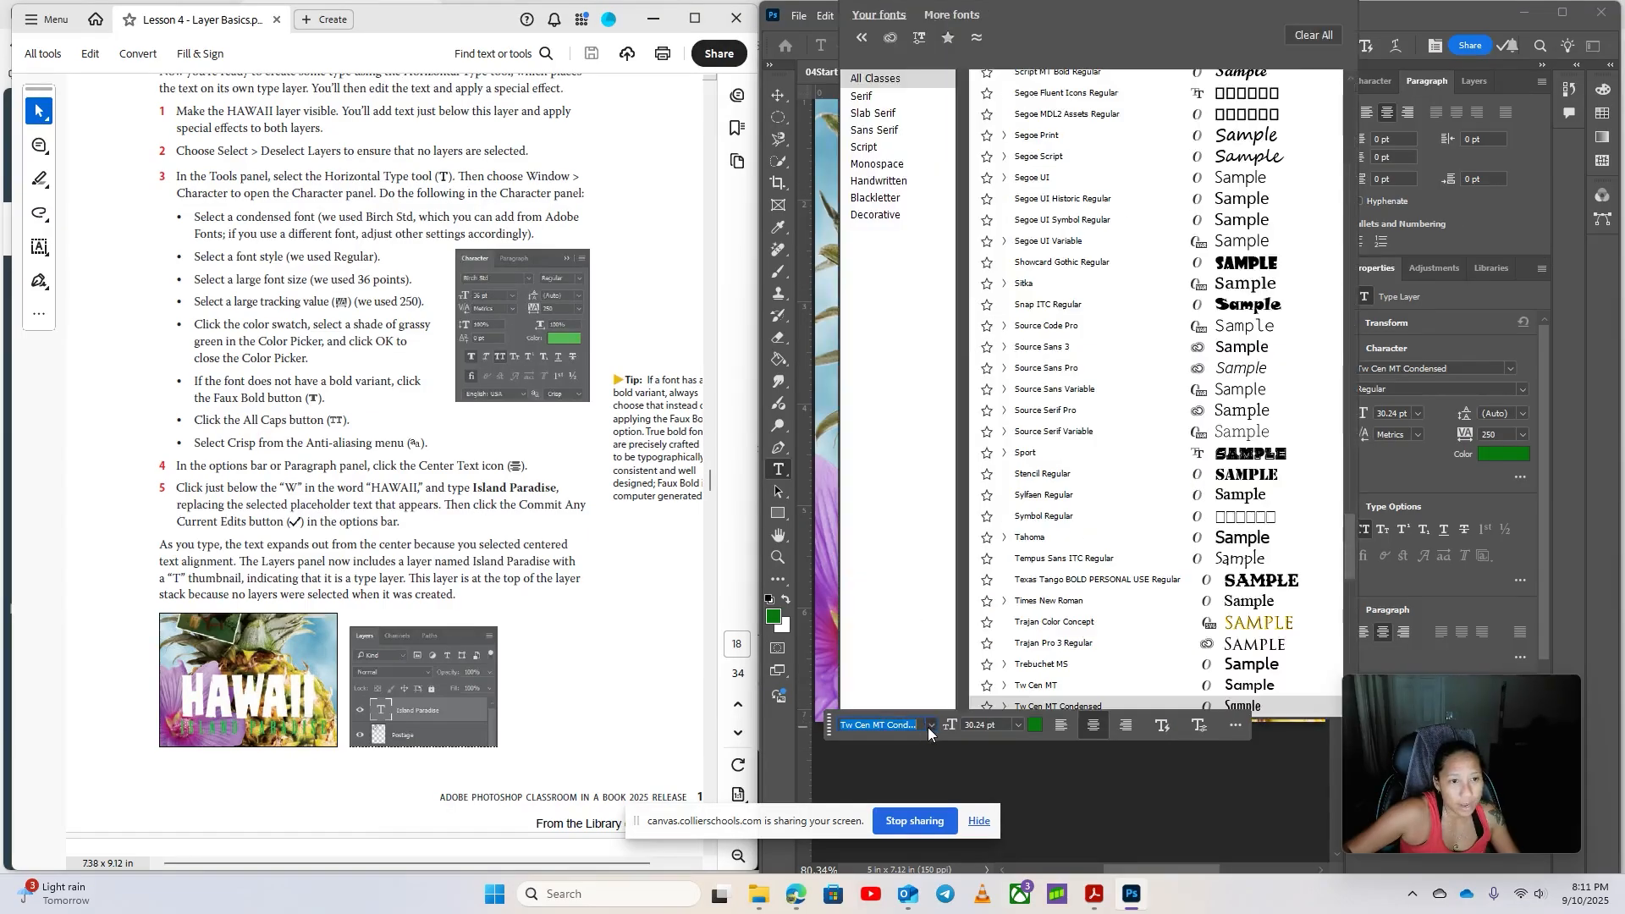
click(864, 728)
drag(858, 728, 920, 730)
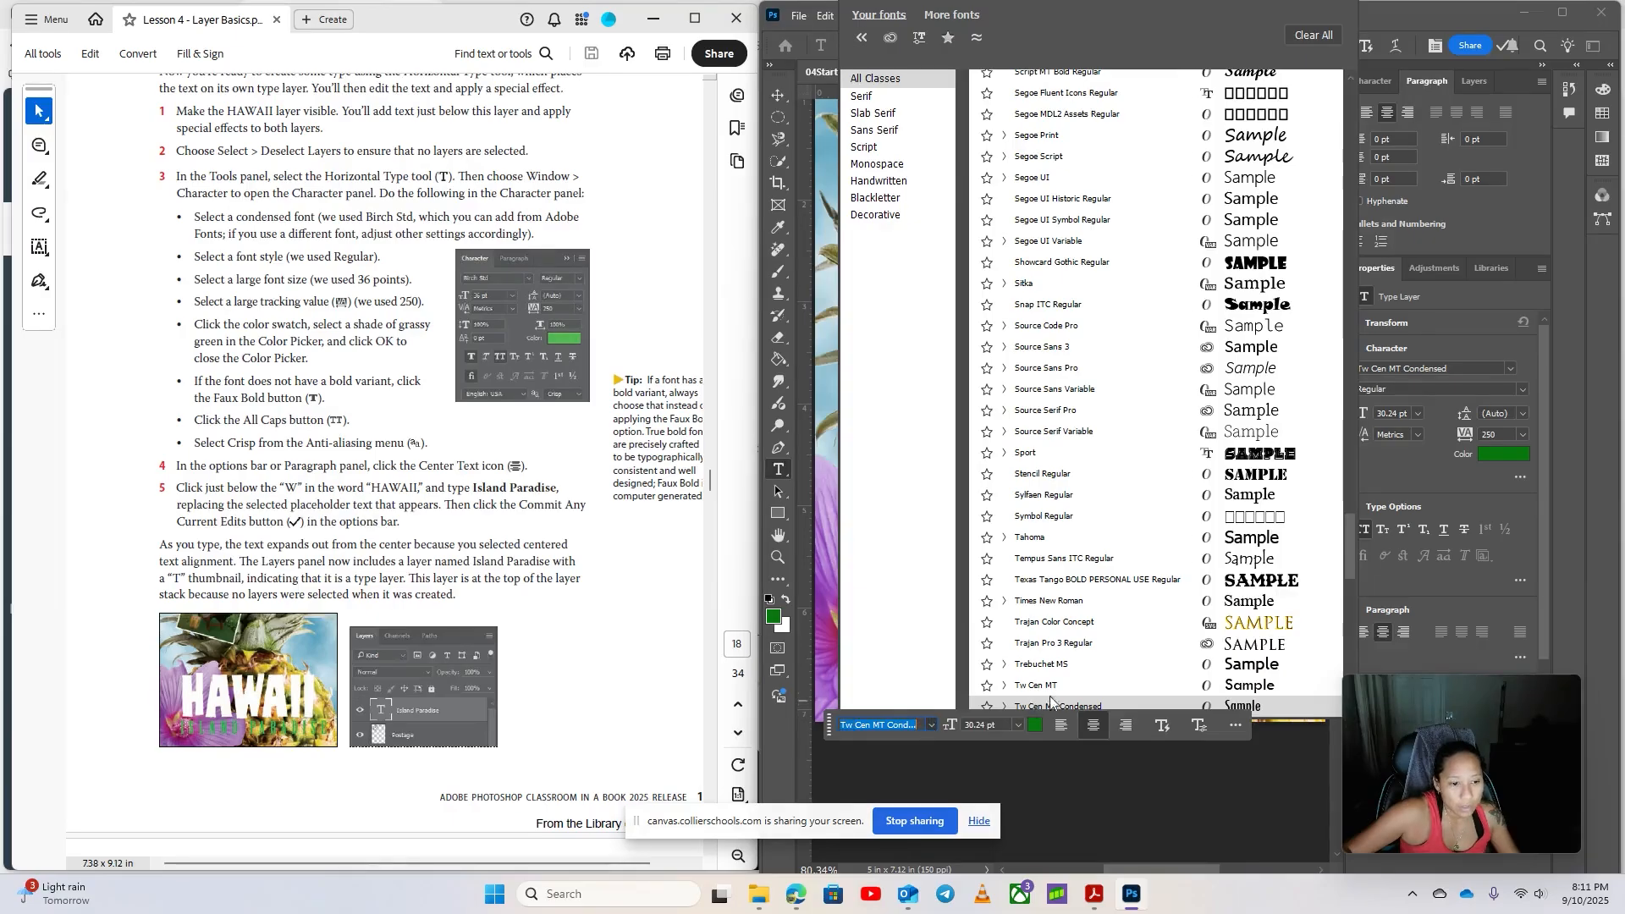
click(1119, 685)
scroll(1119, 690, down, 1)
click(1052, 660)
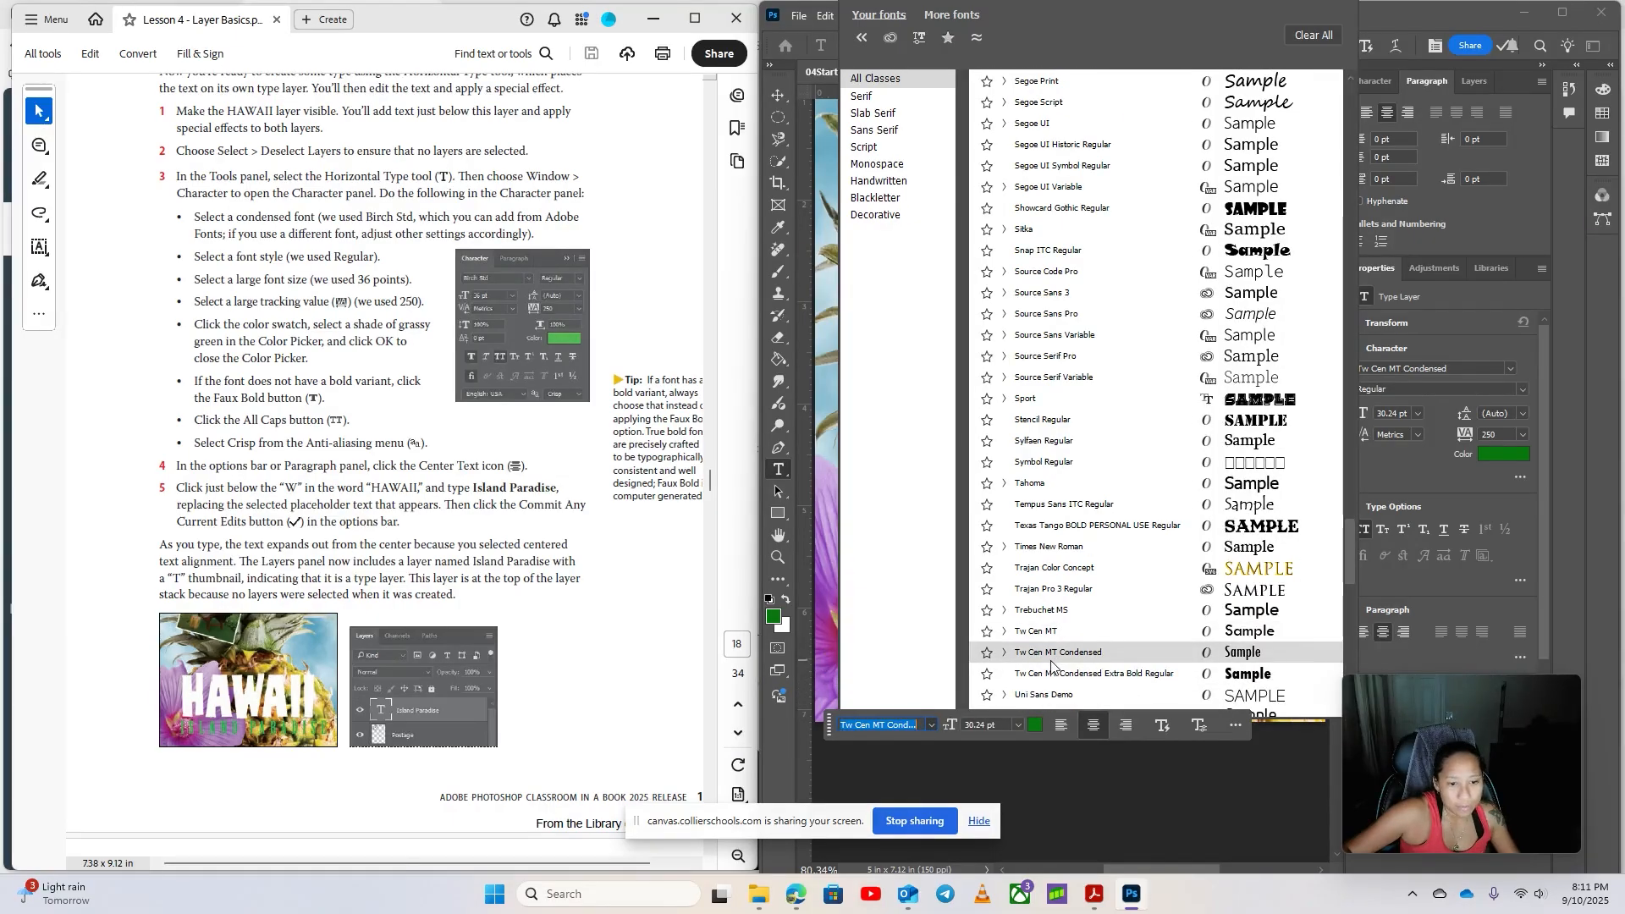
click(1051, 661)
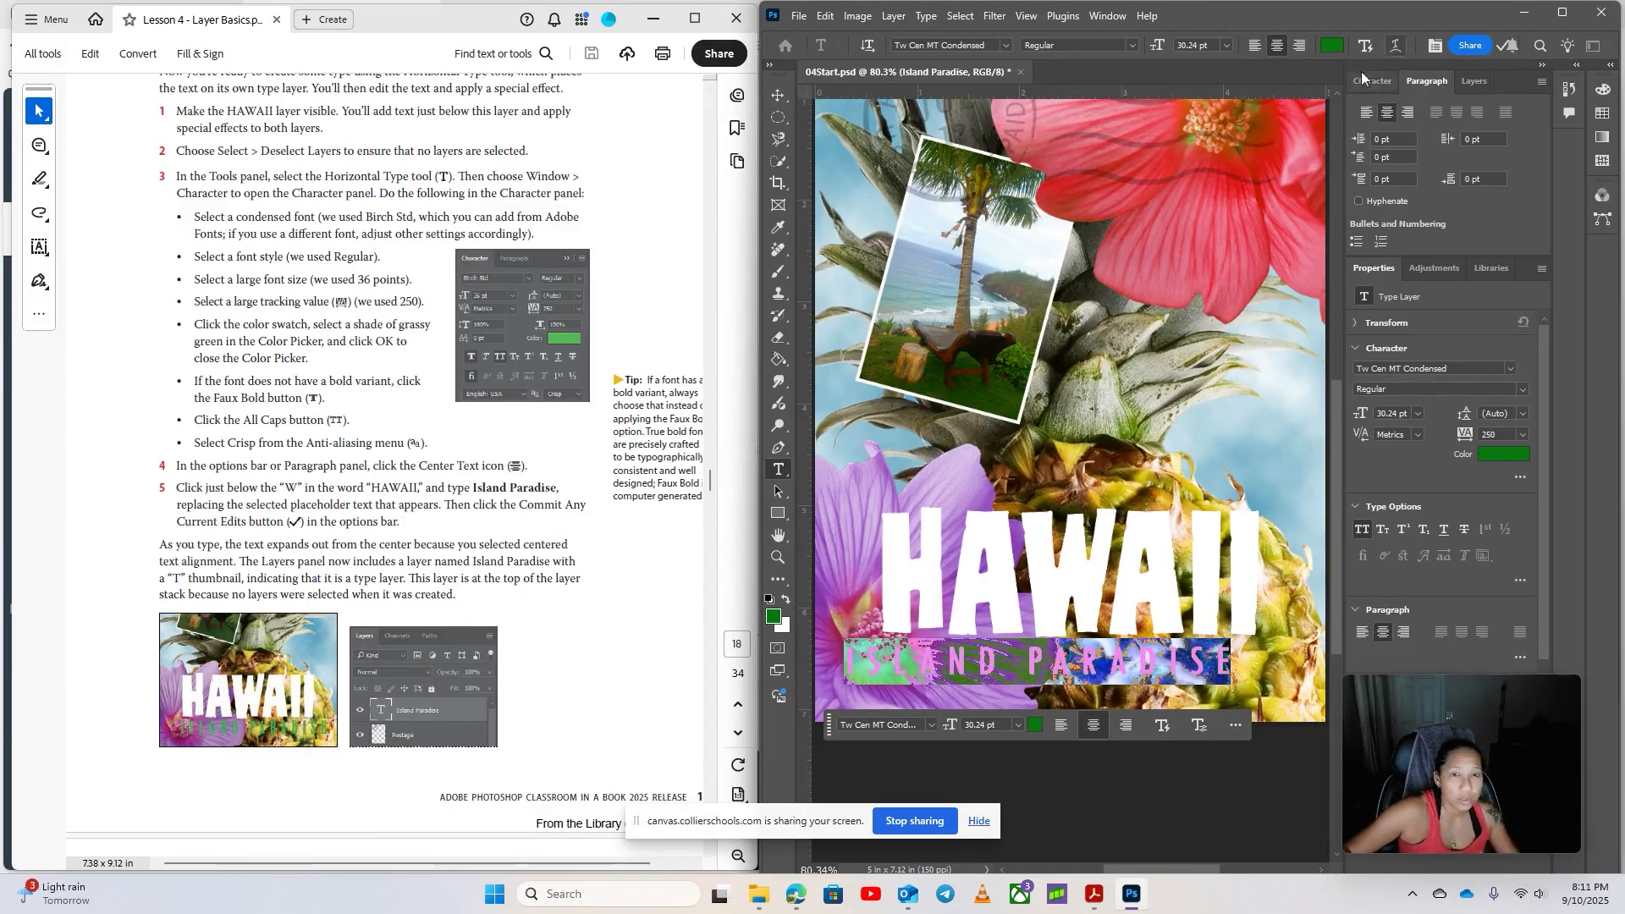
click(1499, 45)
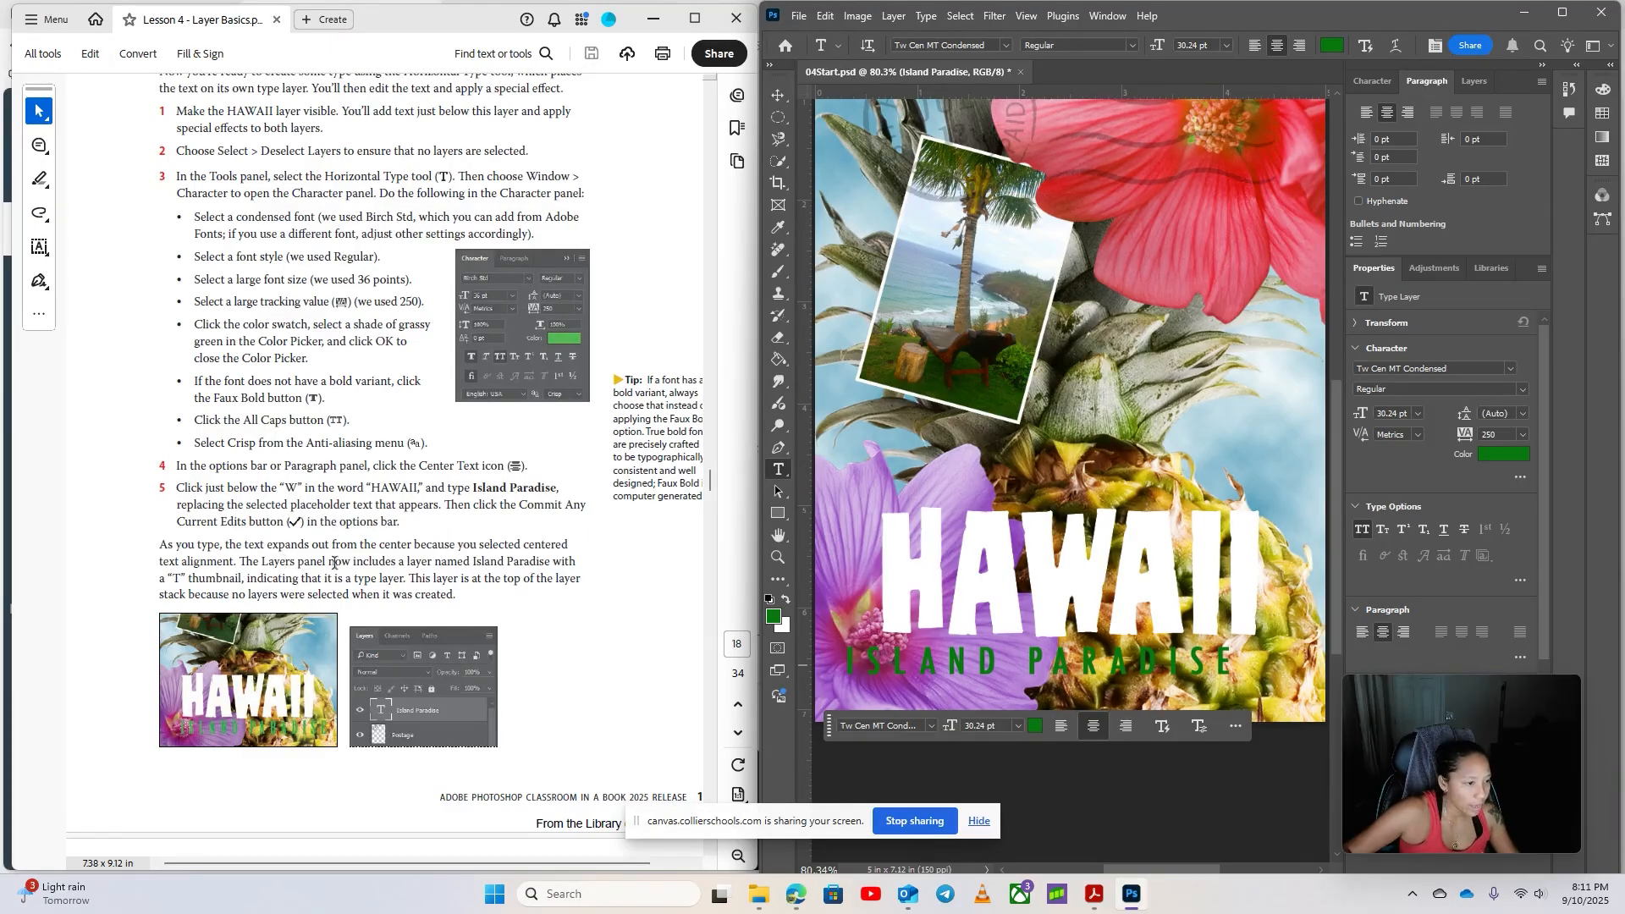
Reposition the Island Paradise text with the Move tool so it is centered beneath the HAWAII lettering
scroll(579, 591, down, 5)
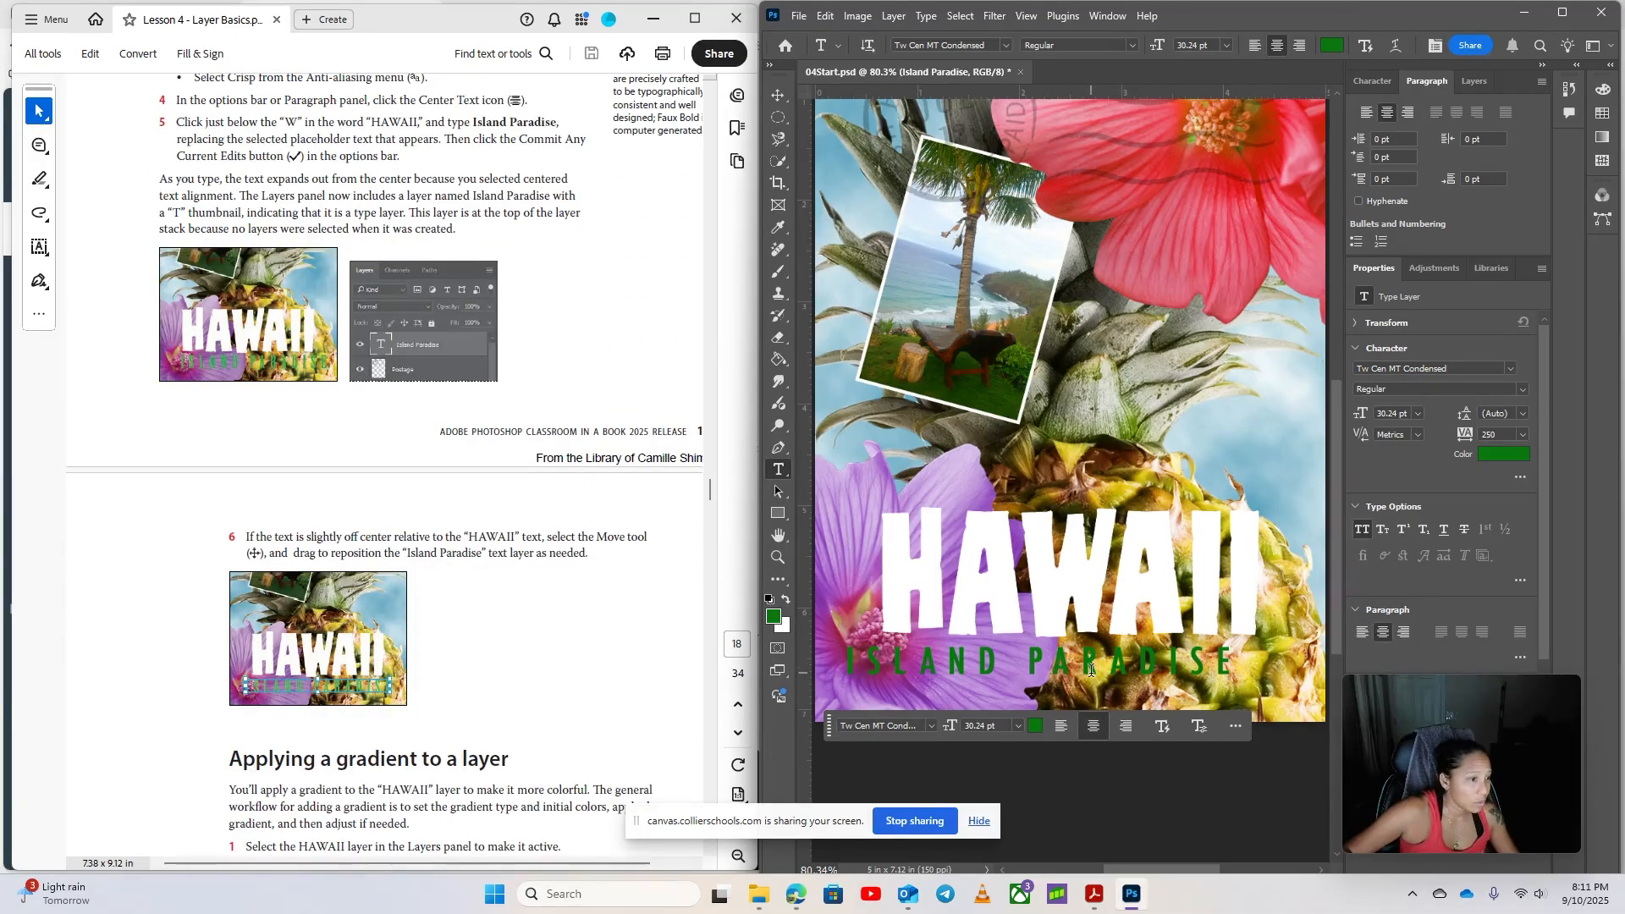
click(780, 98)
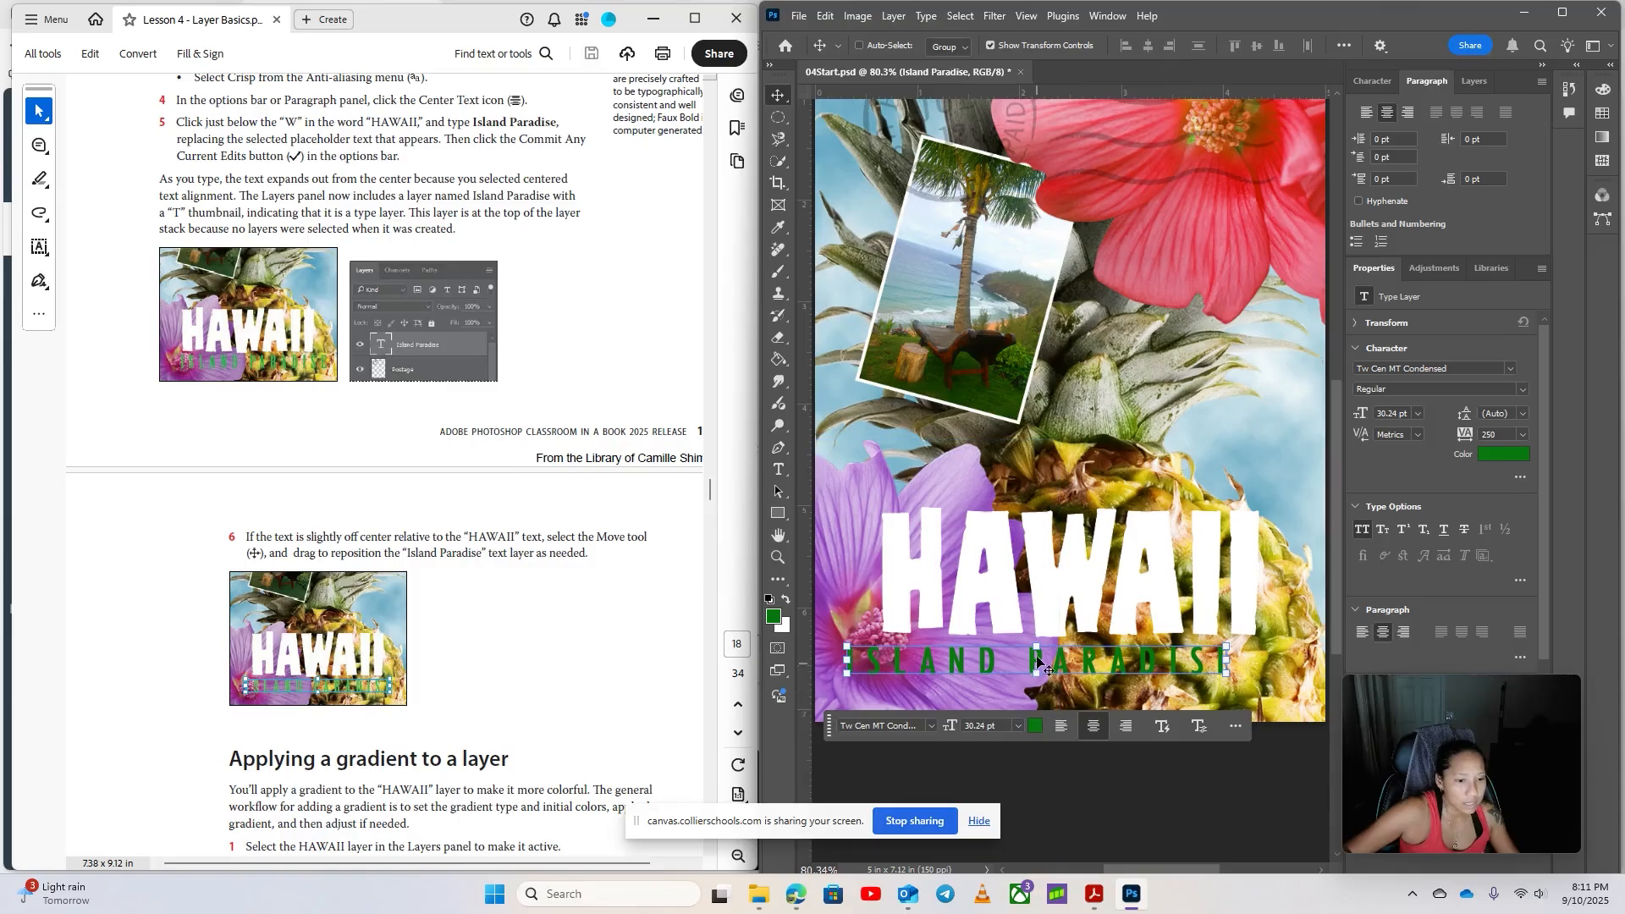
drag(1037, 661, 1070, 653)
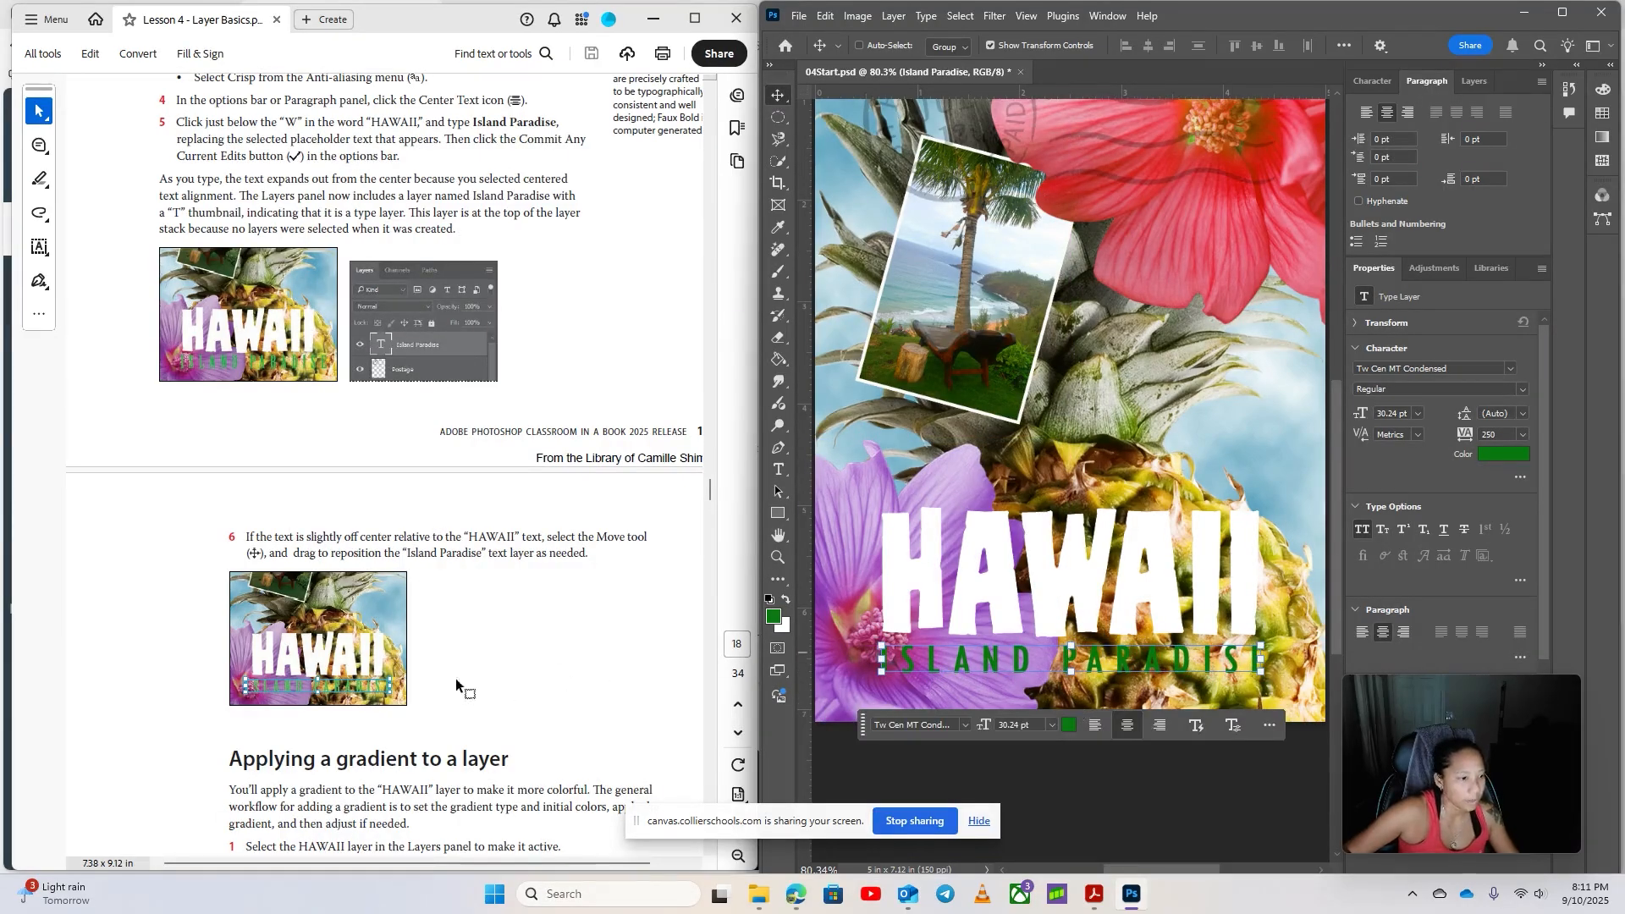
Make the HAWAII layer active and select its non-transparent pixels
scroll(633, 682, down, 3)
scroll(635, 681, down, 12)
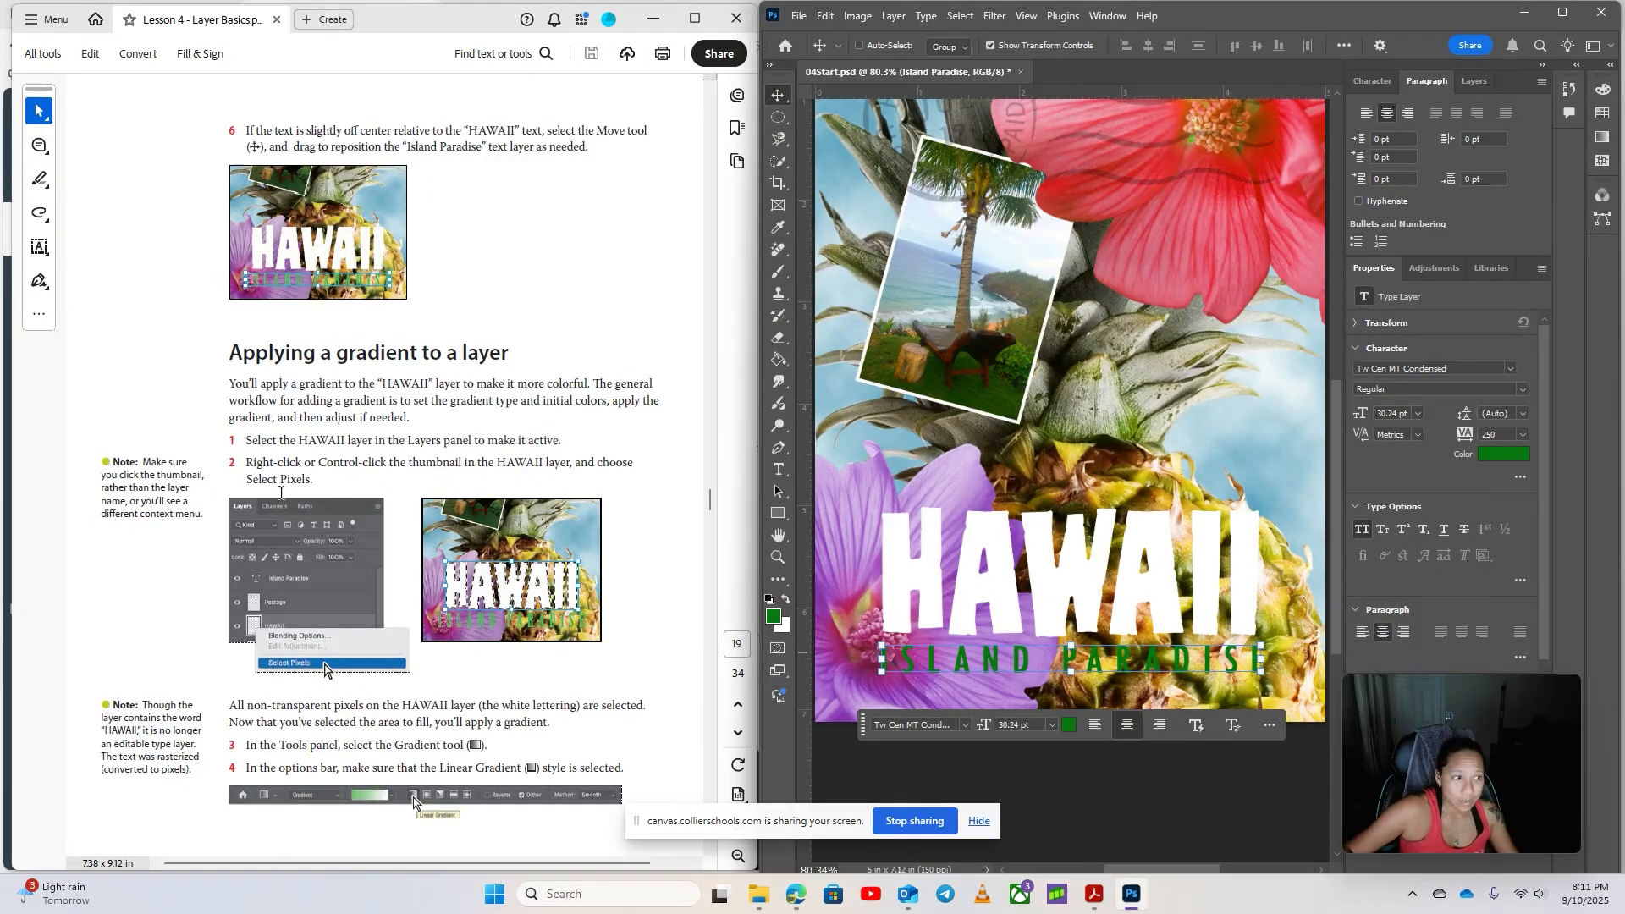
scroll(475, 406, down, 3)
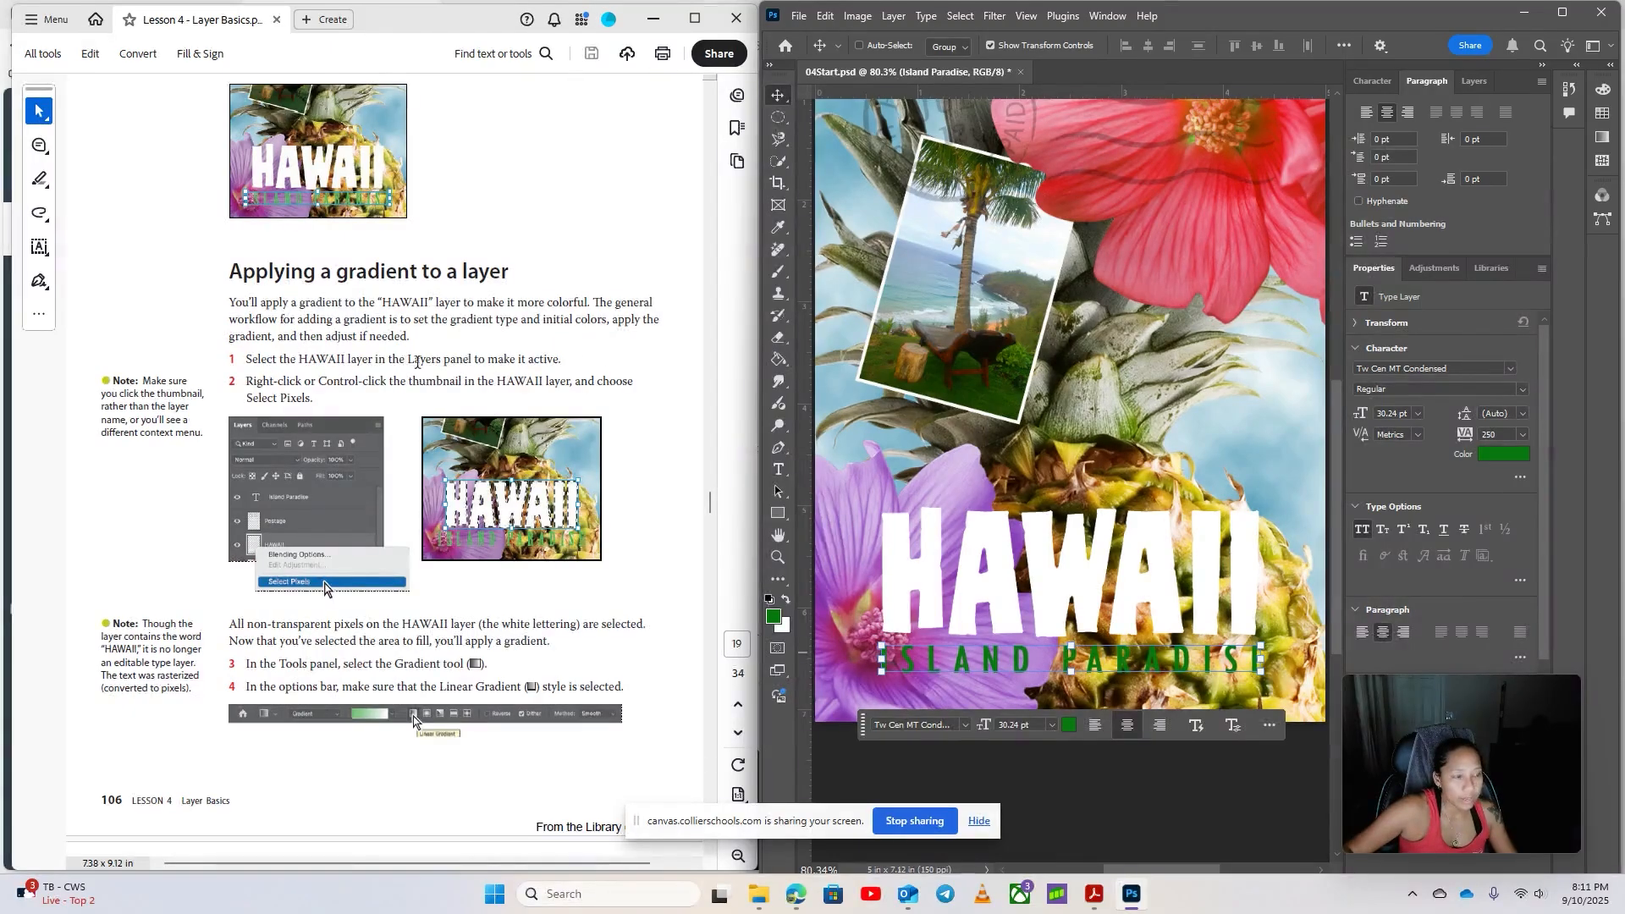
click(1474, 82)
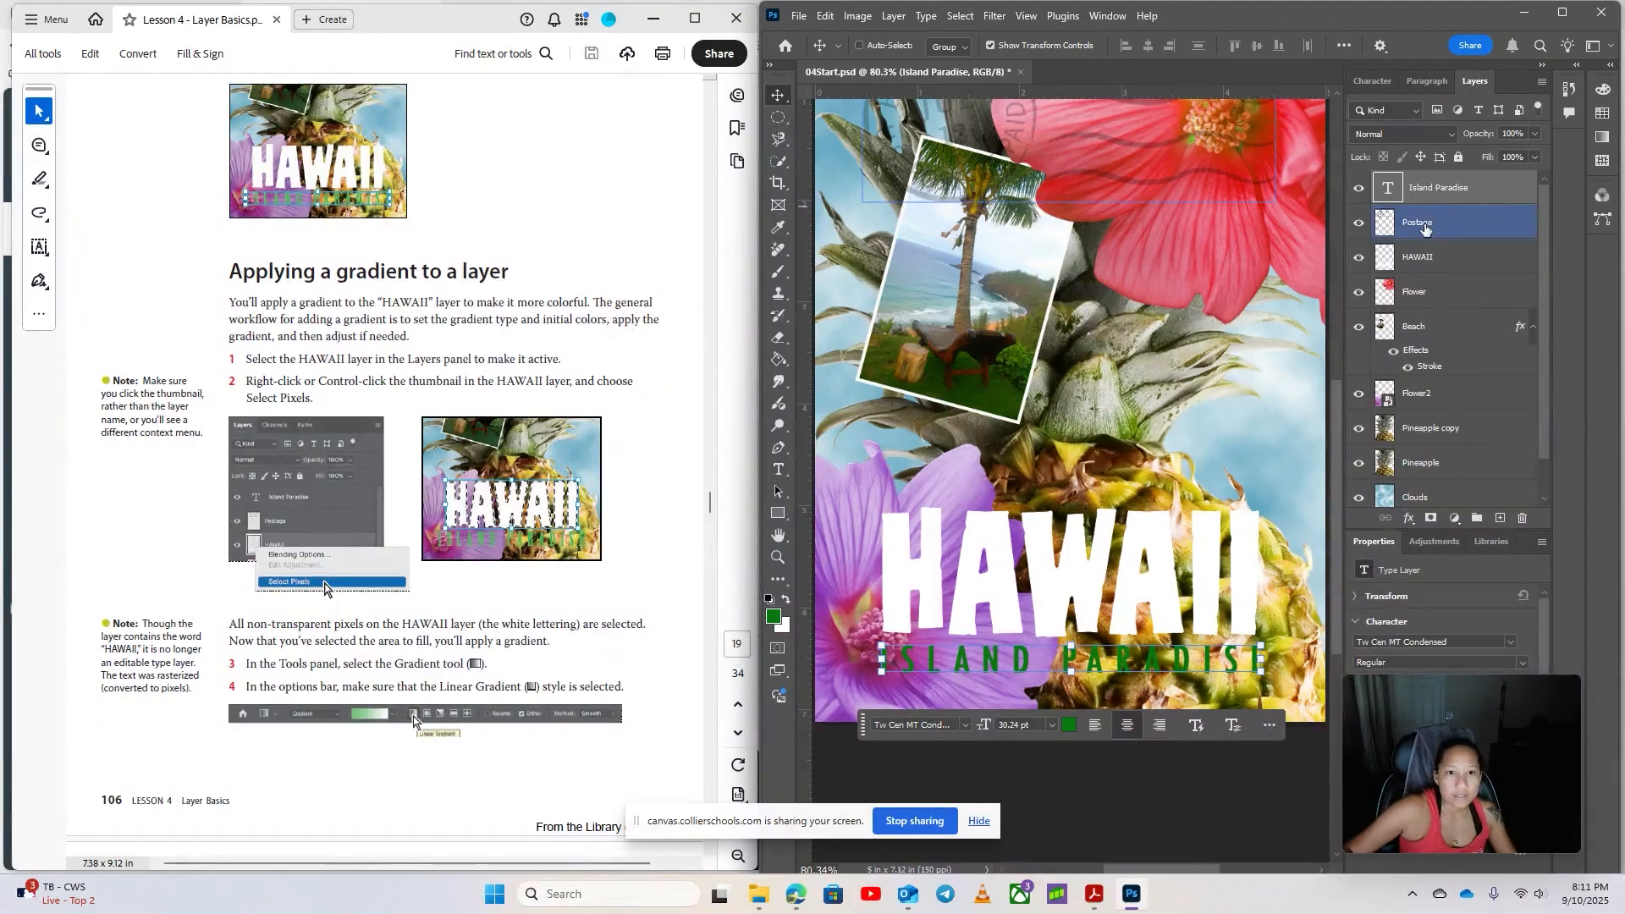
click(1420, 258)
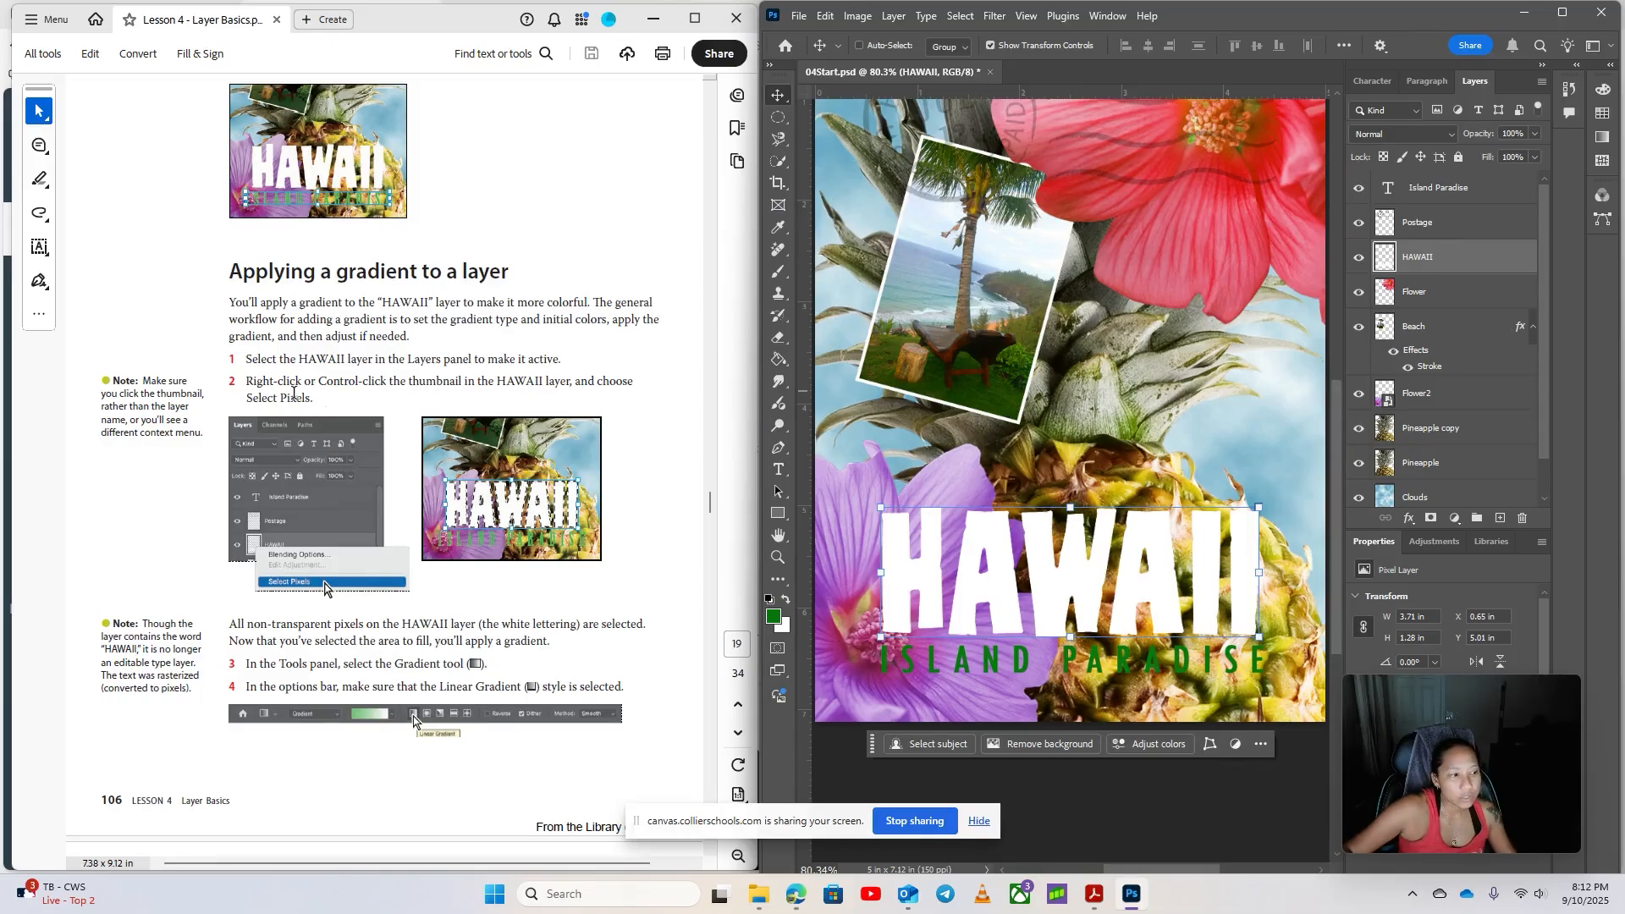
right_click(1385, 264)
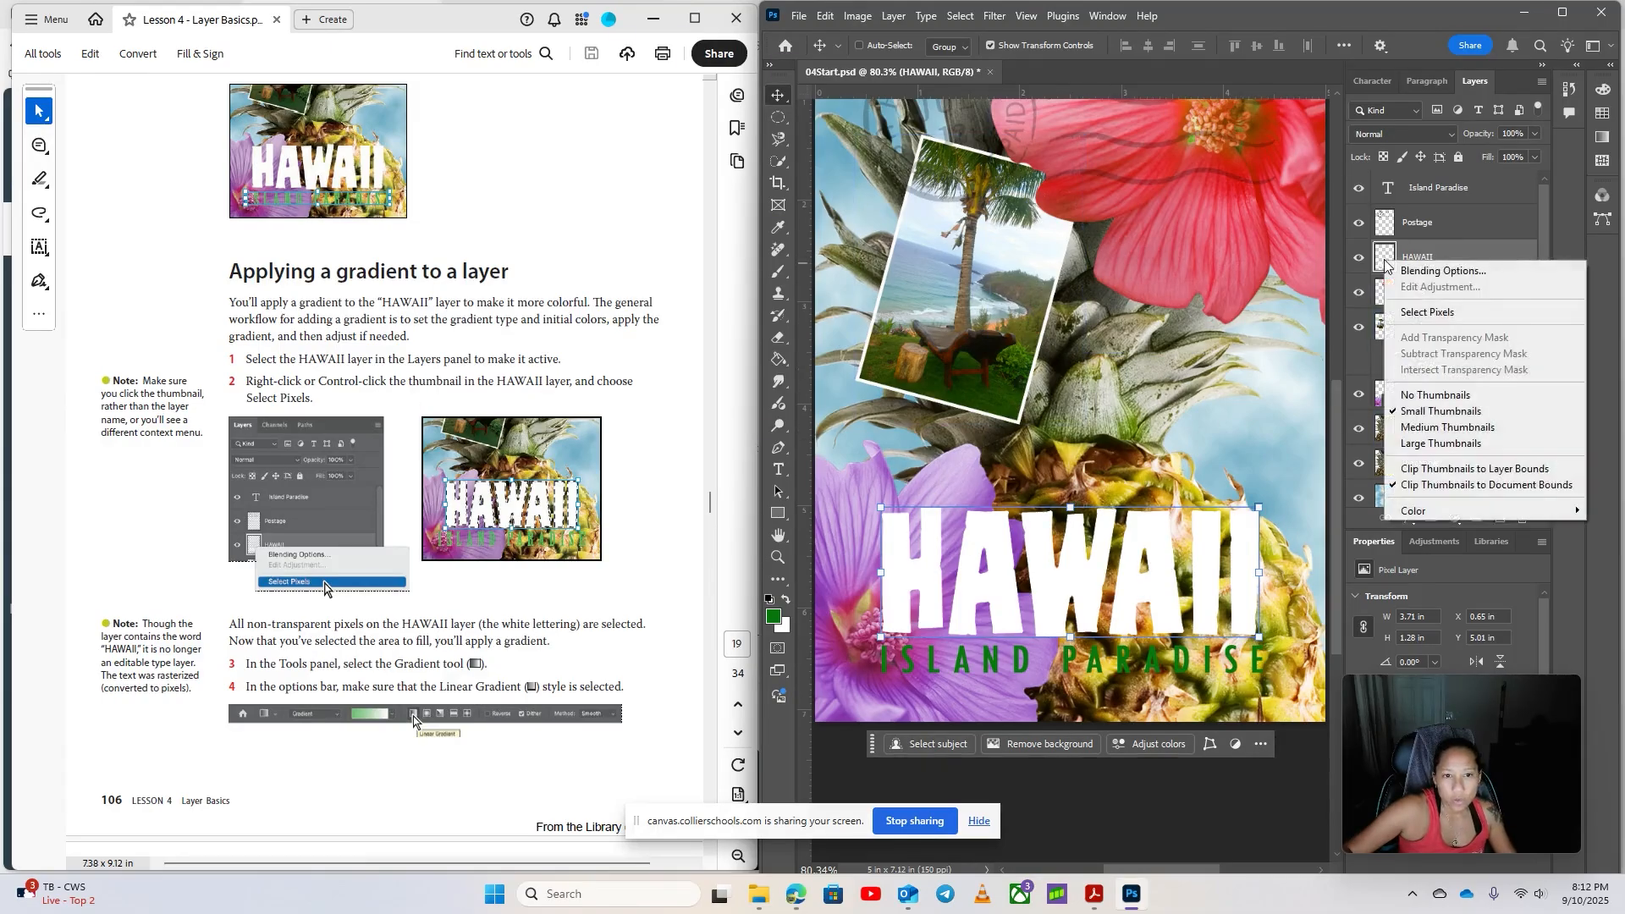
click(1429, 315)
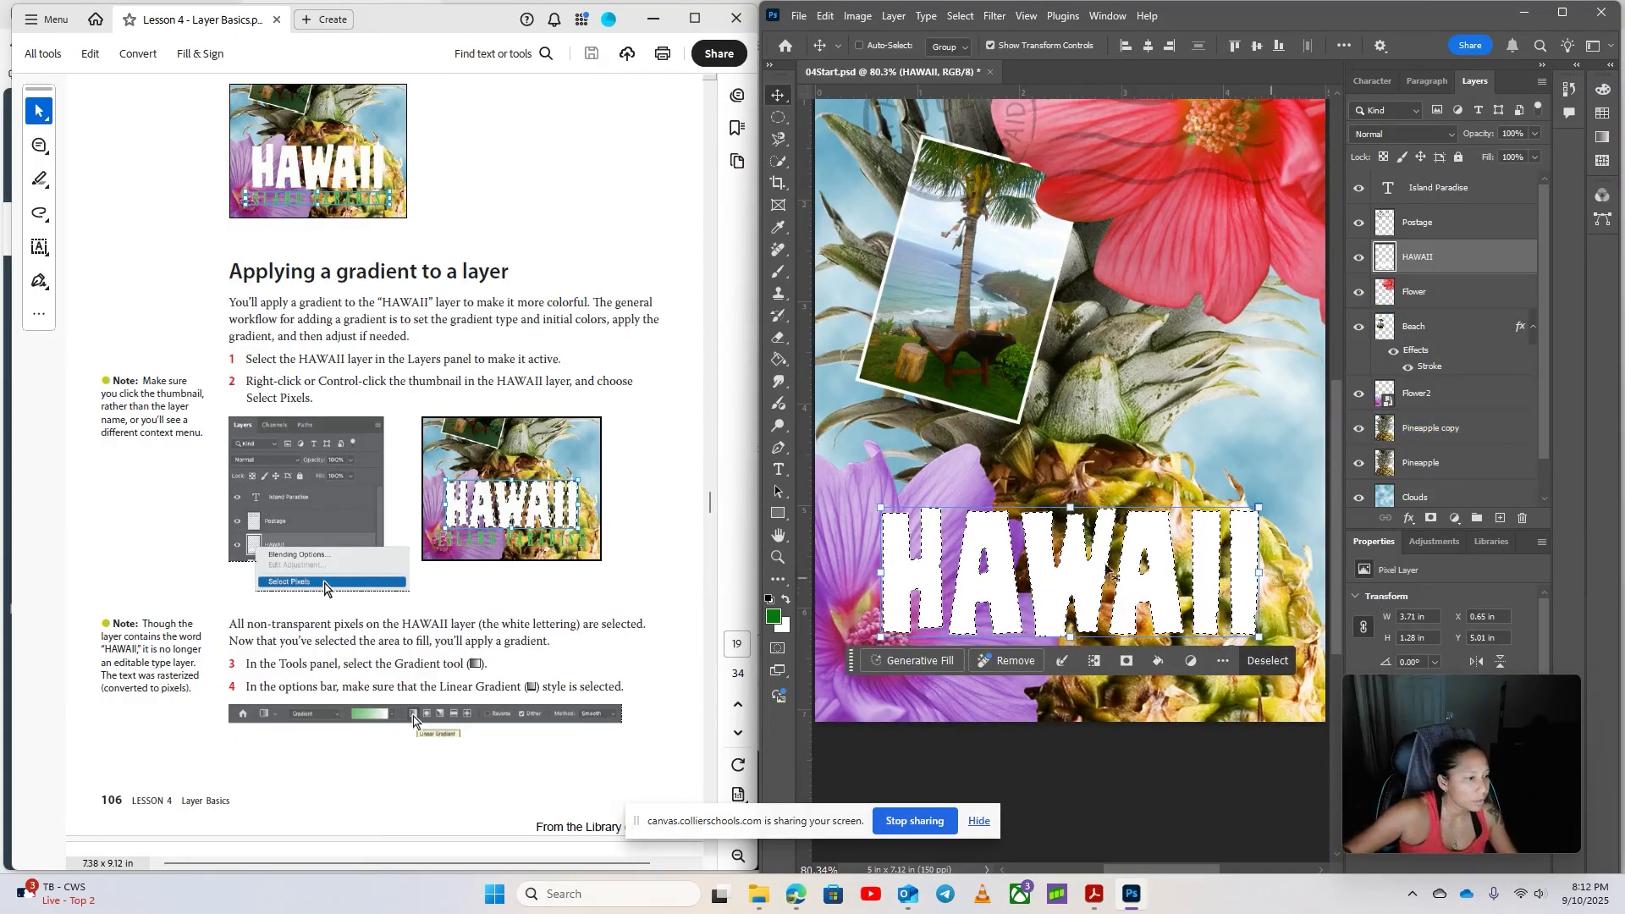
Activate the Gradient tool with the Linear Gradient style, following the lesson's instructions
scroll(257, 643, down, 1)
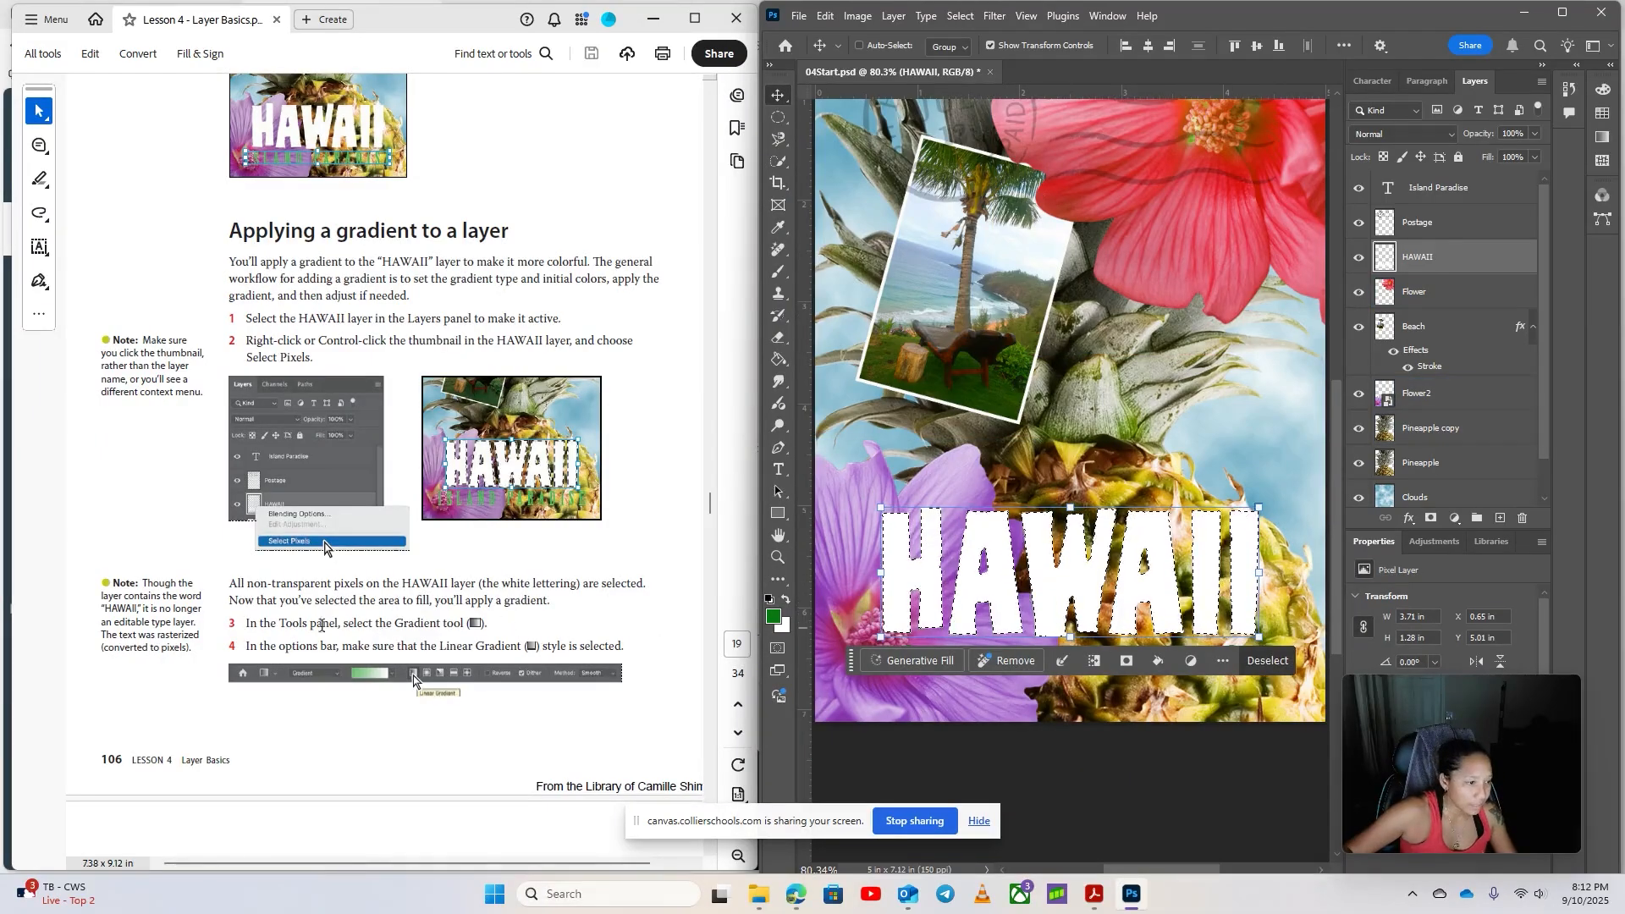
scroll(322, 626, down, 2)
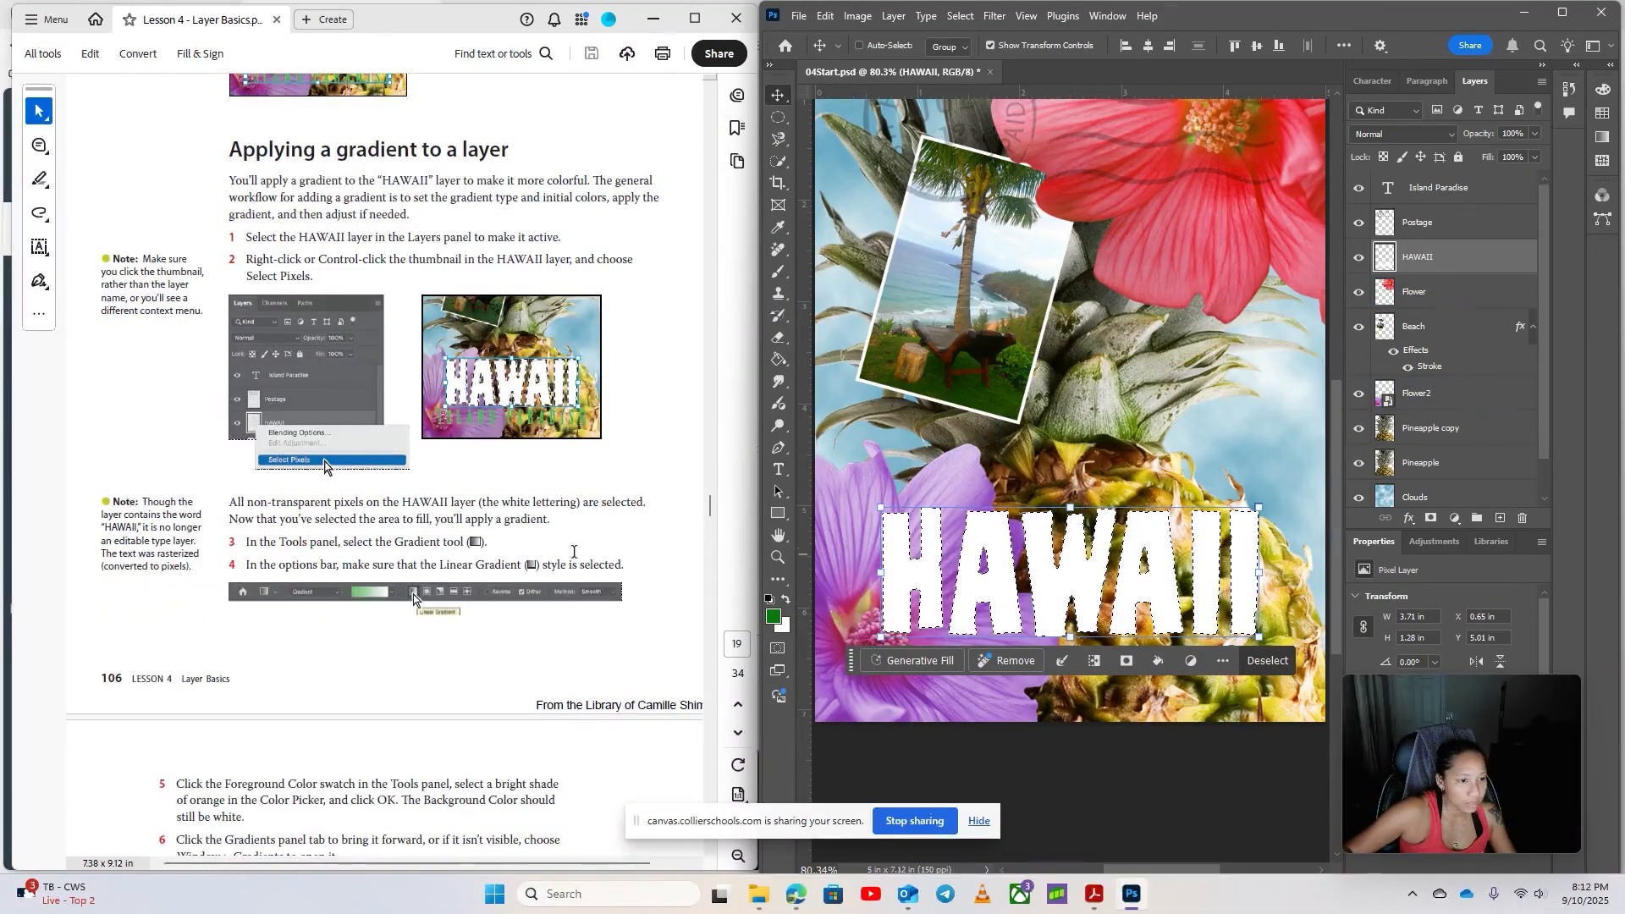
click(779, 361)
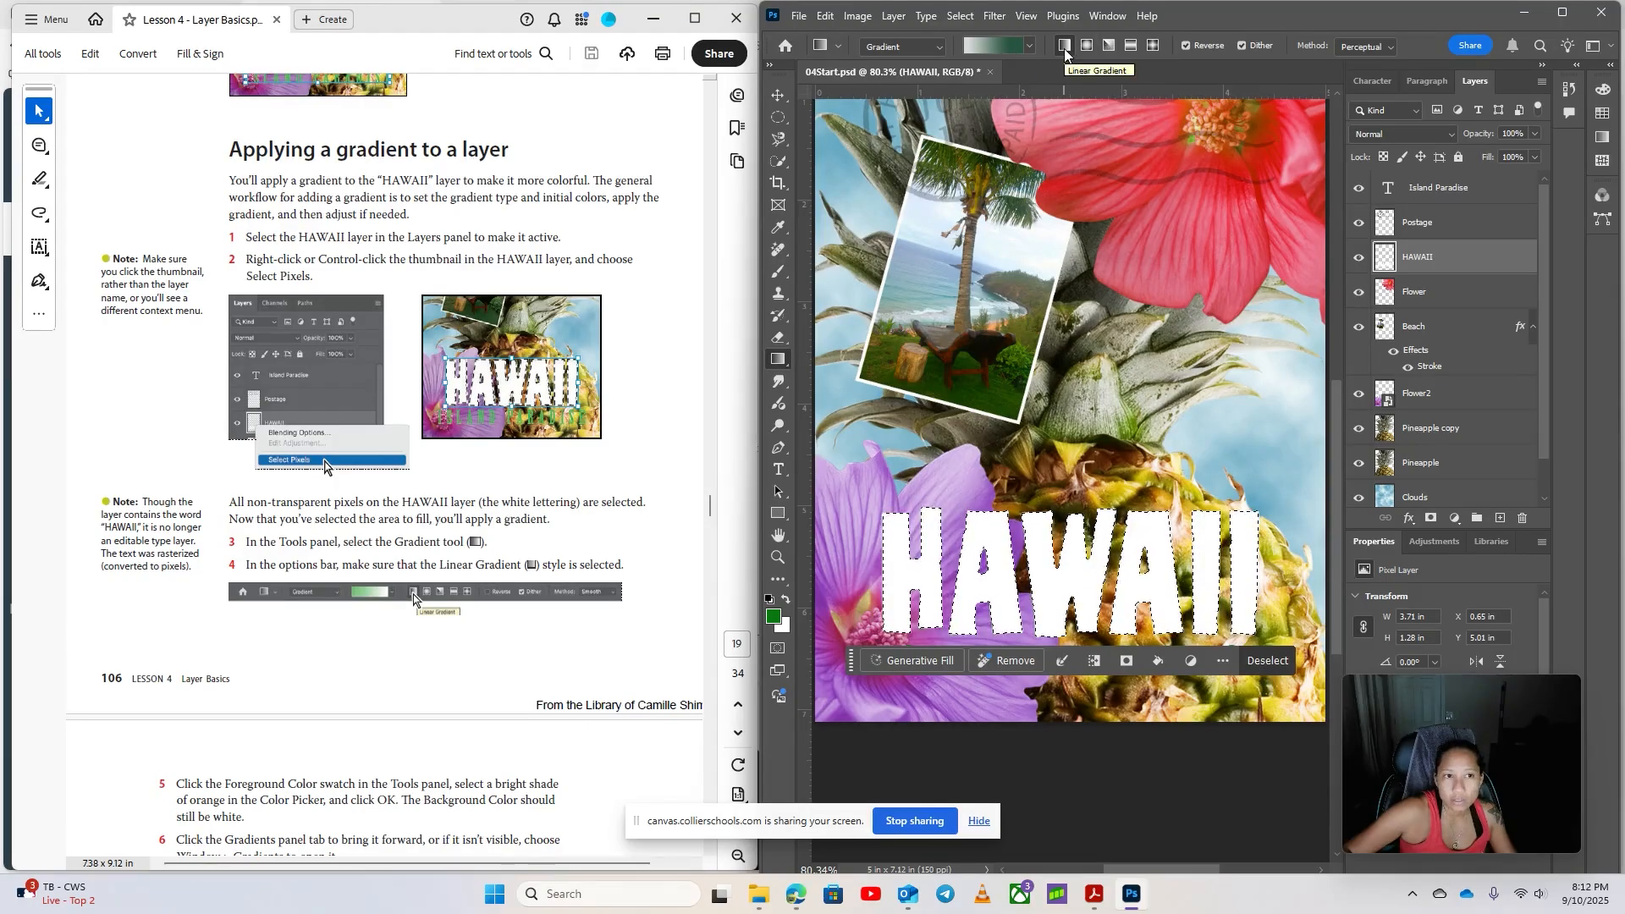
Set the foreground color to a bright shade of orange, as the lesson's gradient instructions require
scroll(266, 347, down, 5)
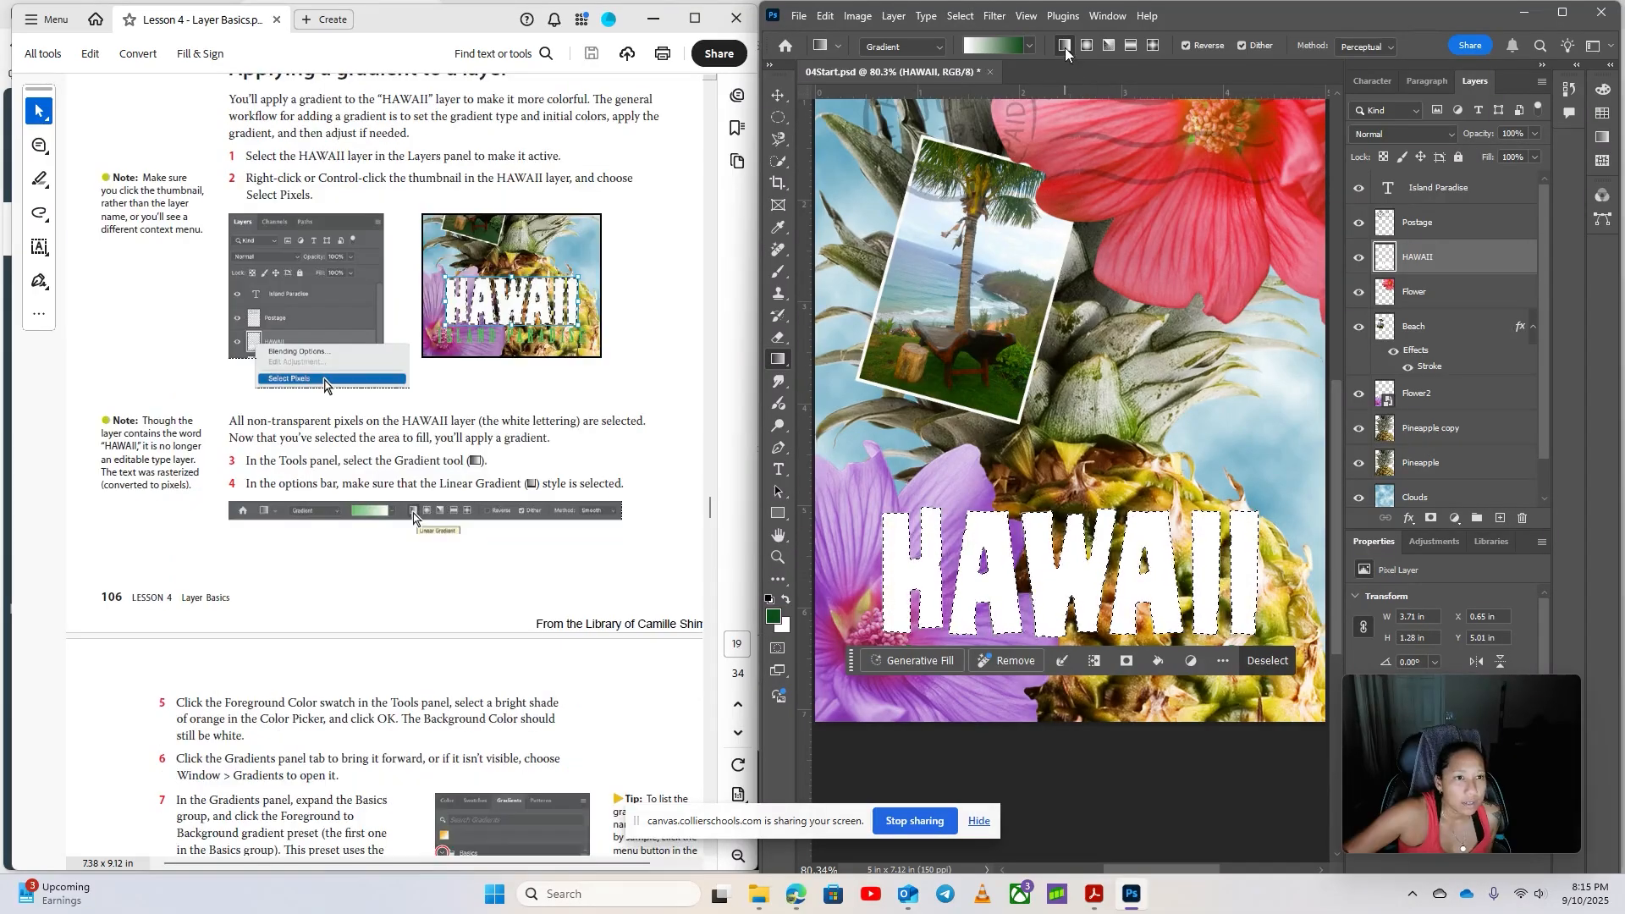
scroll(591, 568, down, 3)
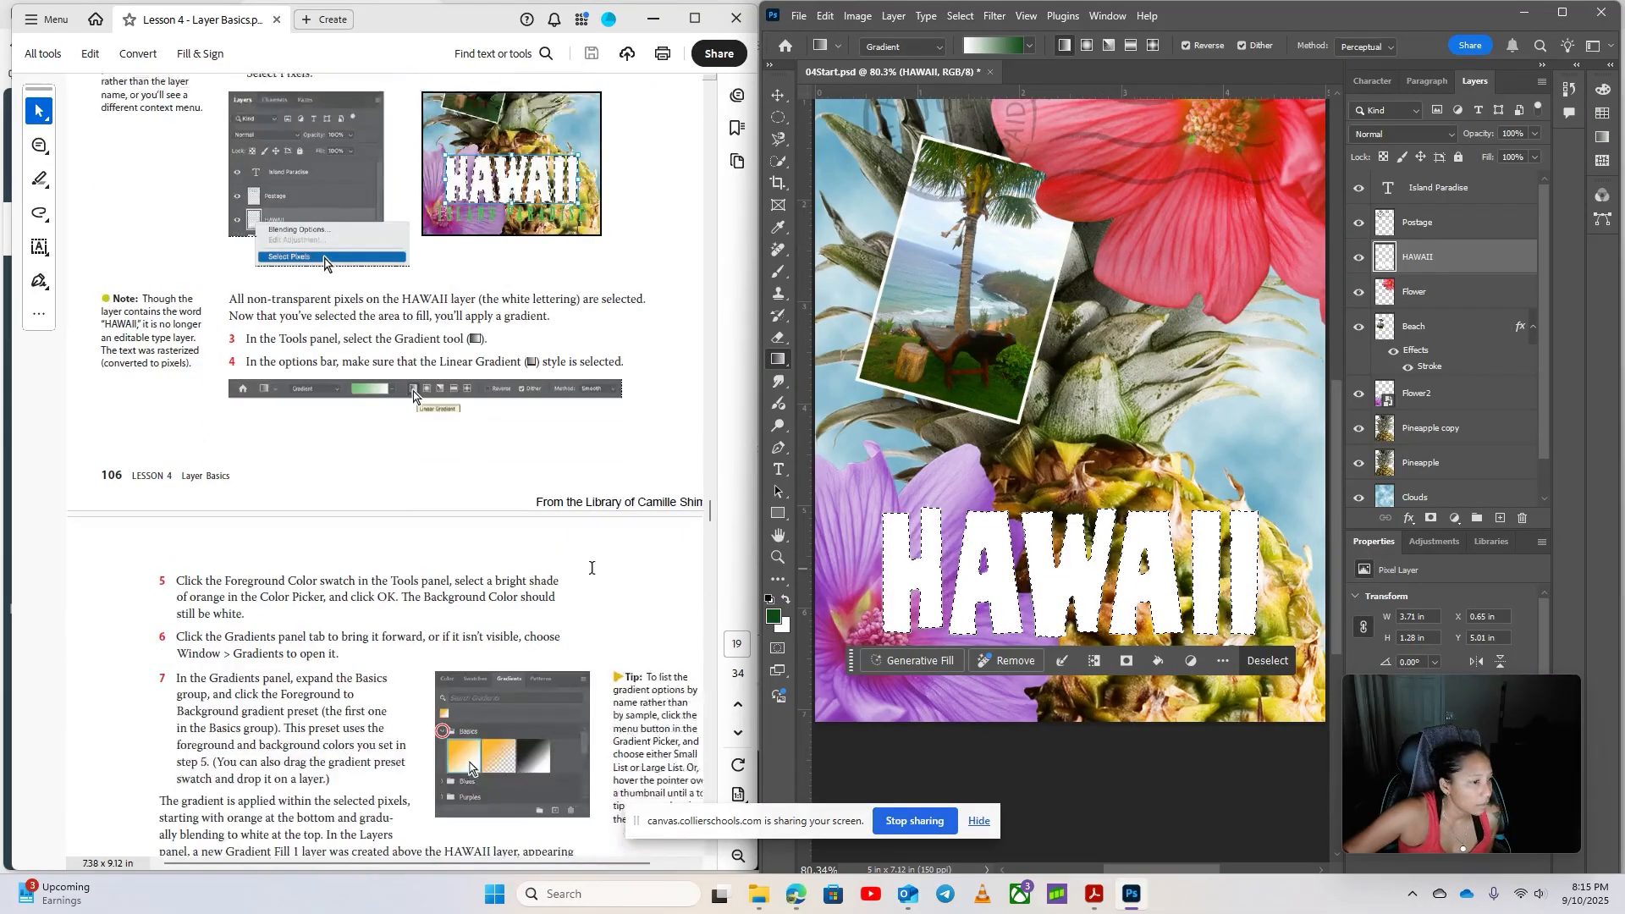
scroll(592, 568, down, 5)
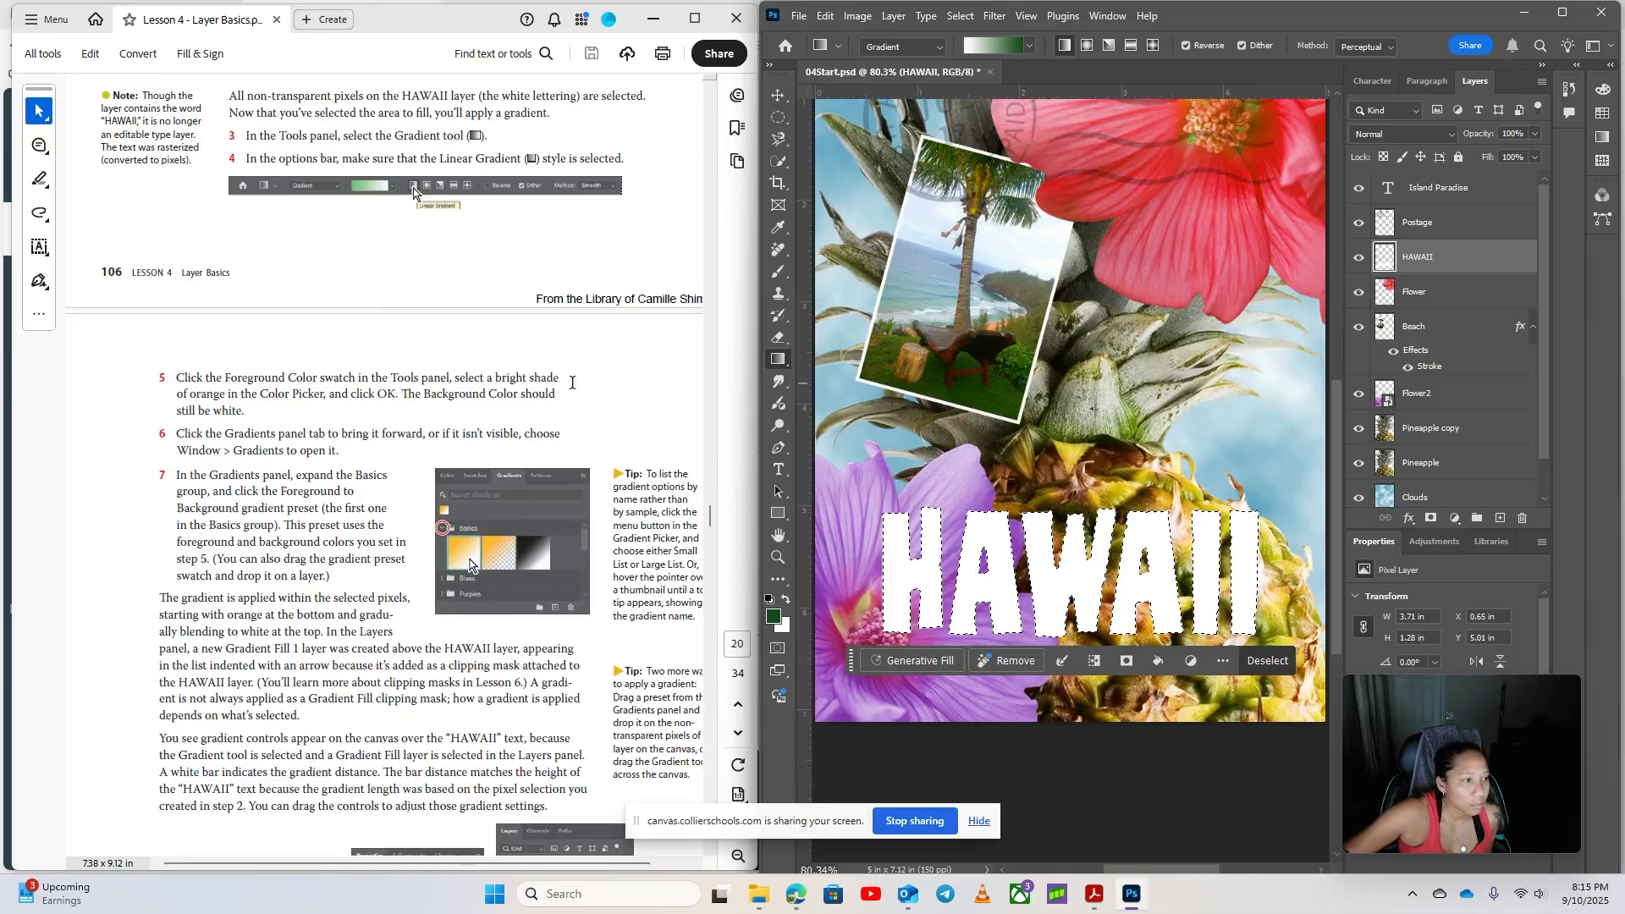
click(772, 619)
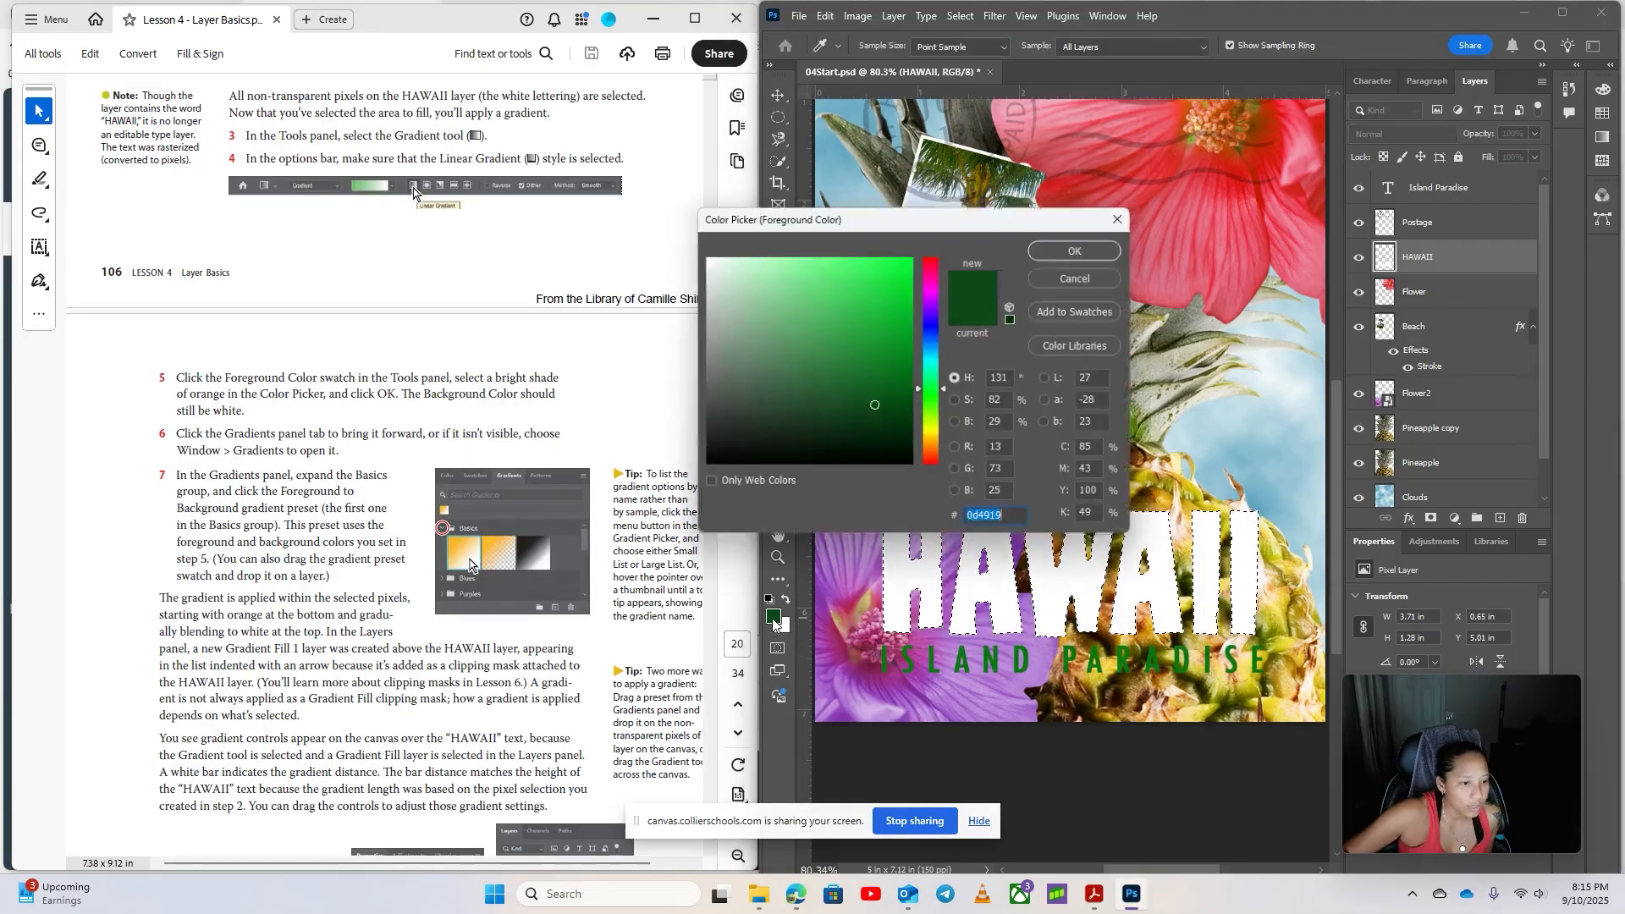
click(937, 438)
mouse_move(905, 350)
mouse_down()
mouse_move(866, 271)
mouse_move(845, 270)
mouse_move(842, 348)
mouse_move(897, 278)
mouse_move(877, 269)
mouse_up()
click(929, 445)
click(1058, 248)
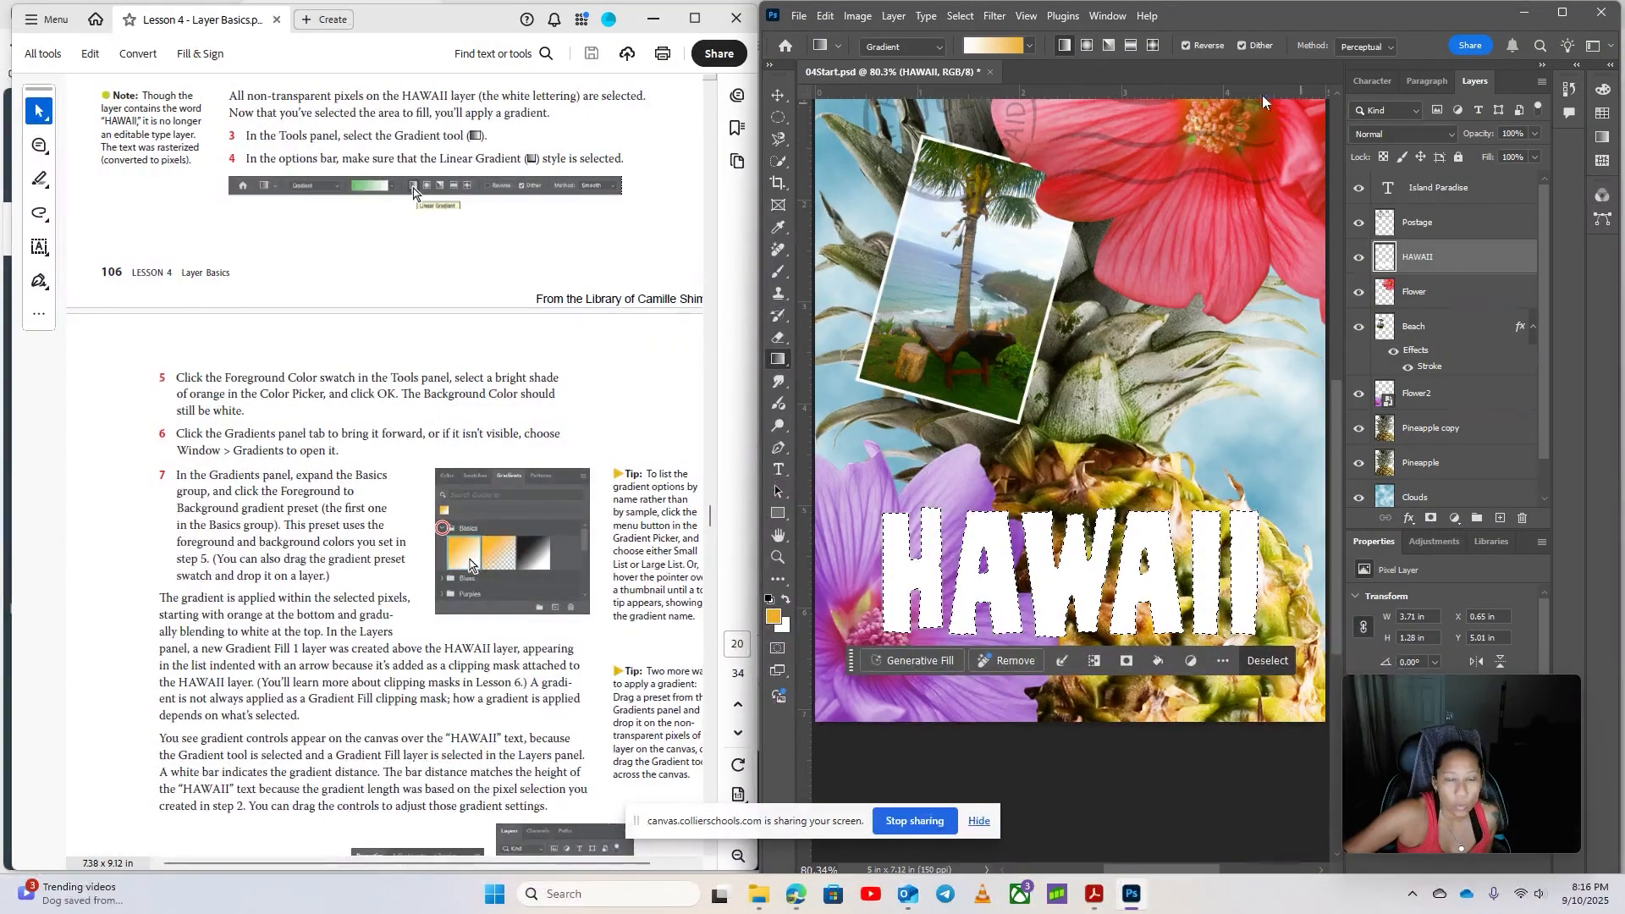
Show the Gradients presets and apply the first Basics preset, Foreground to Background, to the HAWAII layer
click(1600, 139)
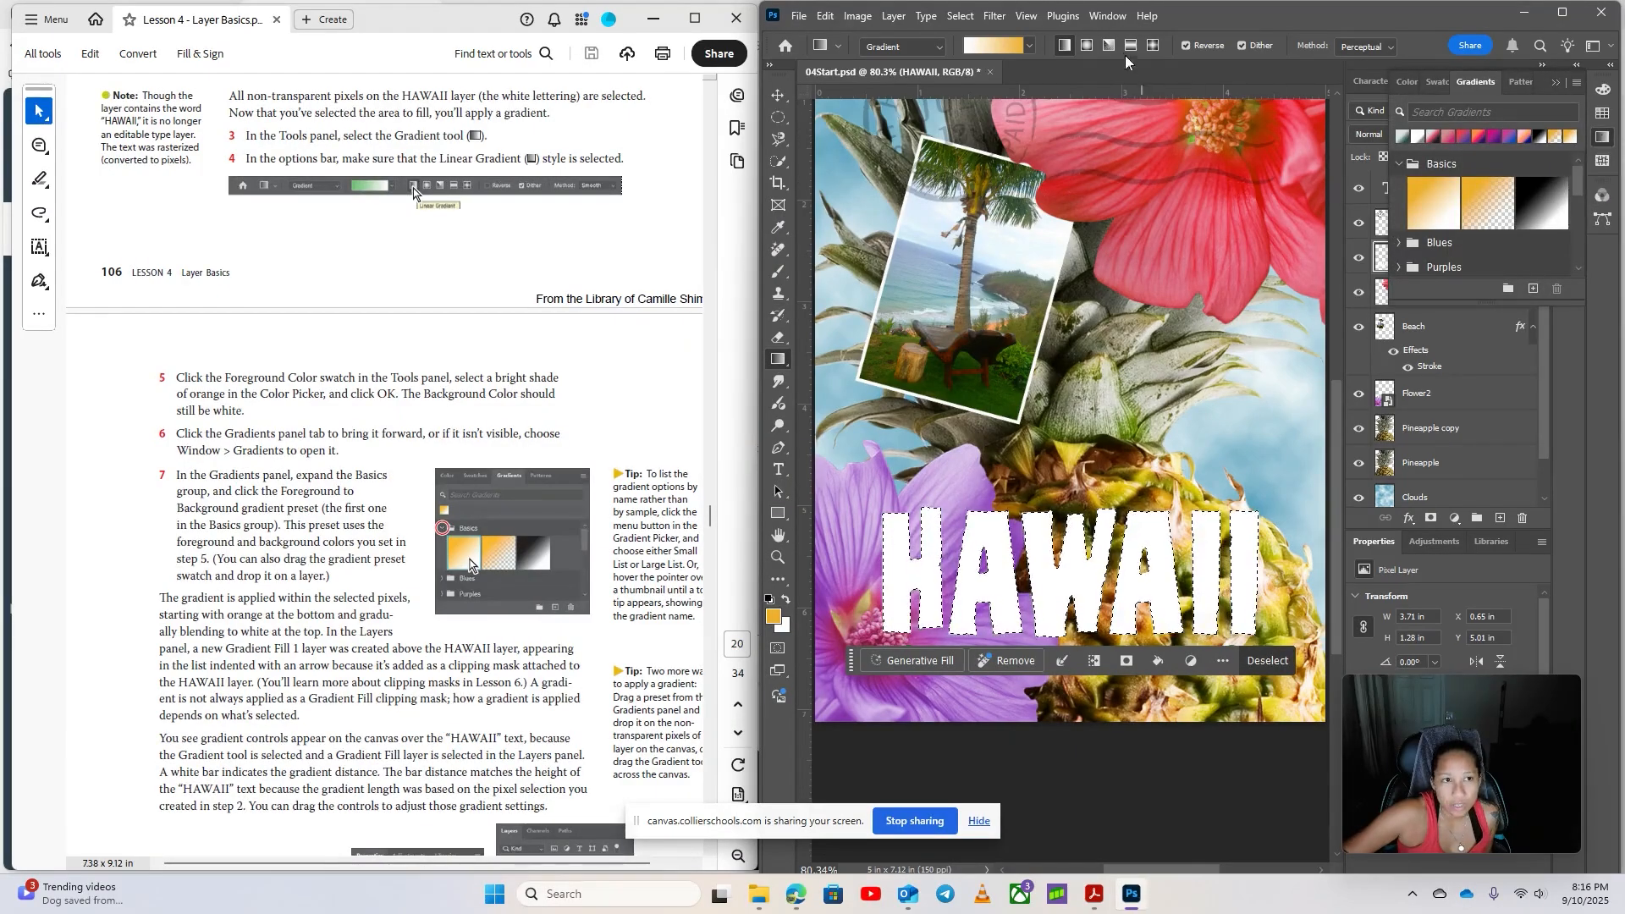
click(1107, 15)
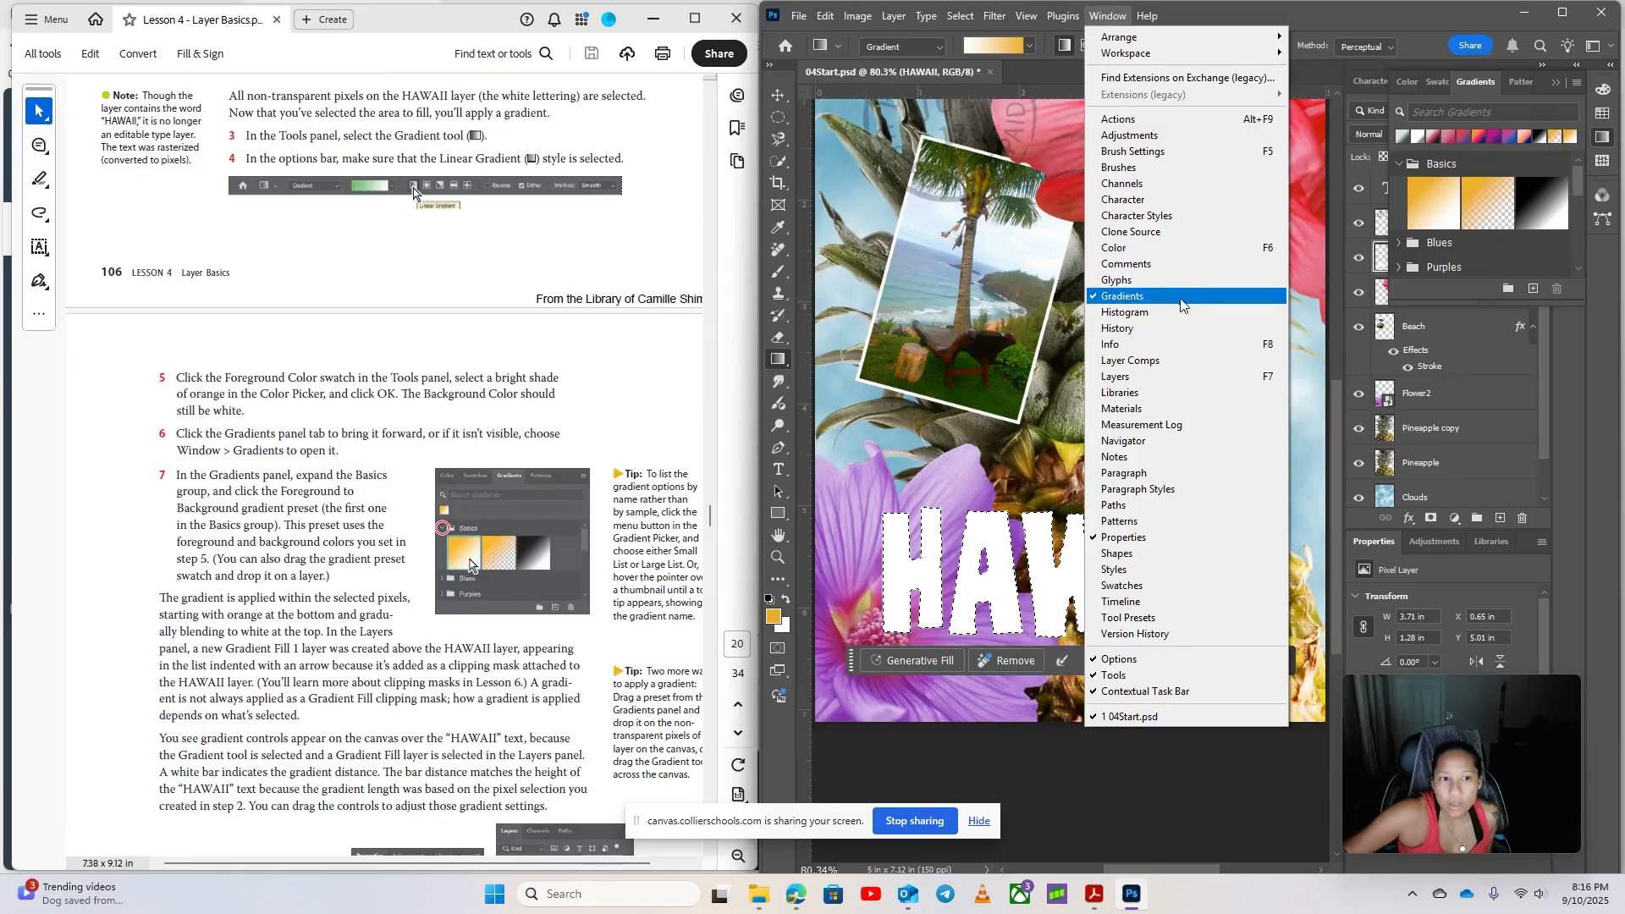
click(1176, 298)
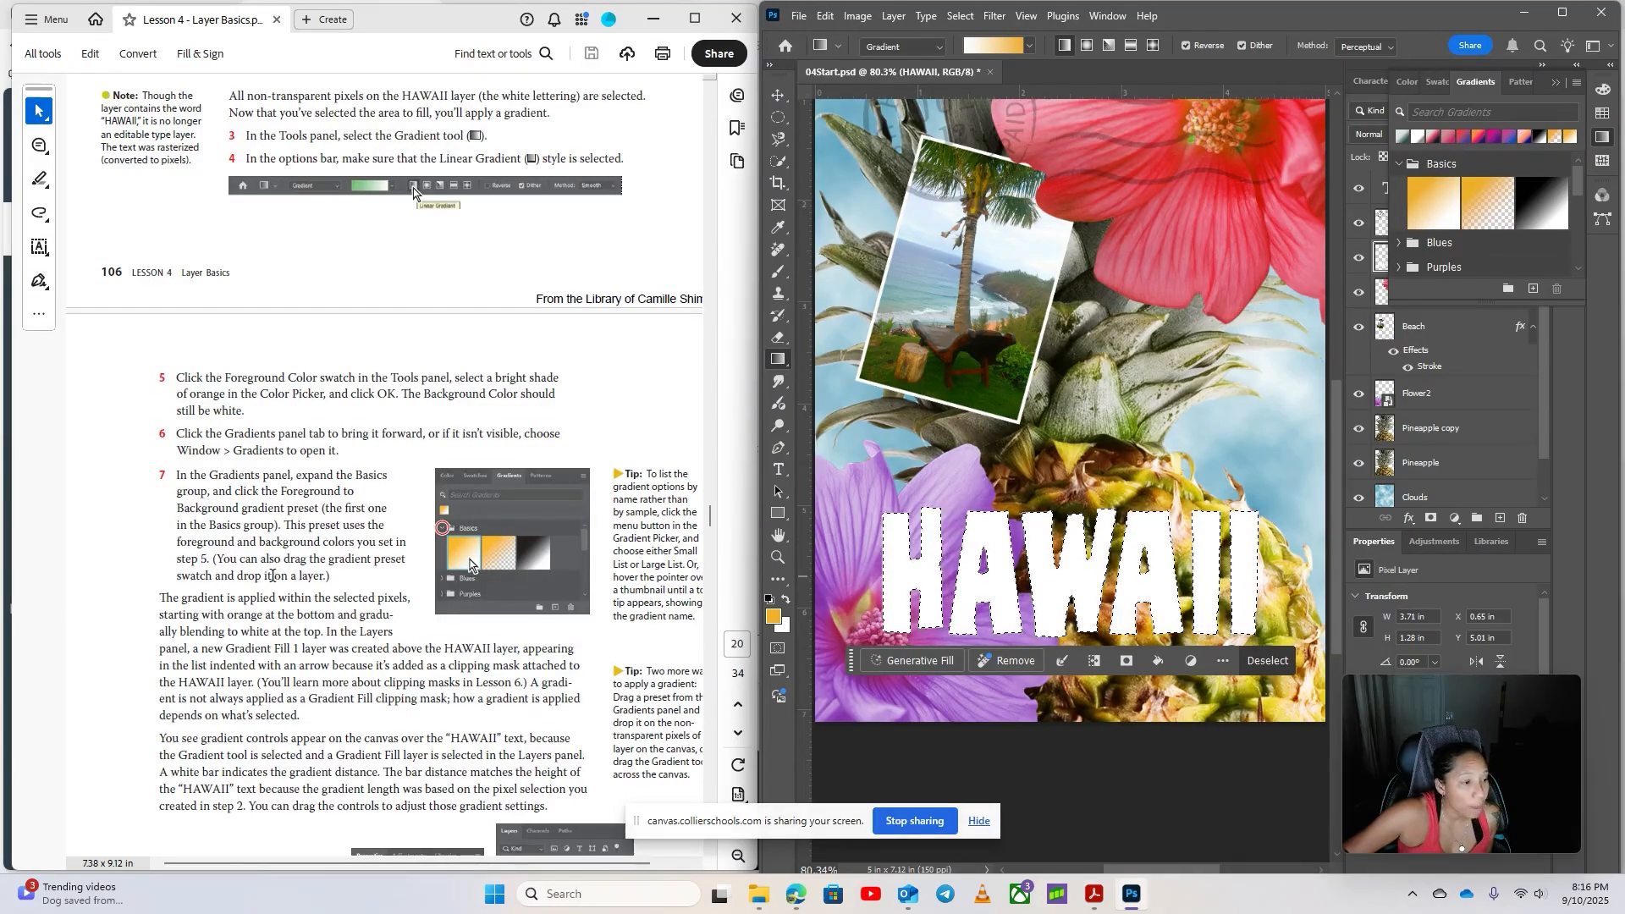
scroll(210, 580, down, 4)
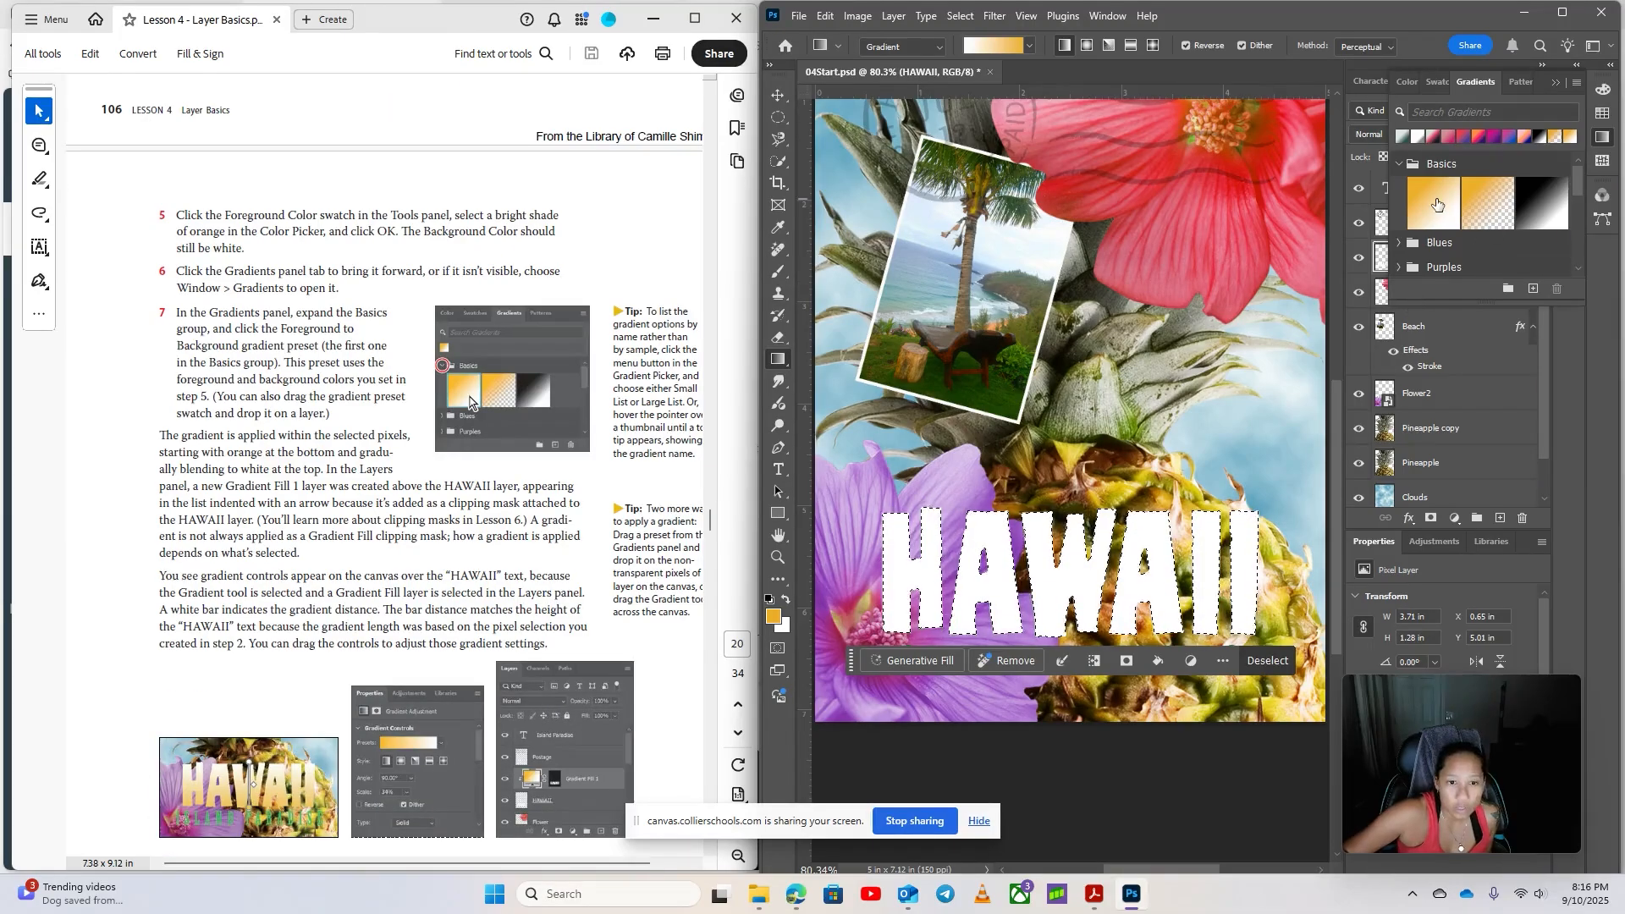
drag(1433, 205, 1383, 261)
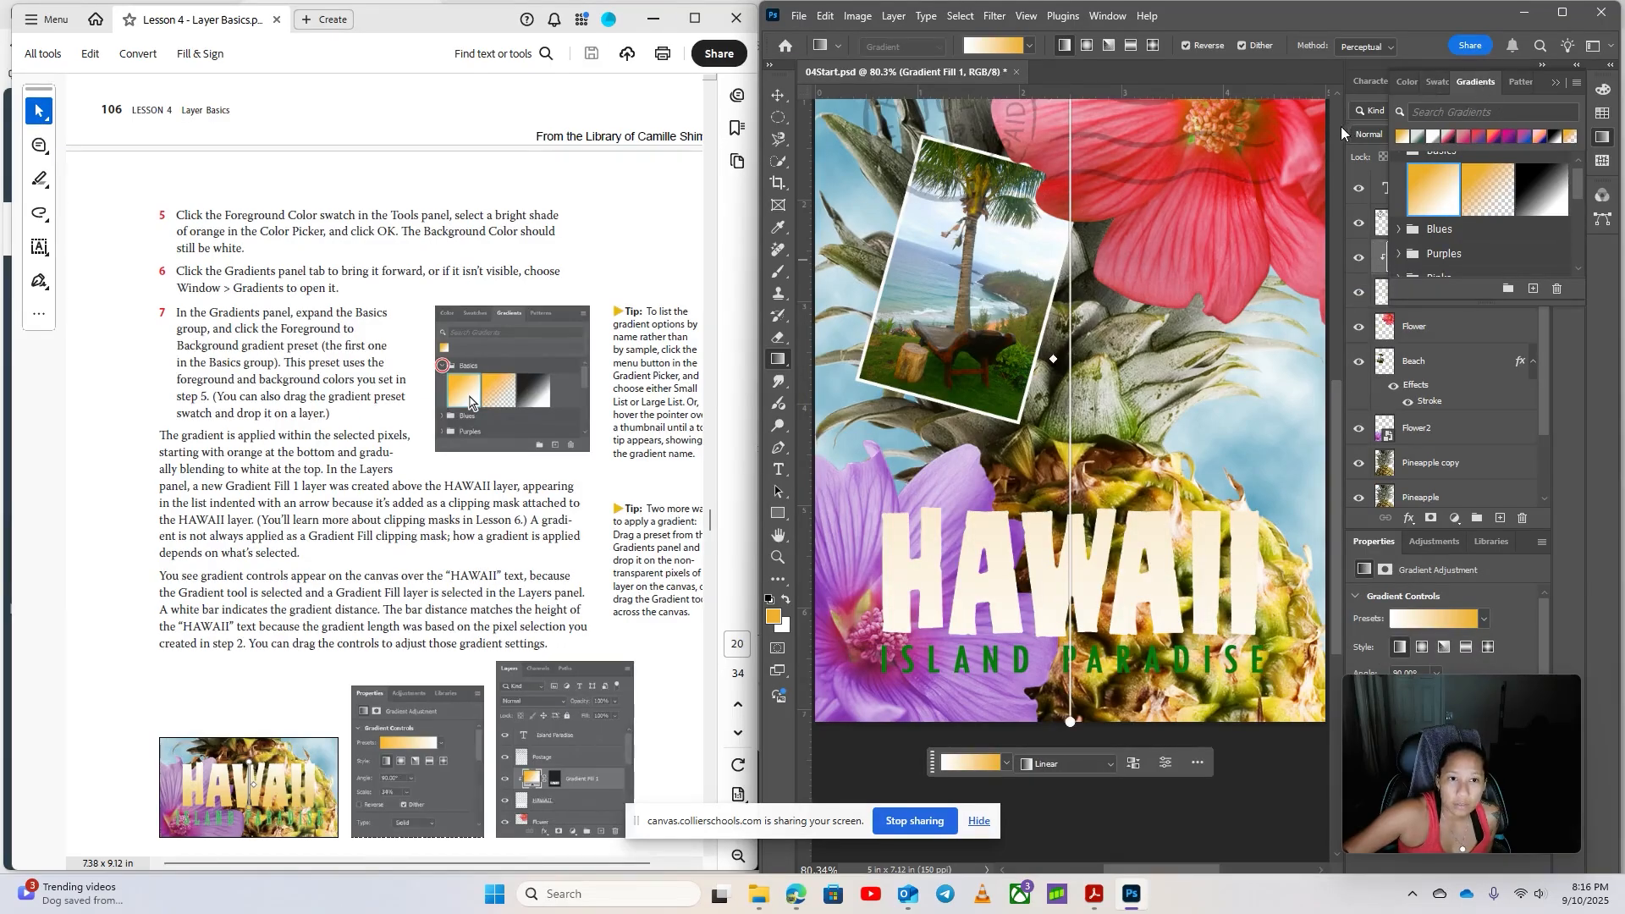
Maximize the Photoshop window, bring the layer list back into view and undo the gradient fill
click(1562, 17)
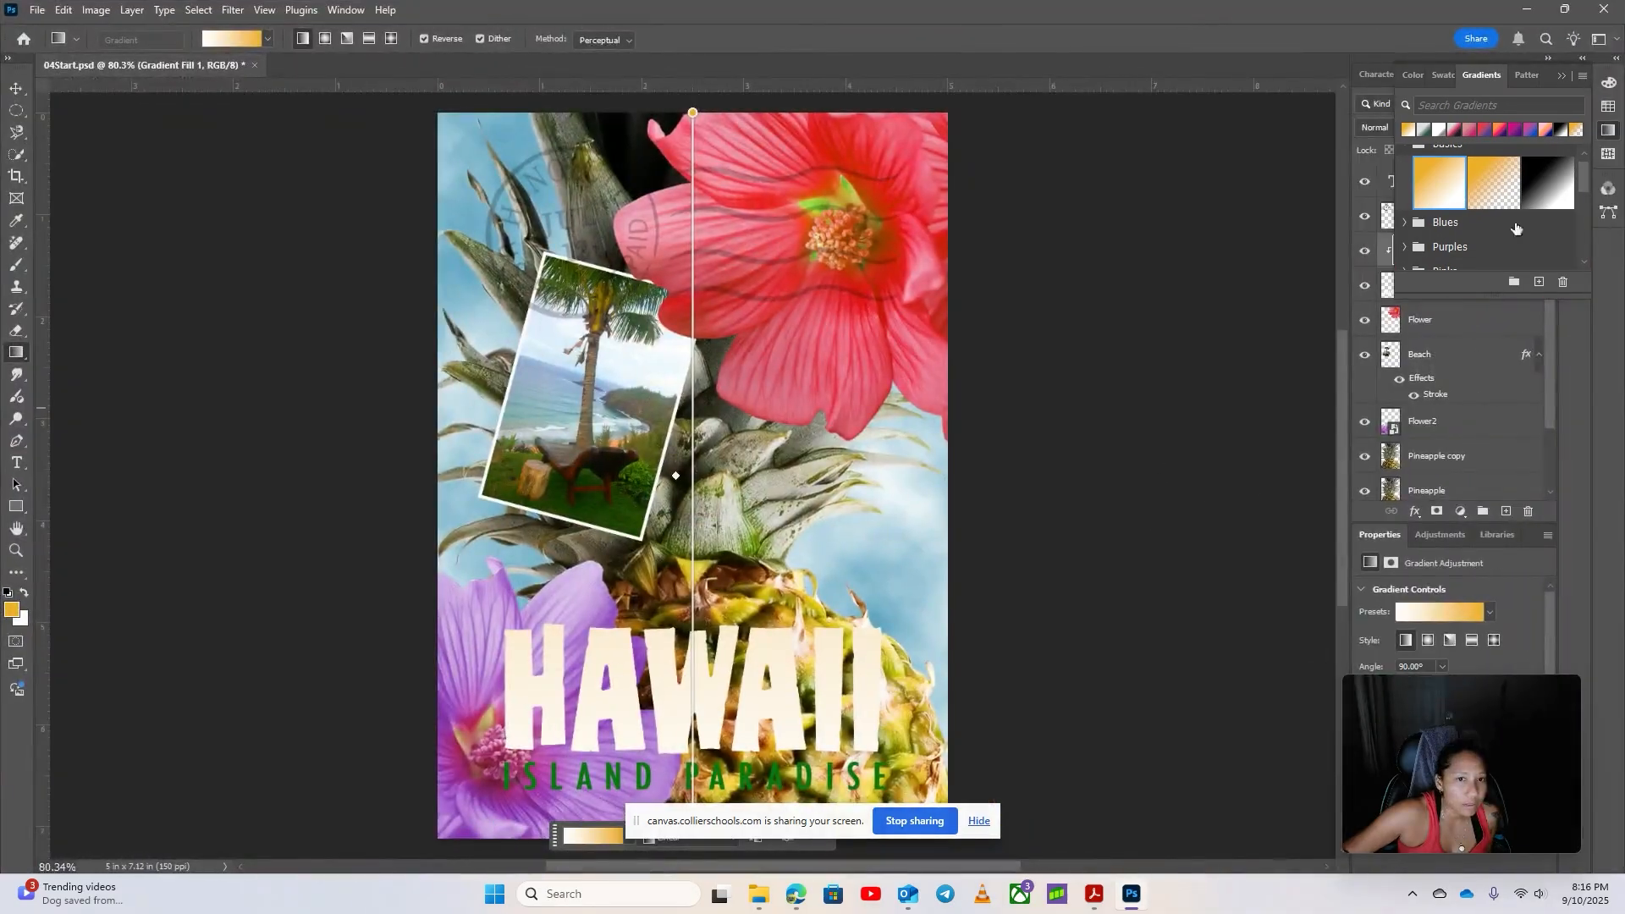
click(1561, 76)
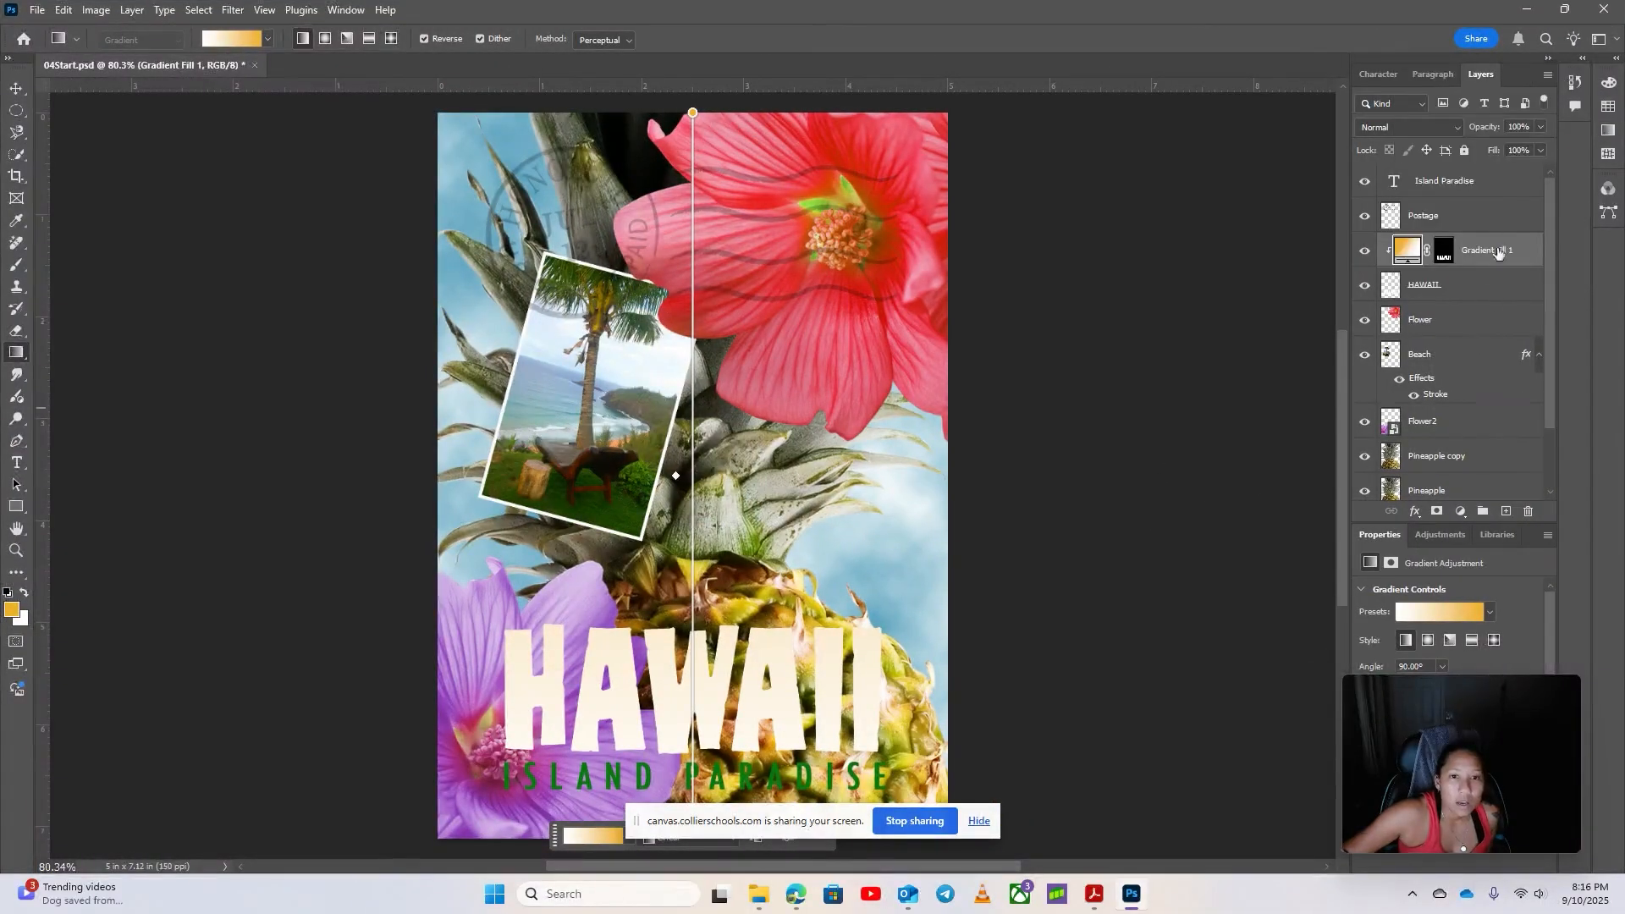
key(ctrl+z)
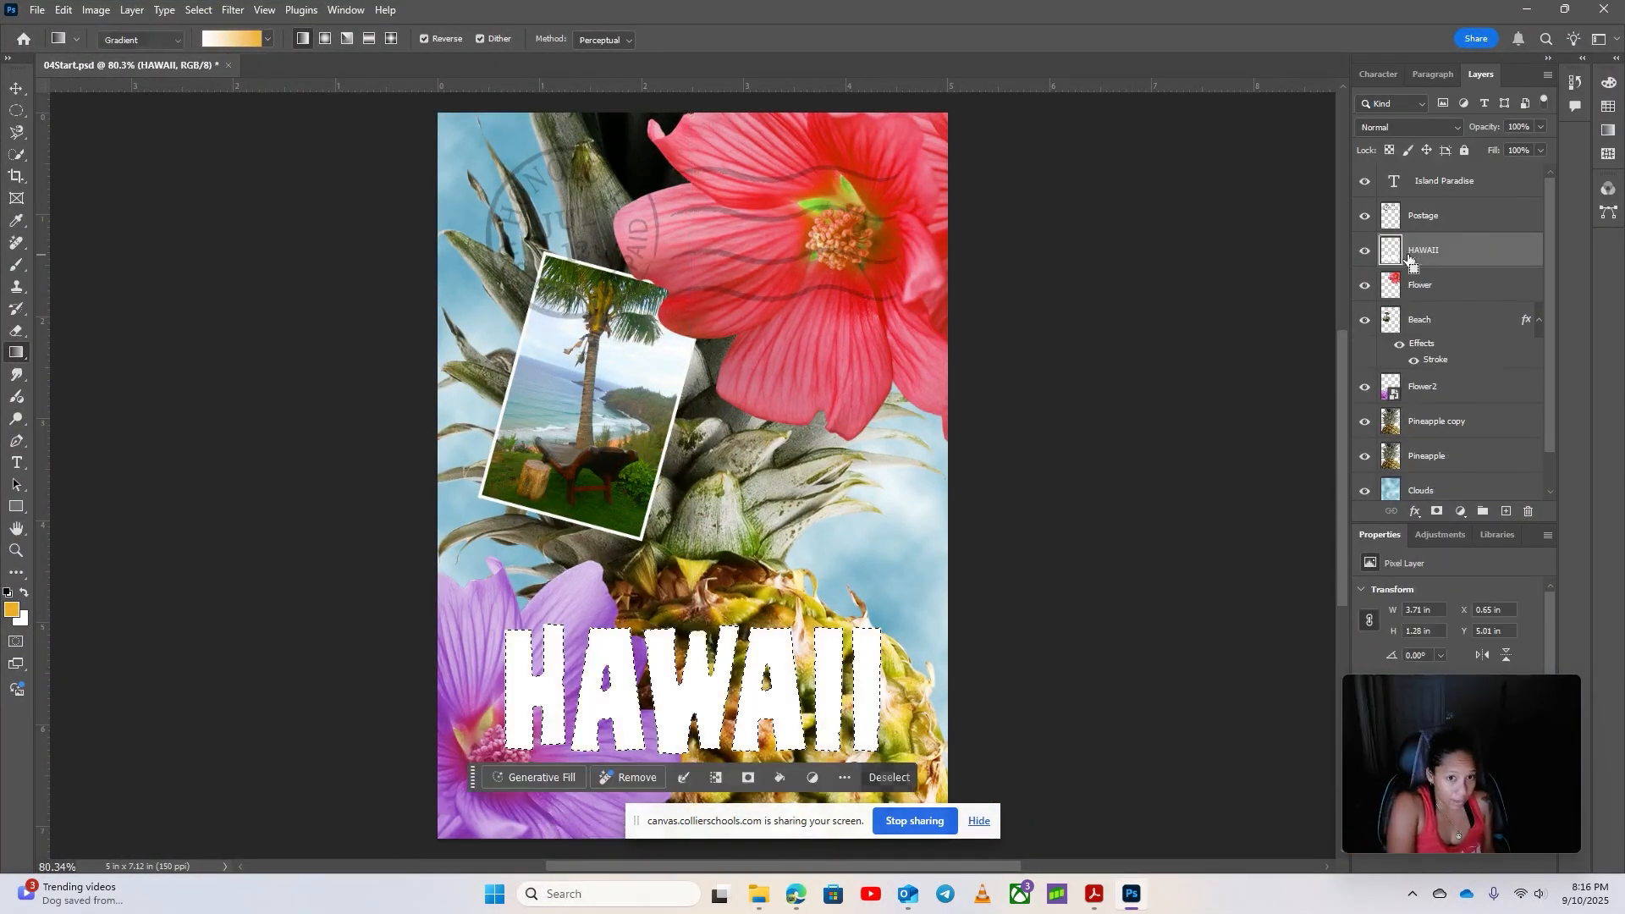
Widen the panel area and apply the Basics Foreground to Background gradient to the HAWAII layer, then restore the side-by-side window layout
click(1609, 131)
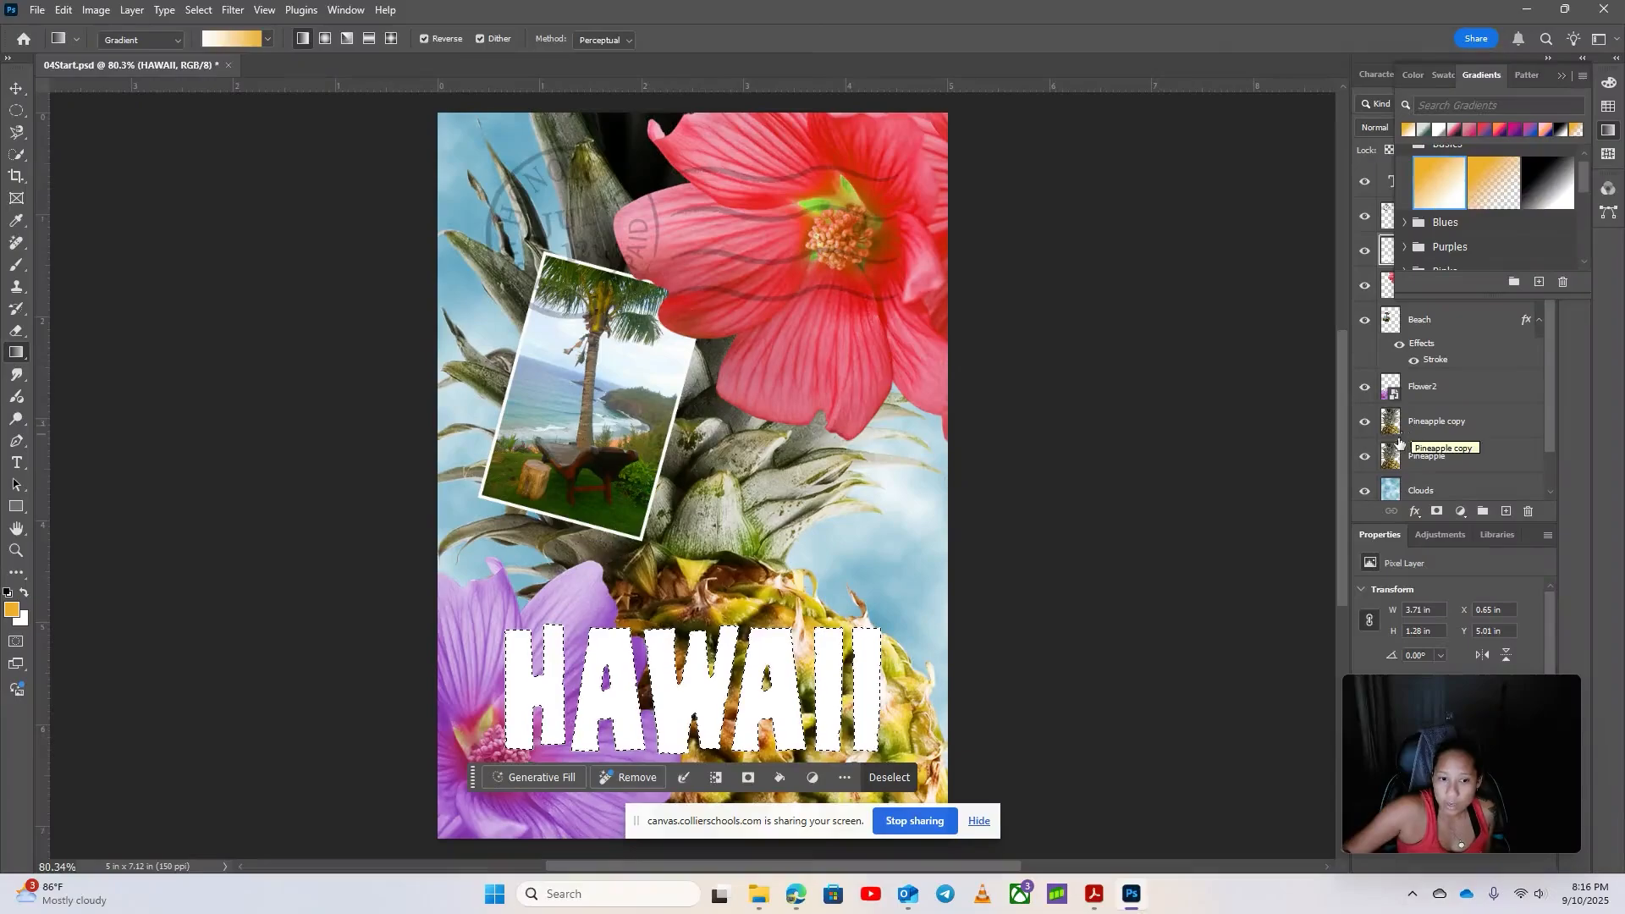
drag(1347, 474, 1031, 471)
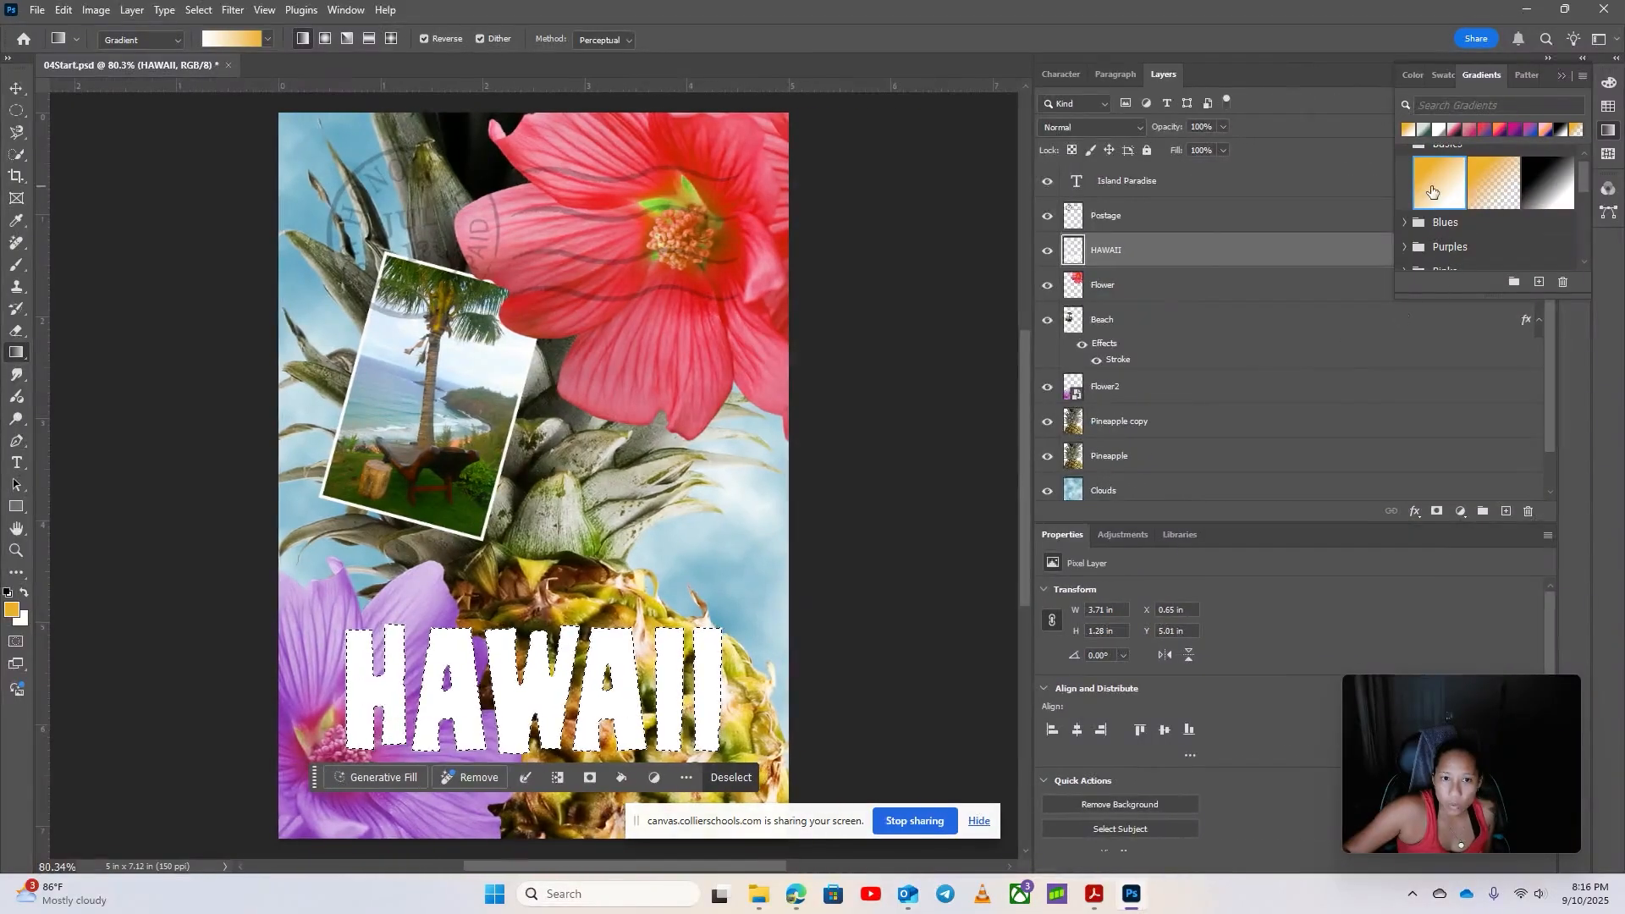
drag(1439, 182, 1084, 247)
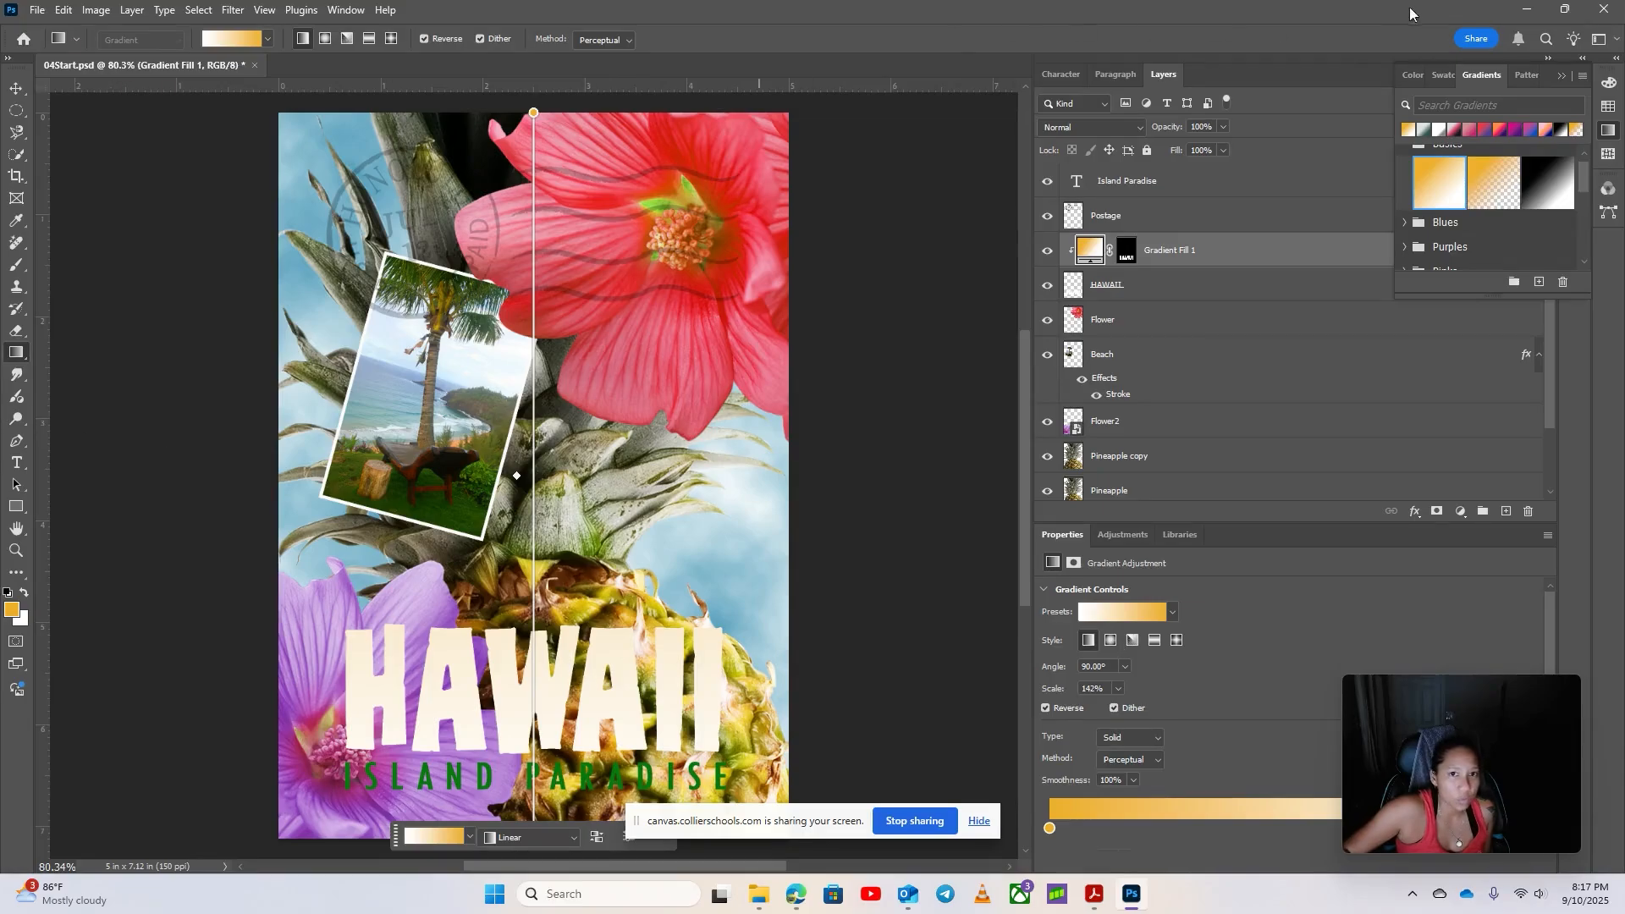
click(1567, 10)
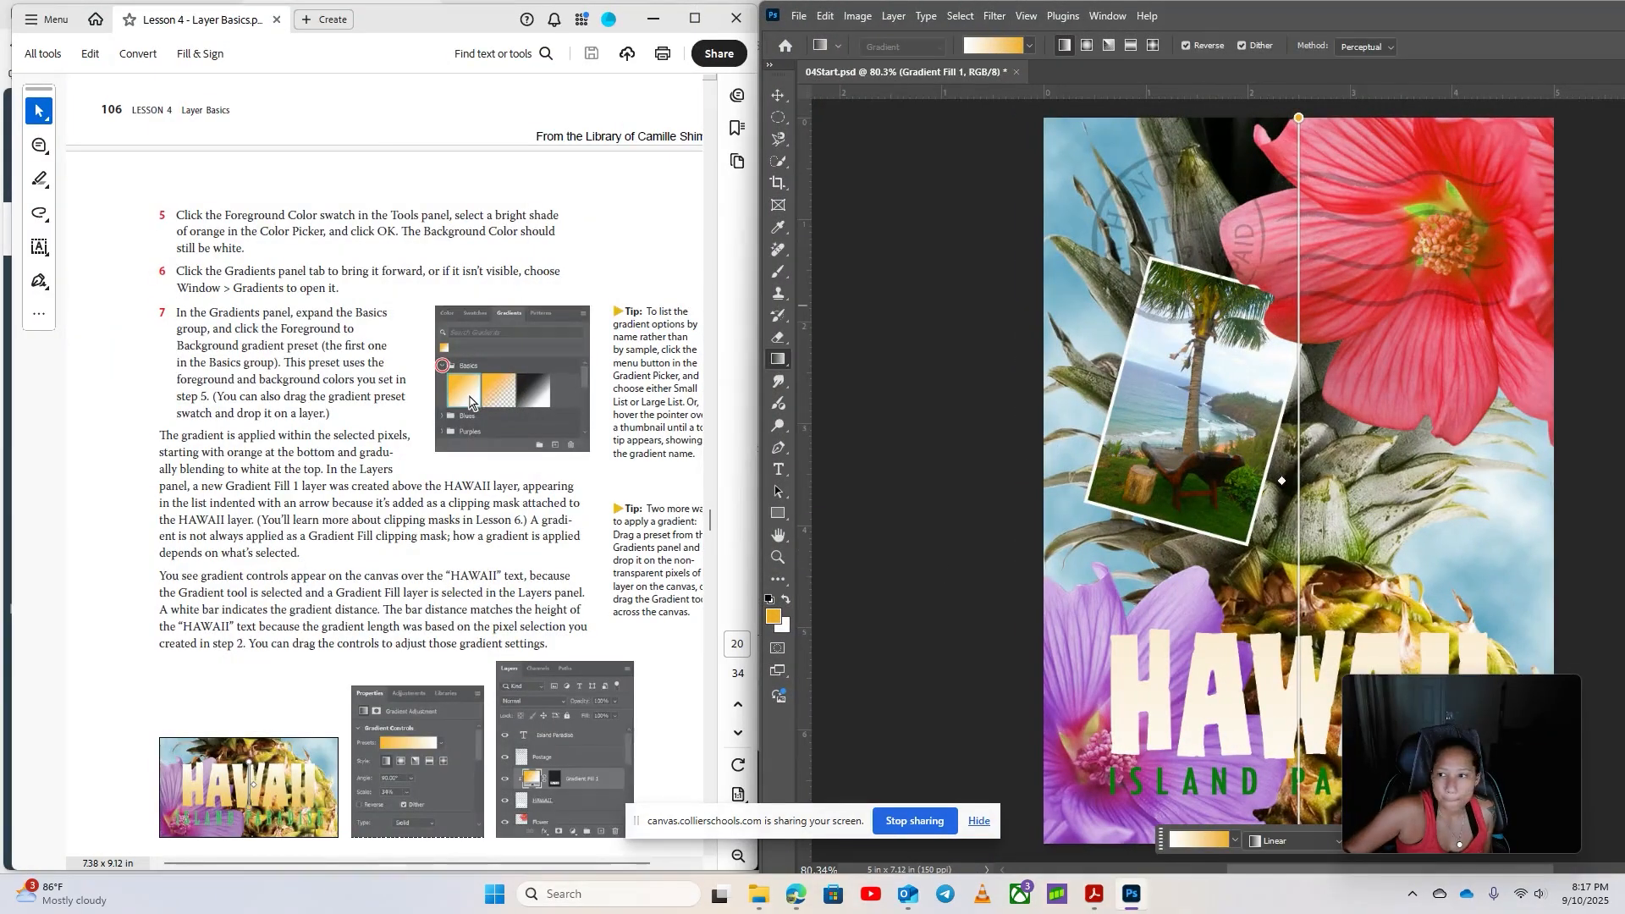
Fit the Photoshop window on screen and narrow its panel area so the whole poster canvas shows beside the lesson
drag(1624, 374, 1615, 374)
scroll(526, 476, down, 3)
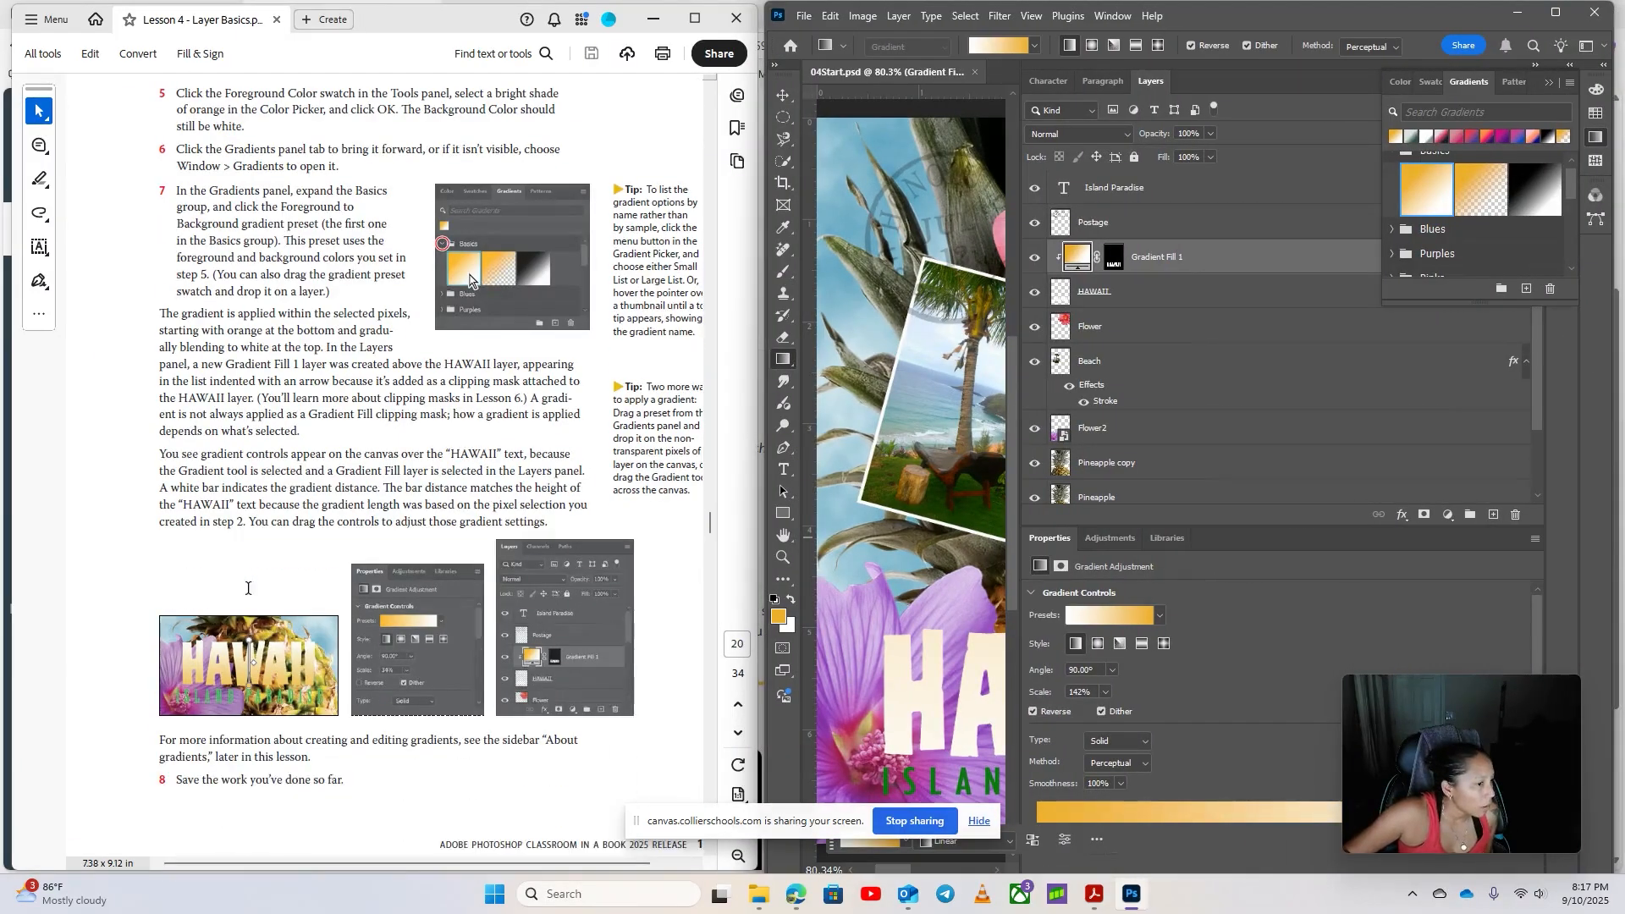
scroll(525, 476, down, 1)
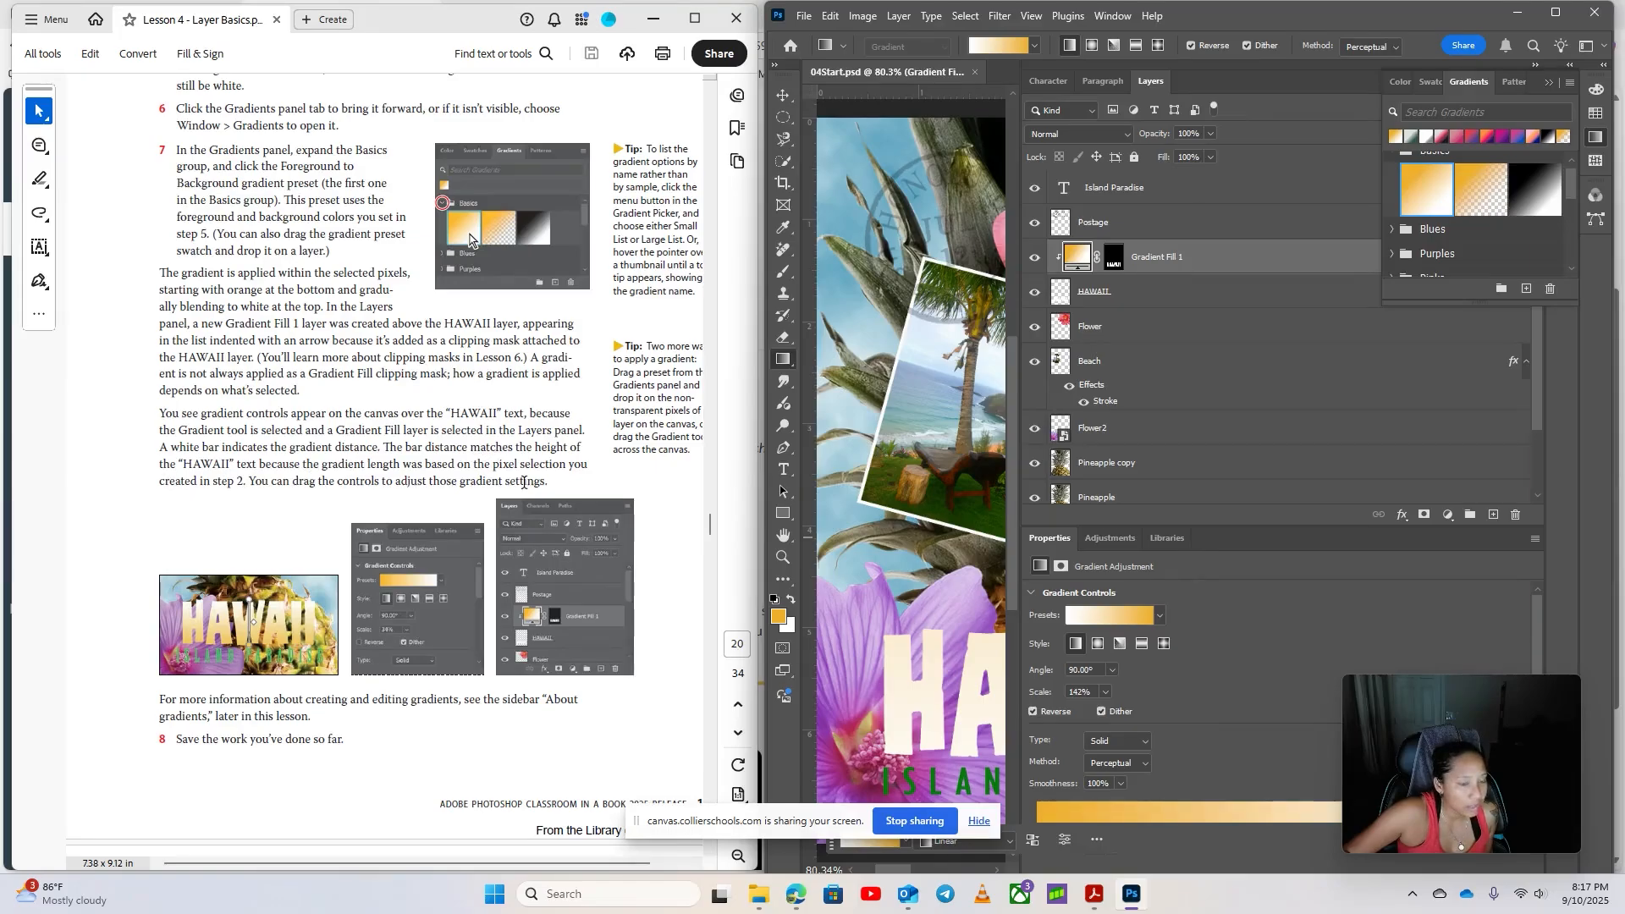
drag(1020, 452, 1339, 453)
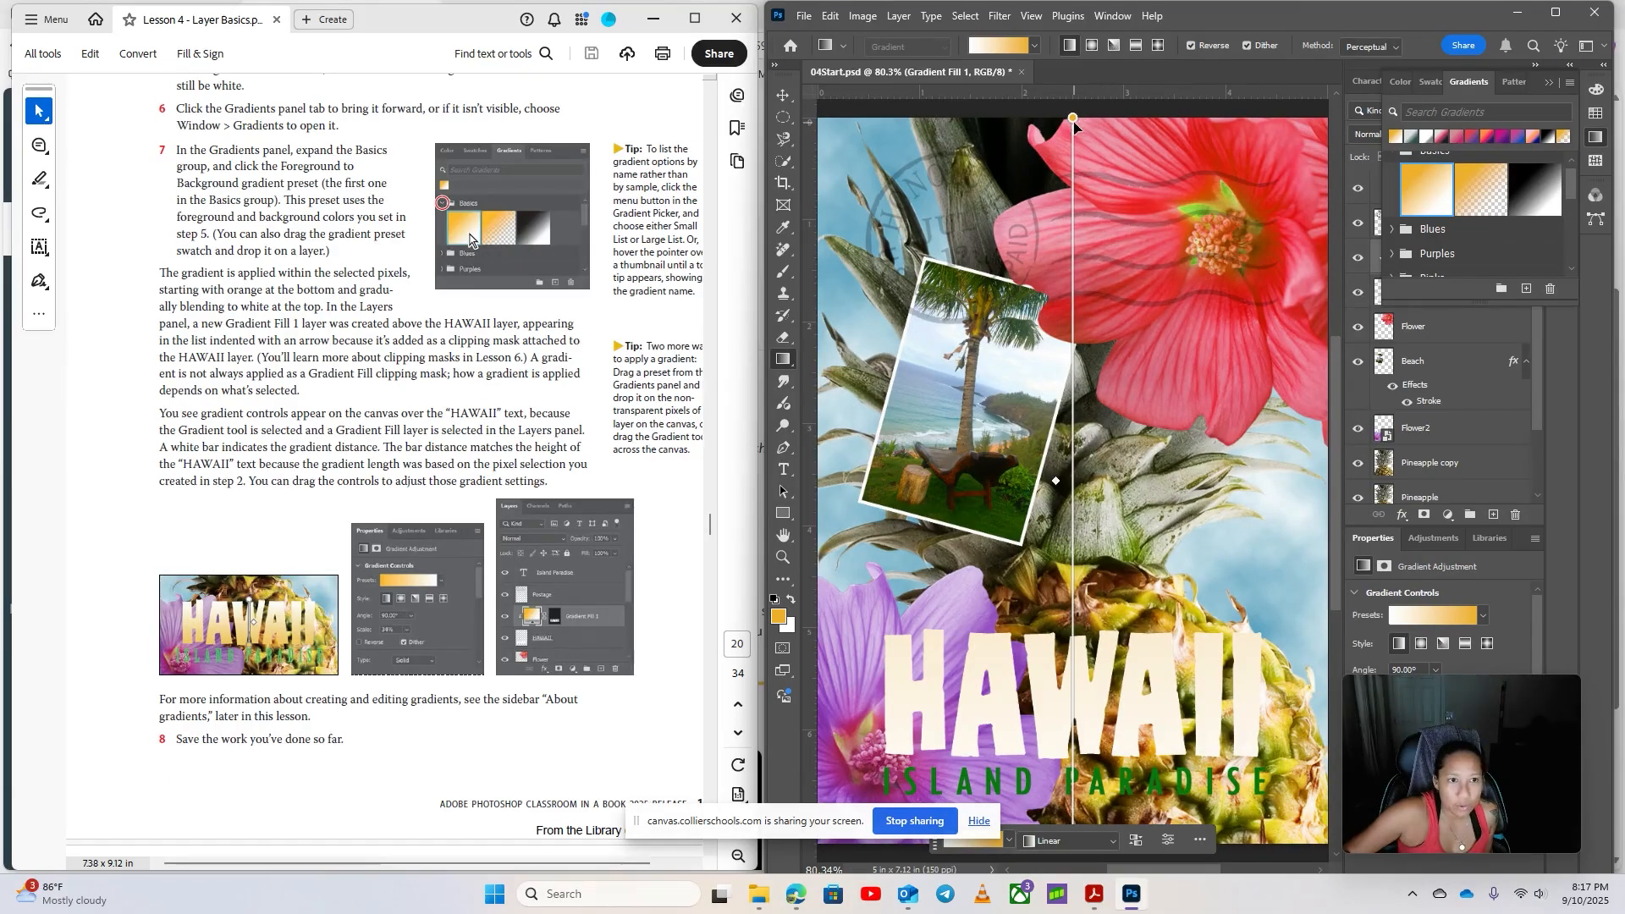
Adjust the gradient's on-canvas end points so it runs from white at the top of the HAWAII letters to orange at their base
drag(1073, 118, 1069, 641)
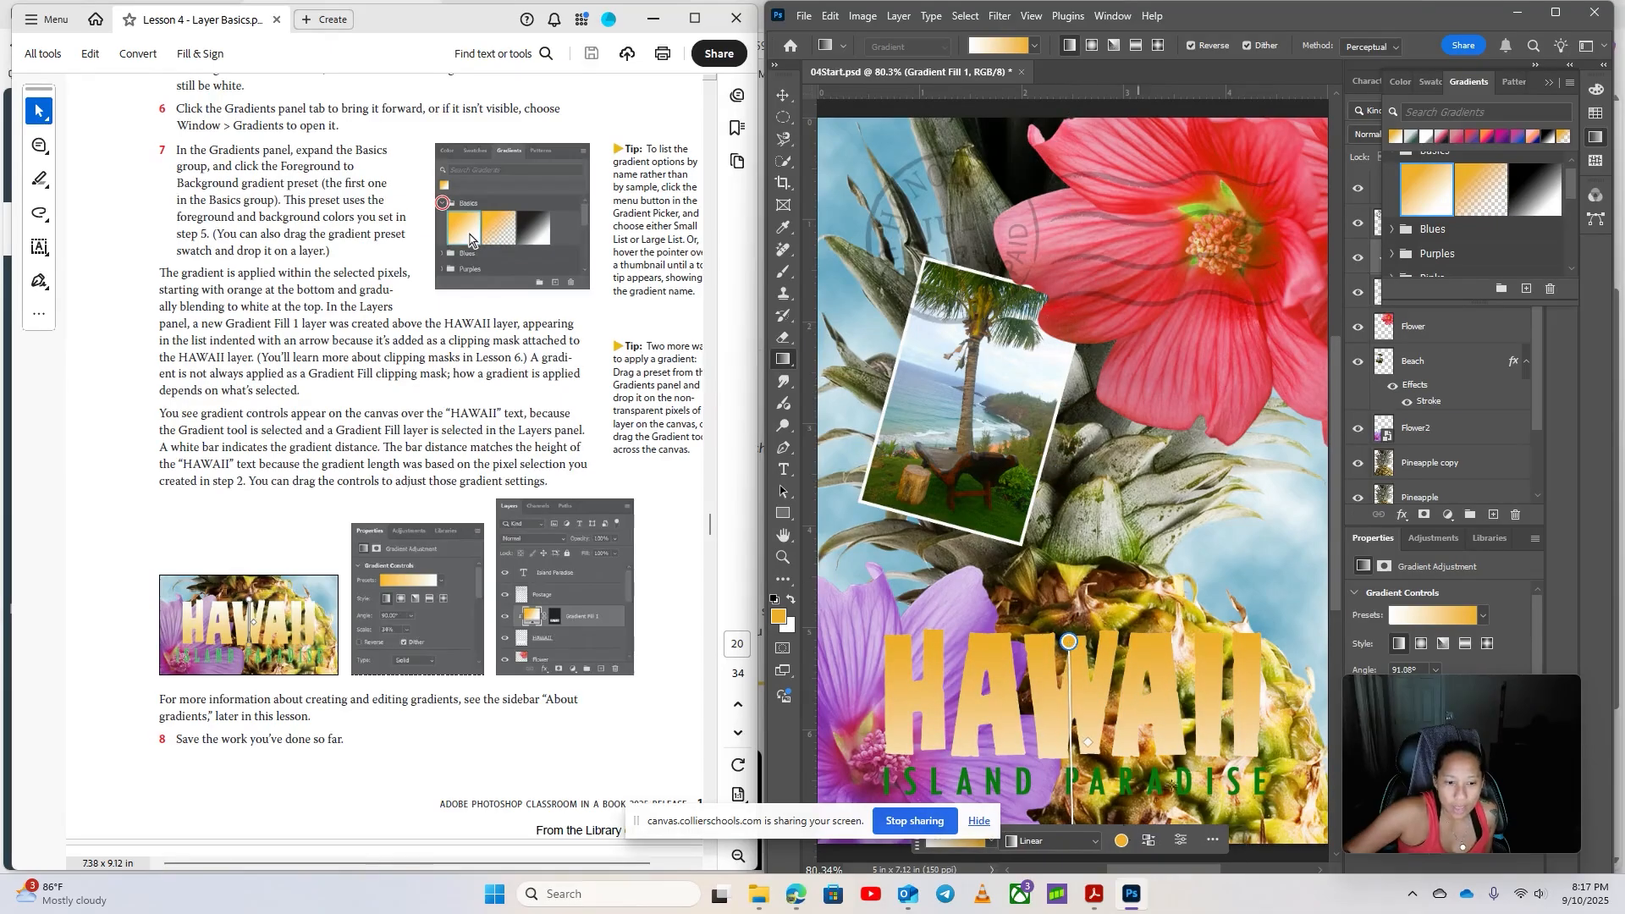
scroll(1073, 710, down, 4)
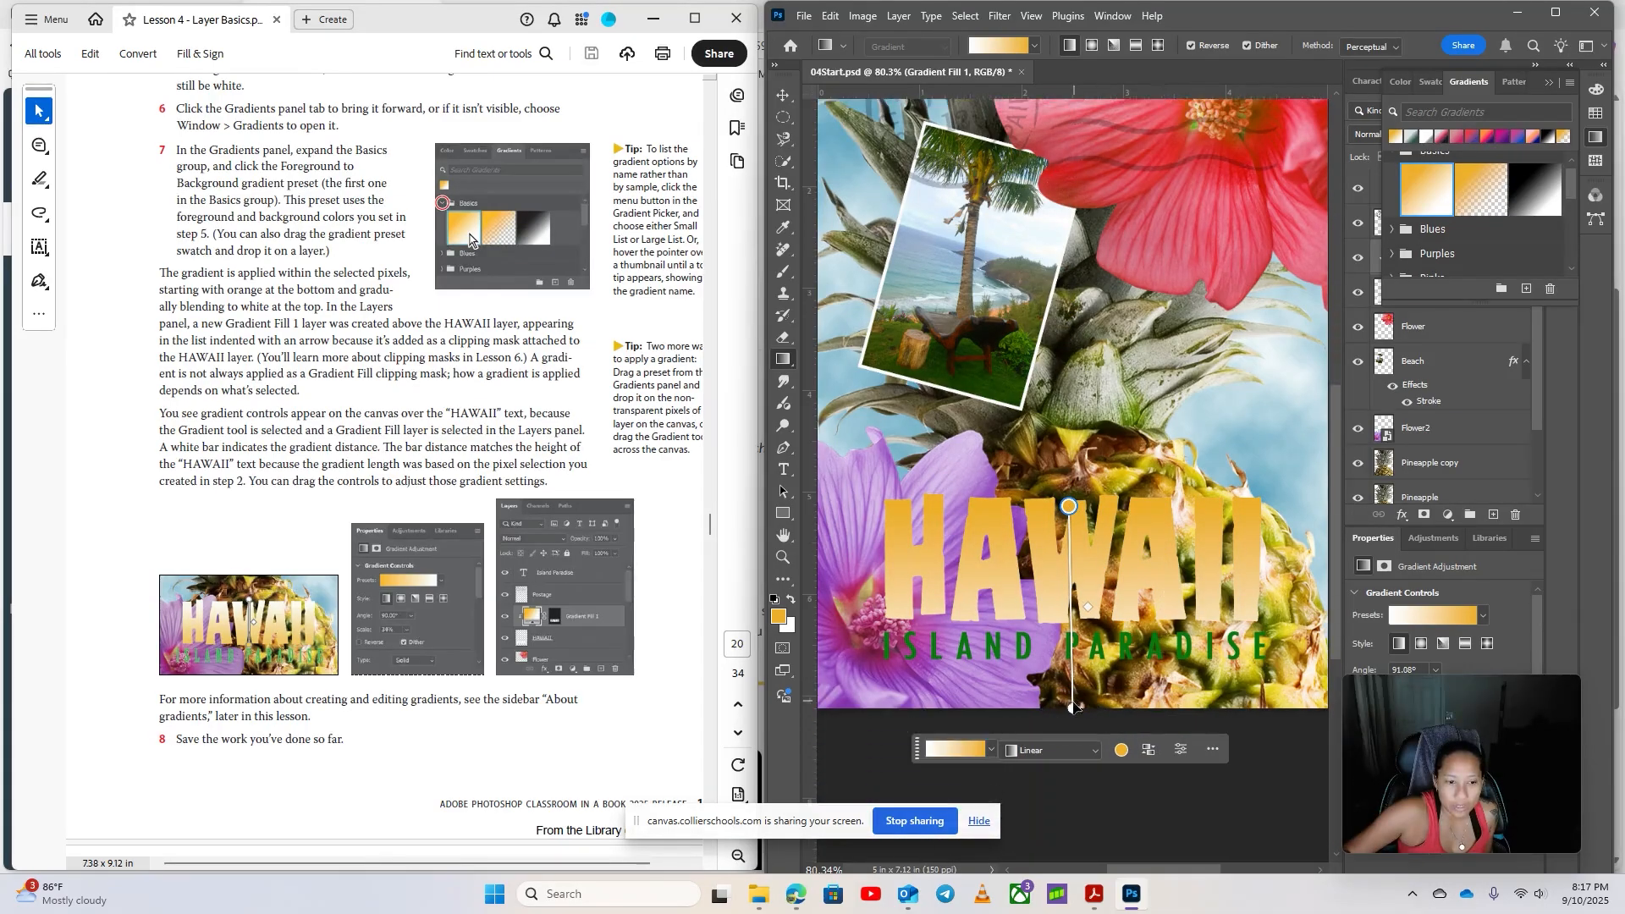
drag(1074, 710, 1070, 426)
drag(1069, 506, 1066, 617)
drag(1071, 428, 1067, 506)
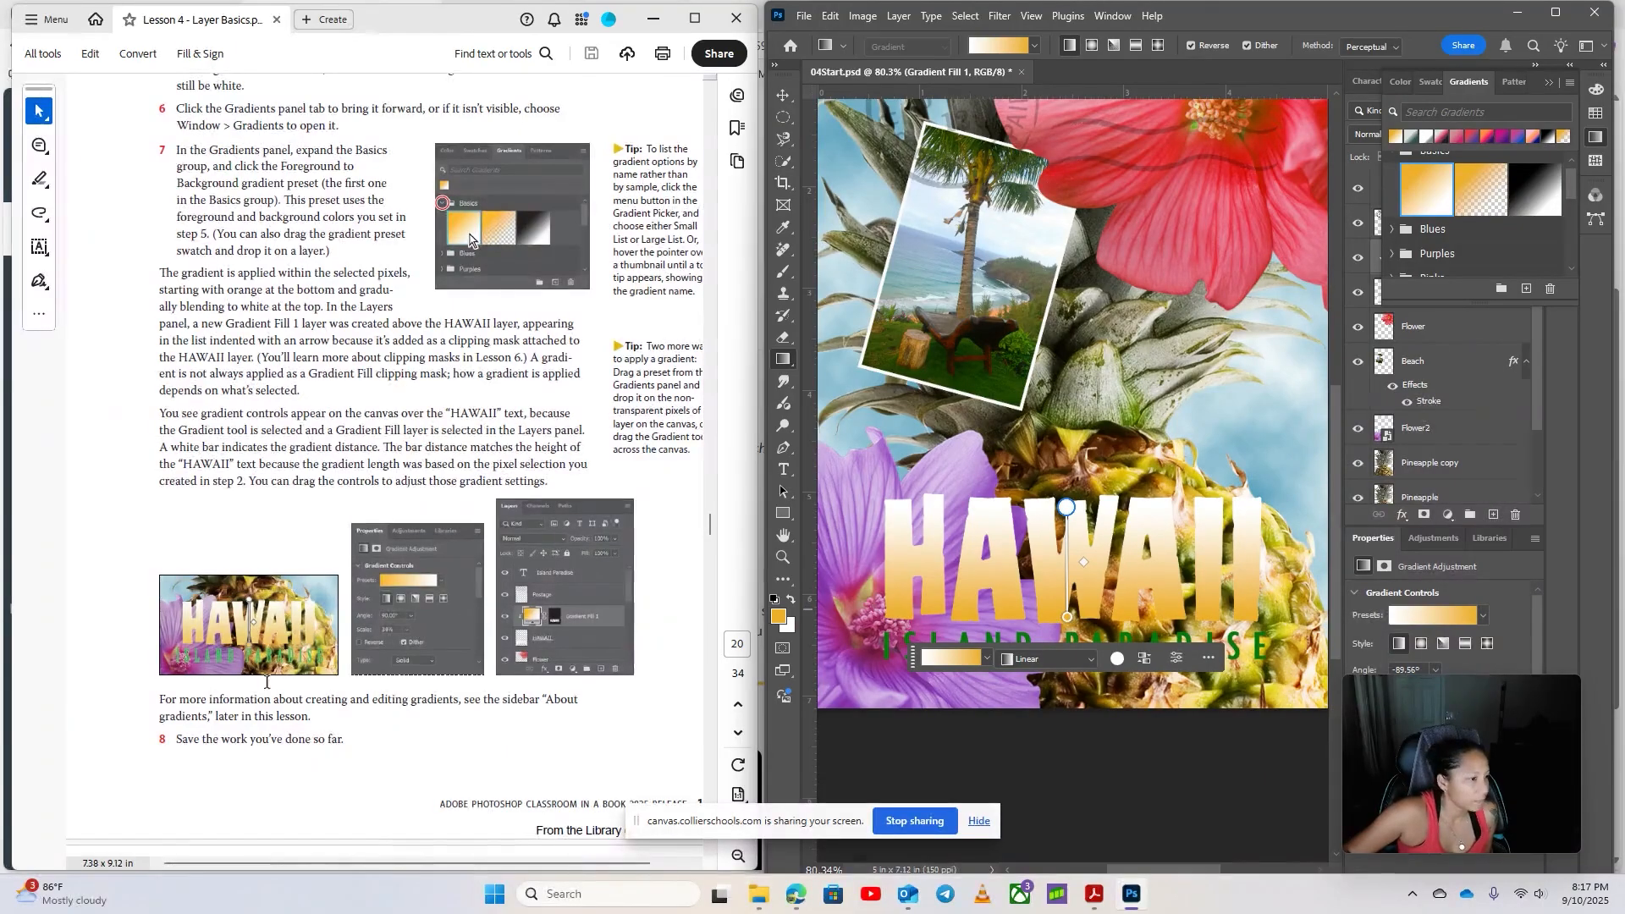
Save 04Start.psd, as step 8 of the lesson instructs
scroll(340, 525, down, 5)
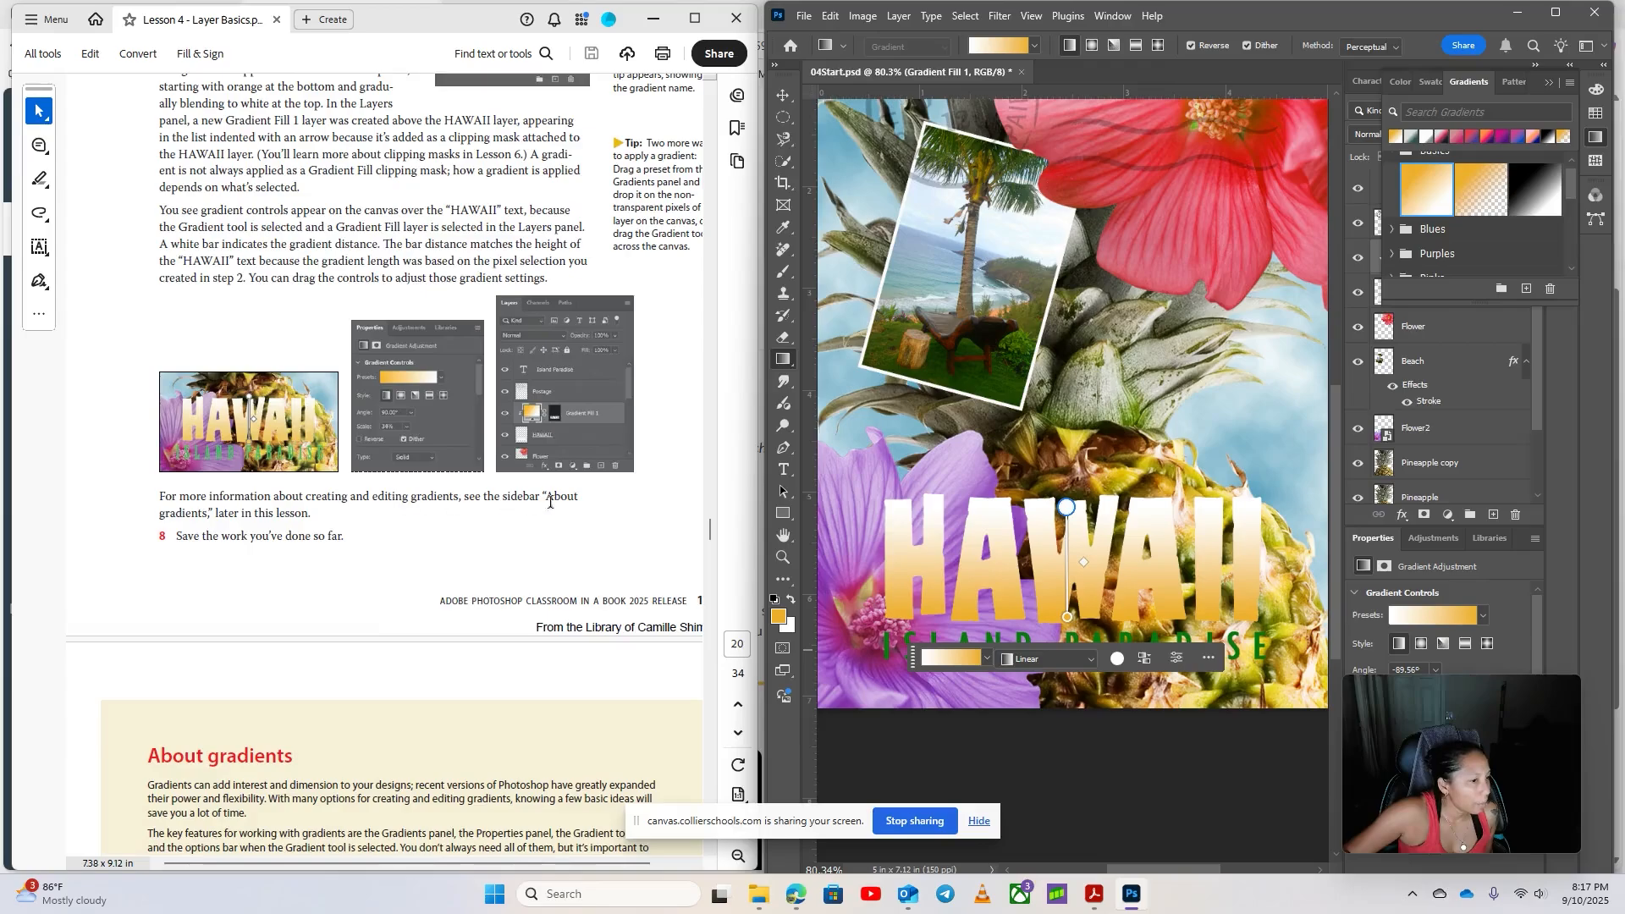
click(804, 16)
click(825, 205)
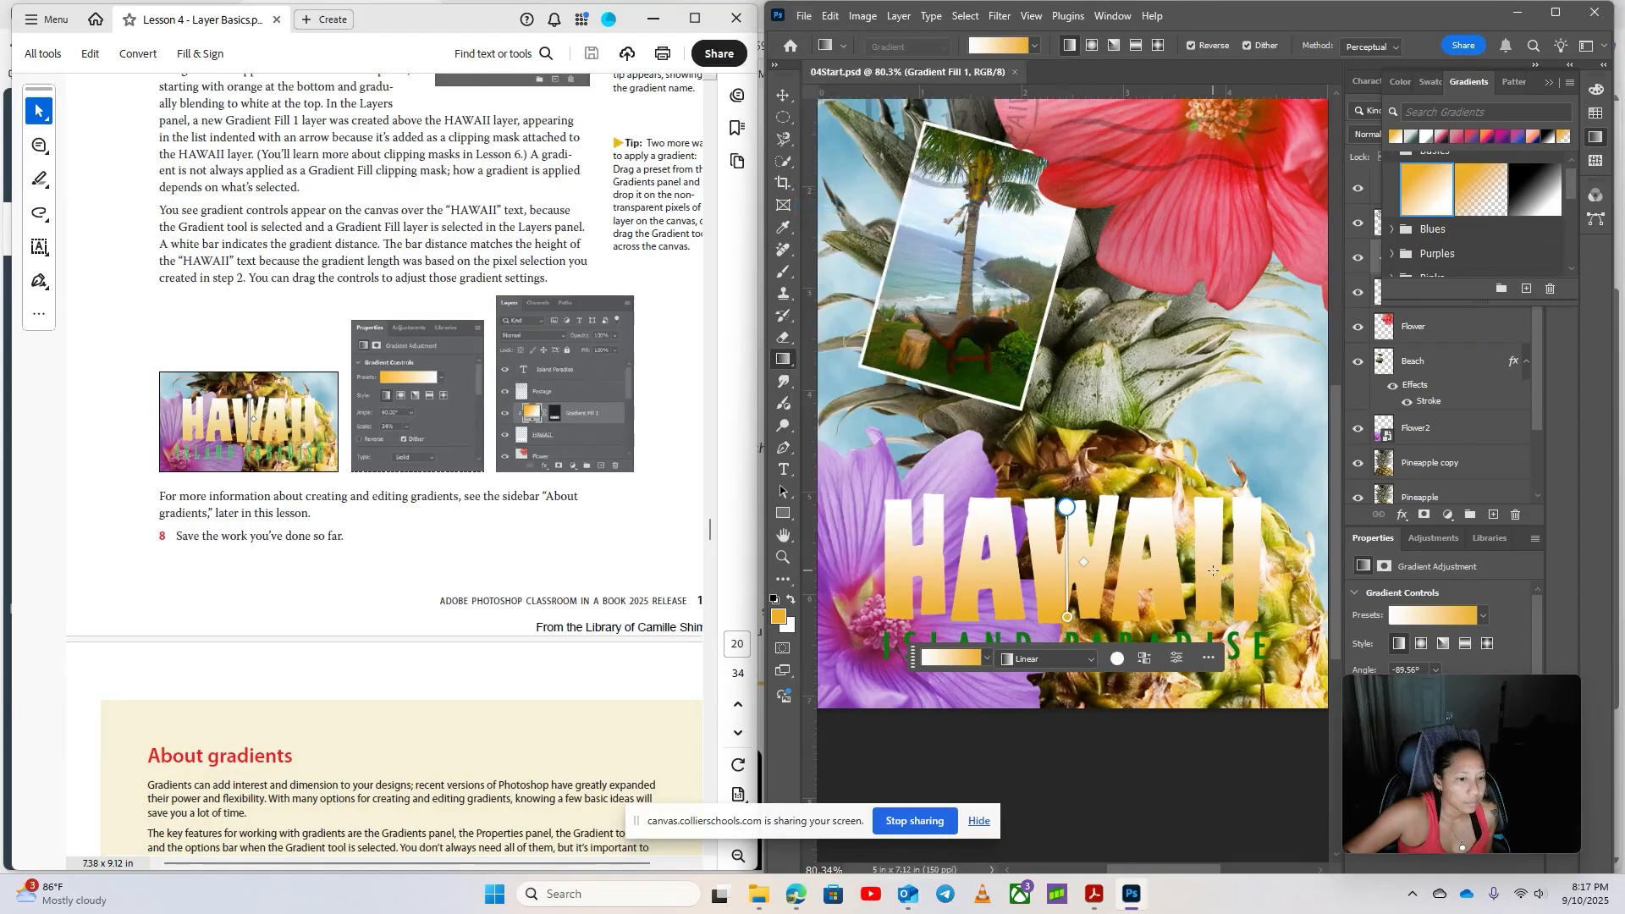
Switch to the Move tool and fit the whole poster in the document window
scroll(454, 550, down, 15)
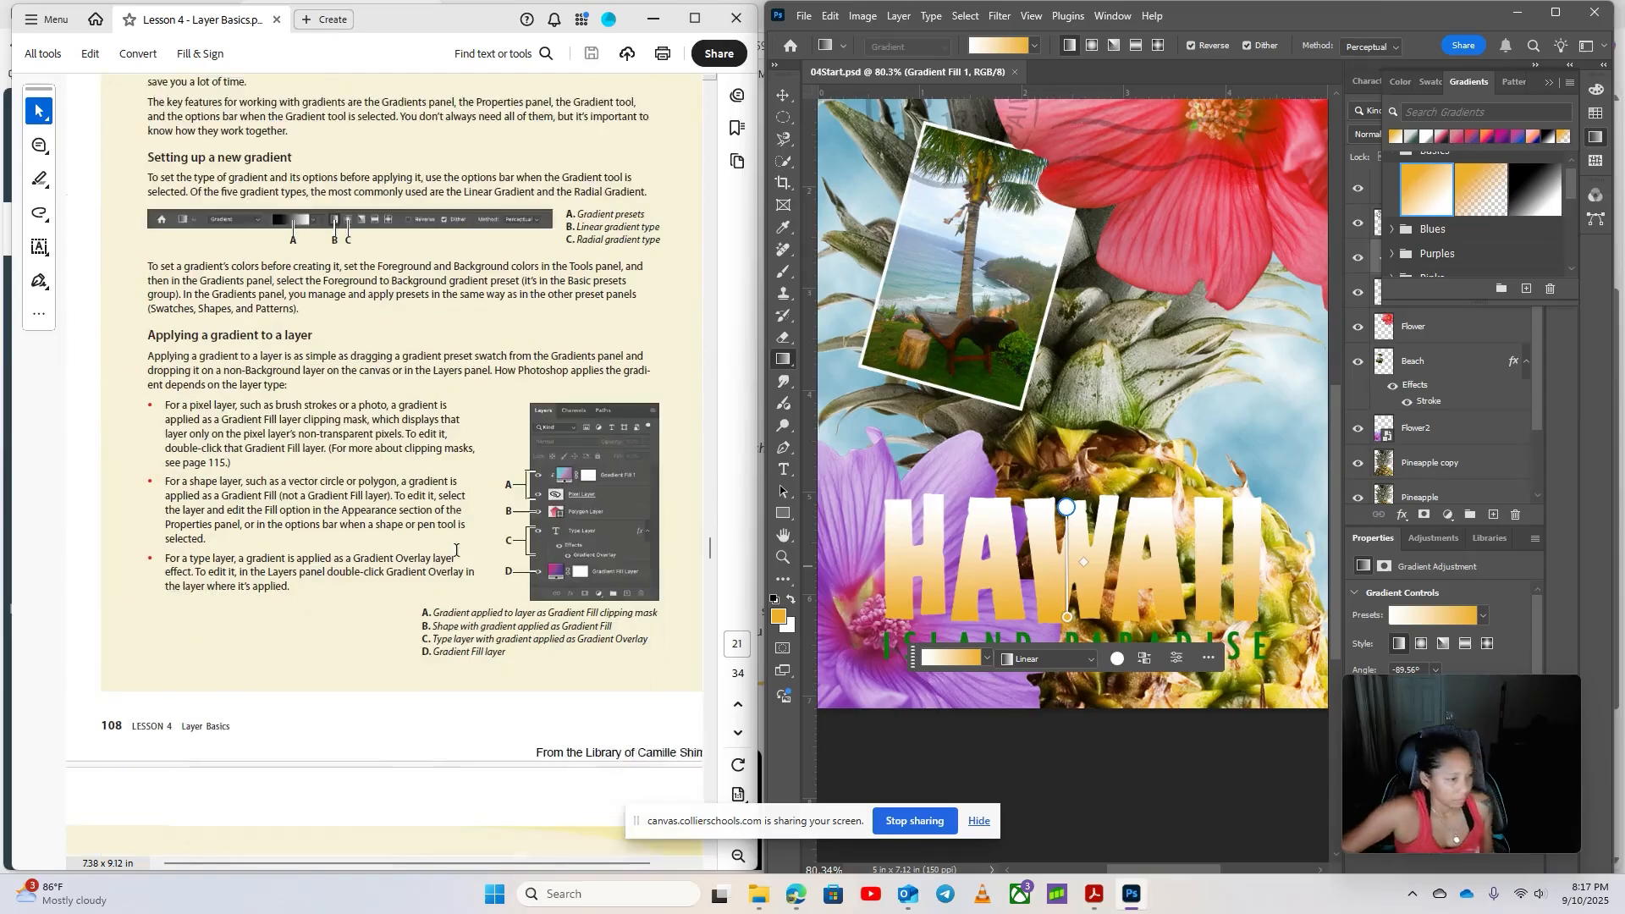
scroll(456, 550, down, 5)
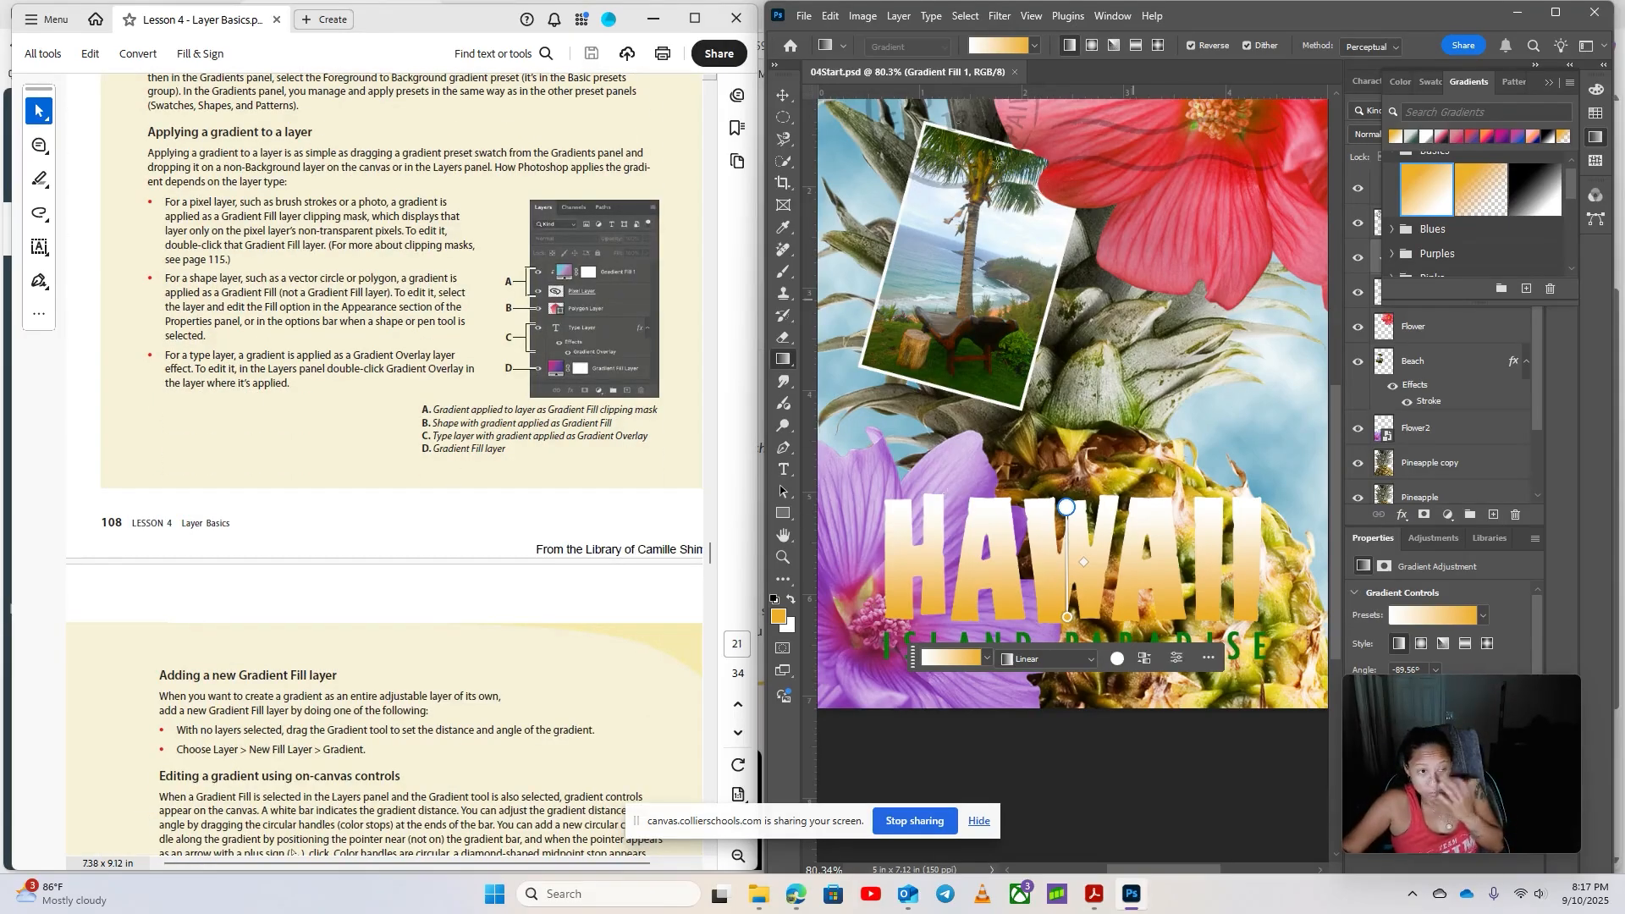
click(783, 95)
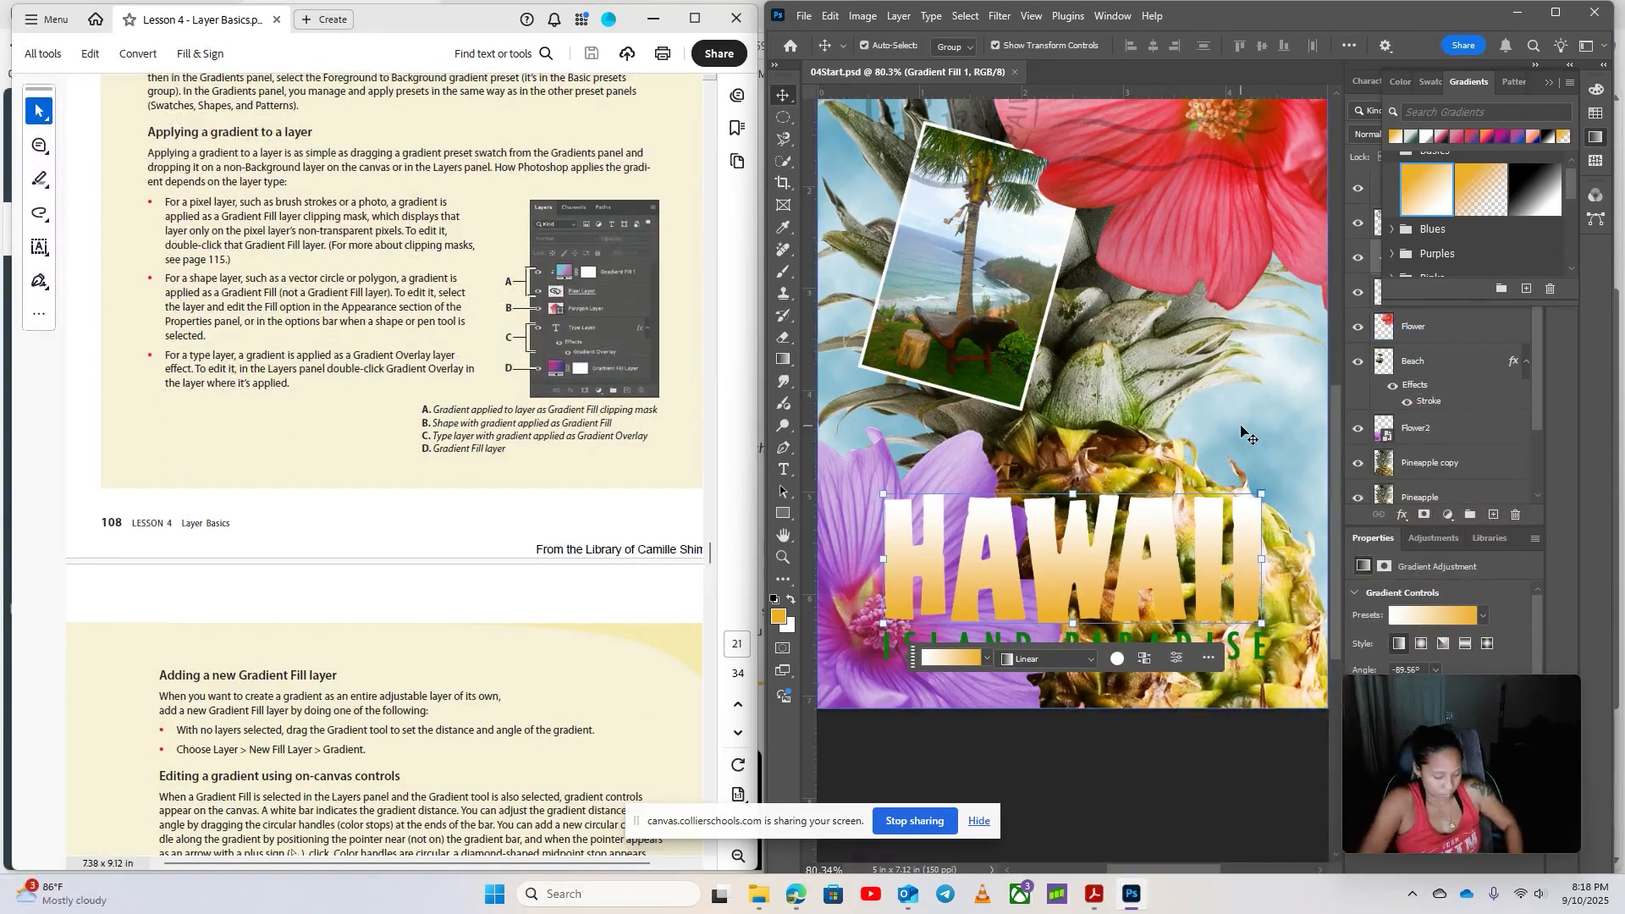
key(ctrl+0)
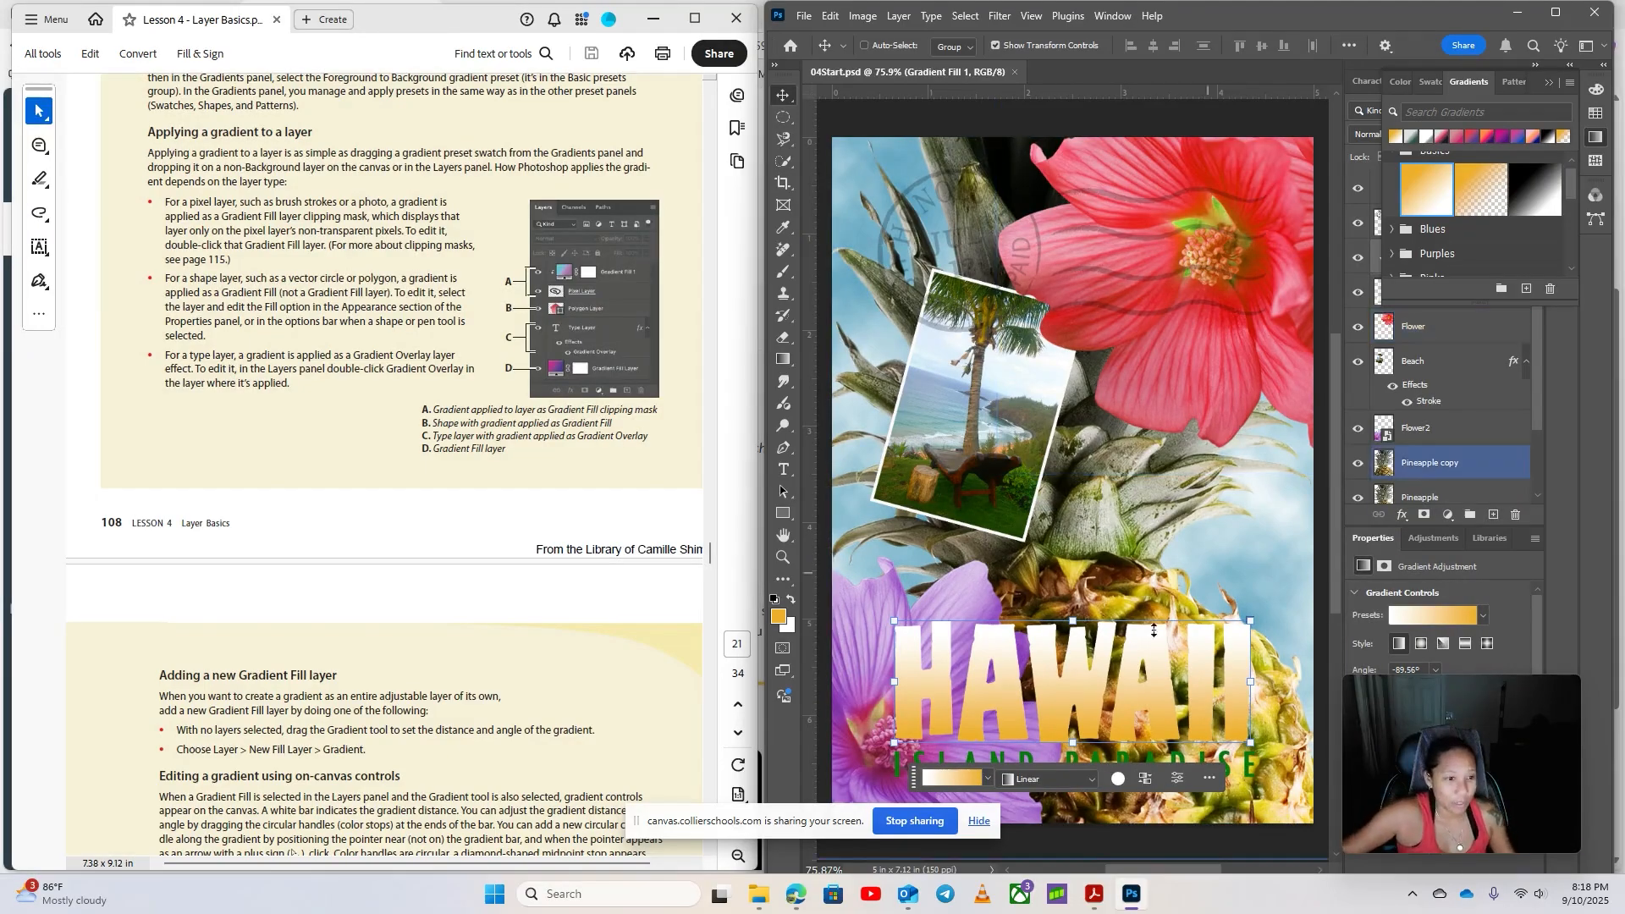
Look through the rest of the gradients sidebar and the steps of the "Applying a layer style" section
scroll(524, 709, down, 4)
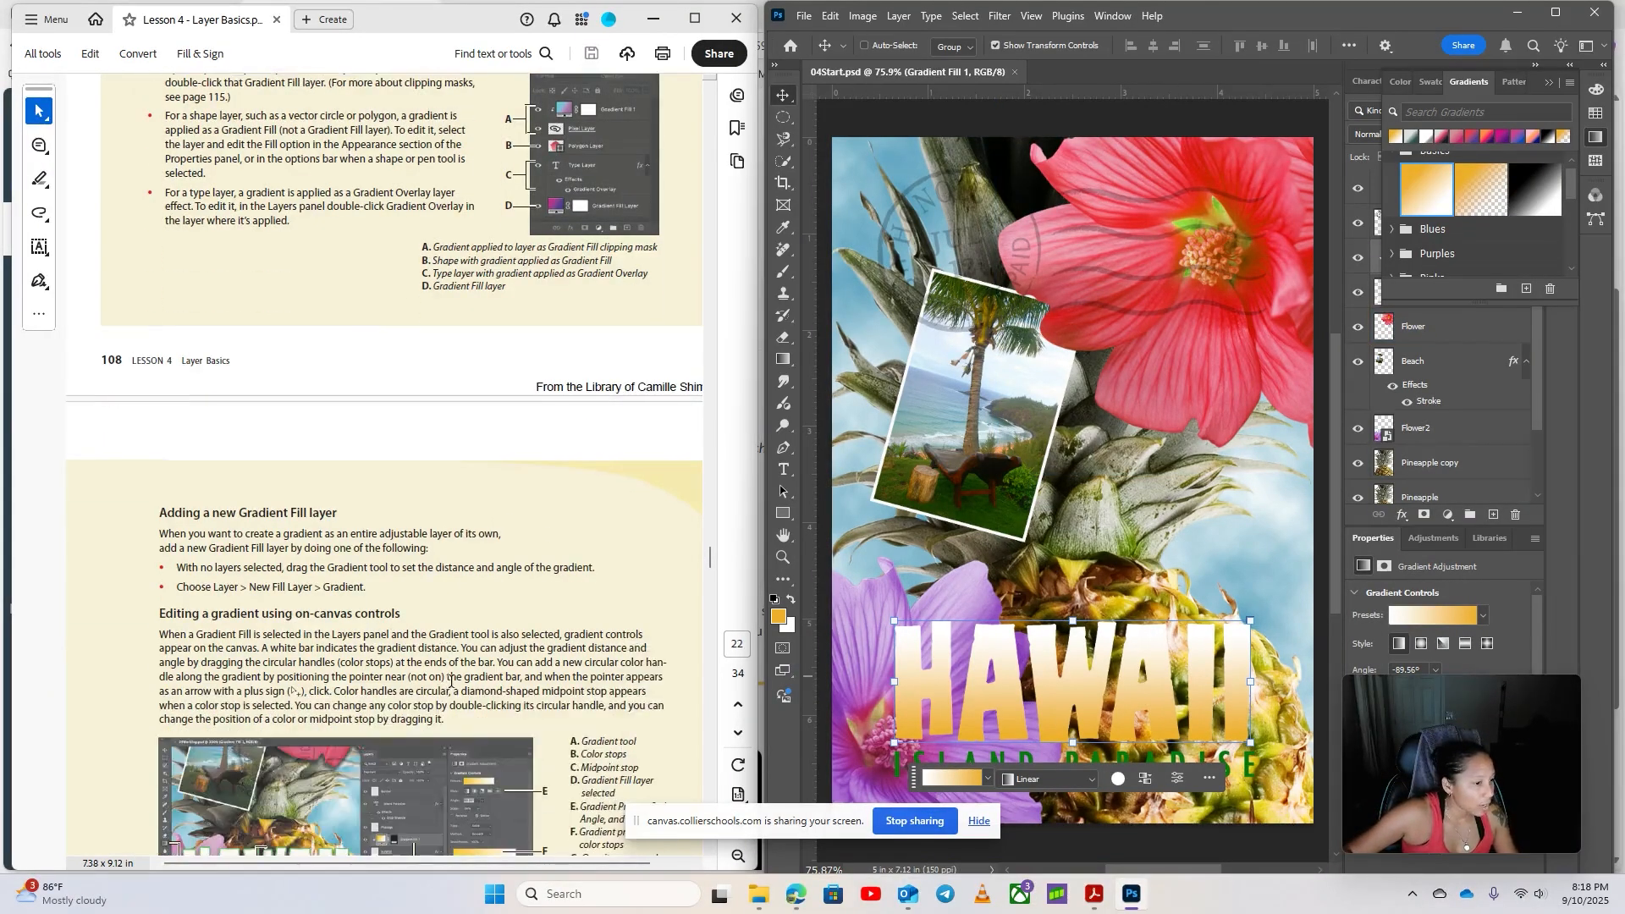
scroll(451, 681, down, 3)
scroll(396, 513, down, 6)
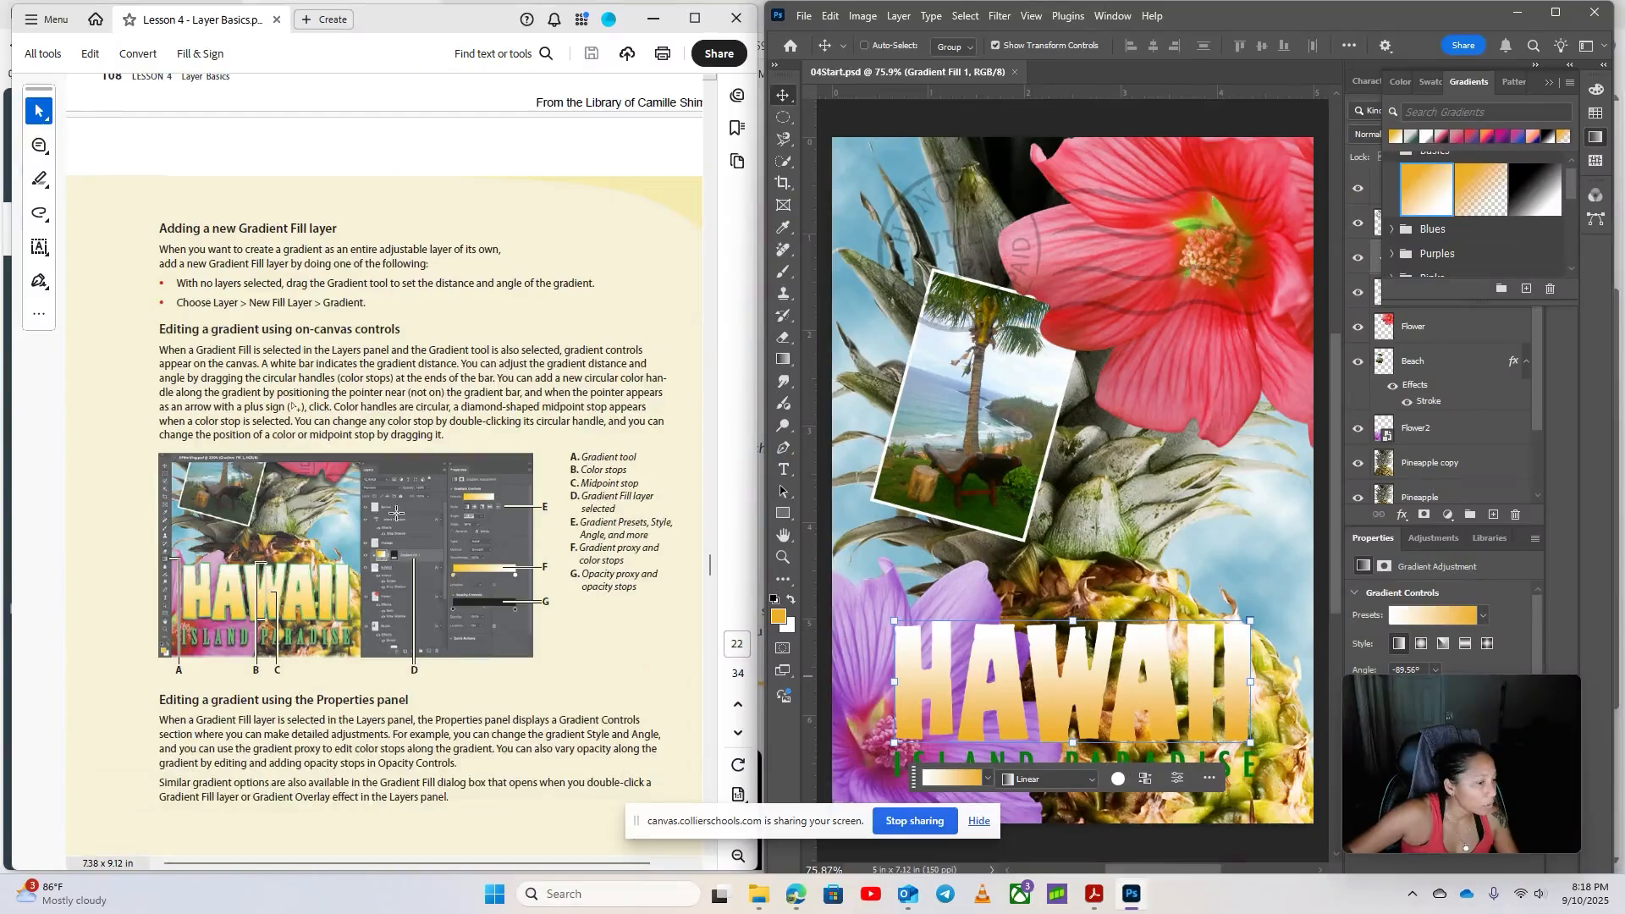
scroll(325, 617, down, 6)
scroll(325, 617, down, 18)
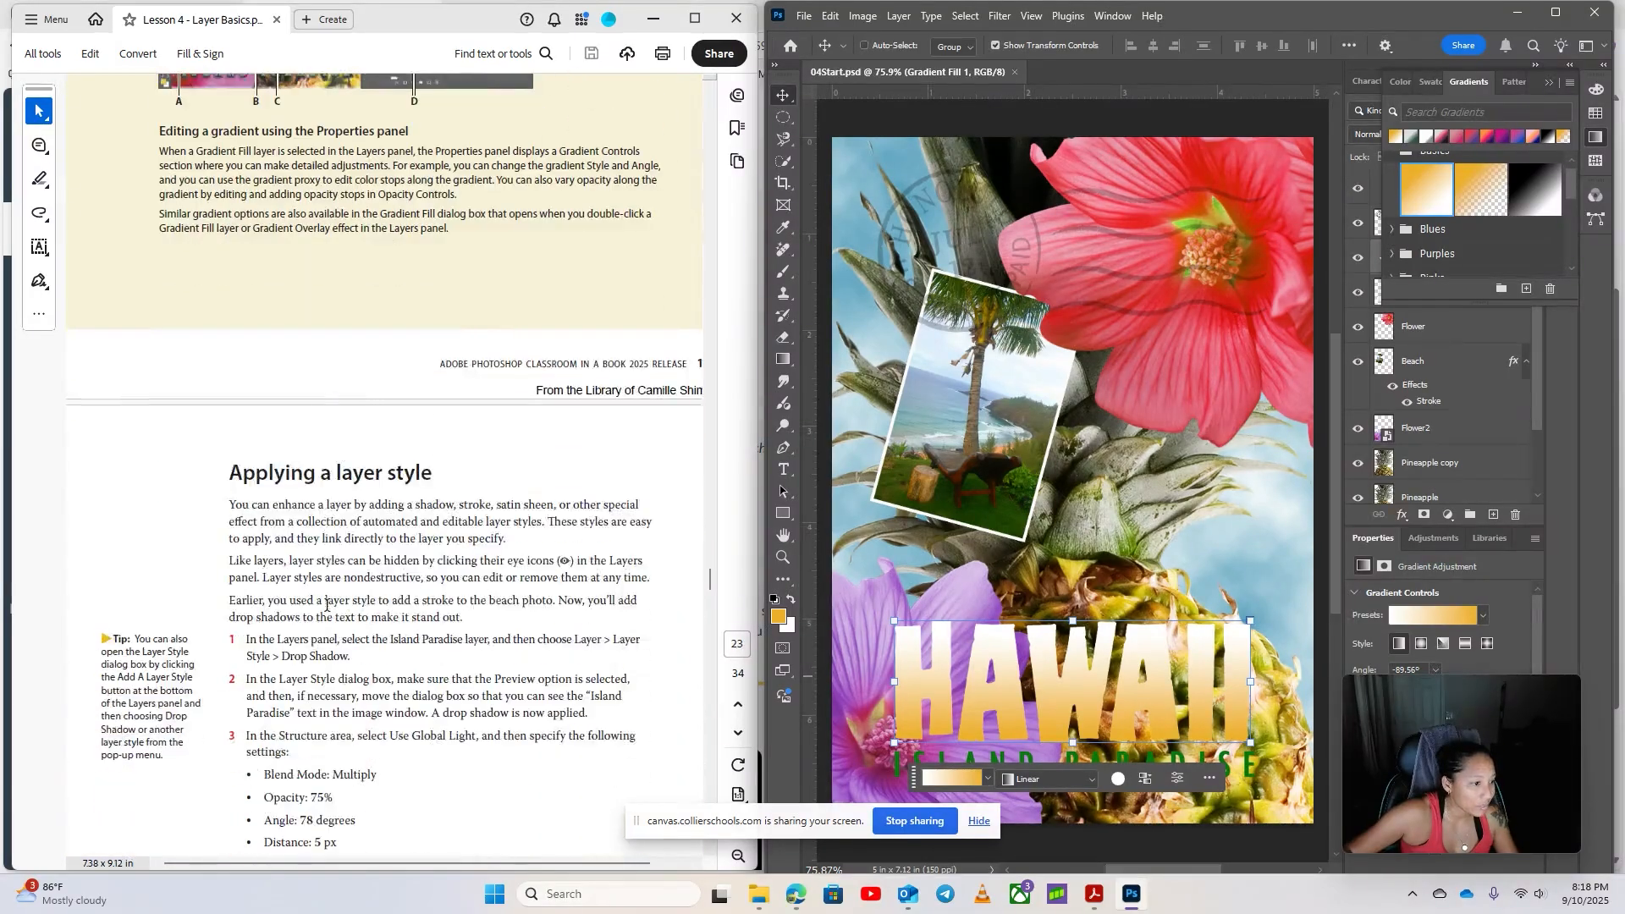
scroll(320, 398, up, 6)
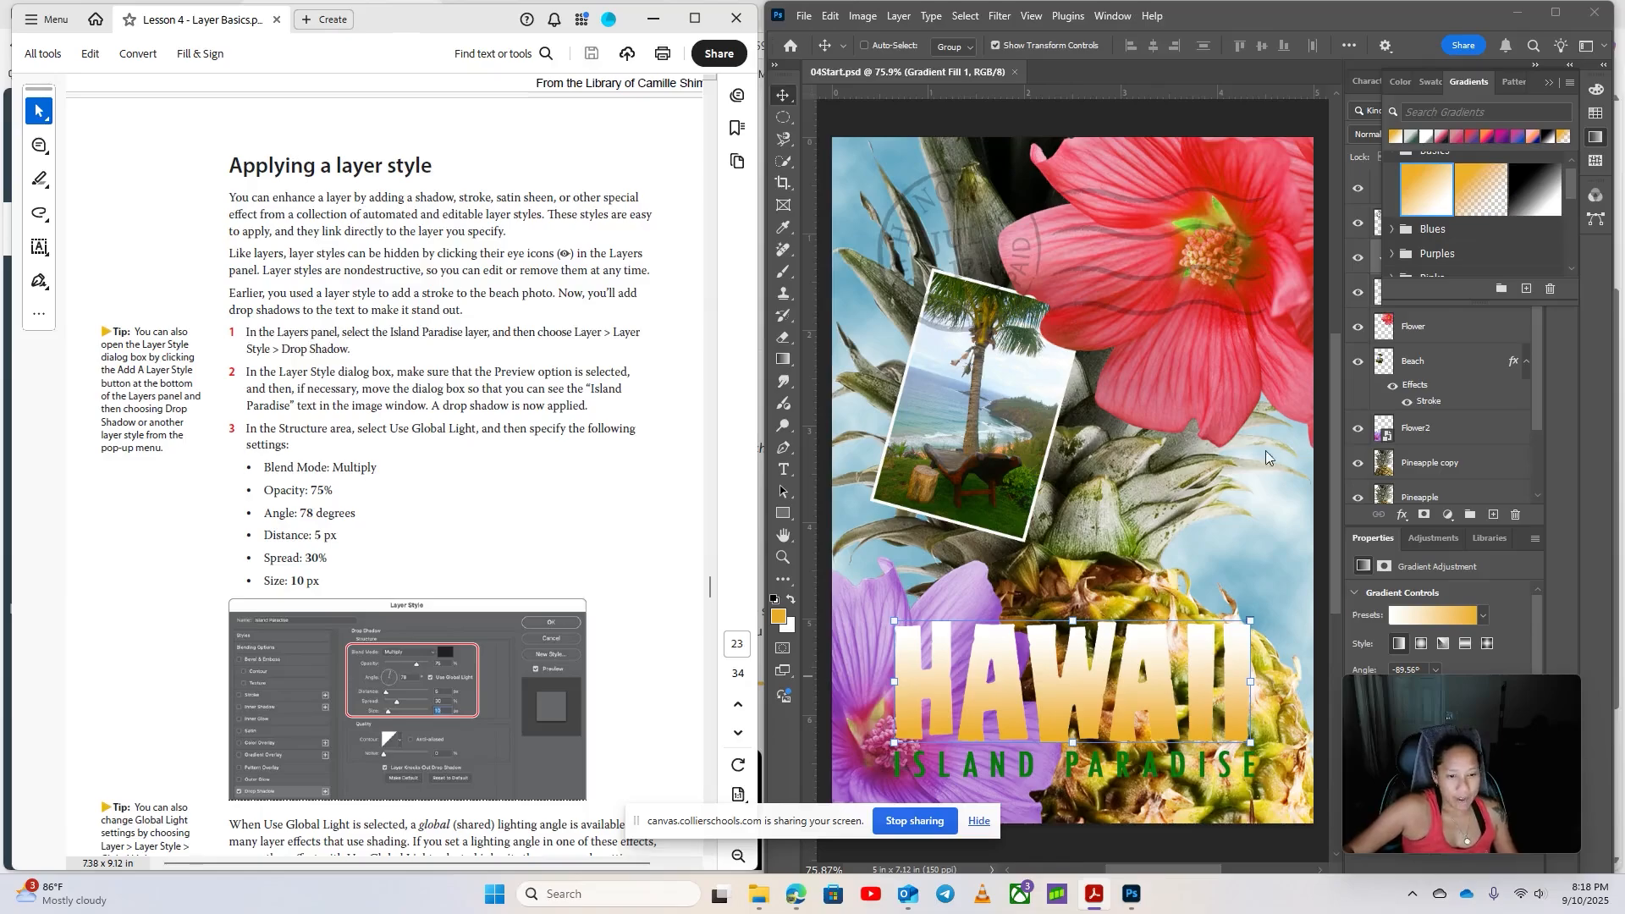
Collapse the Gradients panel, then select the Island Paradise layer and add a Drop Shadow layer style to it
click(1549, 82)
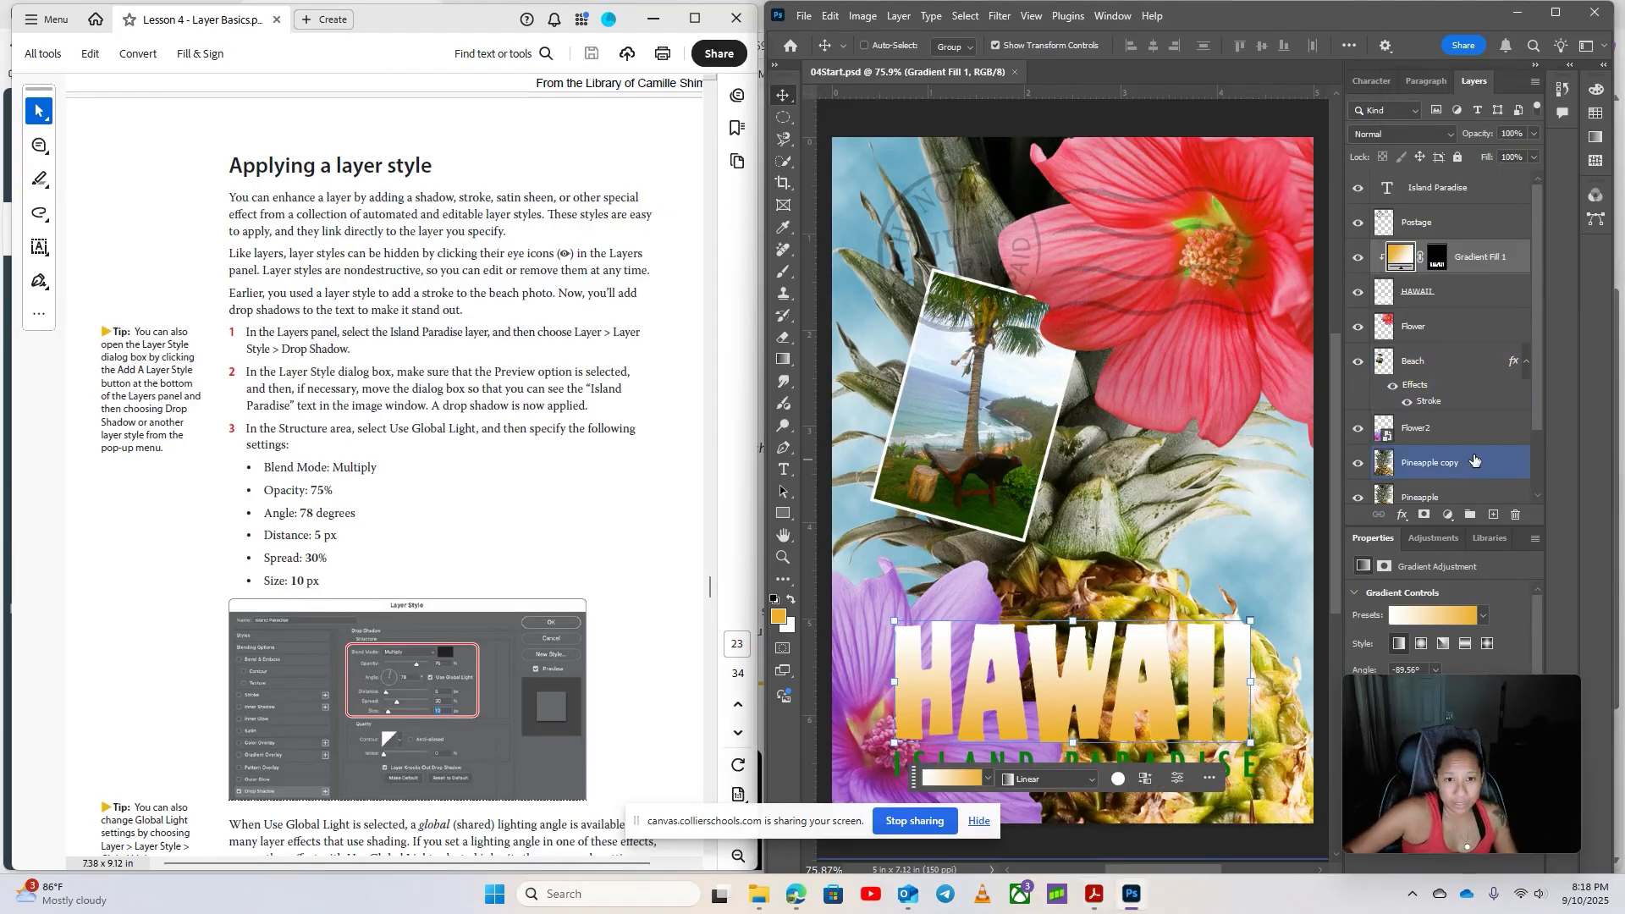
click(1397, 186)
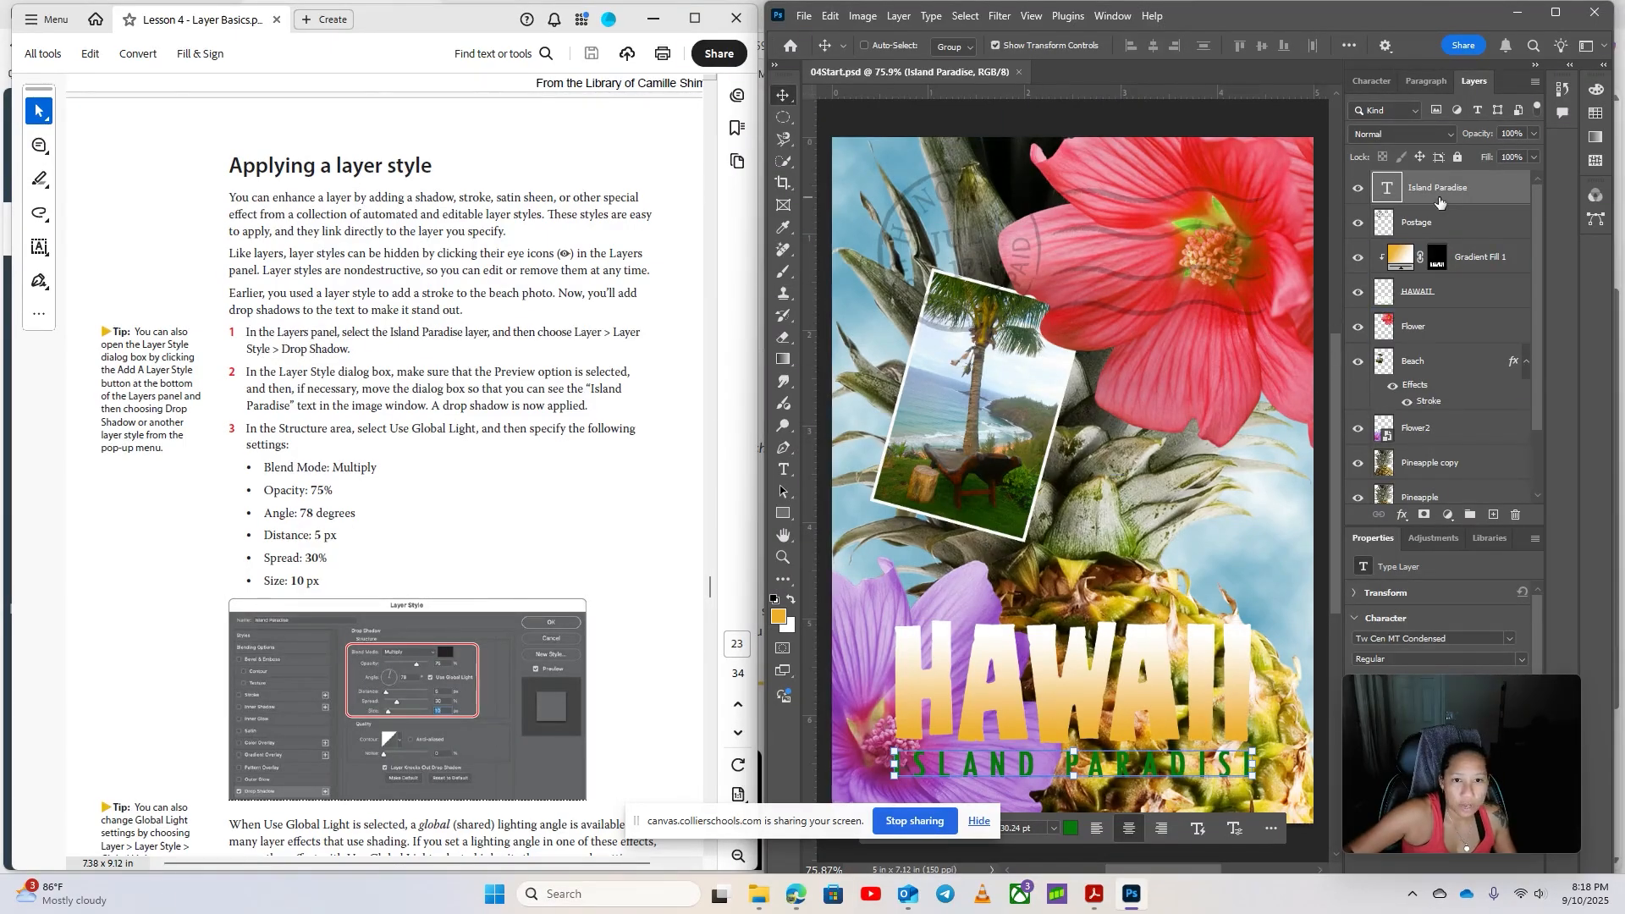
click(900, 16)
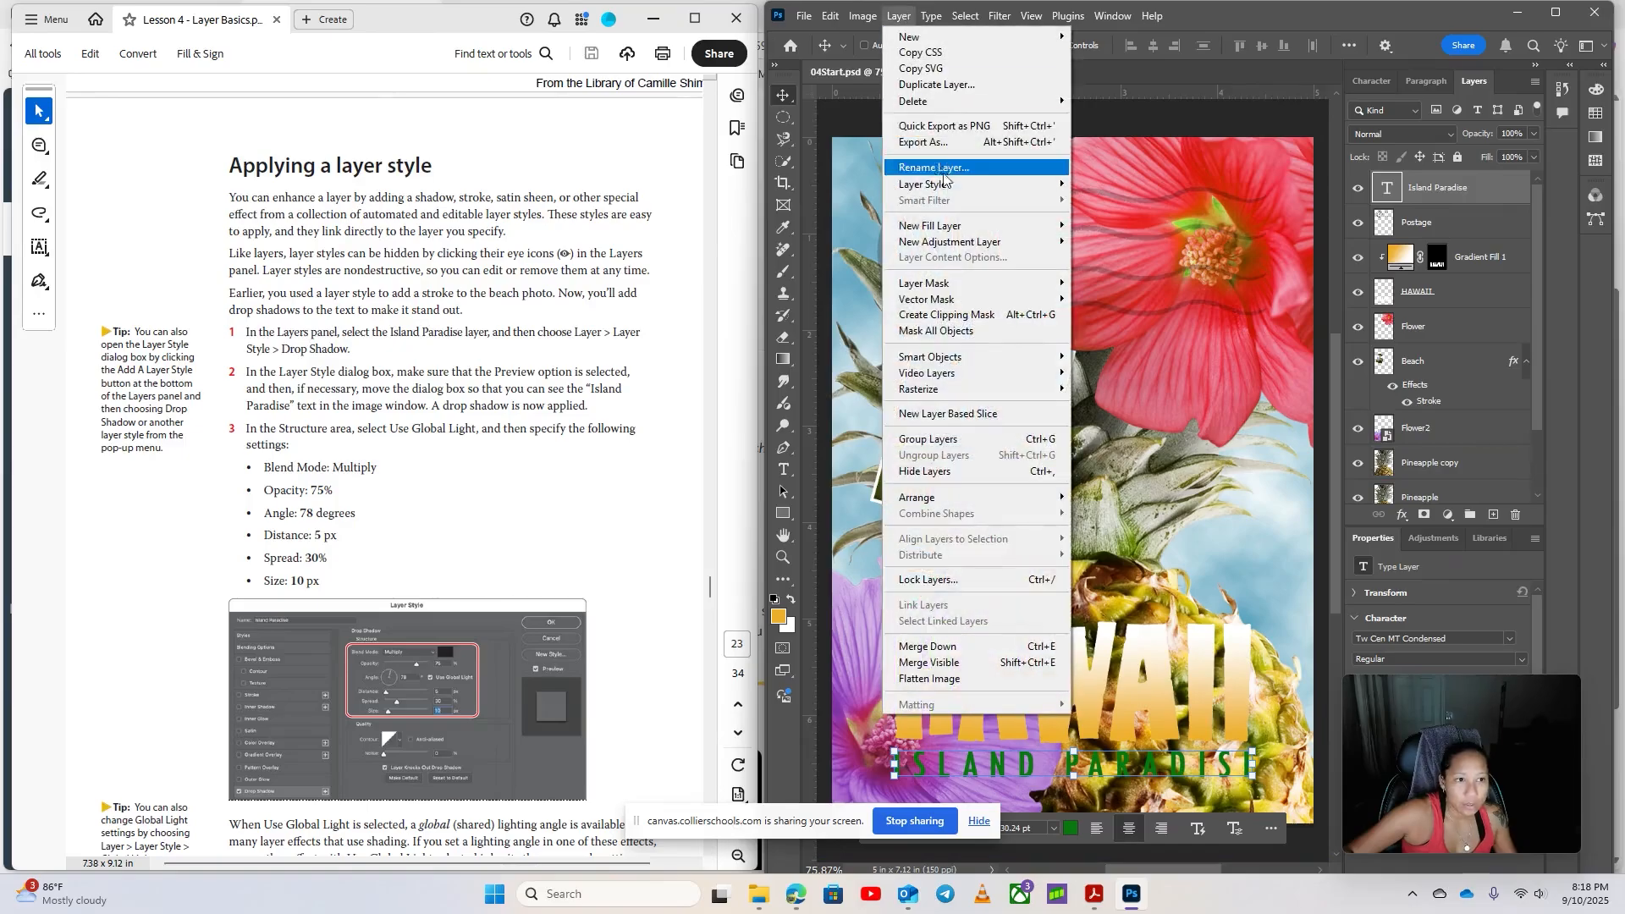
mouse_move(952, 191)
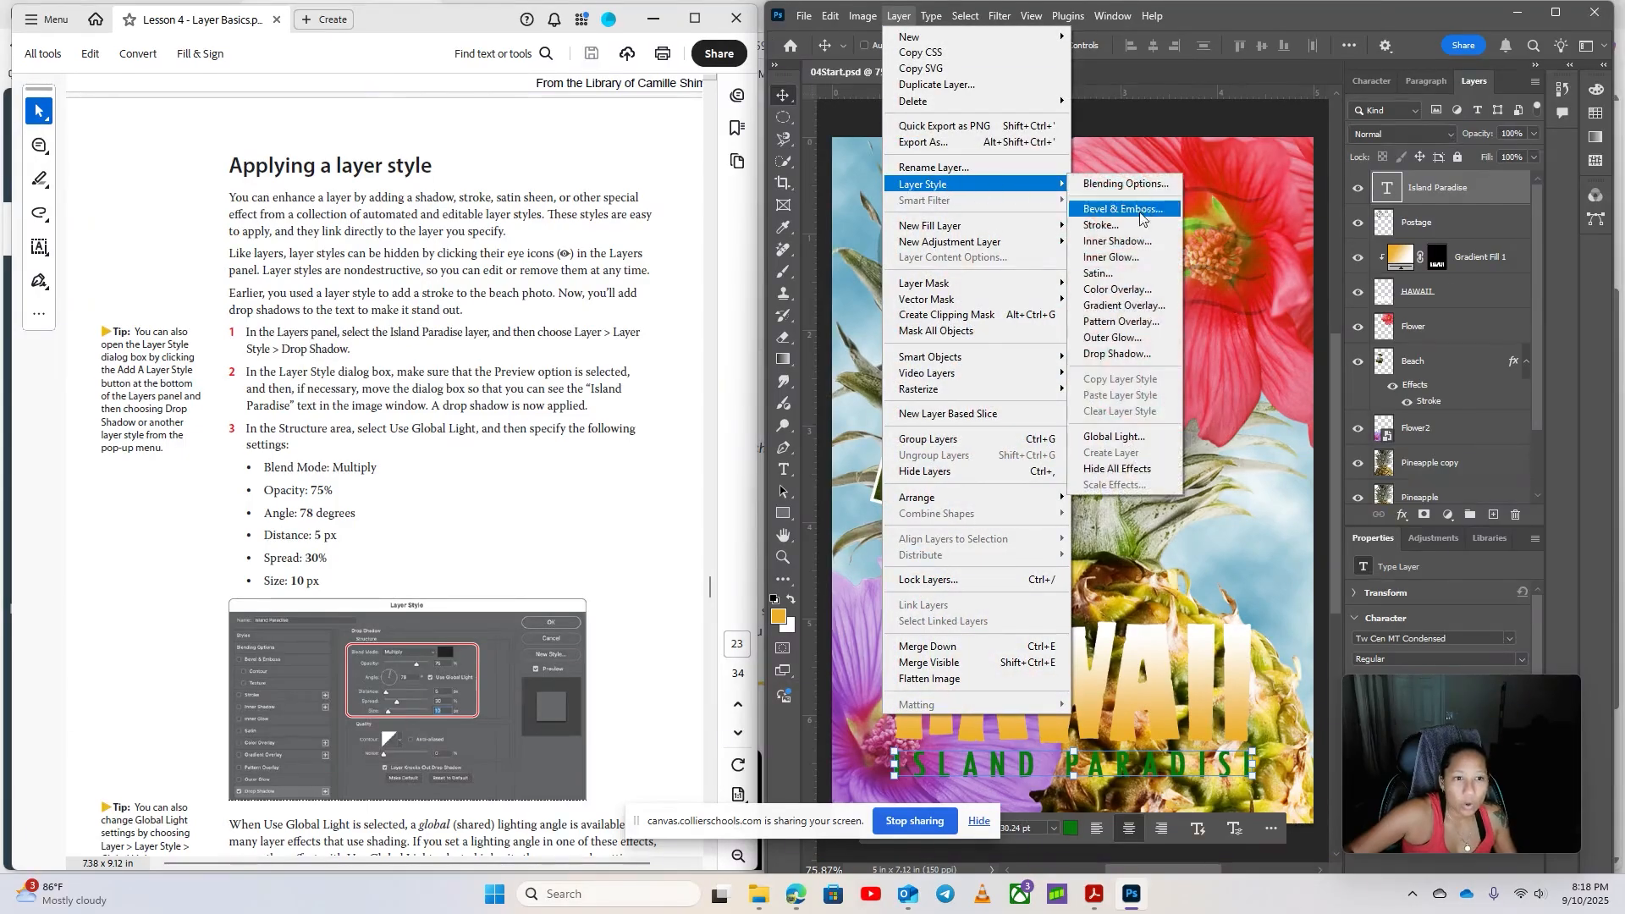
click(1119, 355)
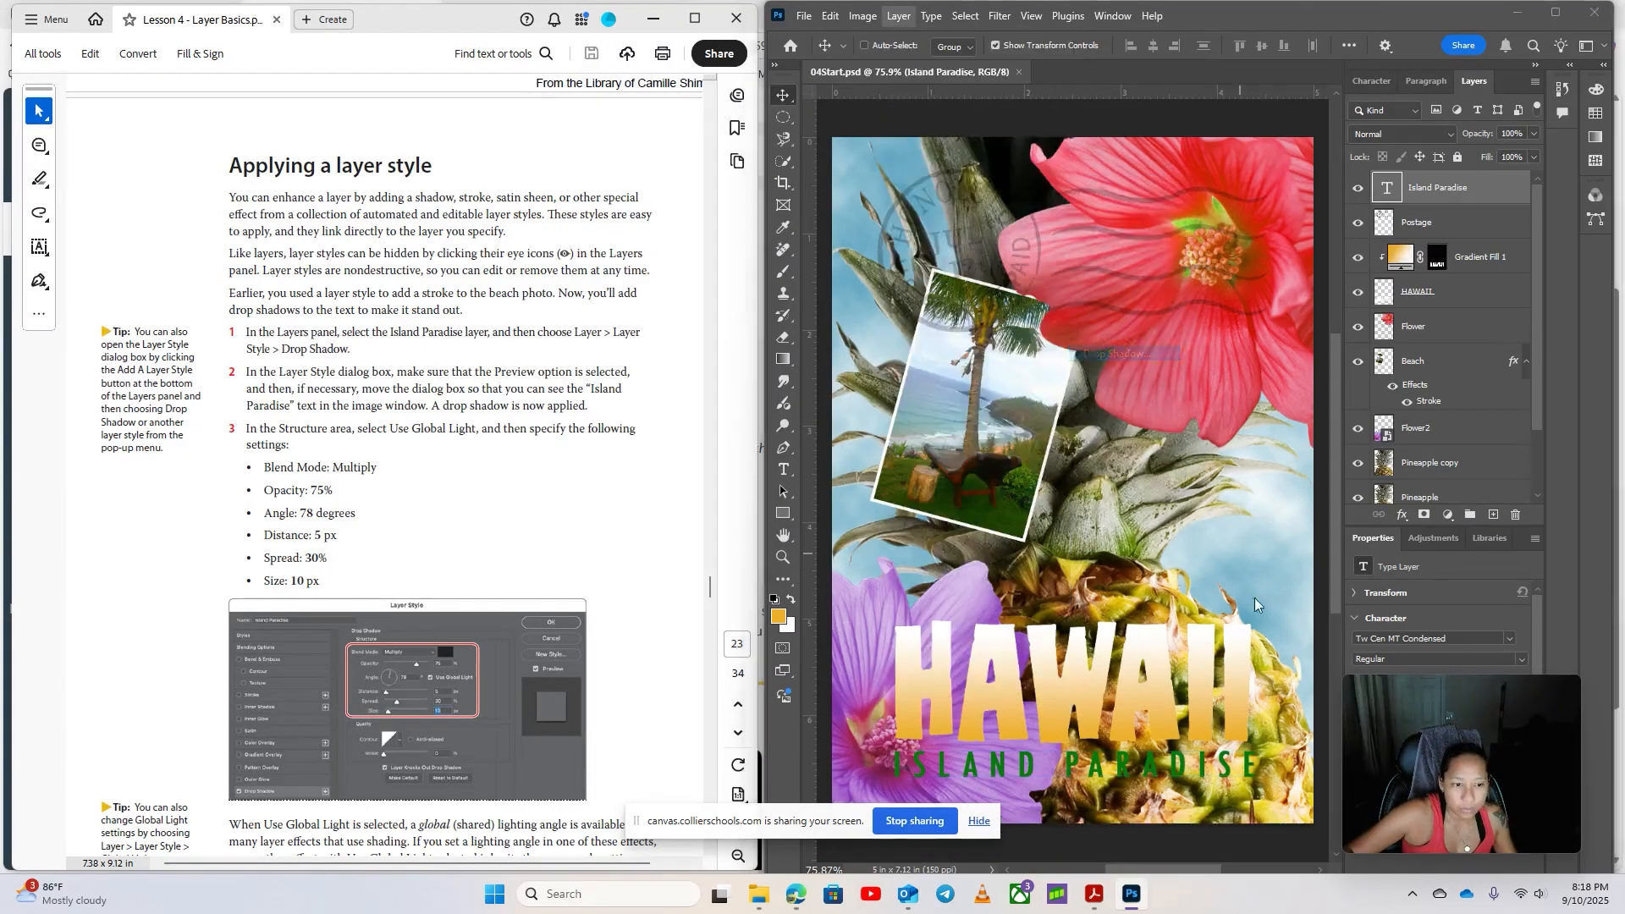
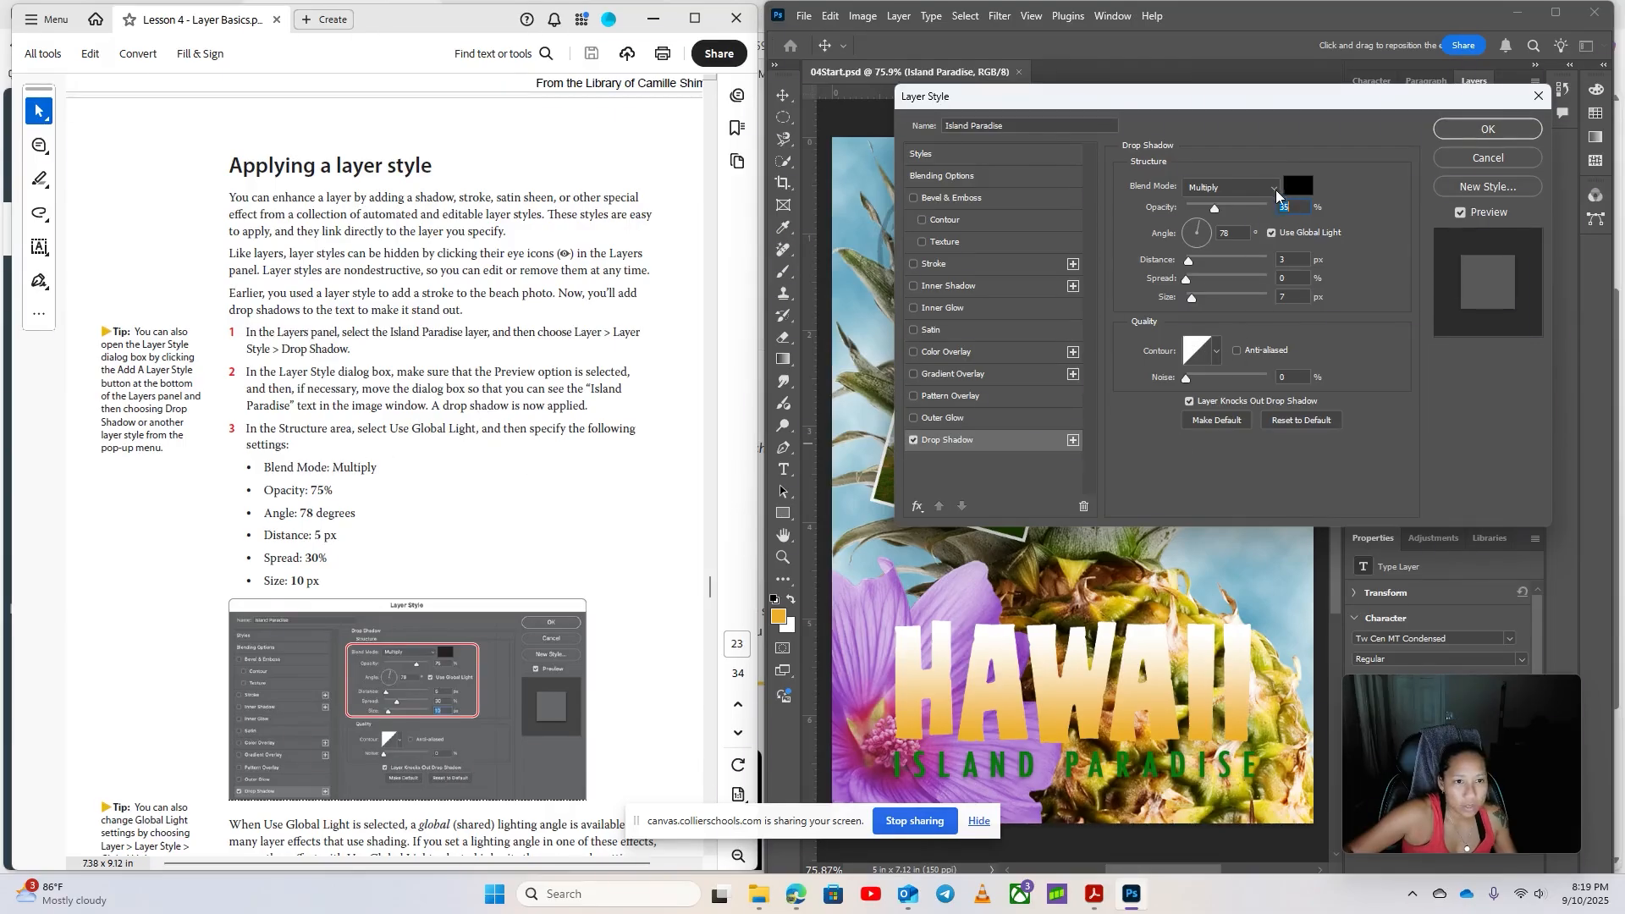
Set the Island Paradise drop shadow to 75% opacity, 5 px distance, 30% spread and 10 px size, using global light
click(1270, 234)
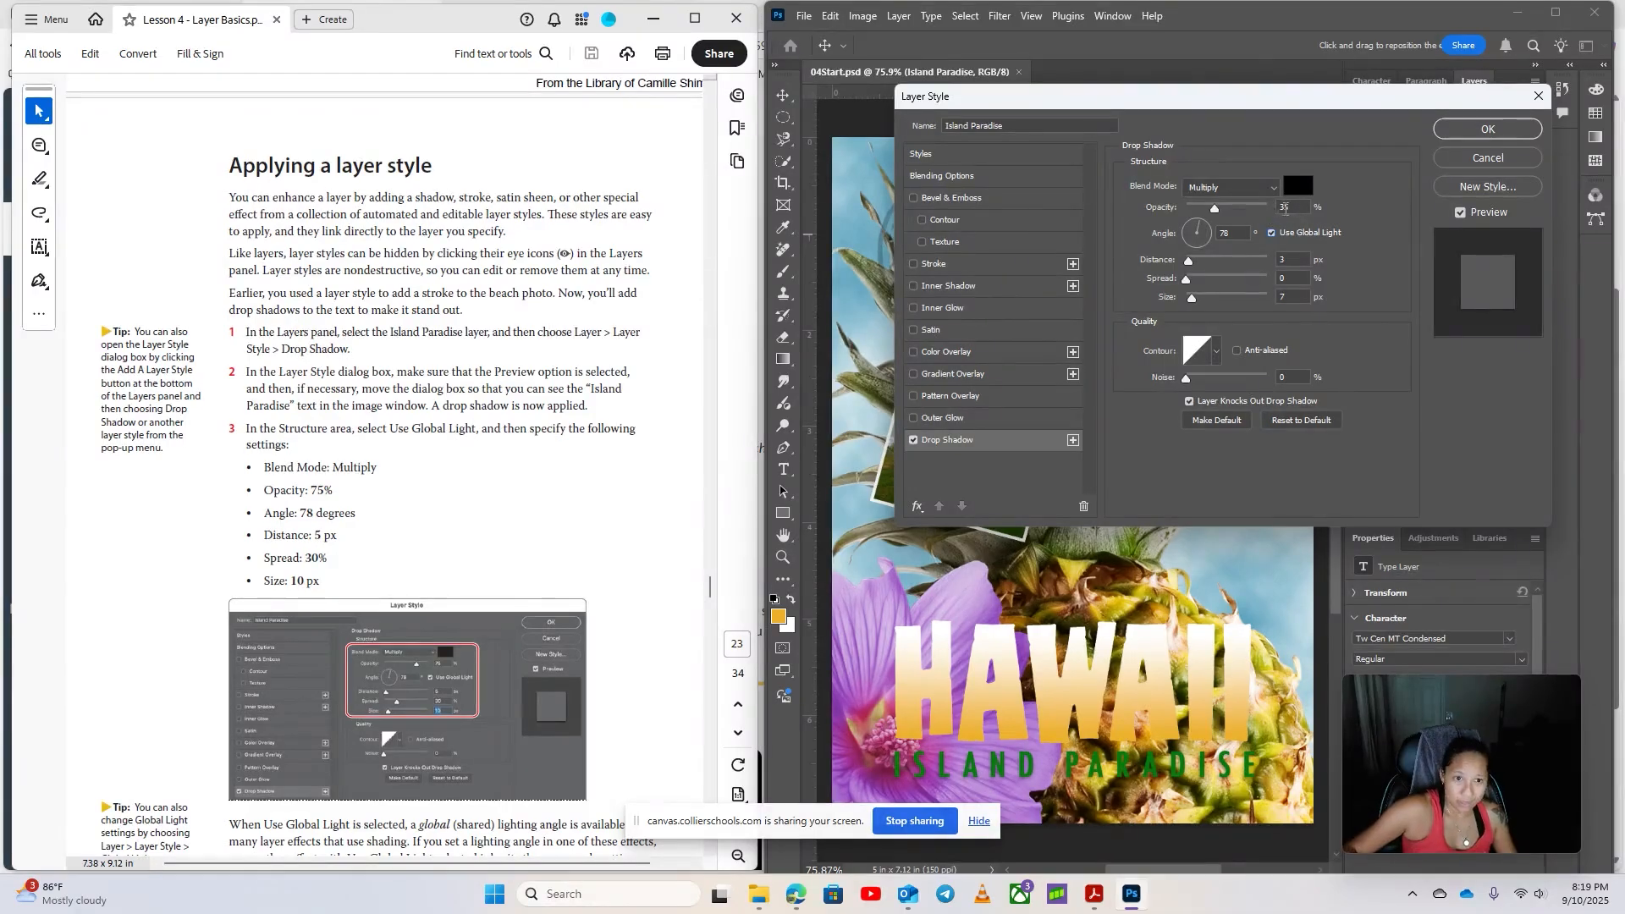
text(75)
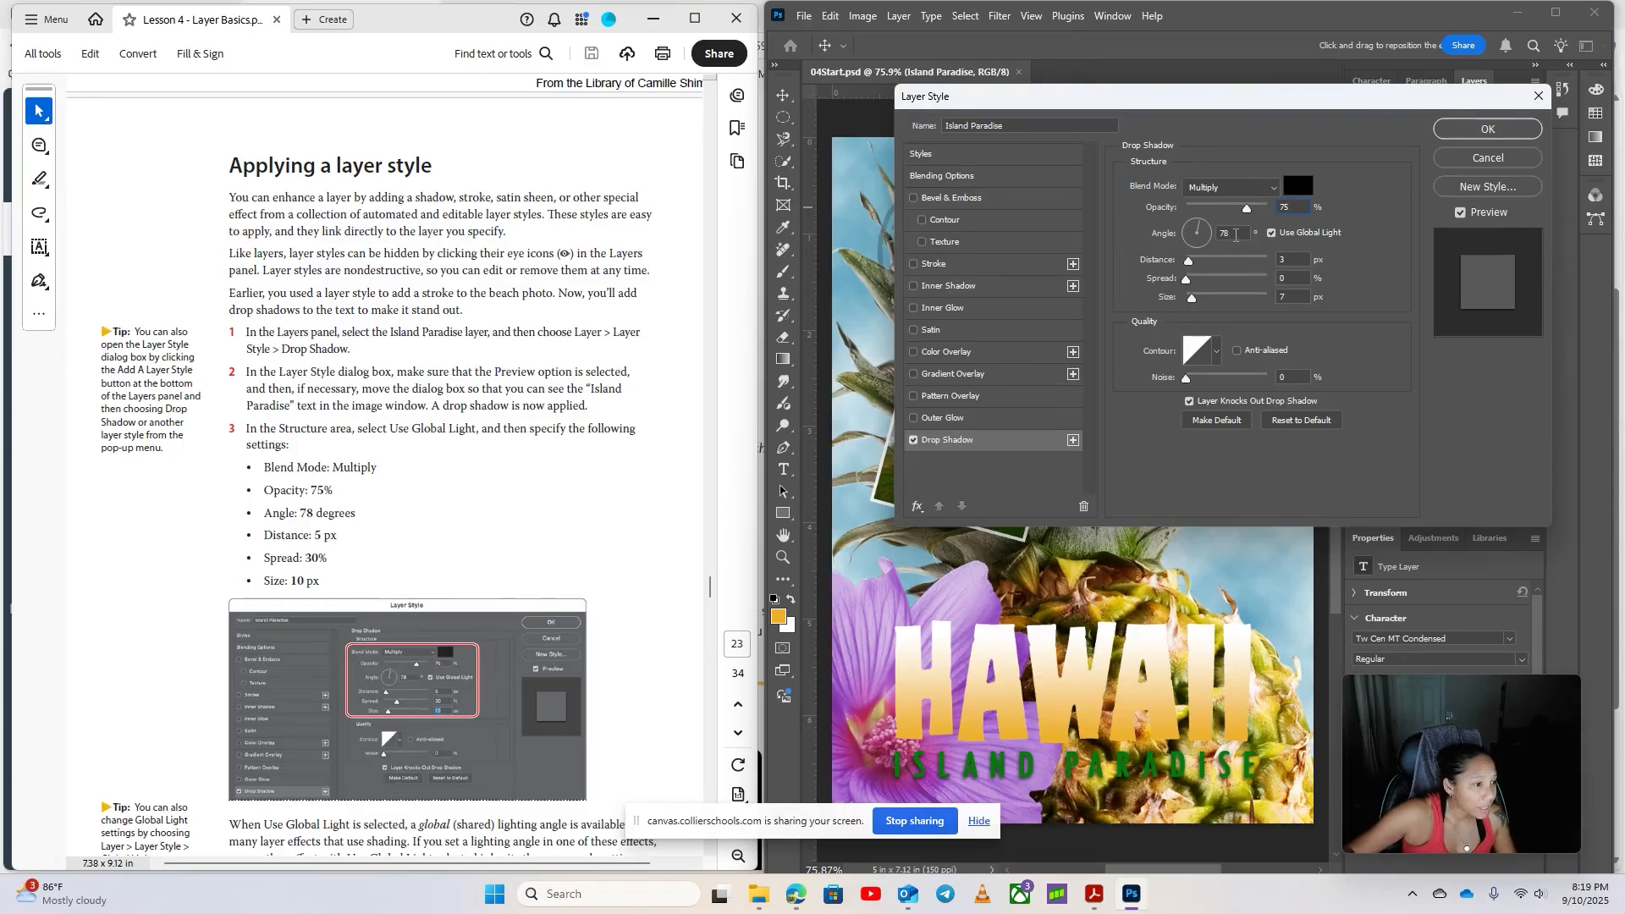
click(1288, 260)
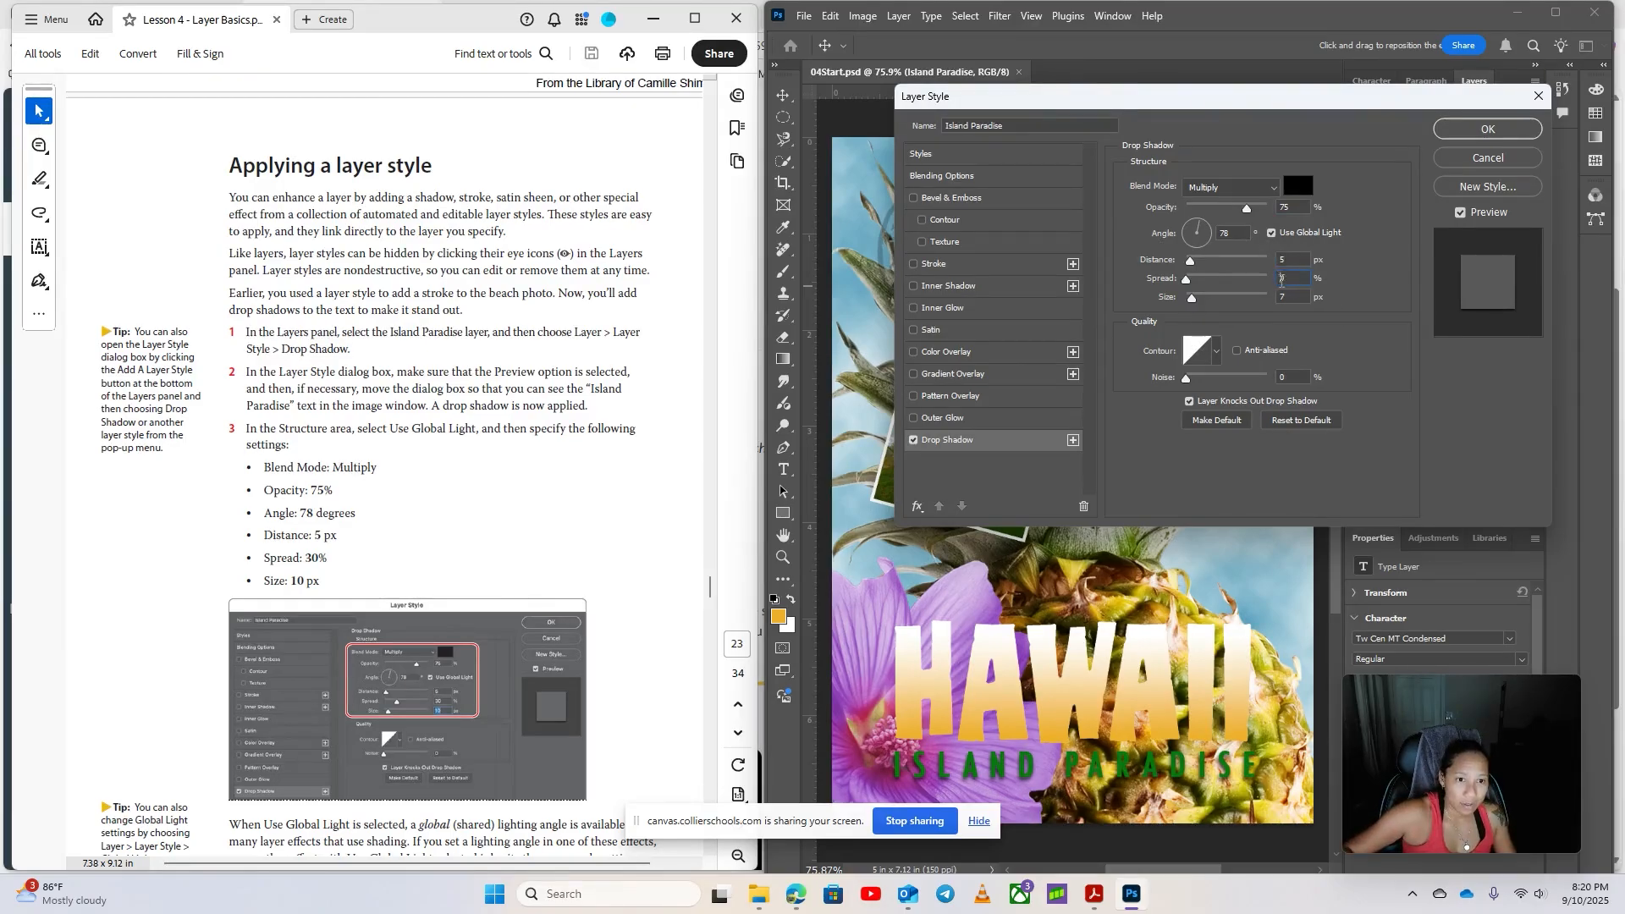
text(30)
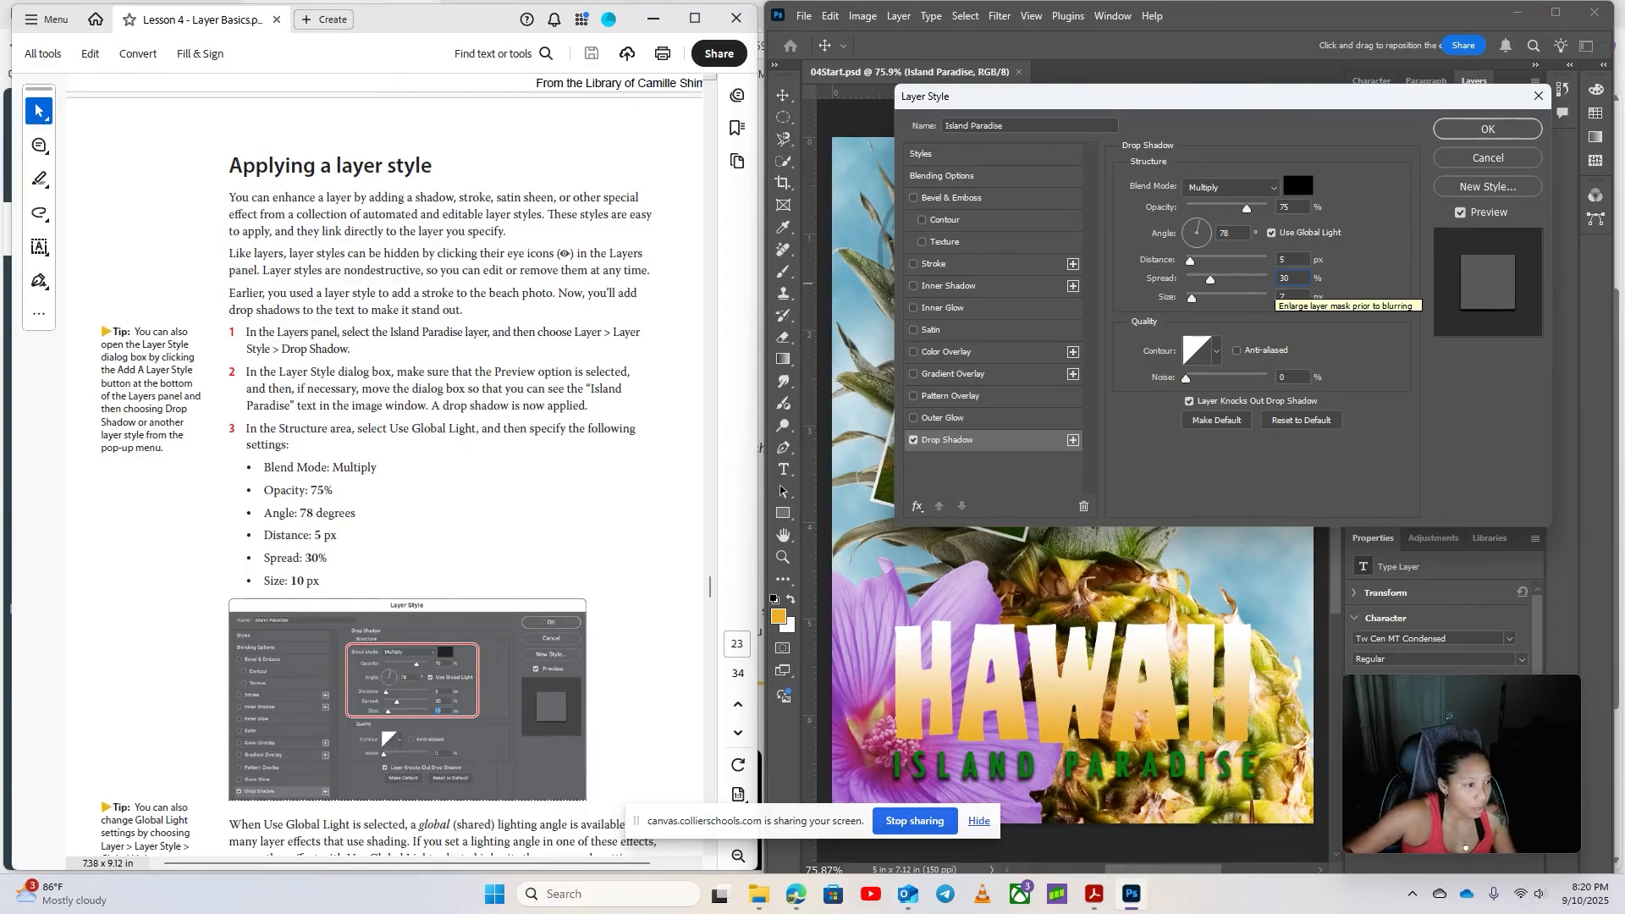
click(1302, 298)
text(10)
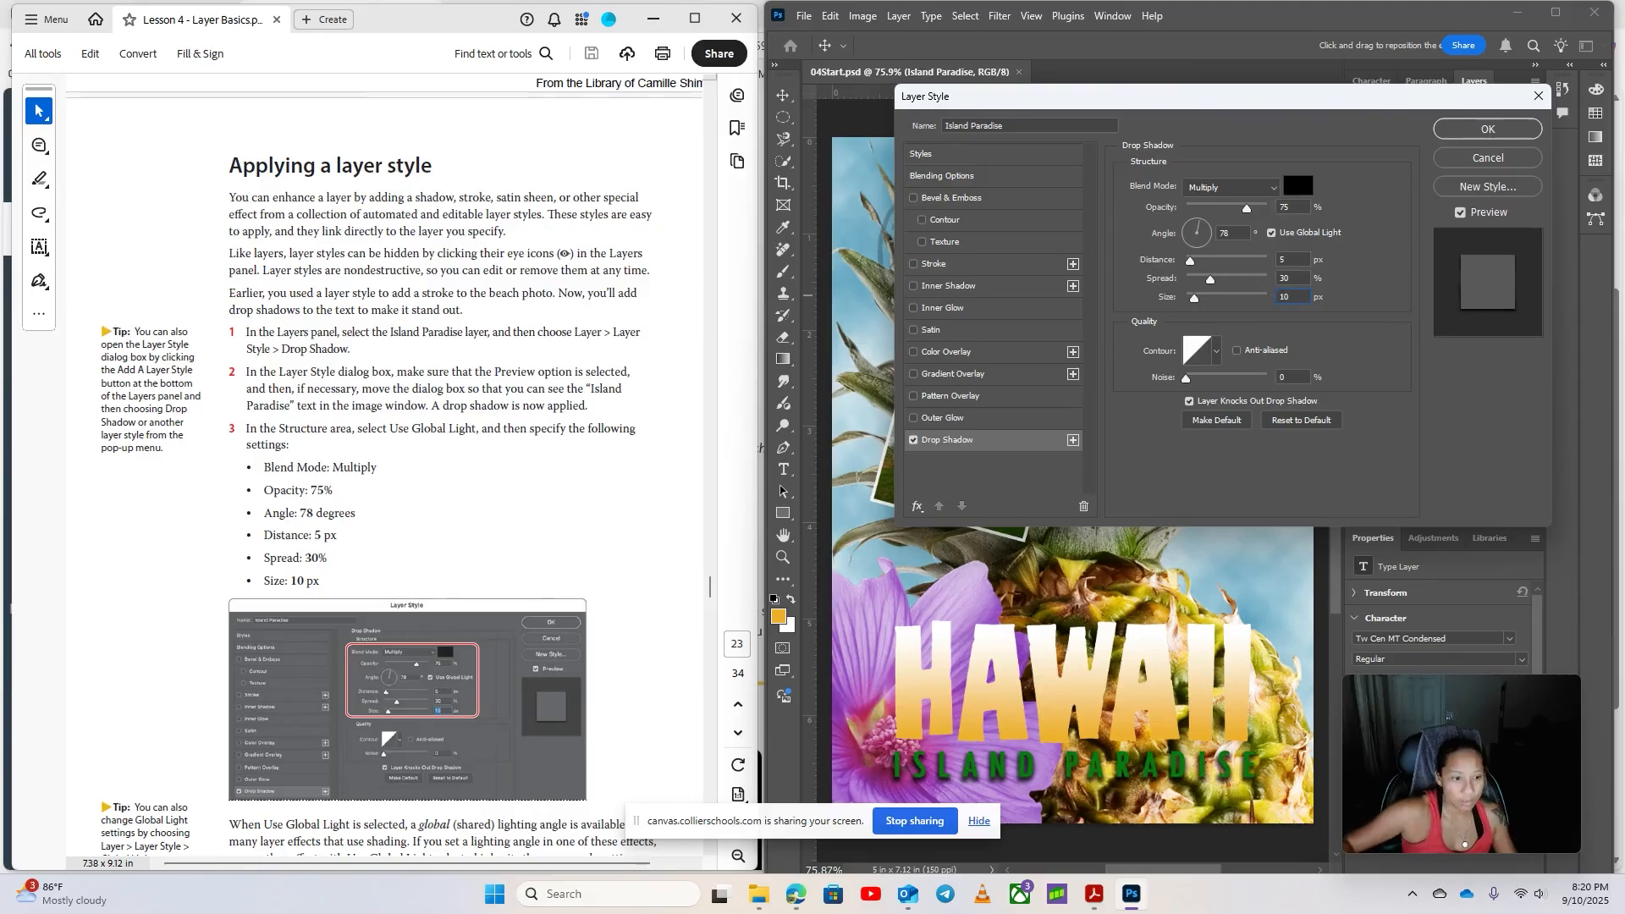
Read the lesson's explanation of the shadow settings and try lighting angles of -25 and 50 degrees on the drop shadow
click(491, 480)
scroll(482, 481, down, 3)
scroll(482, 480, down, 2)
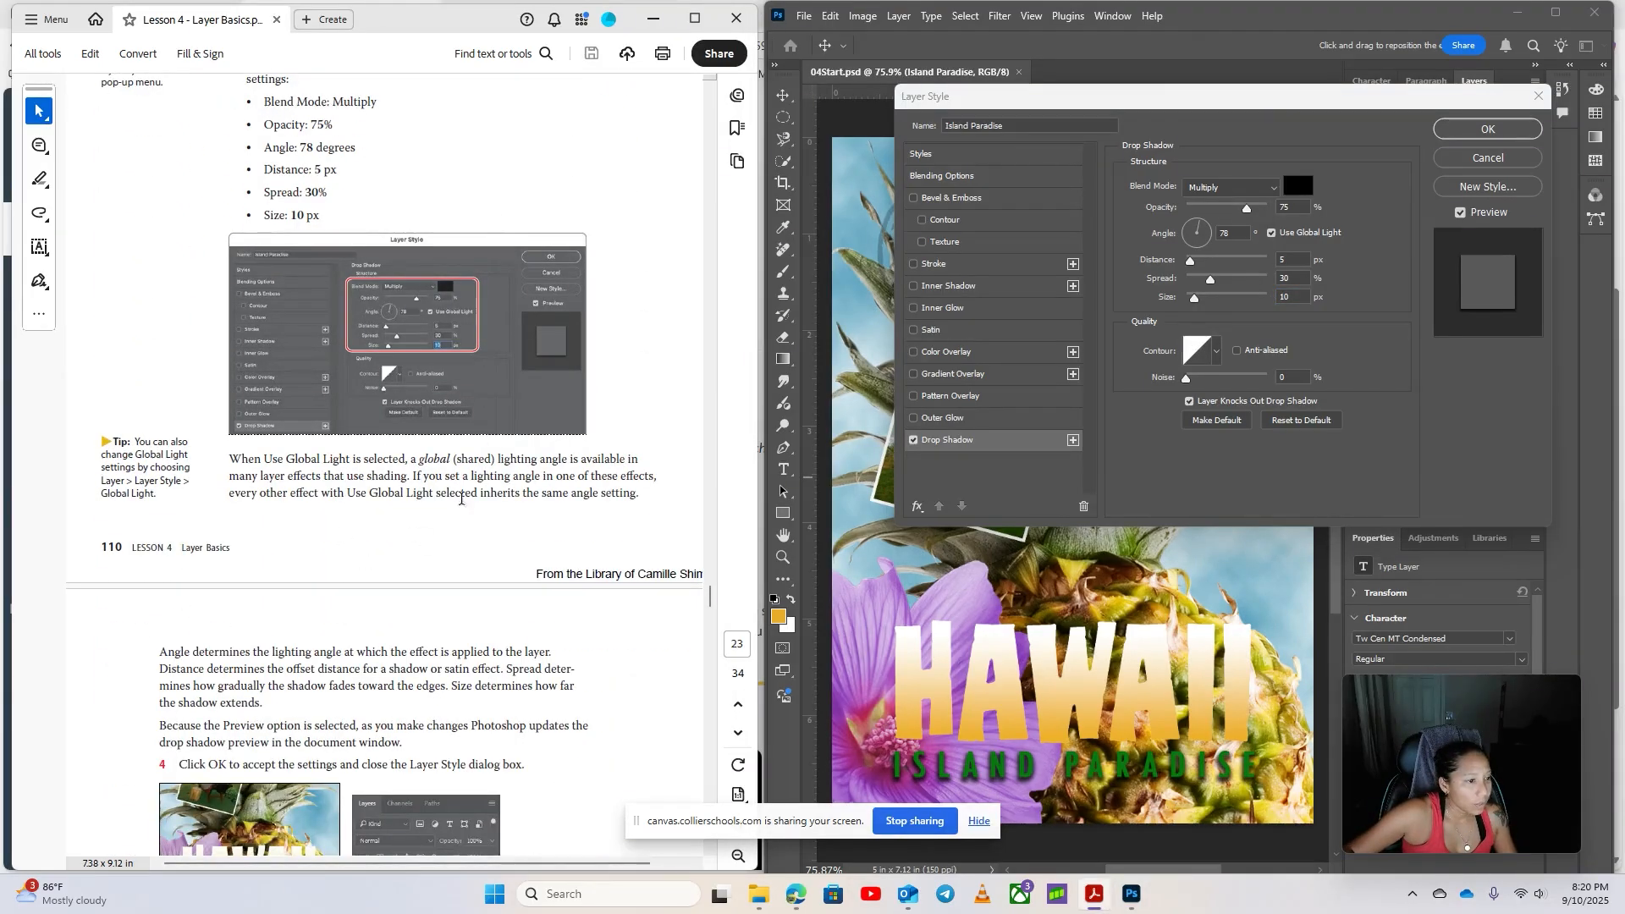
scroll(462, 499, down, 3)
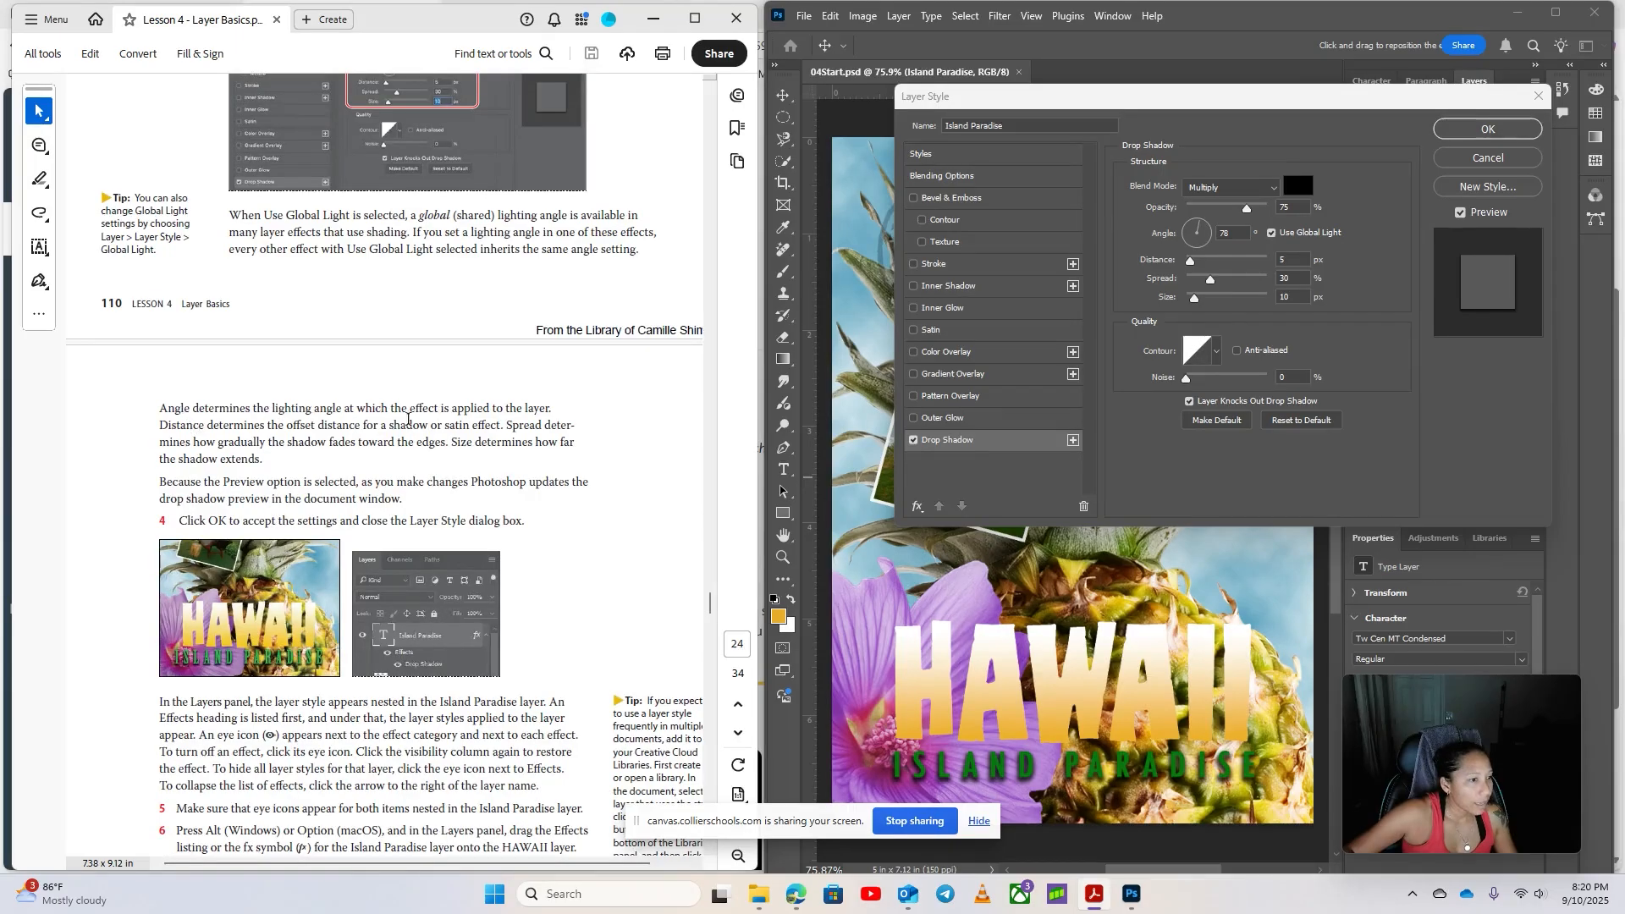
click(1201, 222)
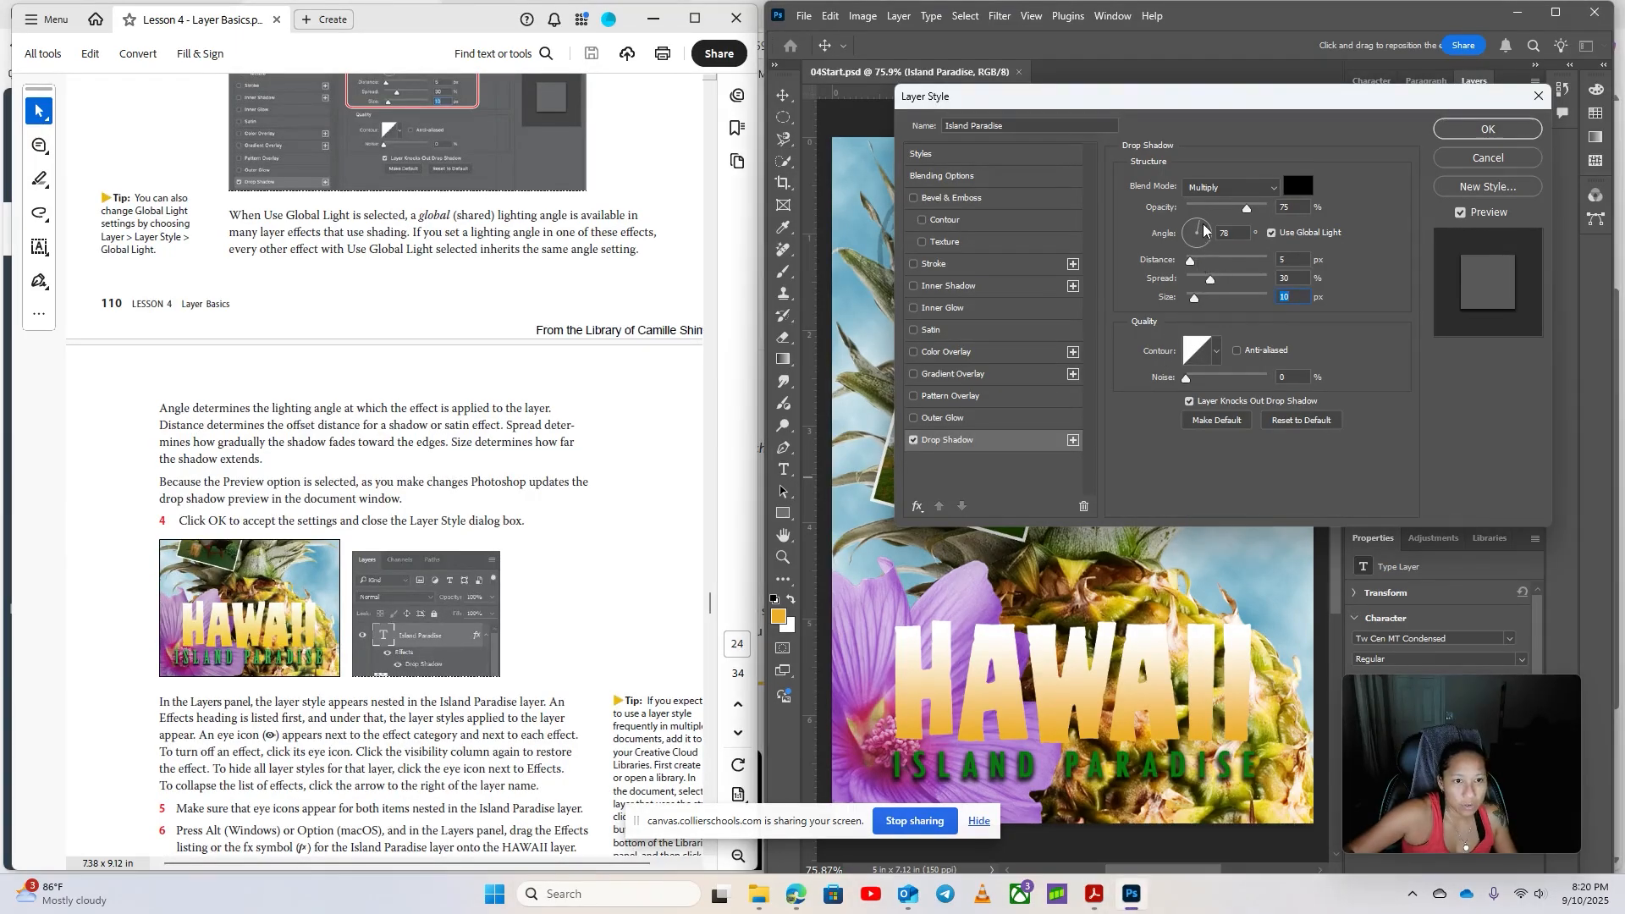
click(1210, 243)
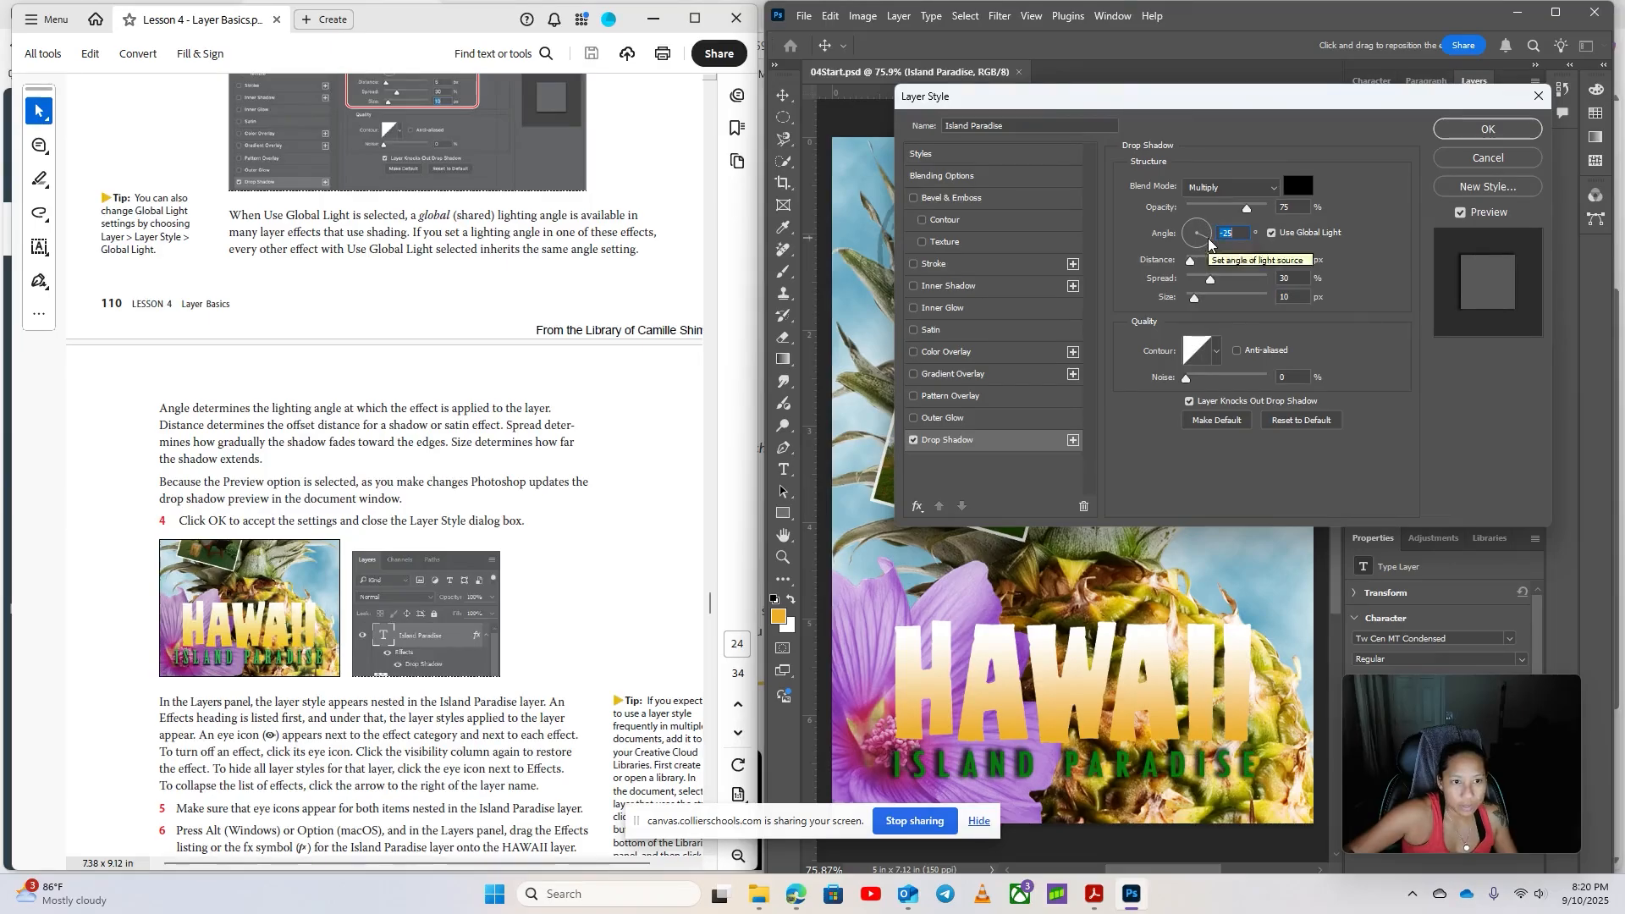
click(1203, 225)
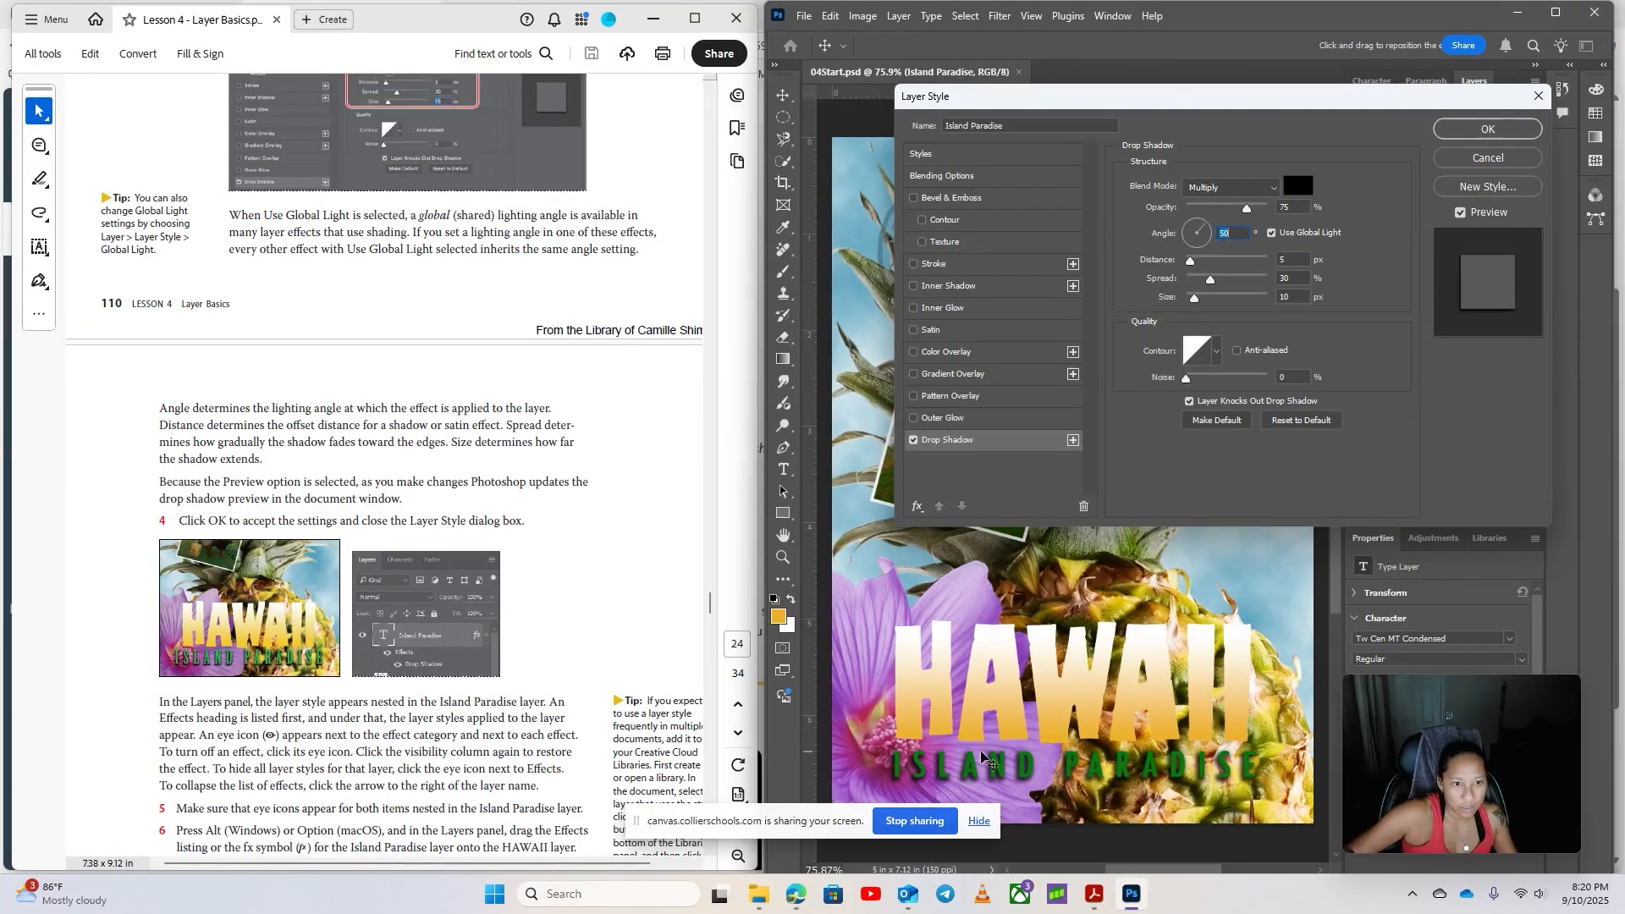
Set the drop shadow's angle to 78 degrees, accept the layer style and continue to the lesson's instructions for copying the effect
text(78)
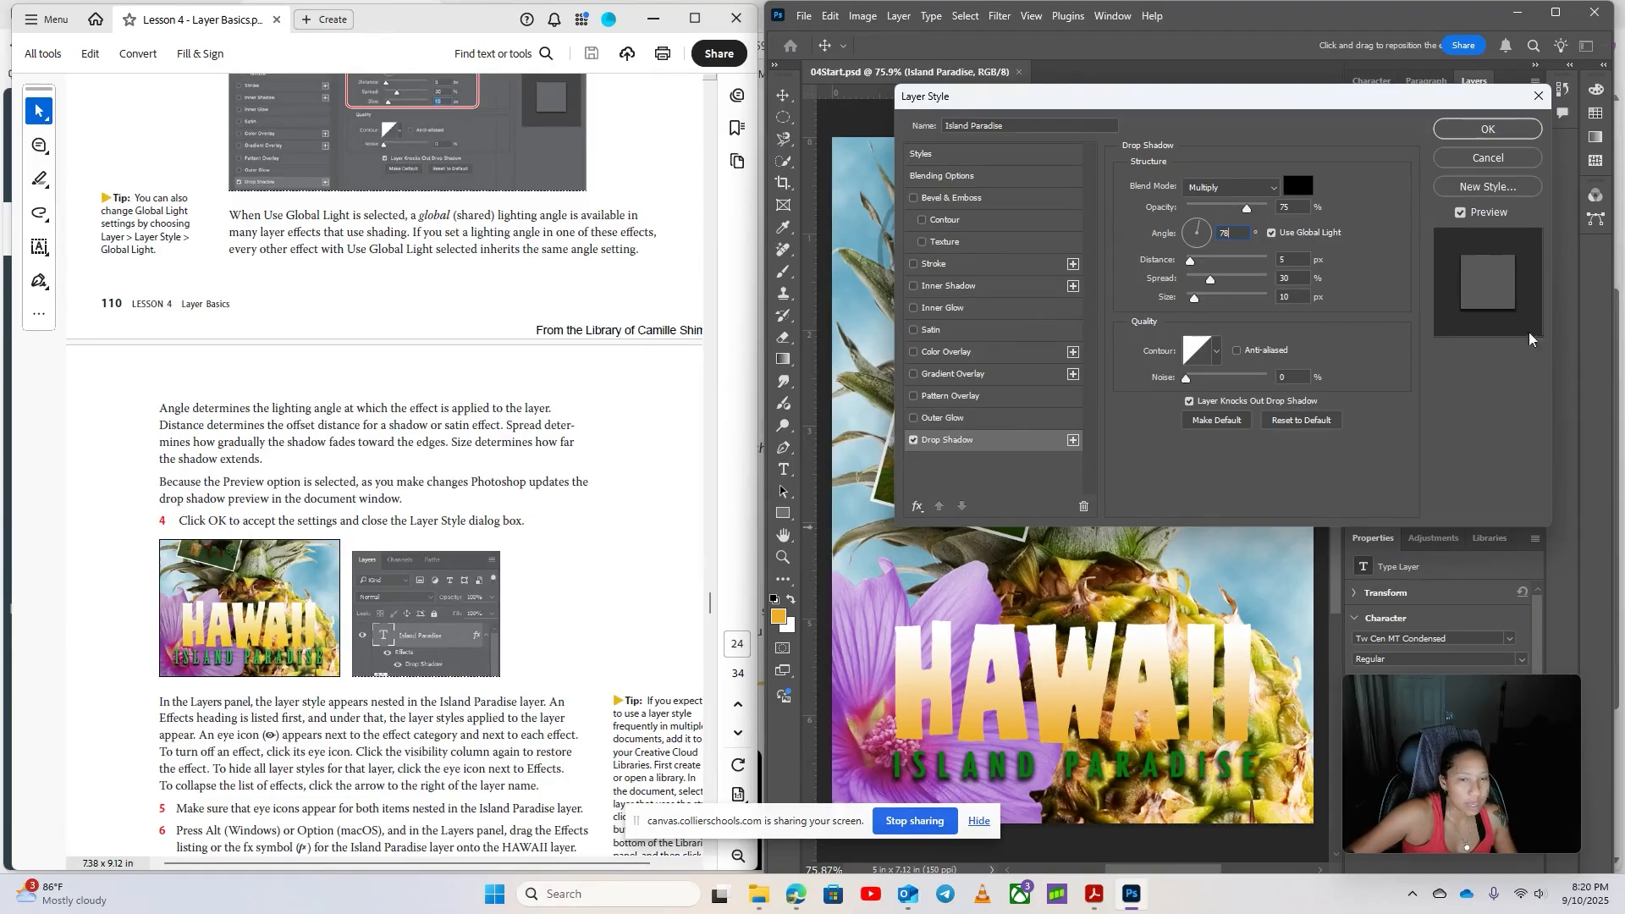
click(1490, 128)
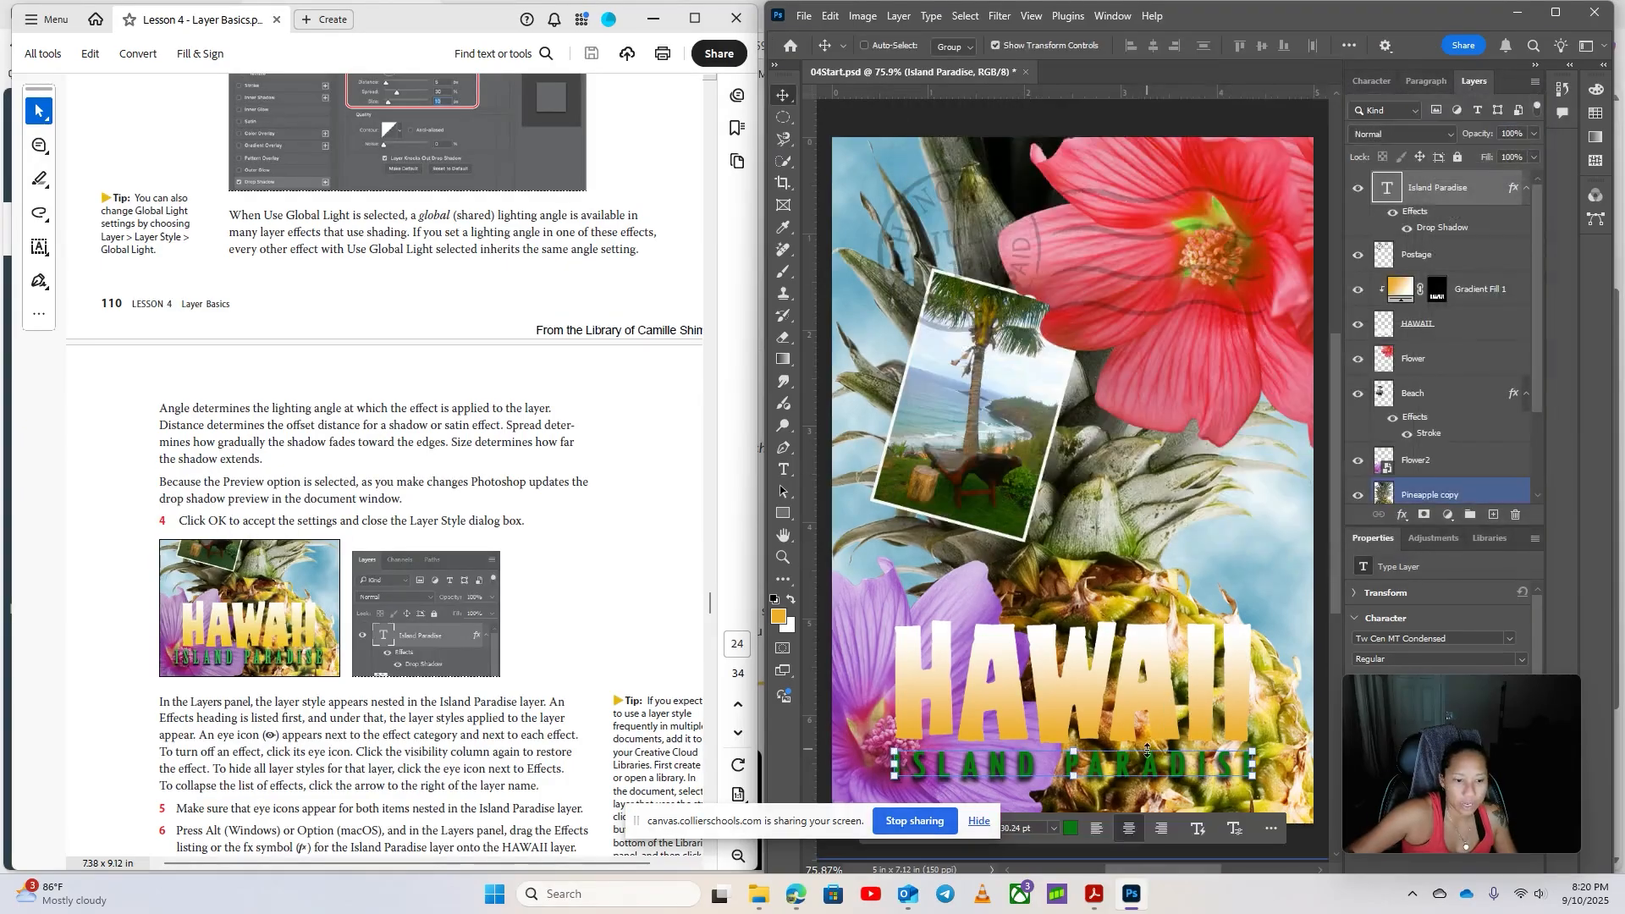
scroll(610, 682, down, 5)
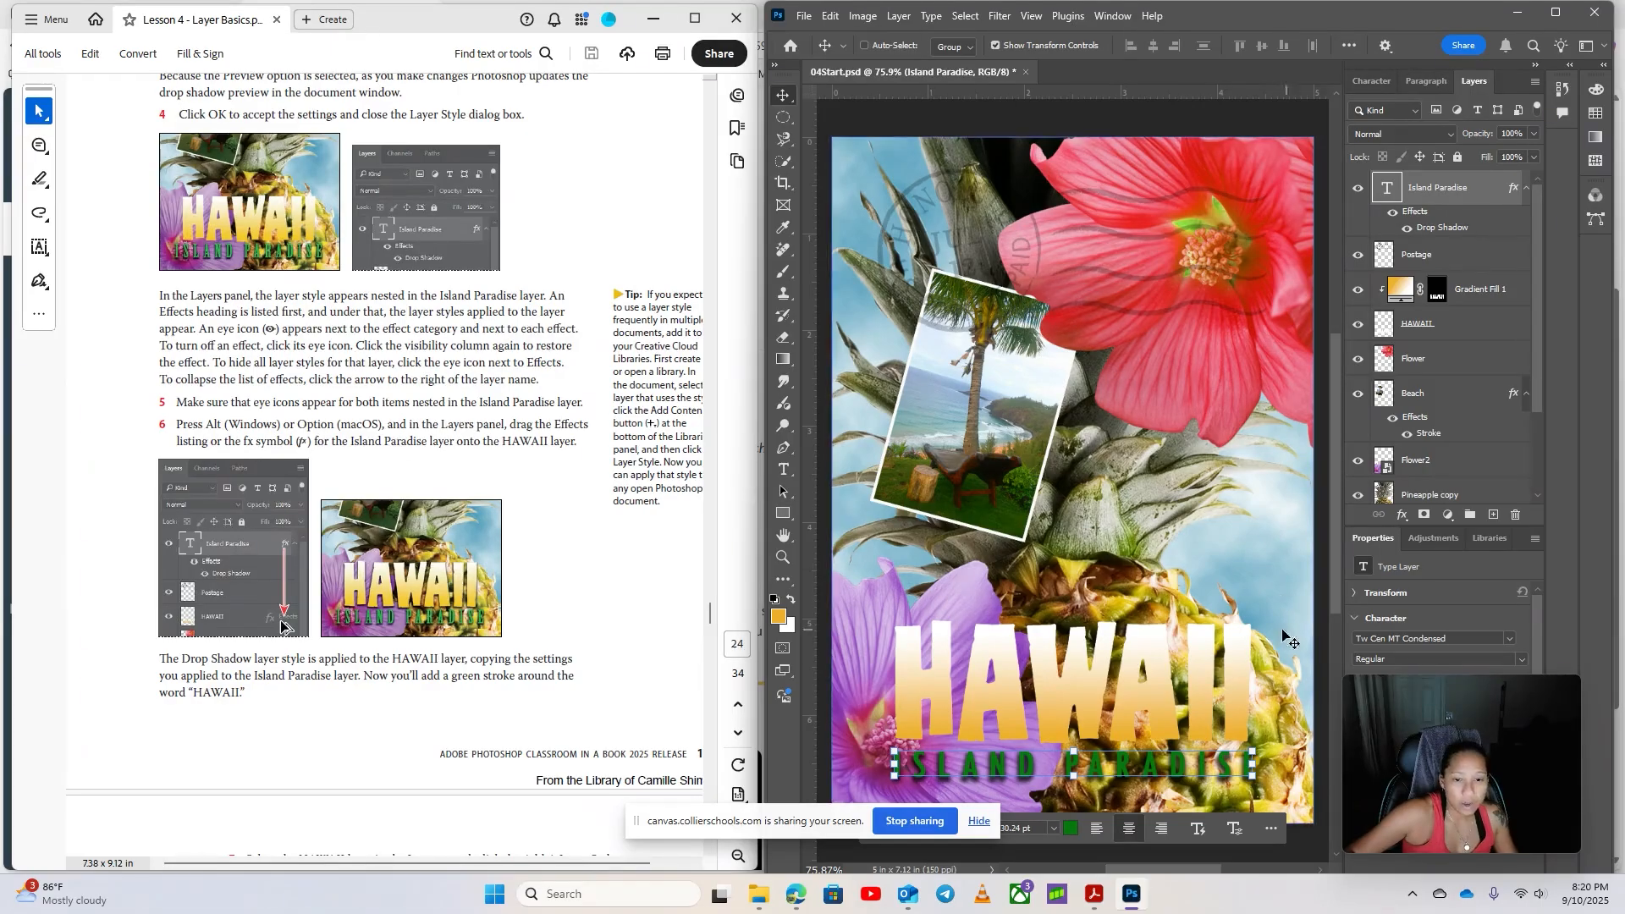
click(1439, 433)
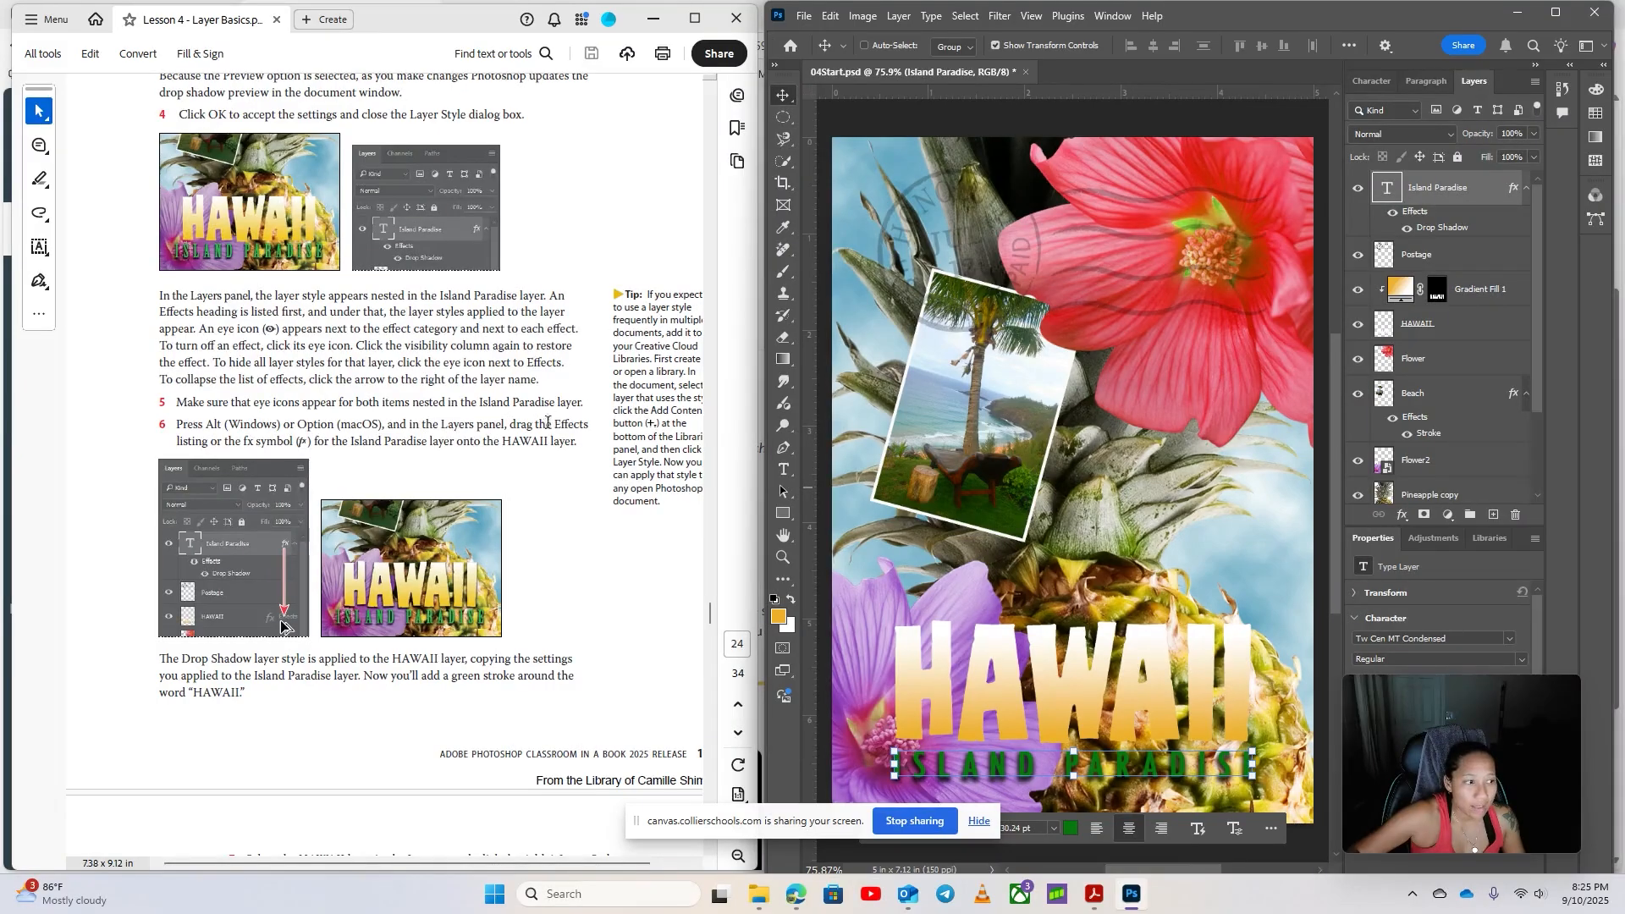
click(1439, 323)
click(1467, 195)
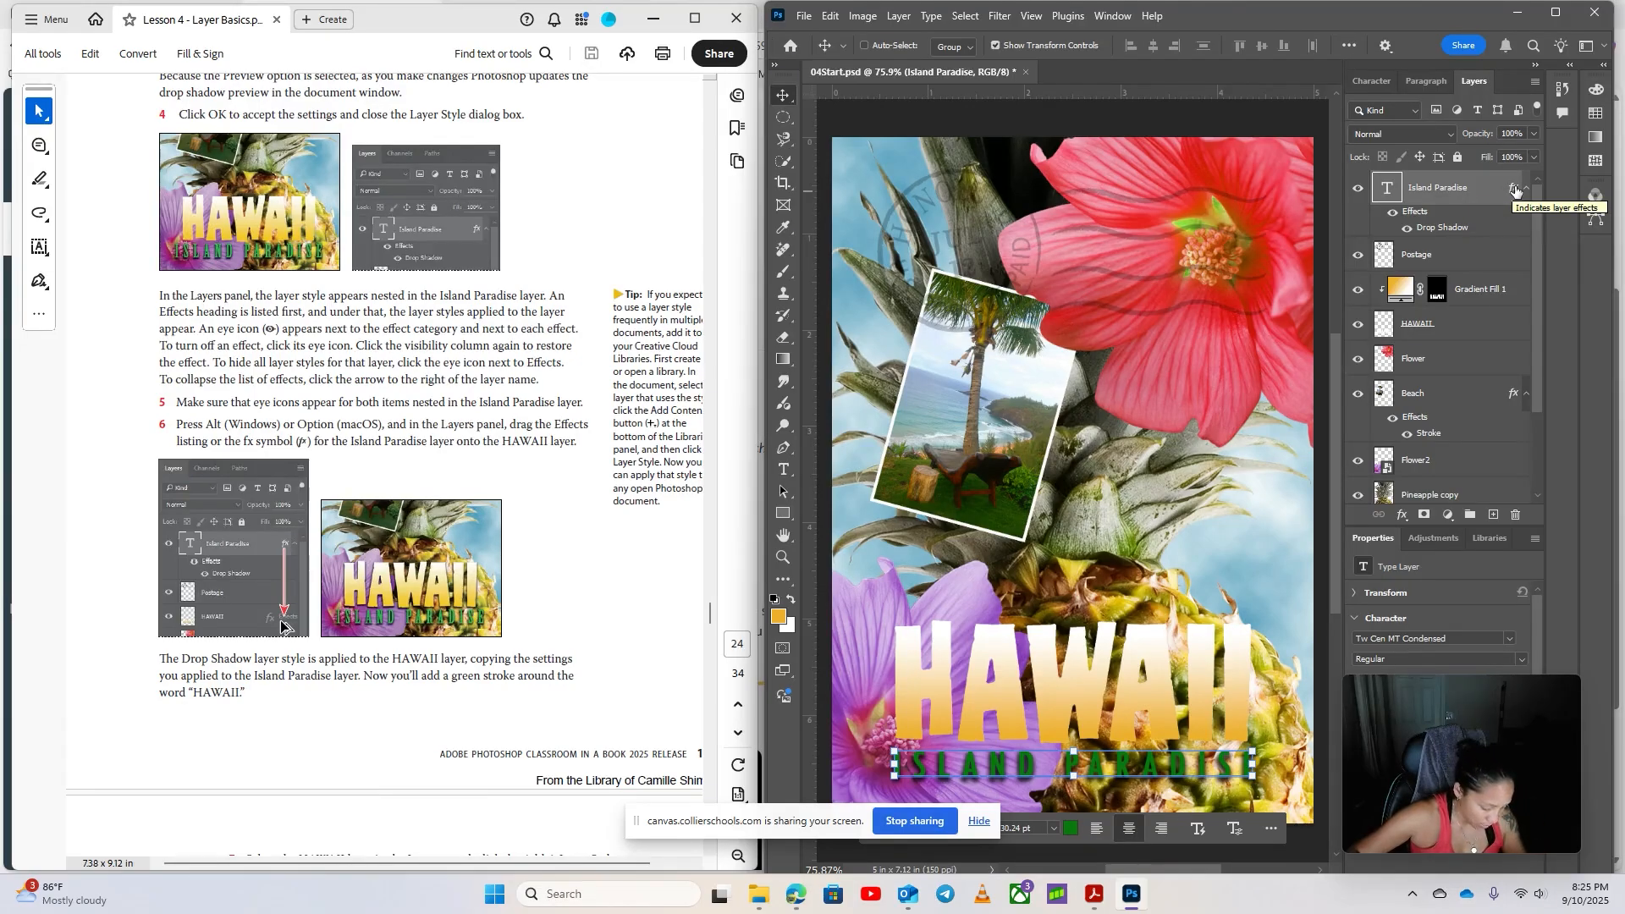
drag(1515, 191, 1417, 334)
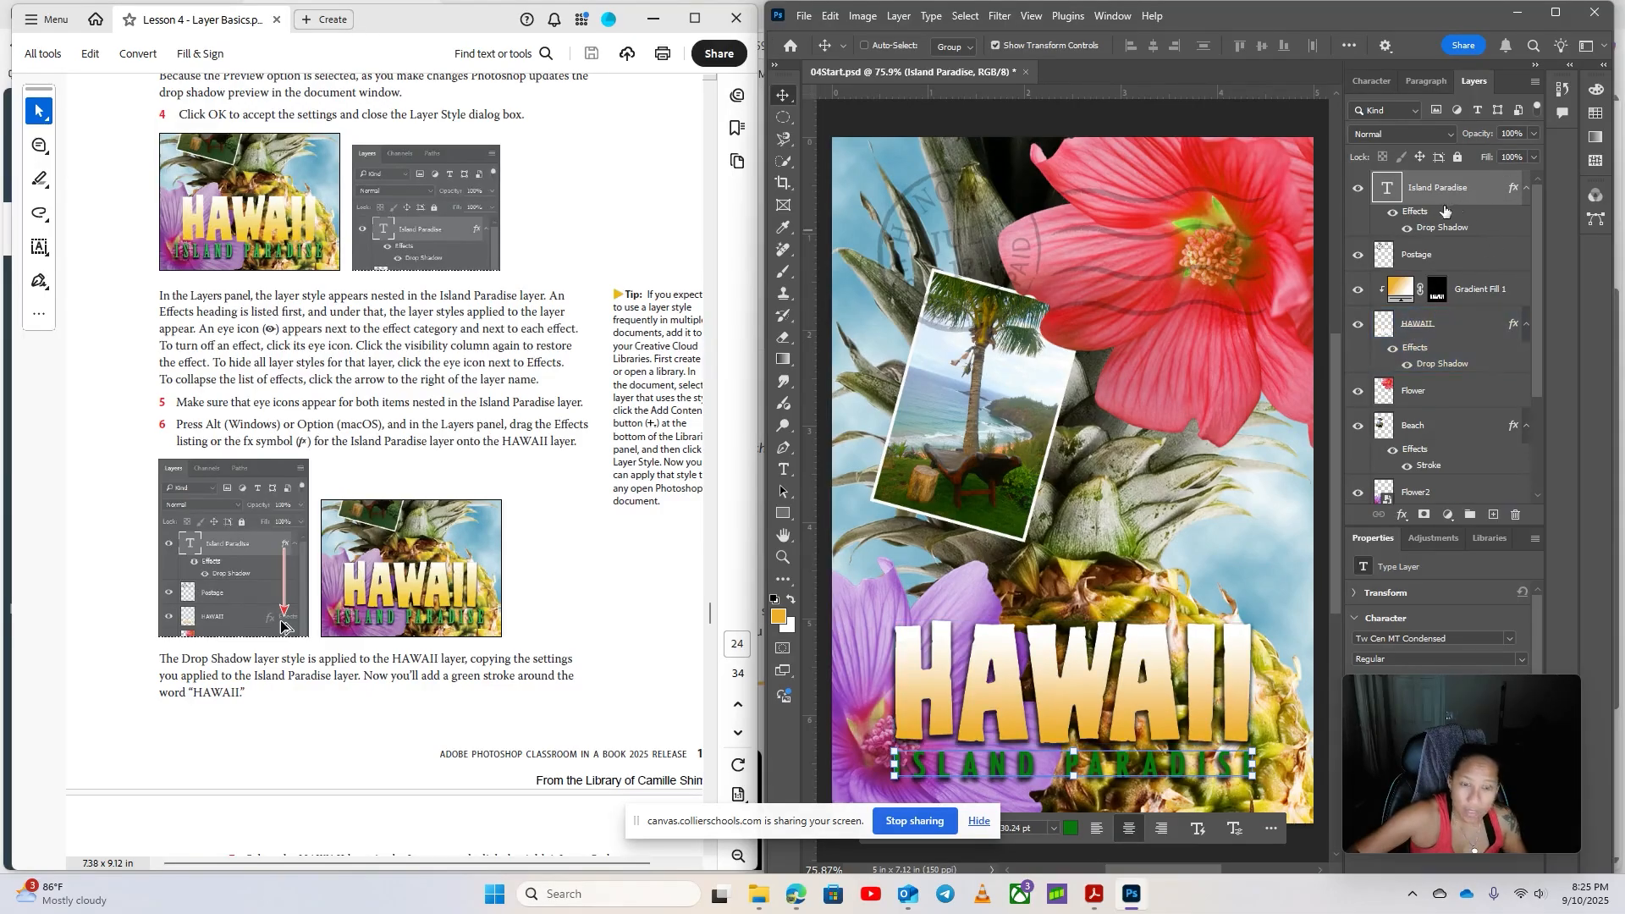
click(1415, 366)
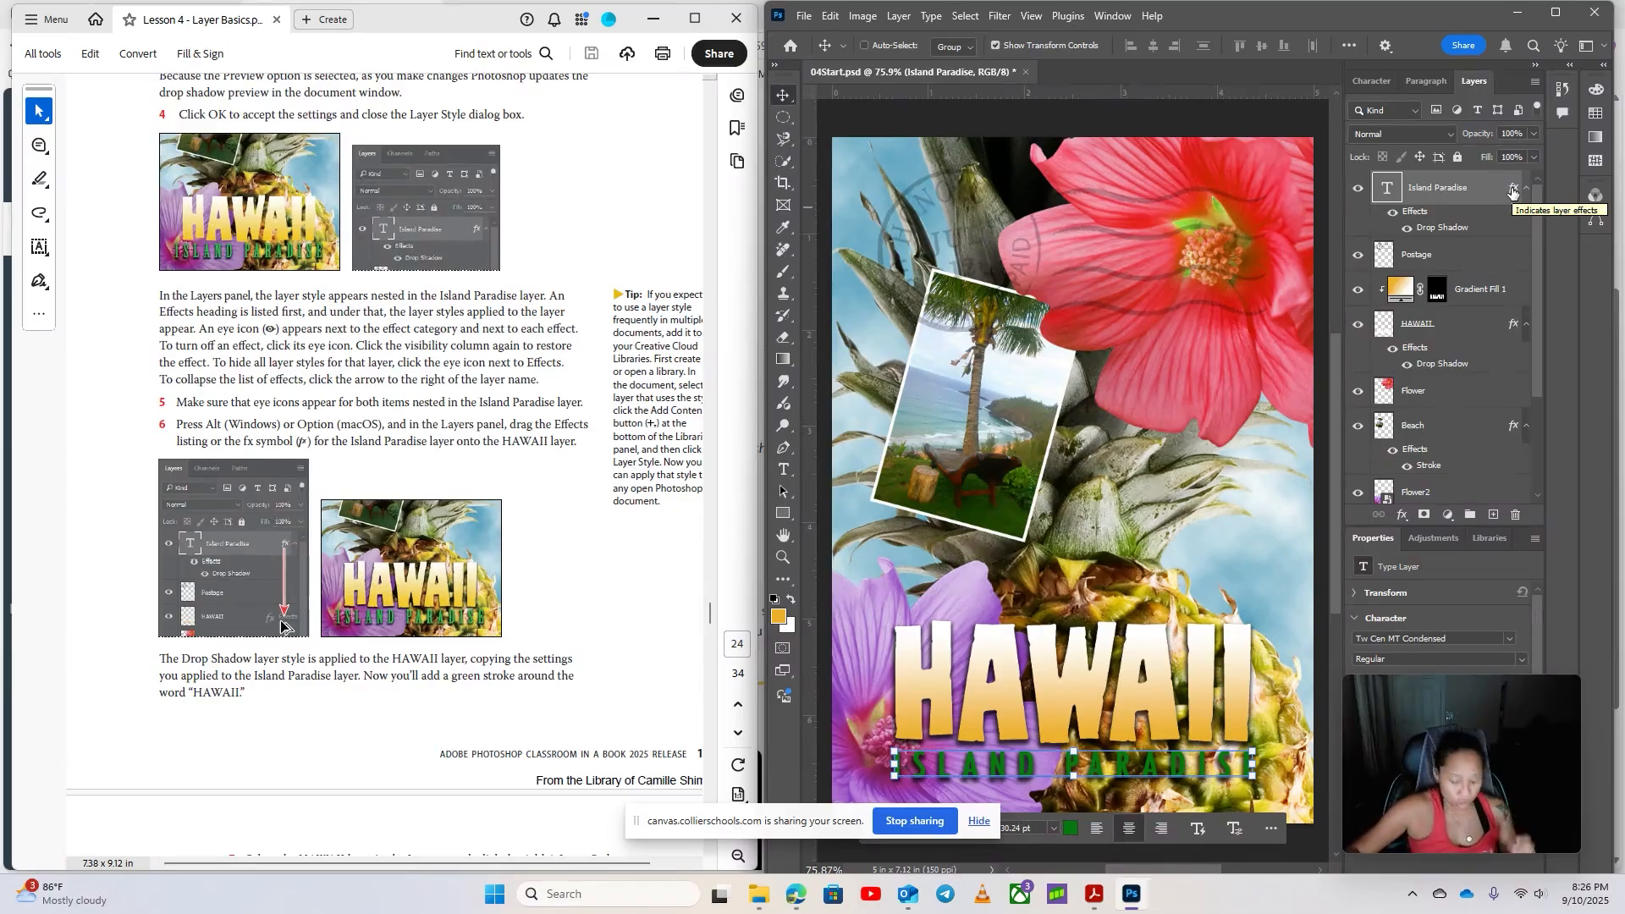
key(ctrl+z)
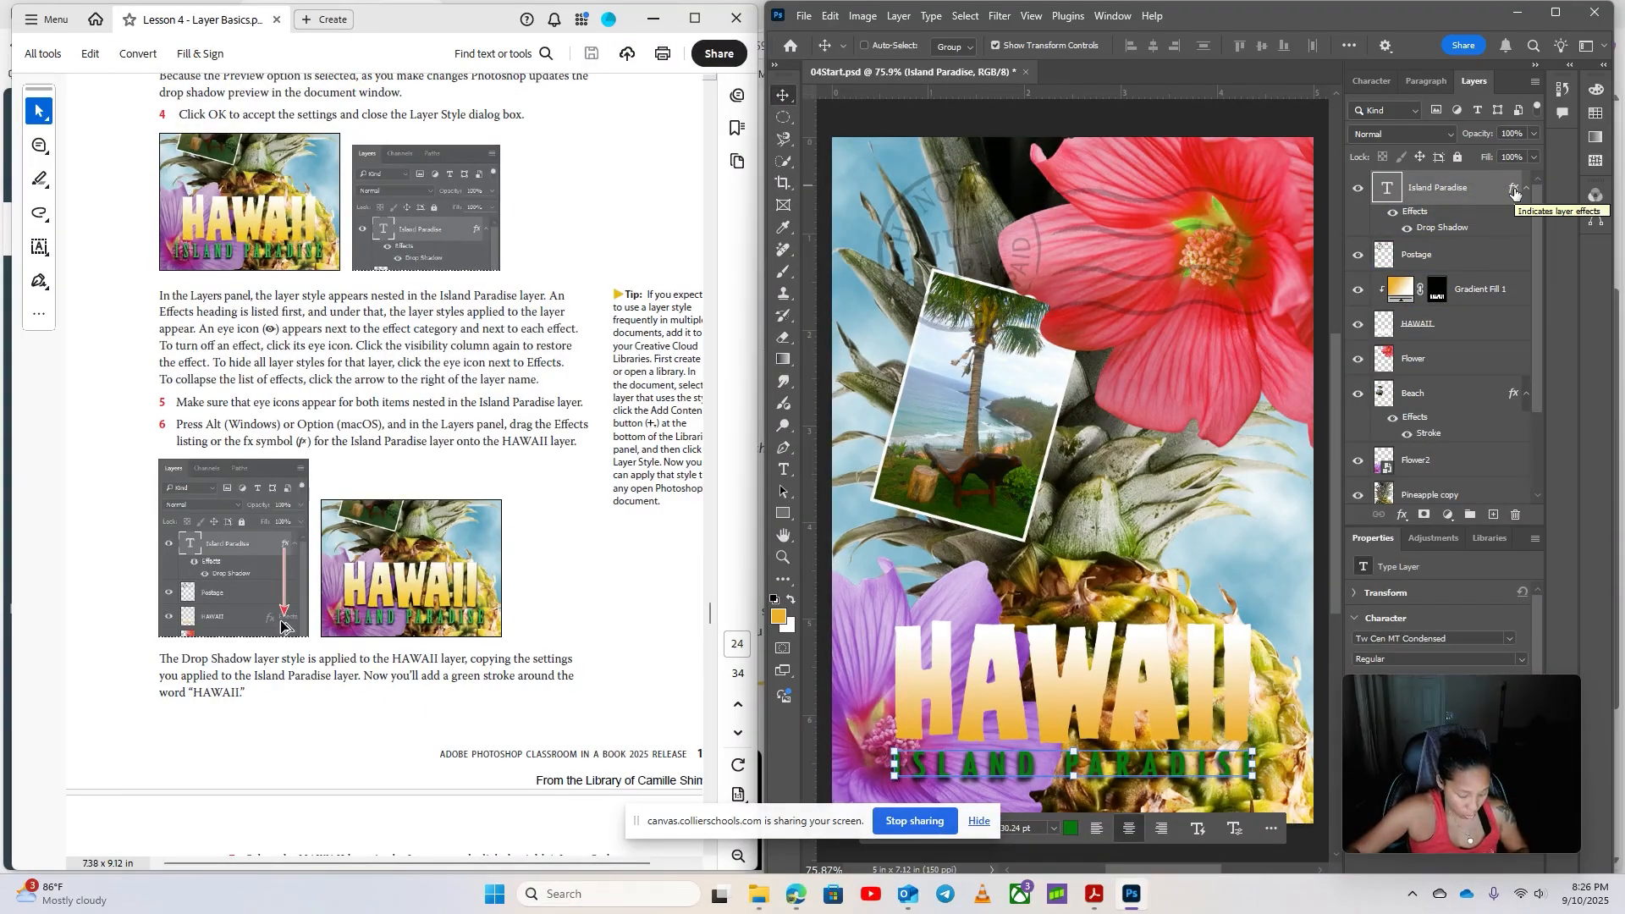
Copy the Drop Shadow effect from the Island Paradise layer onto the HAWAII layer and continue to the lesson's stroke instructions
drag(1514, 193, 1421, 332)
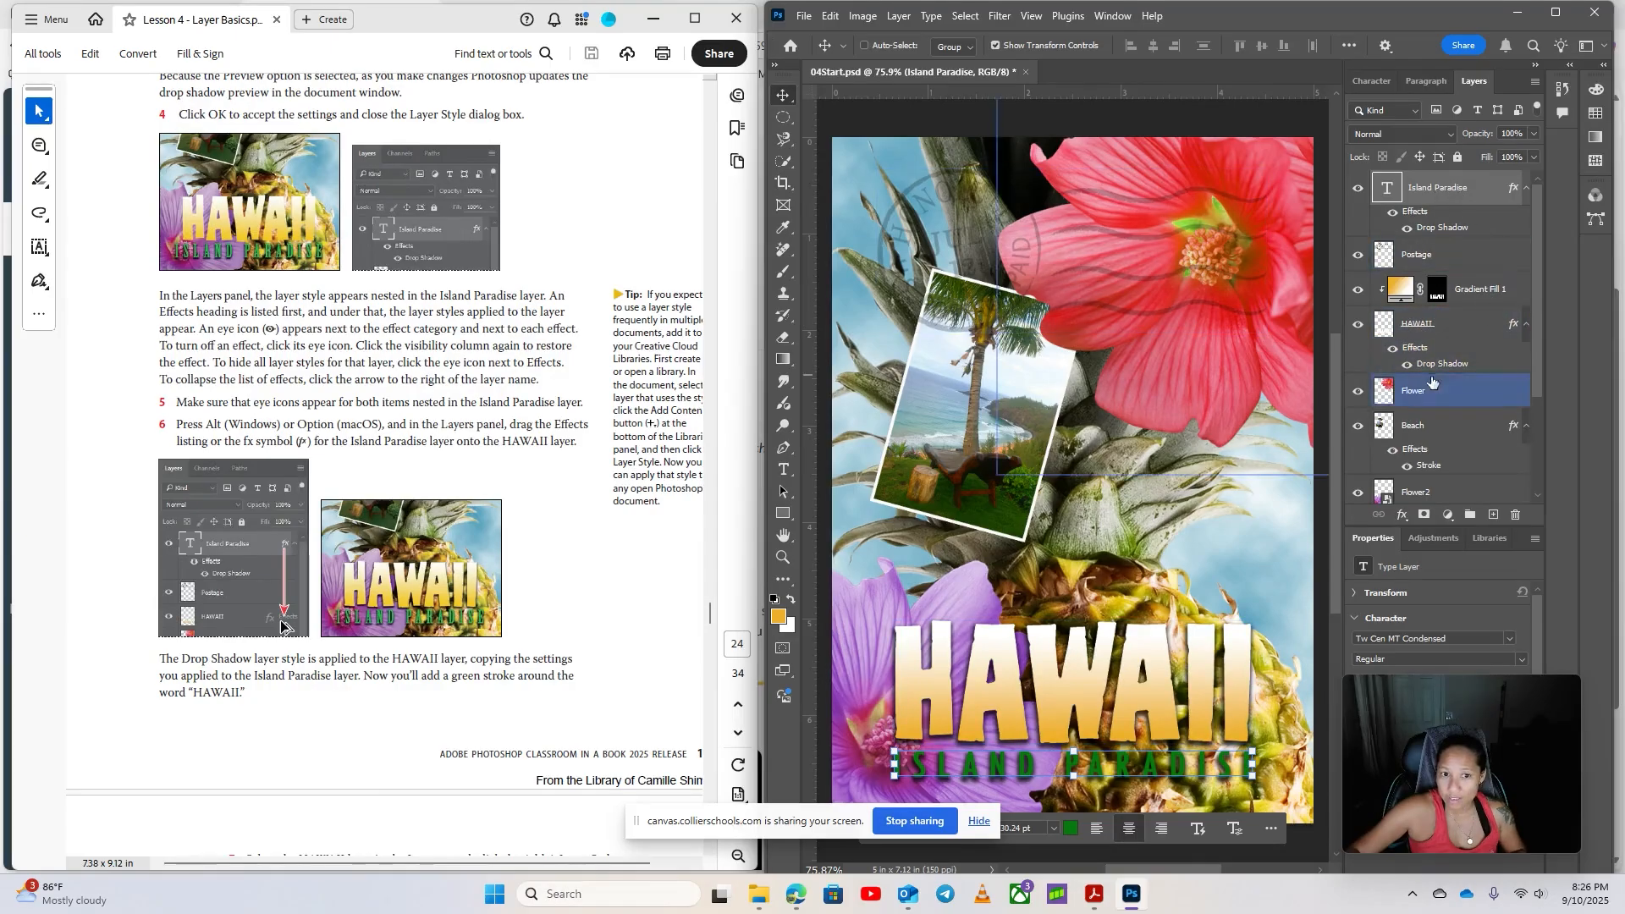
scroll(515, 581, down, 10)
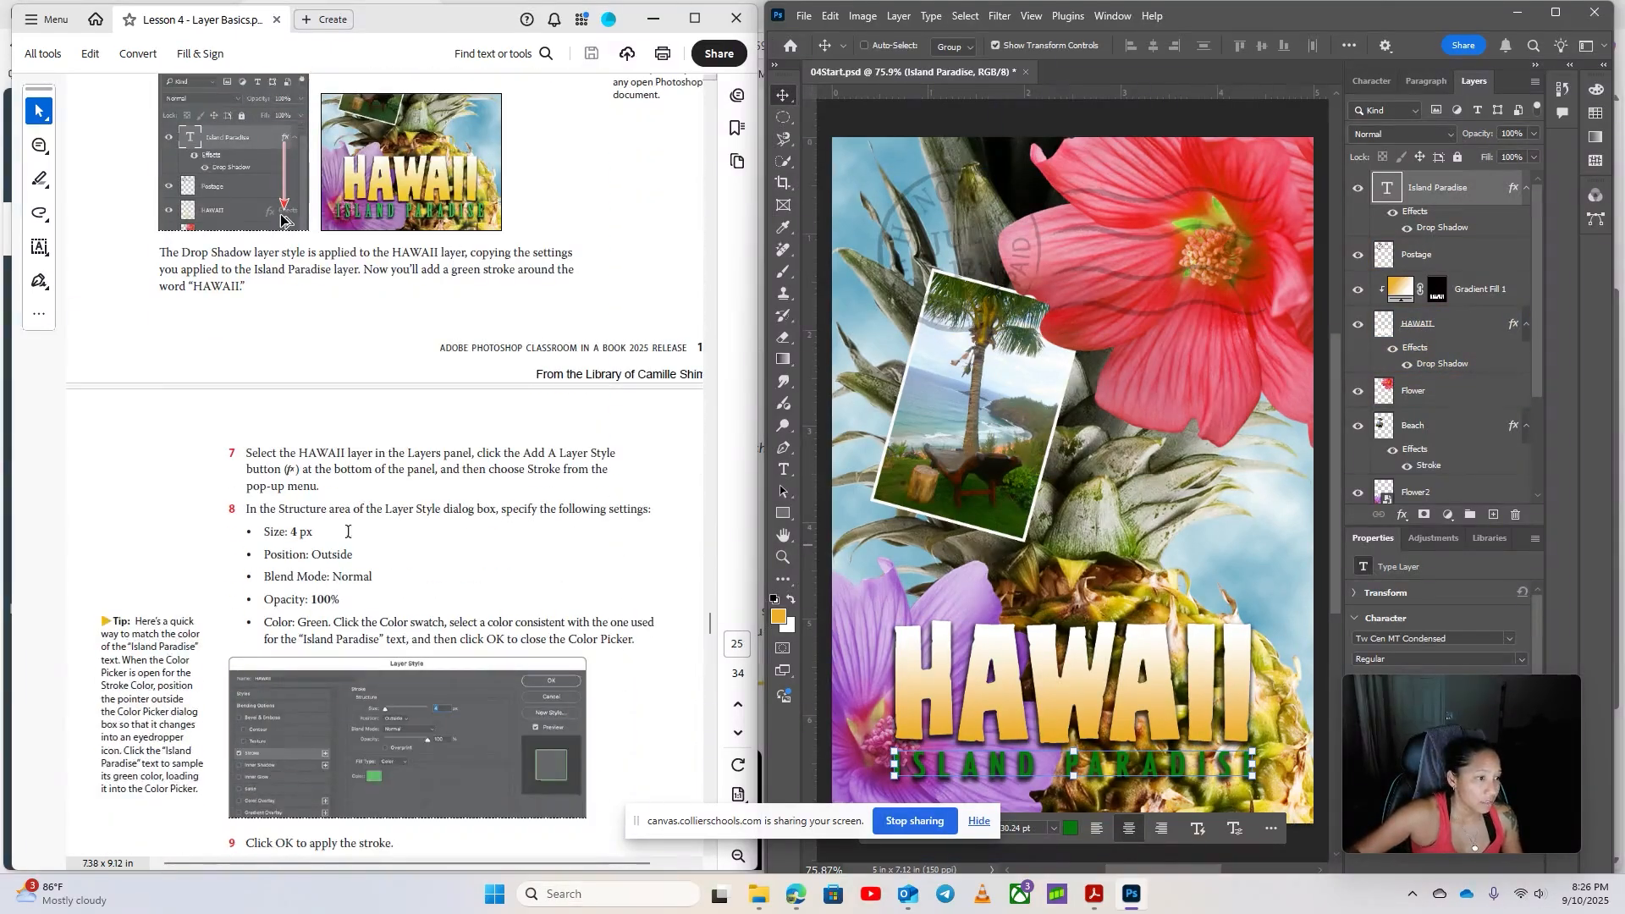
scroll(347, 530, down, 3)
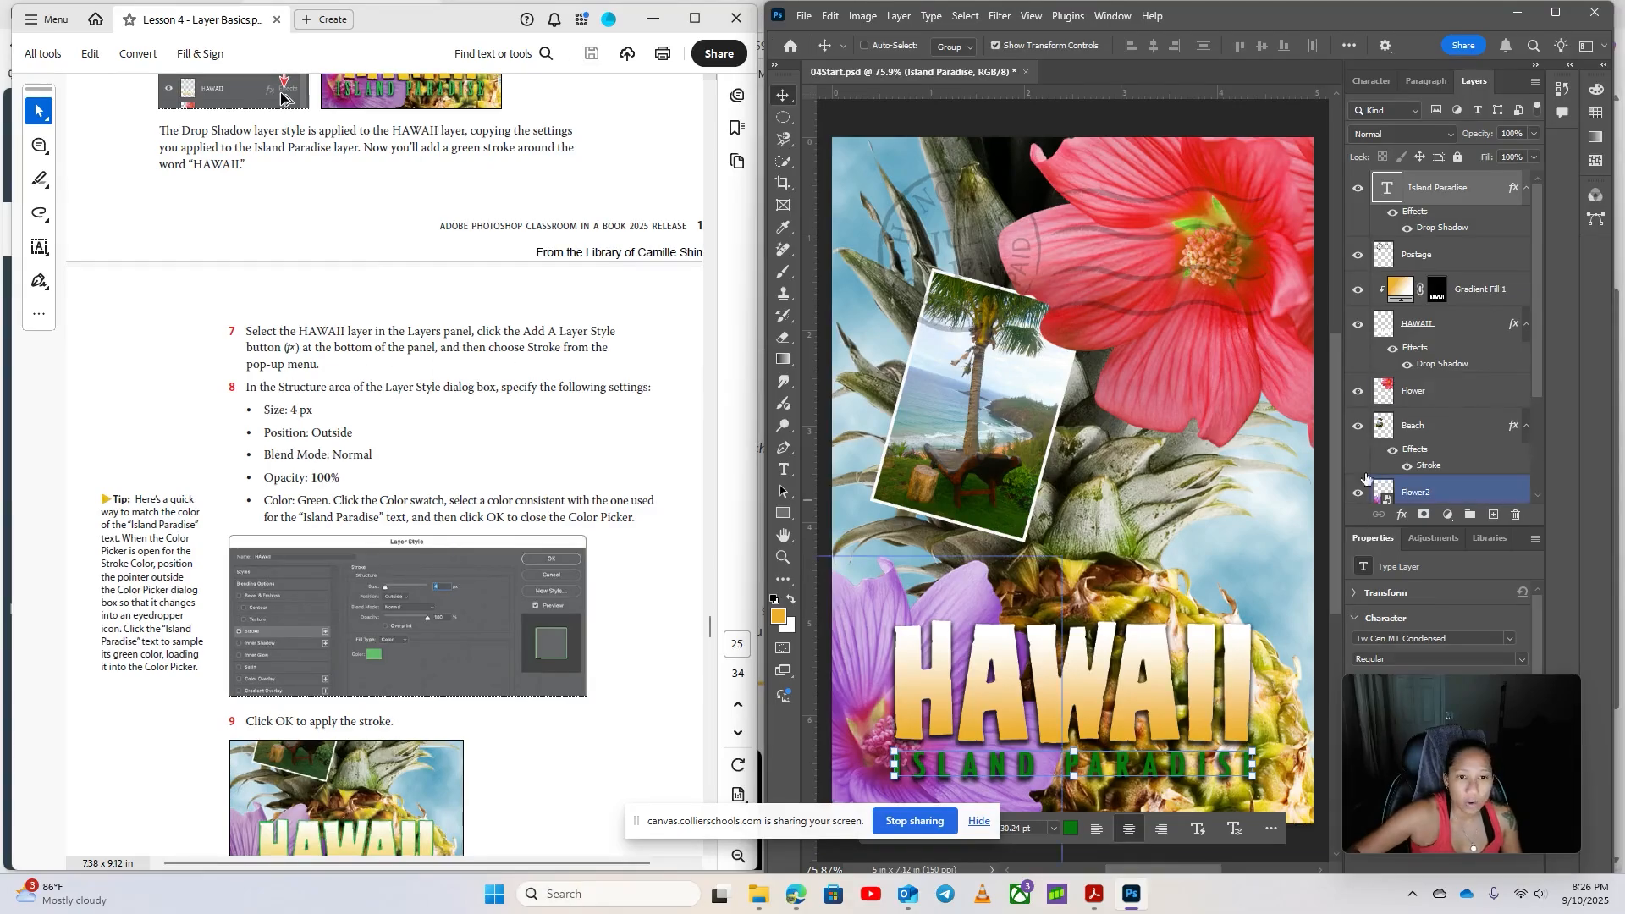
Add a Stroke layer style to the HAWAII layer with a size of 4 px and the position set to Outside
click(1444, 320)
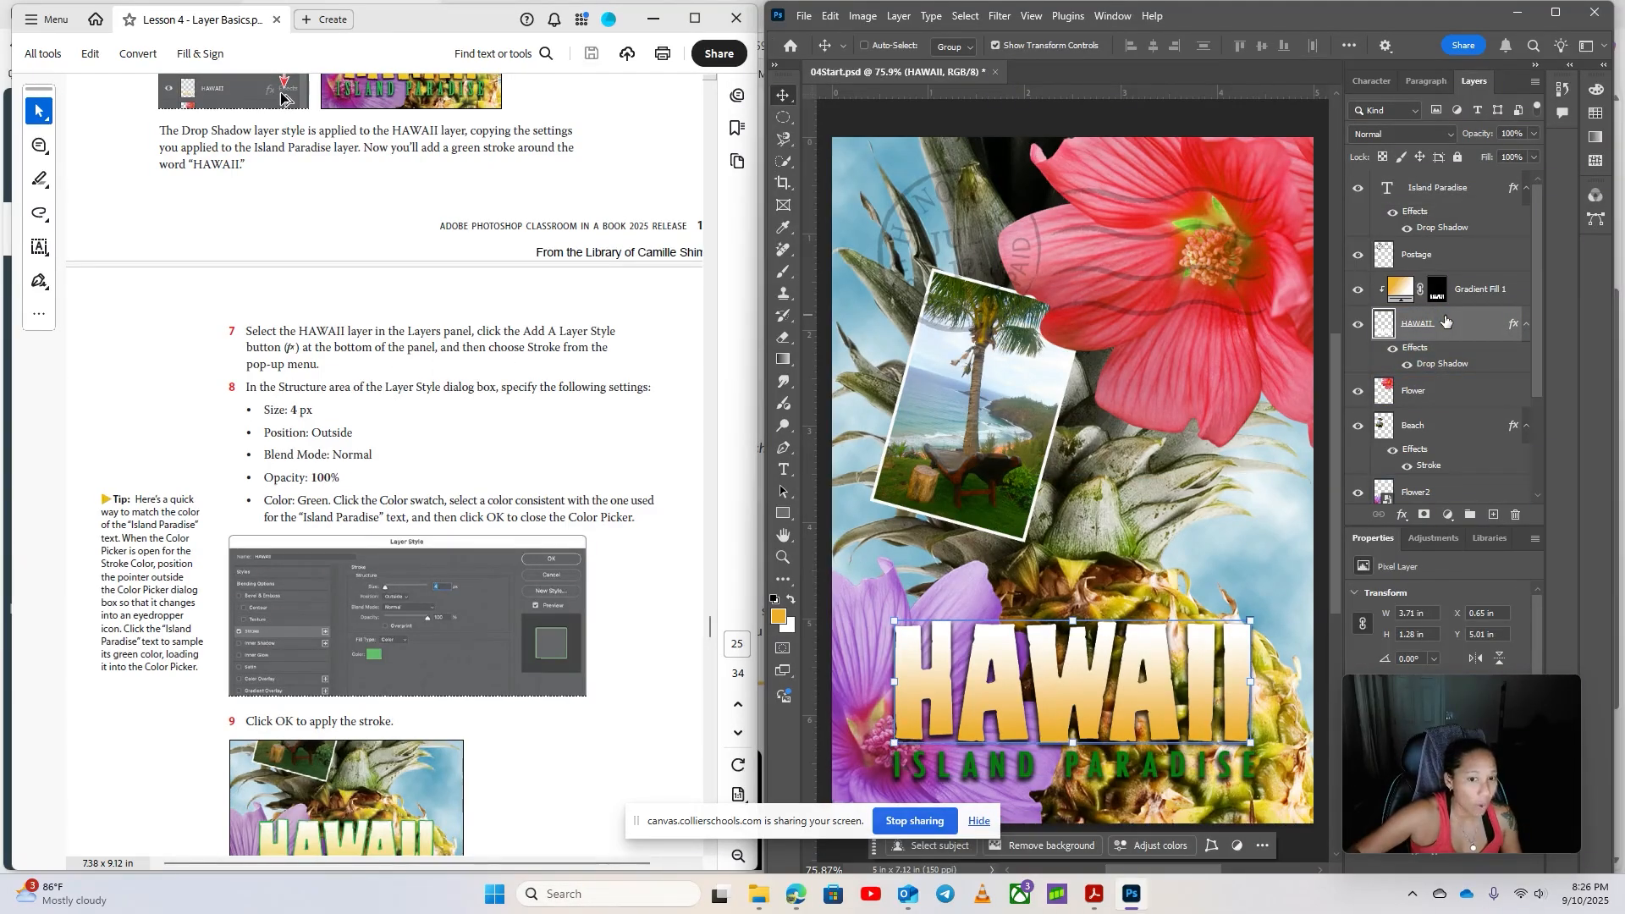
double_click(1511, 332)
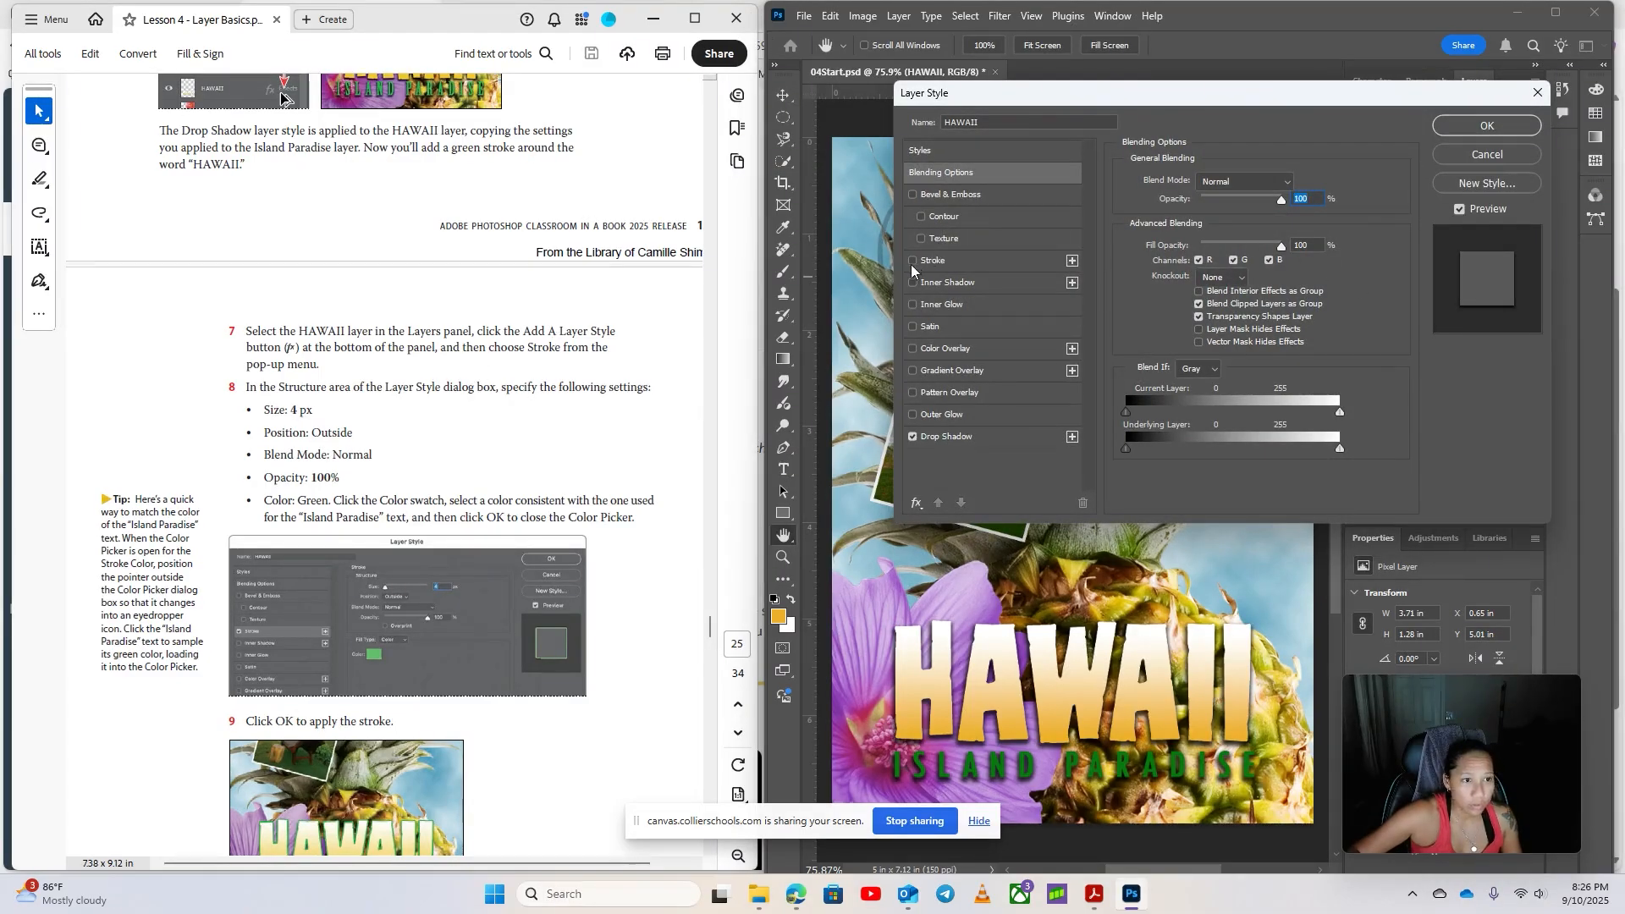
click(936, 262)
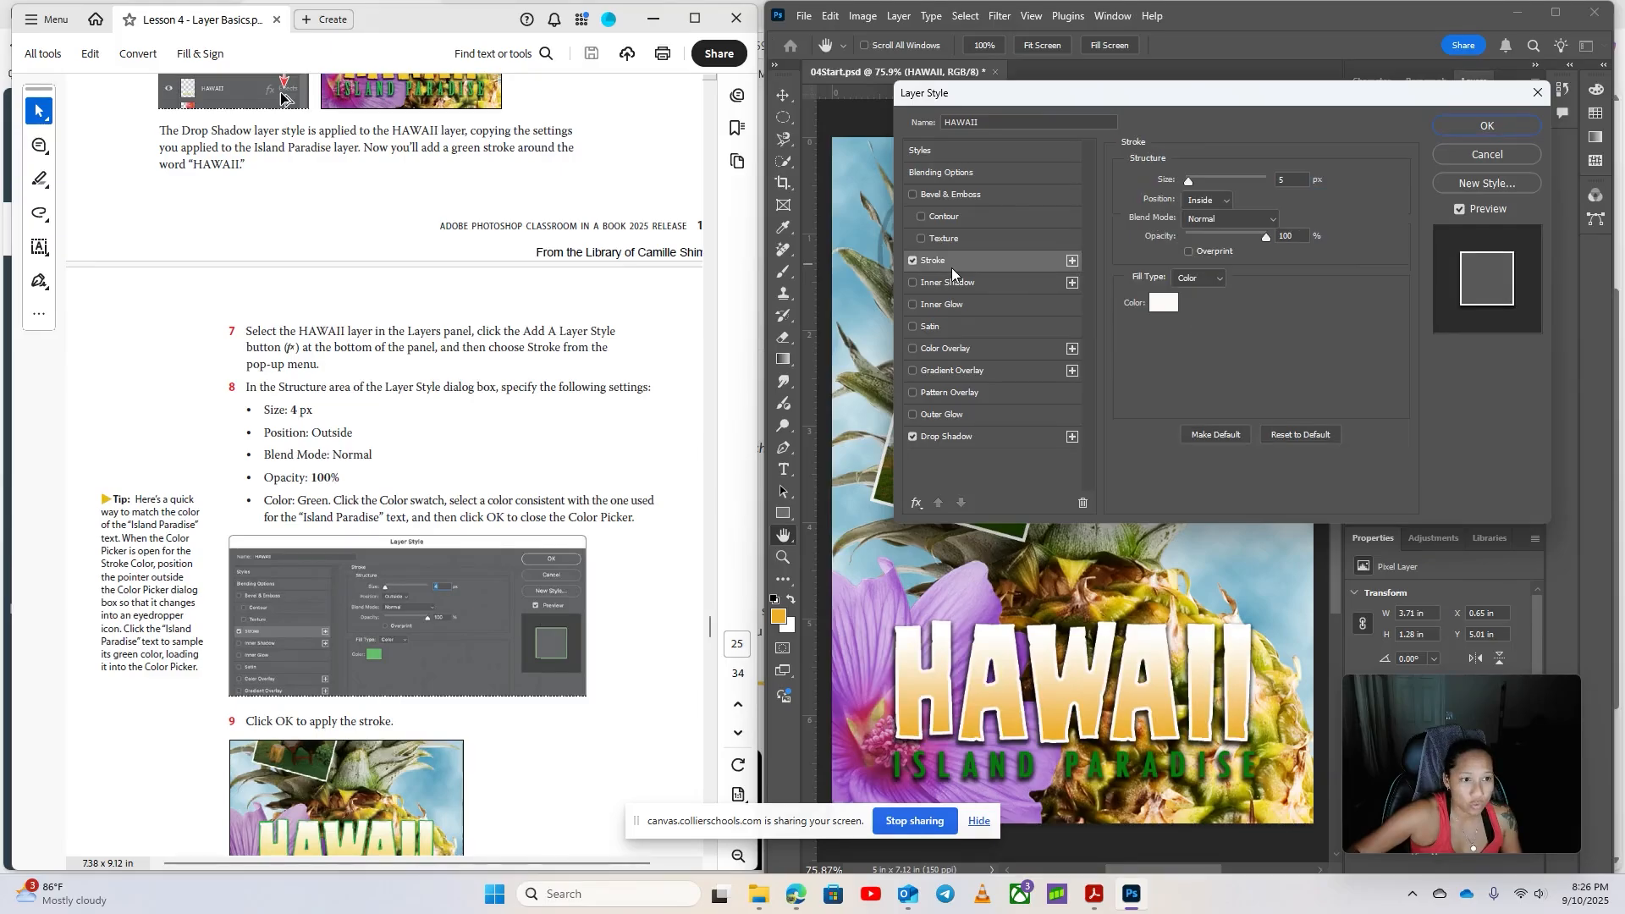
click(1272, 181)
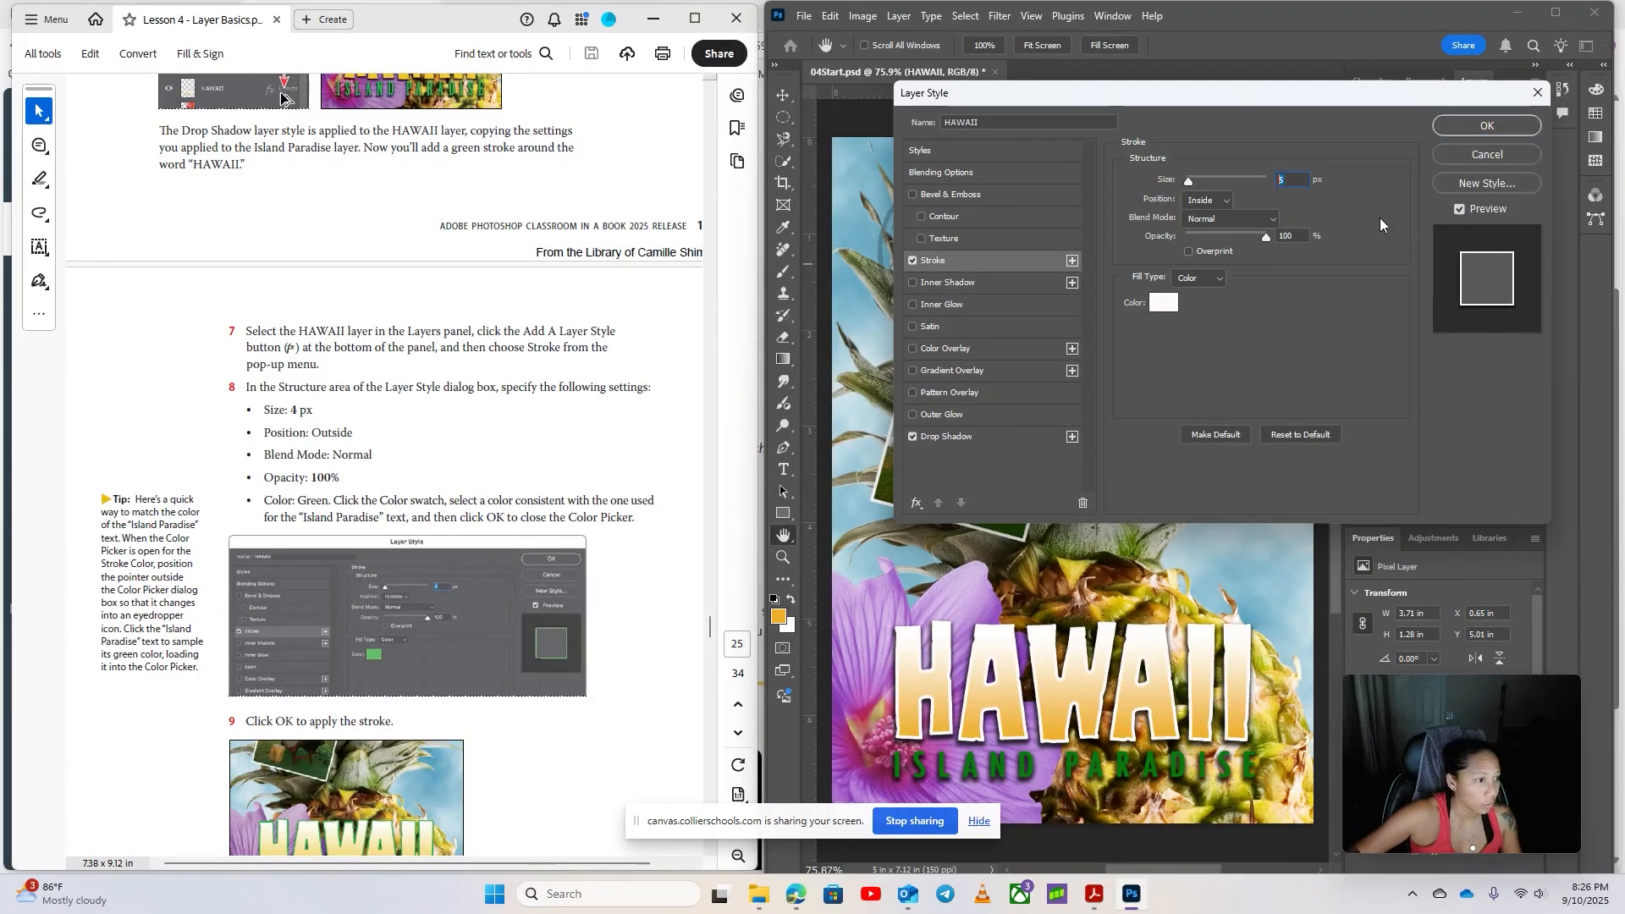
text(4)
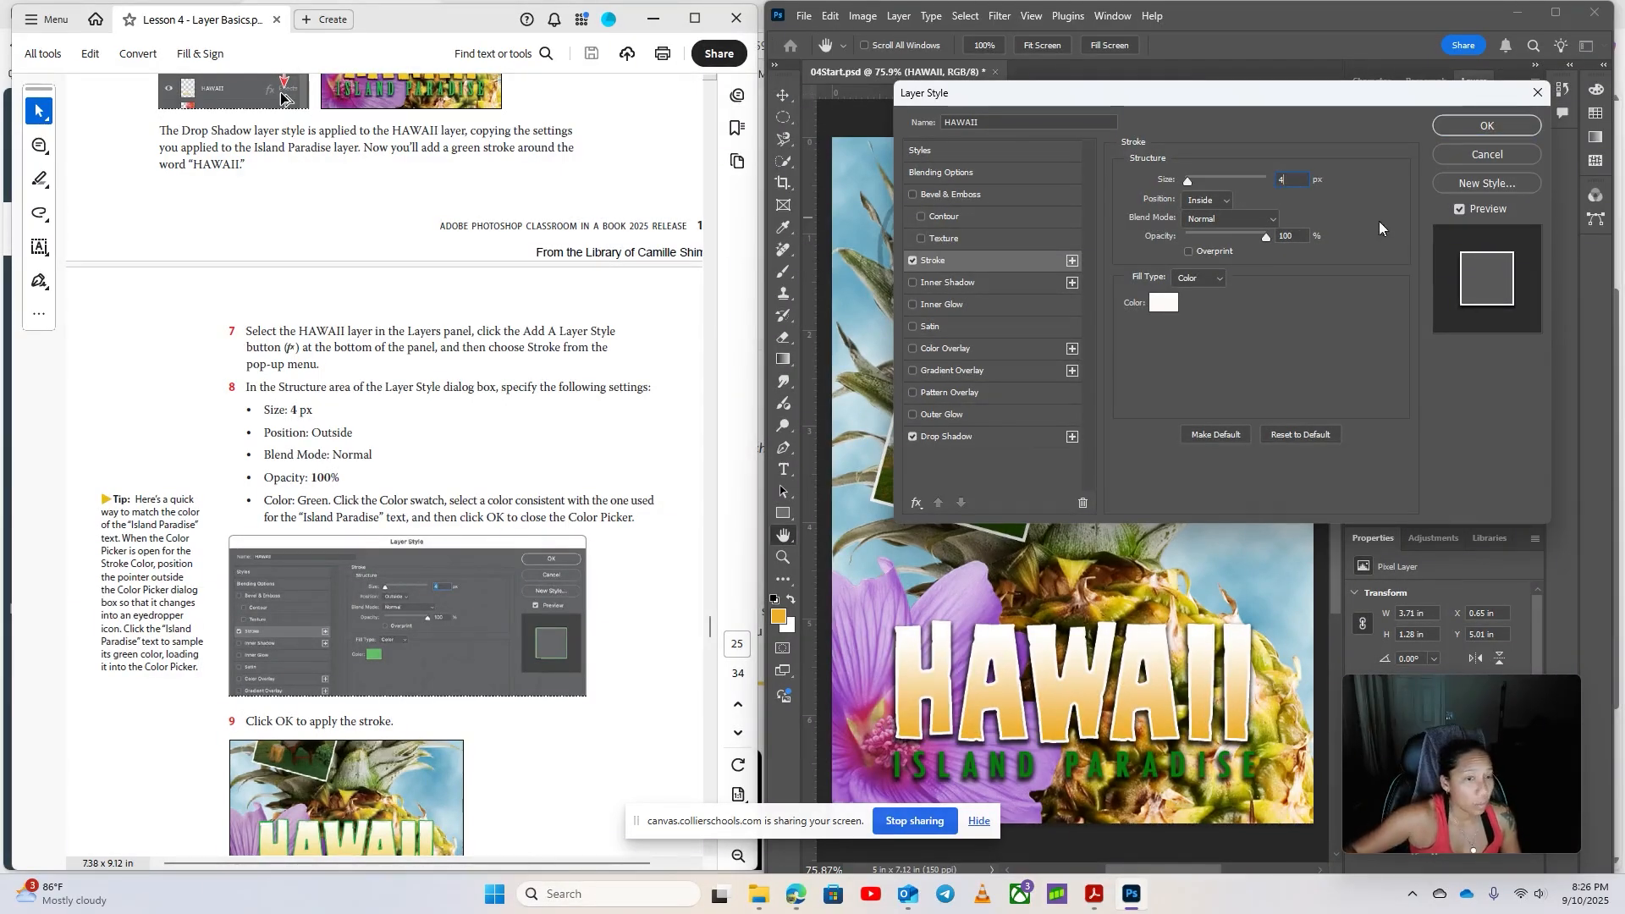
click(1208, 200)
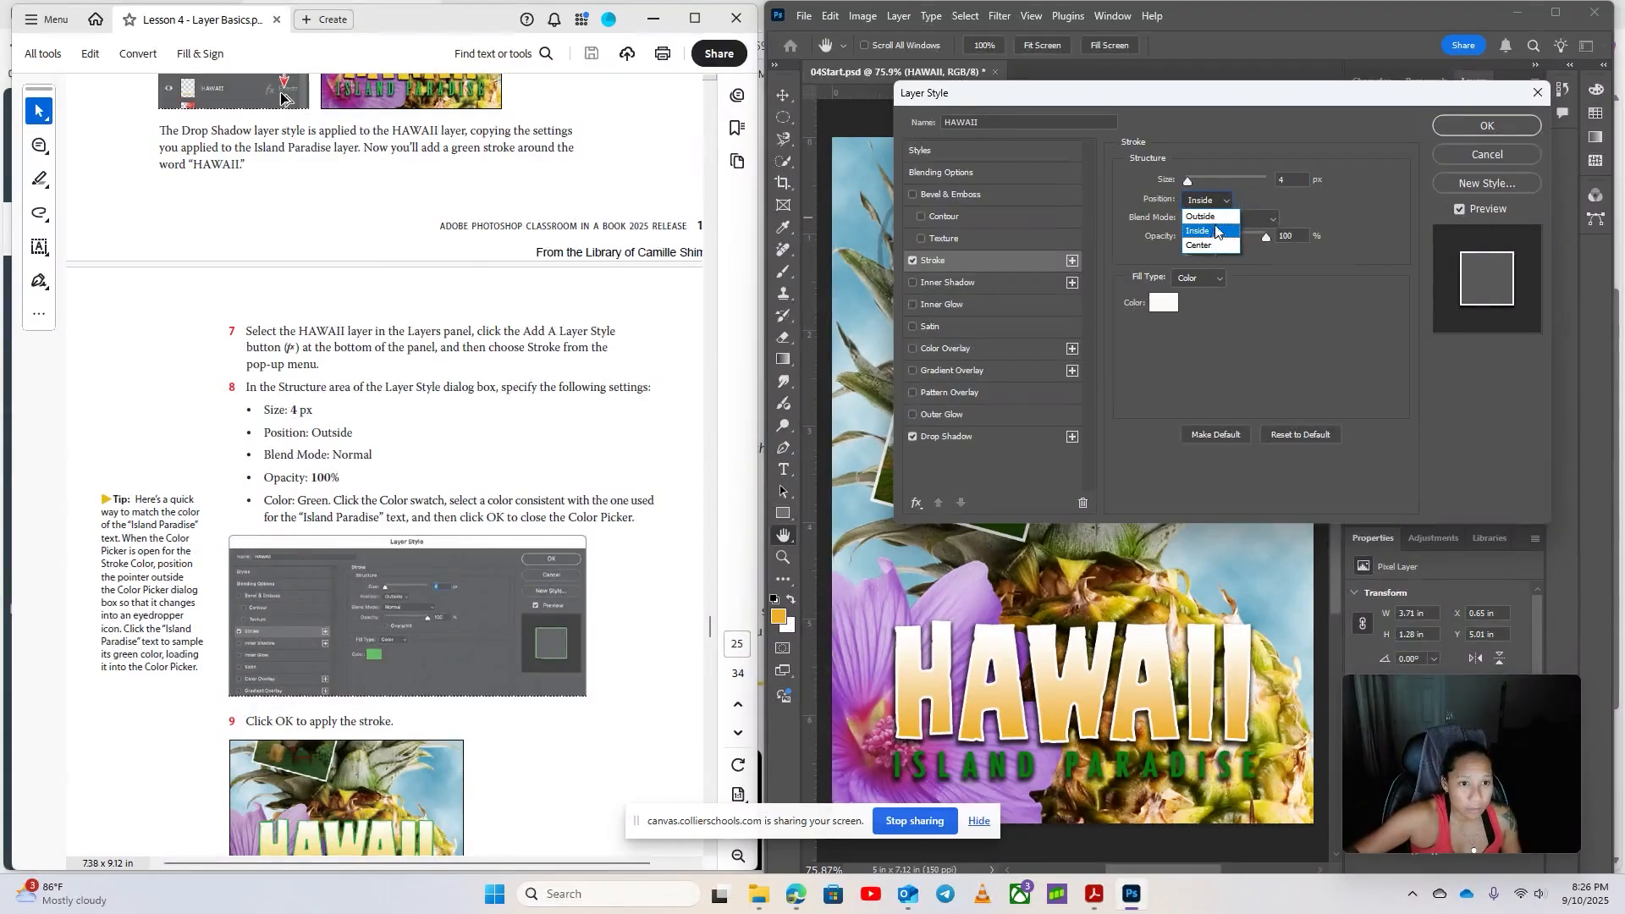
click(1215, 217)
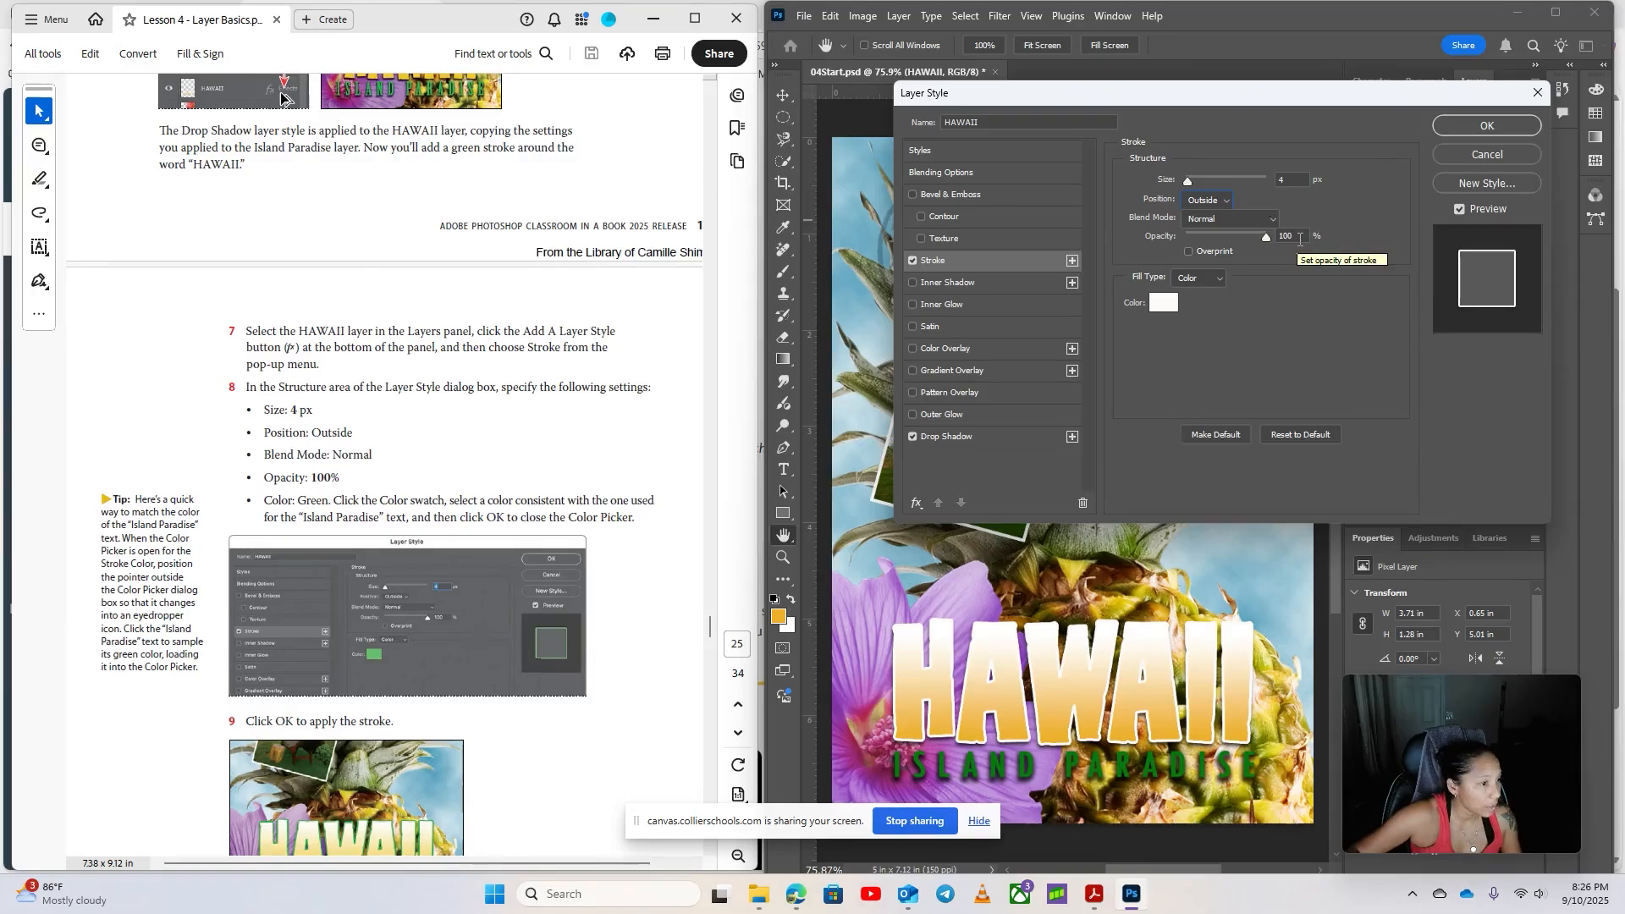
Set the HAWAII stroke color to the green 0a7d01 and accept the layer style
click(1163, 303)
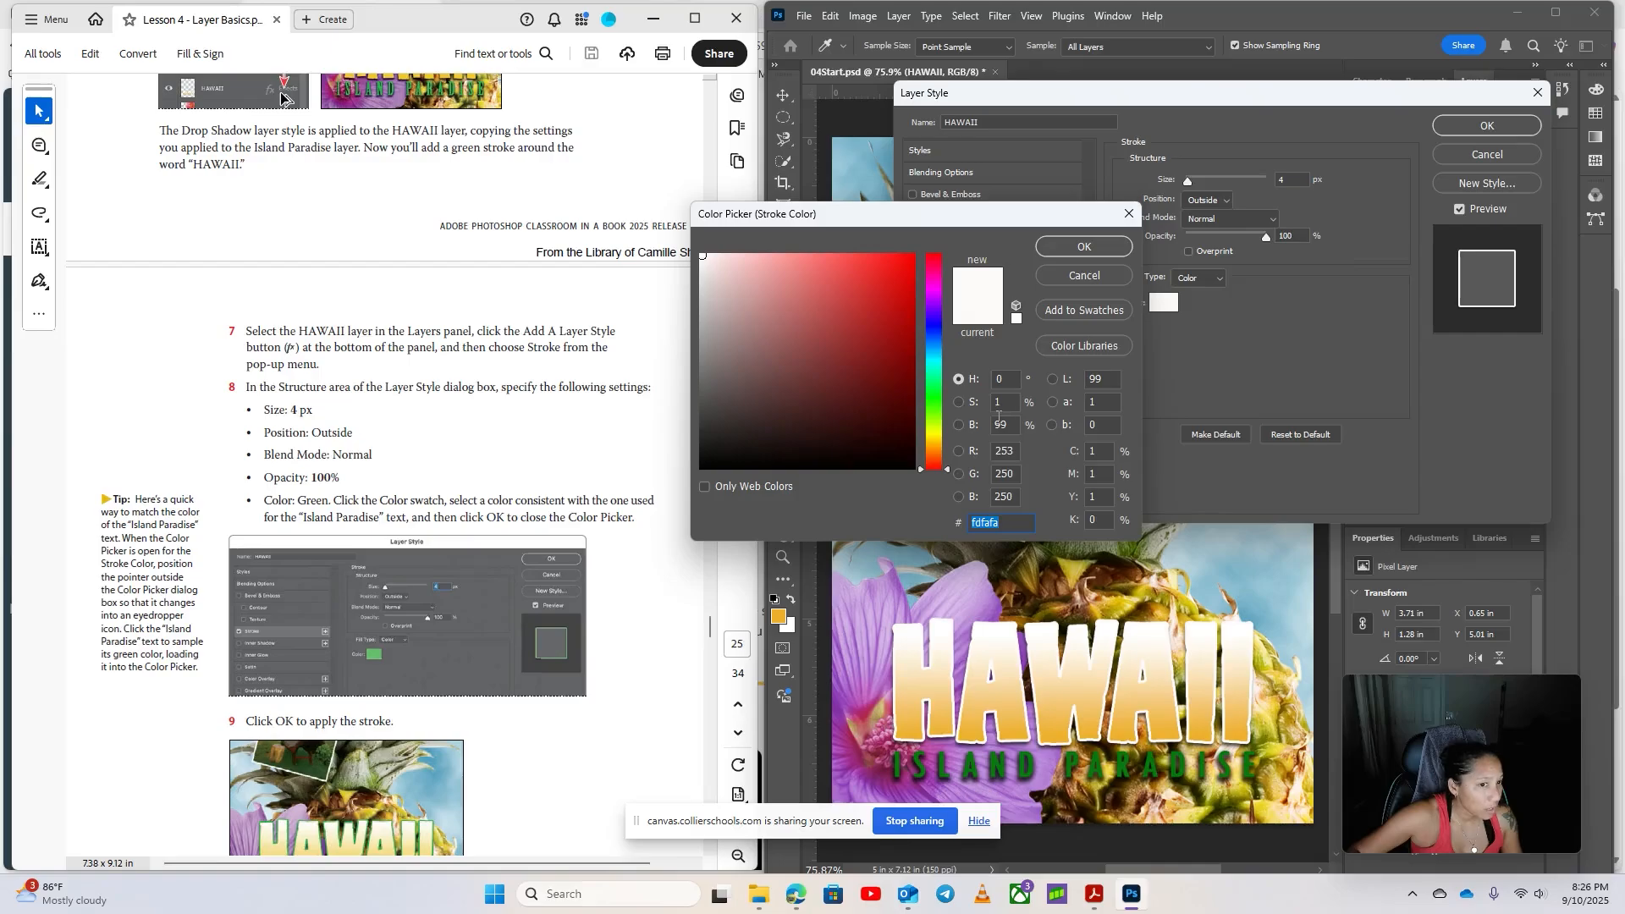
click(935, 403)
mouse_move(915, 338)
mouse_down()
mouse_move(902, 287)
mouse_move(912, 363)
mouse_up()
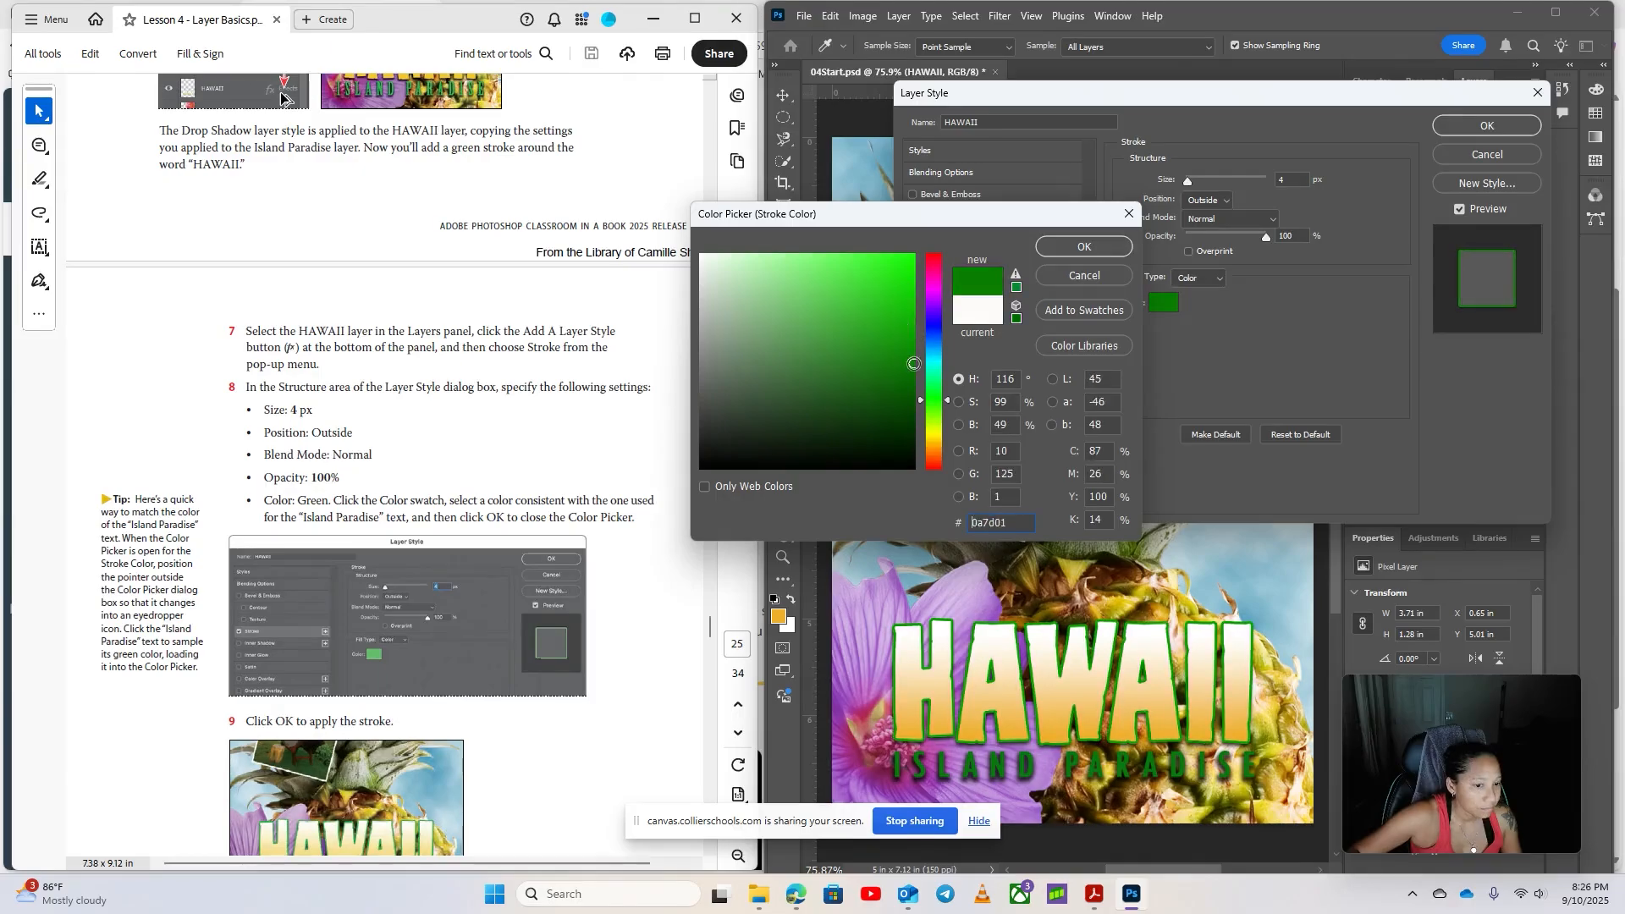
click(1060, 248)
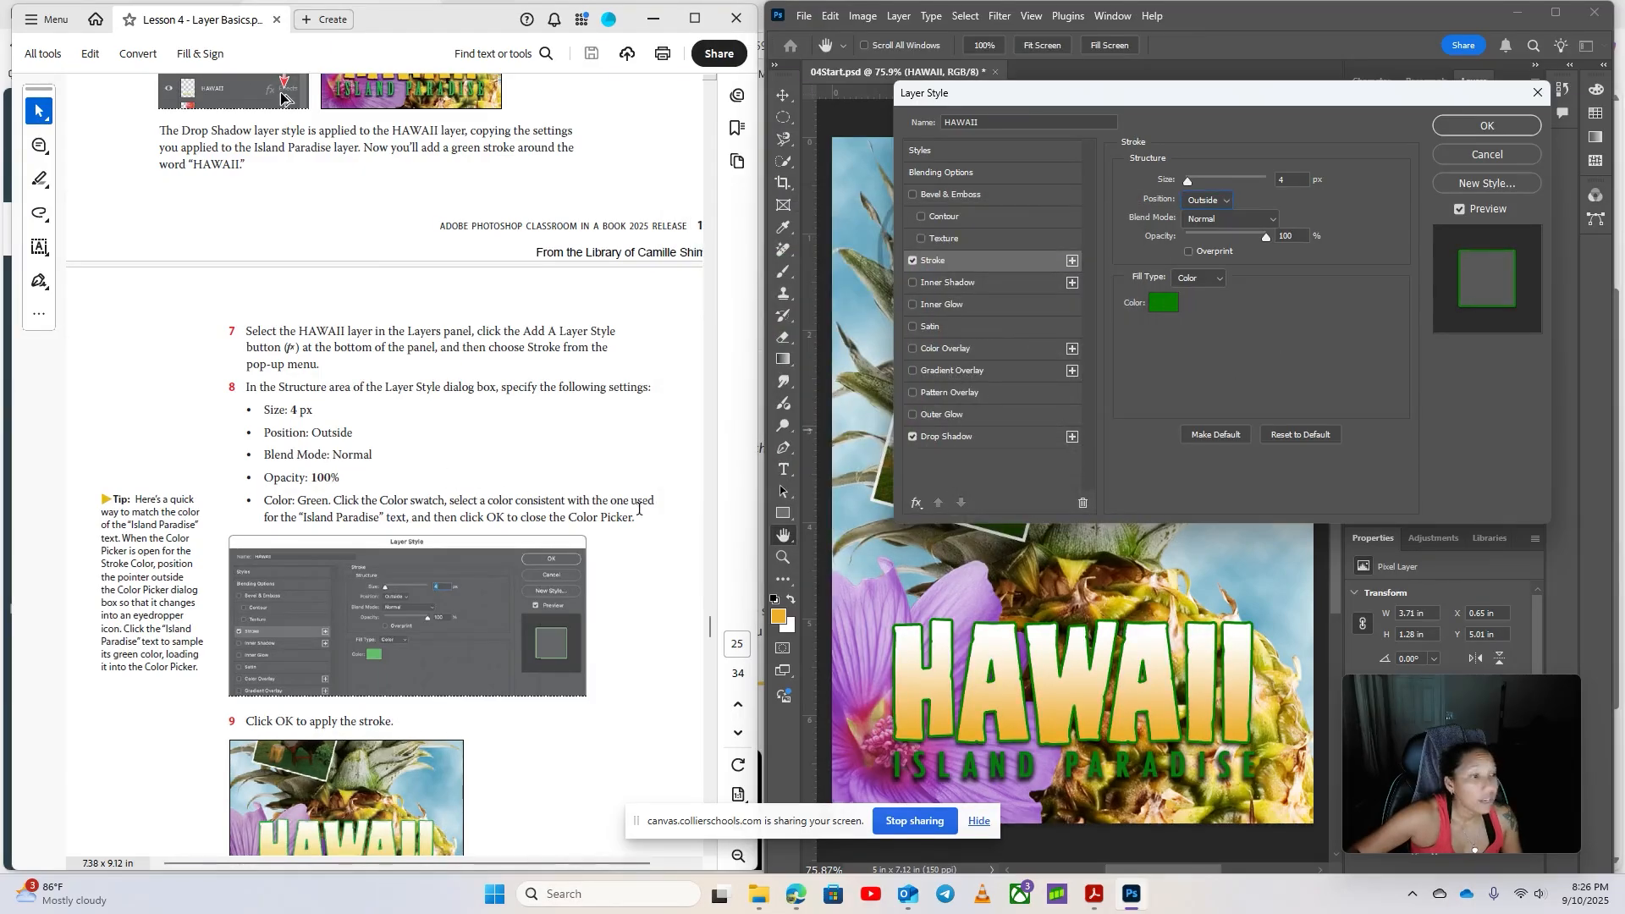
click(1487, 125)
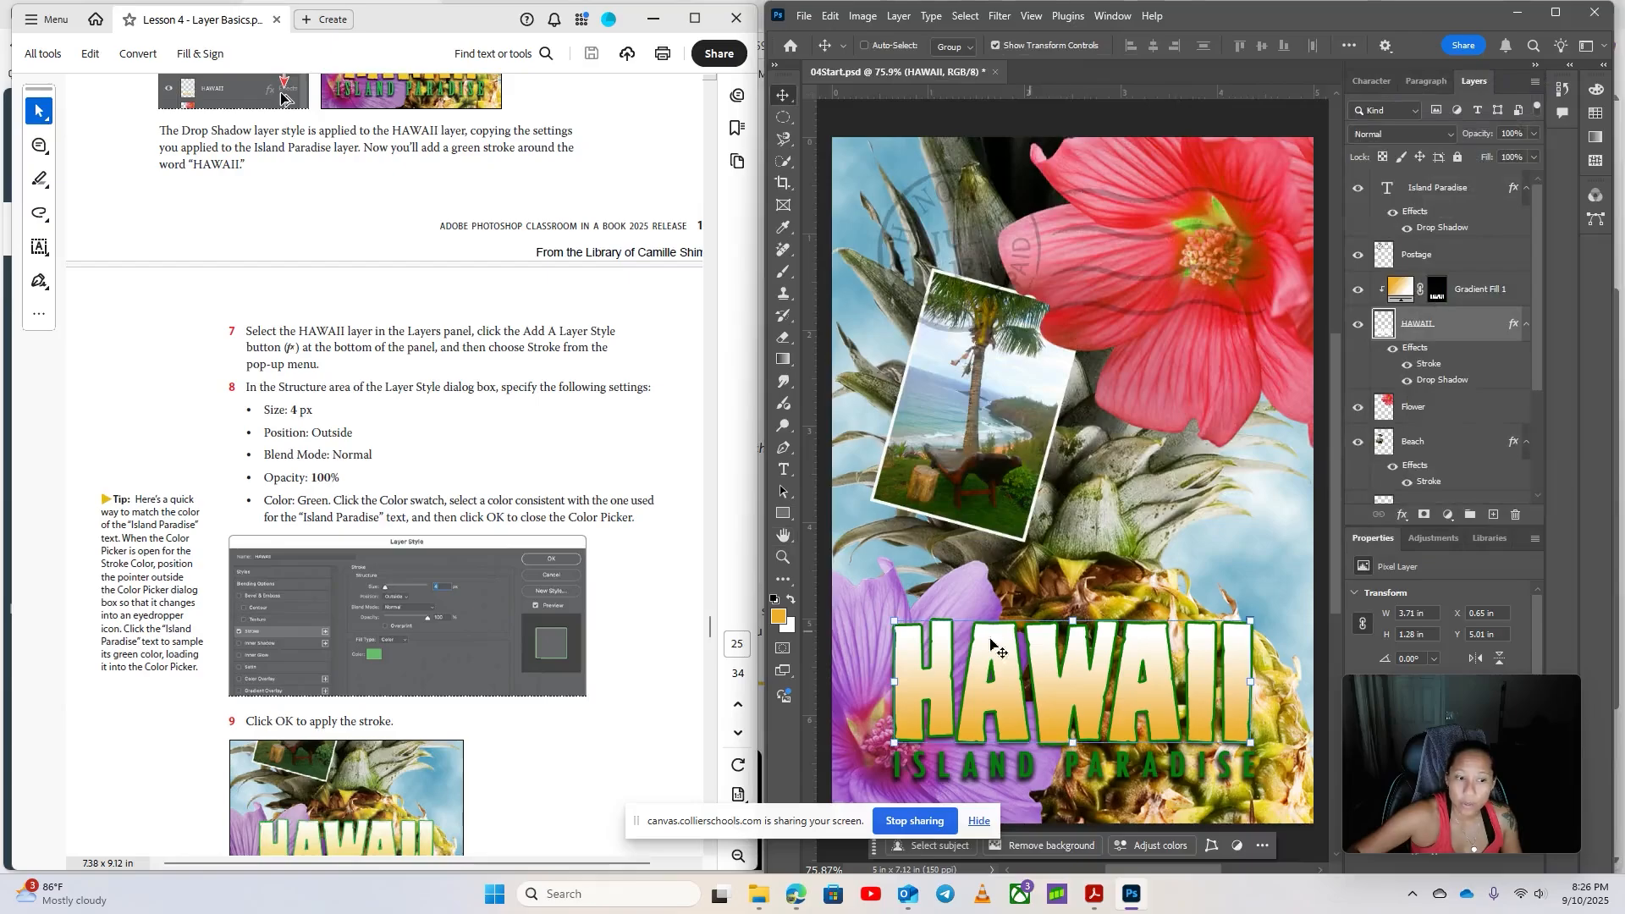
Compare the stroked HAWAII title with the lesson's example and read the drop shadow instructions for the Flower layer
scroll(1091, 652, down, 1)
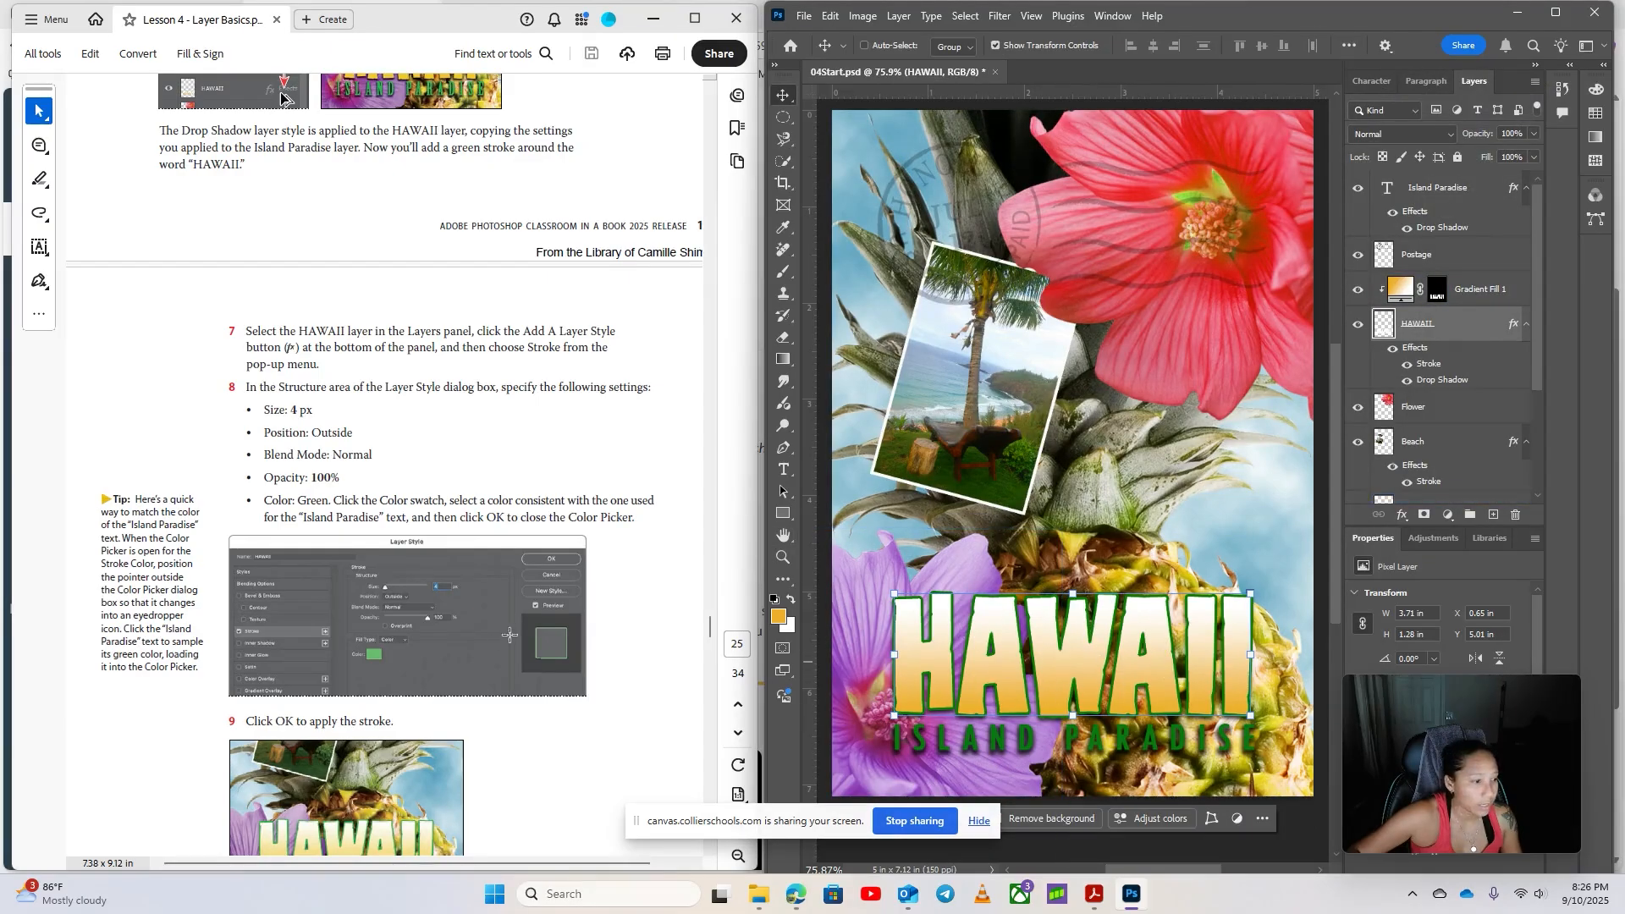
scroll(621, 601, down, 3)
scroll(621, 601, down, 4)
scroll(622, 601, down, 9)
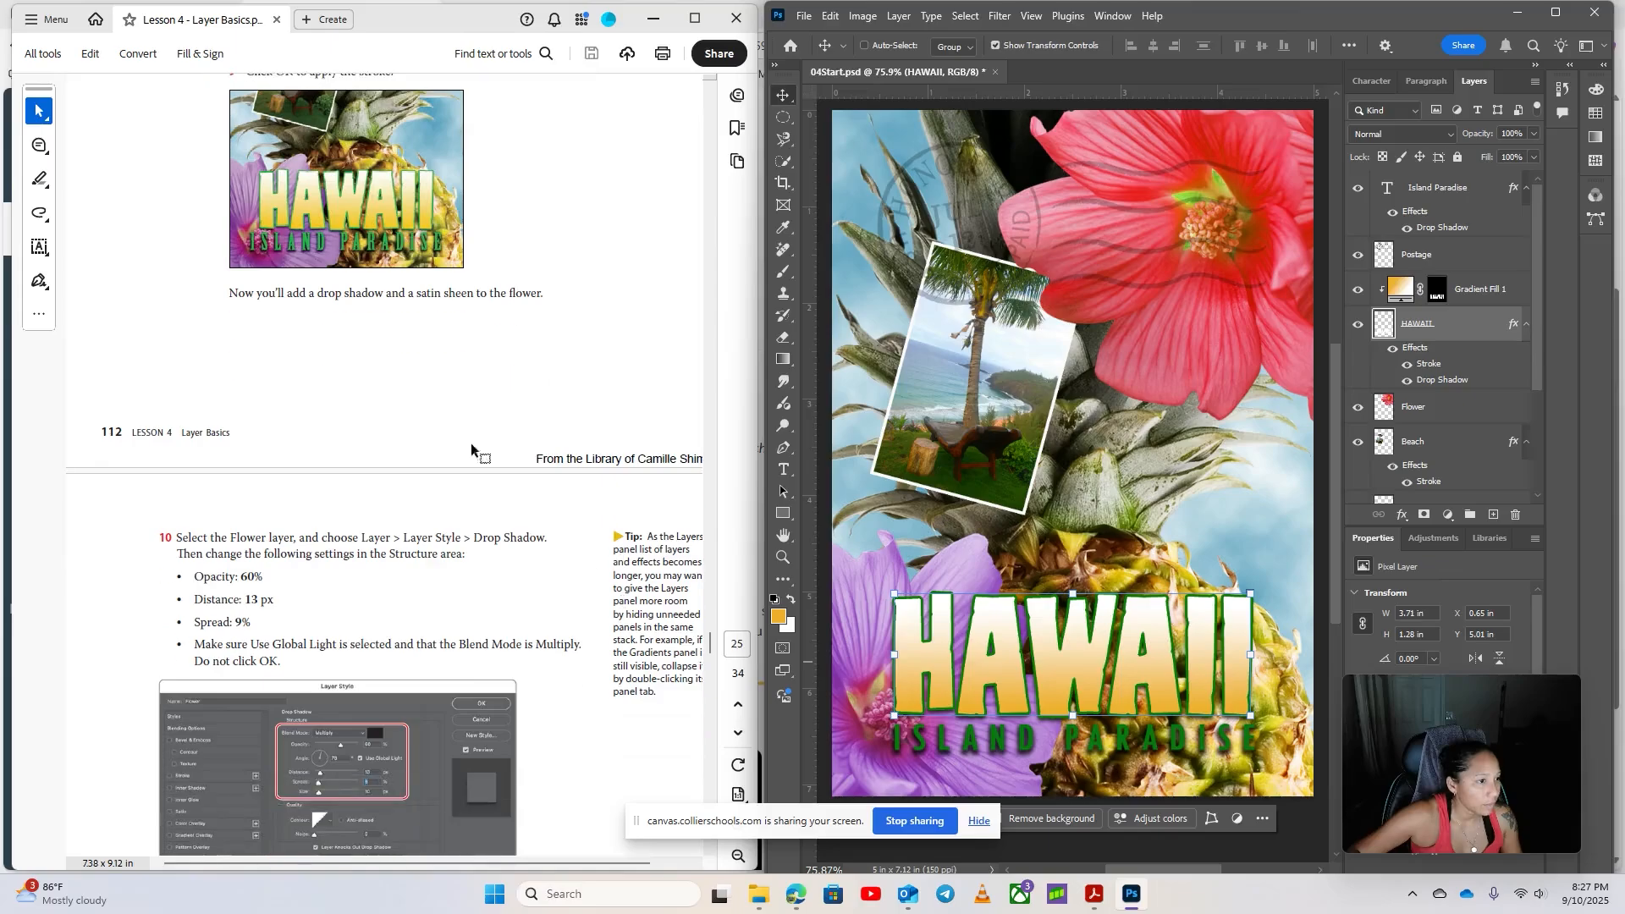
scroll(467, 461, up, 7)
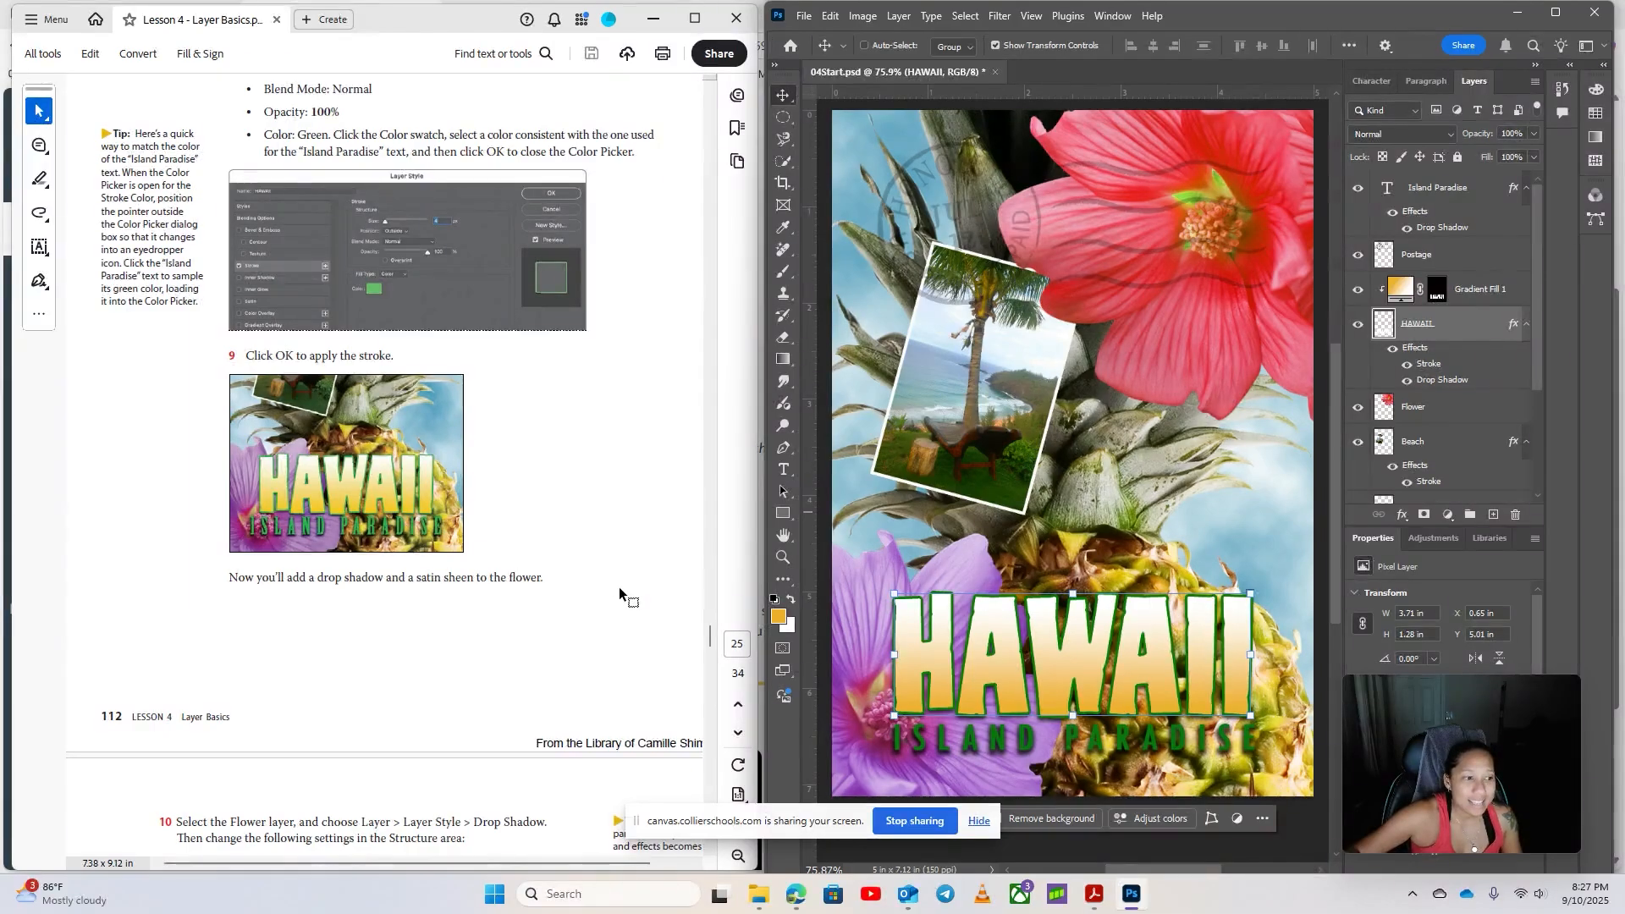
scroll(578, 717, down, 6)
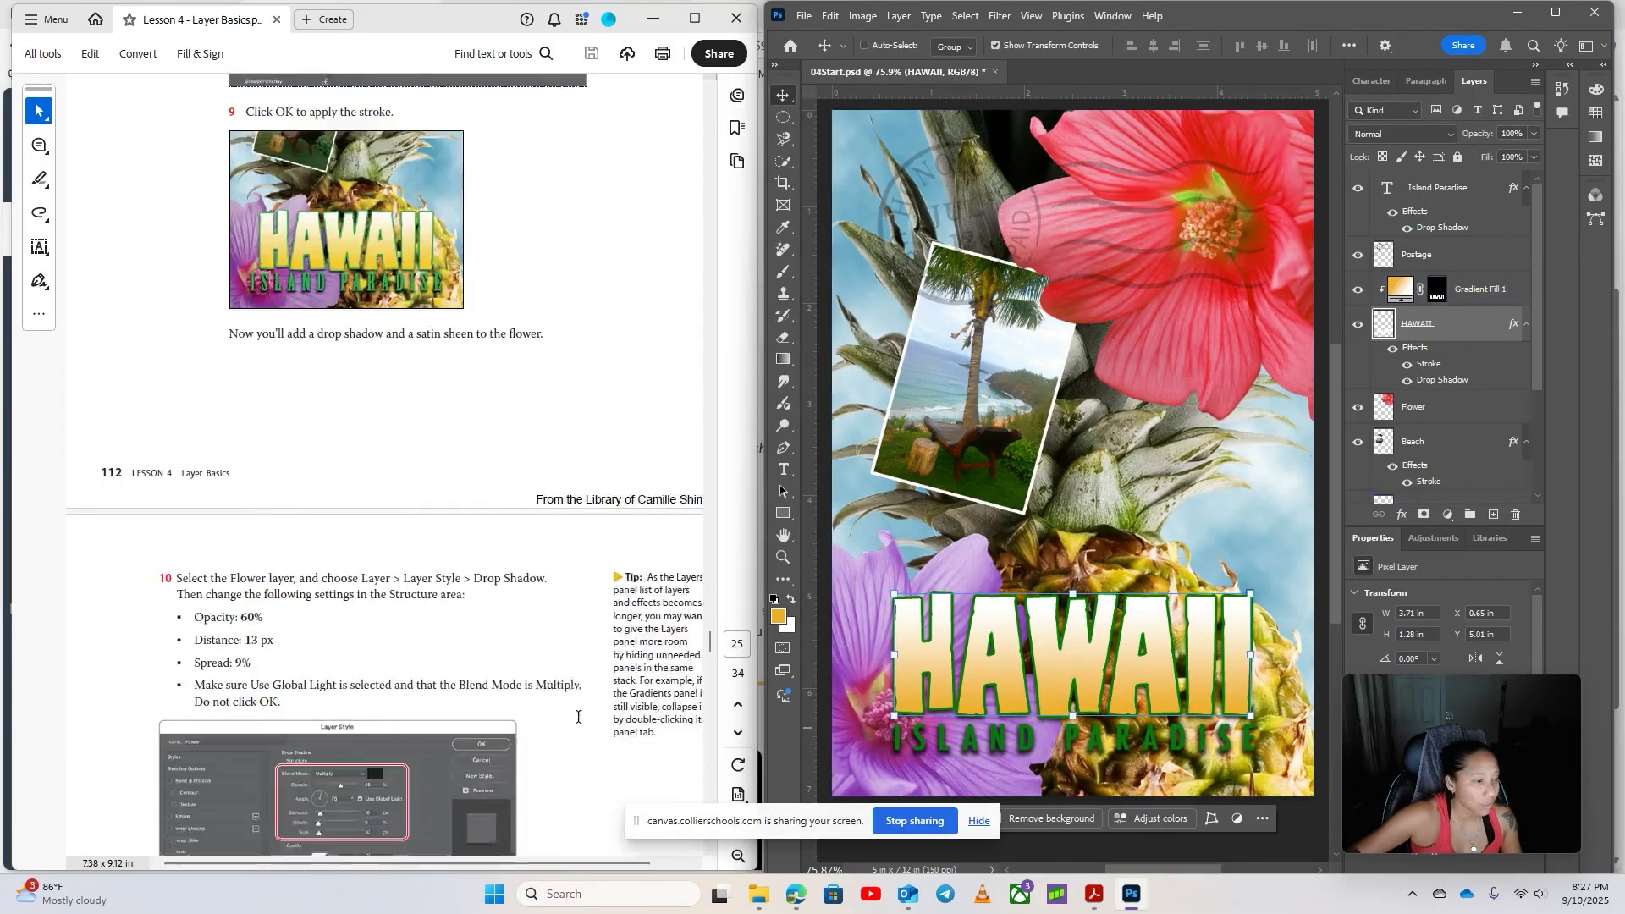
scroll(578, 711, down, 5)
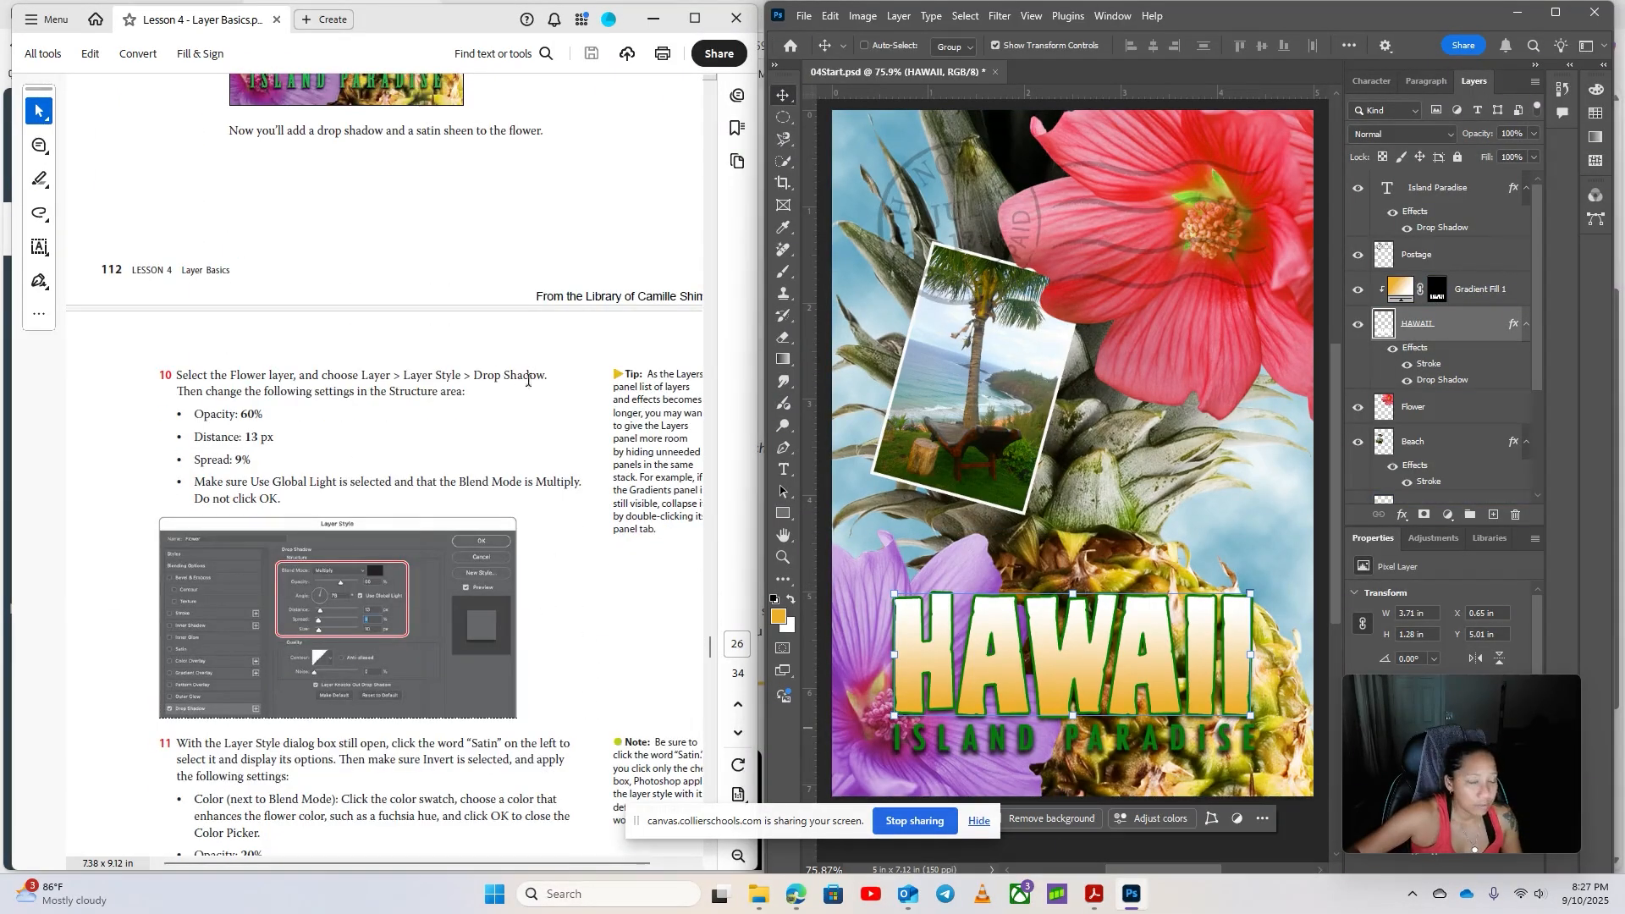
Select the Flower layer and add a Drop Shadow layer style to it
click(1435, 416)
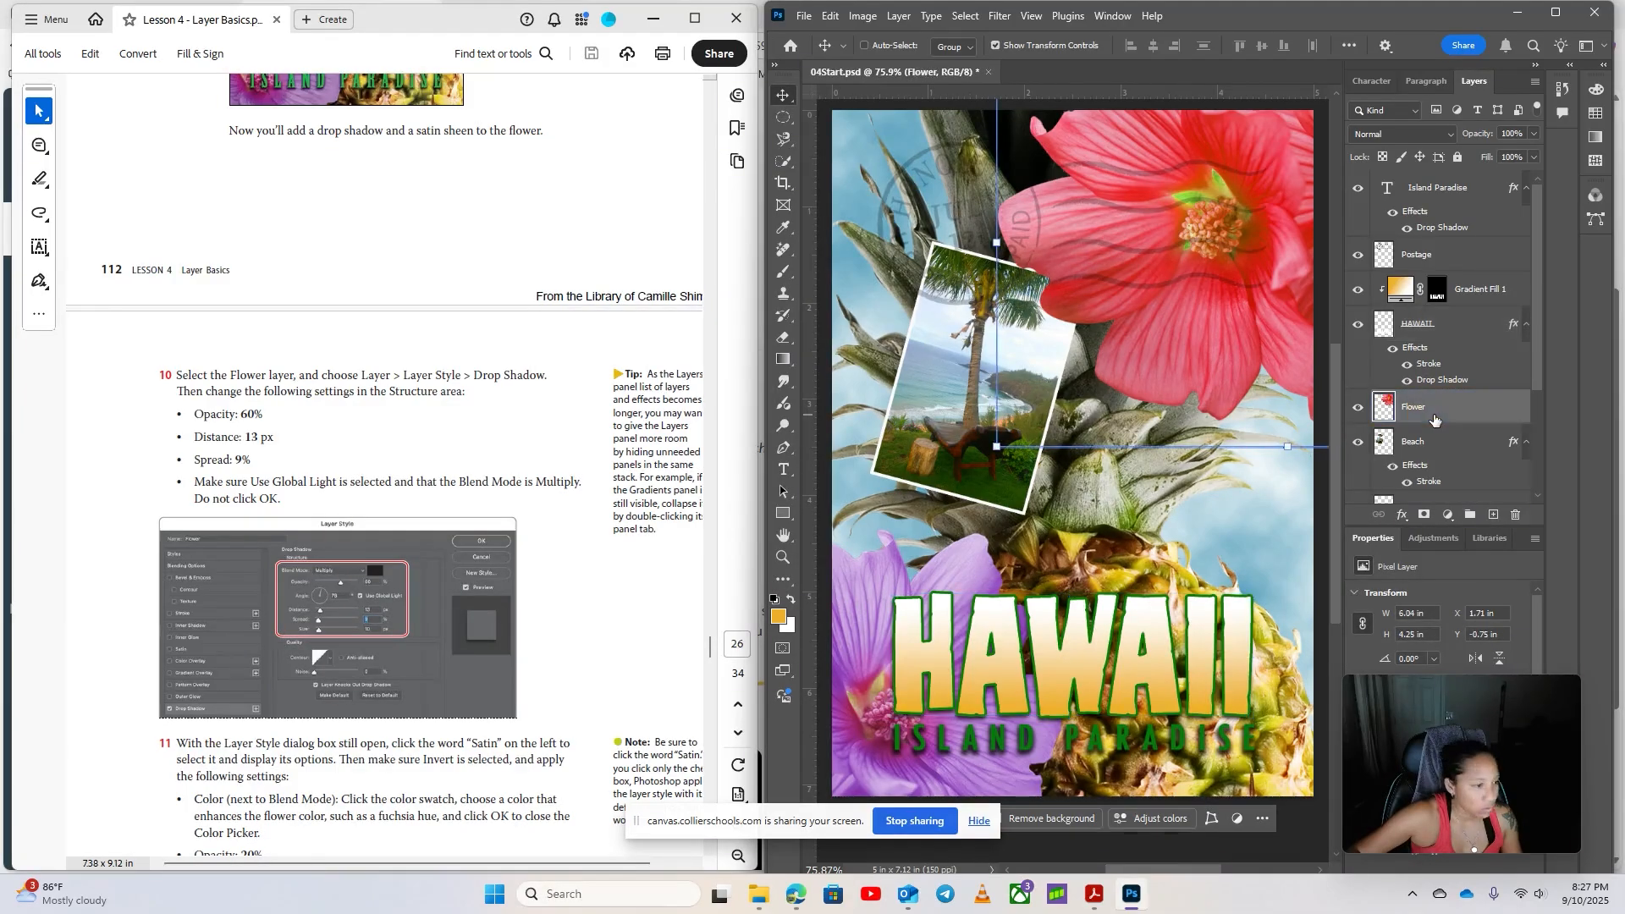
scroll(308, 453, up, 12)
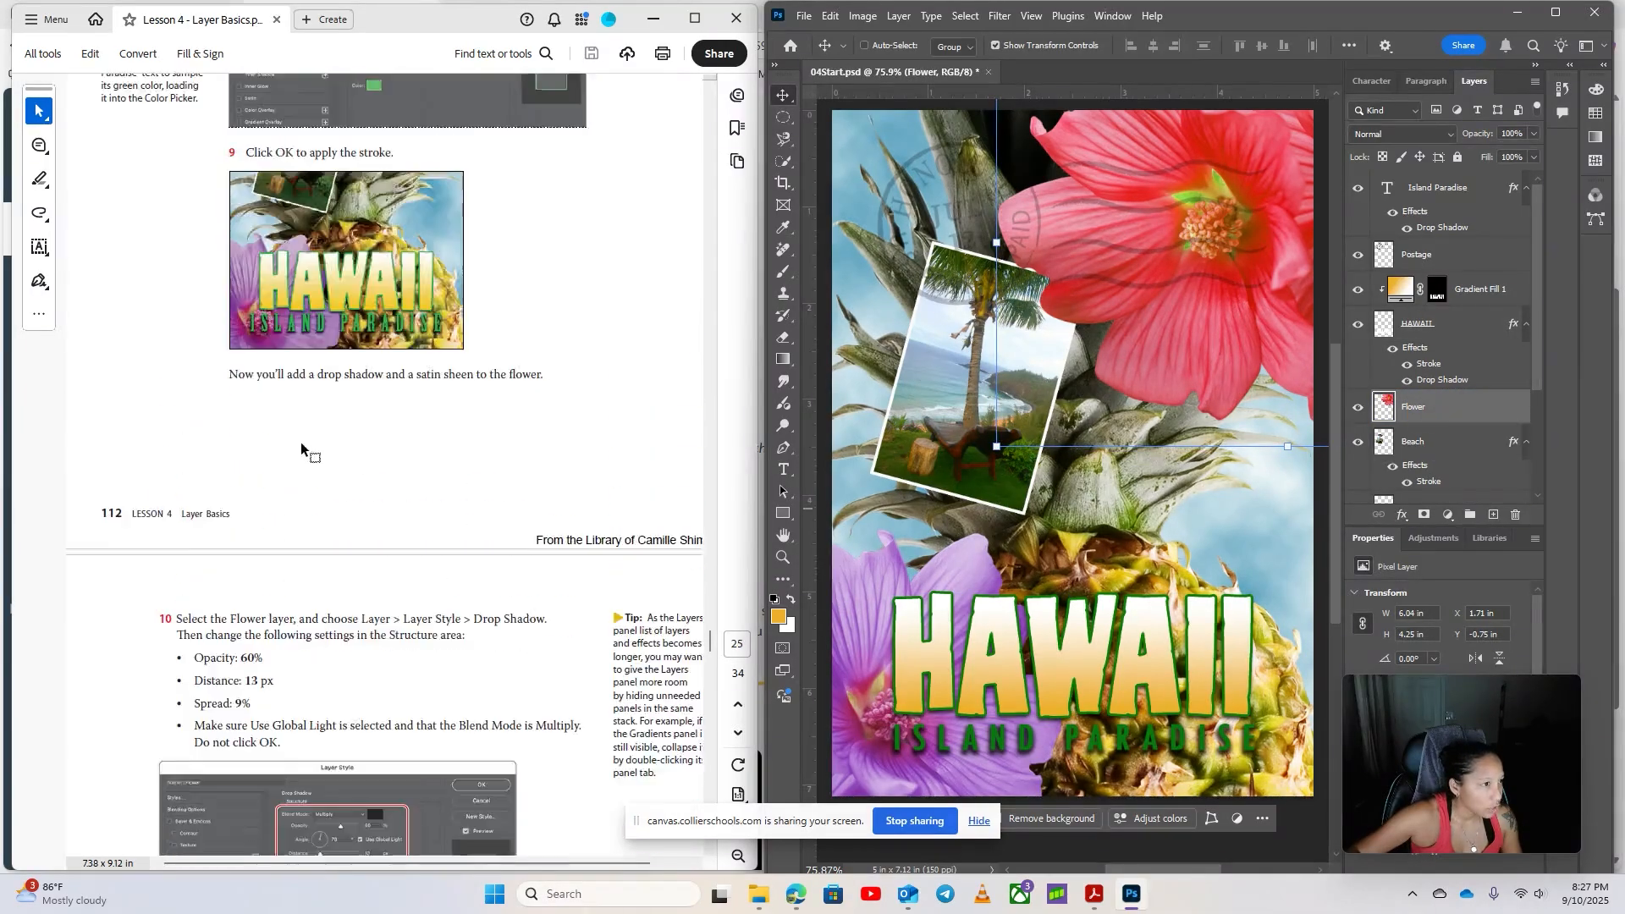
scroll(550, 470, down, 10)
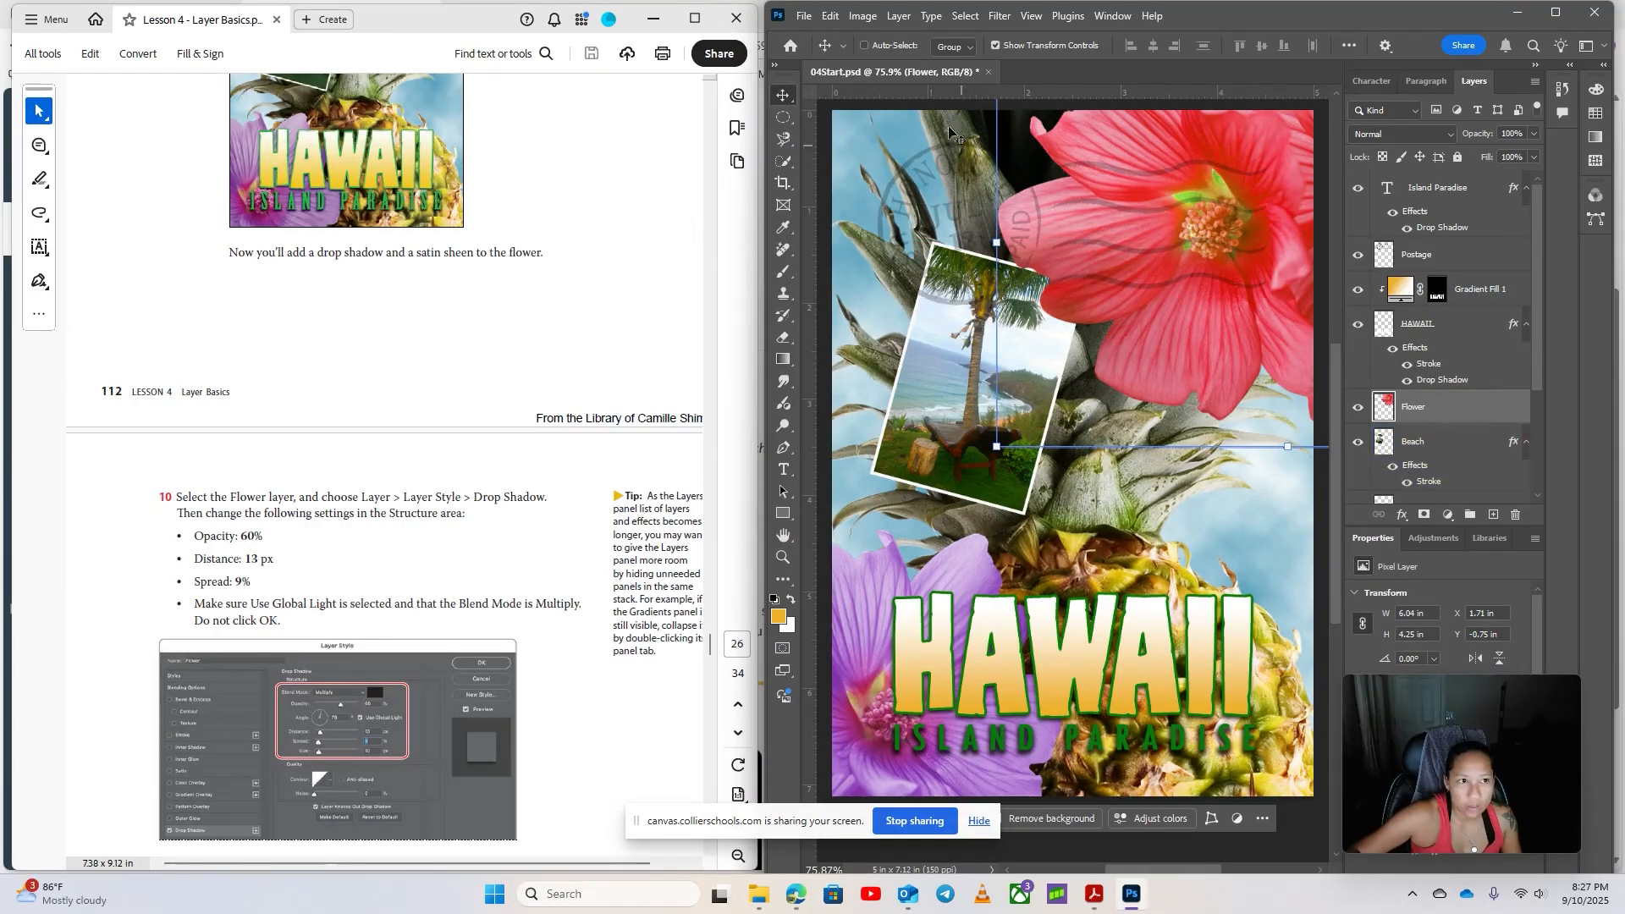
click(899, 15)
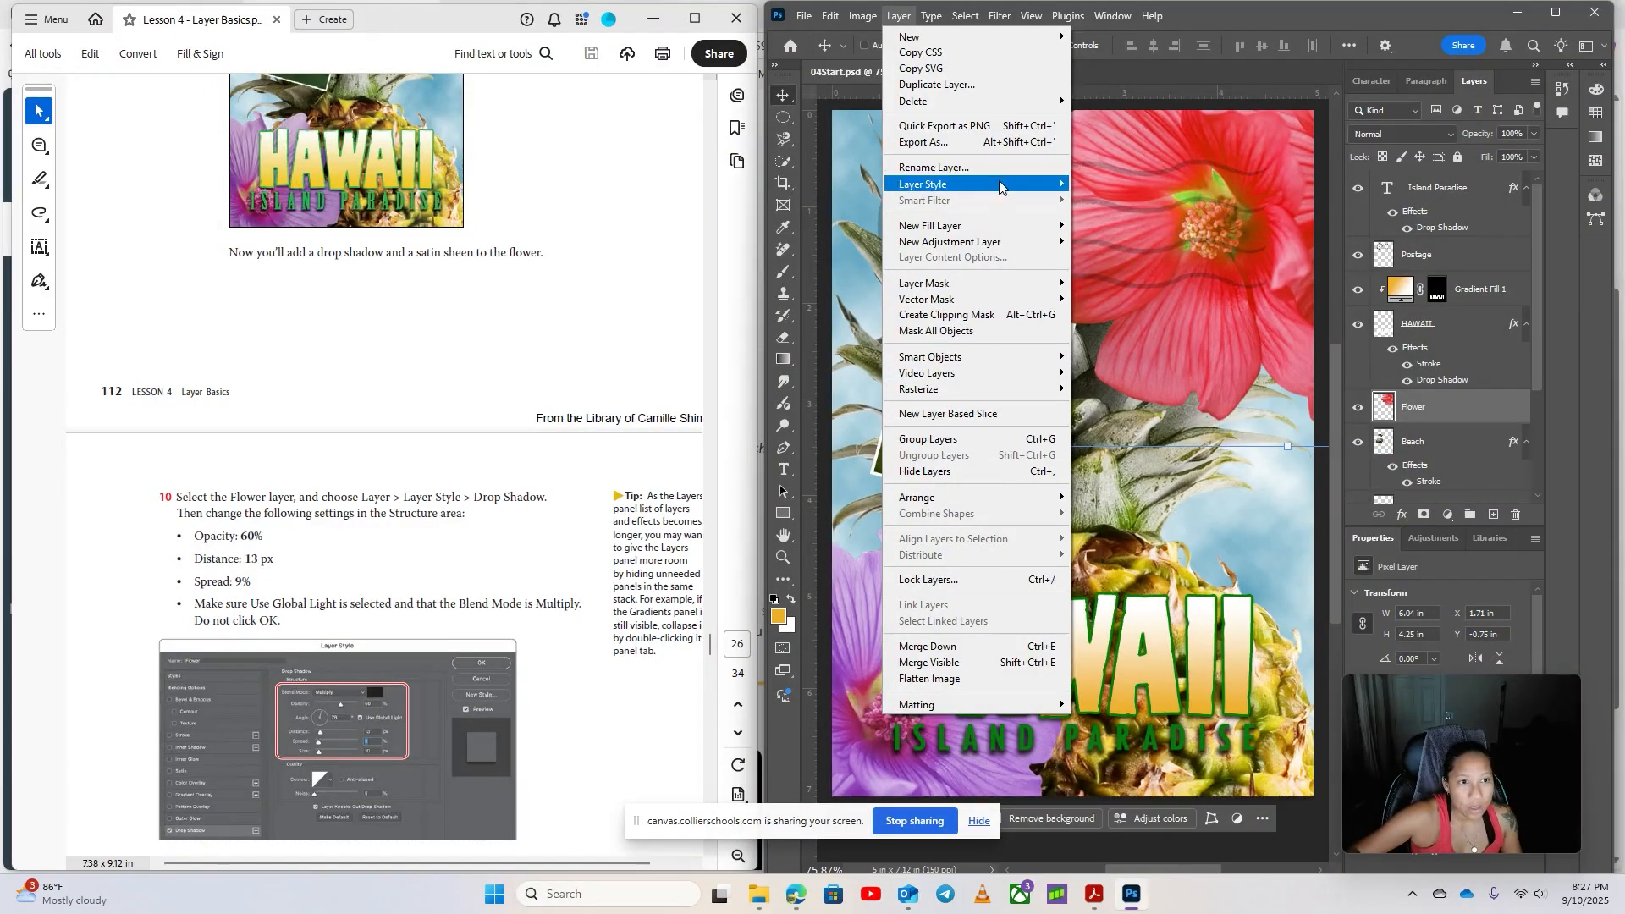
mouse_move(999, 186)
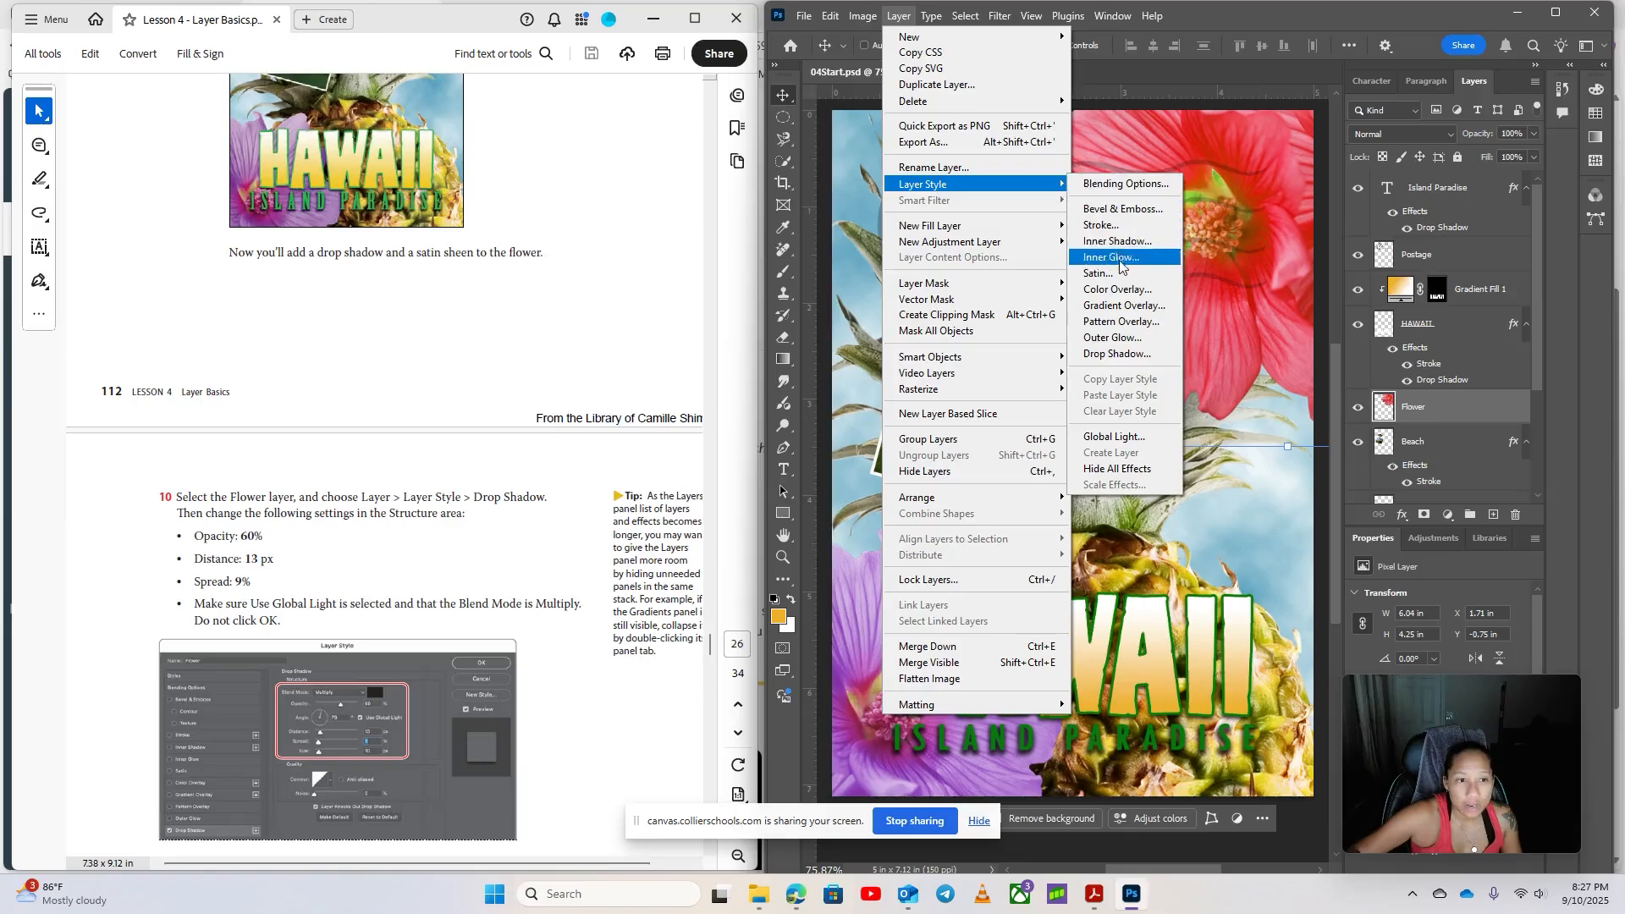
click(1130, 354)
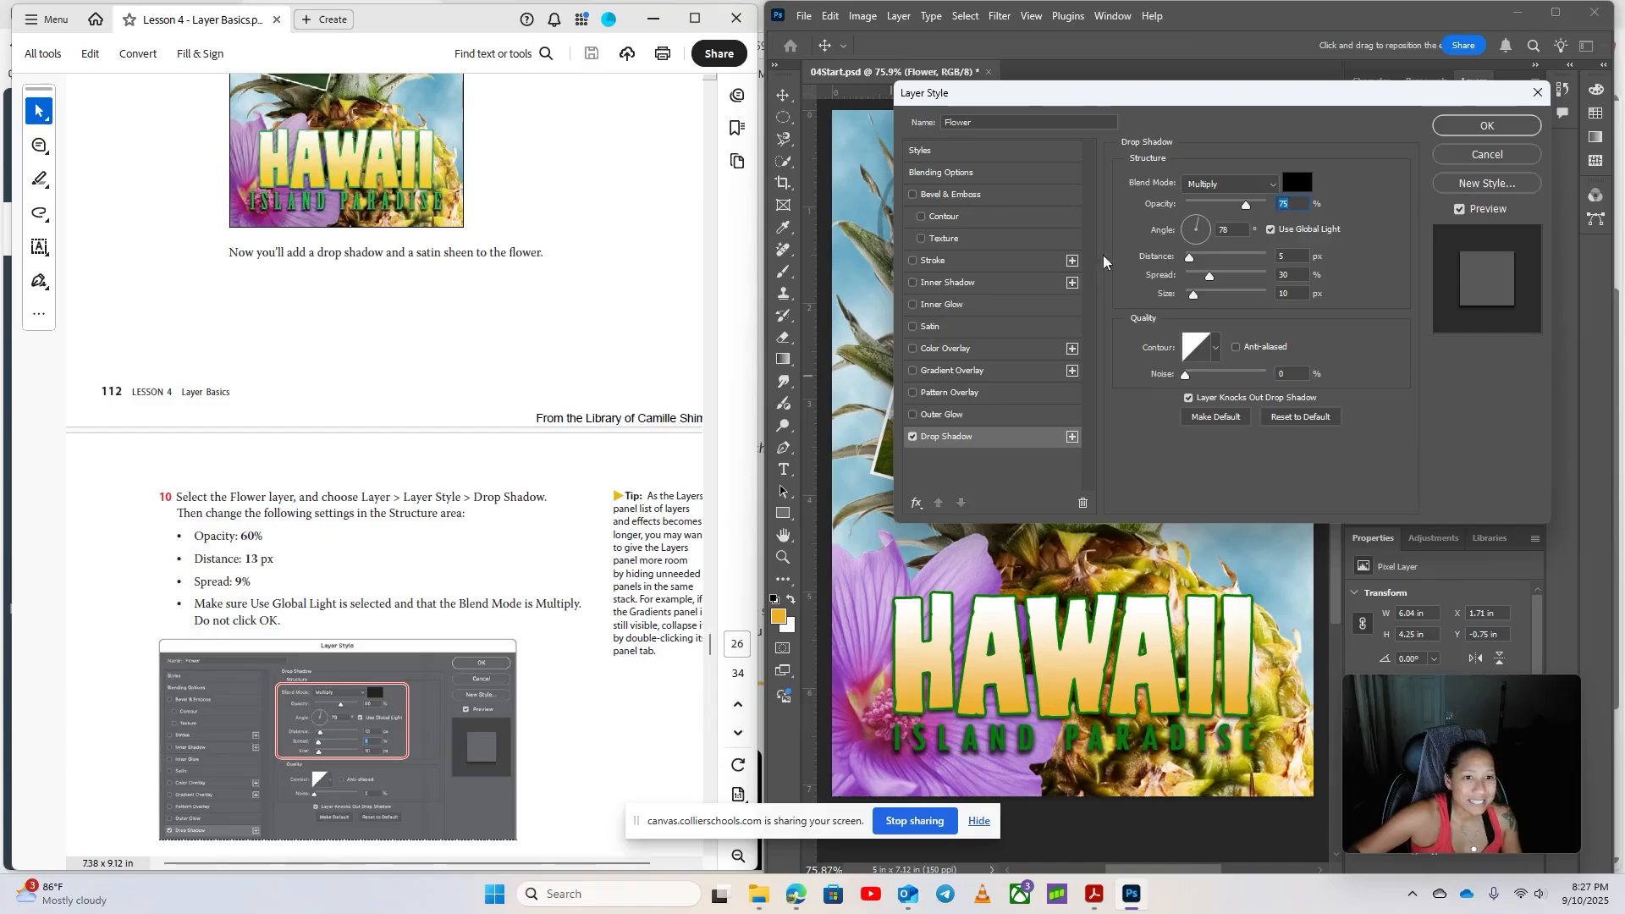
Set the Flower layer's drop shadow to 60% opacity, 13 px distance and 9% spread
click(1296, 204)
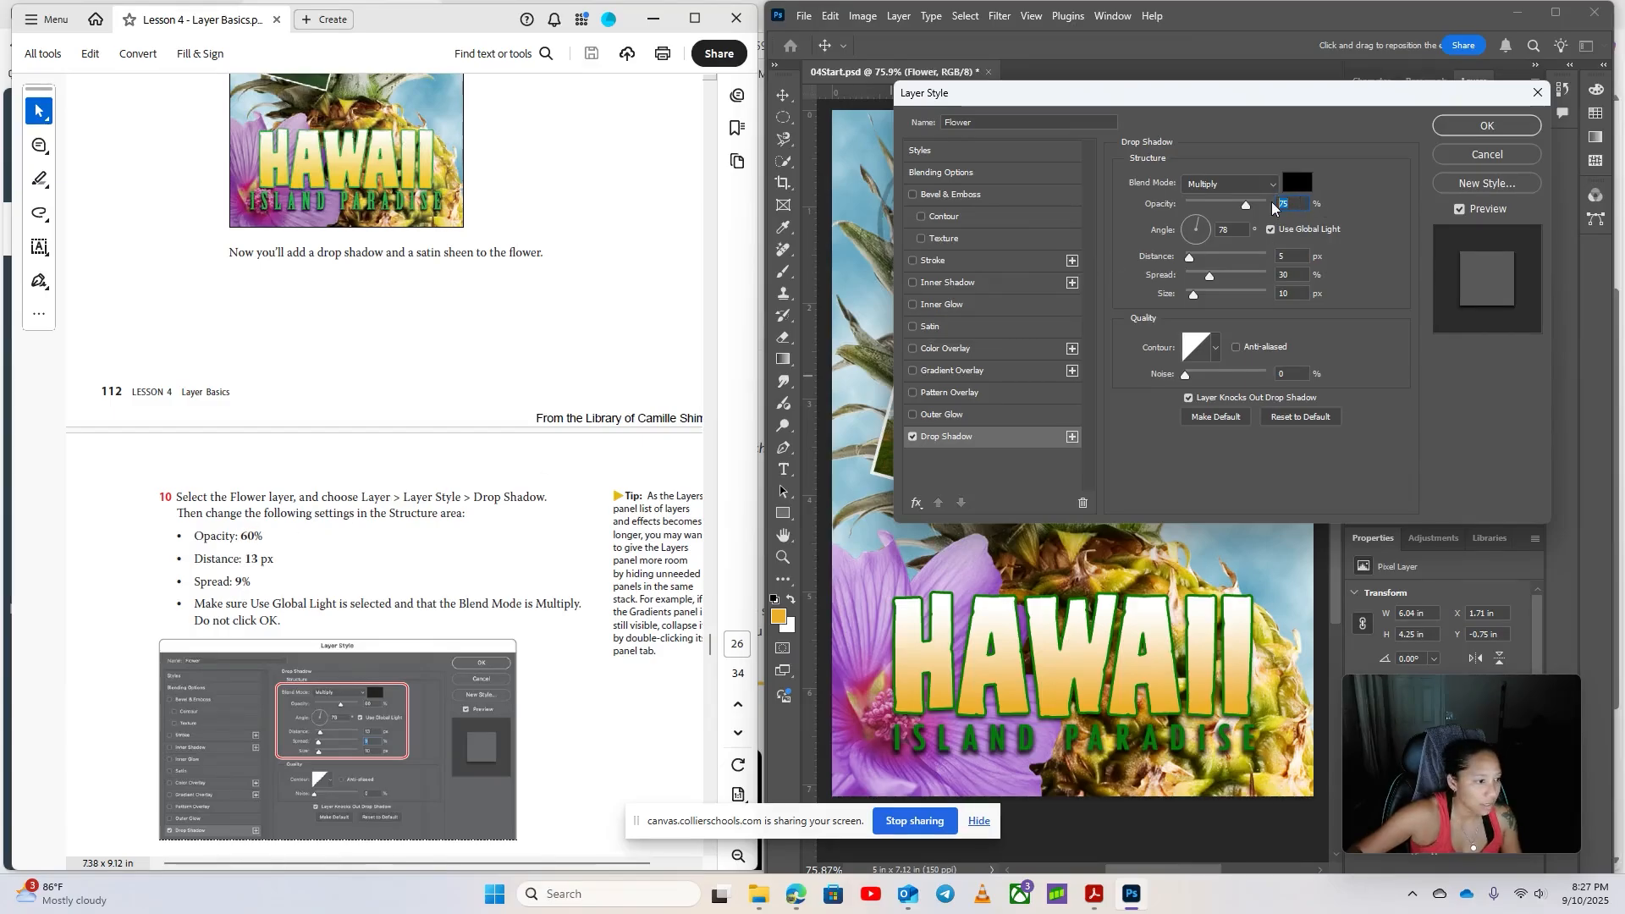
text(60)
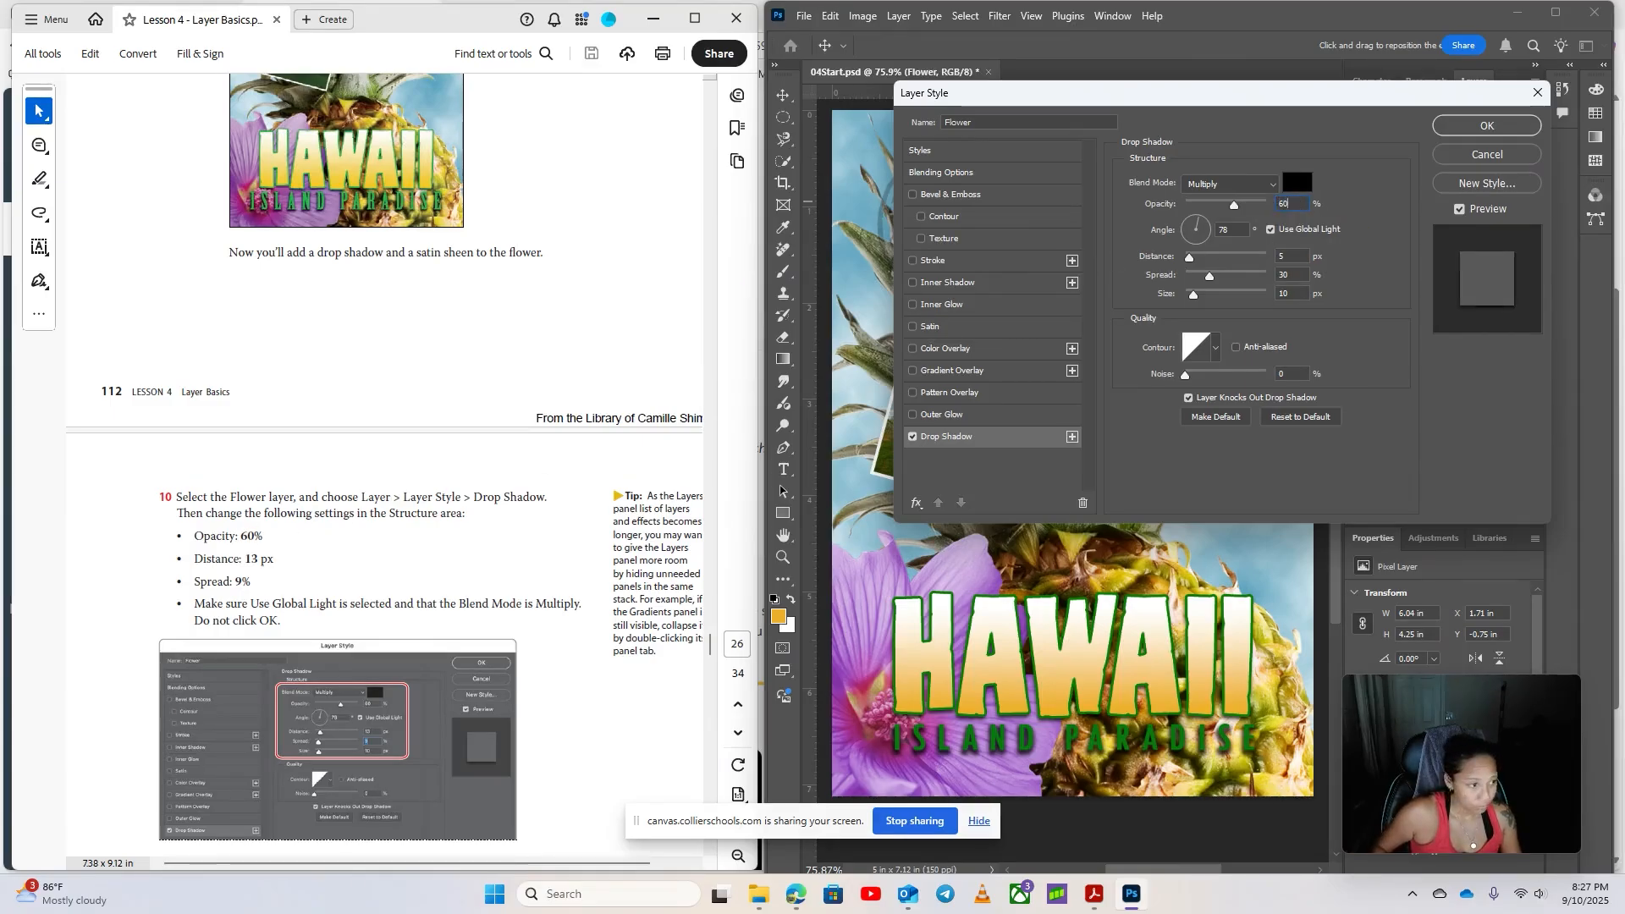
double_click(1280, 256)
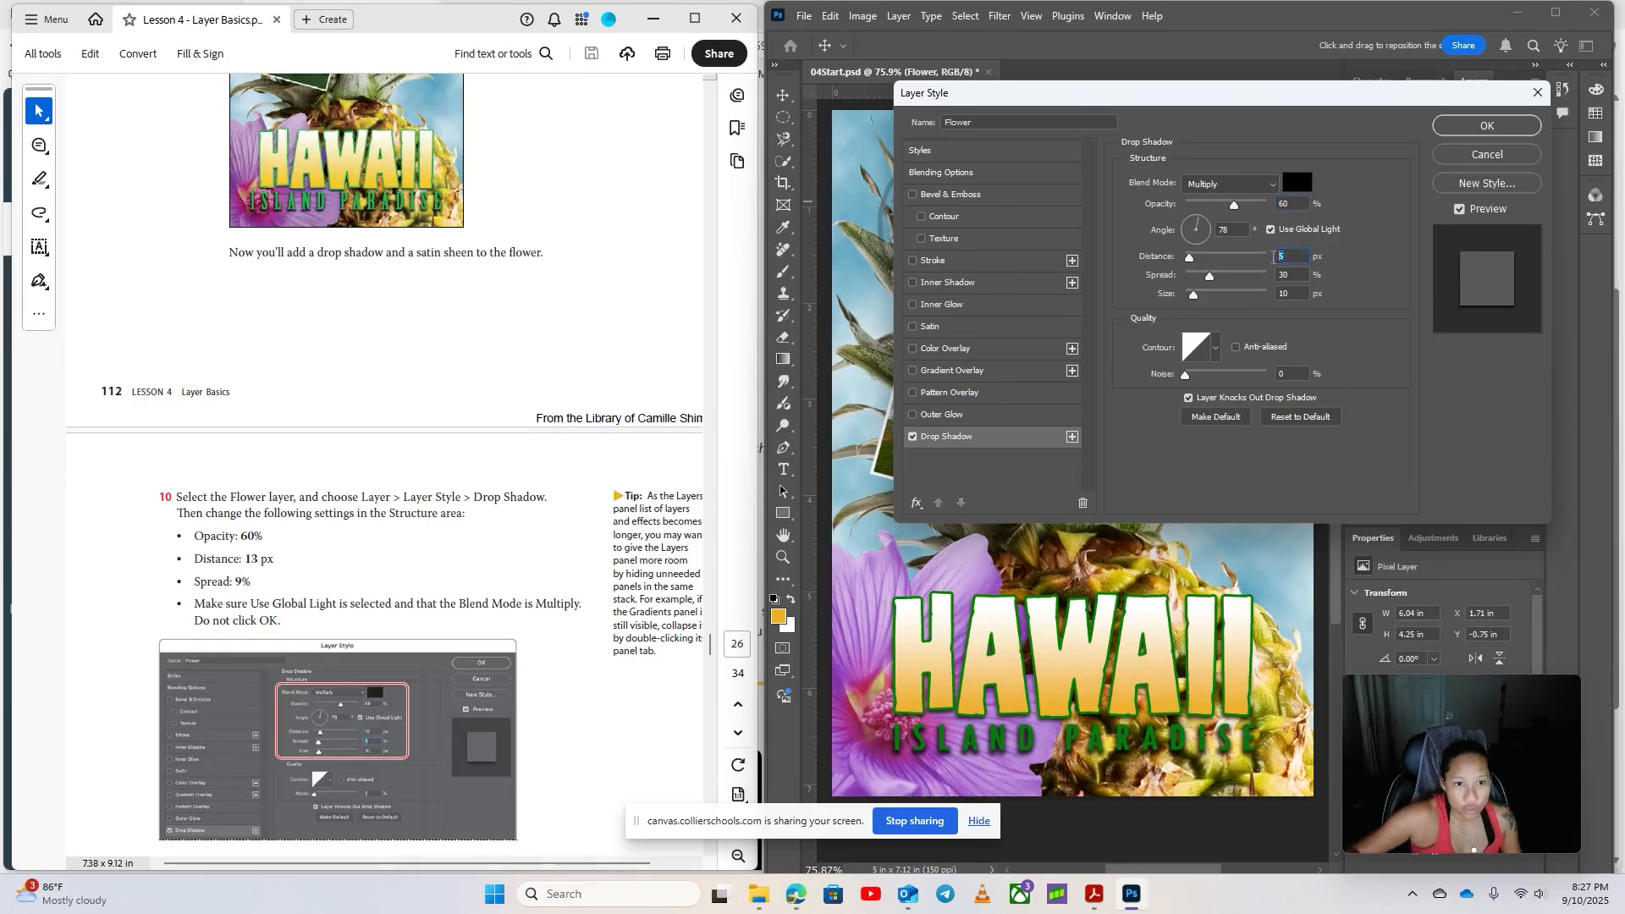
text(13)
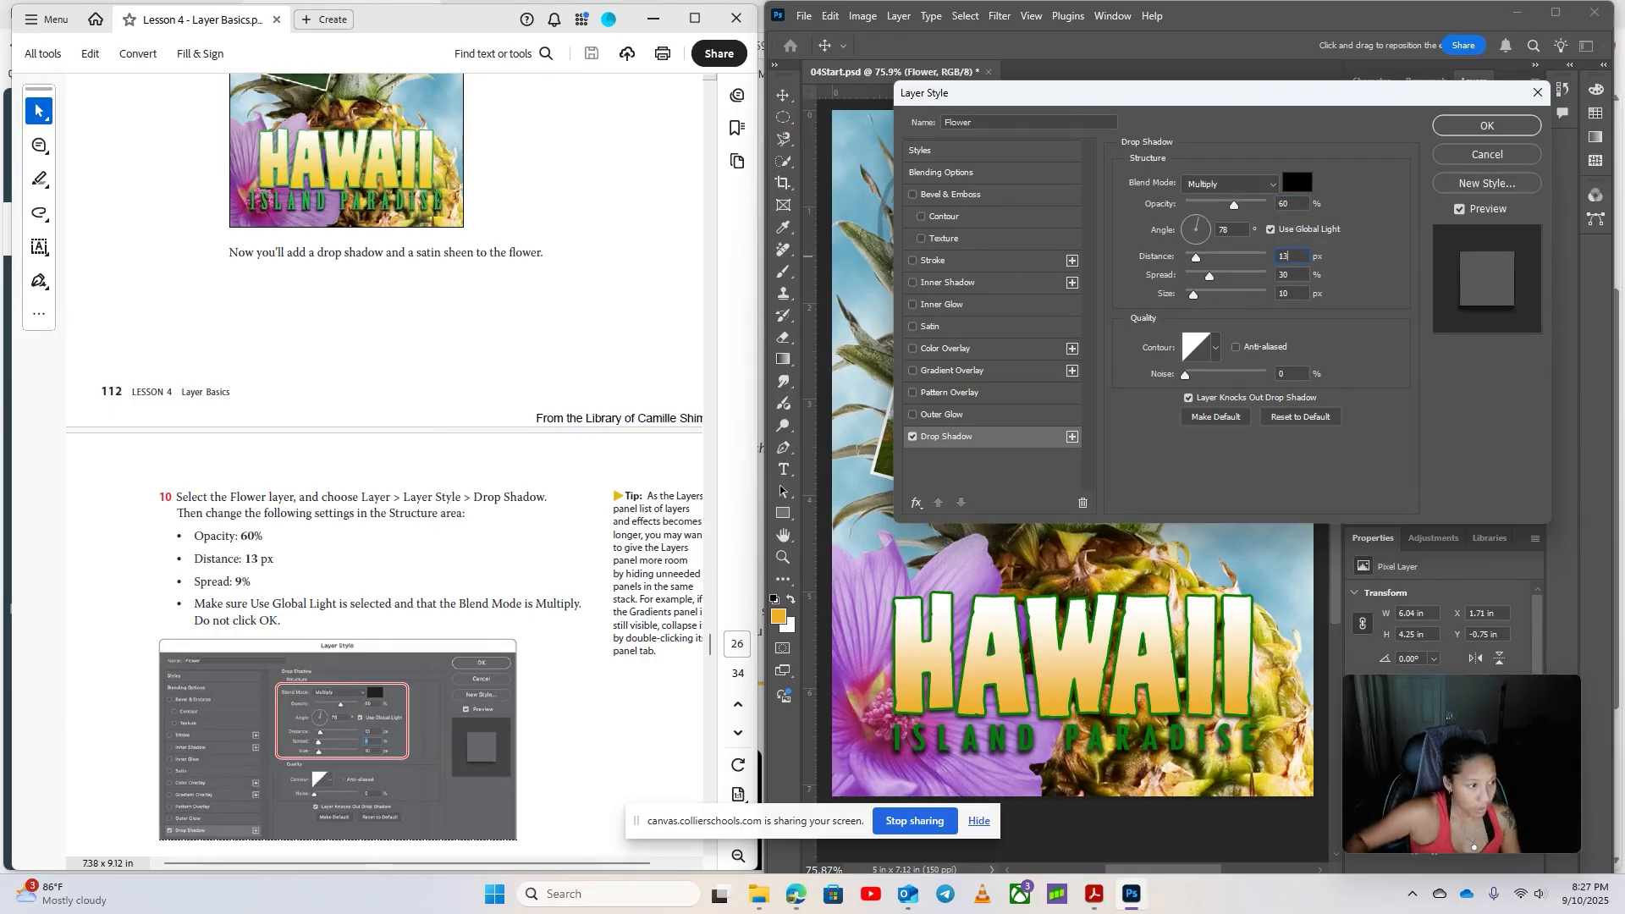
double_click(1283, 275)
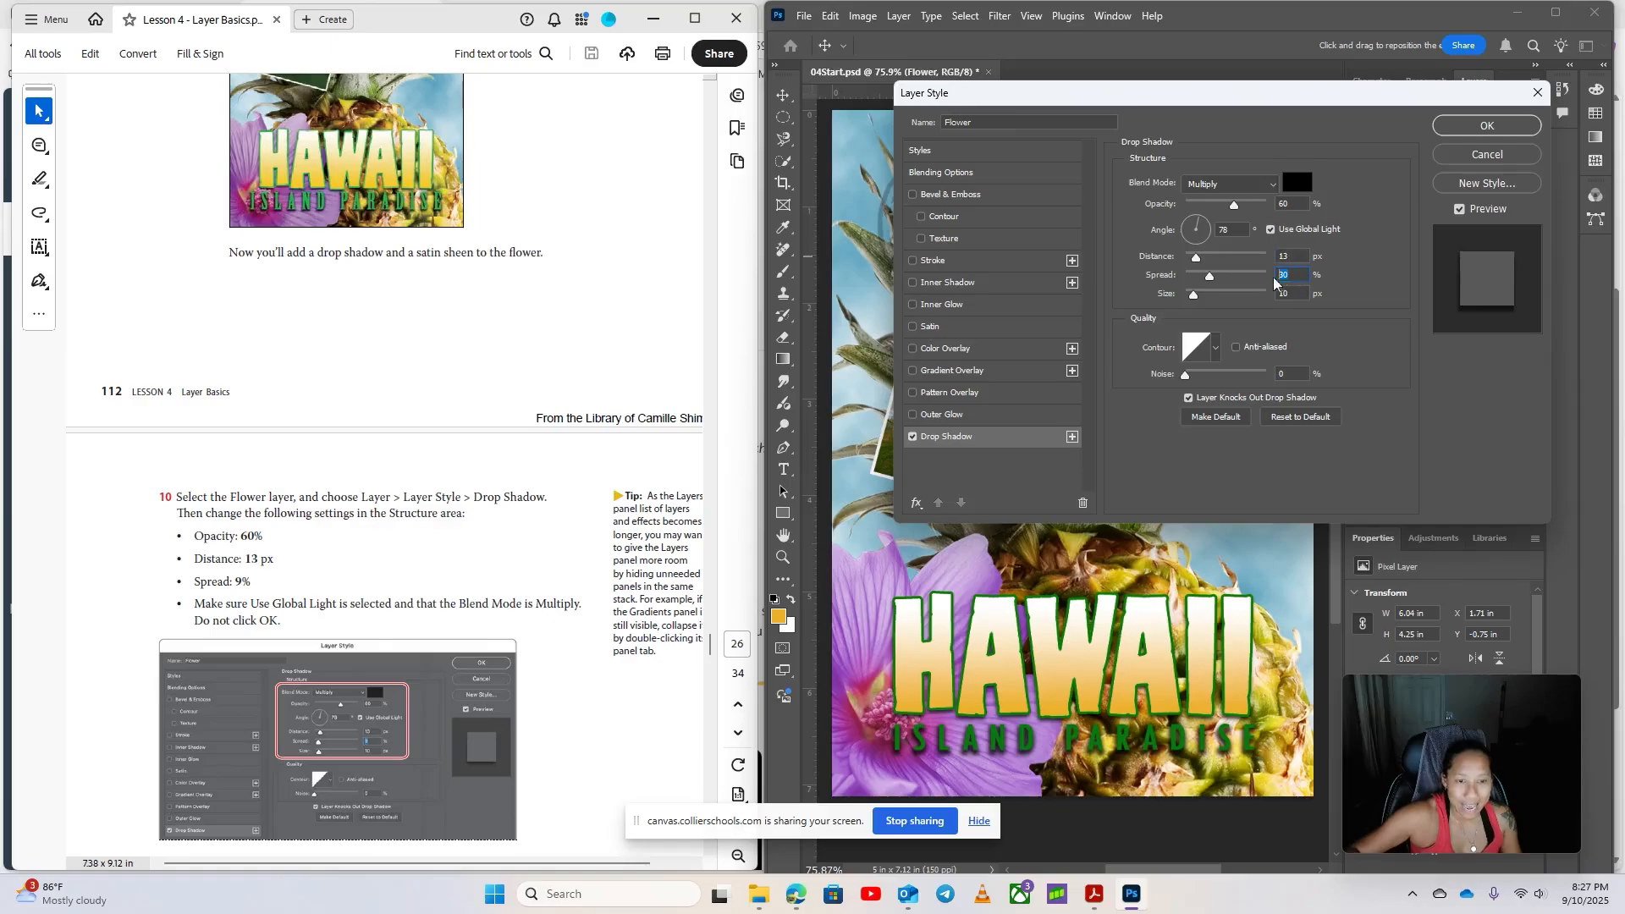
text(9)
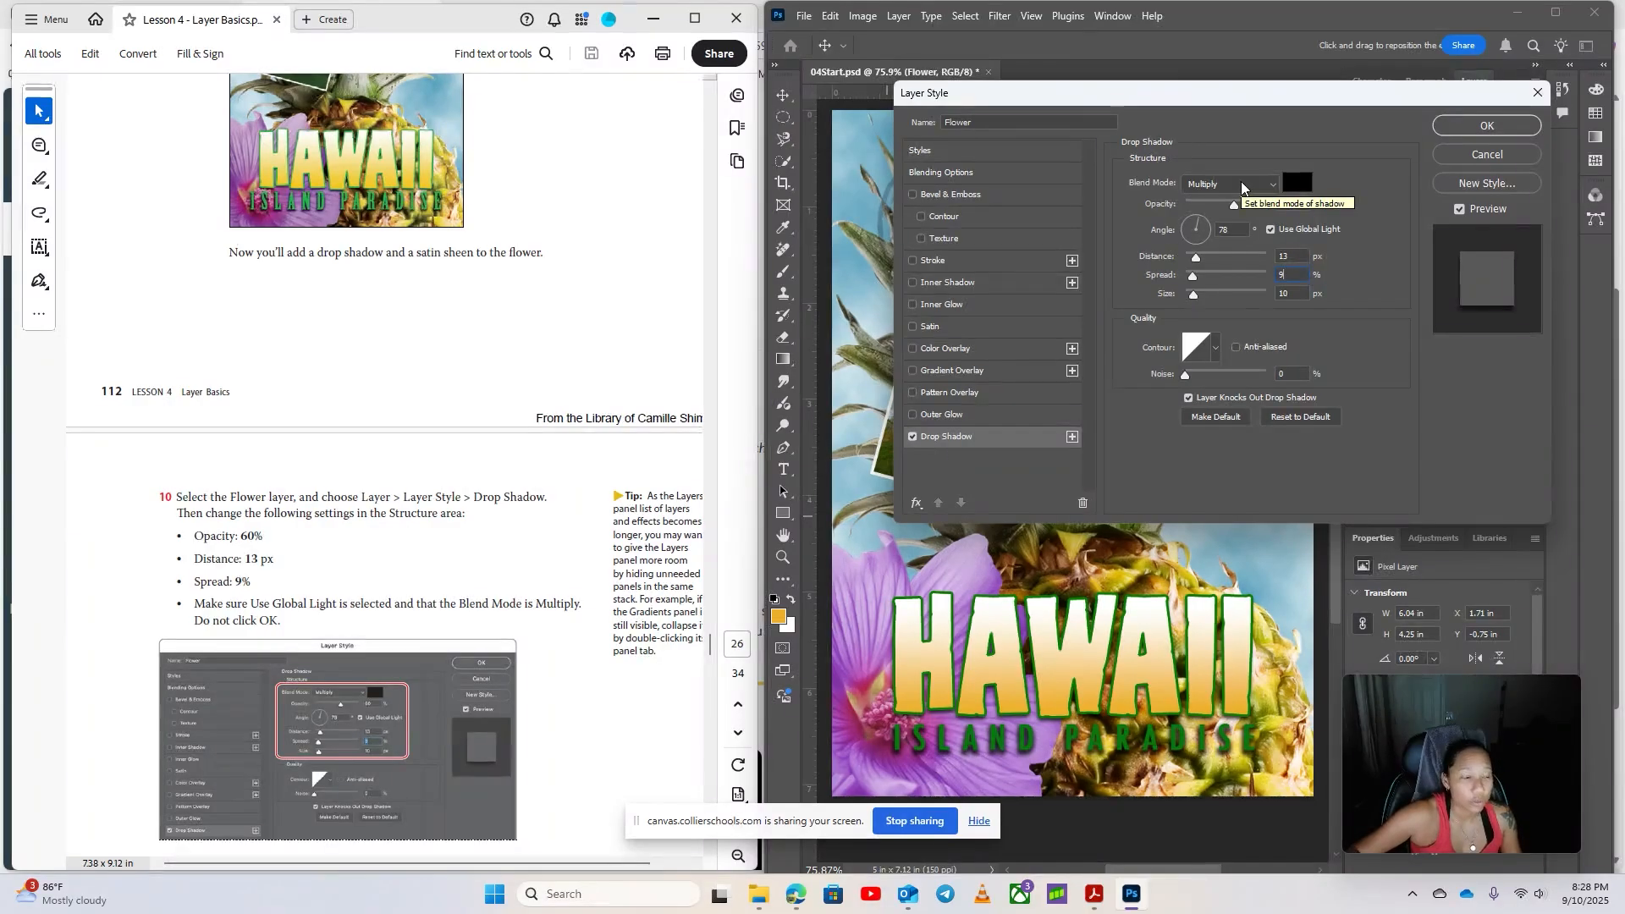
Add a Satin effect to the Flower layer and set its color to the pink ca7db7
scroll(508, 582, down, 4)
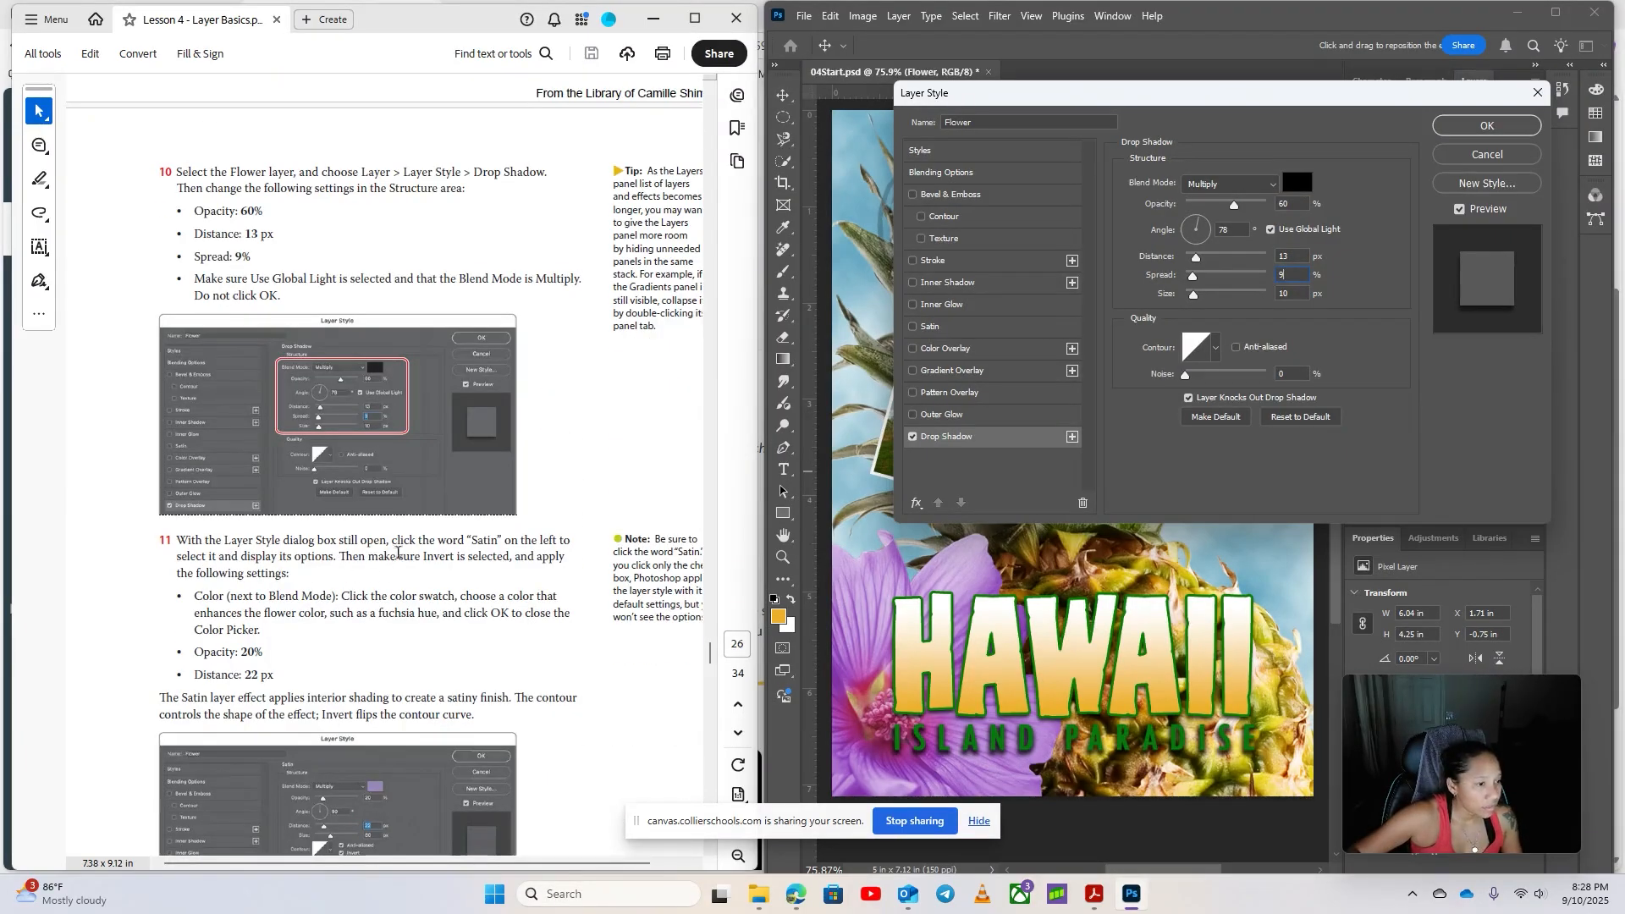
click(962, 330)
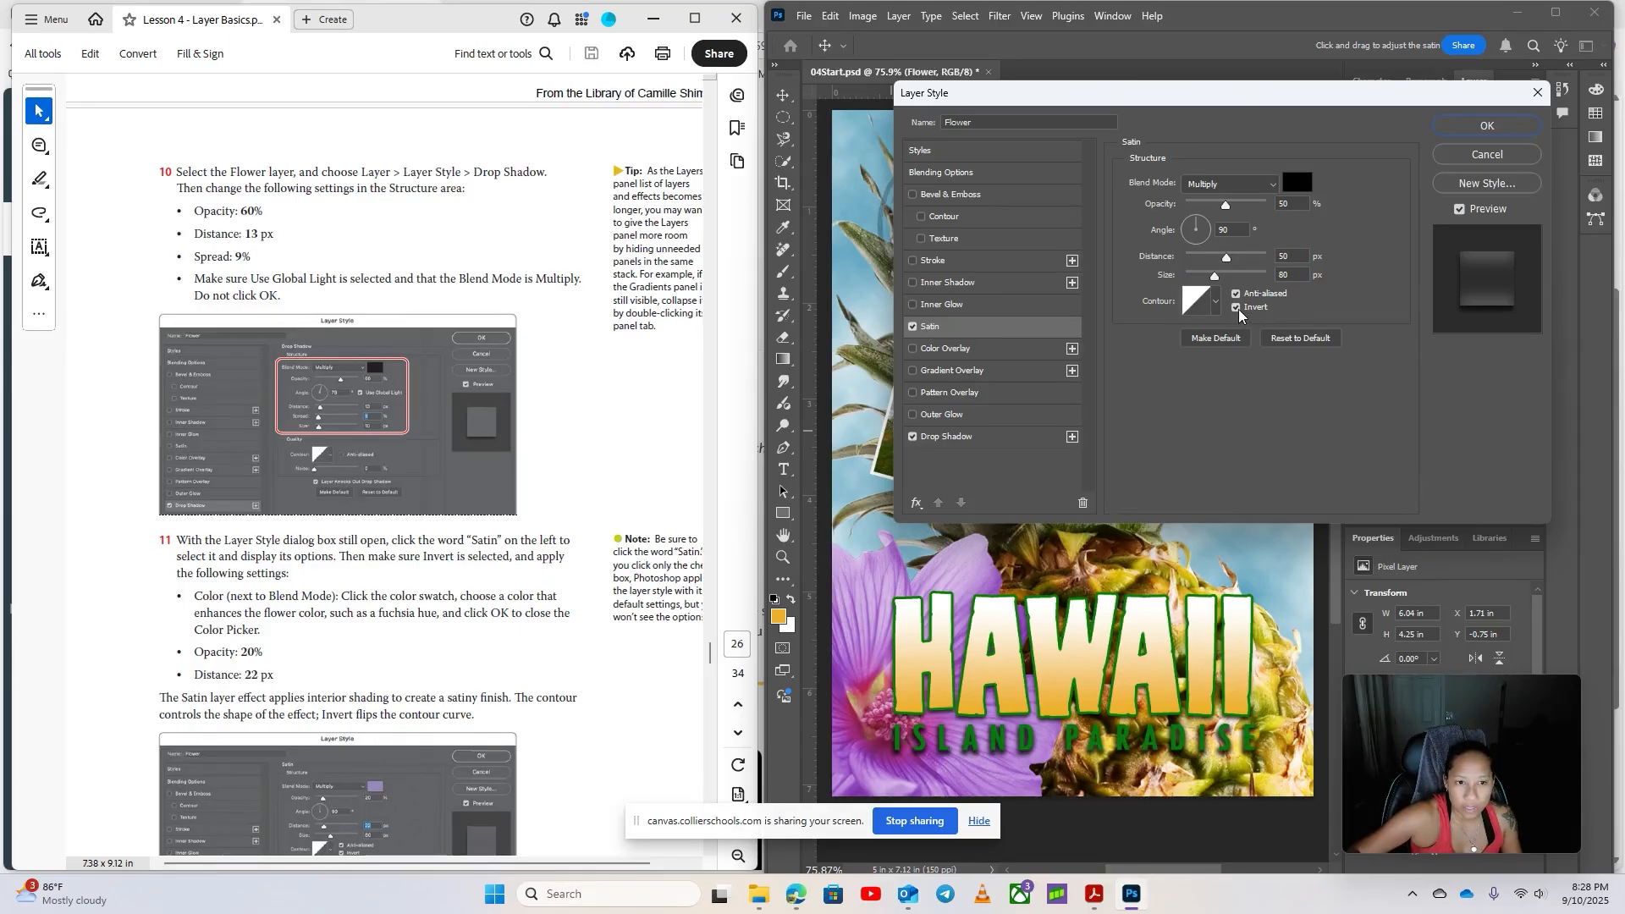
scroll(324, 575, down, 2)
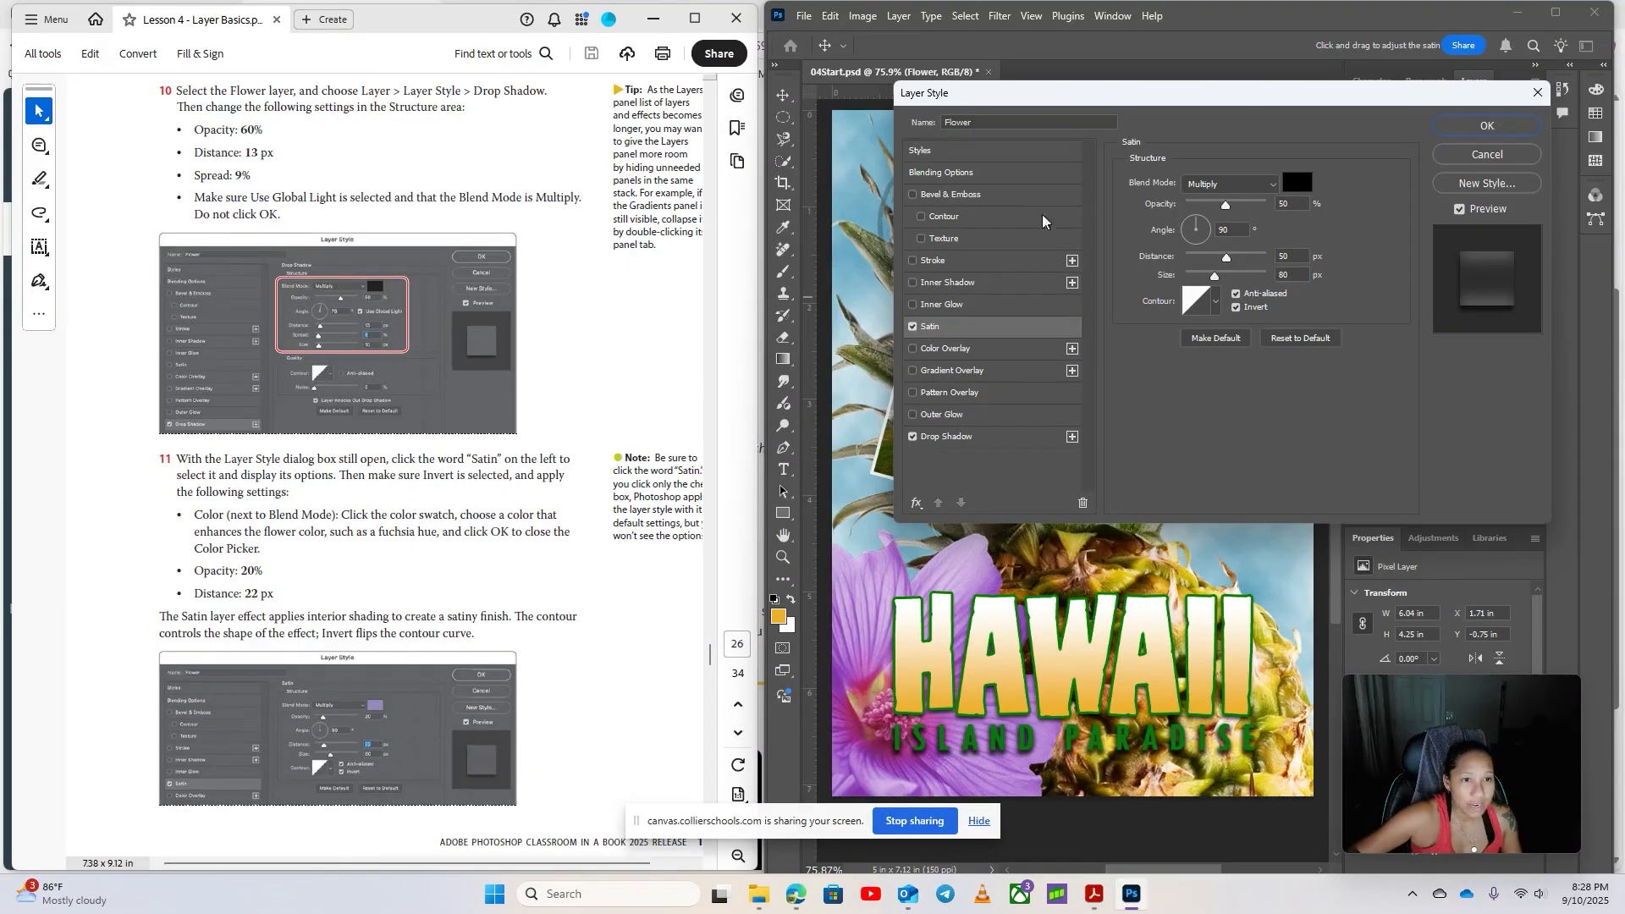
drag(1211, 100, 1129, 354)
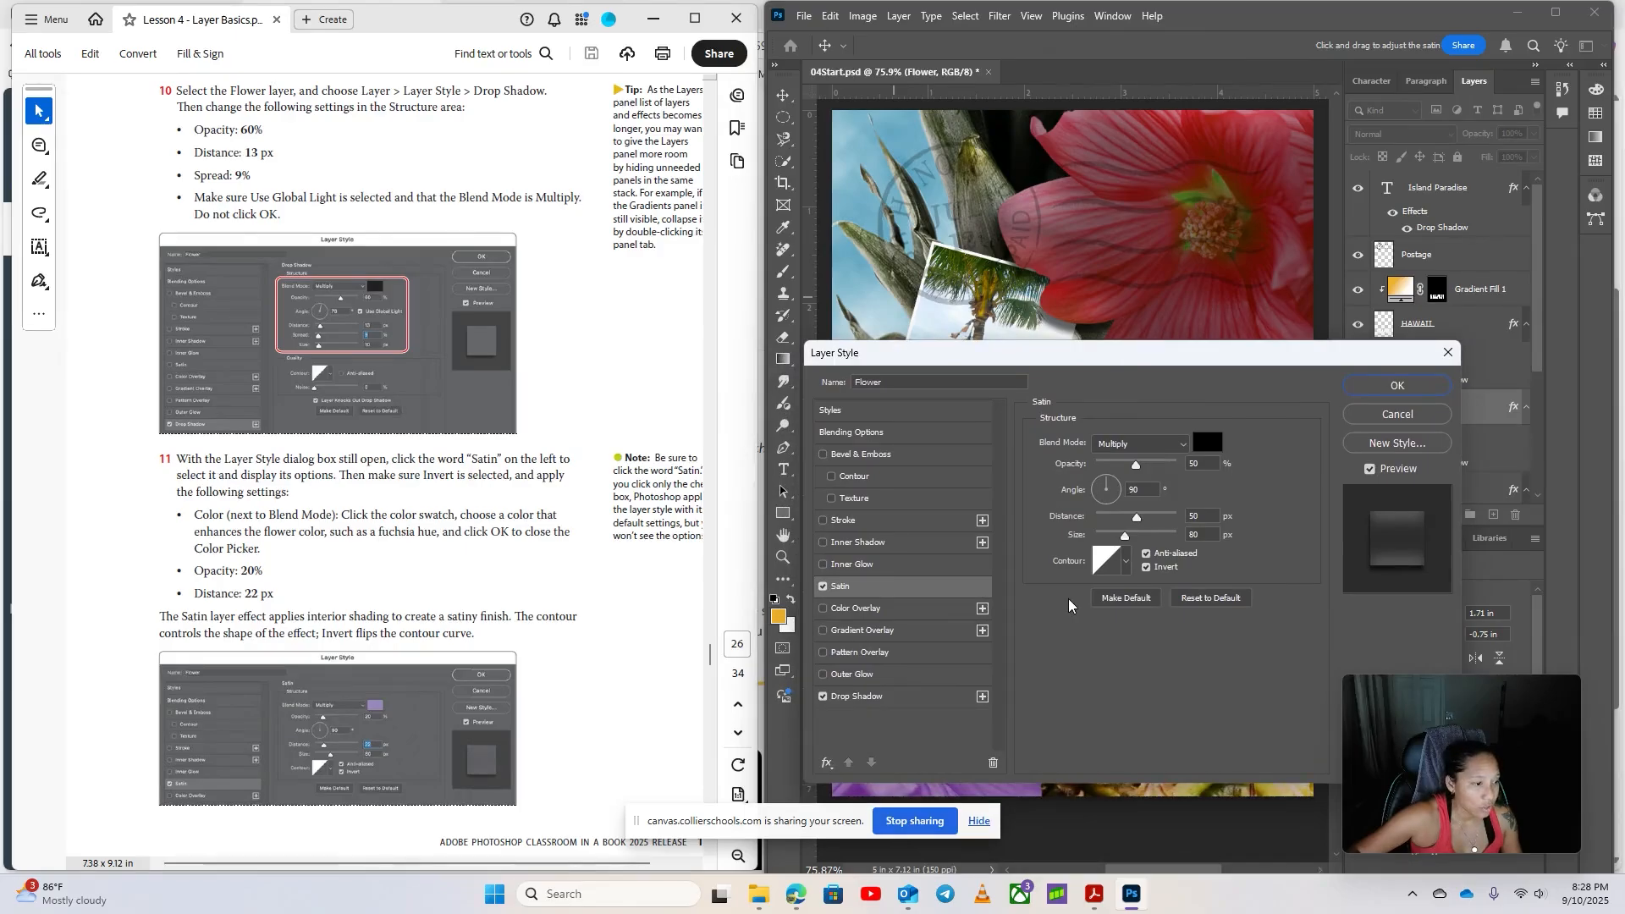
click(1210, 443)
click(935, 285)
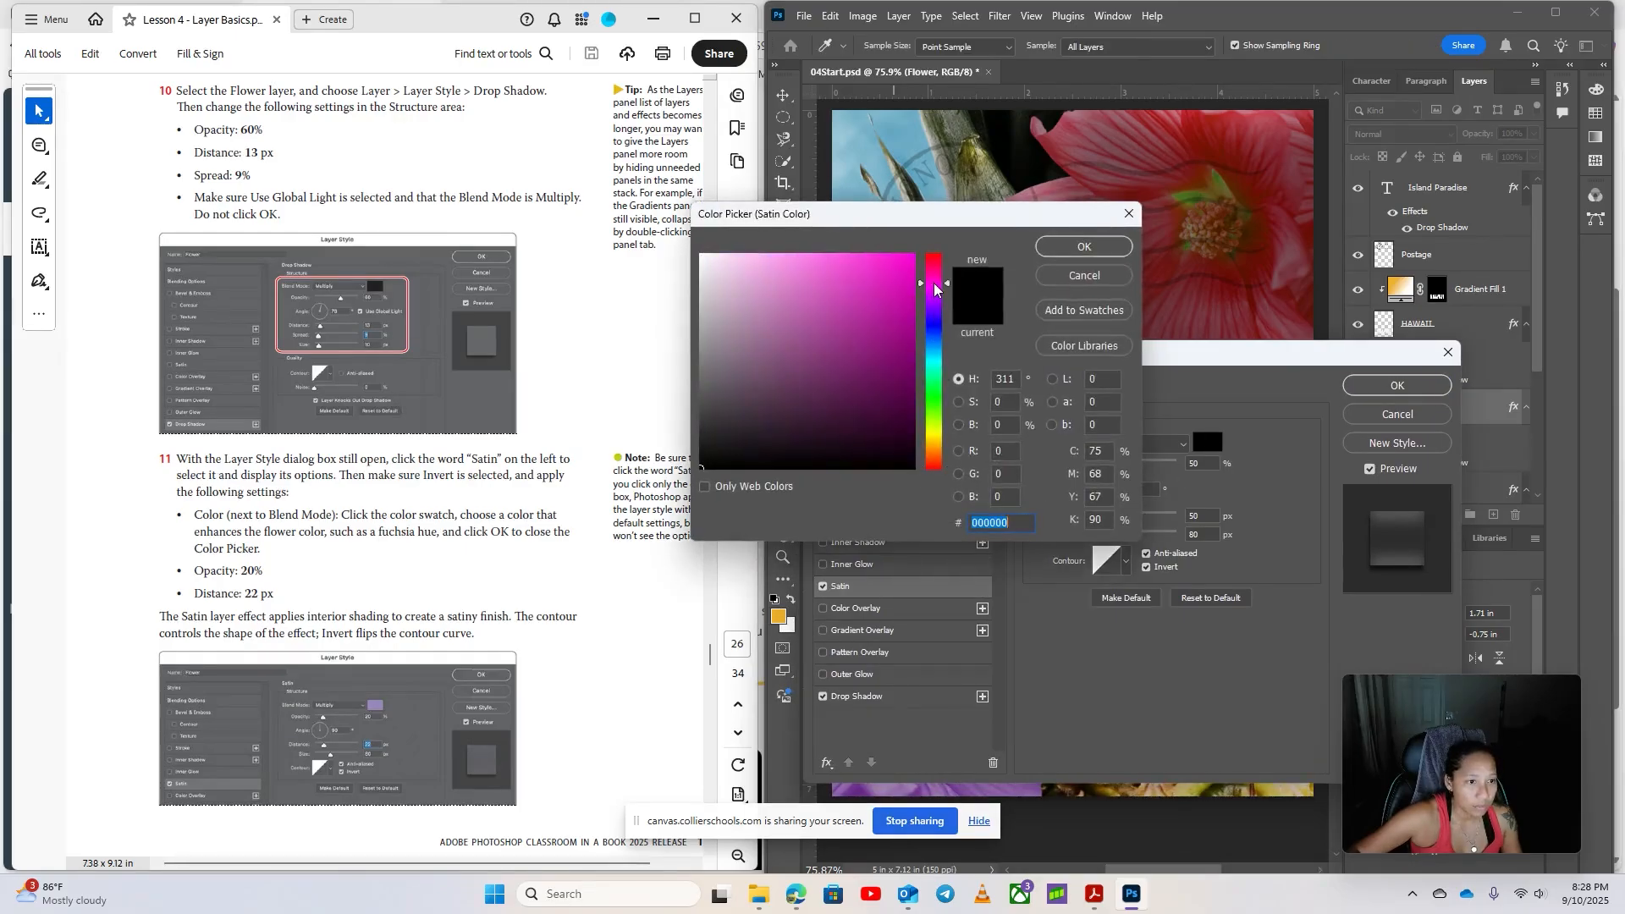
mouse_move(935, 294)
mouse_down()
mouse_move(935, 280)
mouse_move(823, 278)
mouse_move(813, 337)
mouse_move(782, 298)
mouse_up()
click(895, 327)
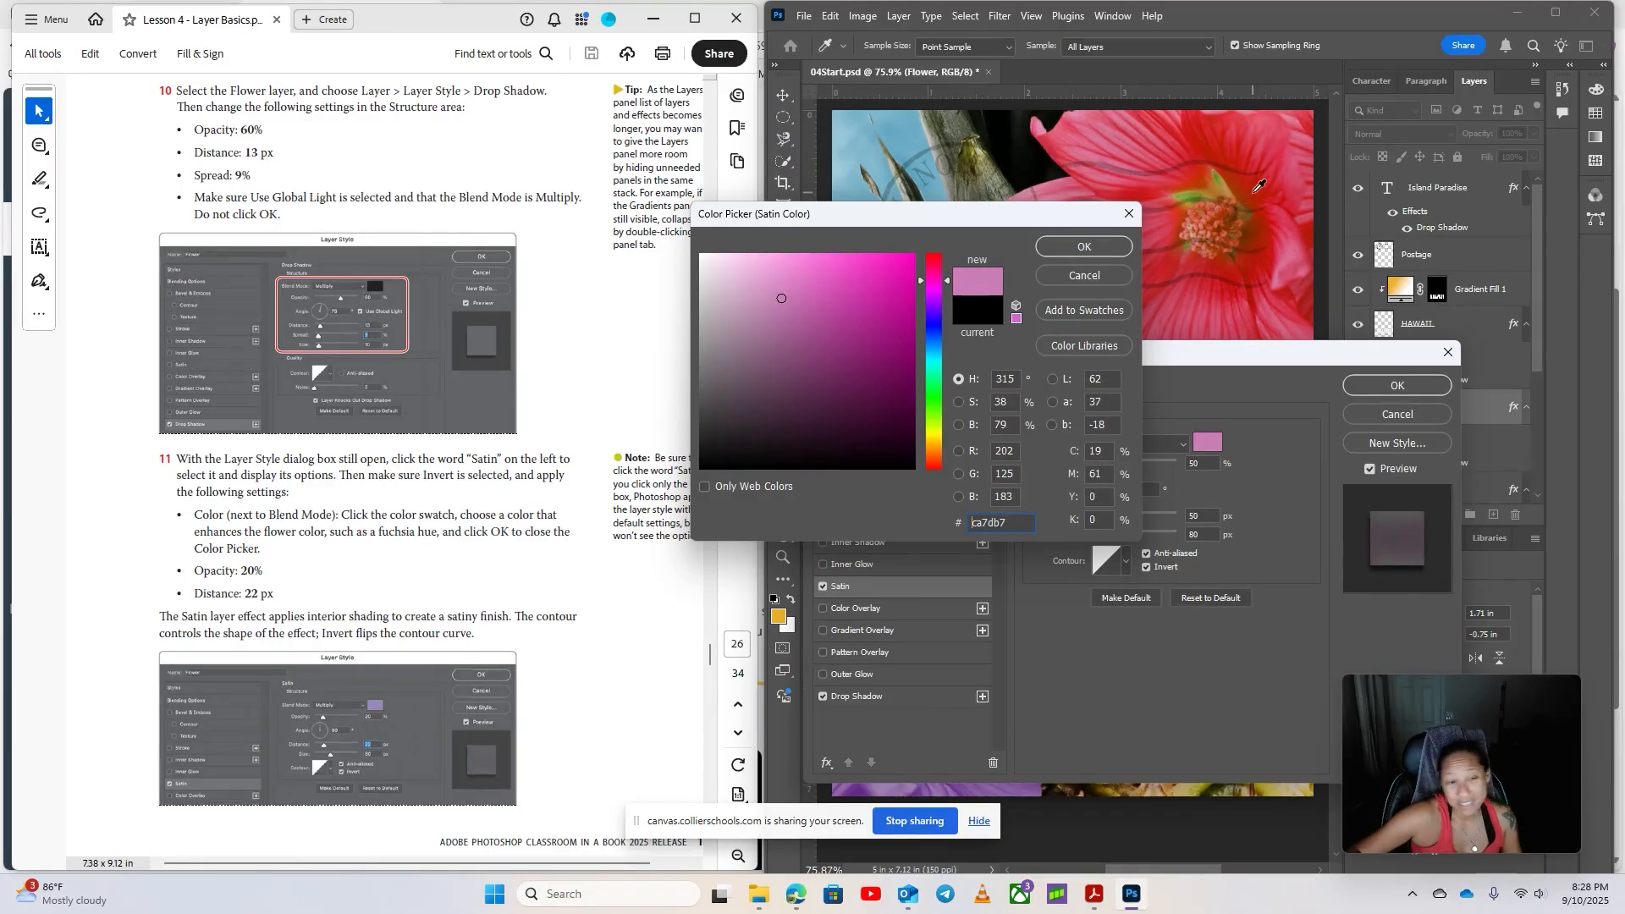
click(1053, 252)
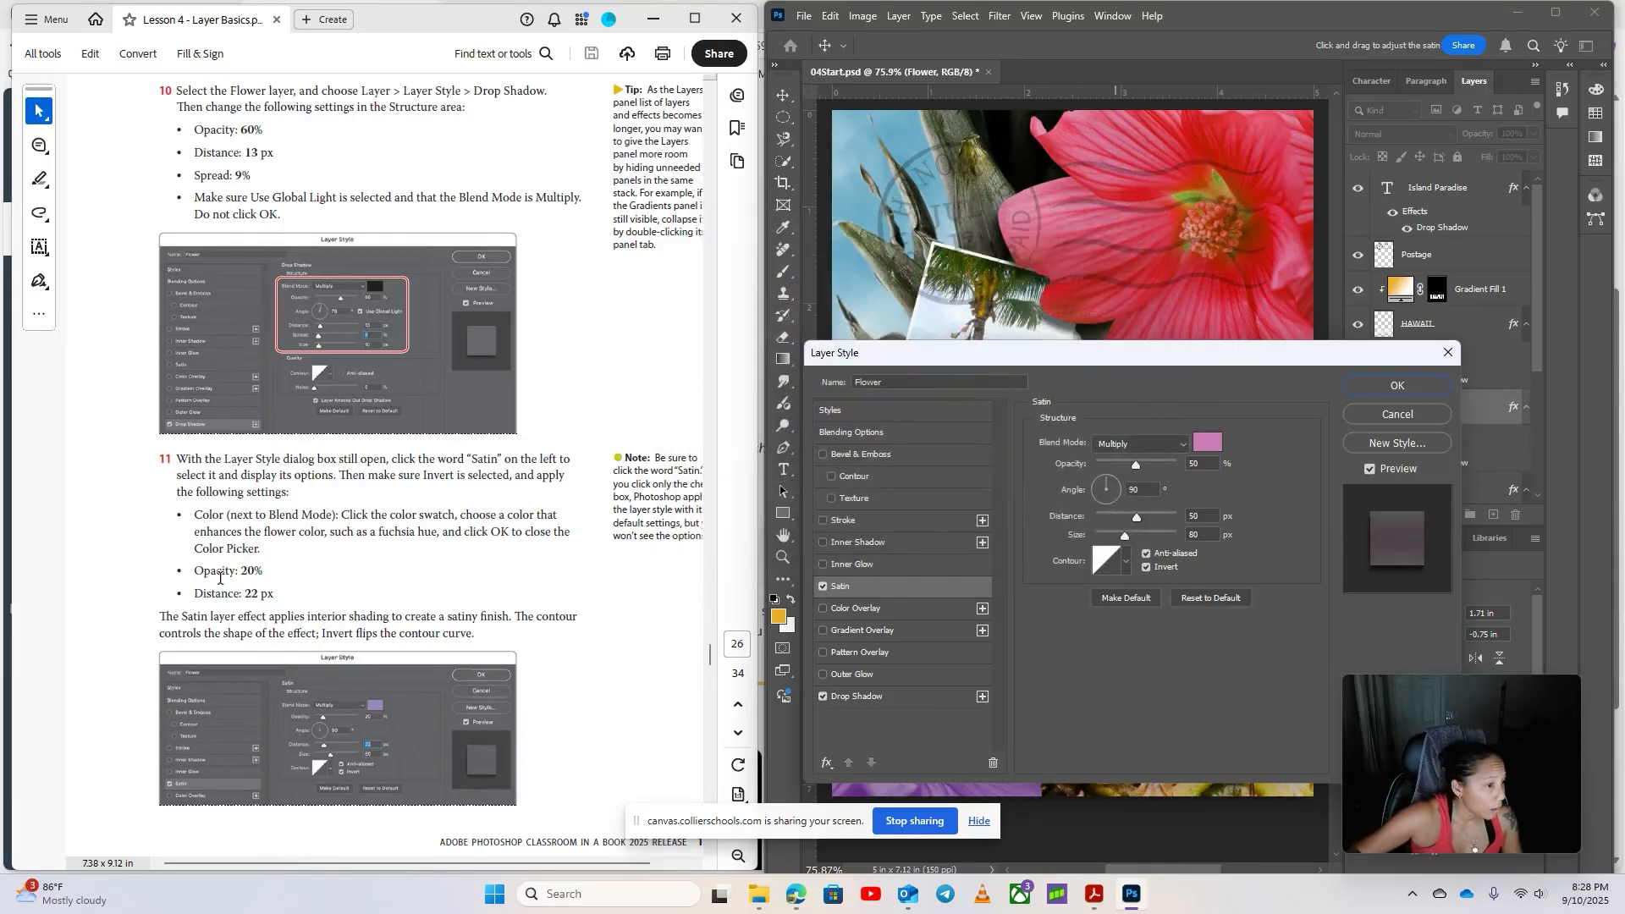
Set the satin opacity to 20% and its distance to 22 px
double_click(1195, 464)
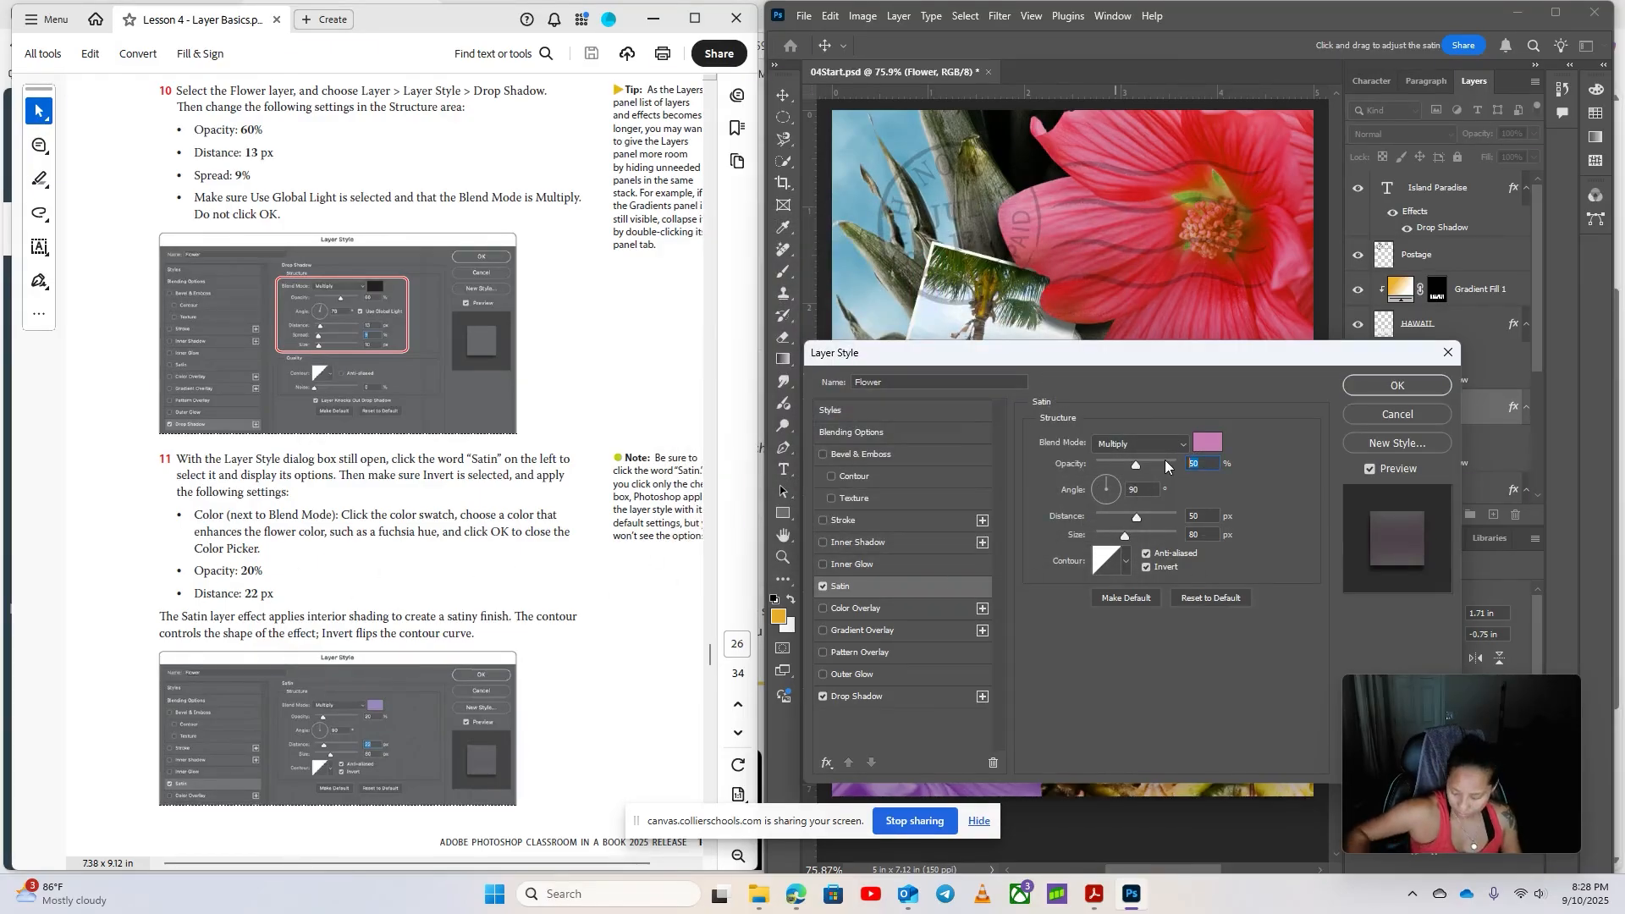
text(20)
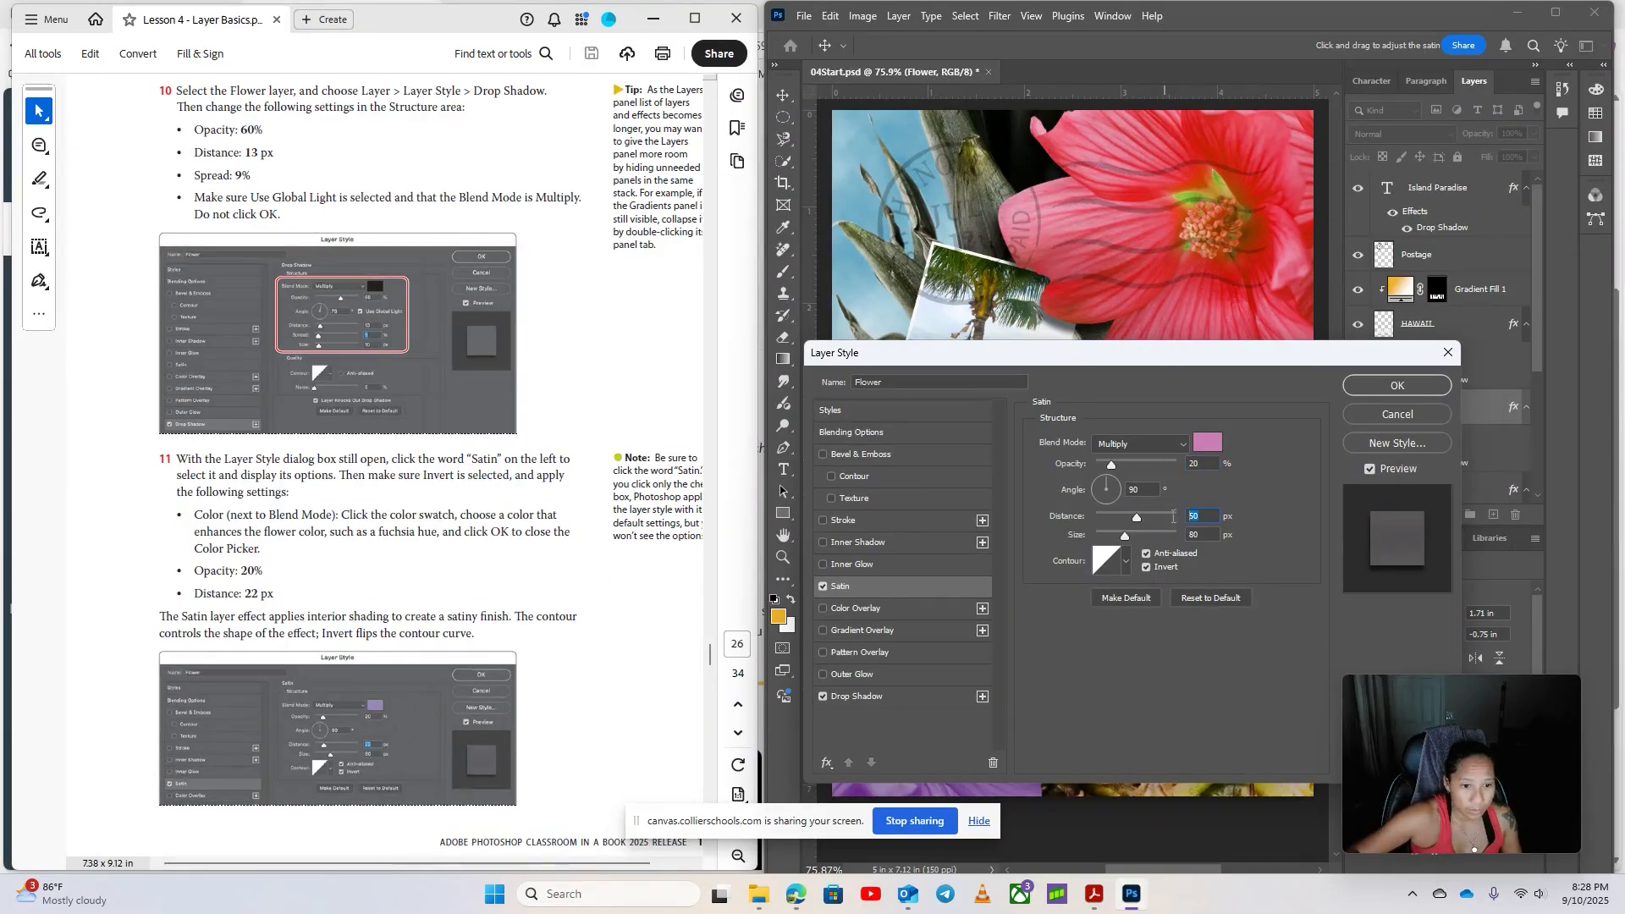
text(22)
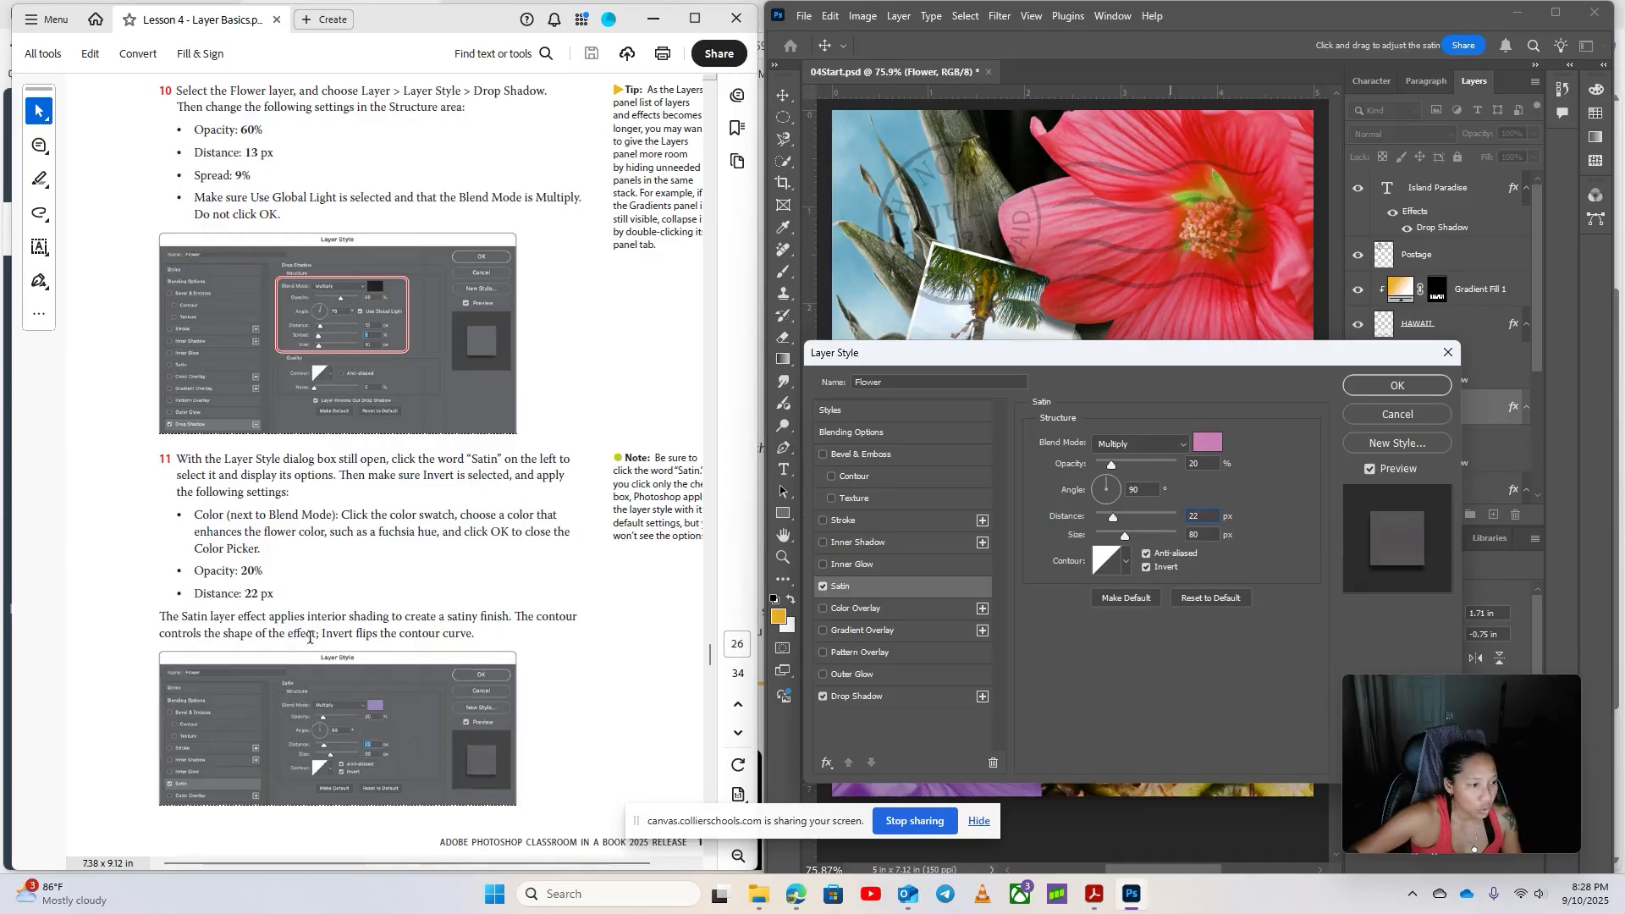
Toggle the satin Invert option to compare its effect, leave it enabled, and apply both layer styles to the Flower layer
click(1146, 568)
click(1144, 569)
click(1145, 569)
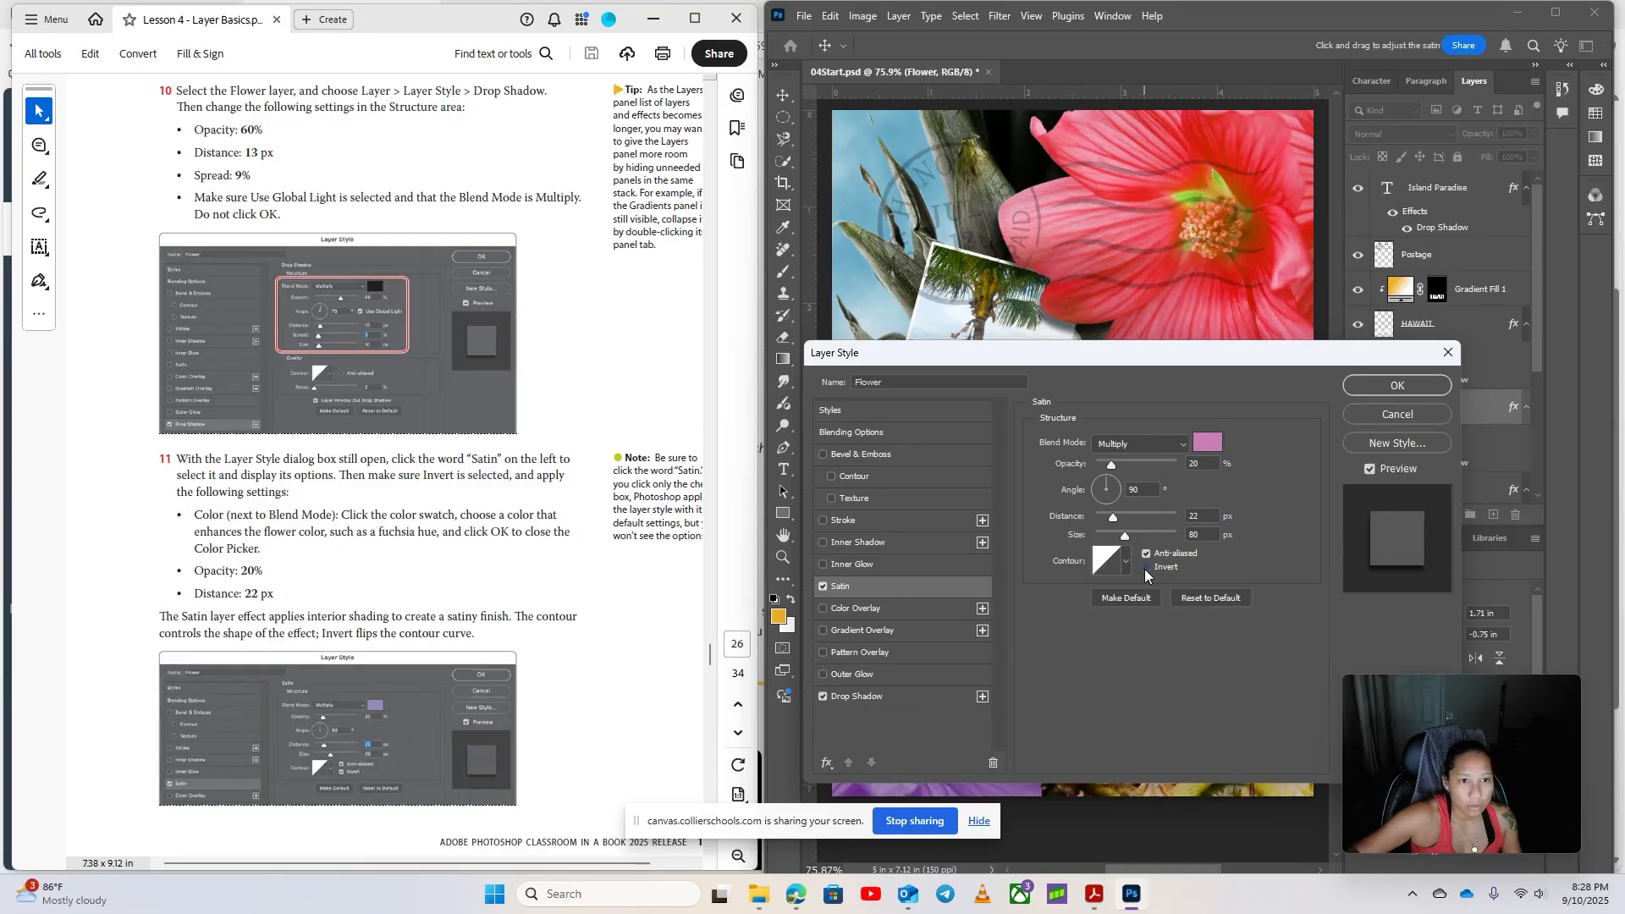
click(1146, 567)
click(1146, 567)
click(1146, 567)
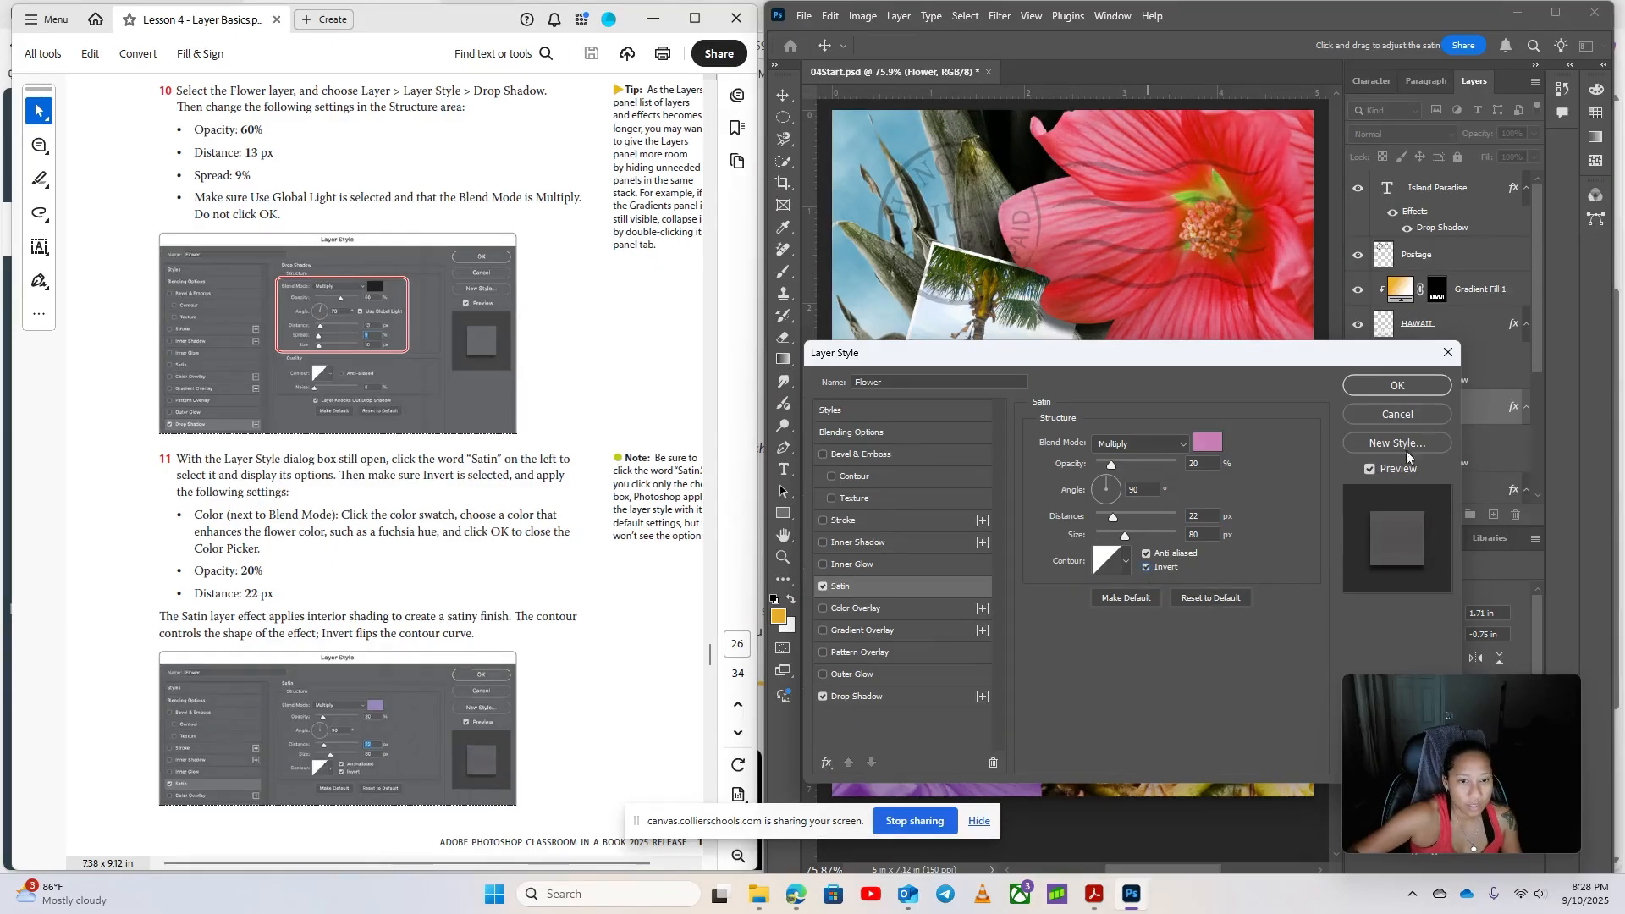
scroll(273, 440, down, 6)
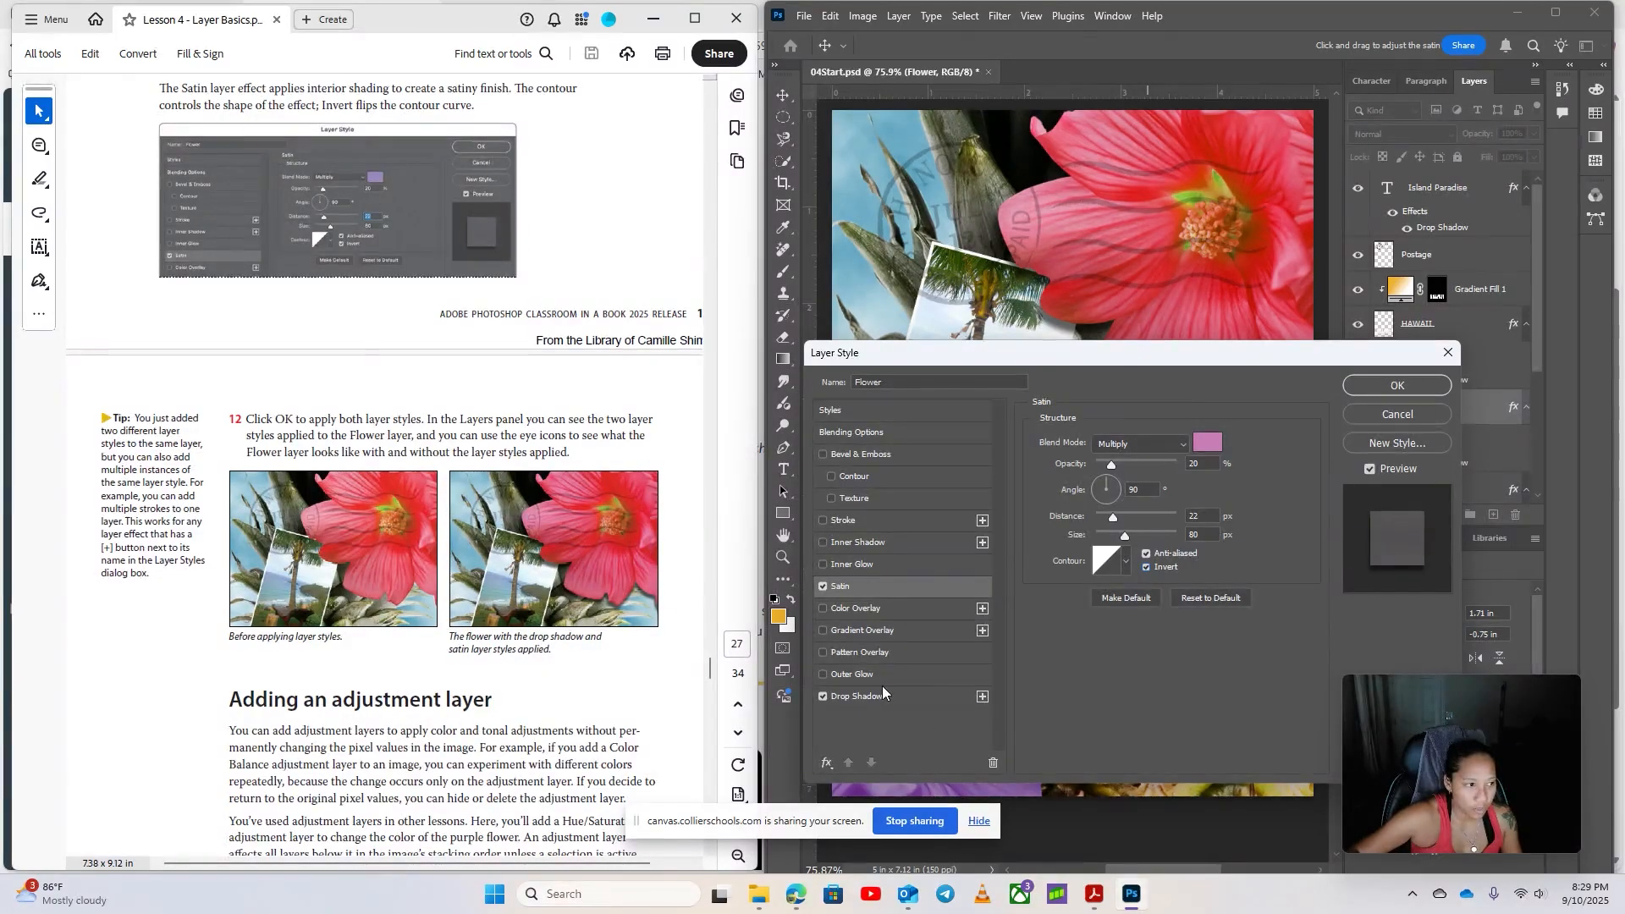
click(1373, 385)
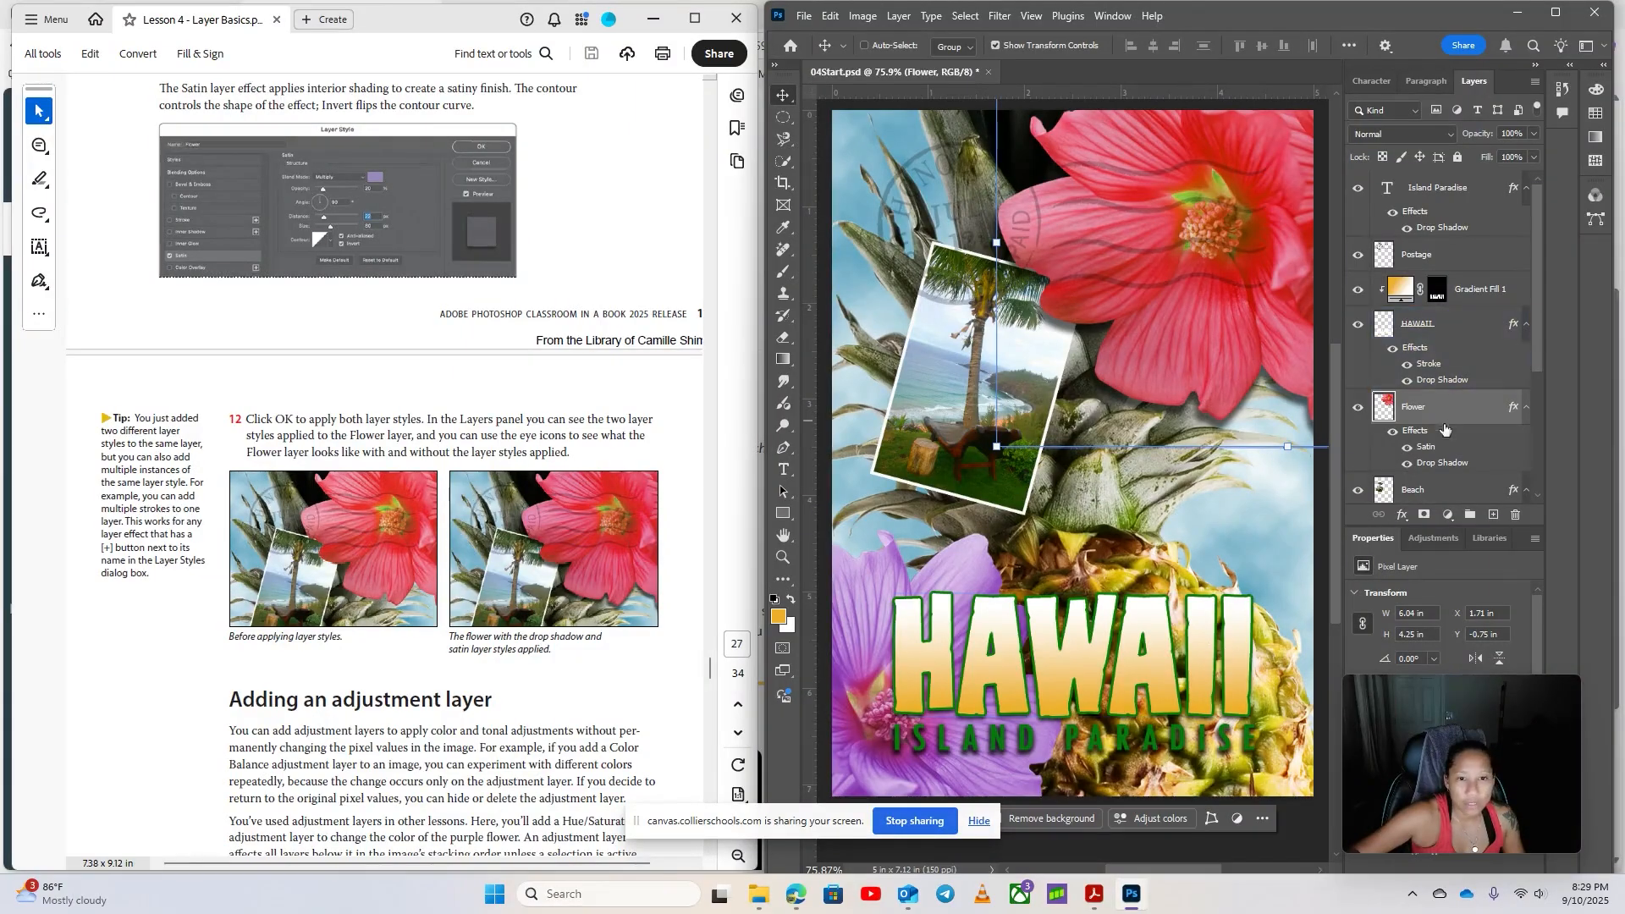
Toggle the visibility of the Flower layer's effects and of the layer itself to compare the flower with and without them
click(1392, 433)
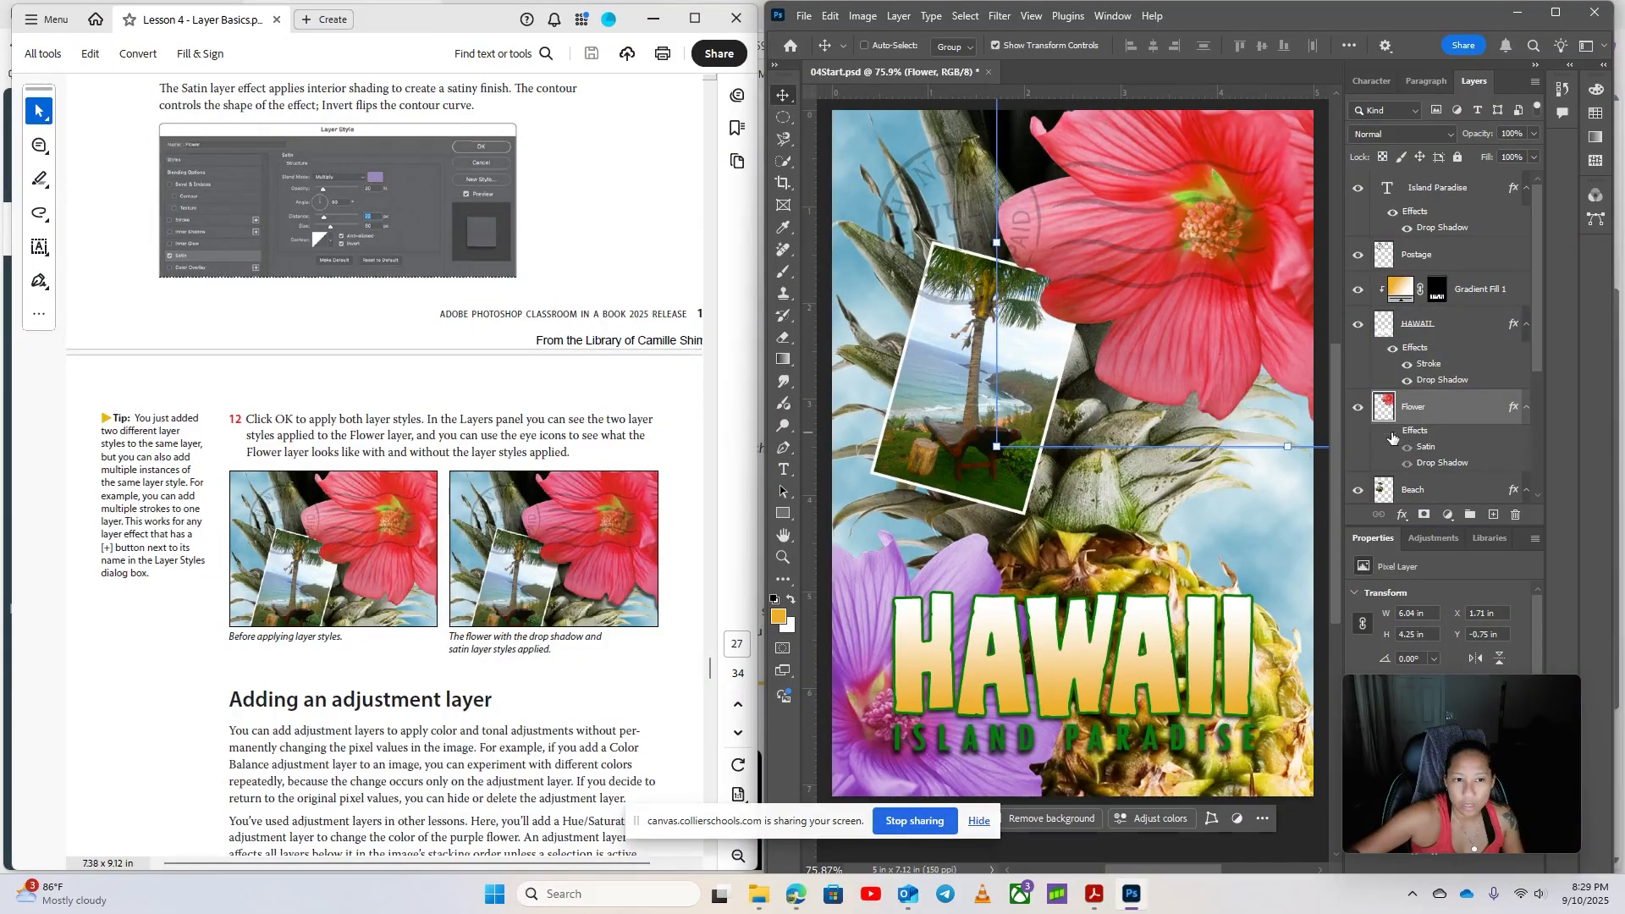
click(1392, 432)
click(1393, 432)
click(1392, 433)
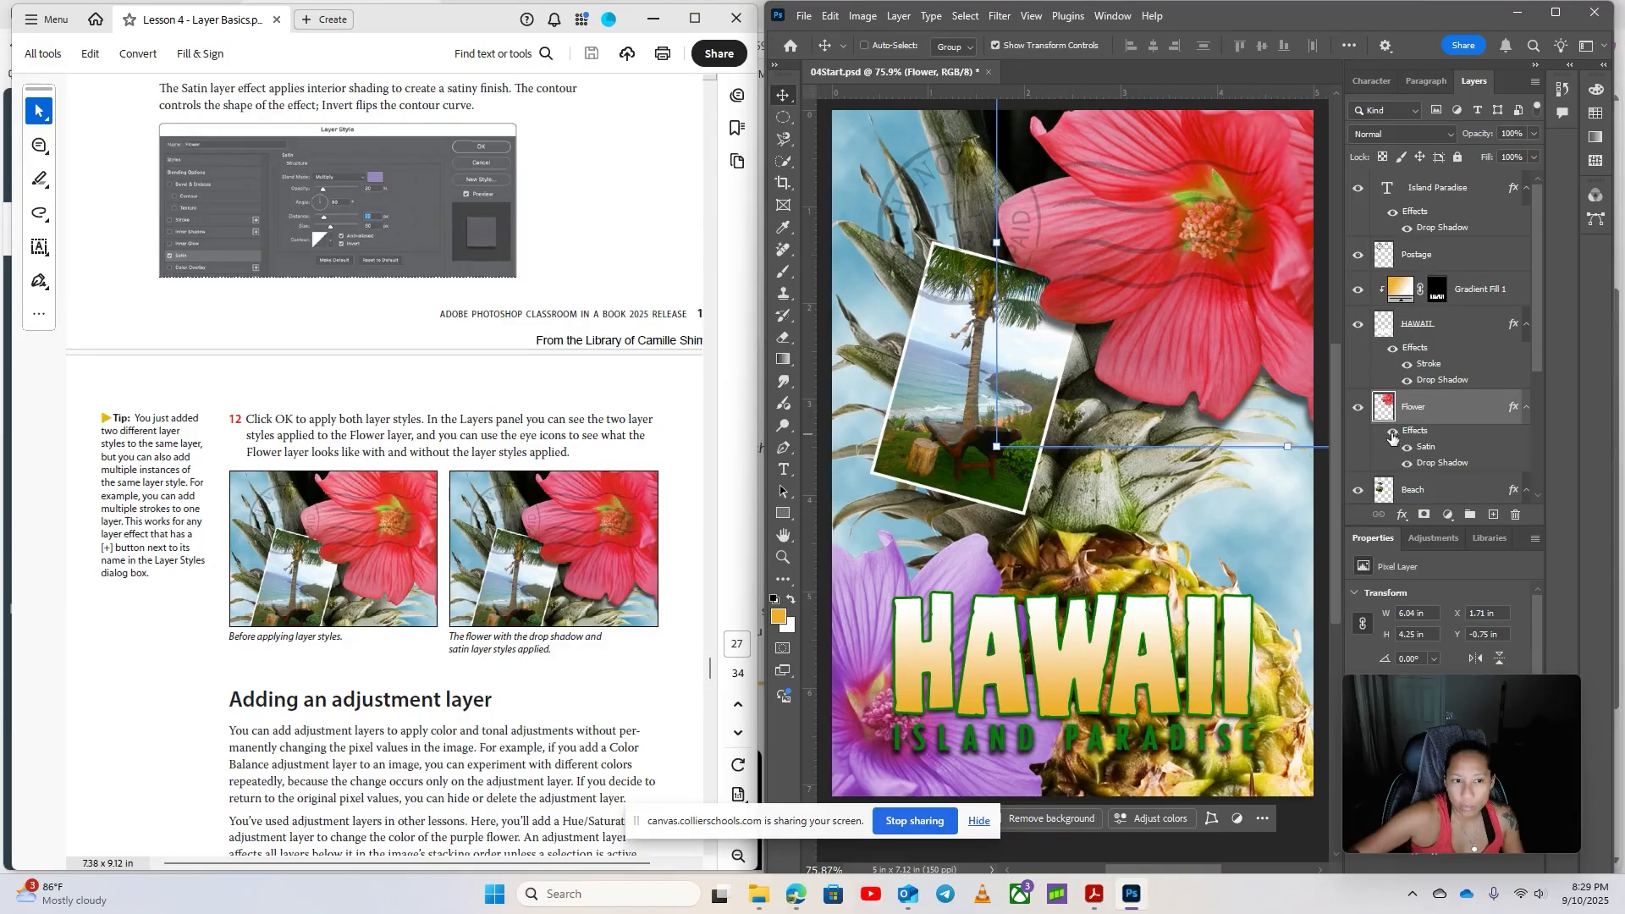
click(1392, 432)
click(1392, 433)
click(1359, 407)
click(1358, 407)
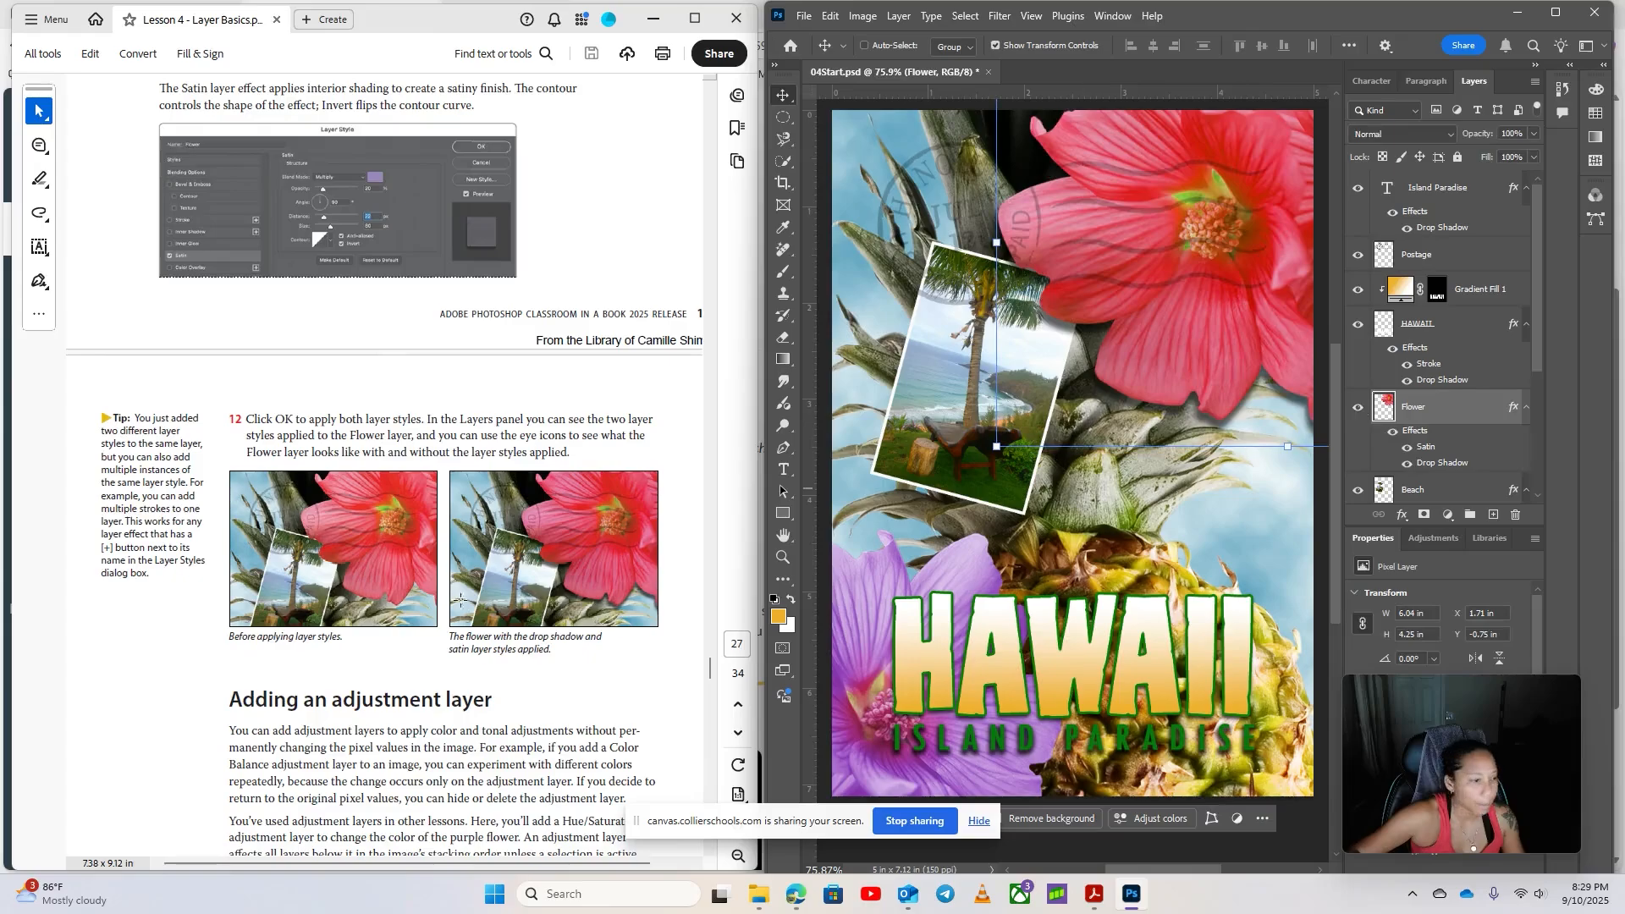
Read the instructions for adding an adjustment layer and select the Flower2 layer
scroll(462, 733, down, 3)
scroll(462, 733, down, 2)
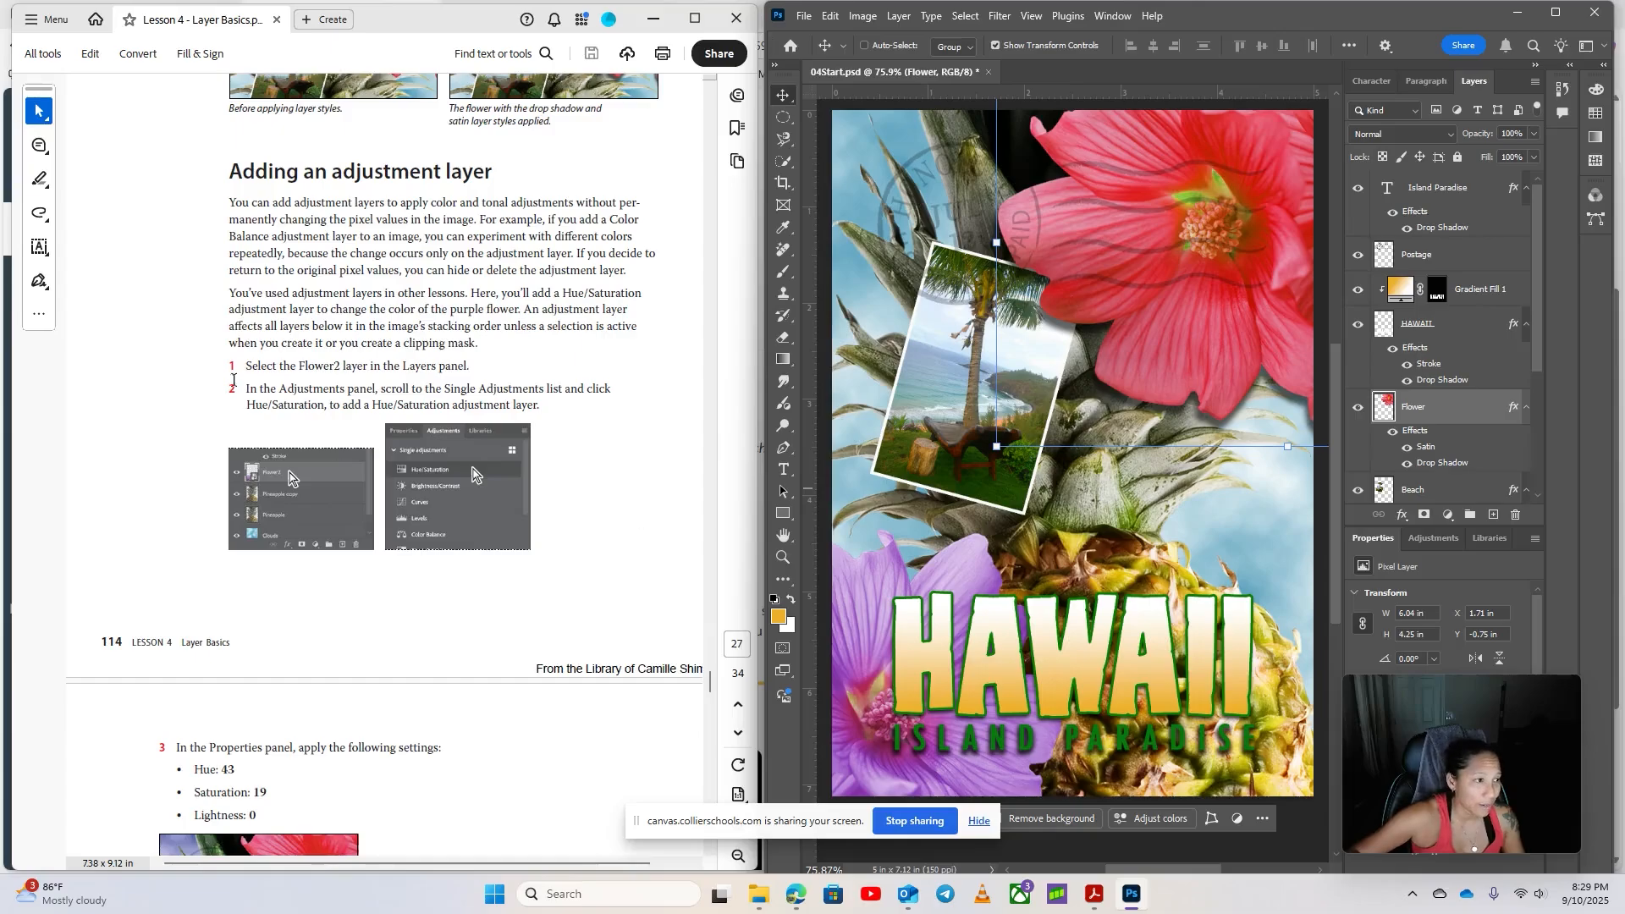
scroll(1458, 437, down, 3)
click(1431, 347)
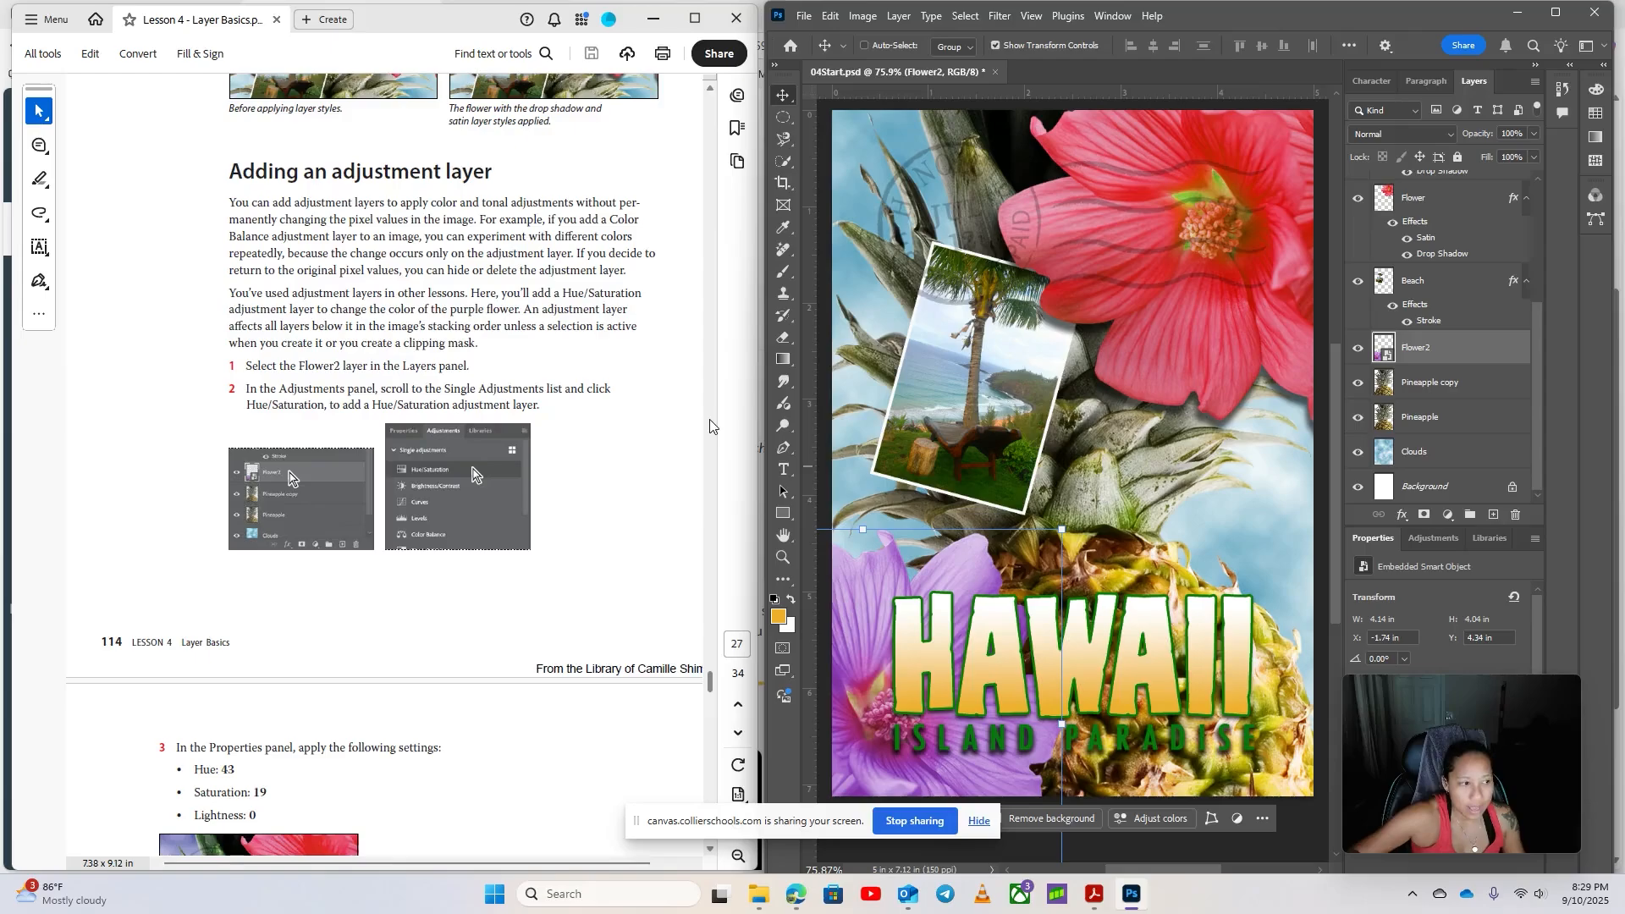
drag(1514, 748, 683, 701)
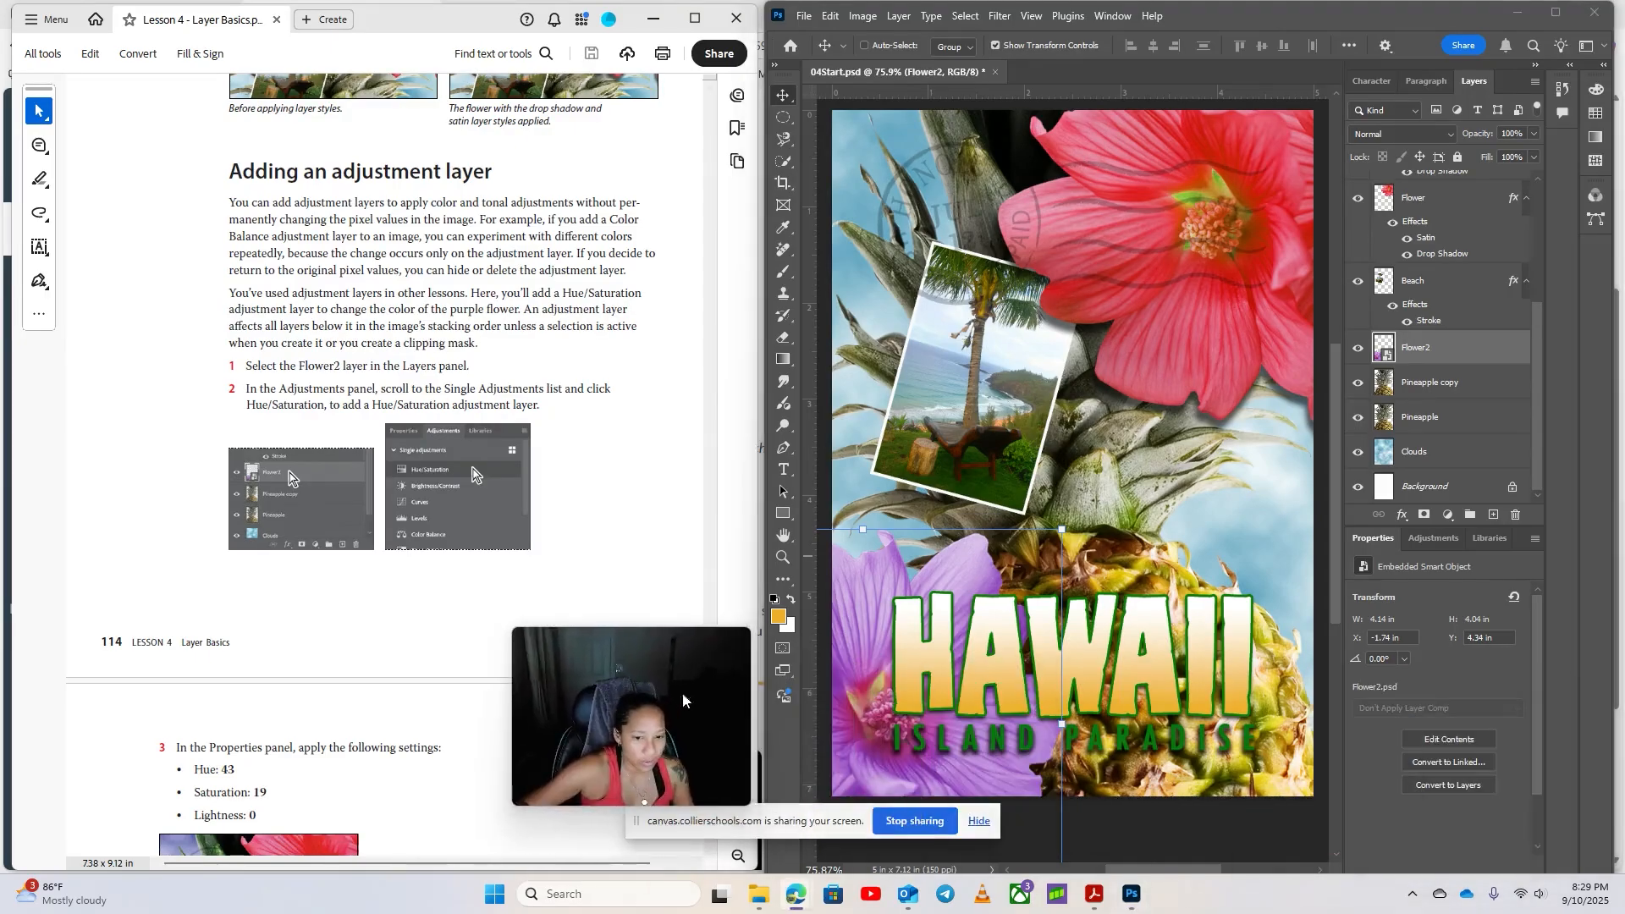
Add a Hue/Saturation adjustment layer directly above the Flower2 layer
click(1438, 546)
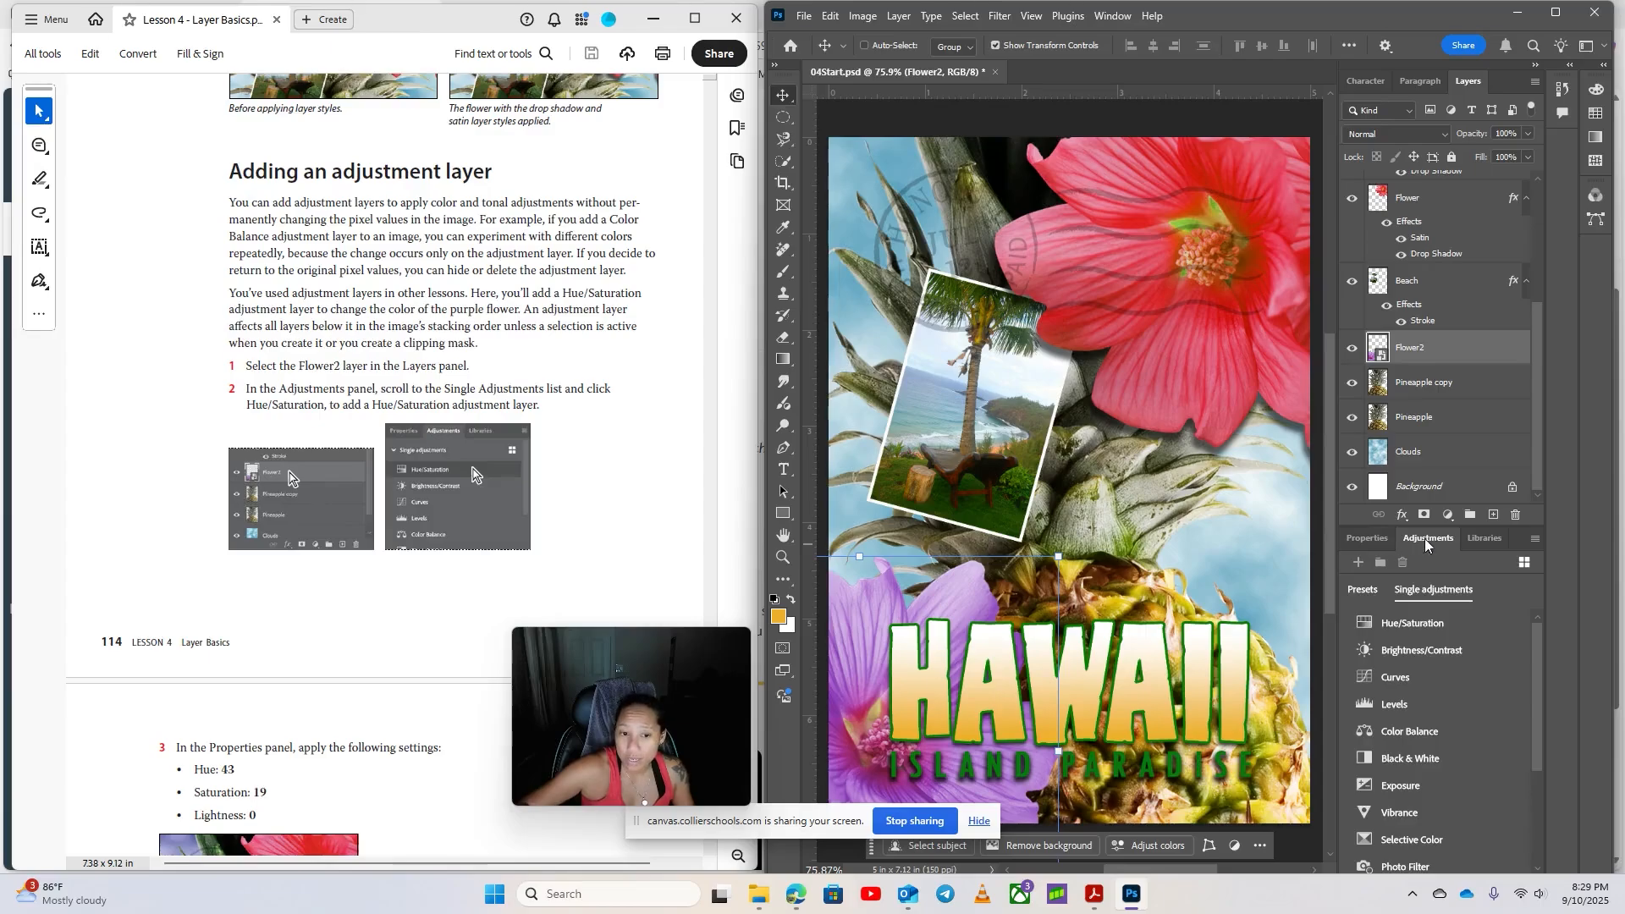
click(1119, 17)
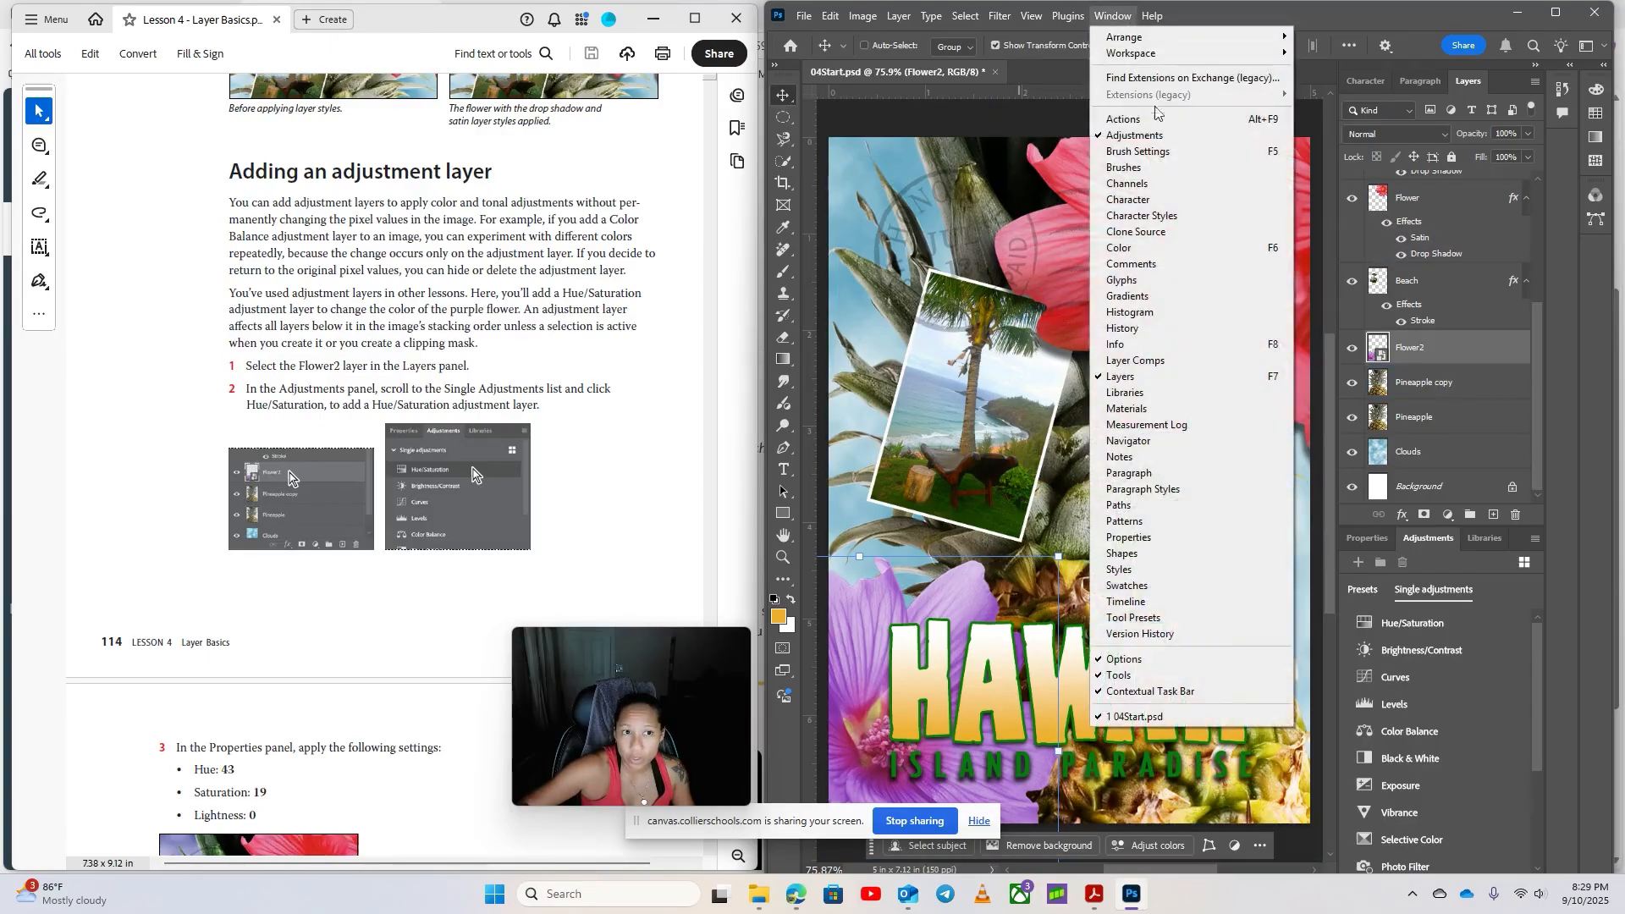
click(1402, 39)
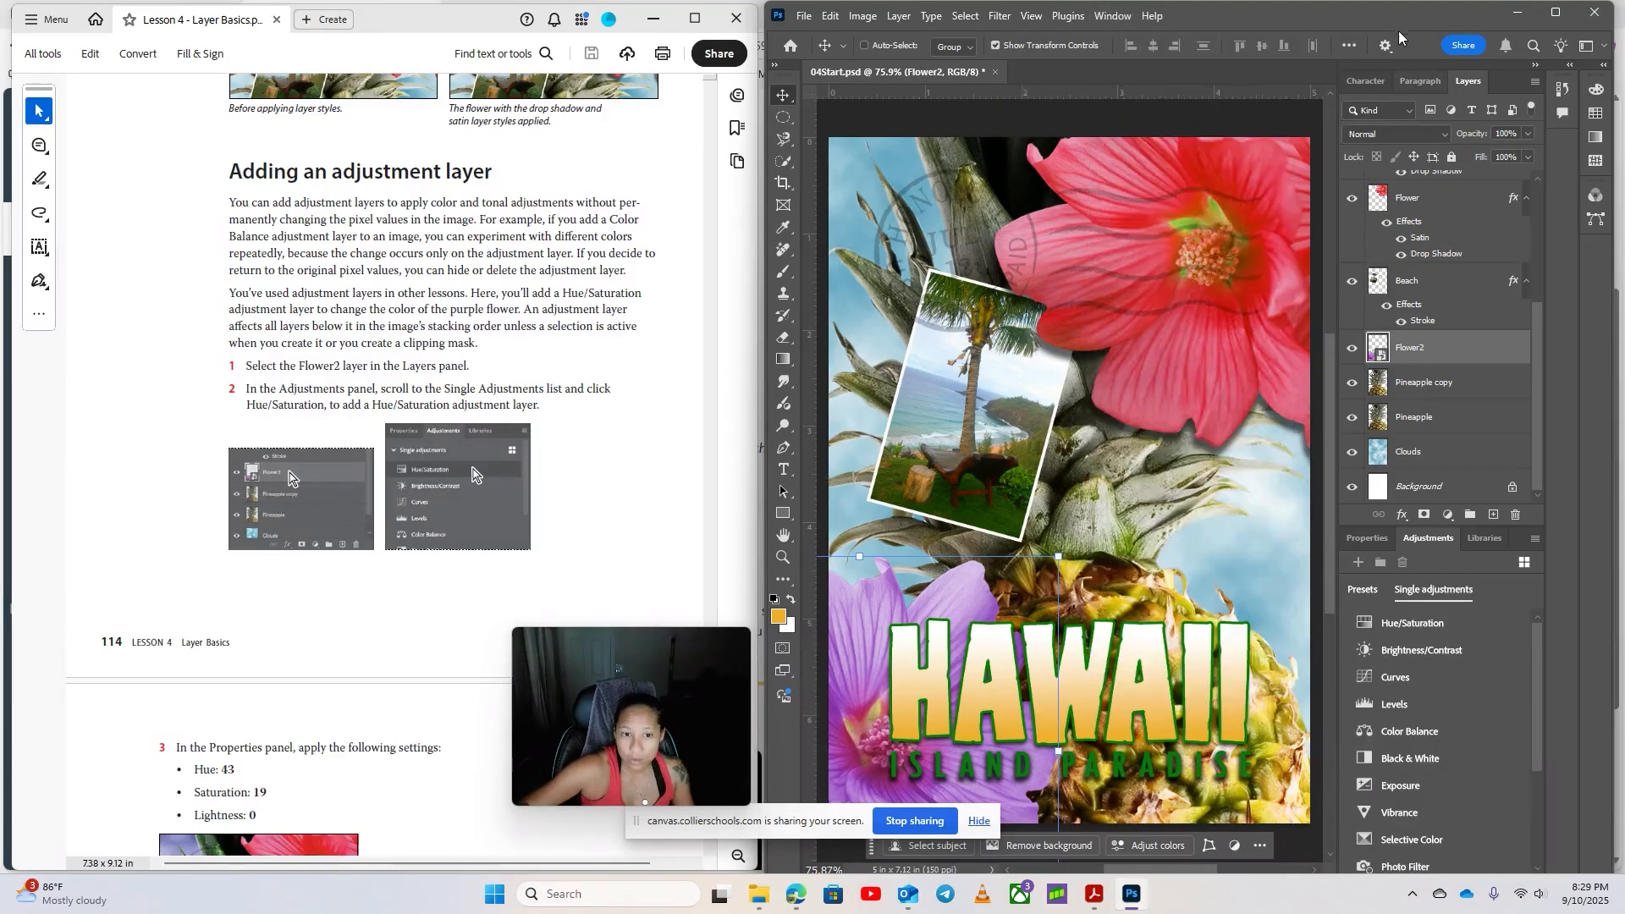
scroll(1486, 635, down, 3)
scroll(1456, 651, up, 3)
click(1375, 590)
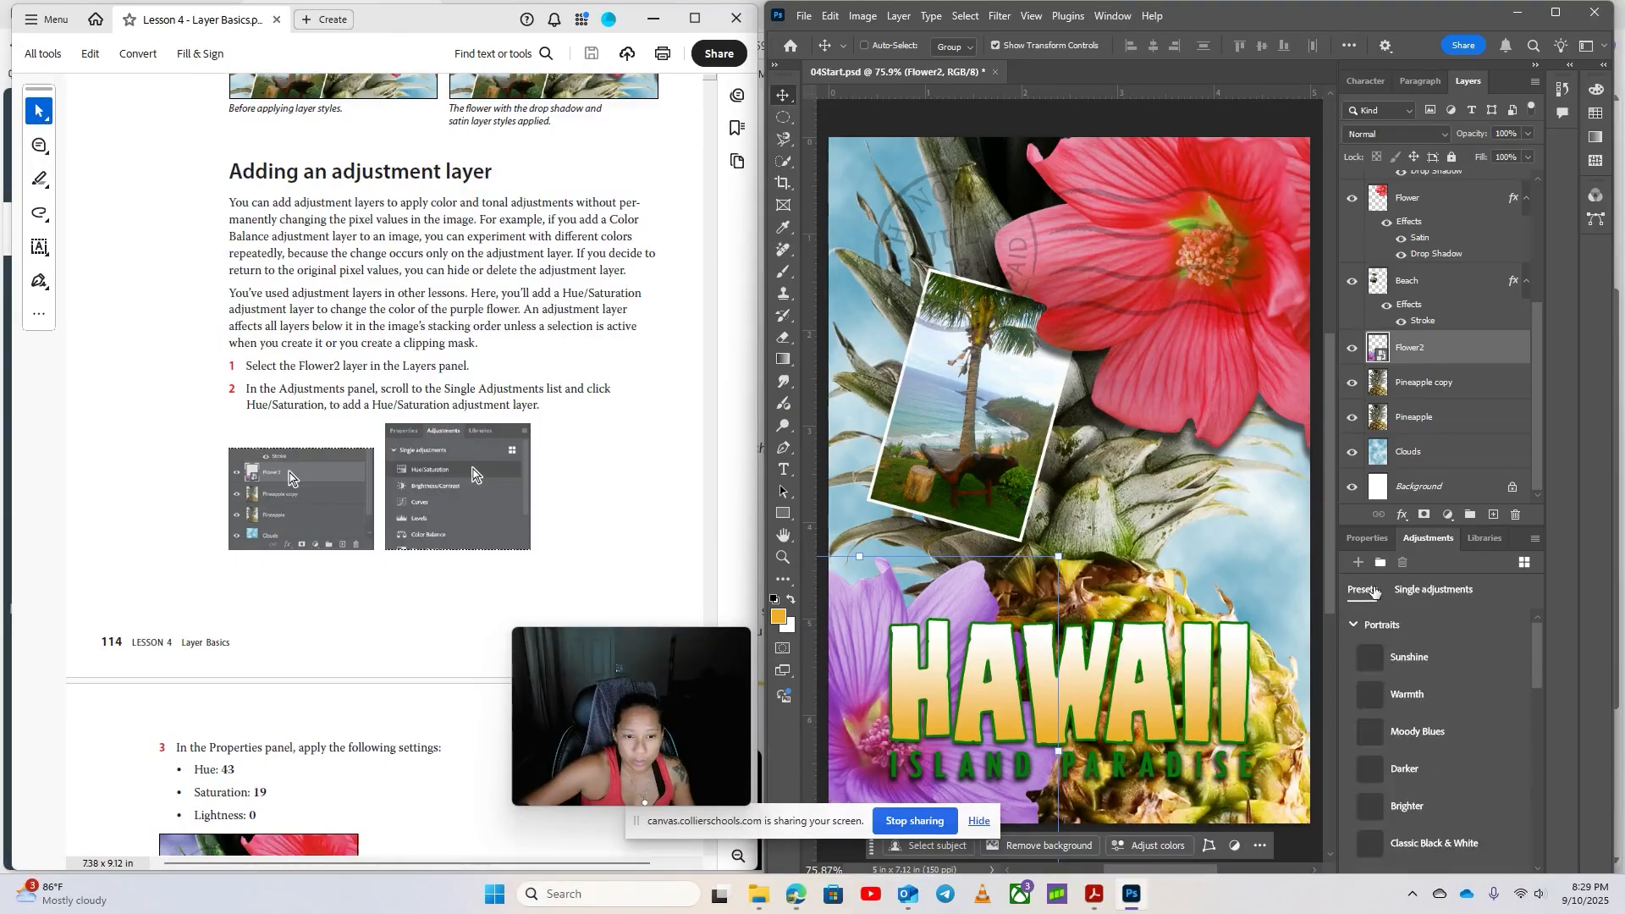
click(1423, 592)
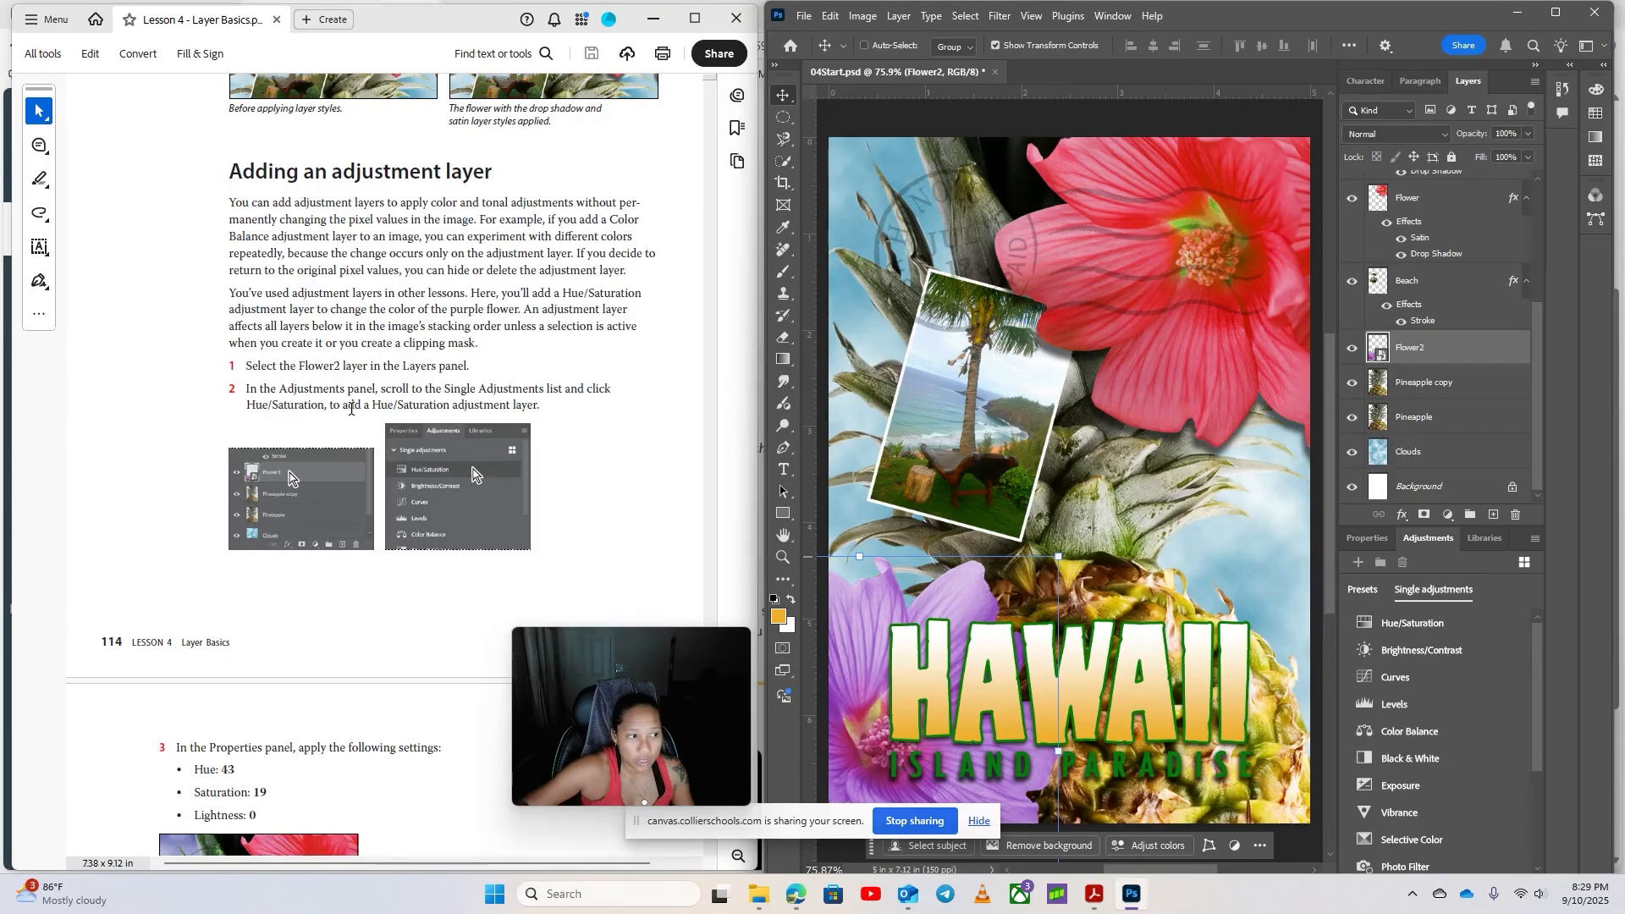
click(1442, 626)
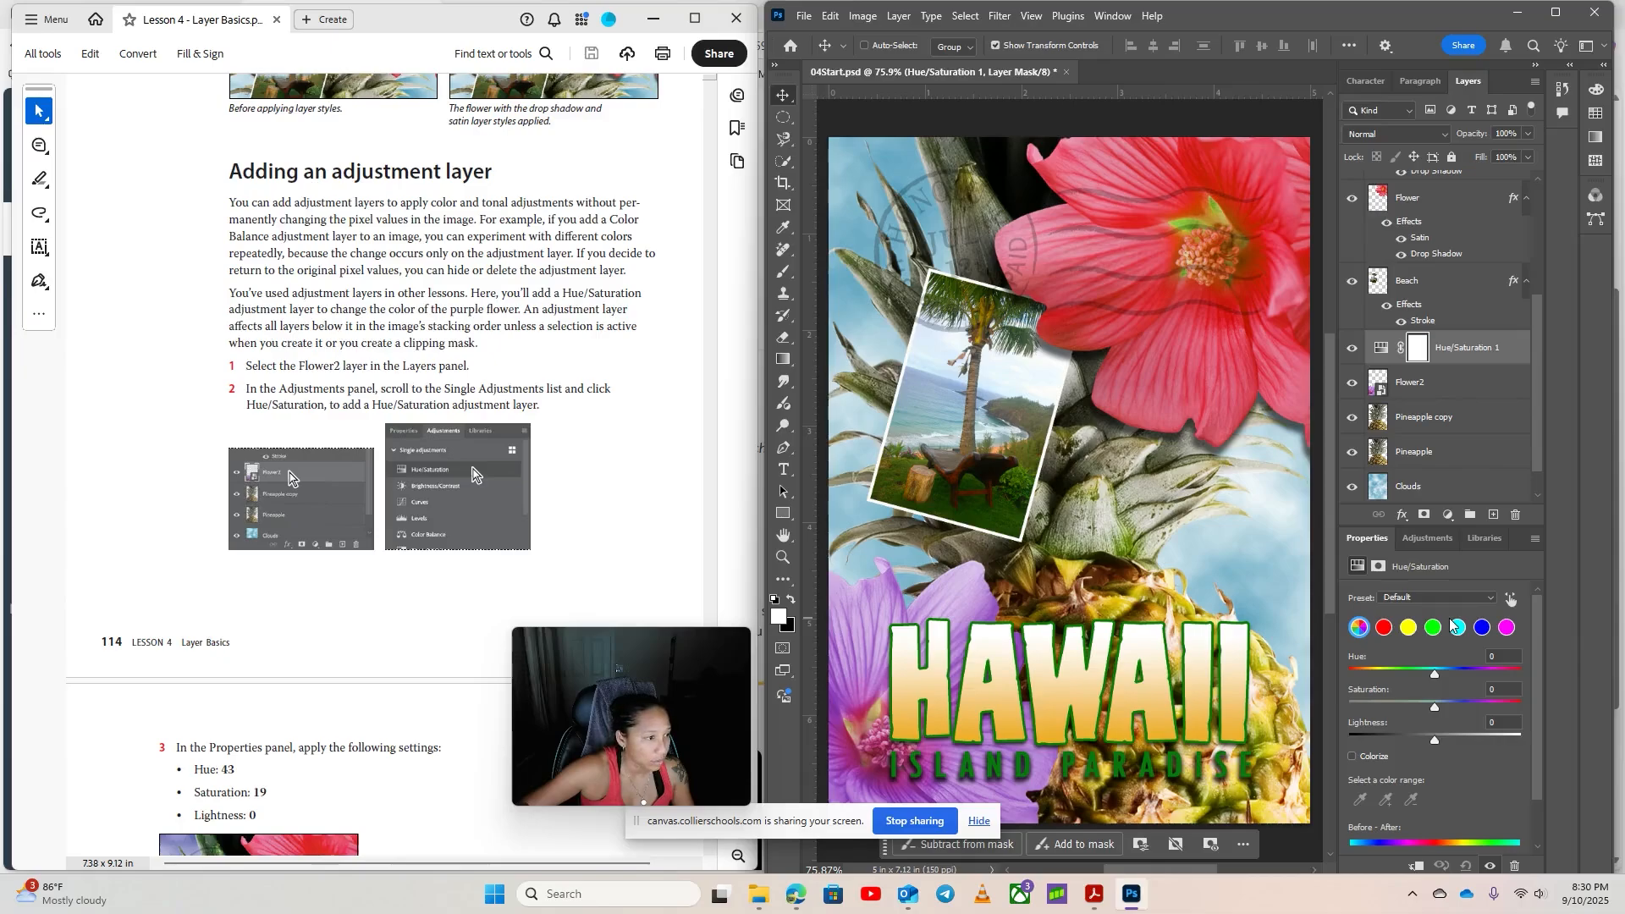
Set the hue of the Hue/Saturation adjustment layer to 43, following the lesson's settings
scroll(581, 530, down, 5)
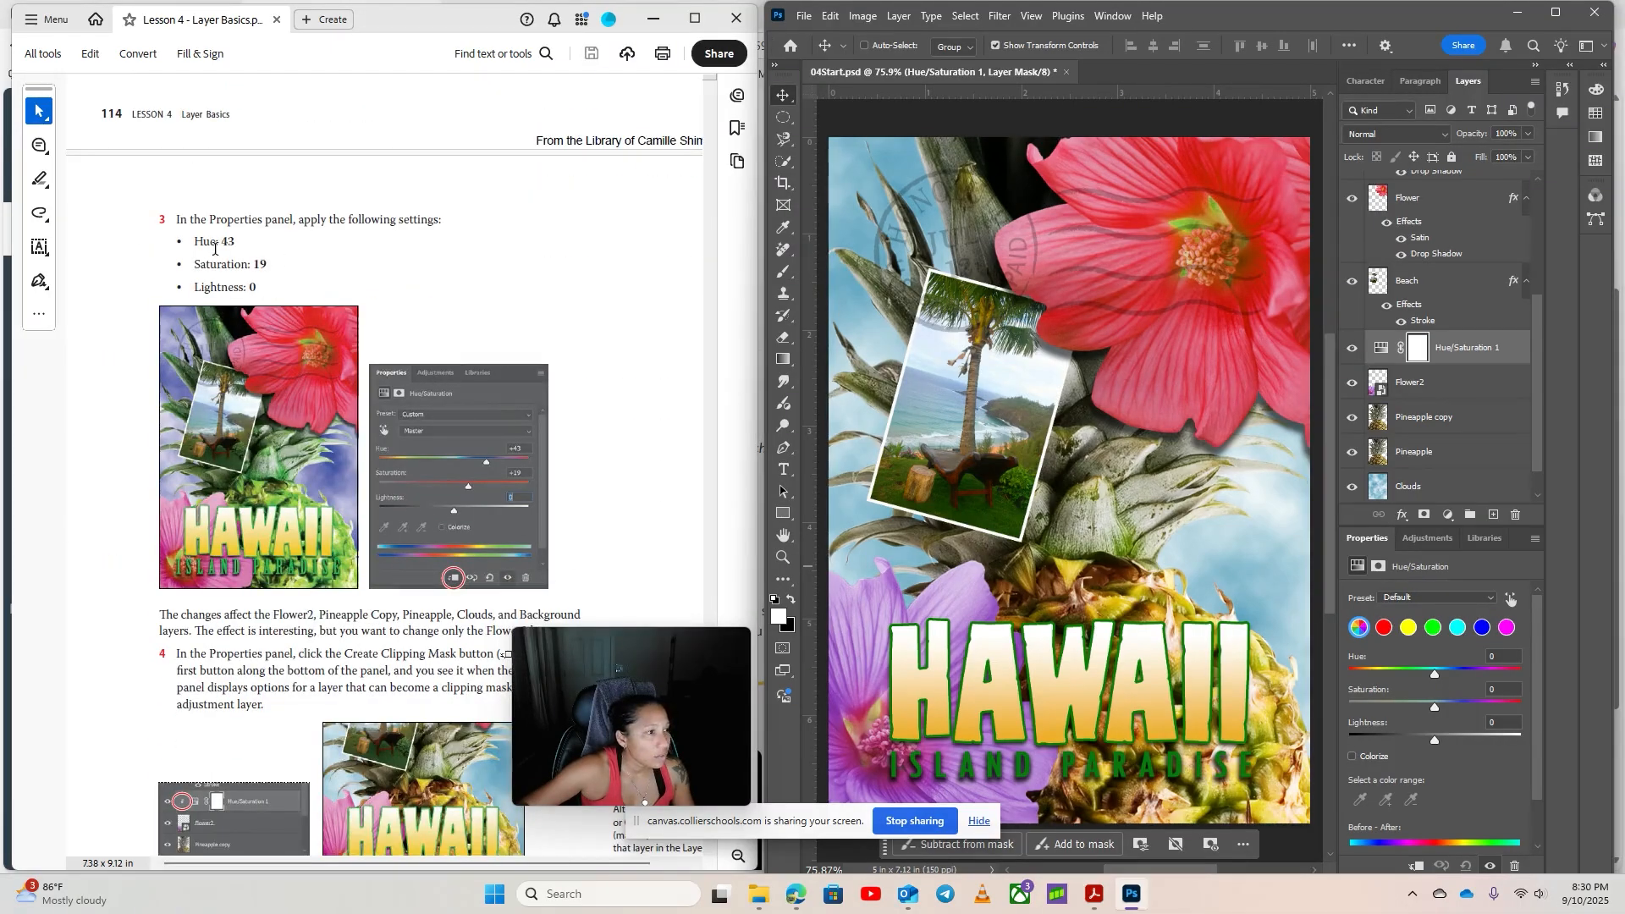
click(1490, 655)
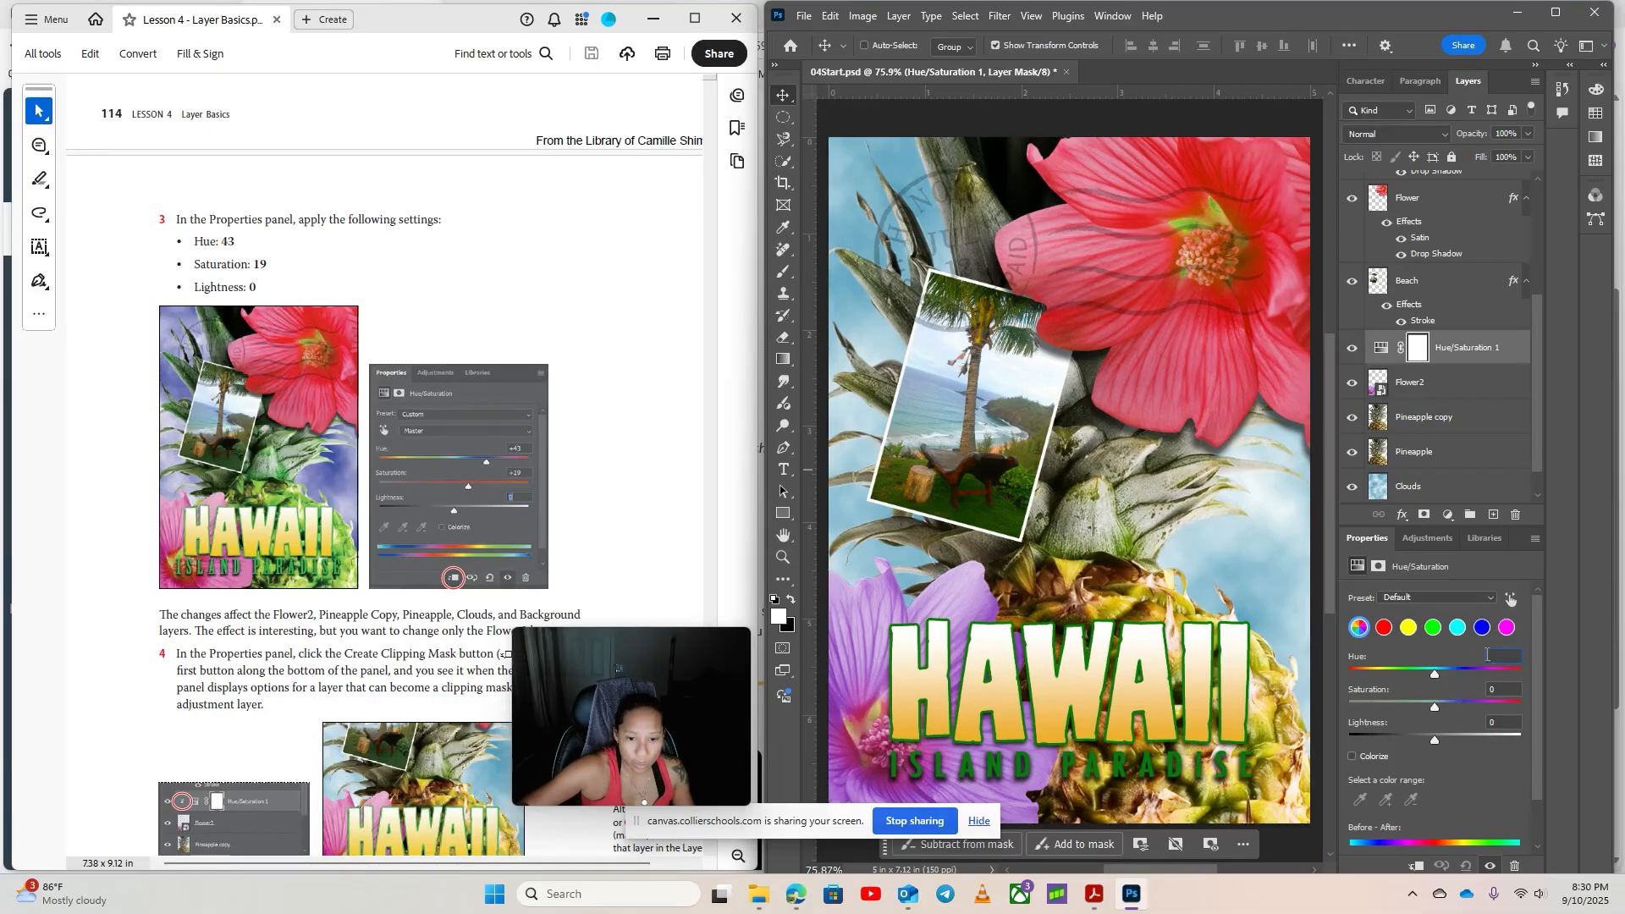
text(43)
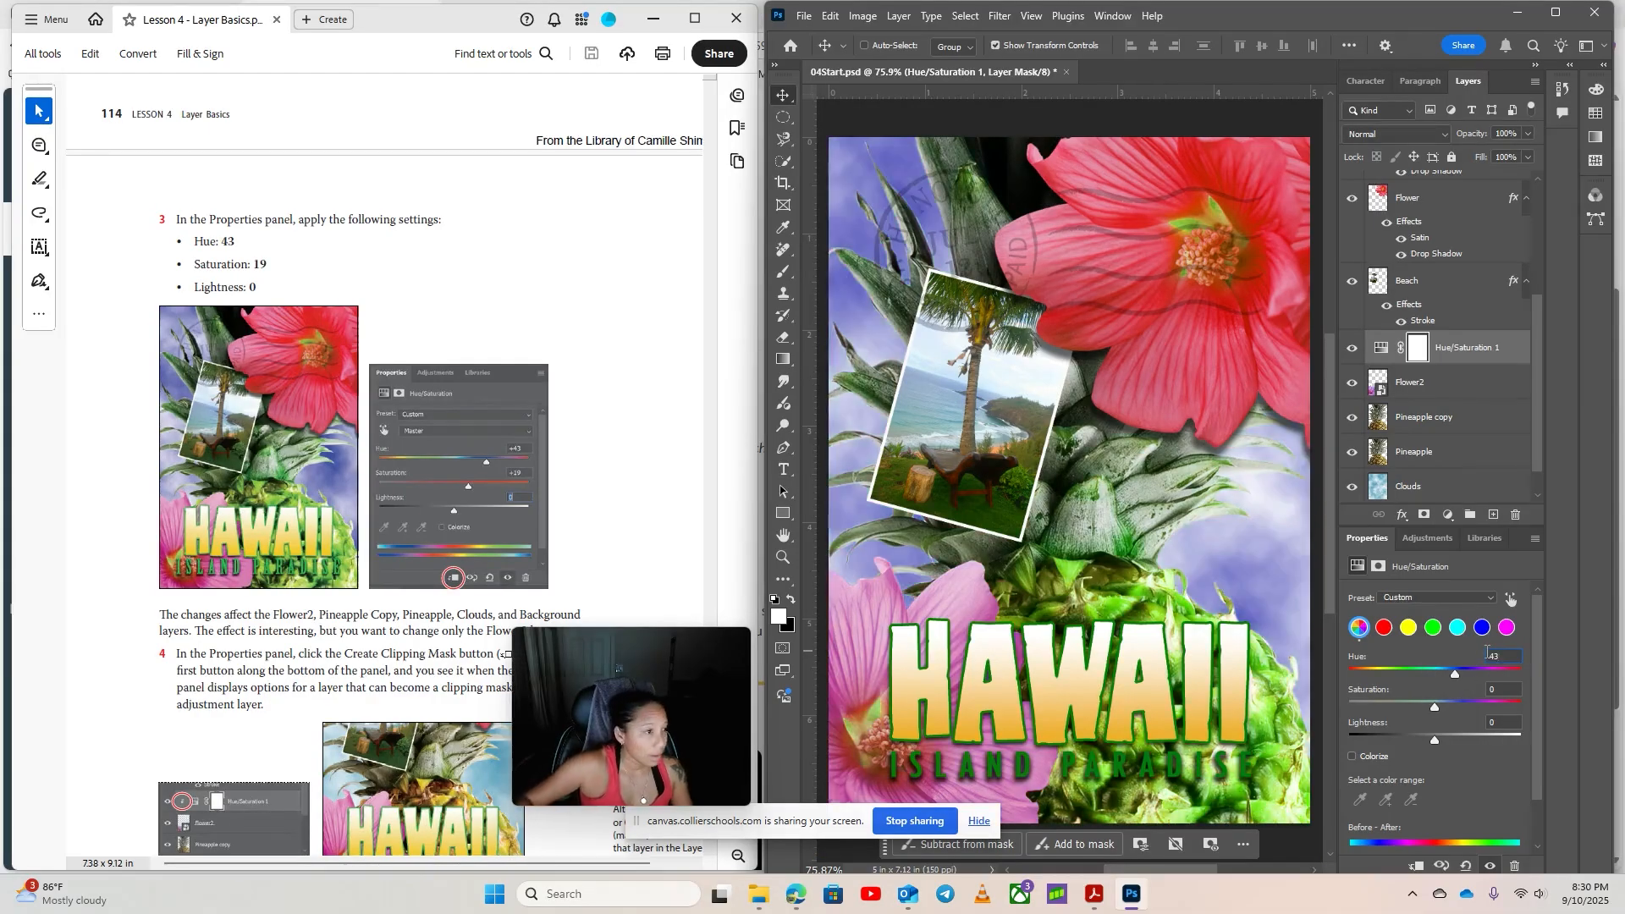
Set the Hue/Saturation adjustment layer's saturation to 19 and read the lesson's instructions for creating a clipping mask
click(1494, 693)
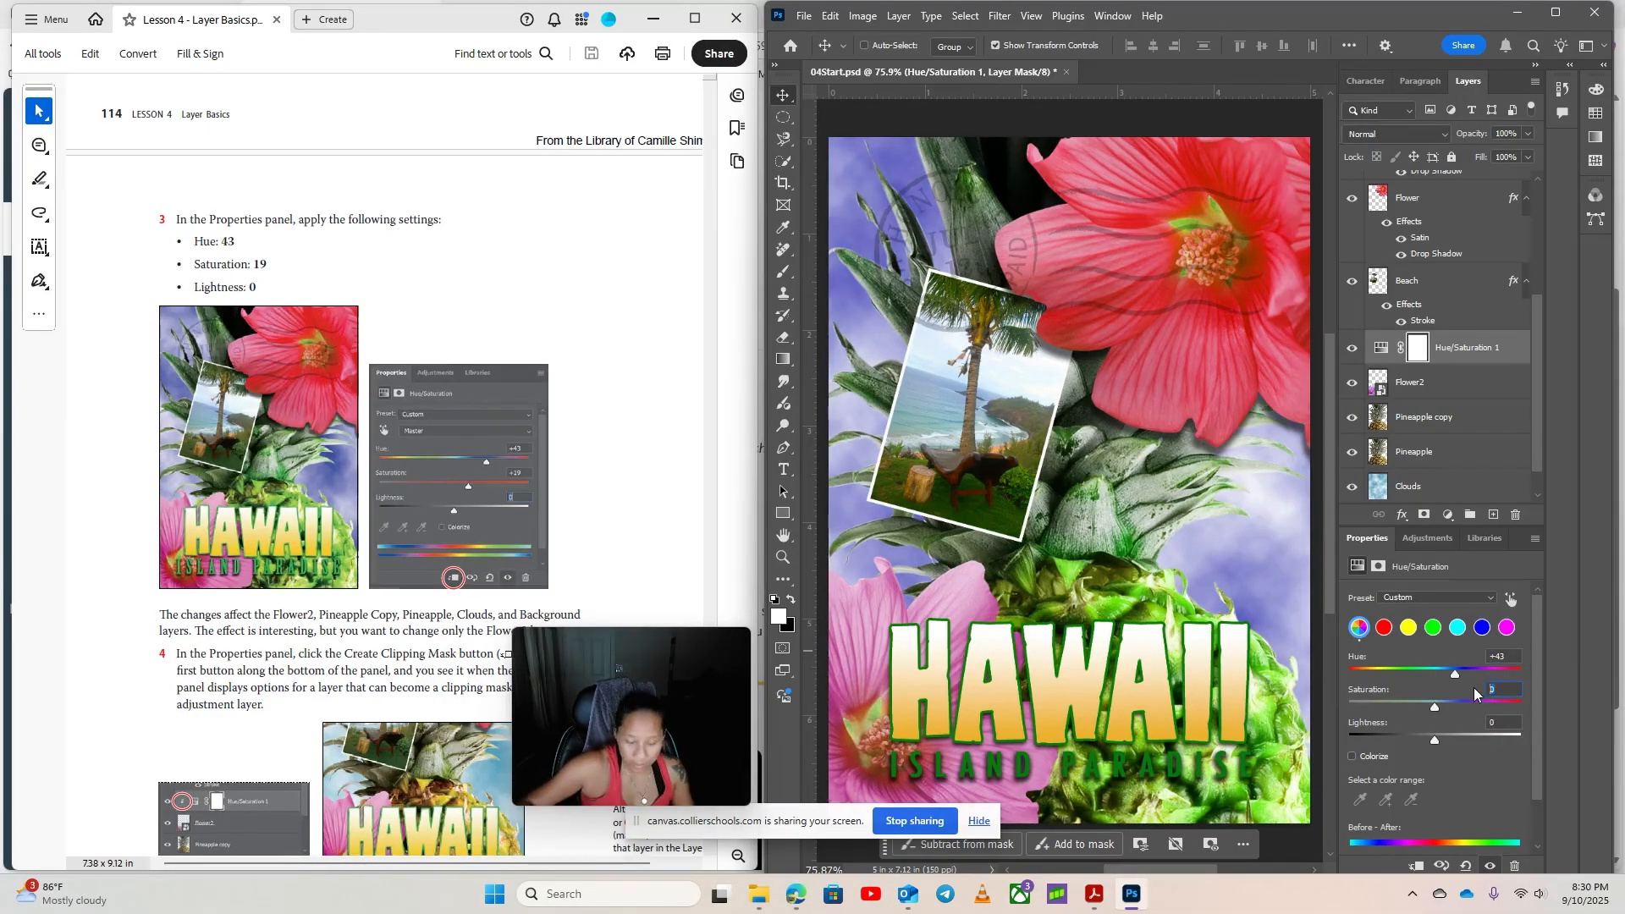
text(19)
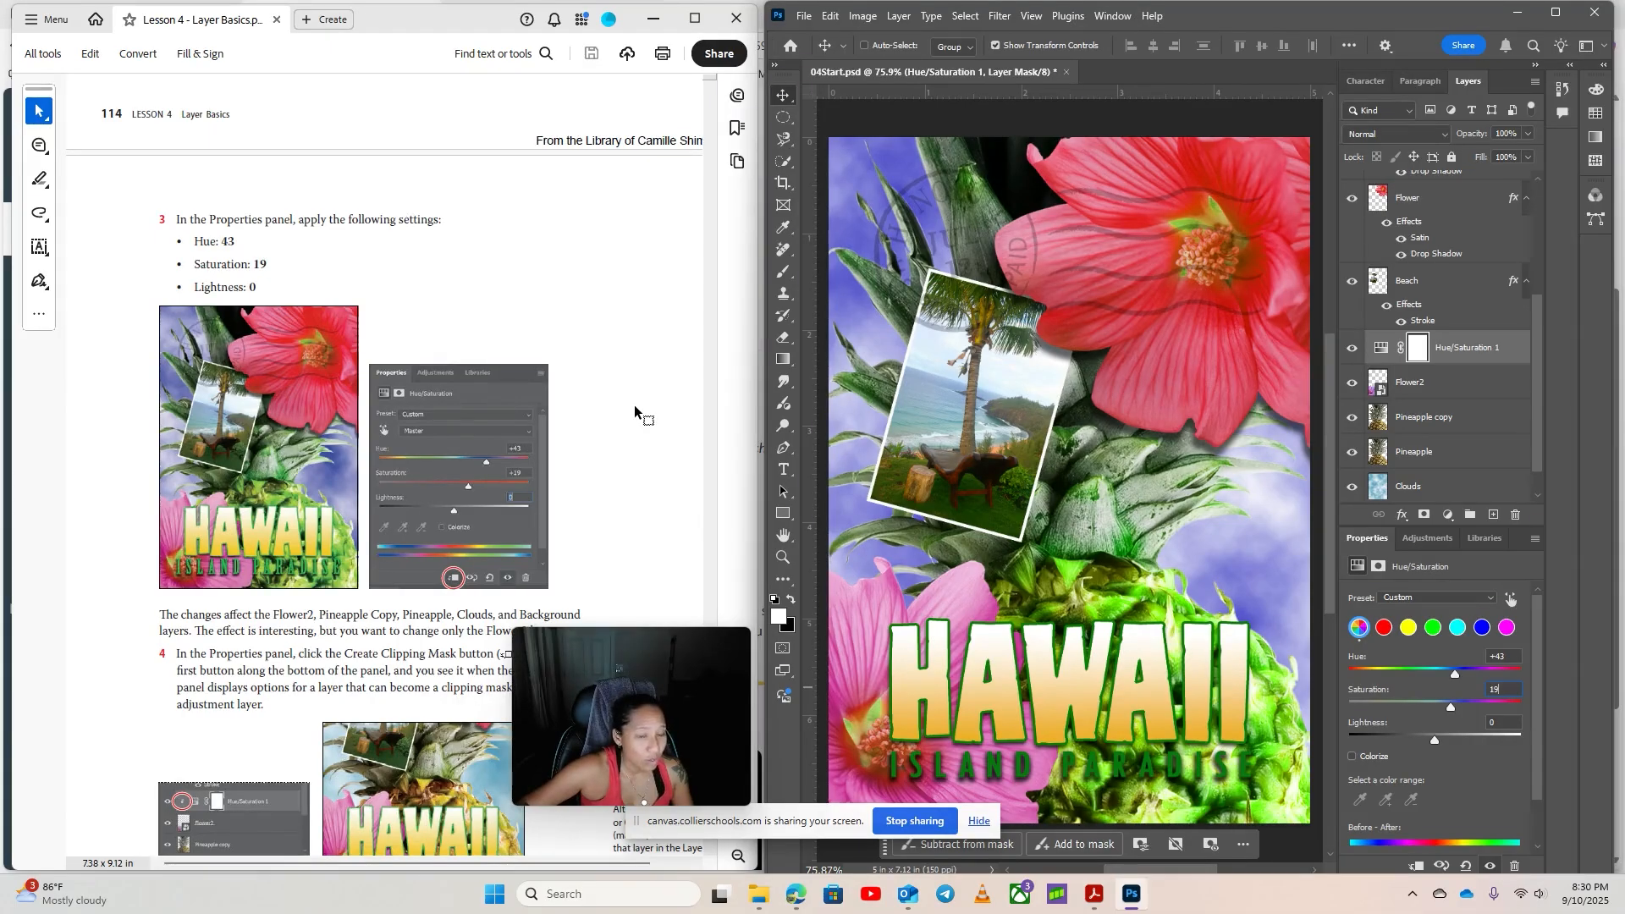
scroll(658, 421, down, 5)
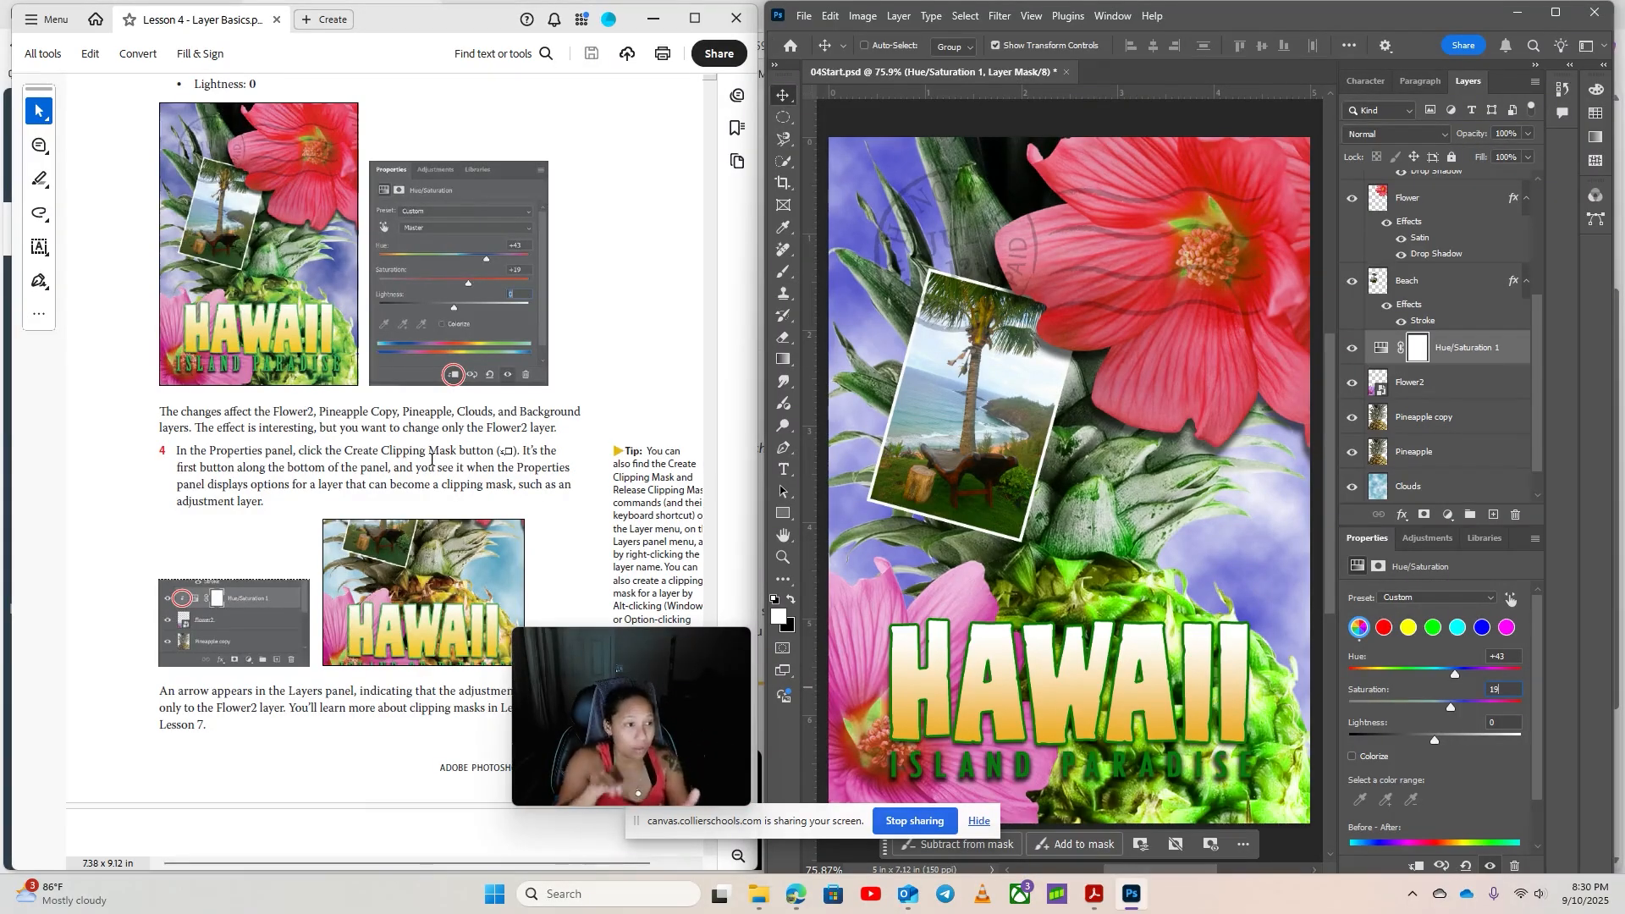
scroll(431, 460, down, 3)
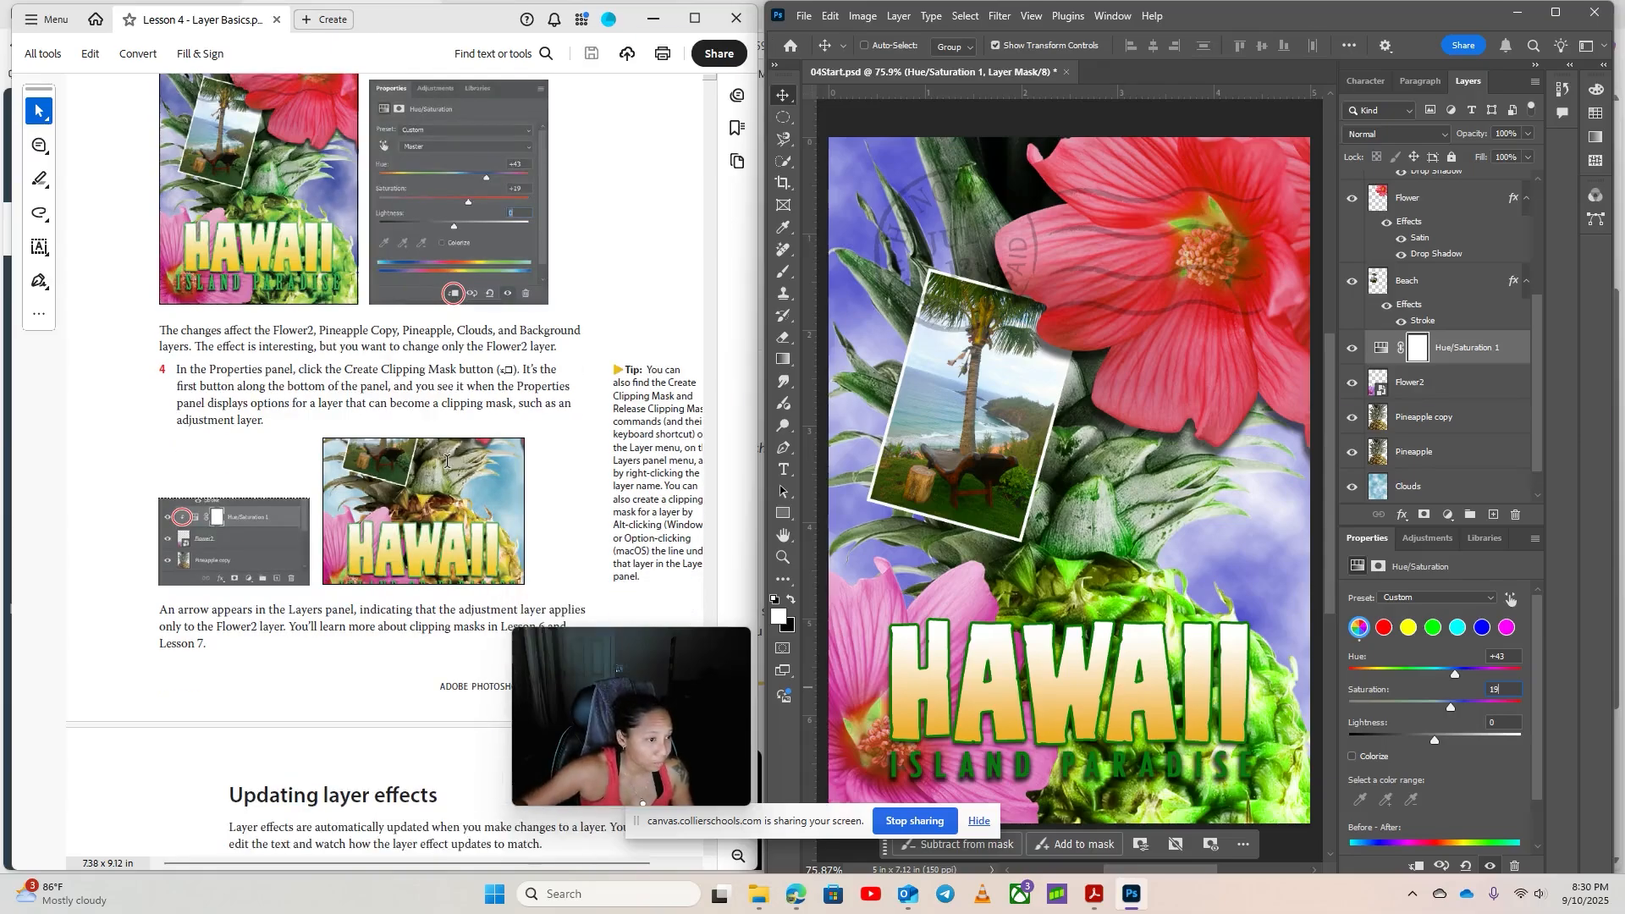
scroll(584, 475, down, 1)
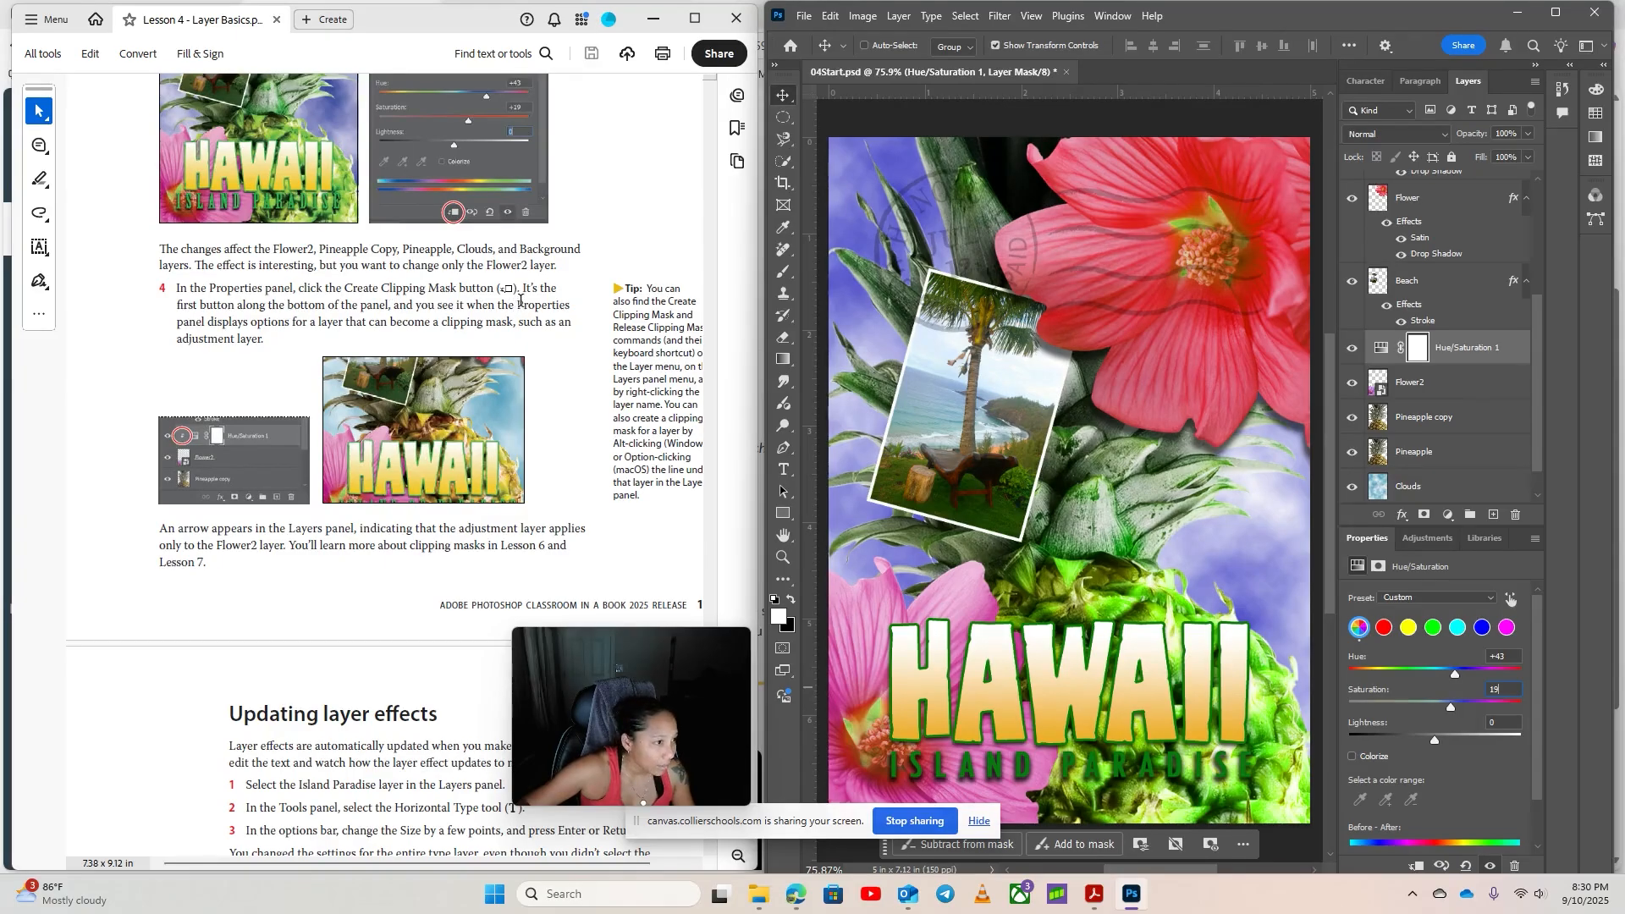
scroll(595, 461, up, 3)
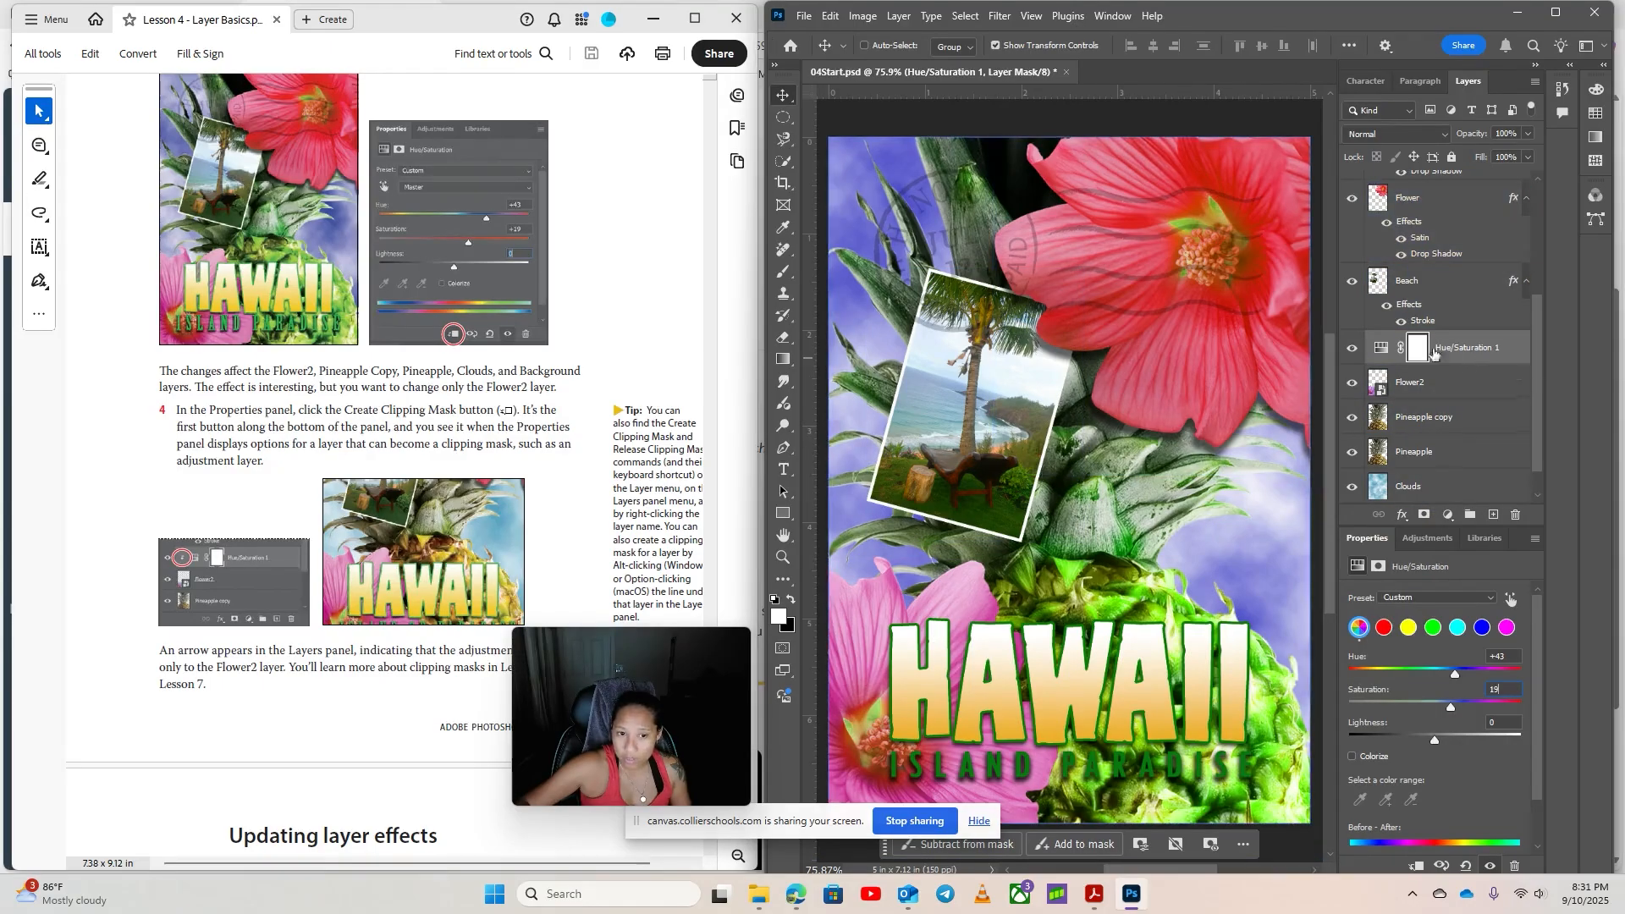
Toggle the visibility of the Hue/Saturation adjustment layer to compare the poster with and without it
click(1353, 349)
click(1353, 349)
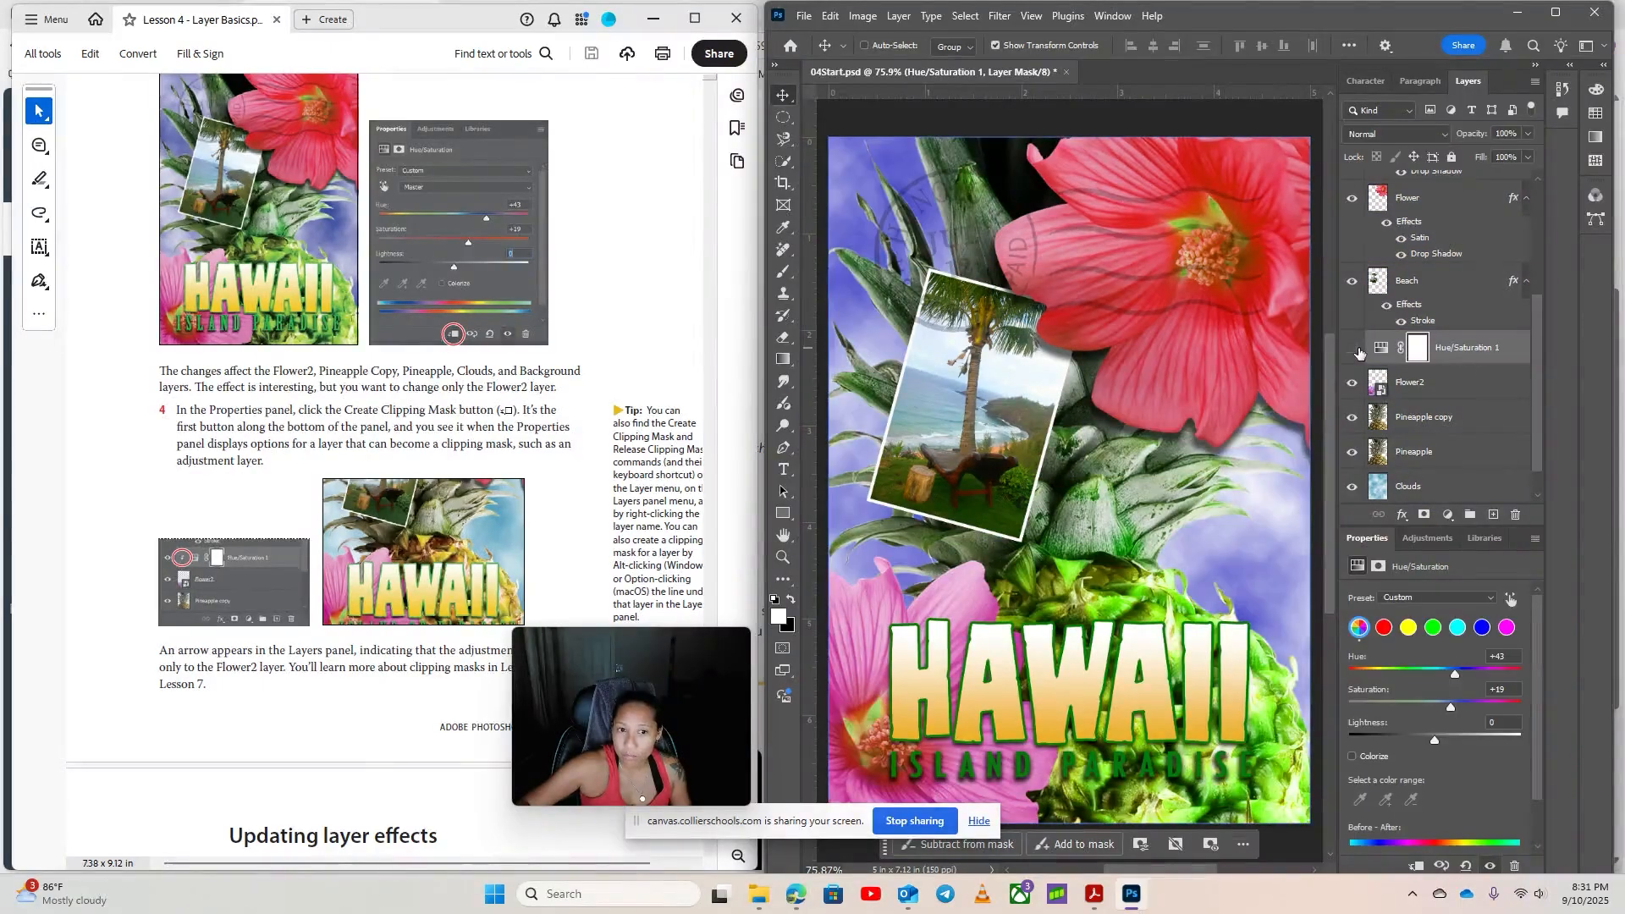
click(1355, 350)
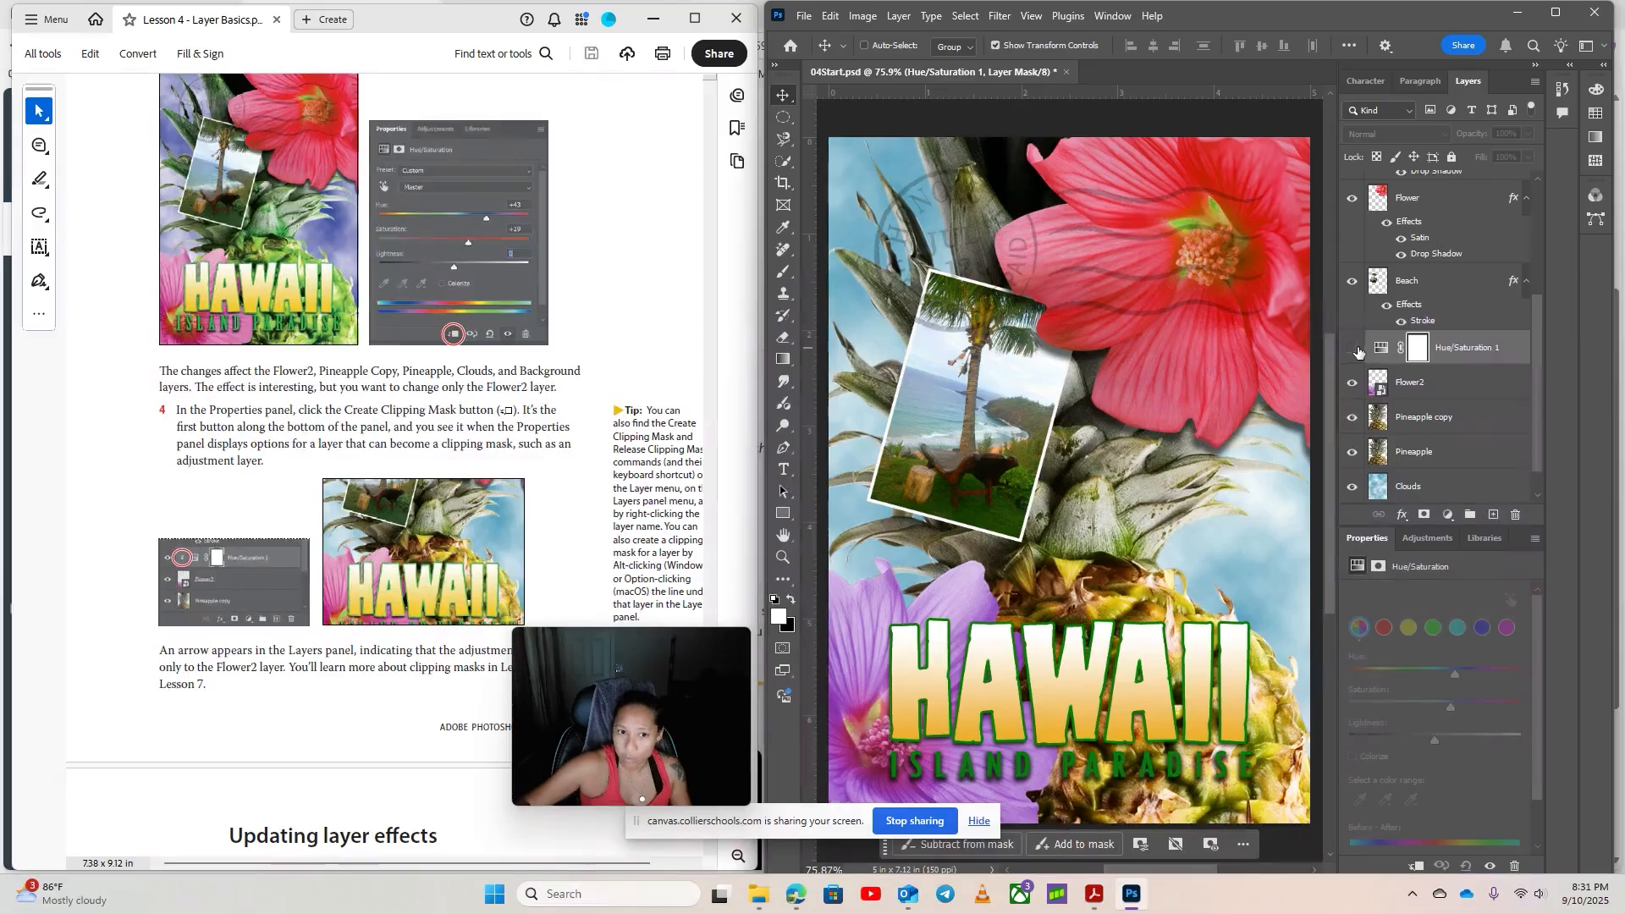
click(1352, 349)
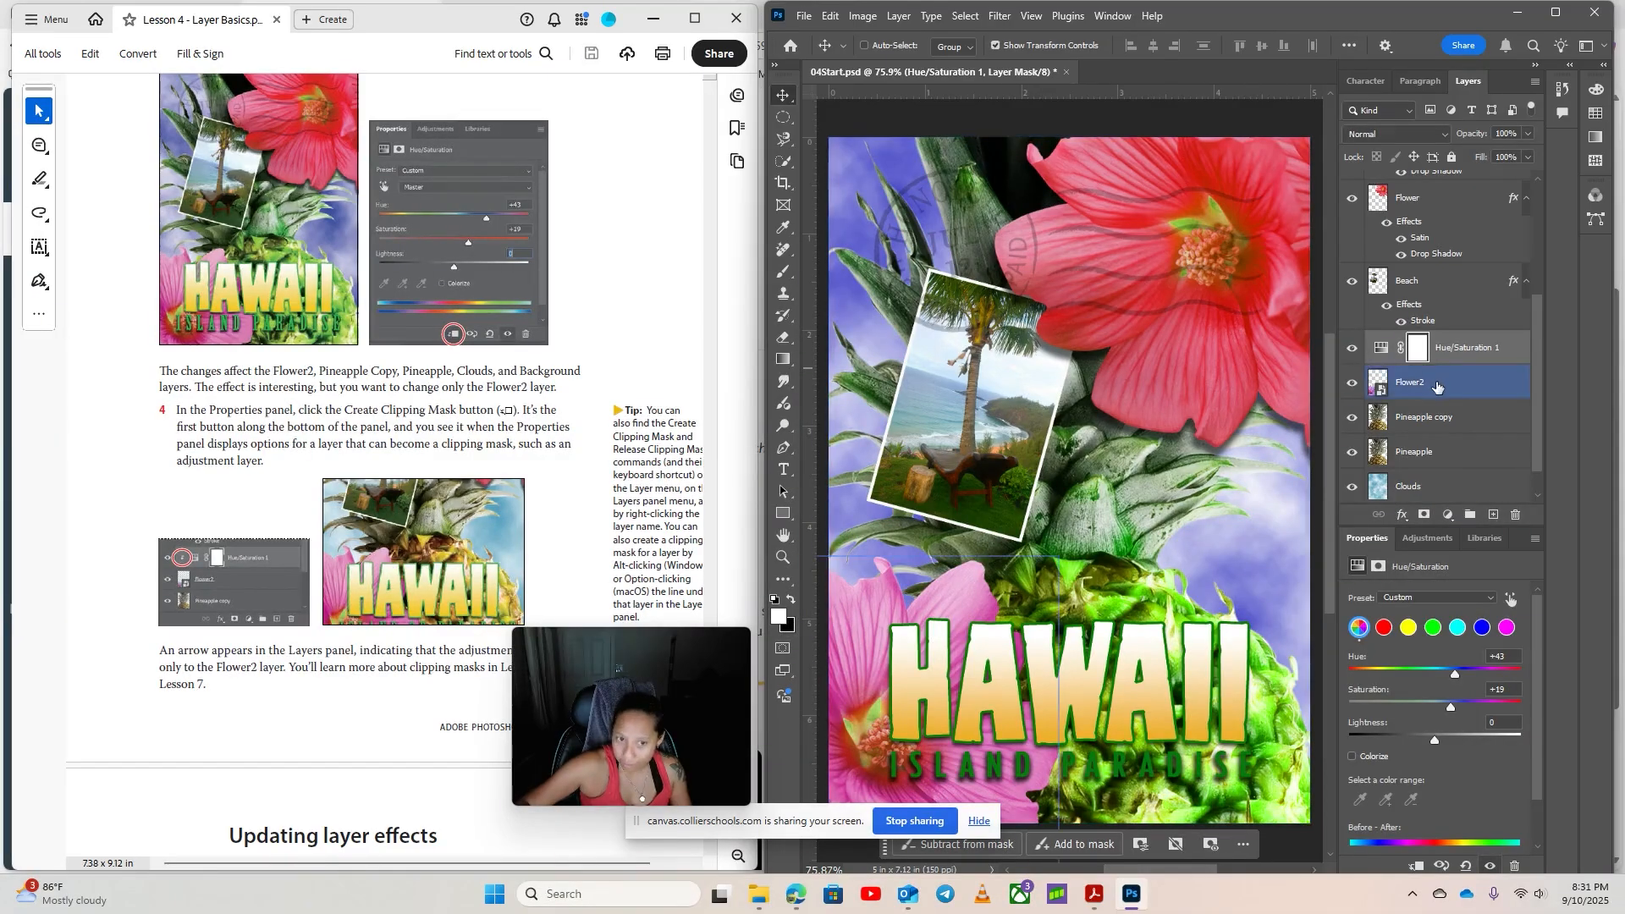
click(1352, 348)
click(1352, 348)
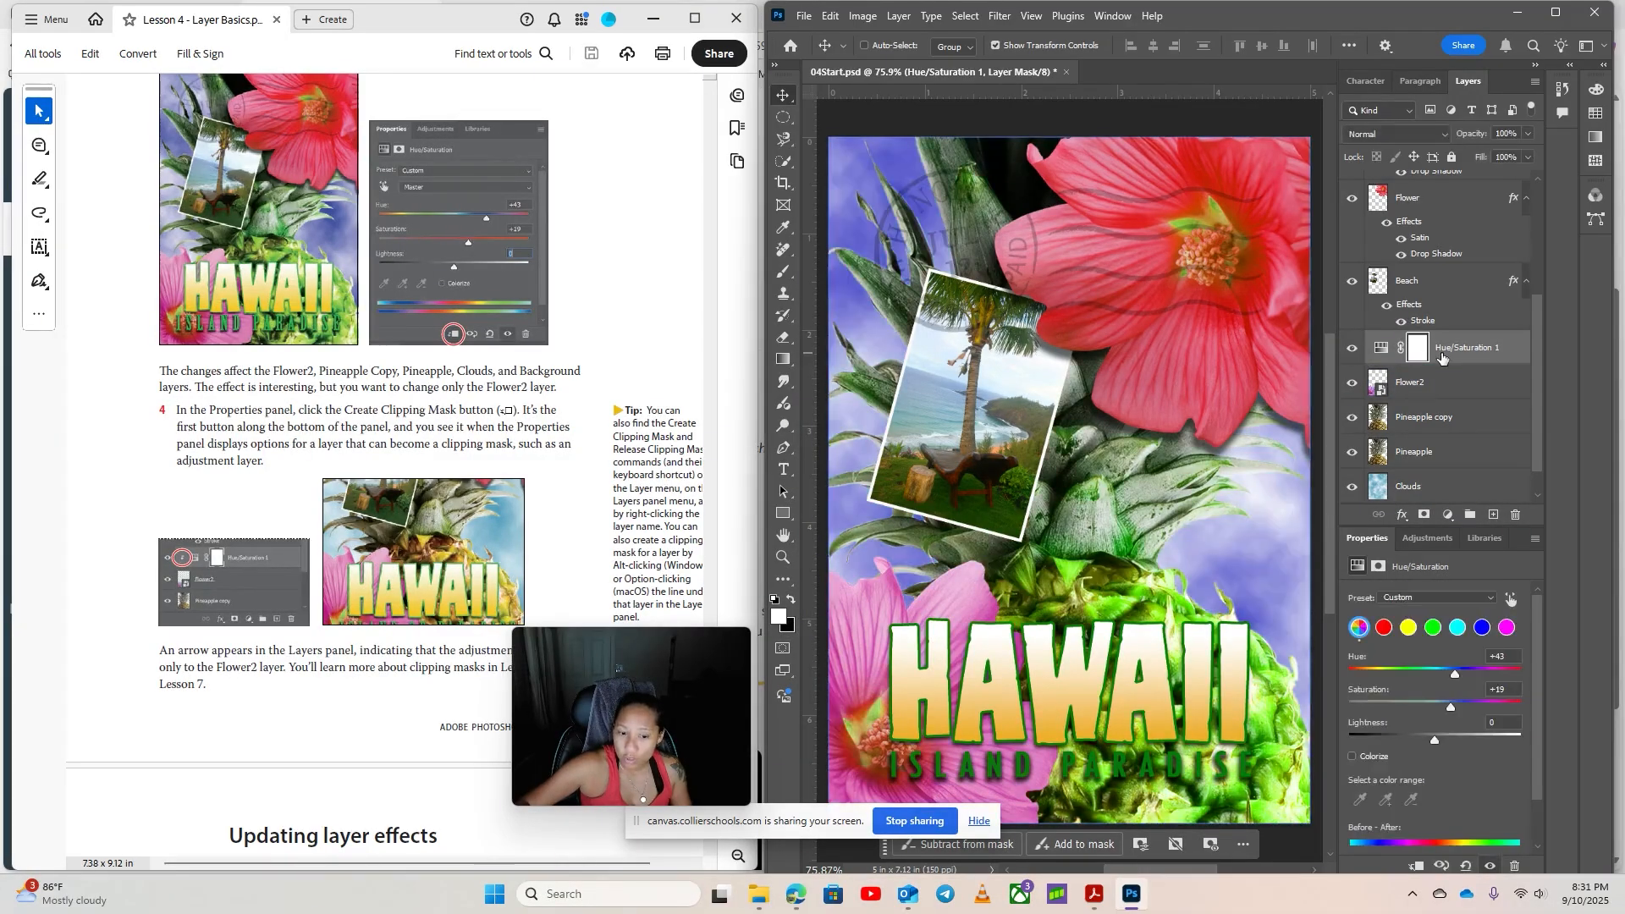
Clip the Hue/Saturation adjustment layer to the Flower2 layer, trying out how to release and recreate the clipping mask
click(1416, 869)
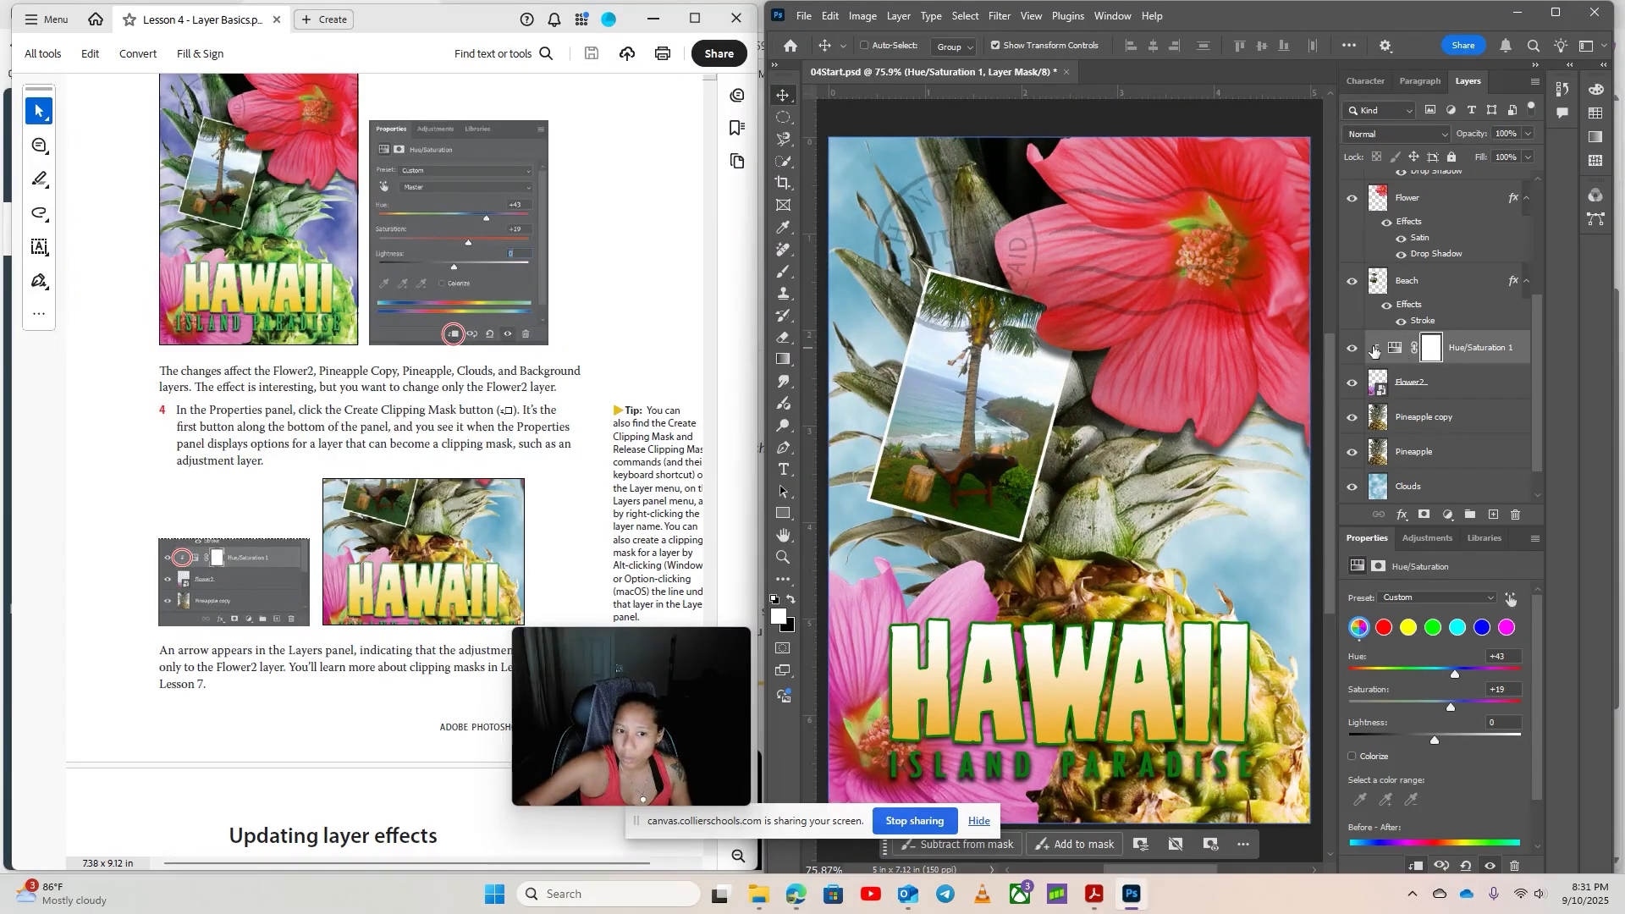
click(1374, 388)
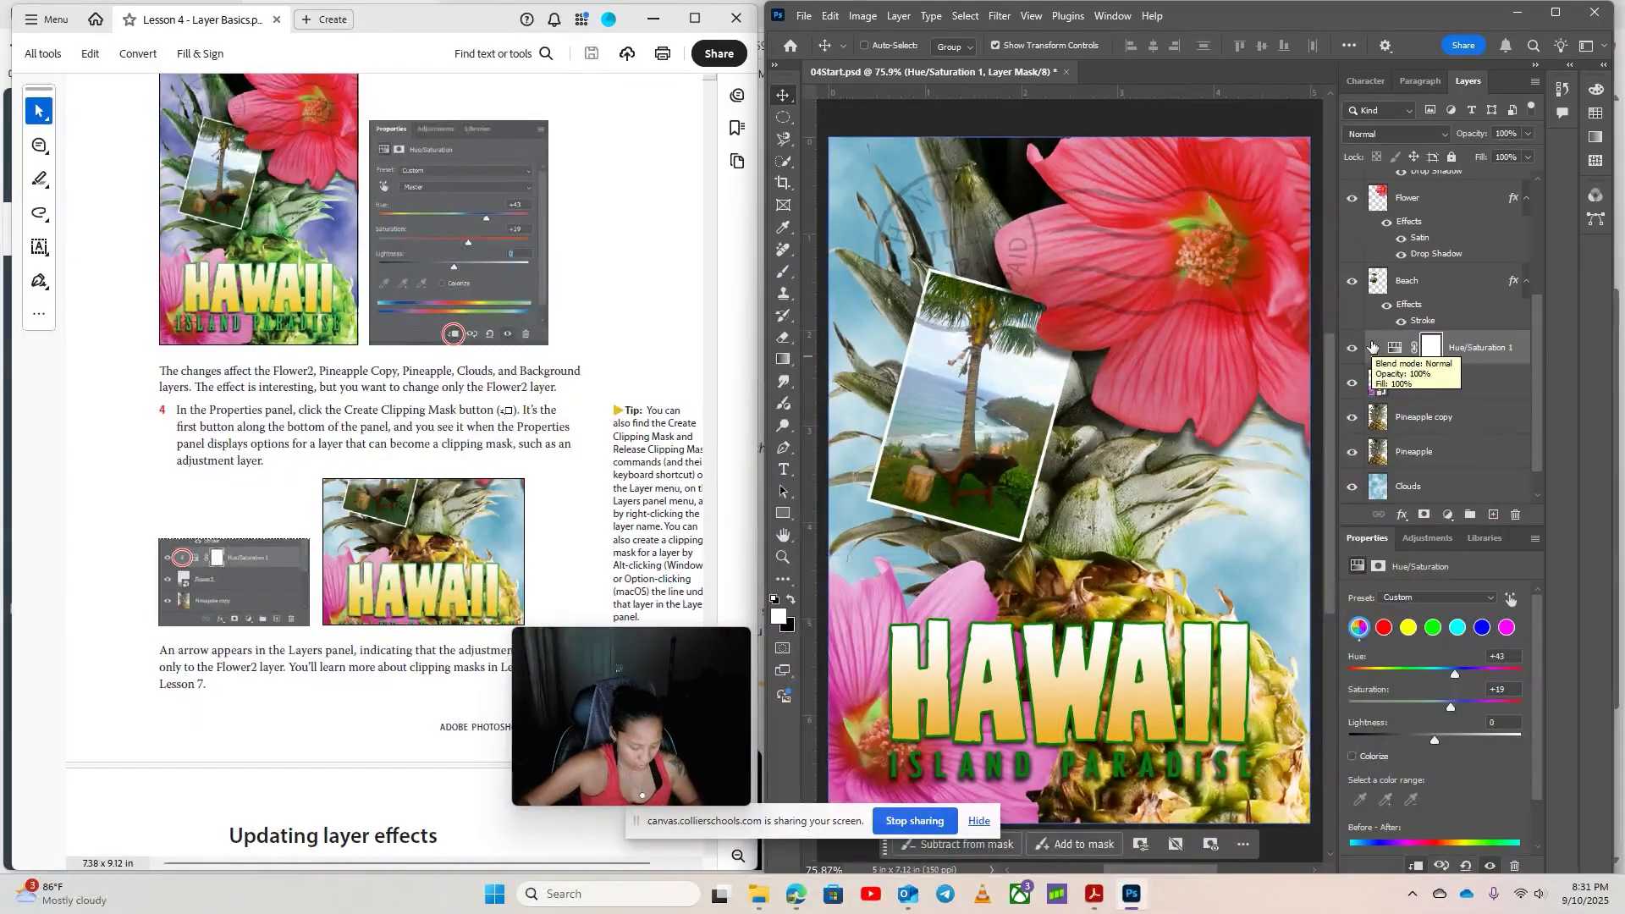
alt+click(1373, 365)
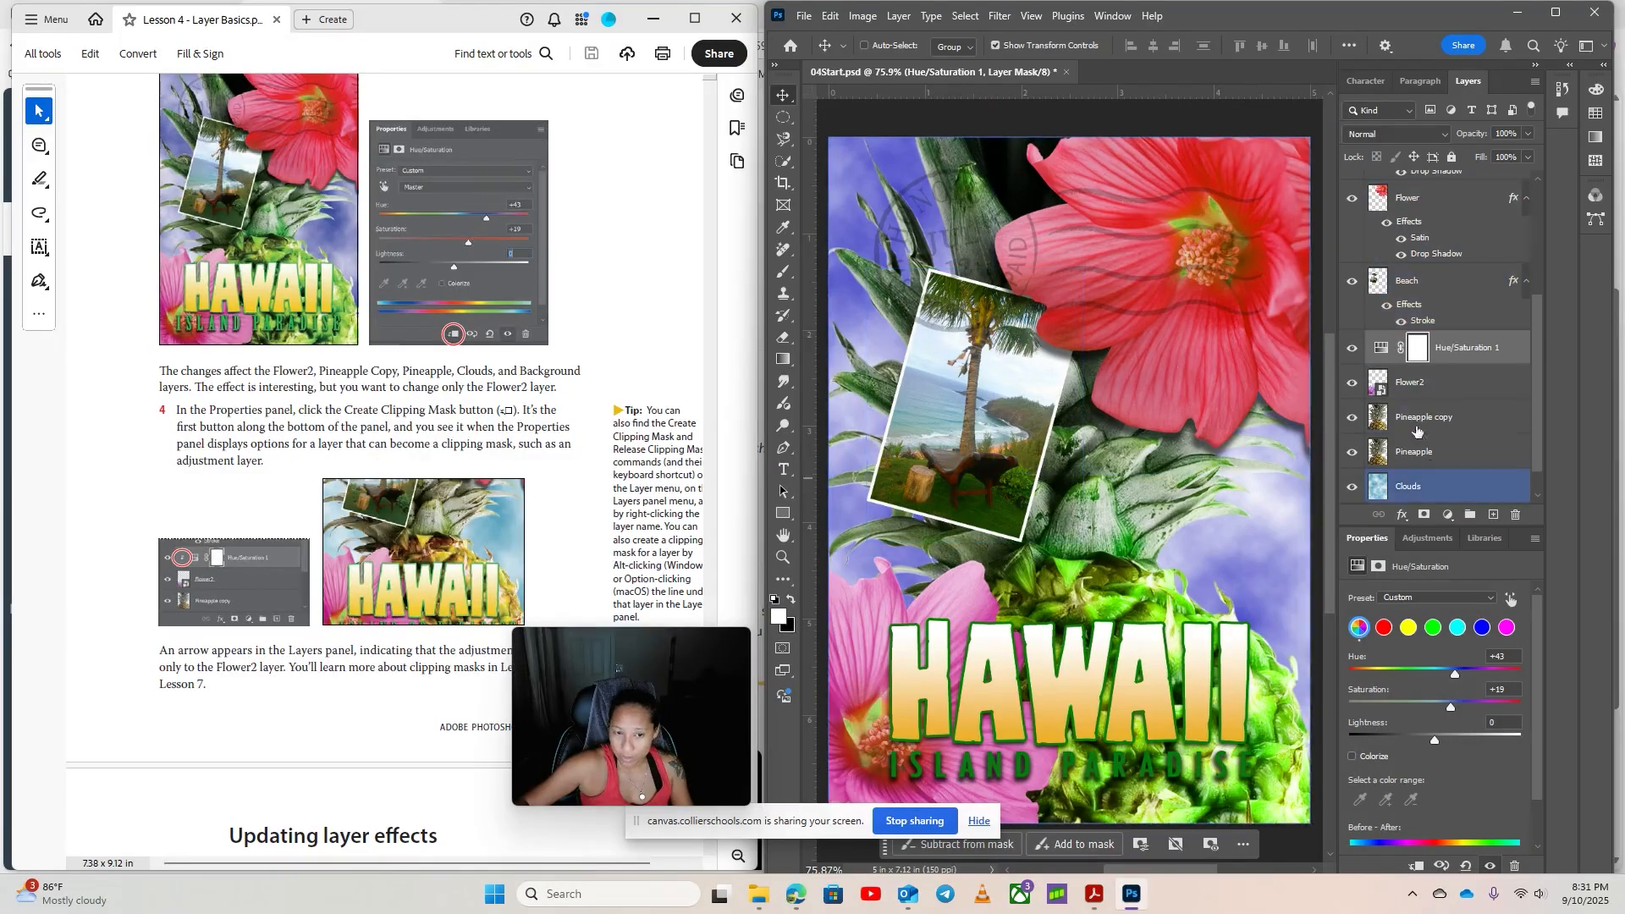
click(1416, 865)
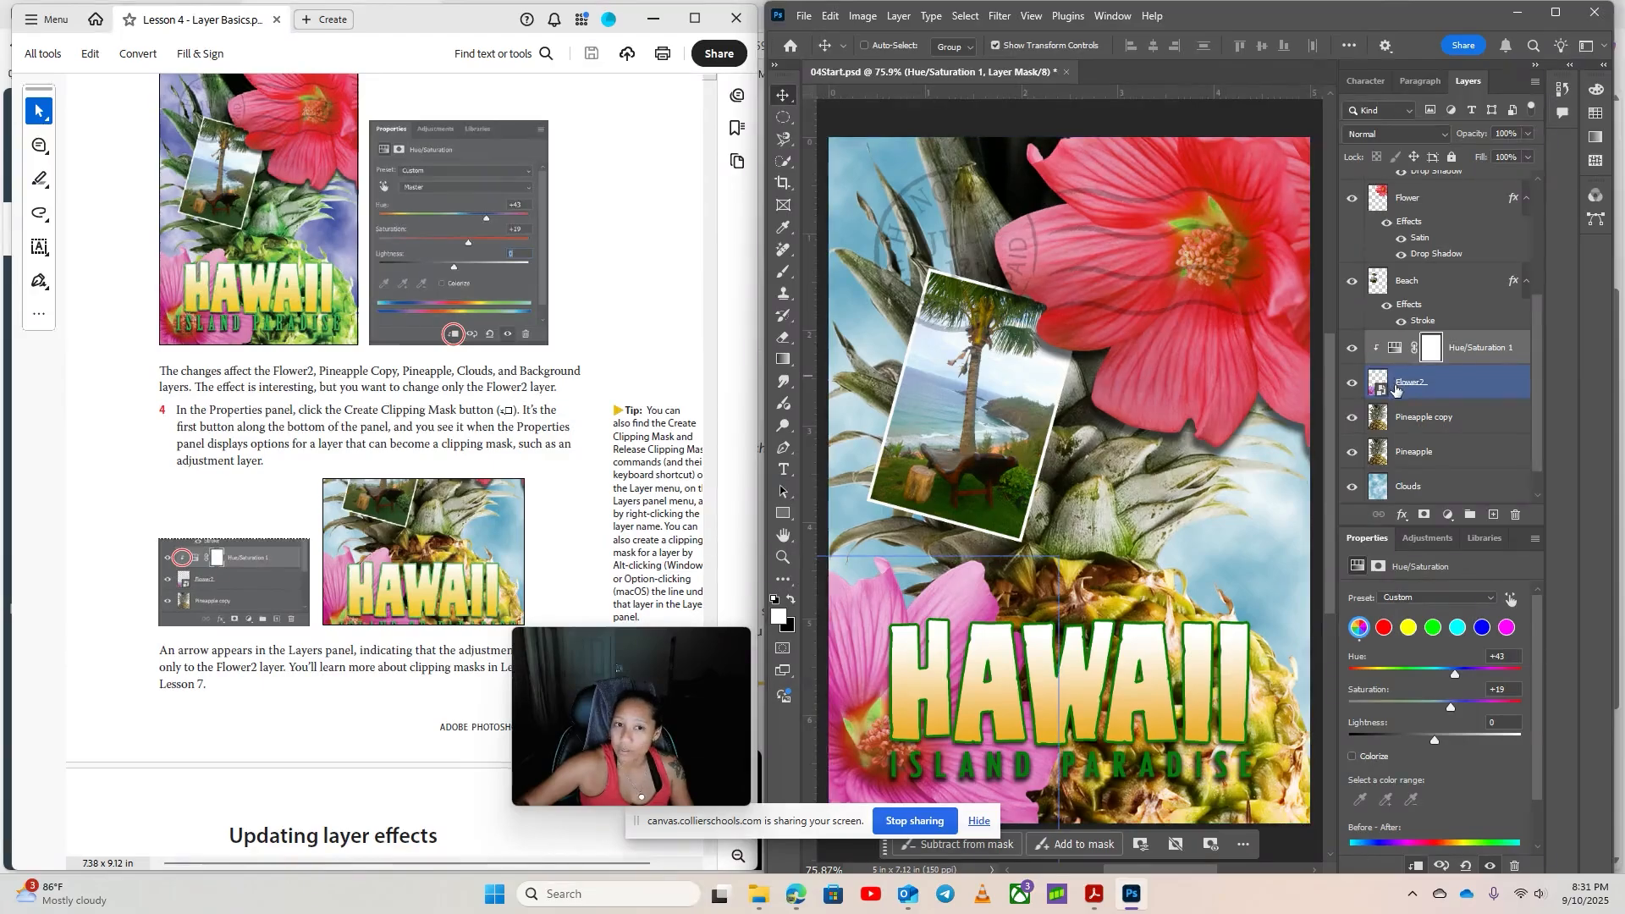
Following the lesson's Updating layer effects section, try to set the Island Paradise text size to 29 pt with the Horizontal Type tool
scroll(563, 555, down, 1)
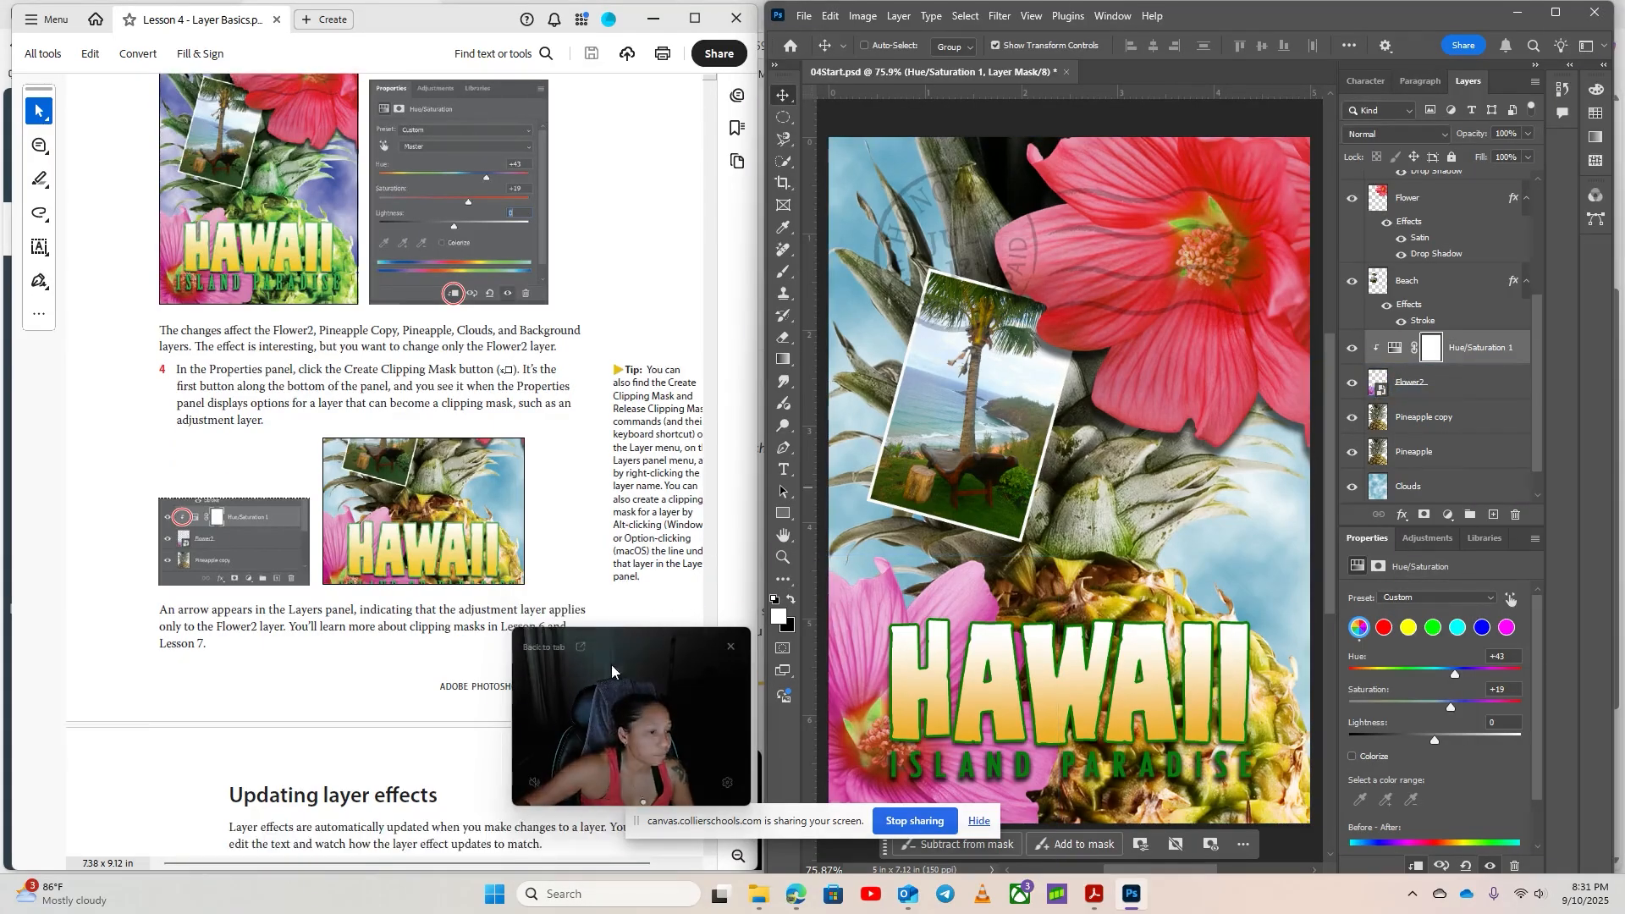
drag(611, 664, 797, 672)
scroll(530, 501, down, 3)
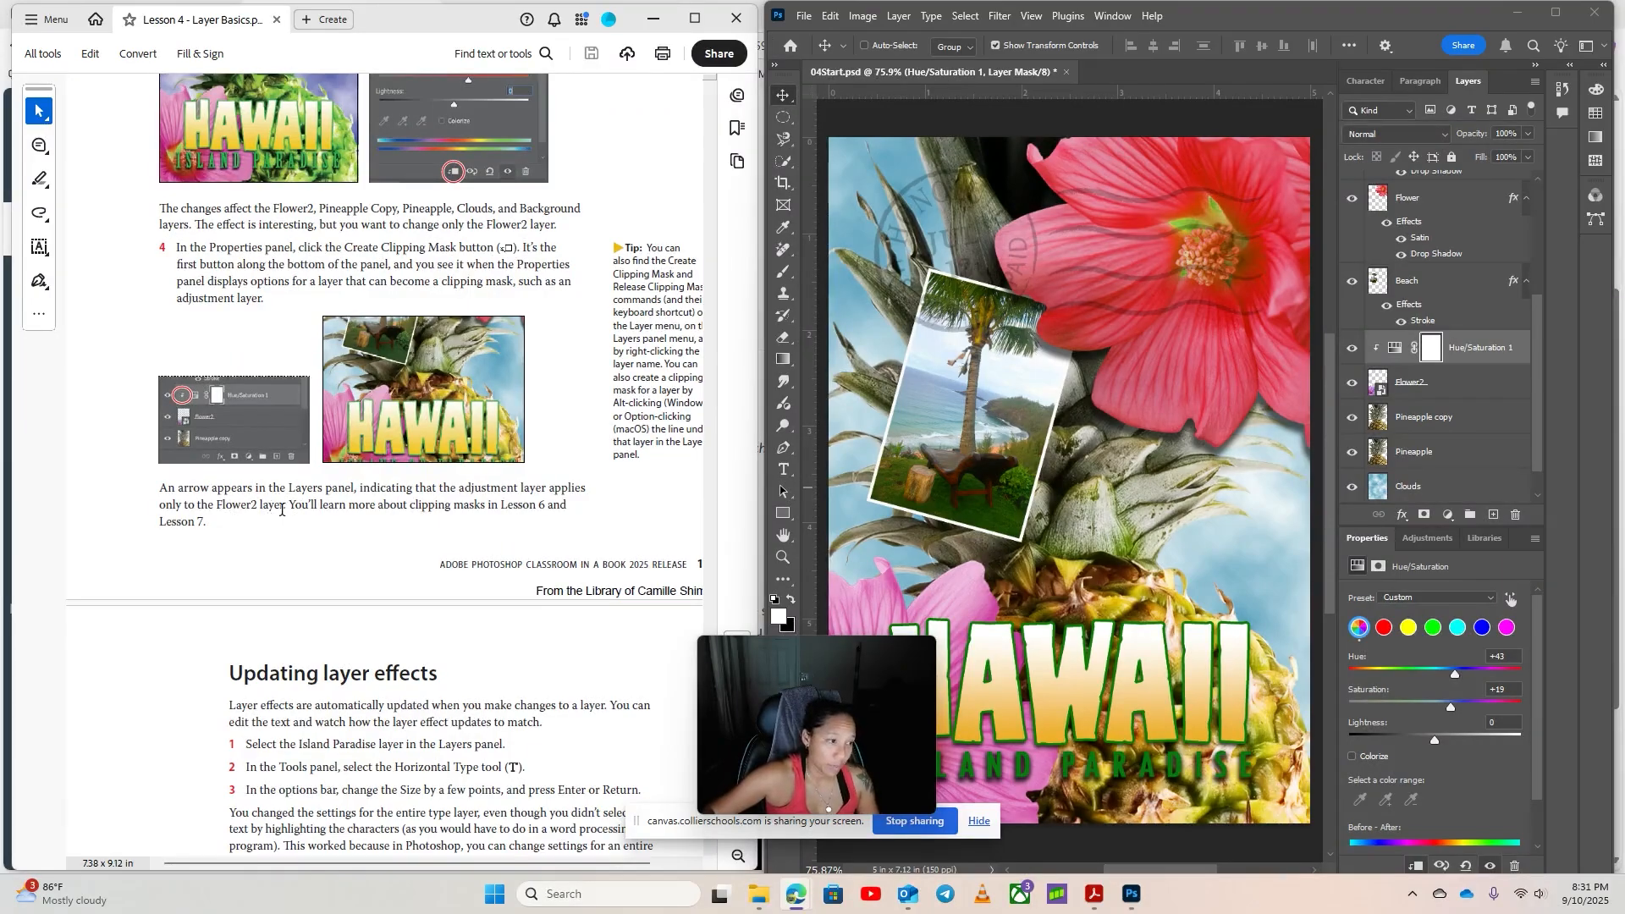
scroll(420, 504, down, 10)
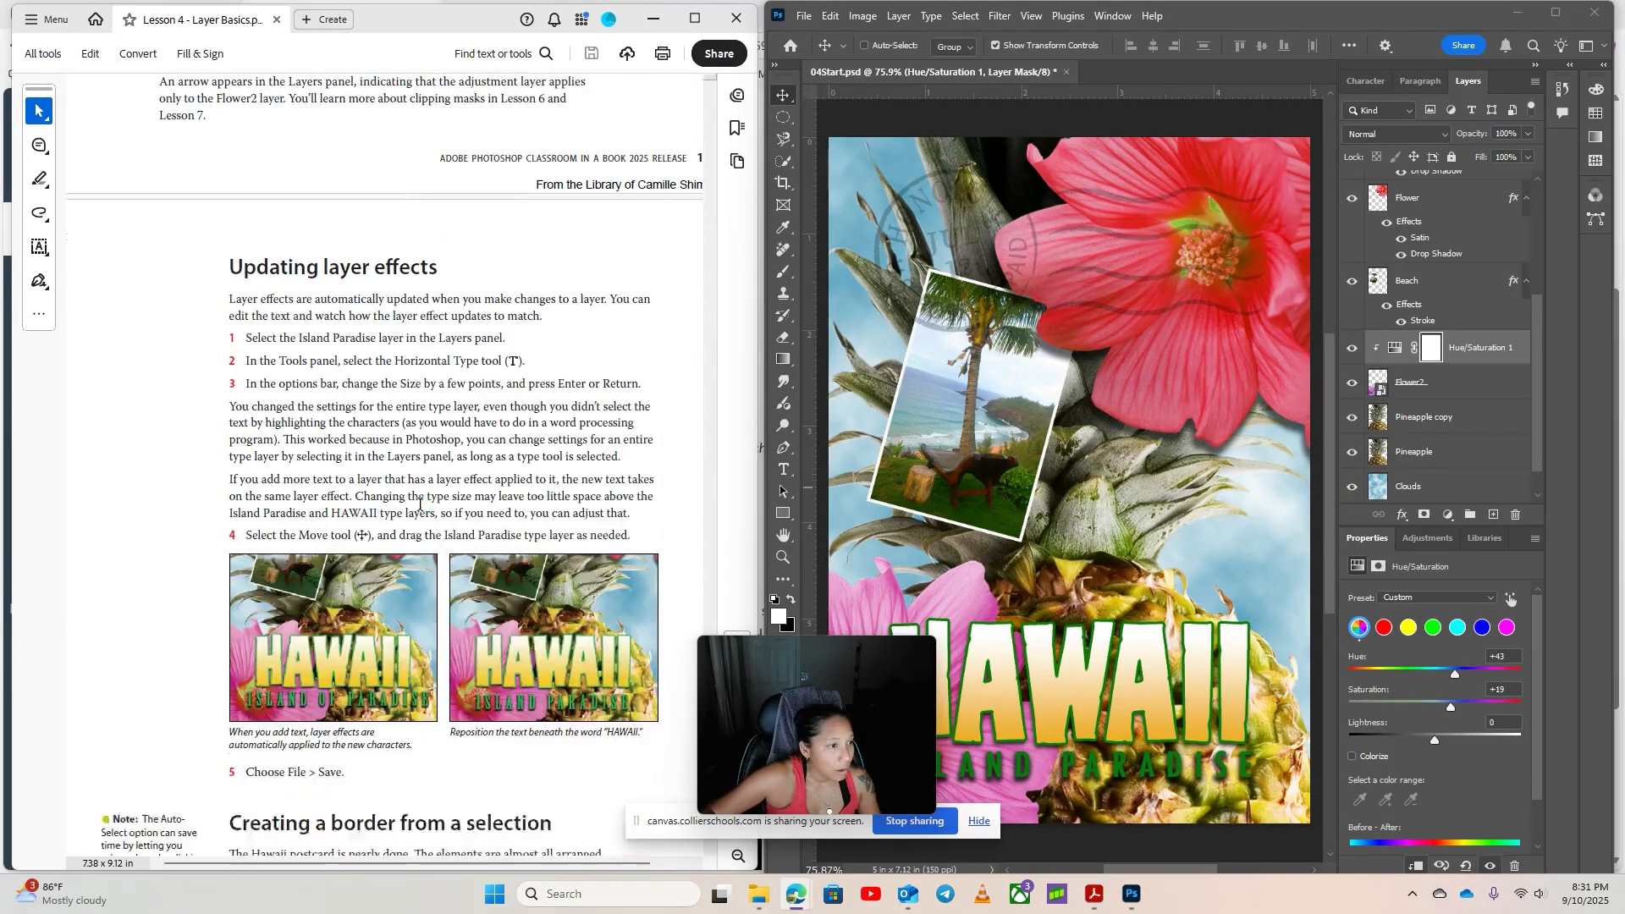
scroll(420, 504, down, 3)
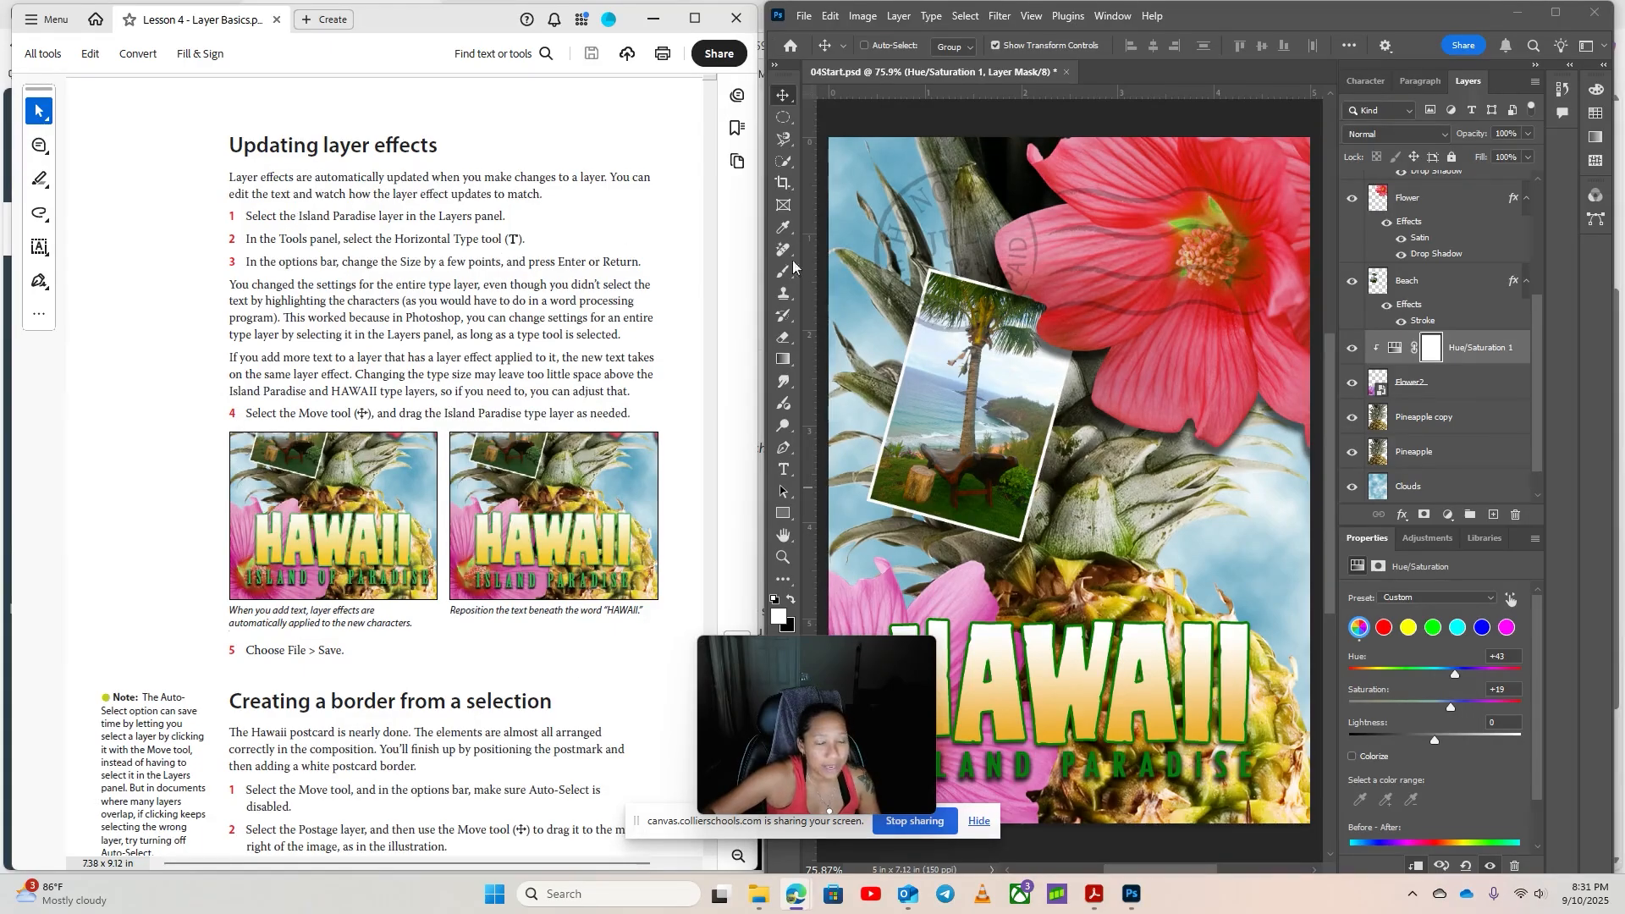
scroll(1456, 455, up, 3)
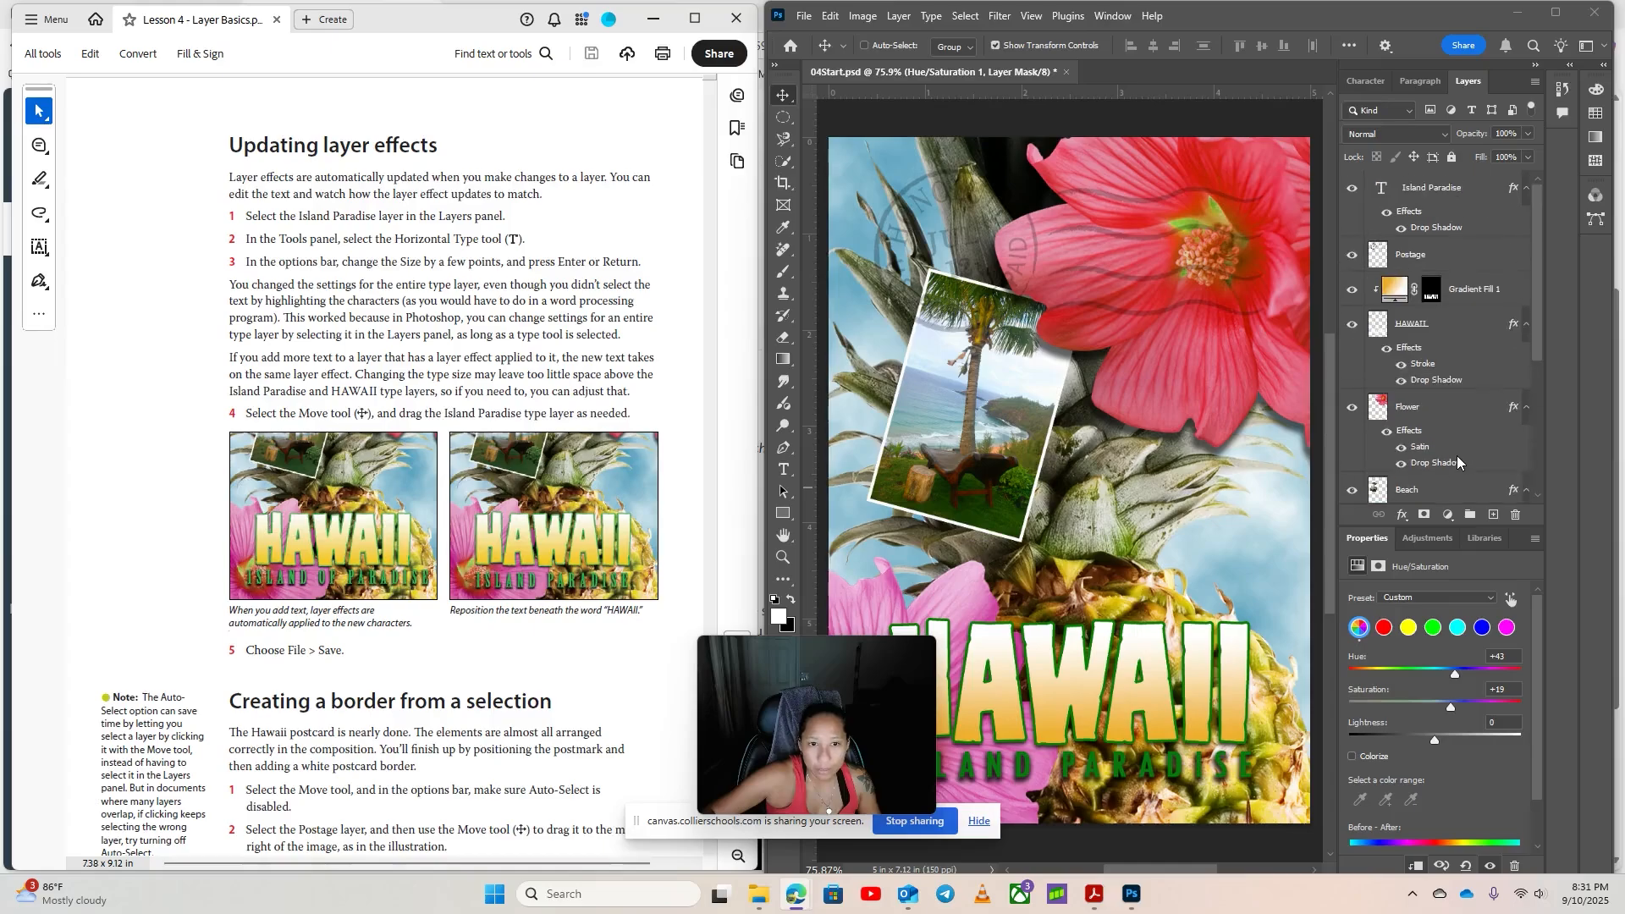
click(1429, 195)
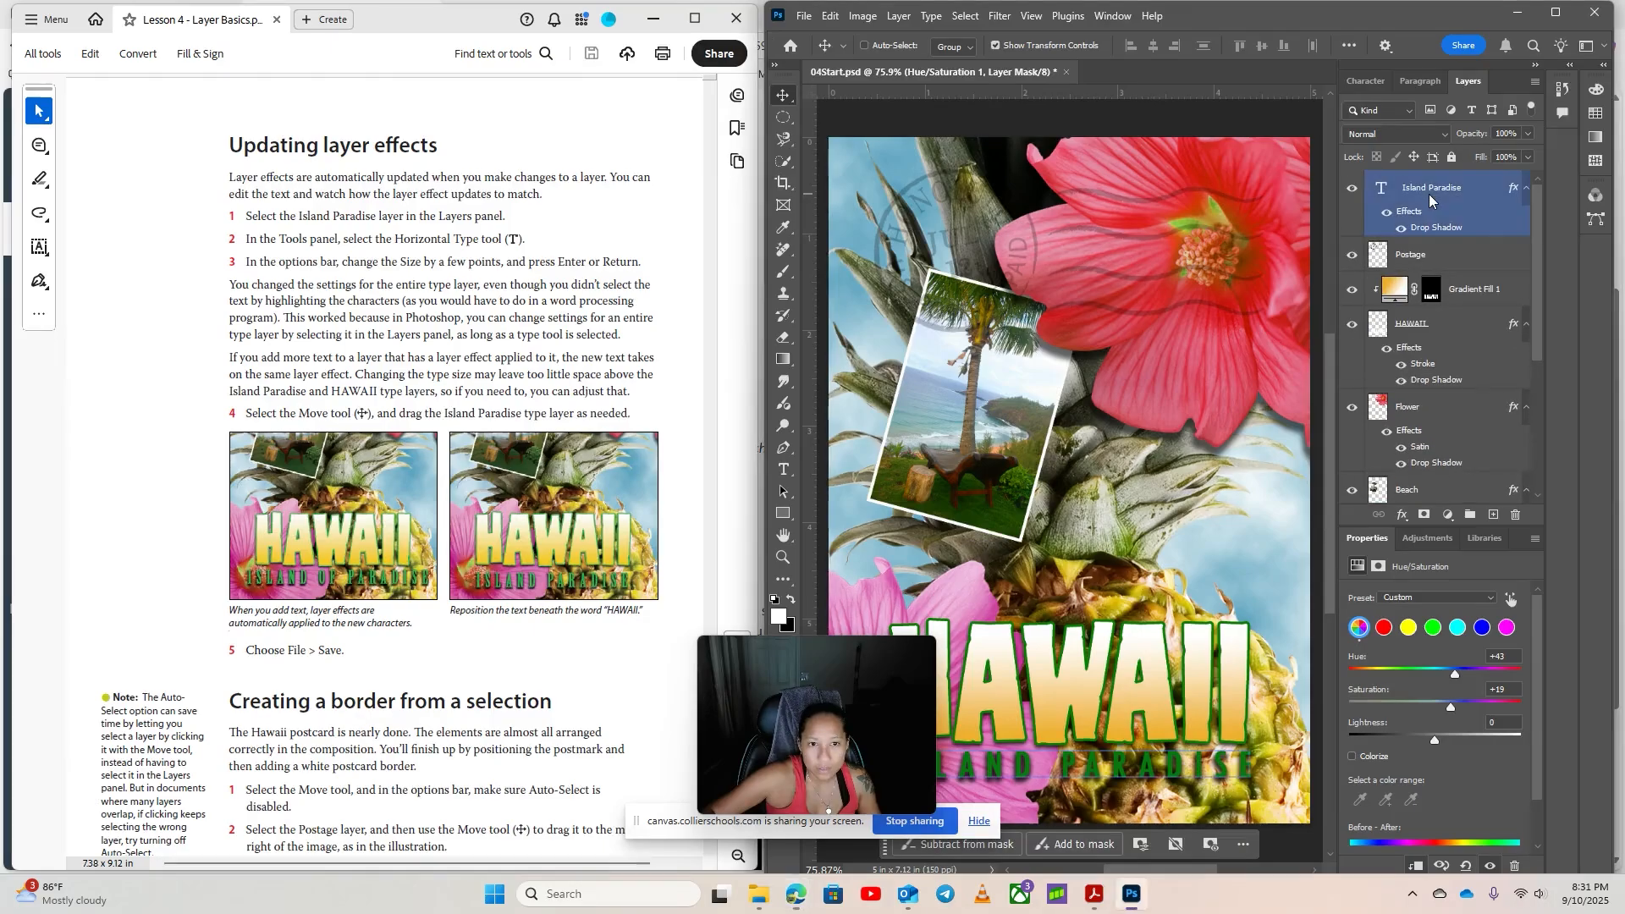
click(783, 471)
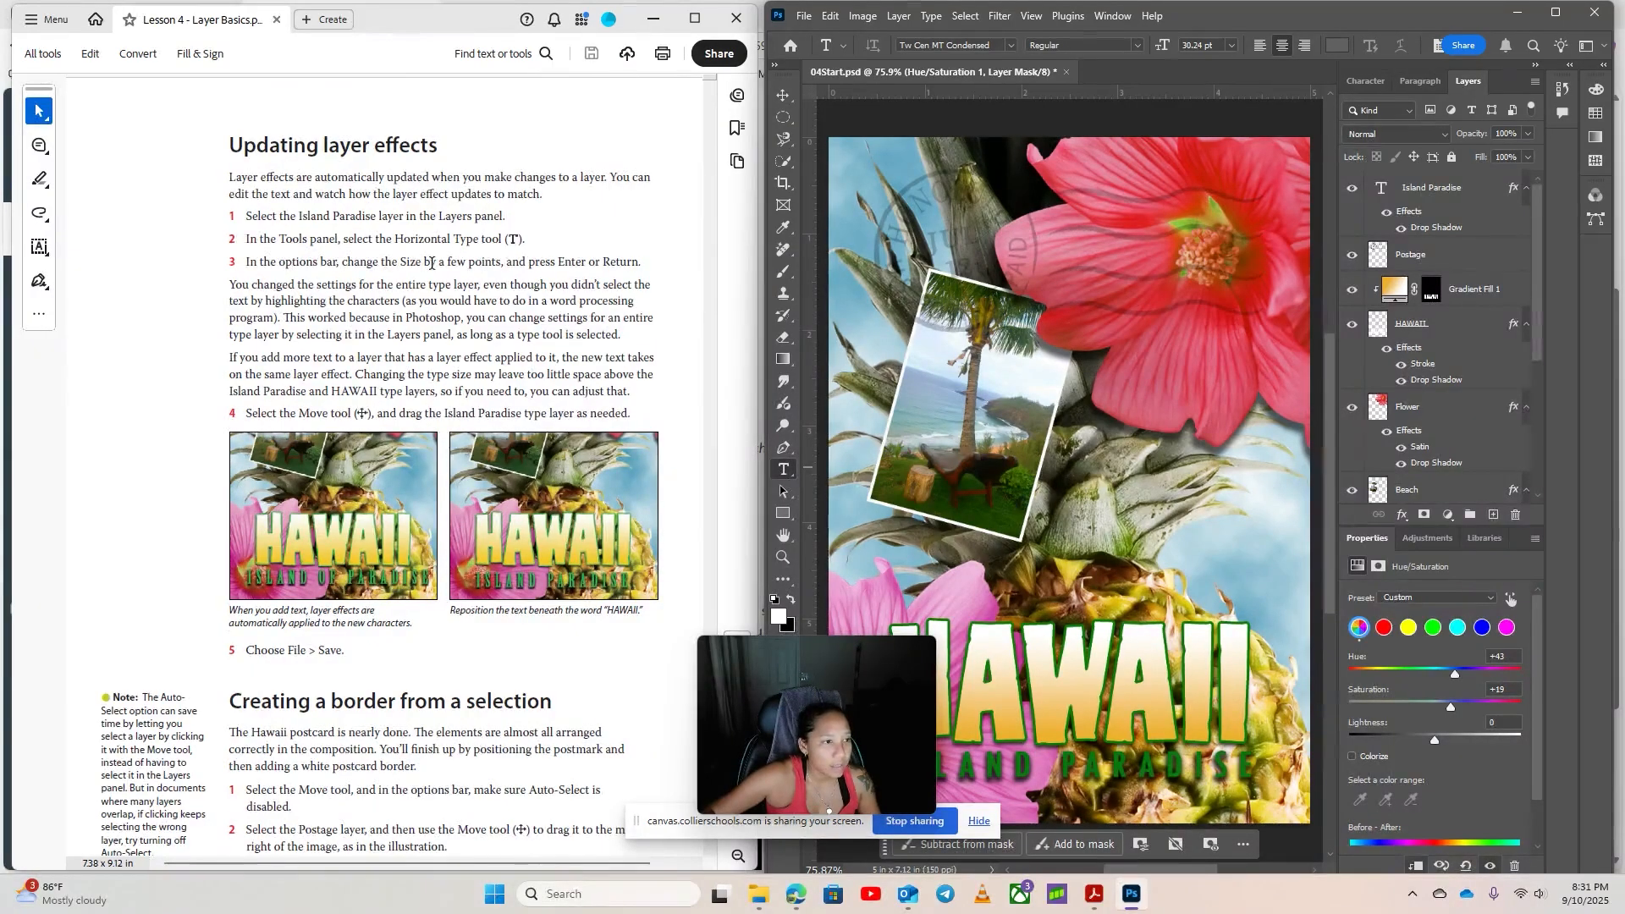
drag(885, 648, 601, 656)
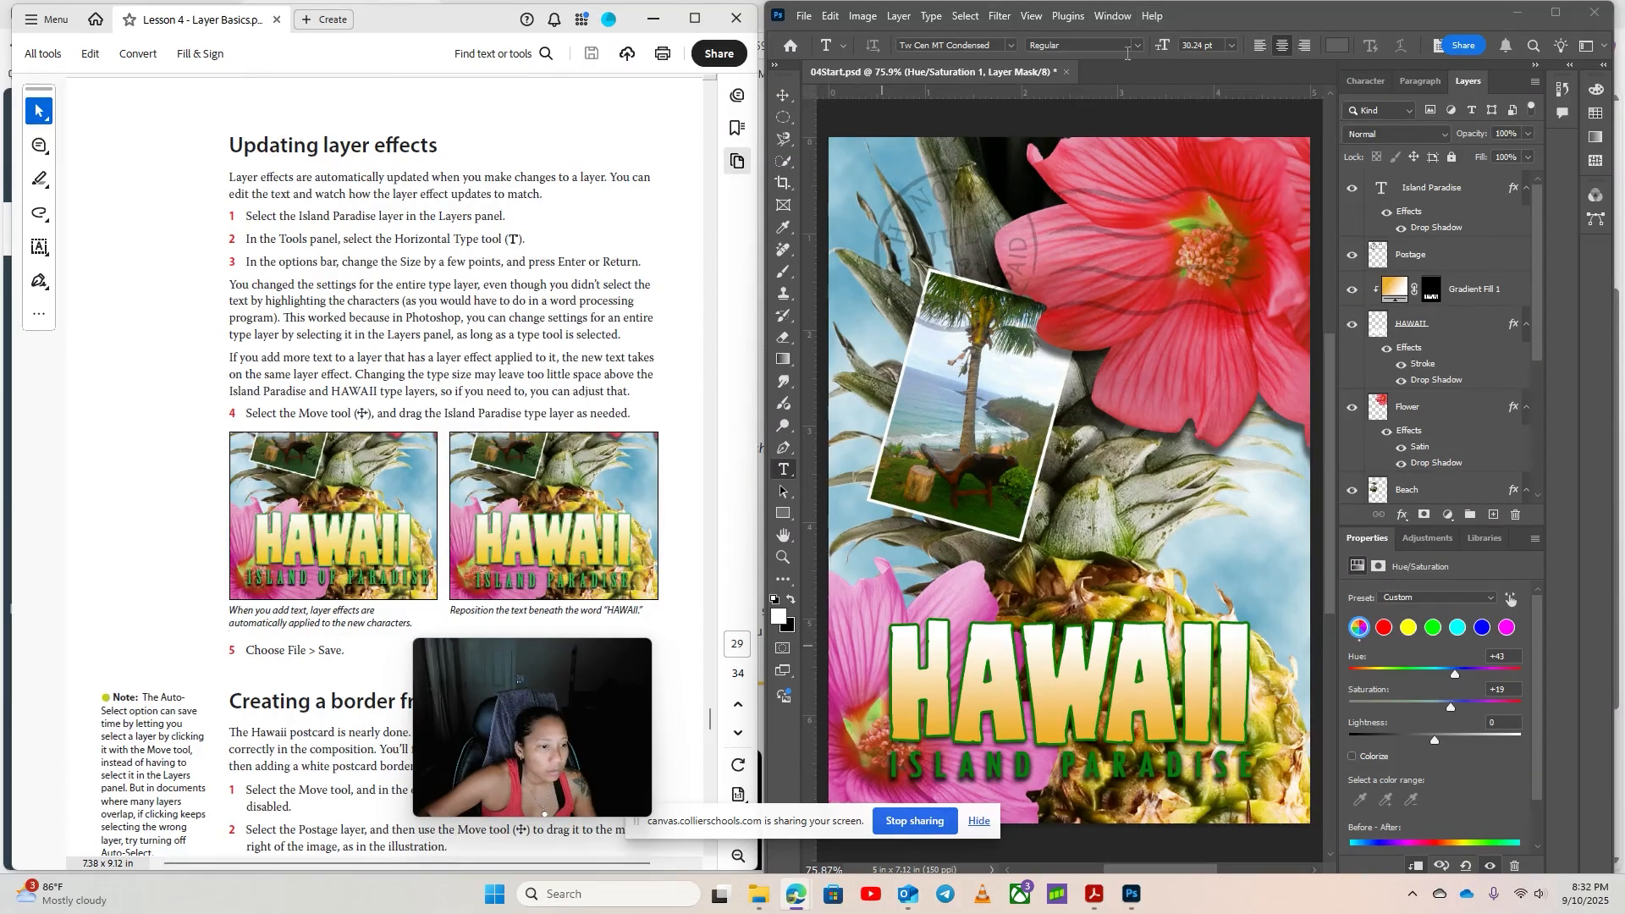
click(929, 305)
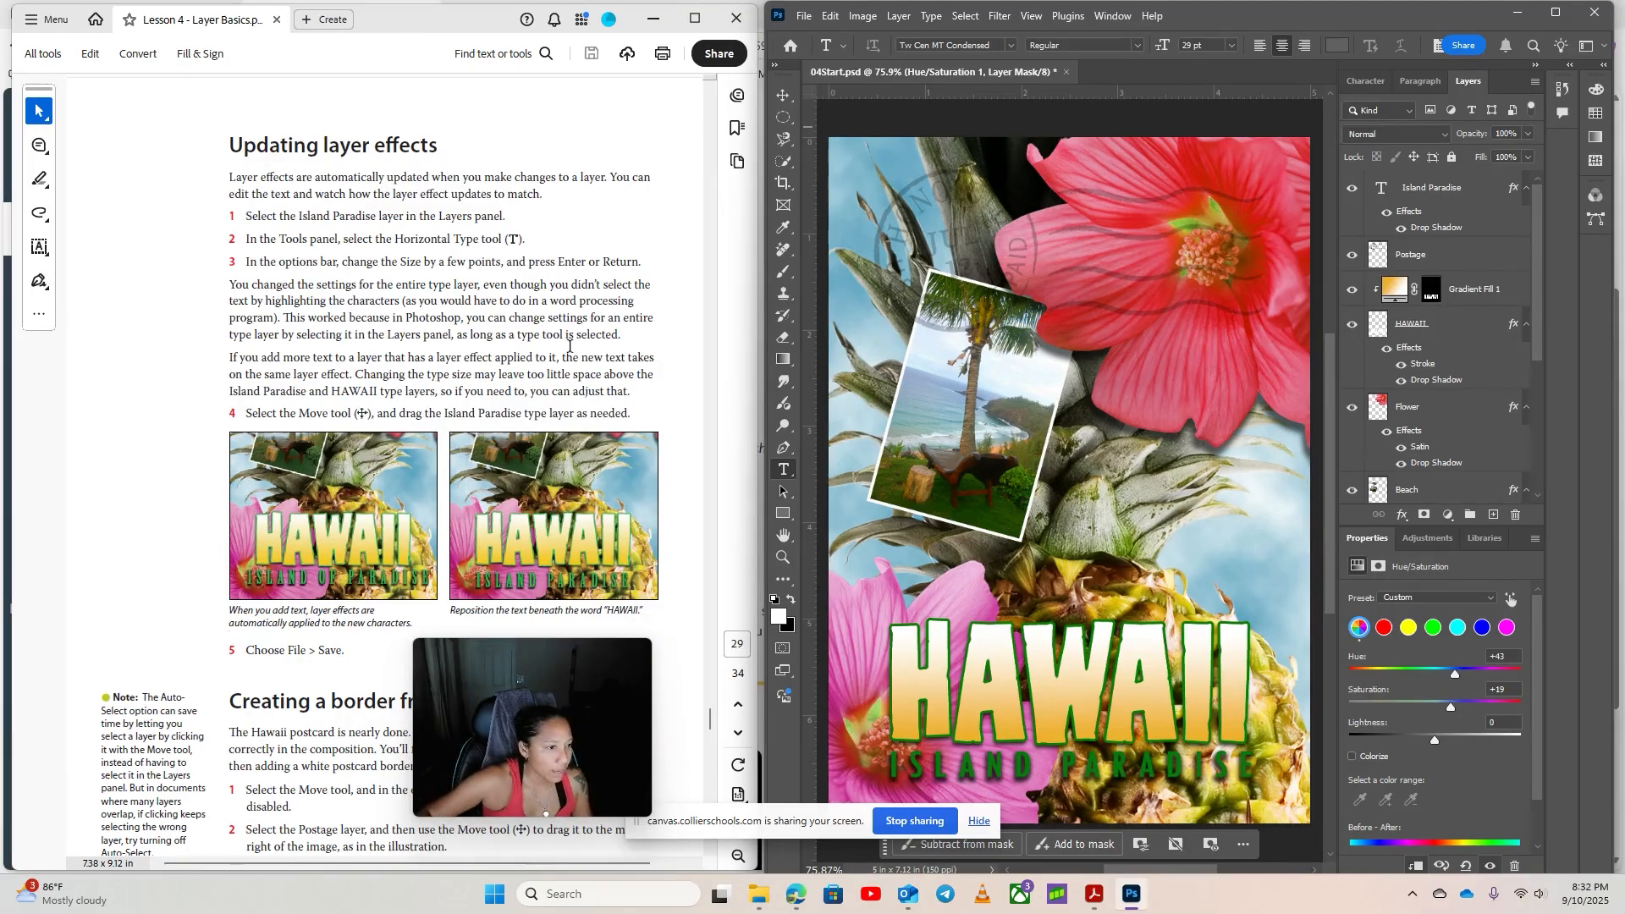
Select the Island Paradise type layer and move it slightly down beneath the word HAWAII with the Move tool
scroll(571, 381, down, 3)
scroll(580, 586, down, 1)
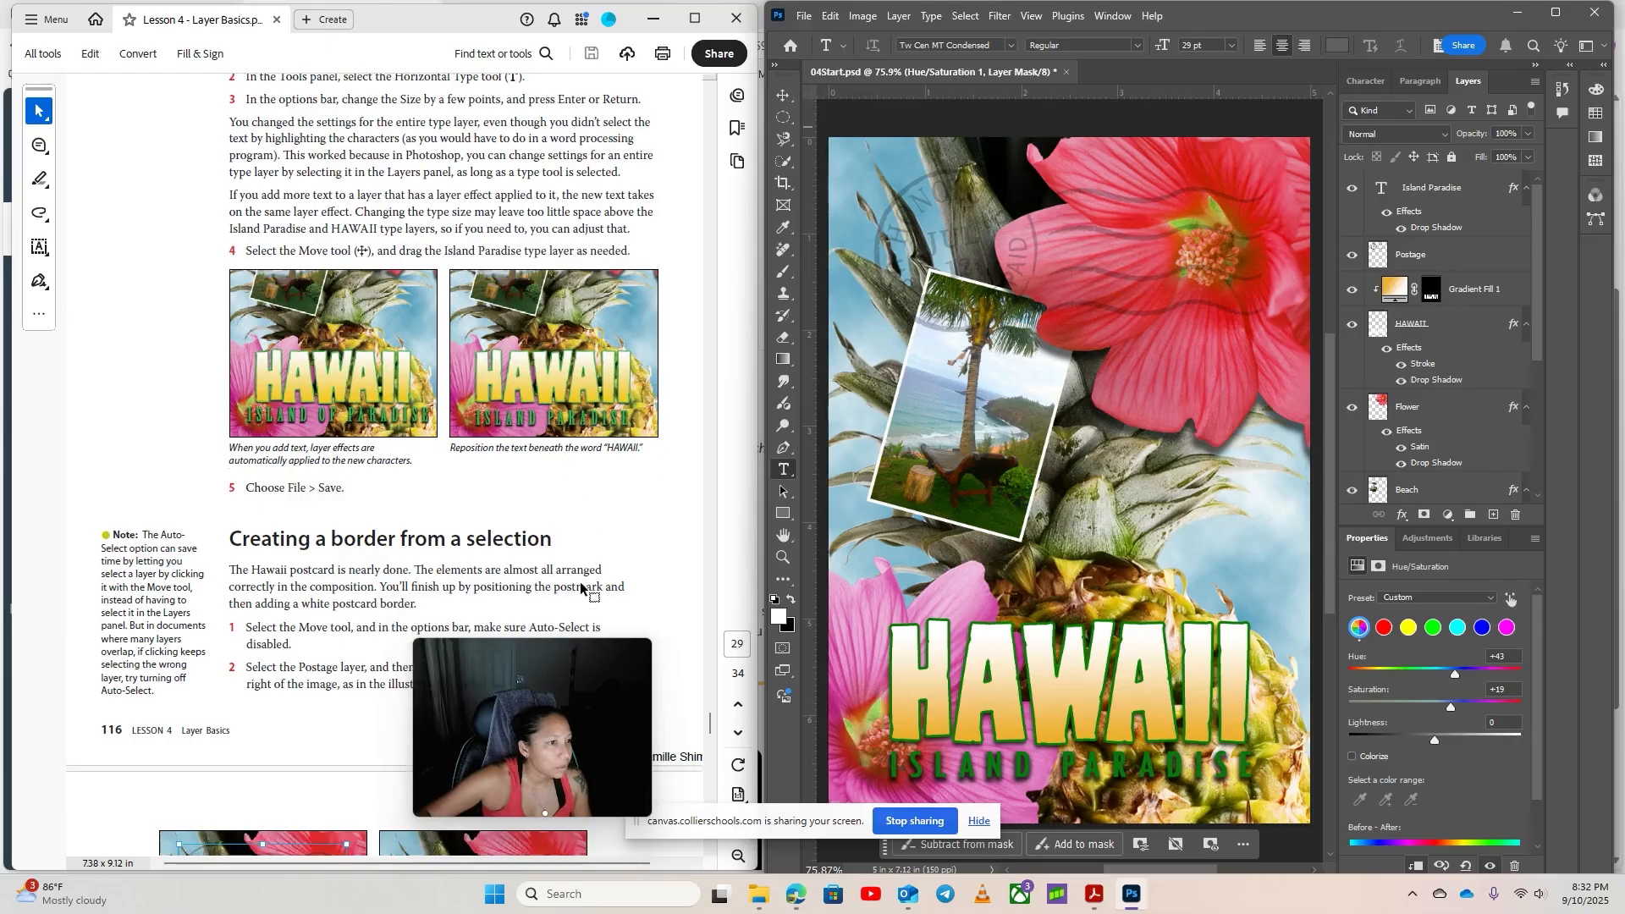
click(784, 98)
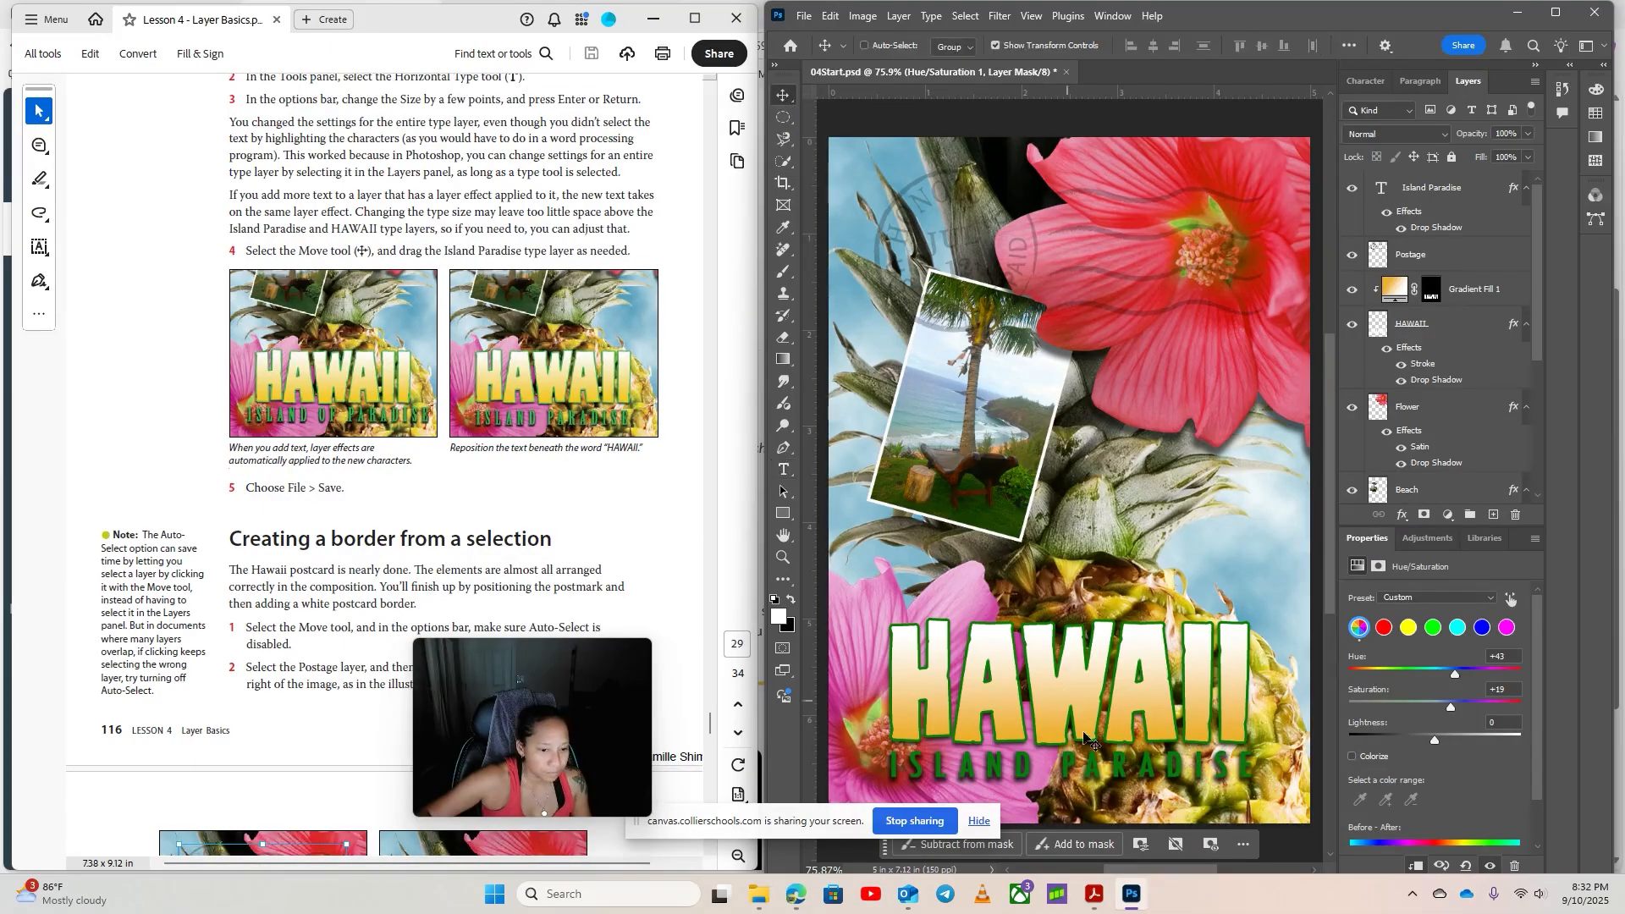
drag(1084, 733, 1088, 760)
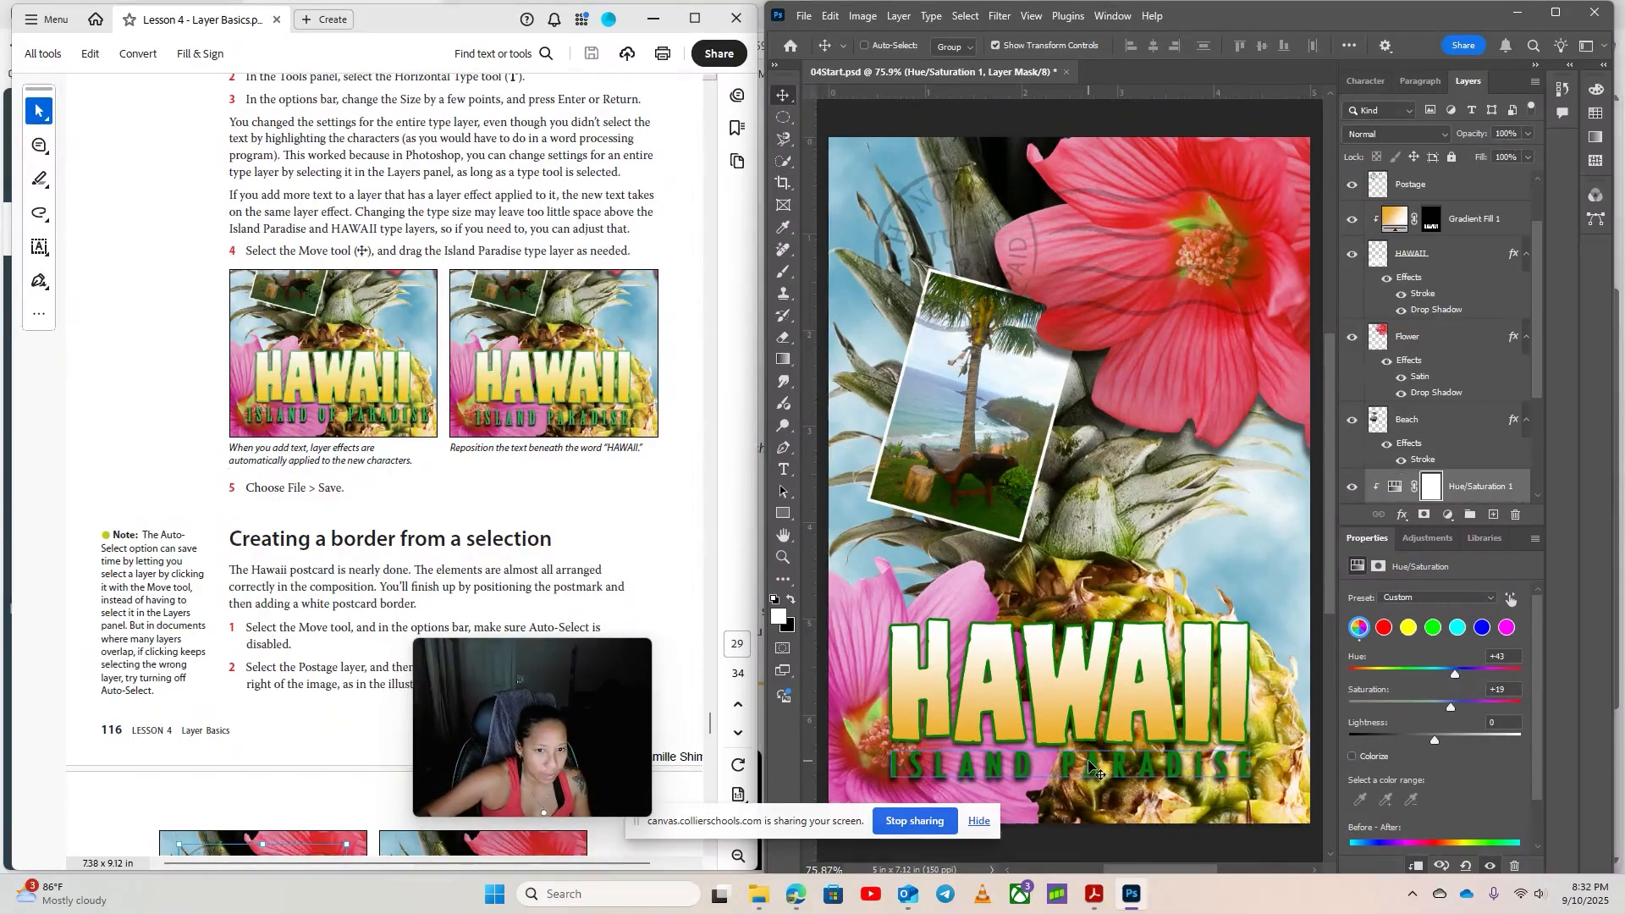
scroll(1439, 432, down, 3)
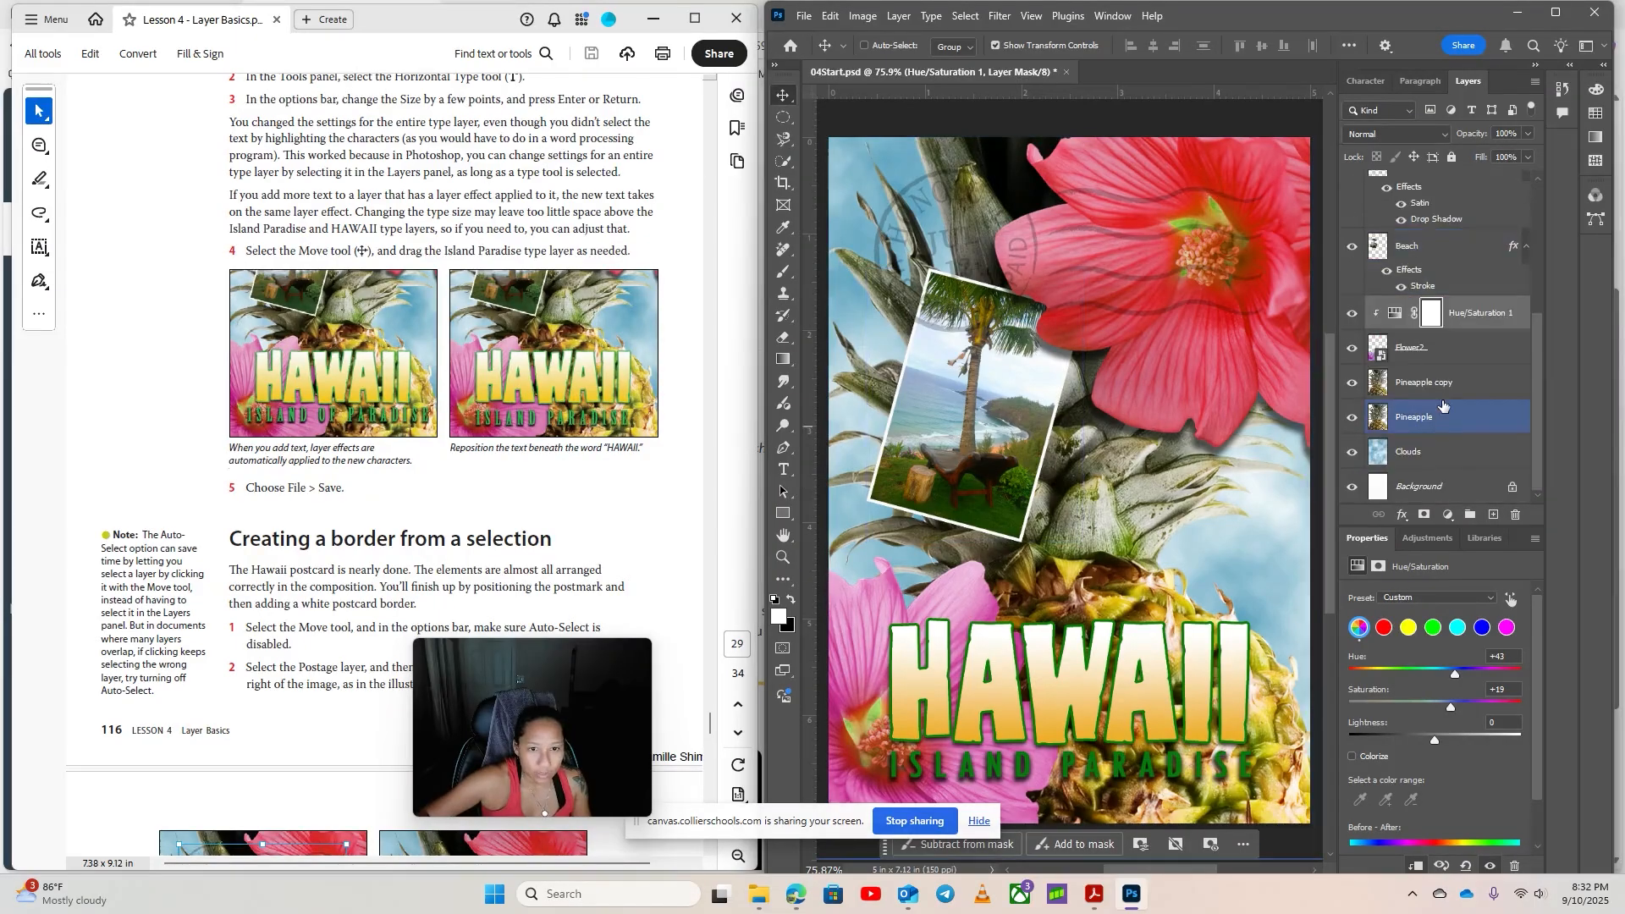
scroll(1444, 402, up, 5)
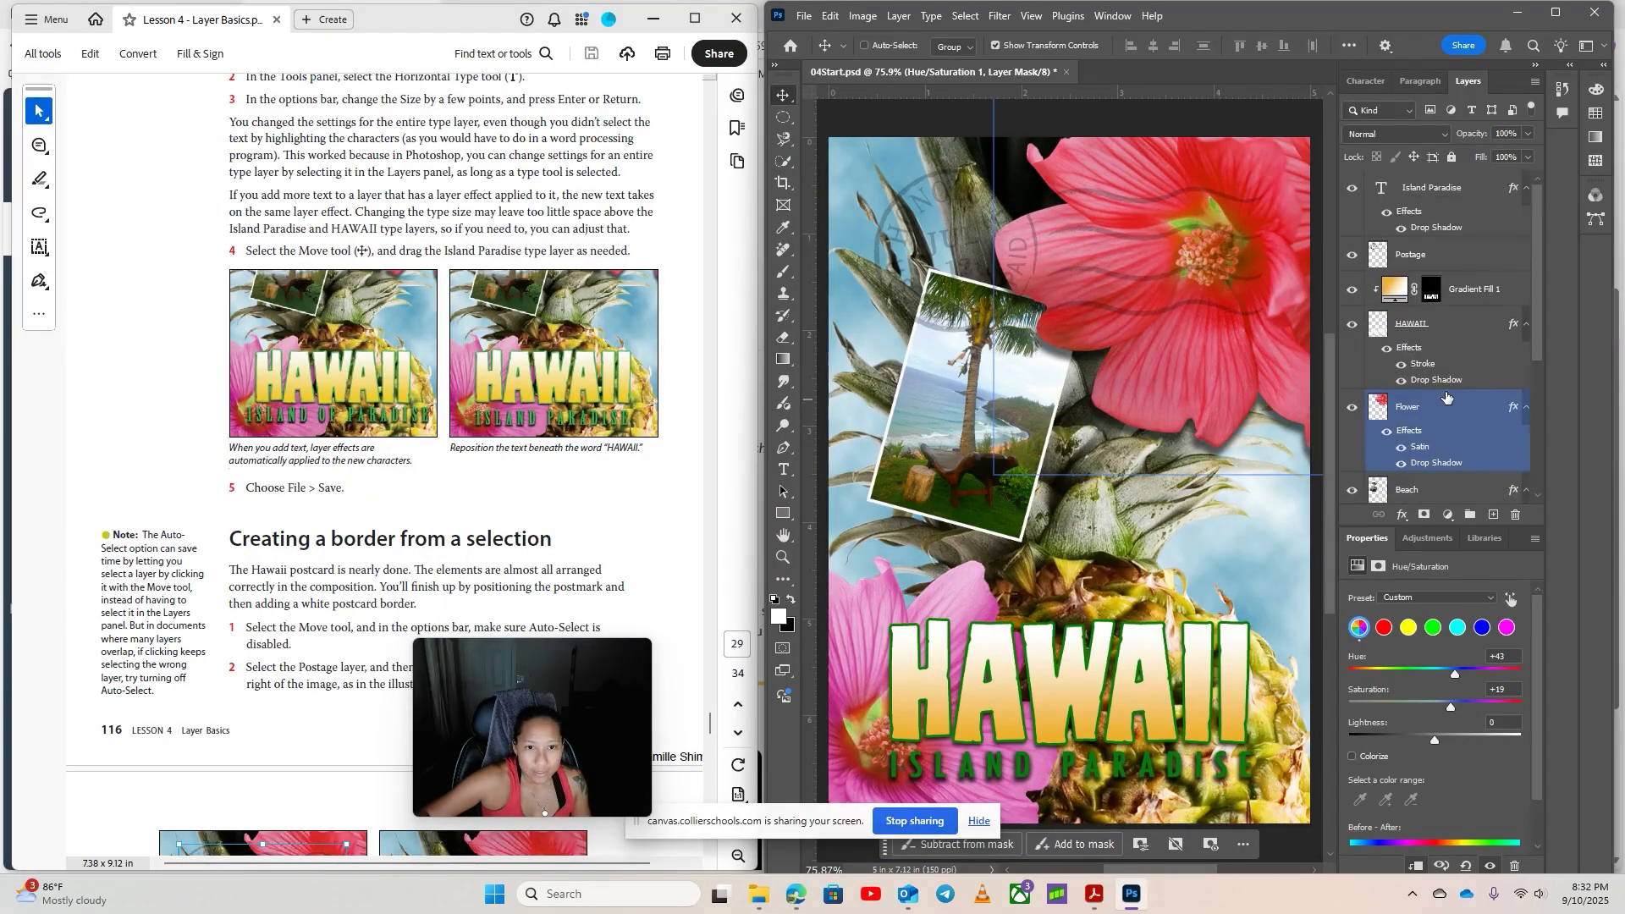
click(1430, 188)
drag(1064, 776, 1068, 777)
key(Left)
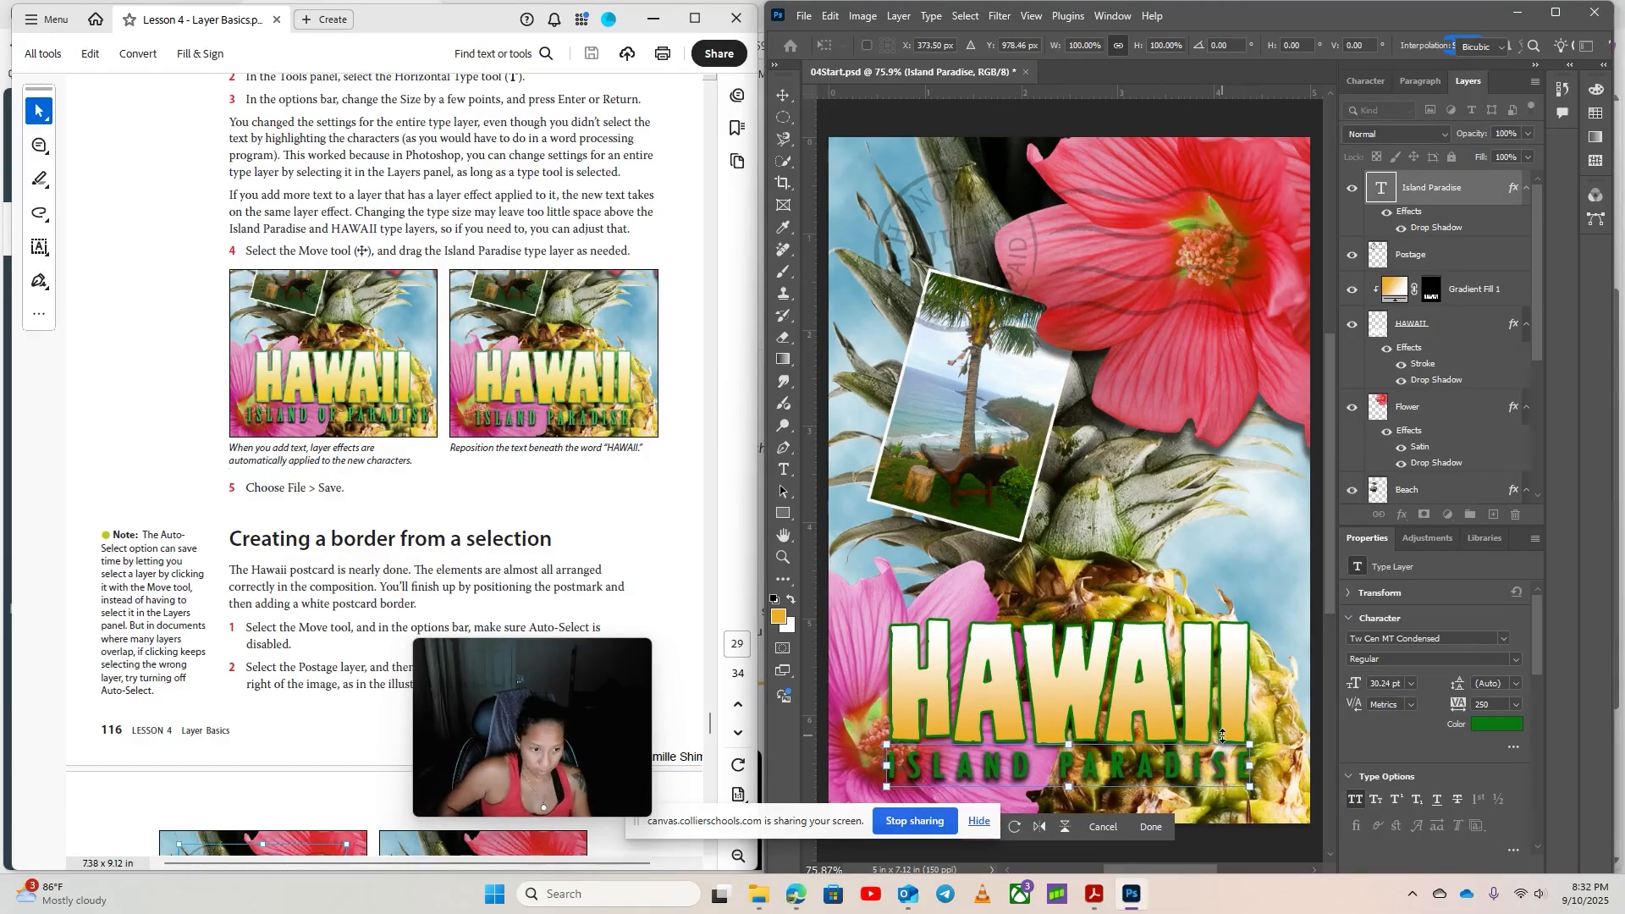
key(Down)
Save 04Start.psd, applying the pending transformation of the Island Paradise text
scroll(432, 497, down, 1)
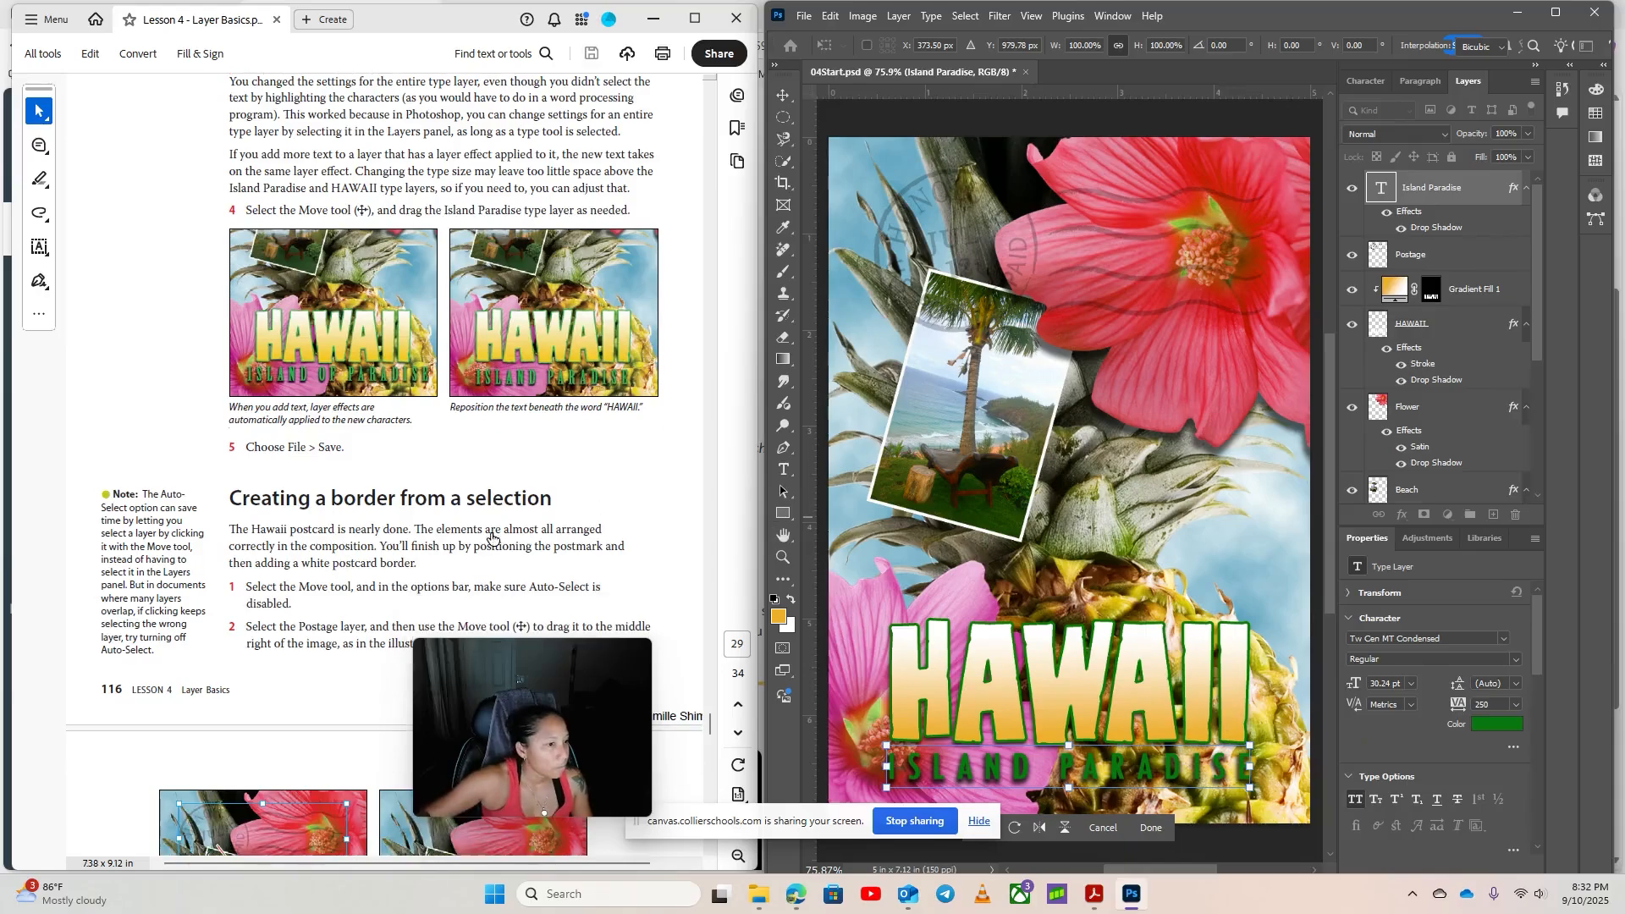
click(804, 16)
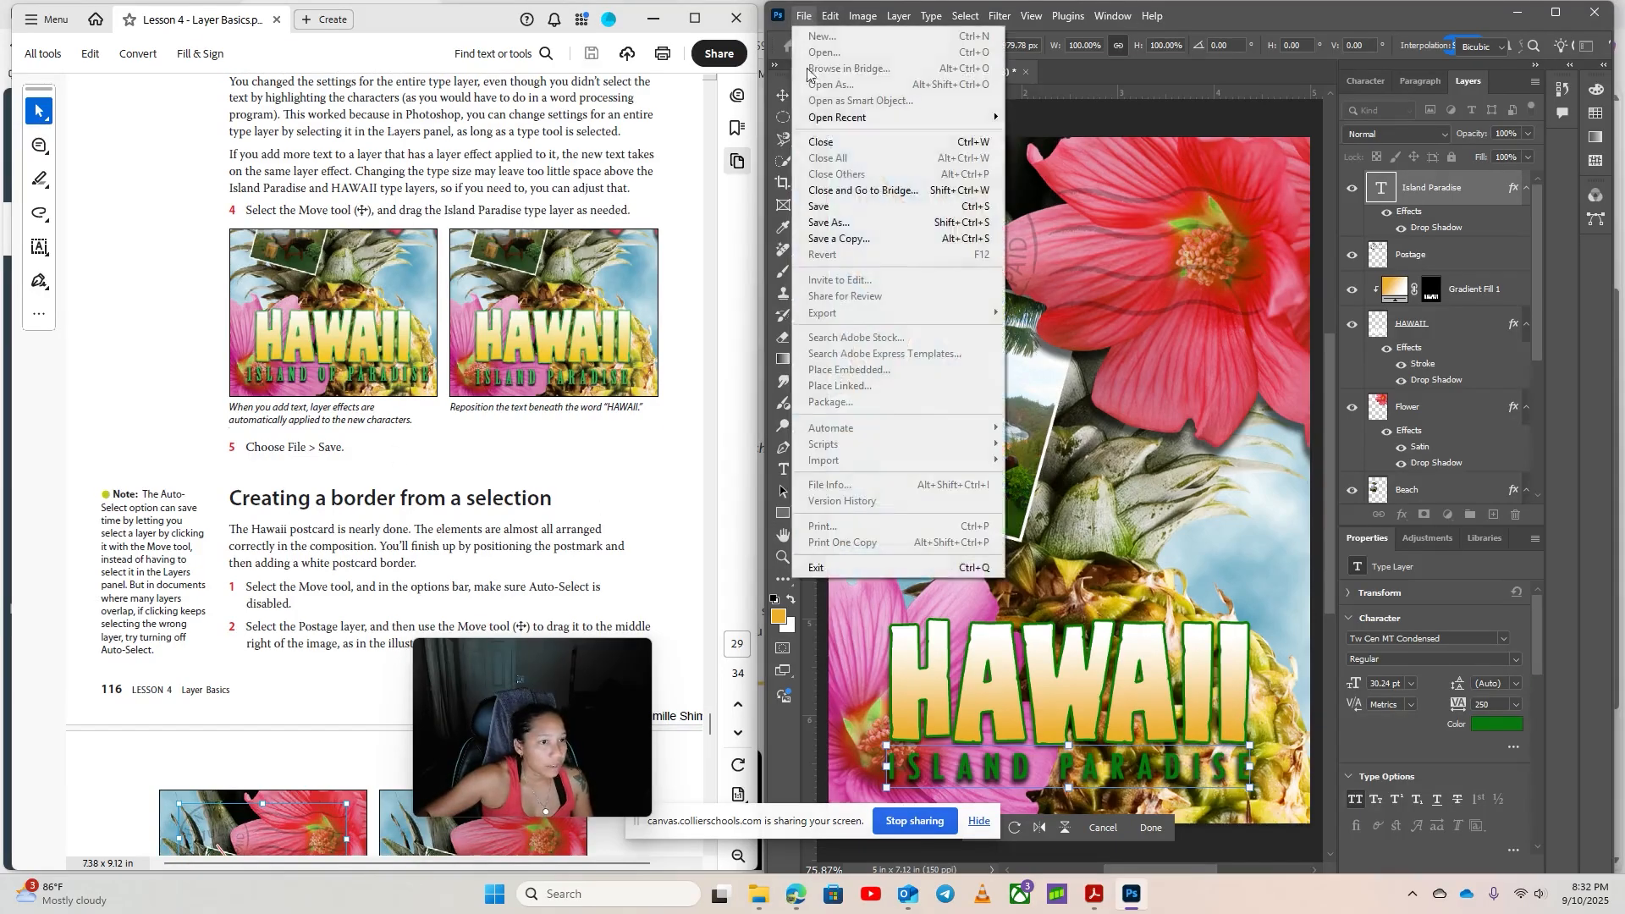
click(838, 205)
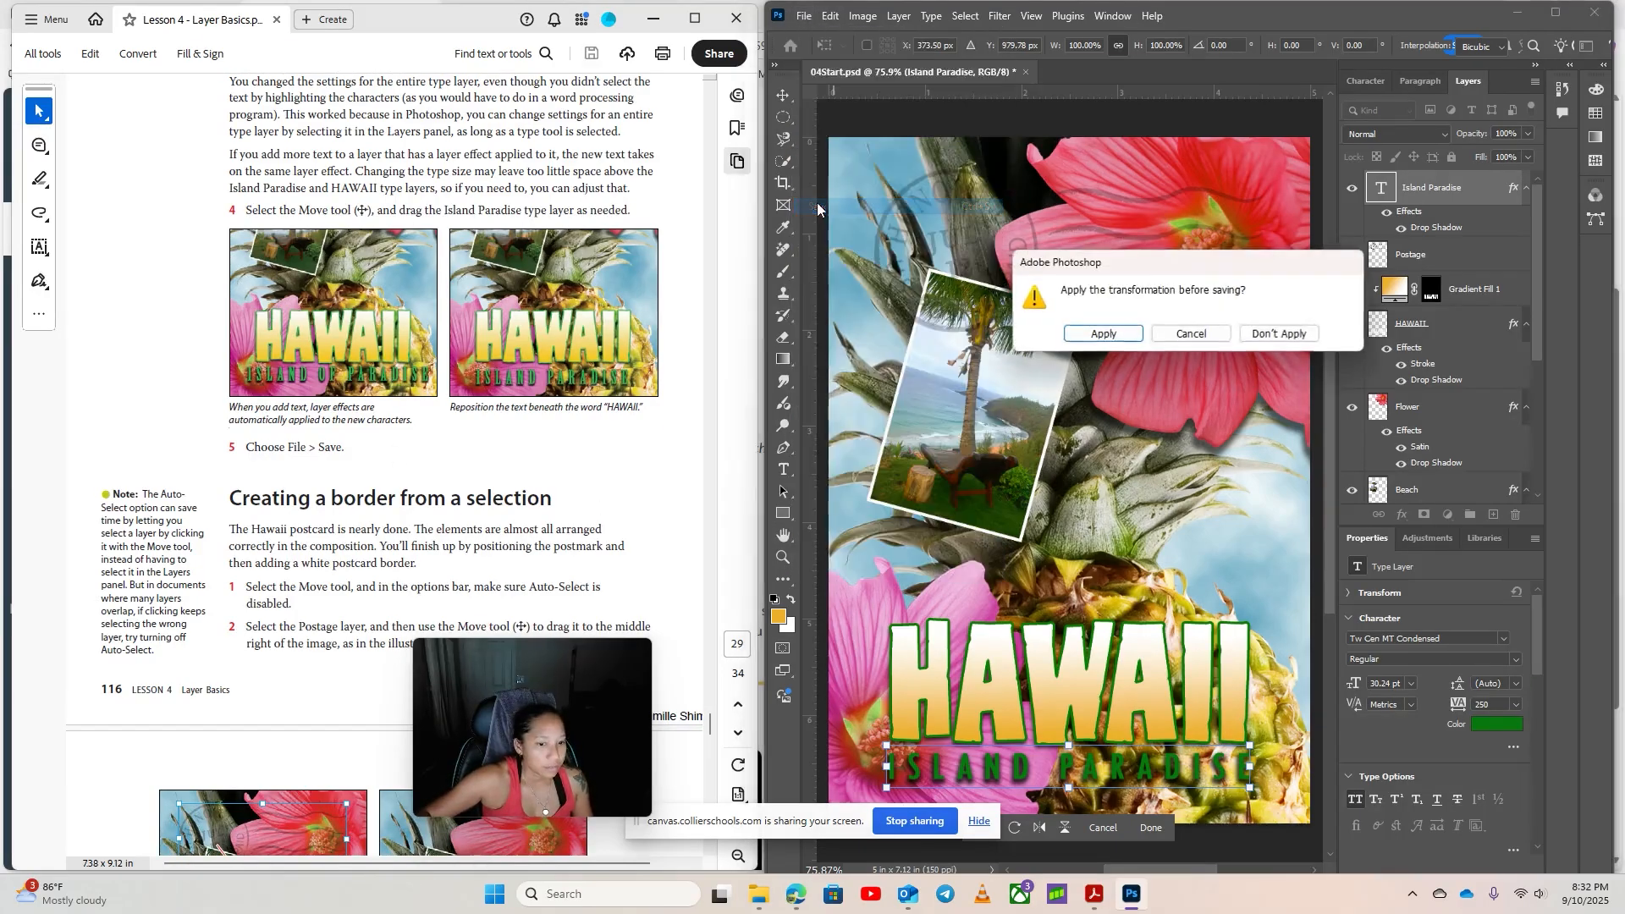
click(1107, 340)
Read the lesson's instructions for creating a border from a selection and make sure Auto-Select is disabled for the Move tool
scroll(418, 591, down, 3)
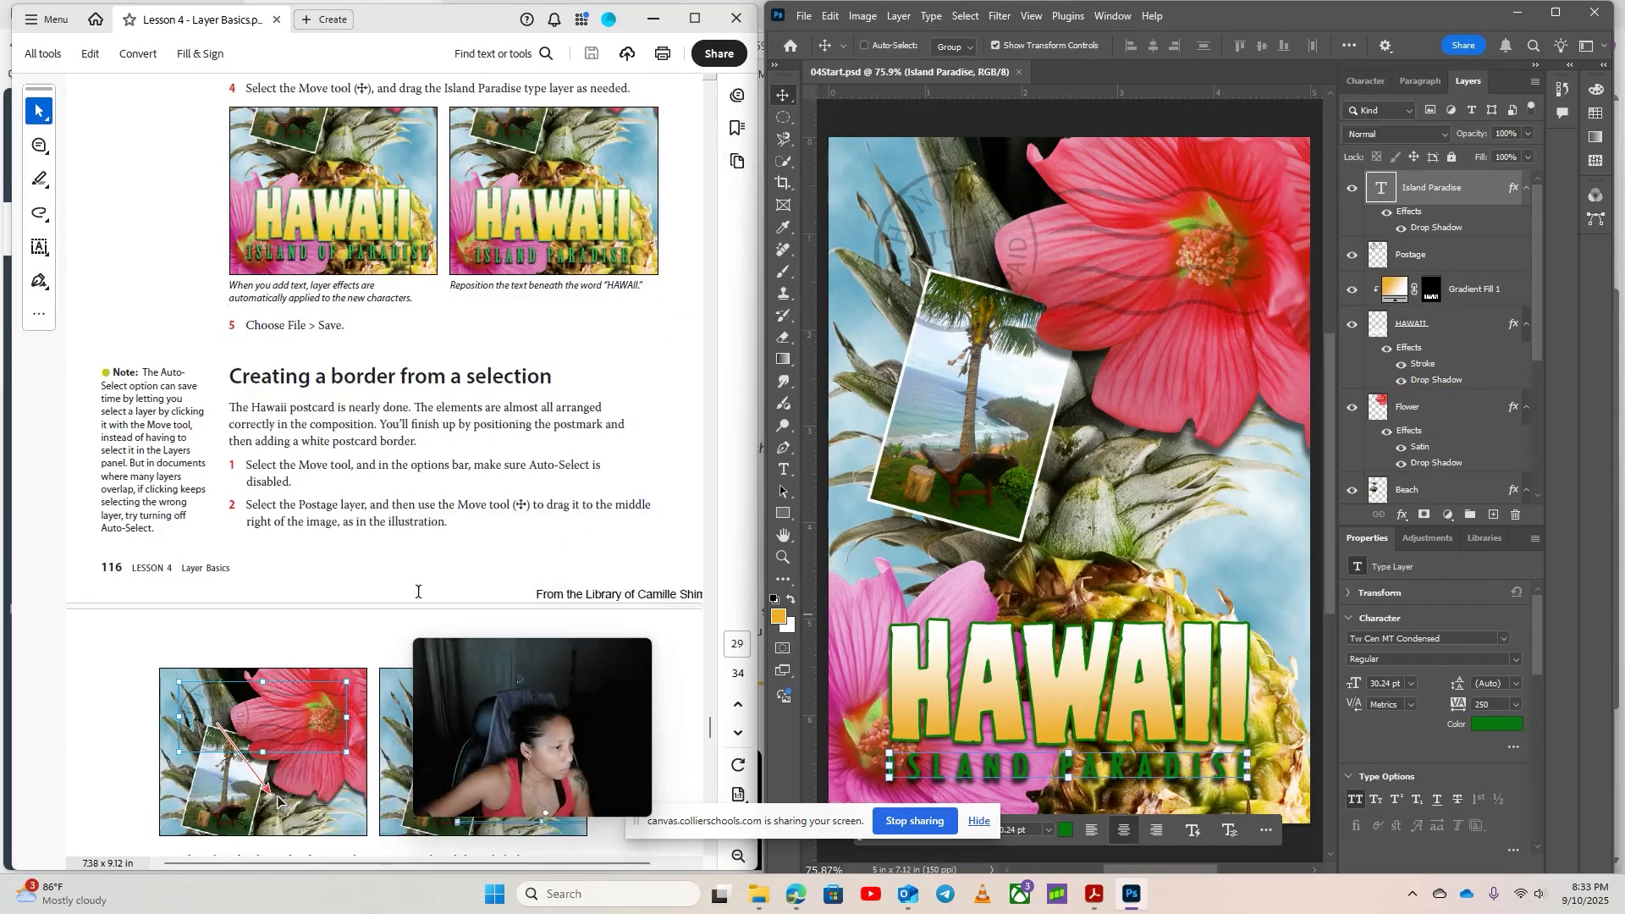
scroll(415, 579, down, 2)
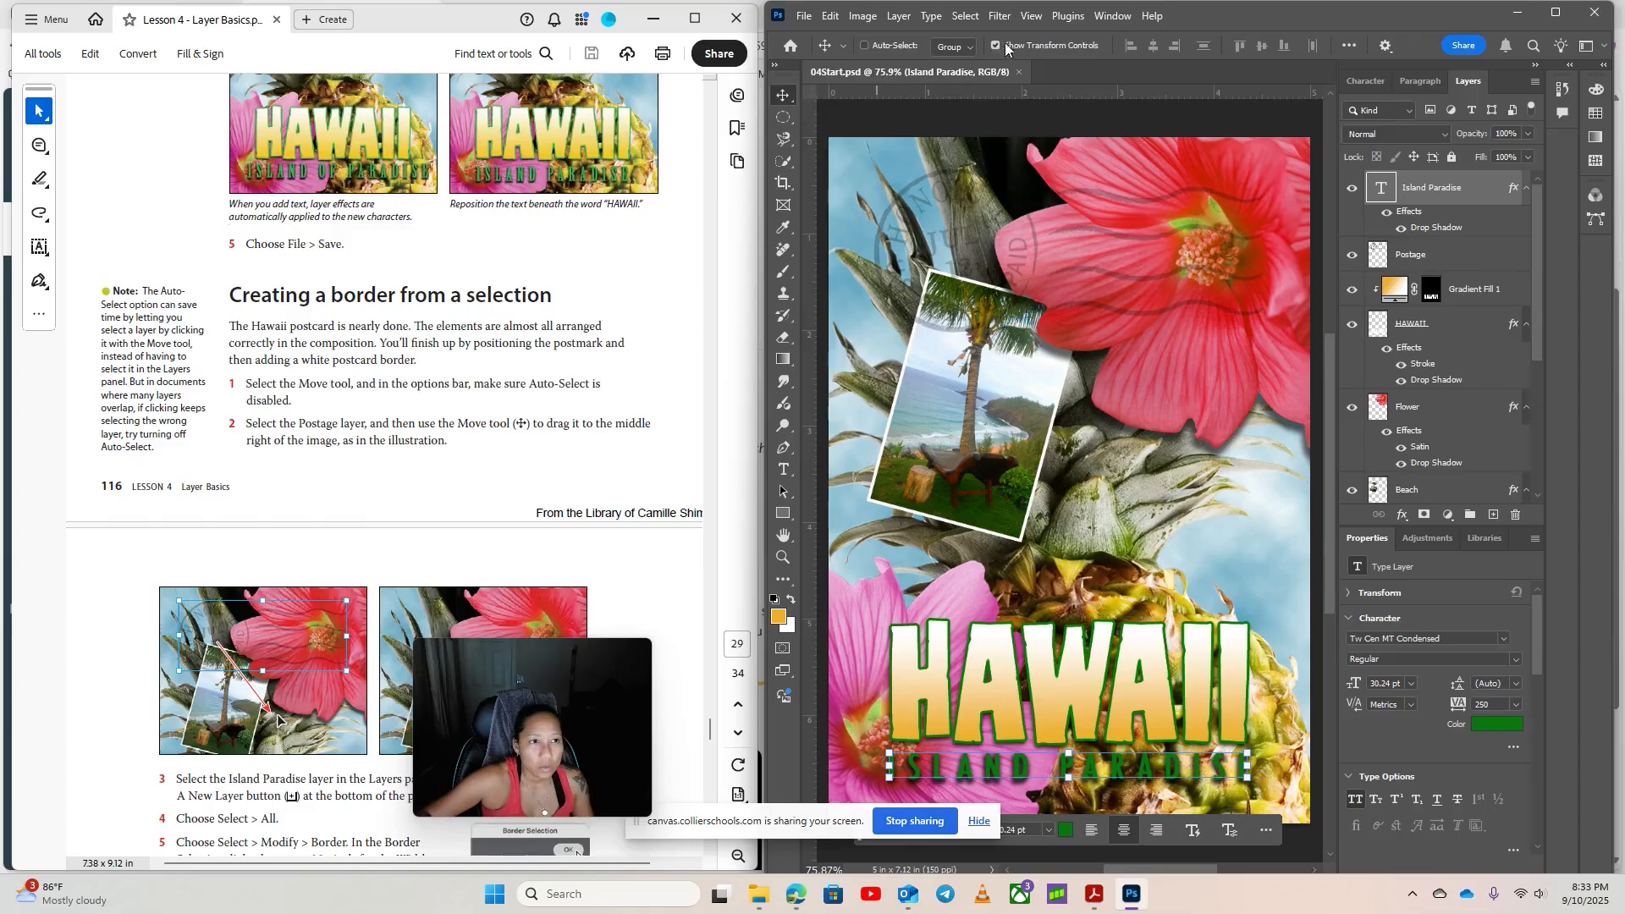
click(865, 46)
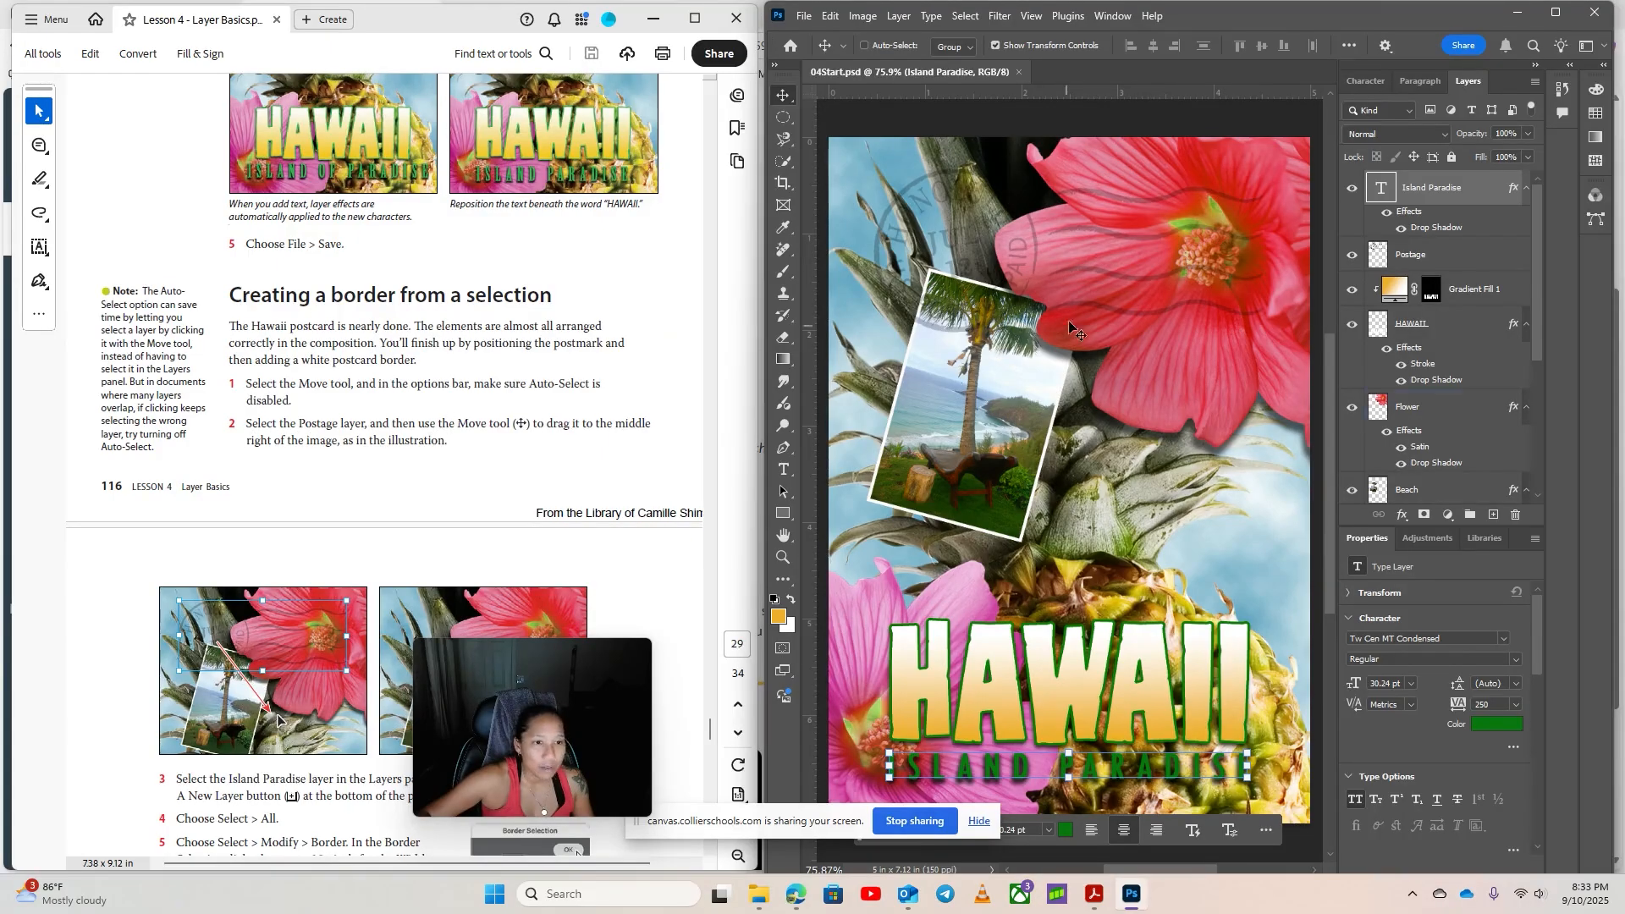
drag(965, 218, 955, 240)
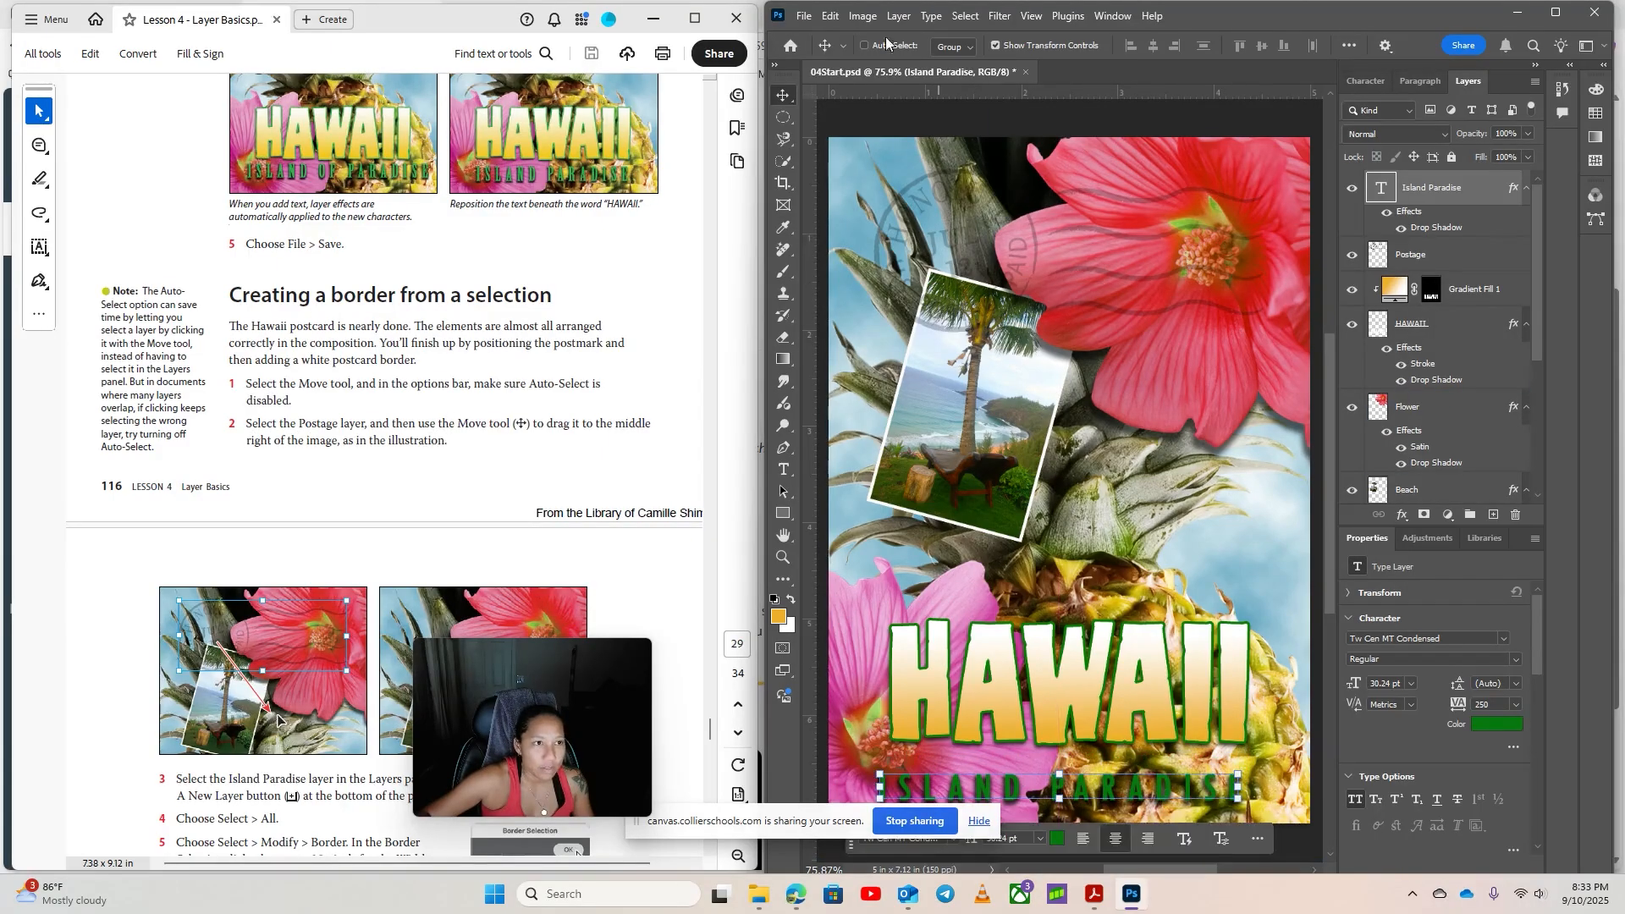
click(830, 16)
click(855, 30)
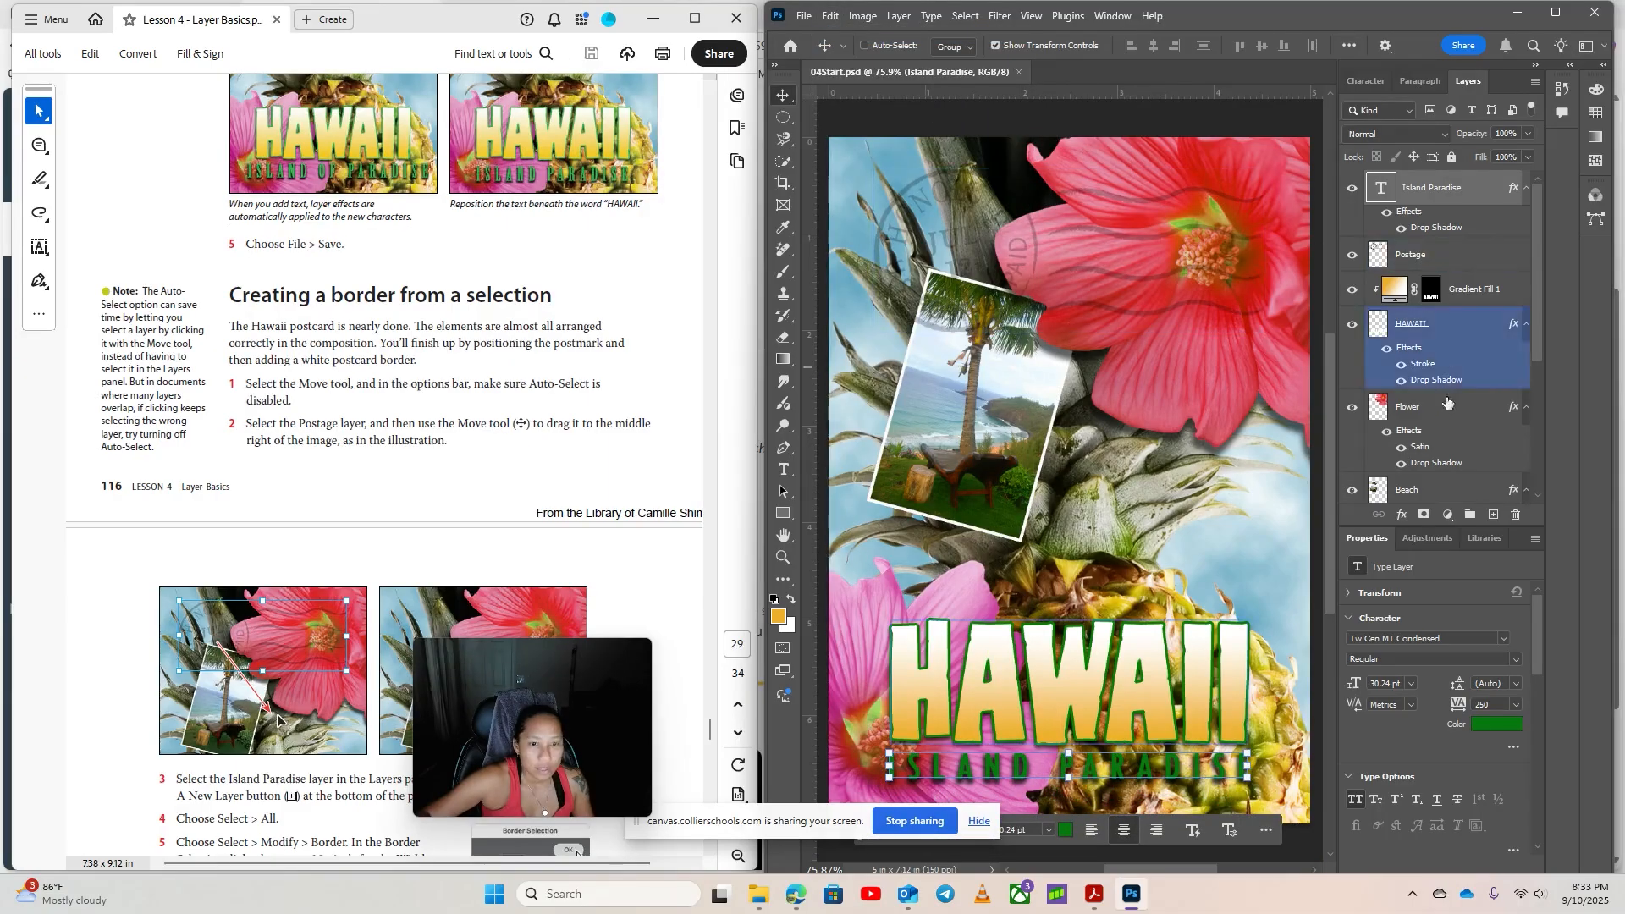
Select the Postage layer and move the postmark right and slightly up, to about X 0.83 in and Y 0.21 in
scroll(1447, 415, down, 5)
click(1445, 431)
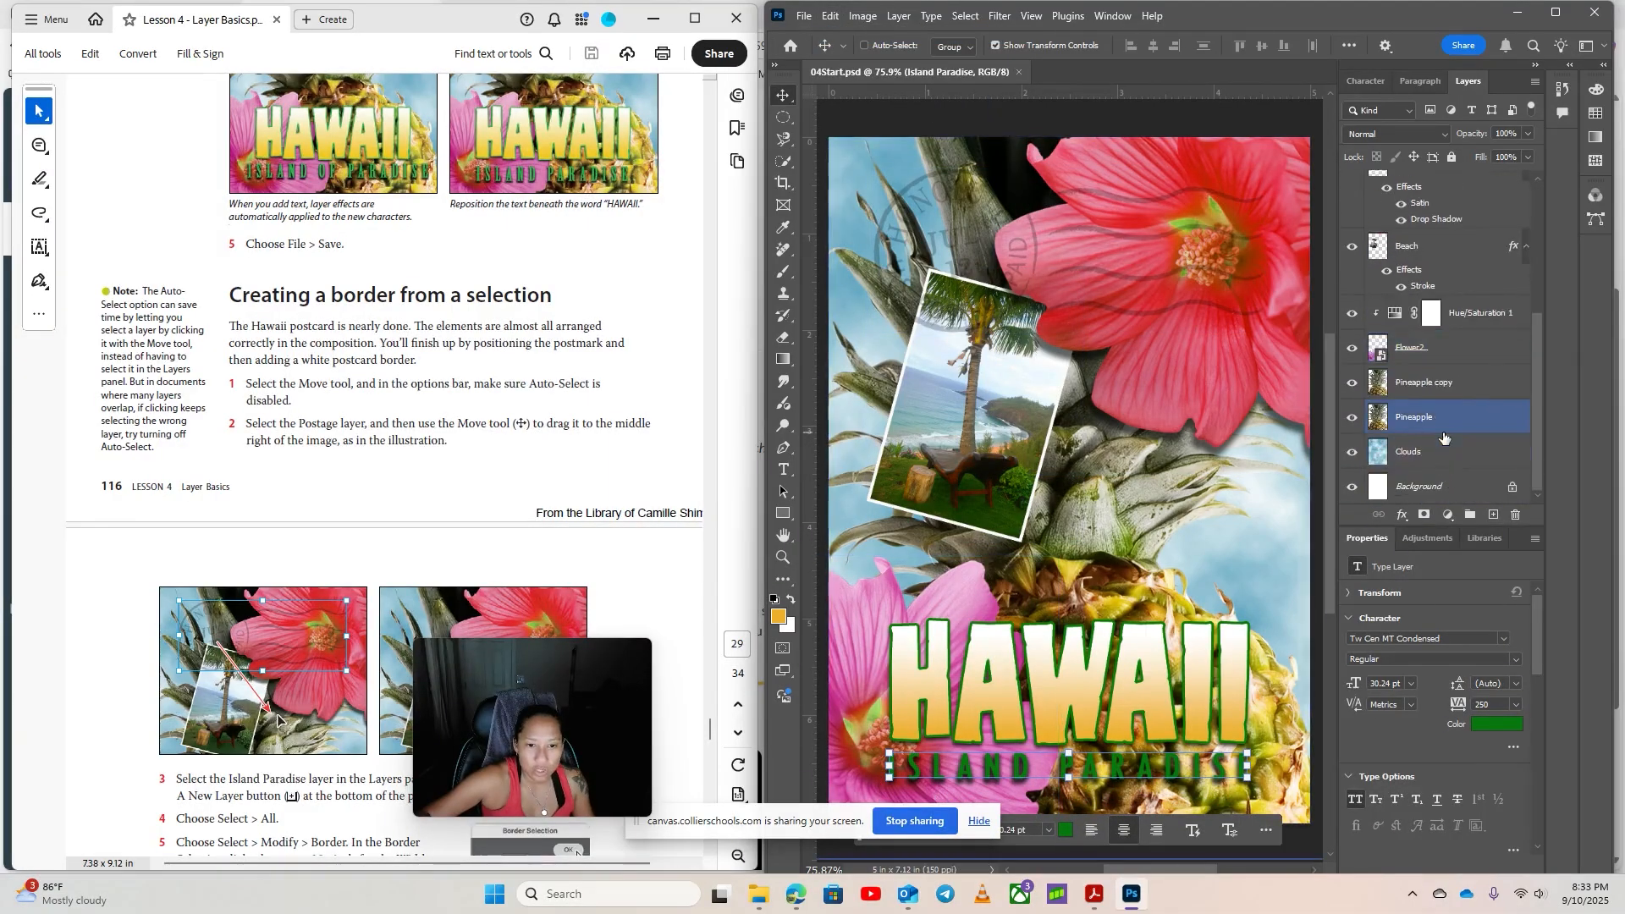
scroll(1445, 439, up, 3)
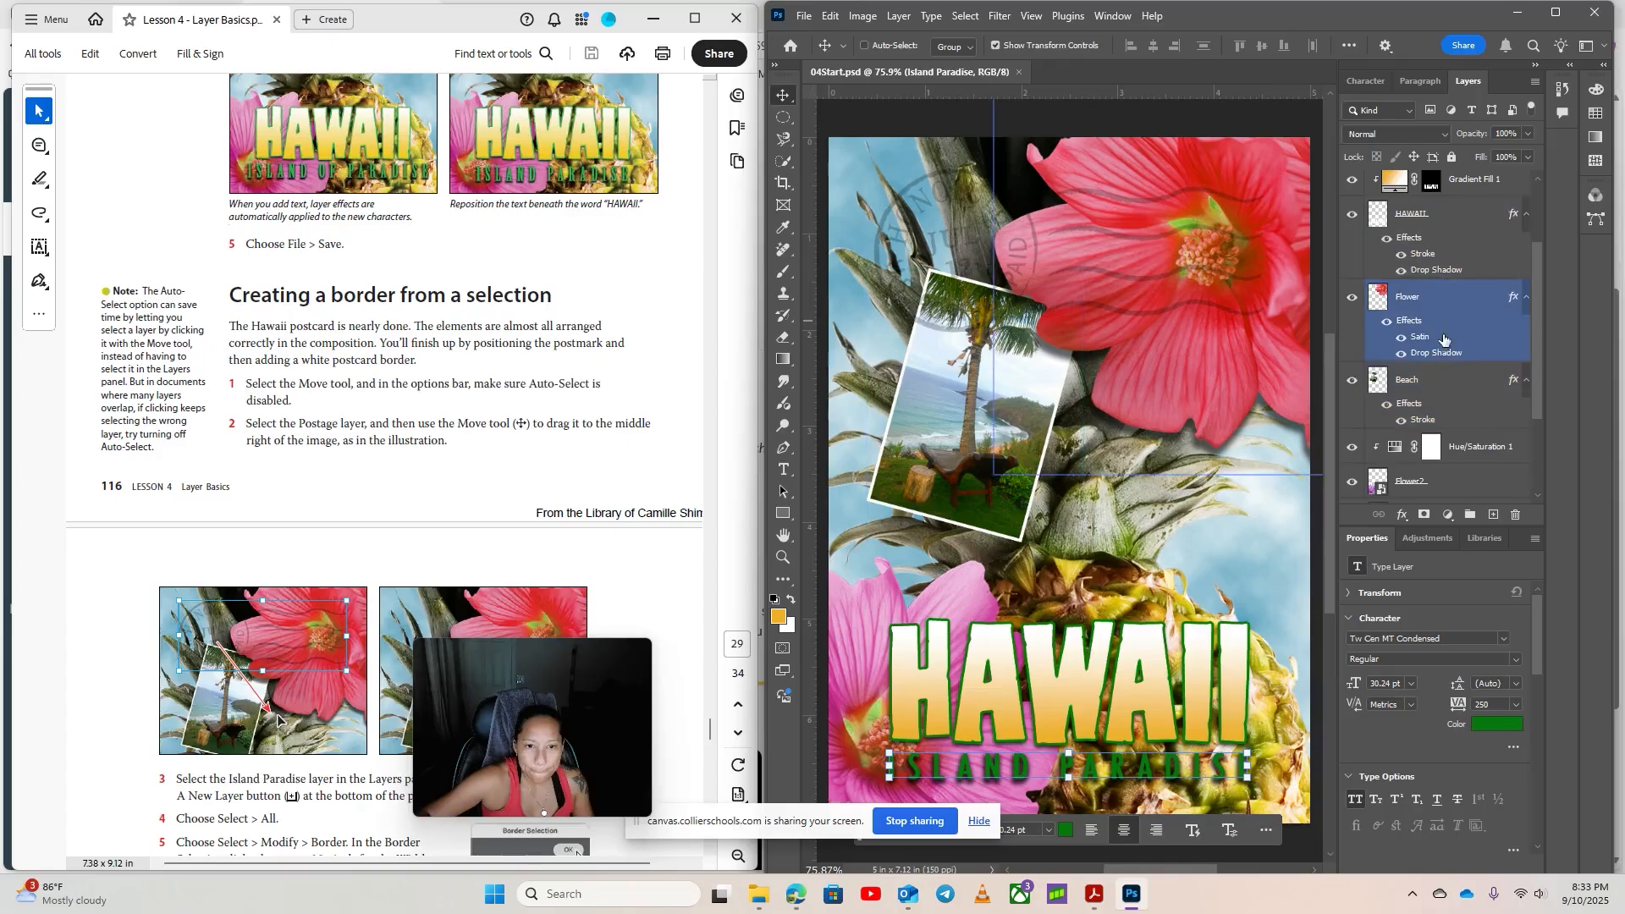
drag(1540, 374, 1551, 313)
click(1439, 254)
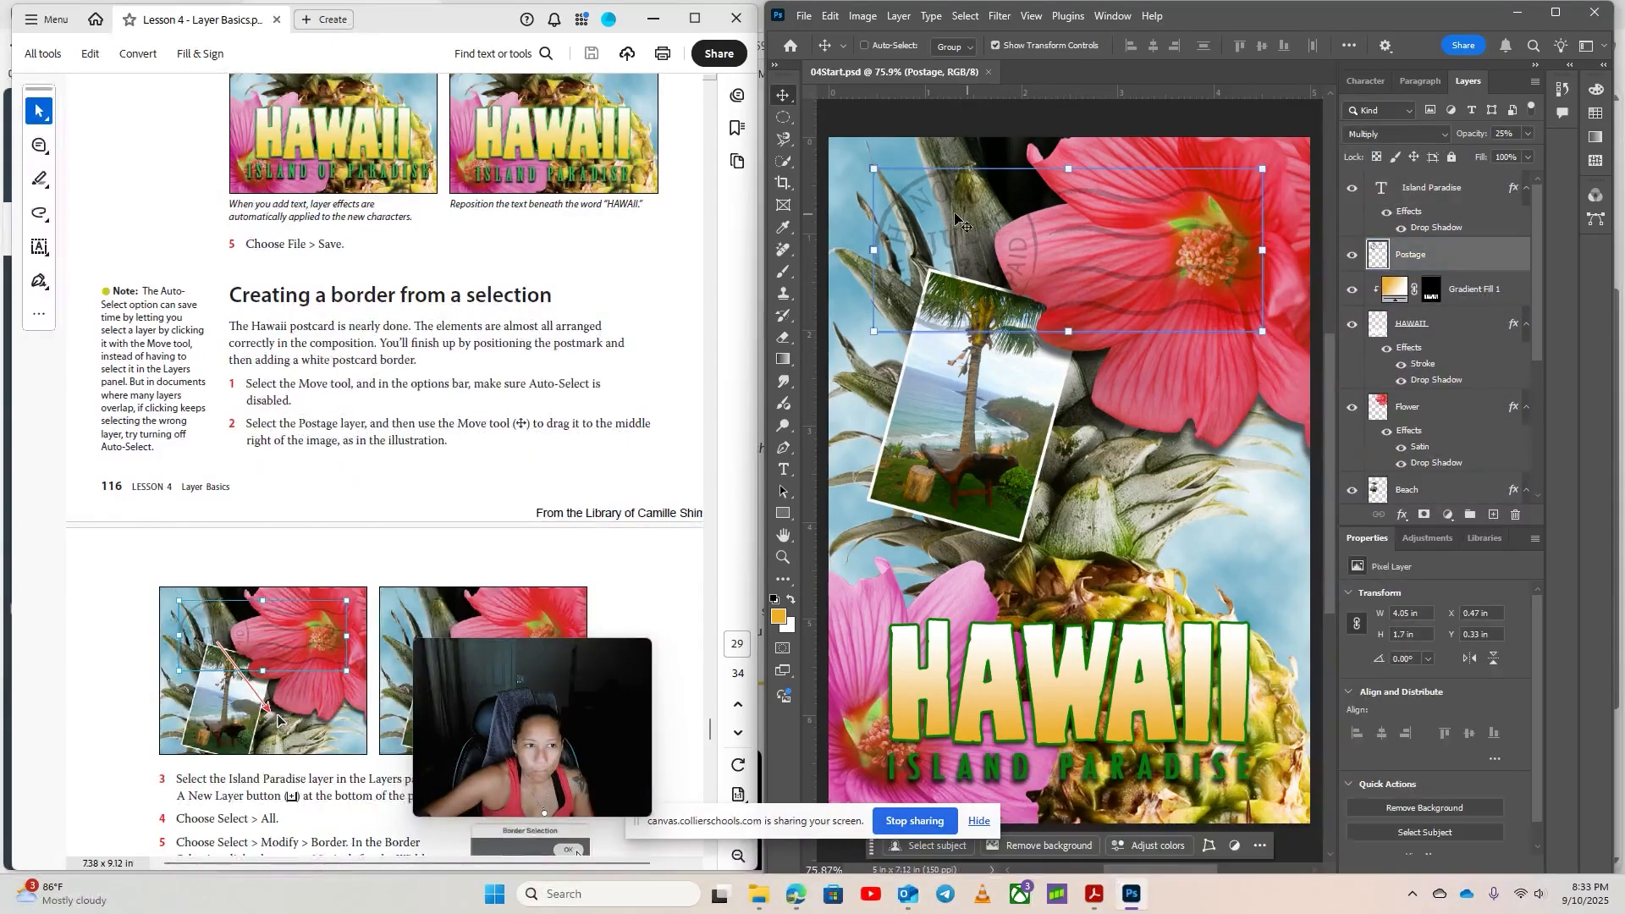
drag(930, 222, 918, 218)
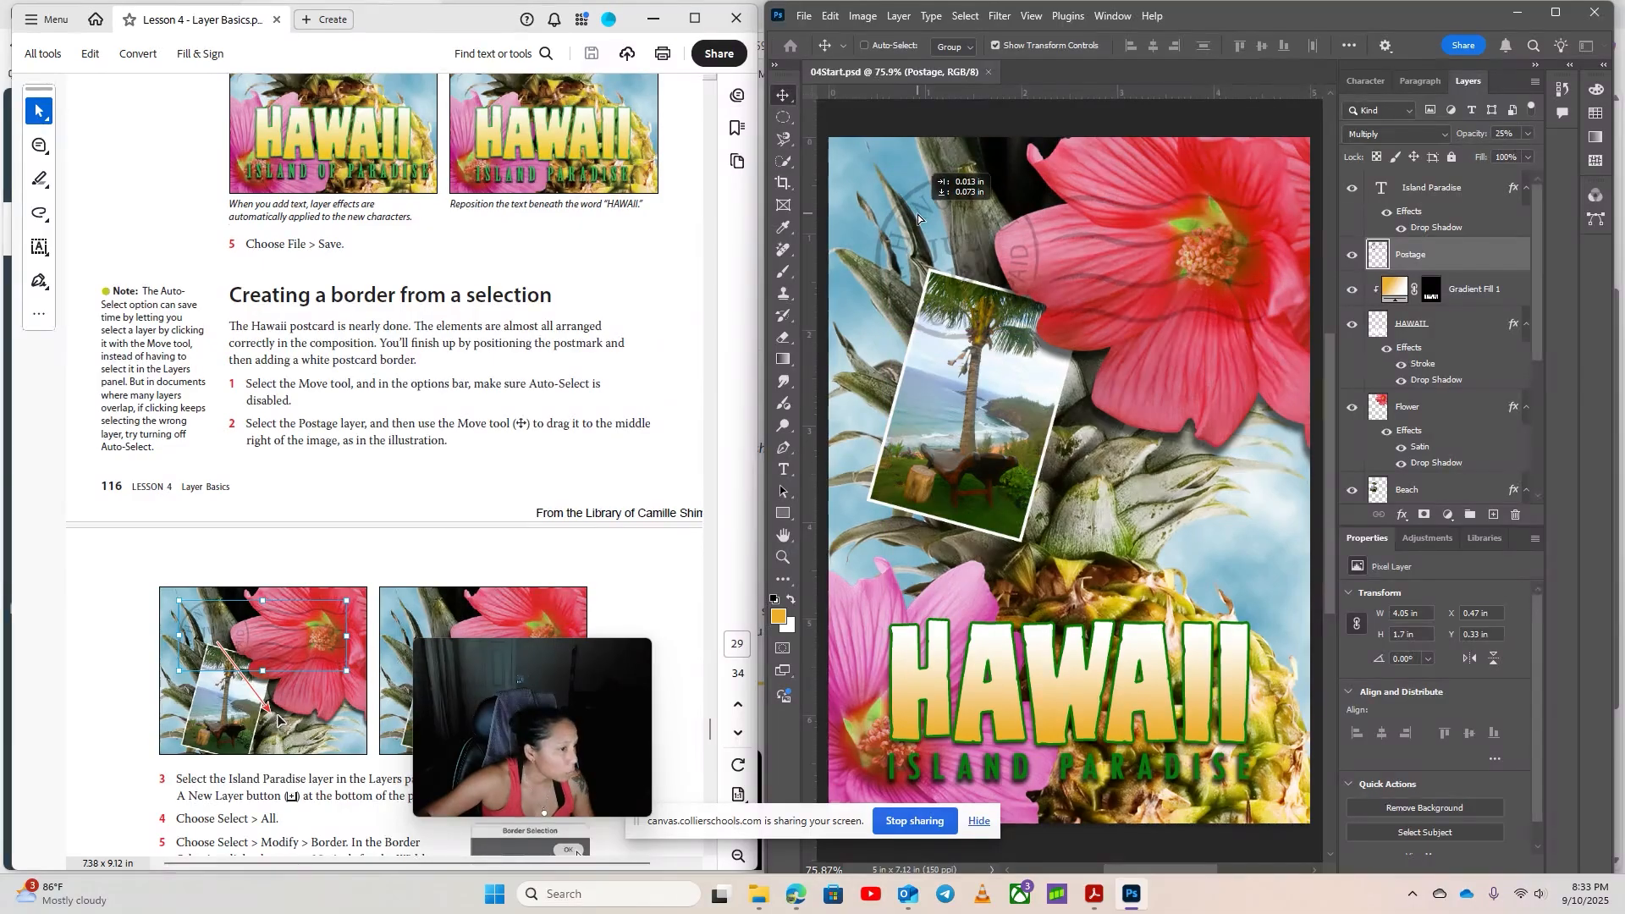
drag(919, 219, 947, 193)
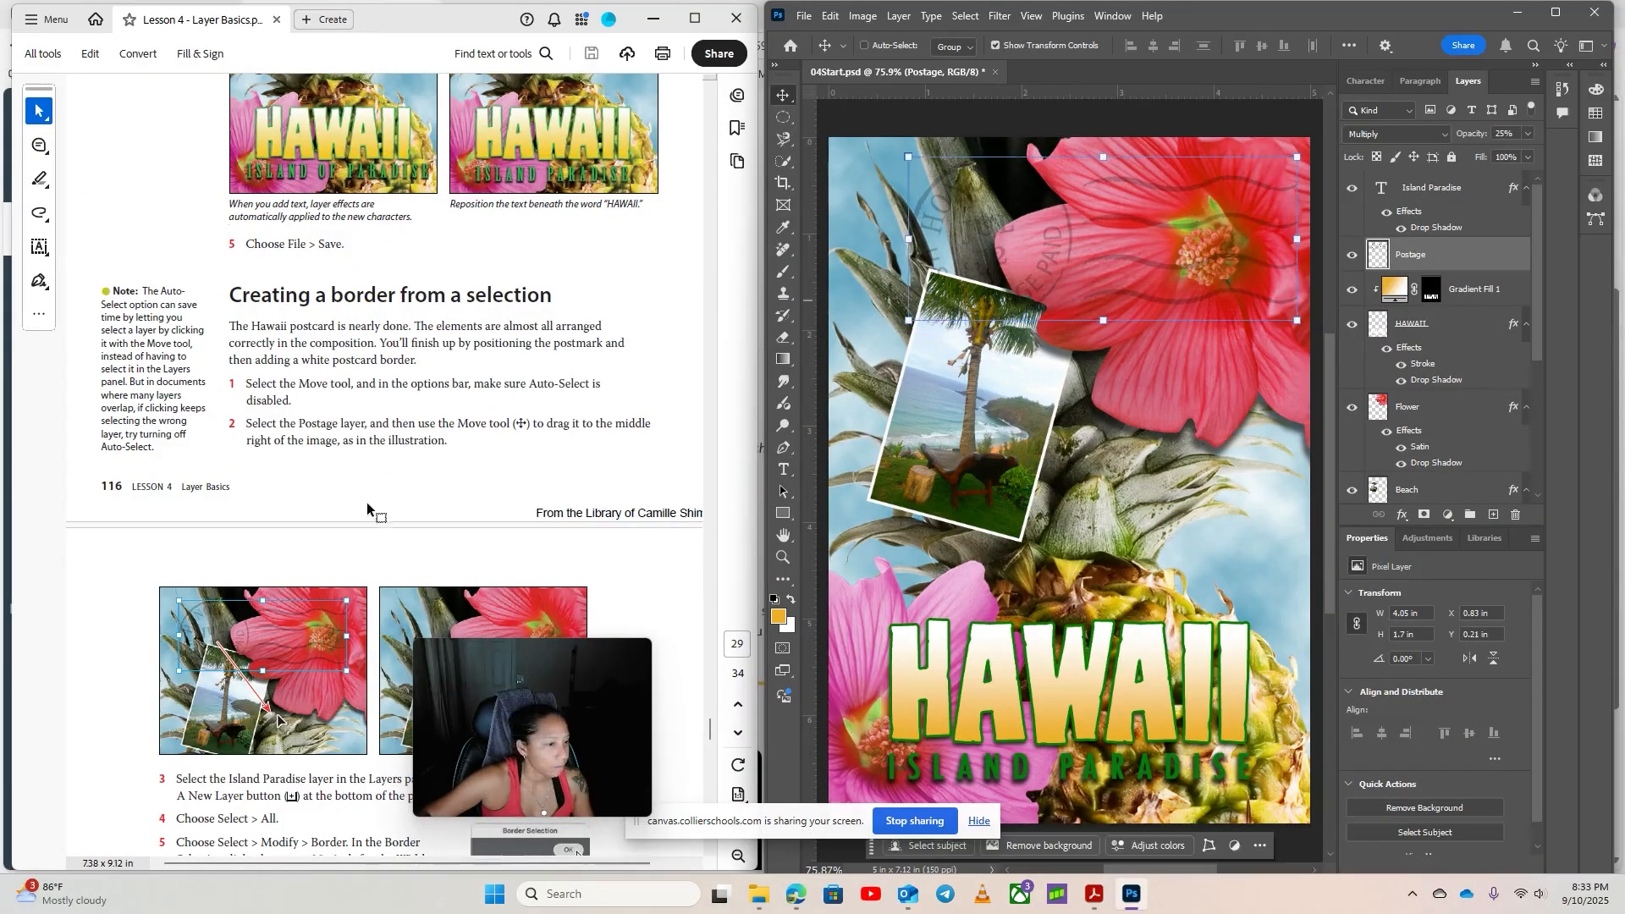
Following the lesson's border instructions, add a new empty layer directly above the Island Paradise type layer
scroll(542, 487, down, 3)
scroll(616, 495, down, 3)
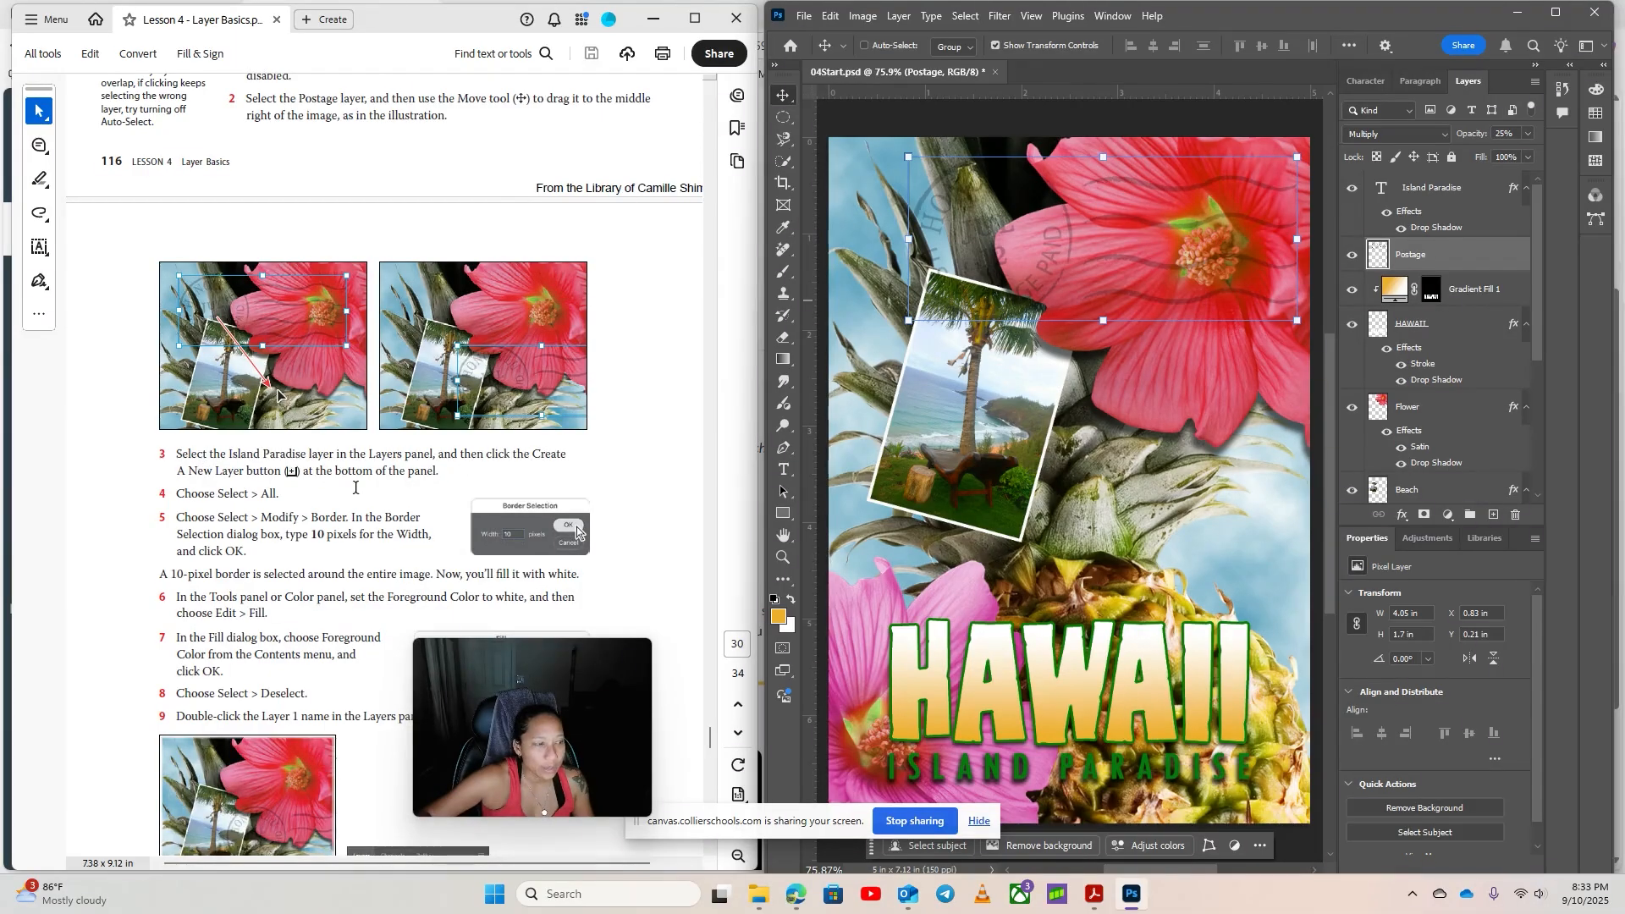
click(1457, 204)
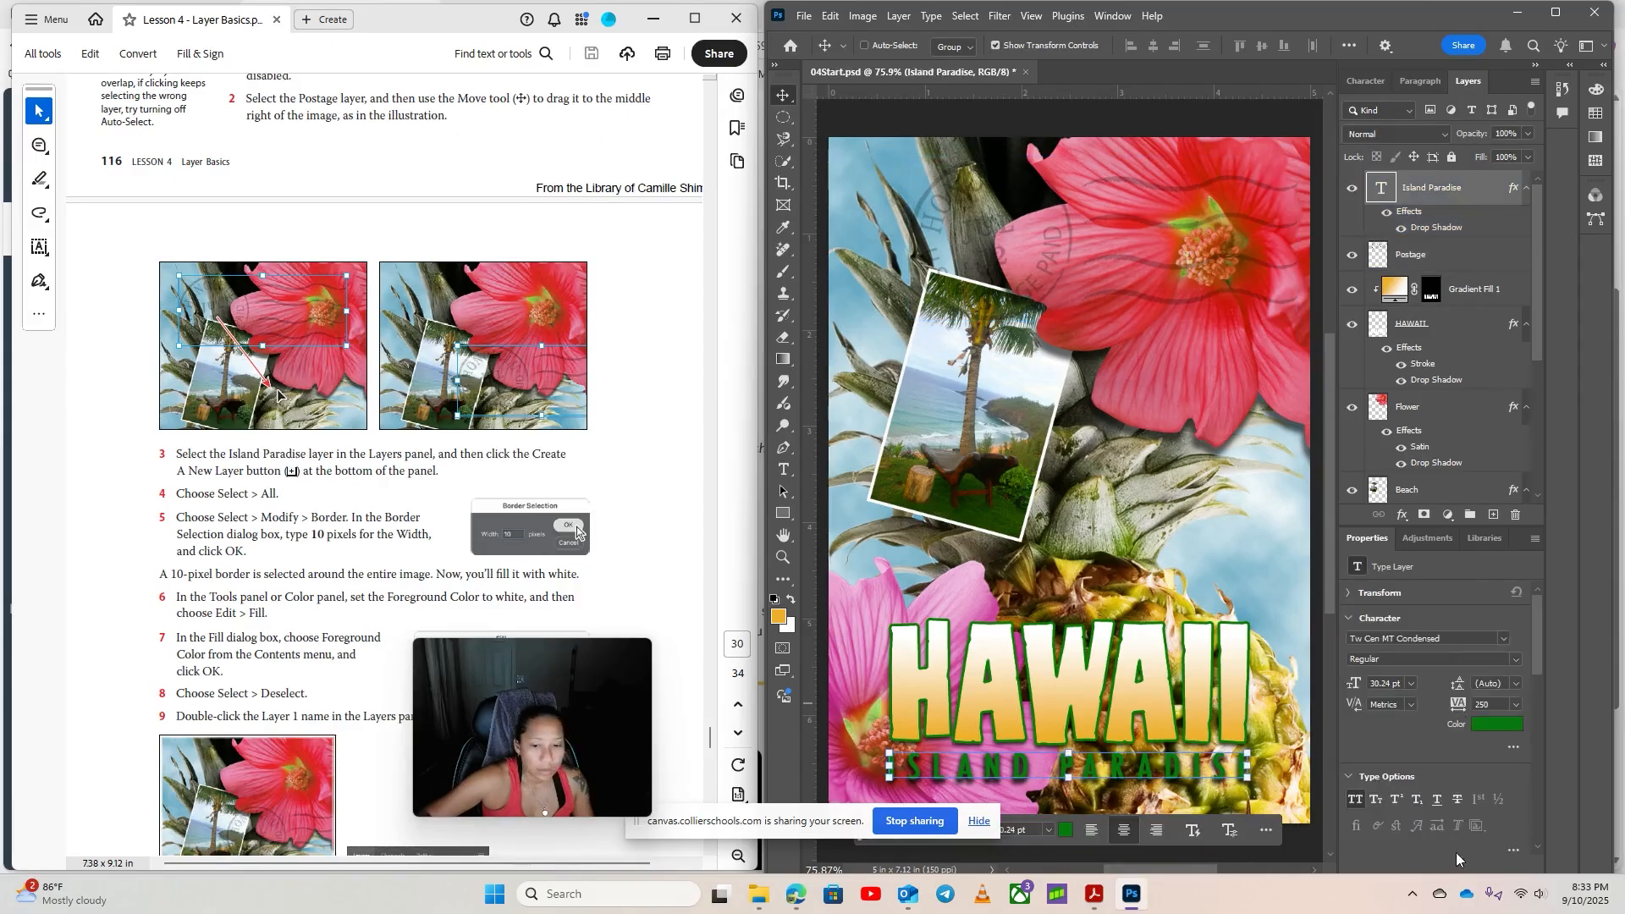
click(1493, 513)
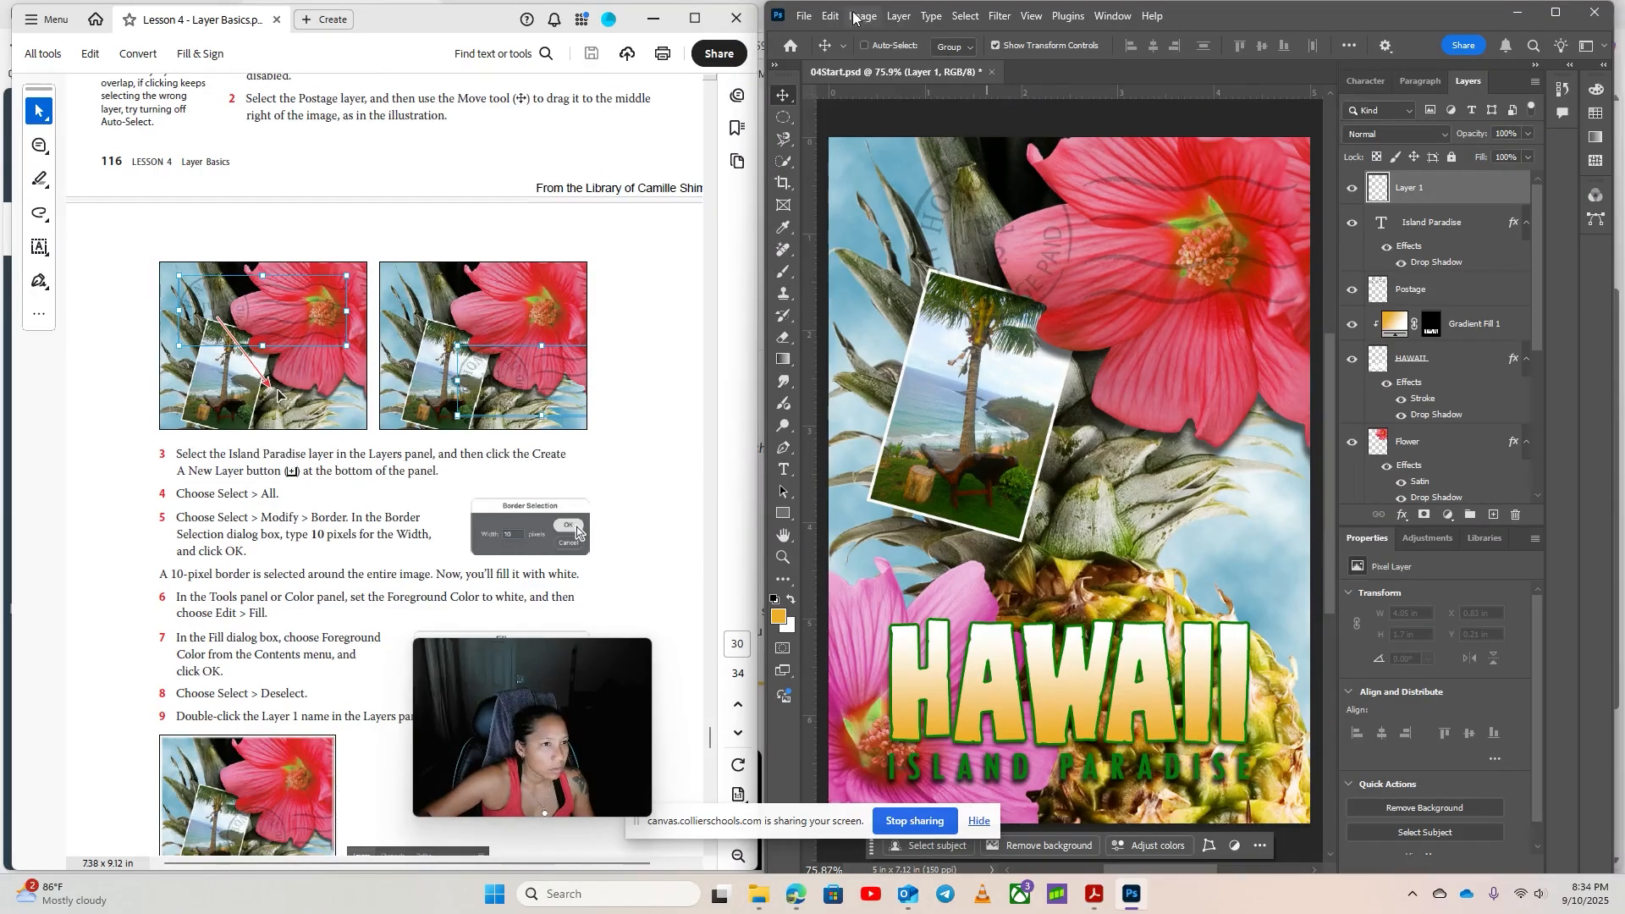
Select the entire canvas and modify the selection into a border 10 pixels wide
click(965, 16)
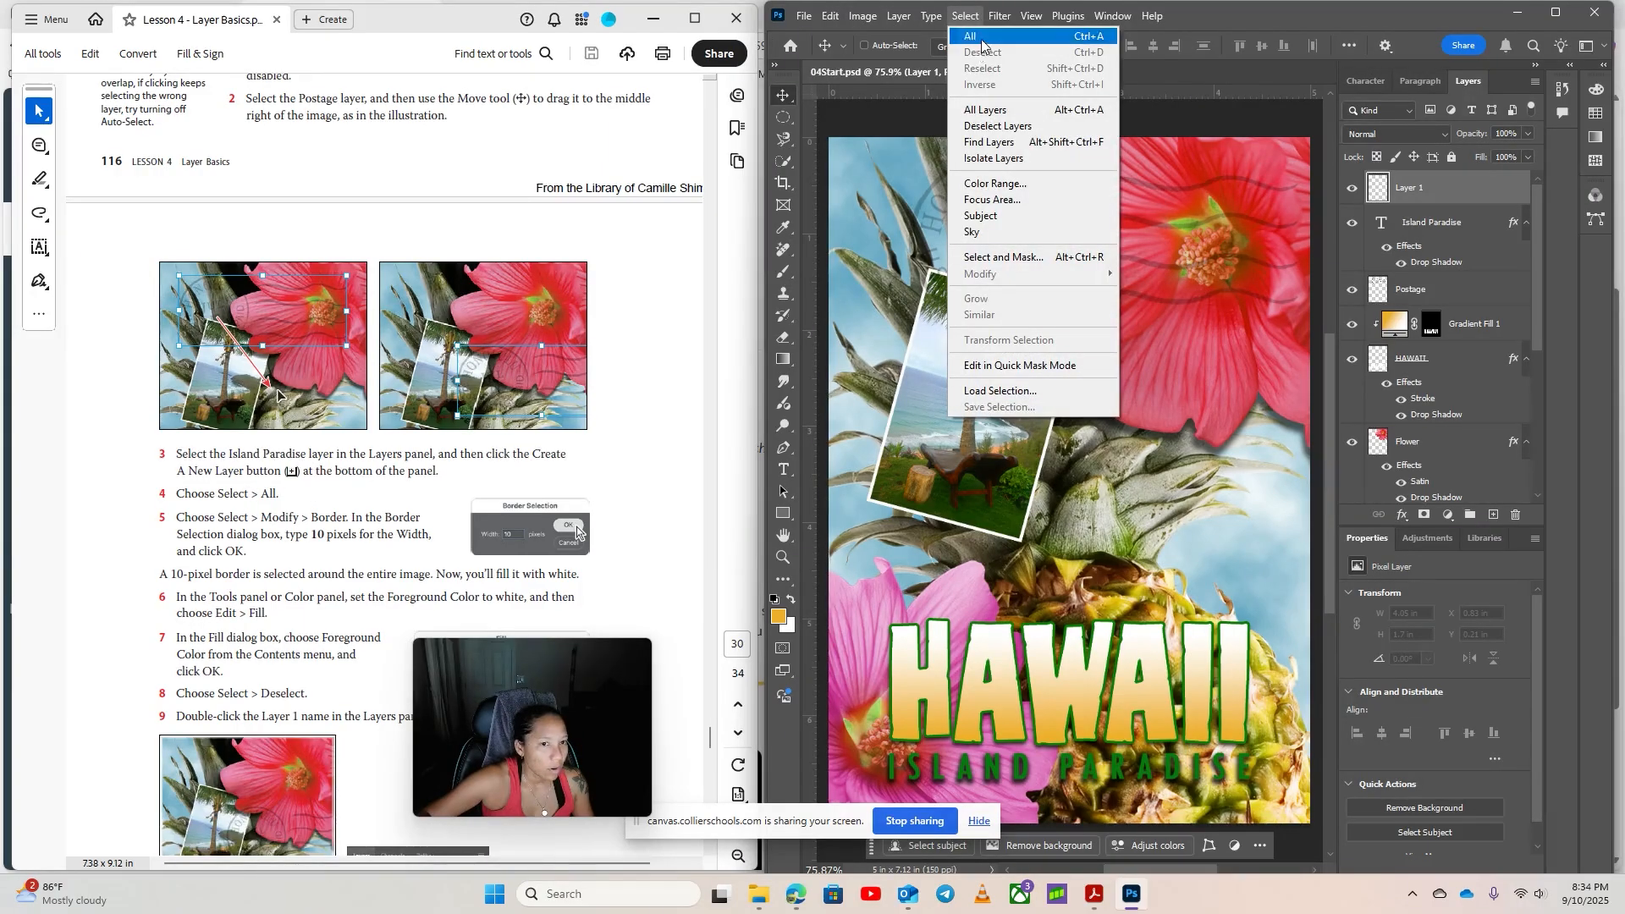
click(981, 37)
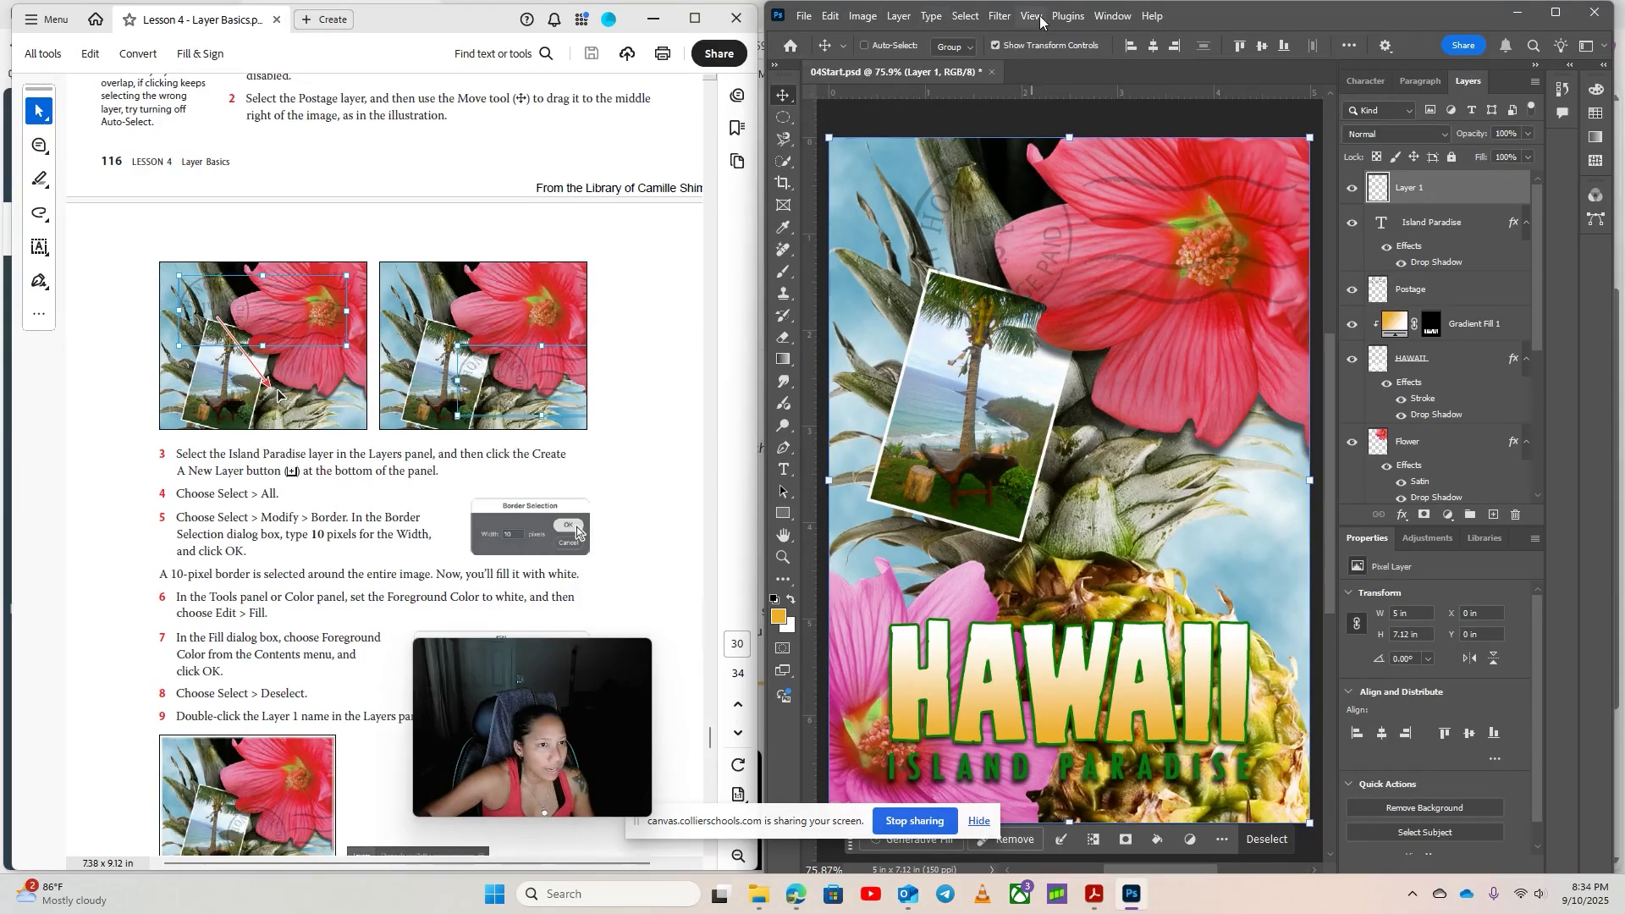
click(957, 16)
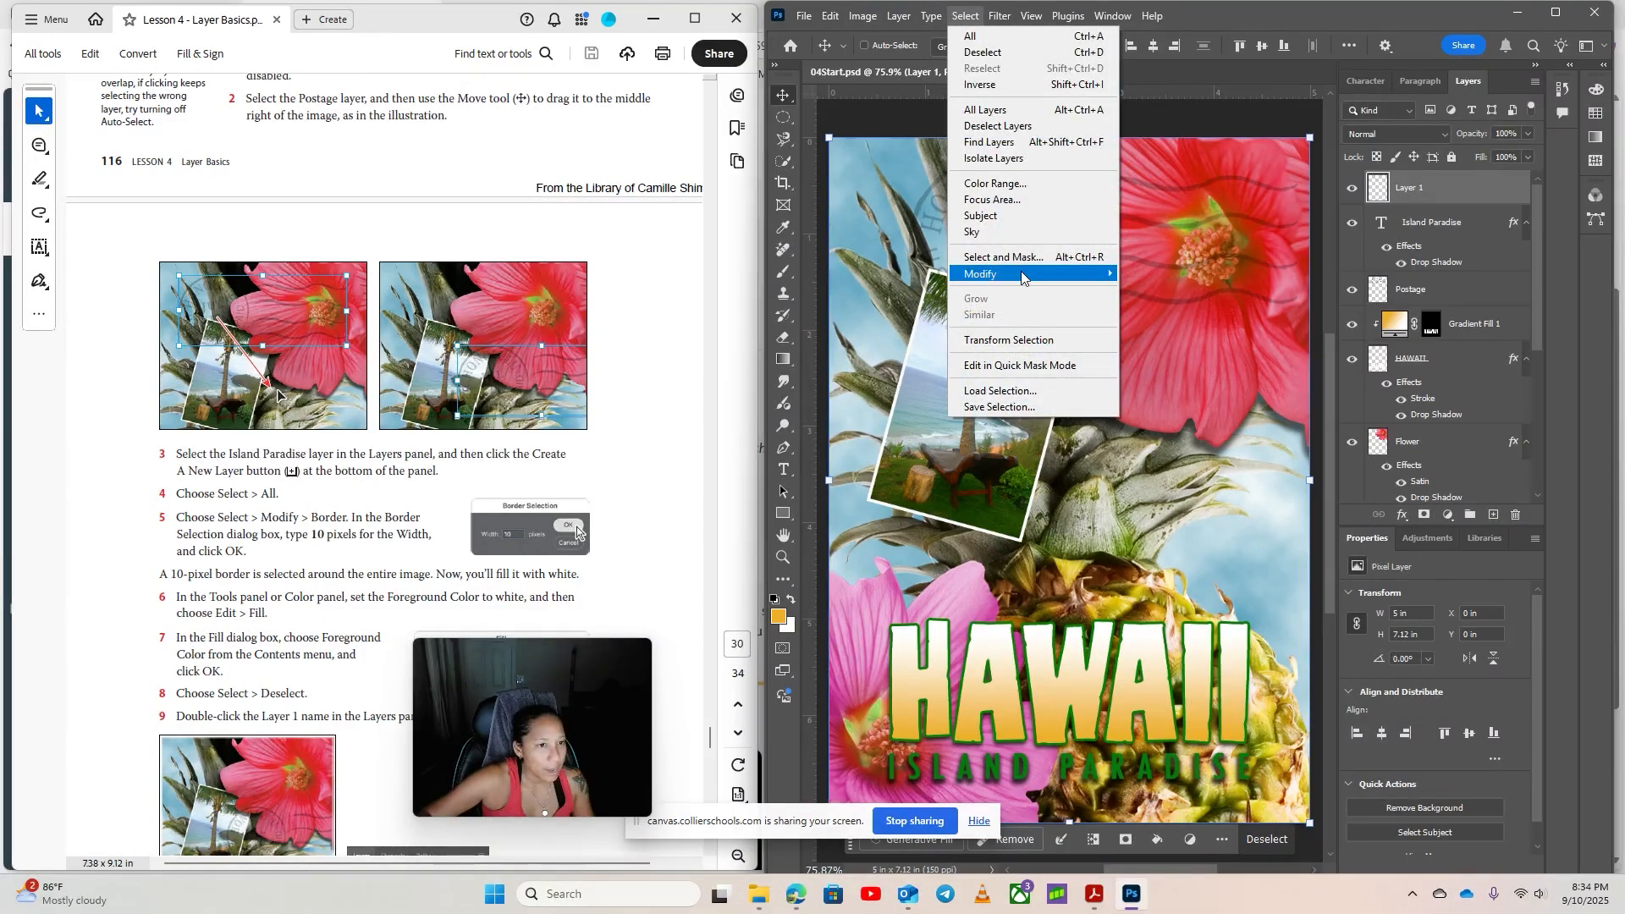
mouse_move(1021, 276)
click(1156, 272)
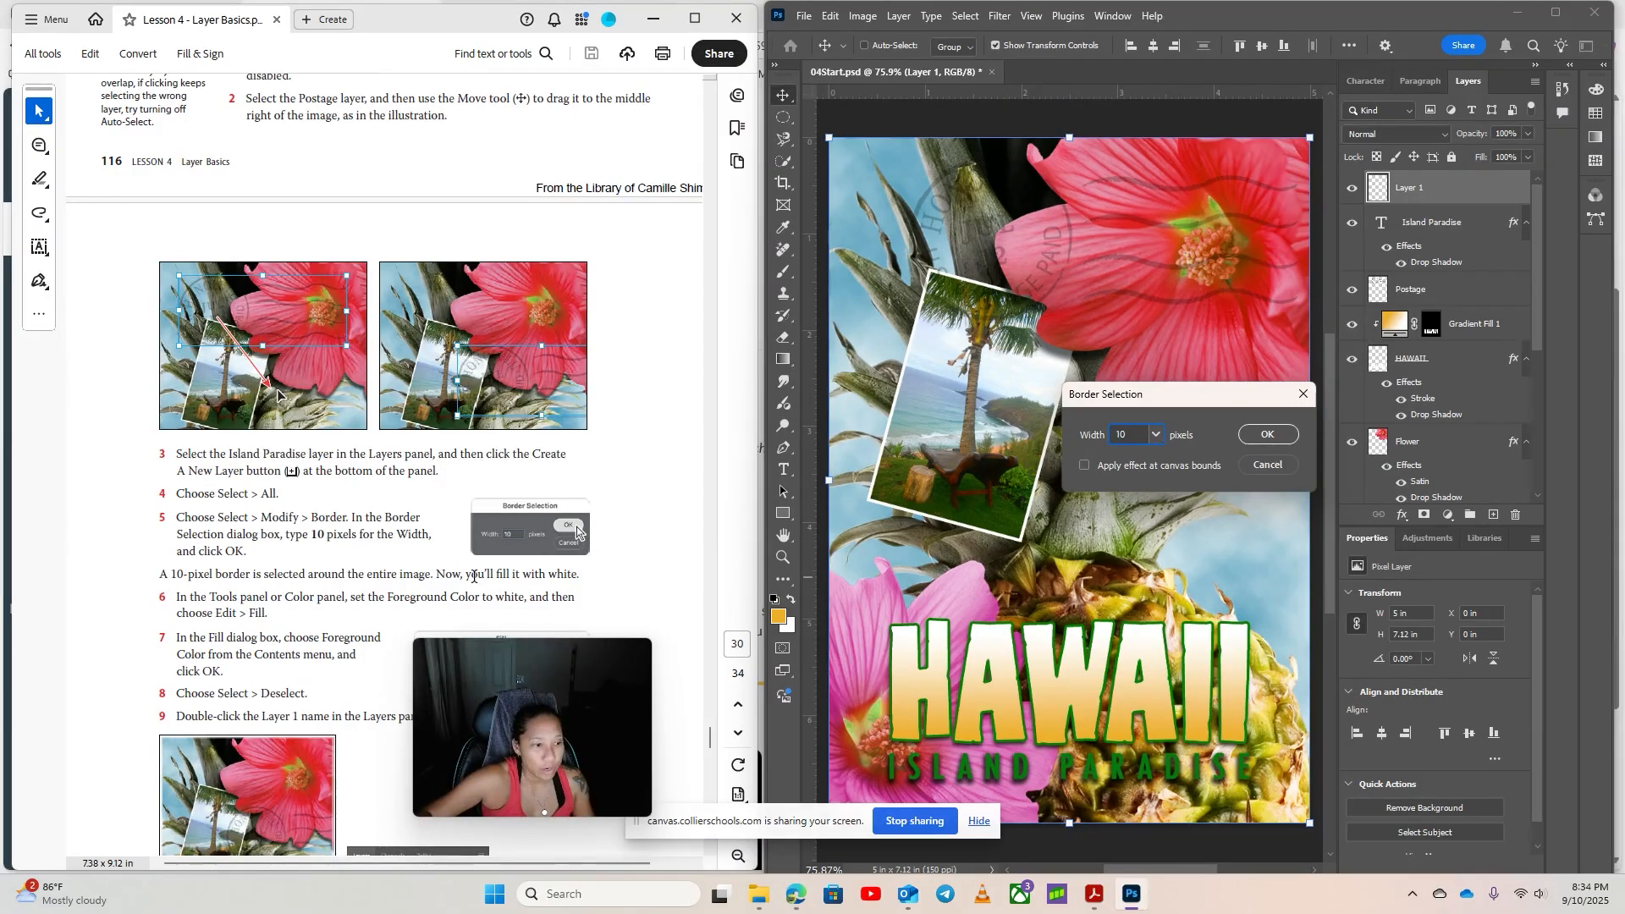
click(1267, 434)
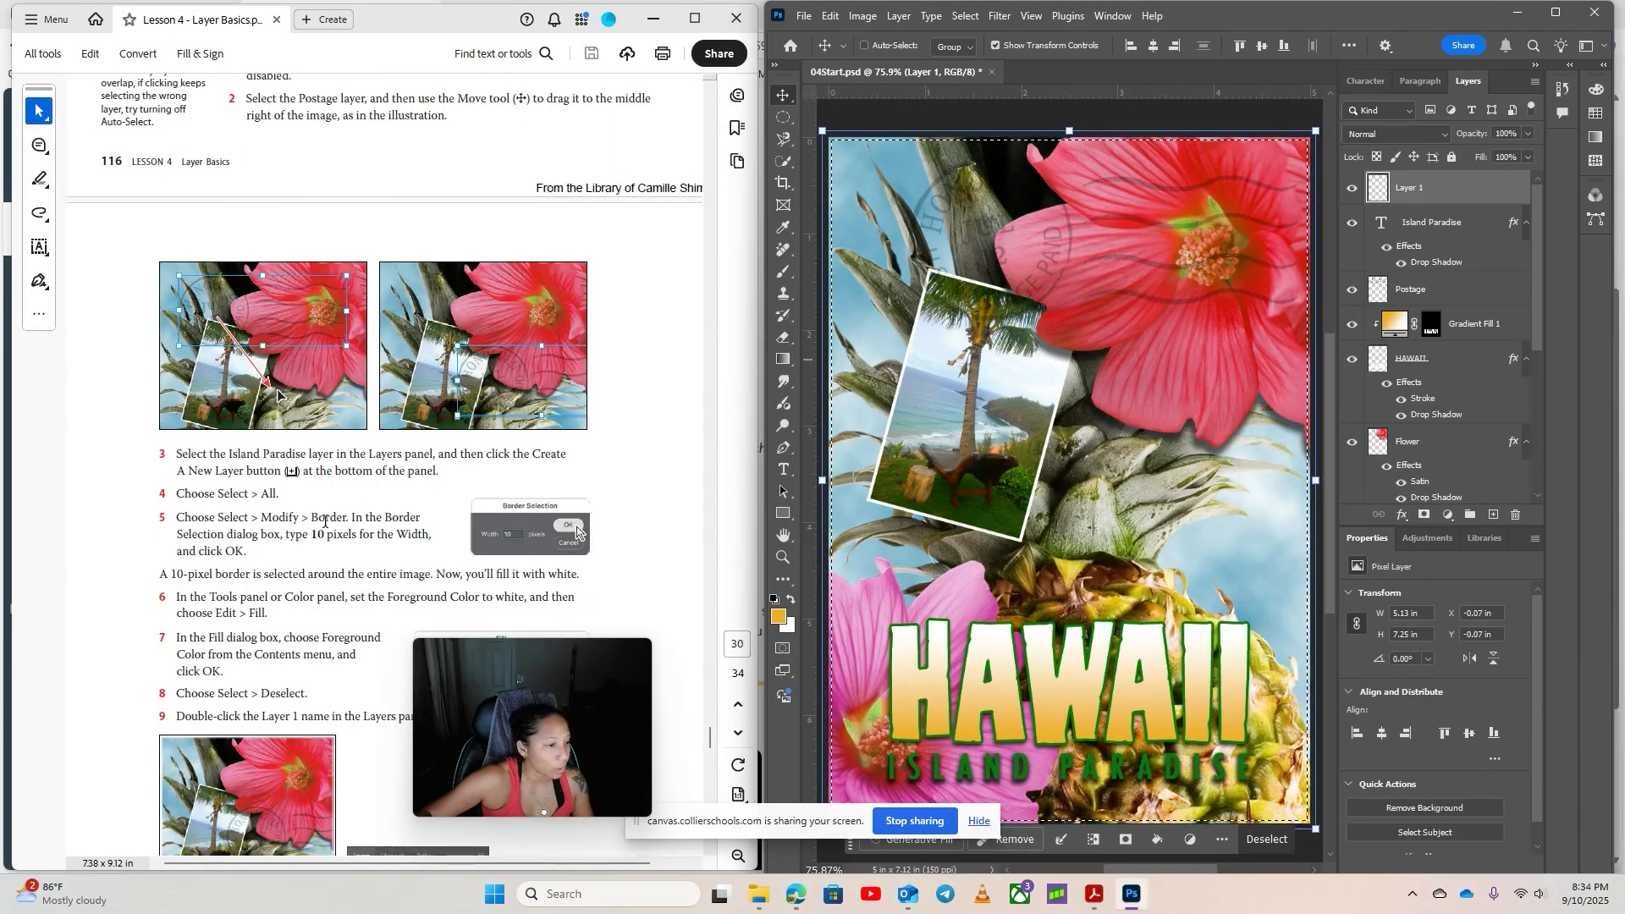
Make white the foreground color and fill the border selection on the new layer with Foreground Color at 100% opacity
scroll(324, 521, down, 3)
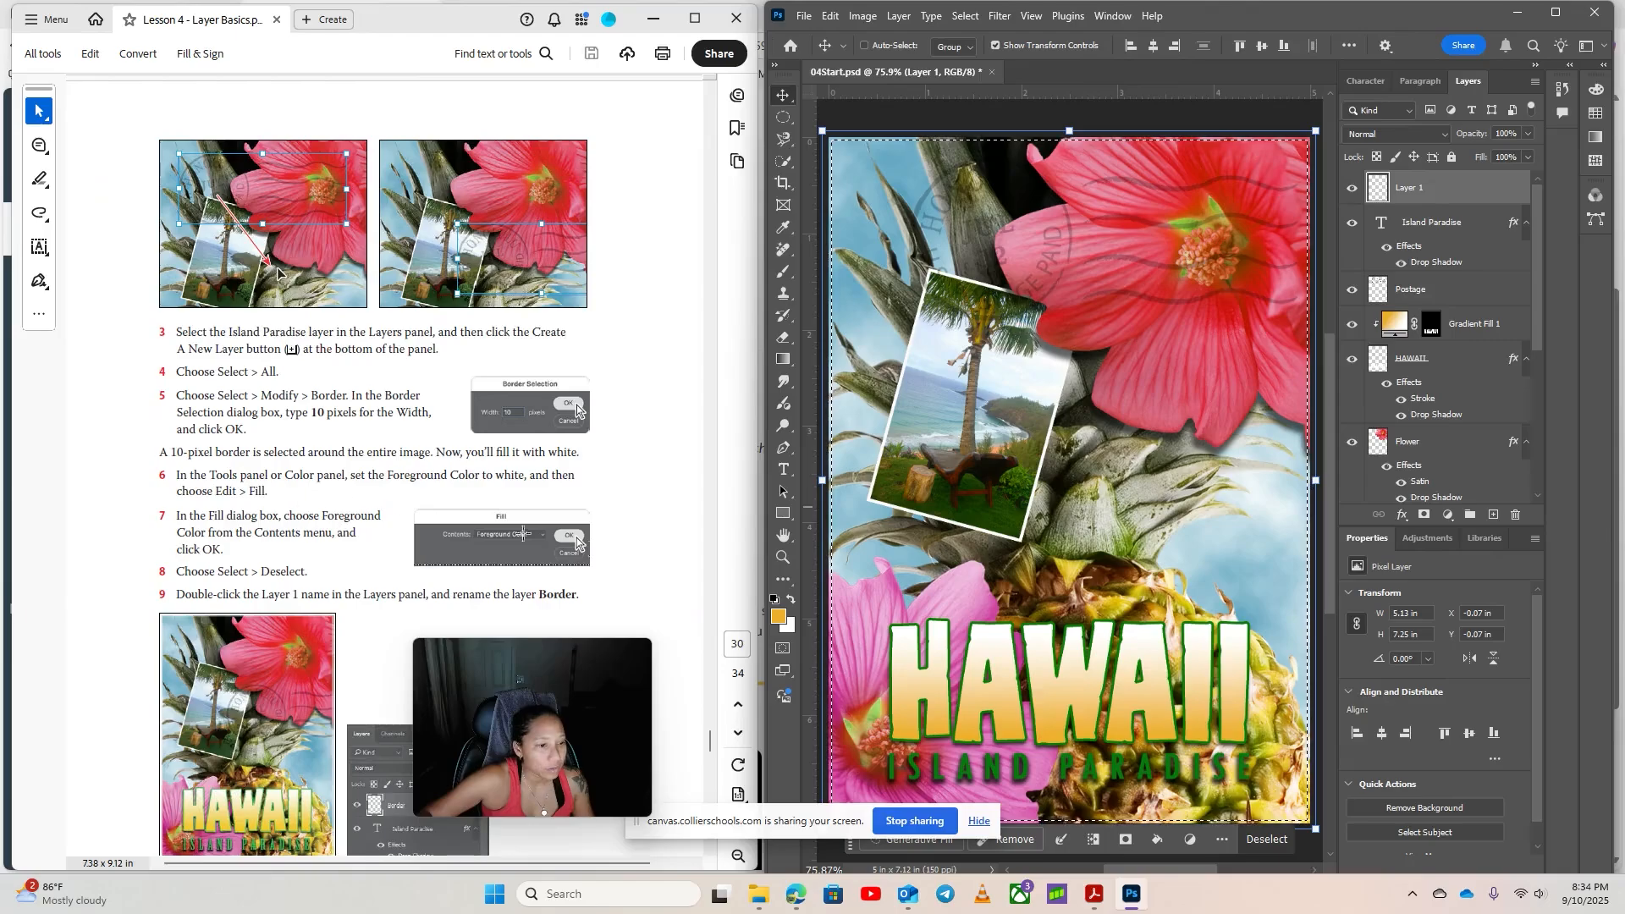
click(791, 603)
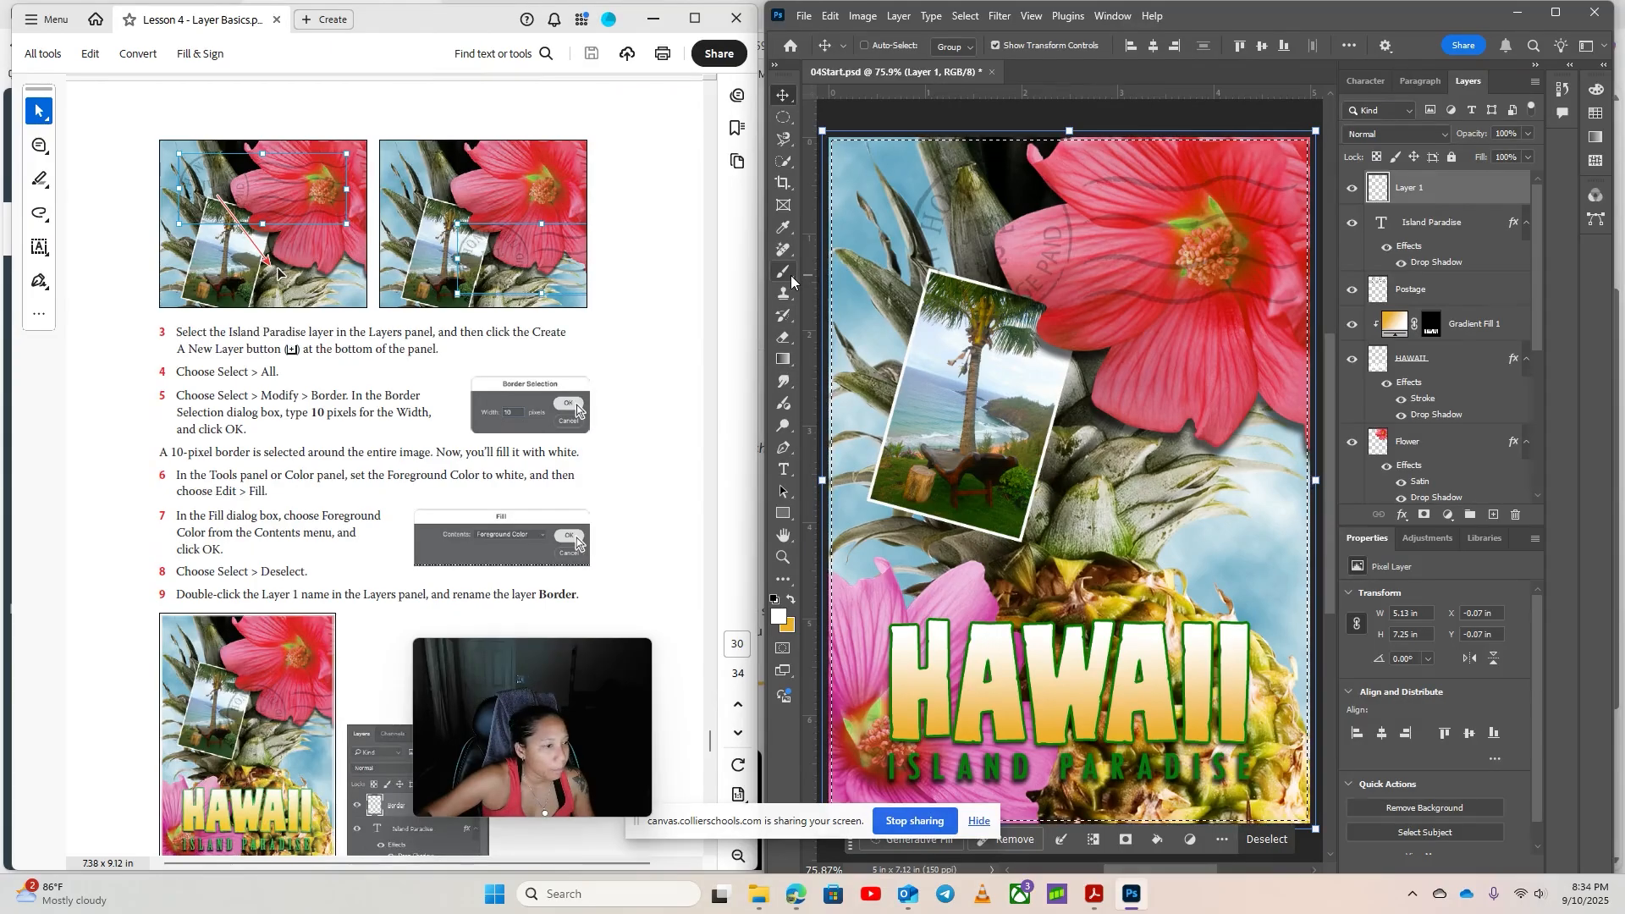
click(838, 15)
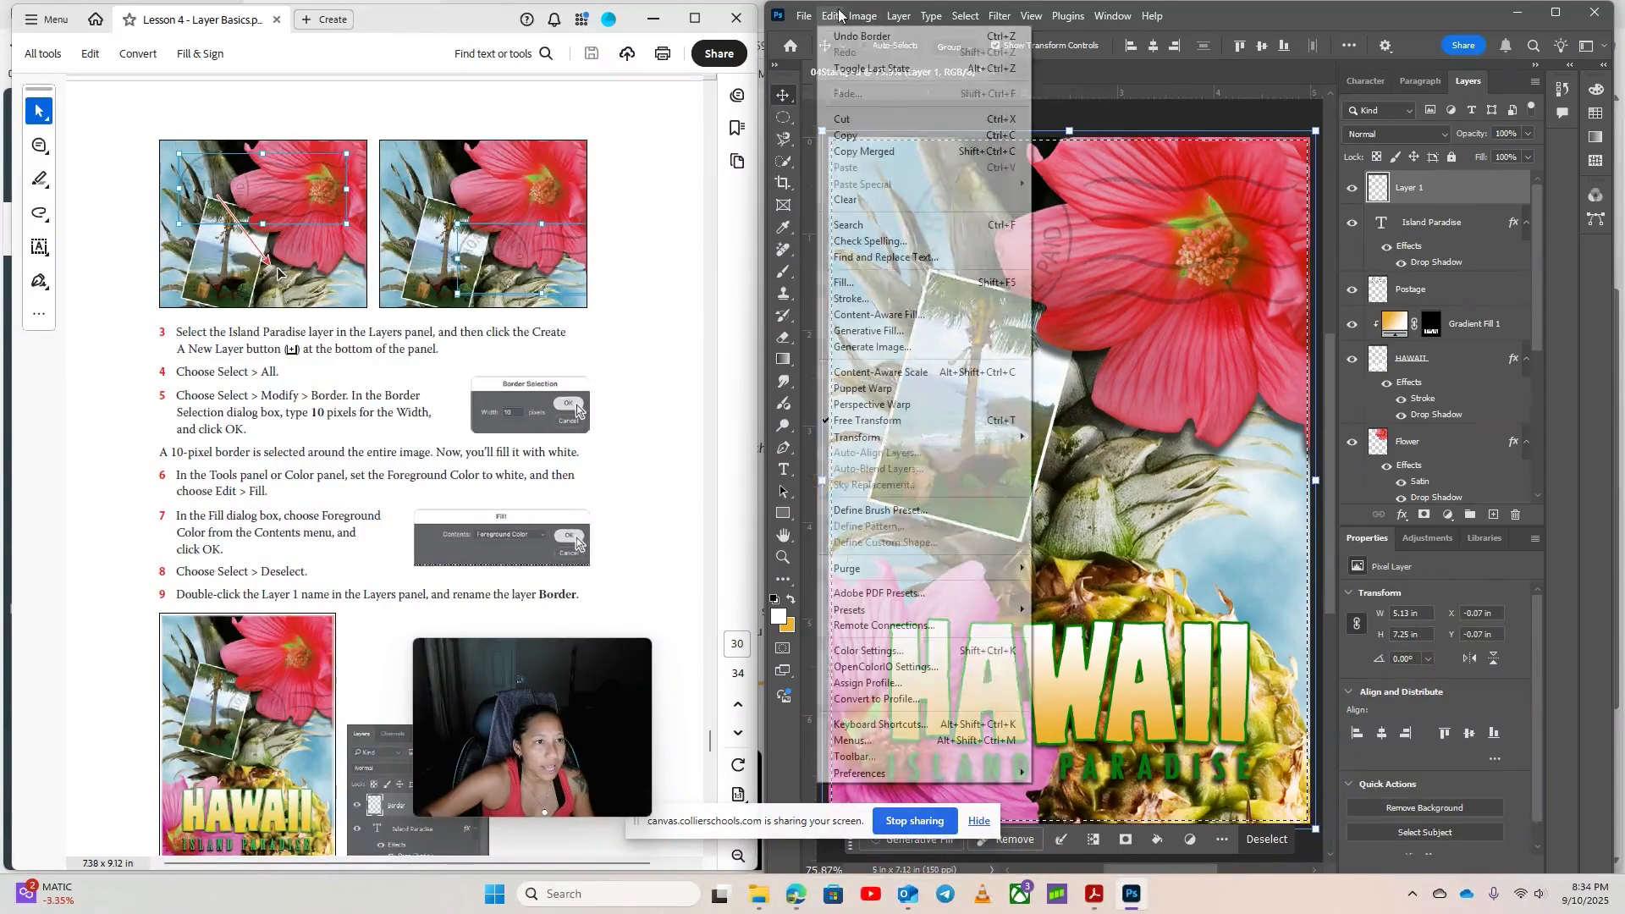
click(850, 285)
drag(153, 221, 1009, 294)
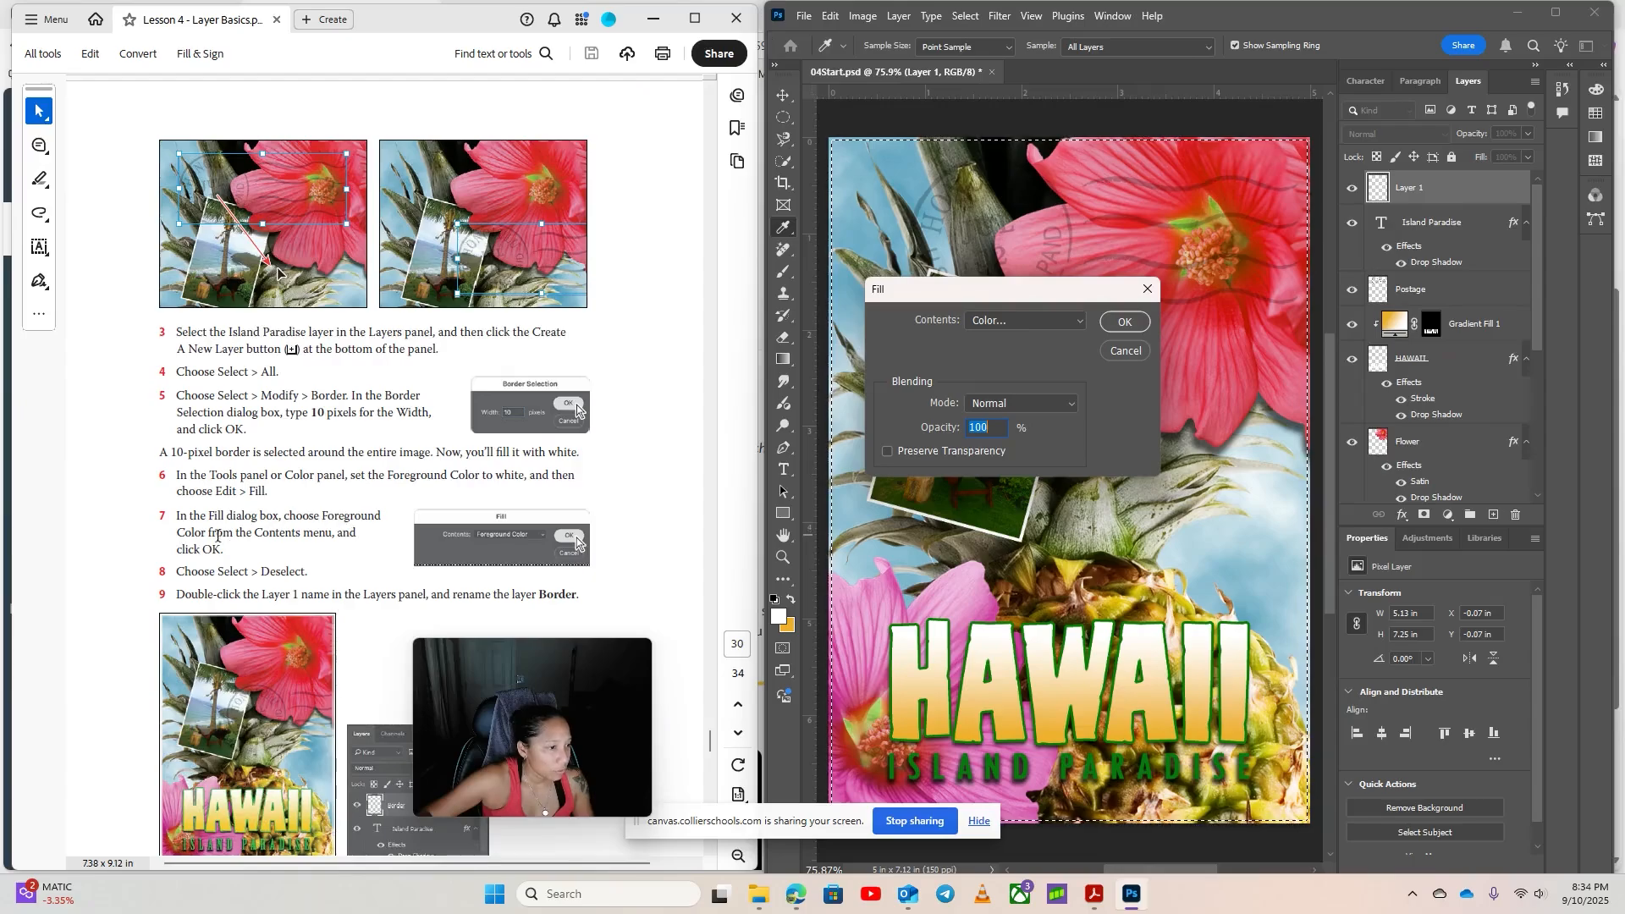
click(1029, 325)
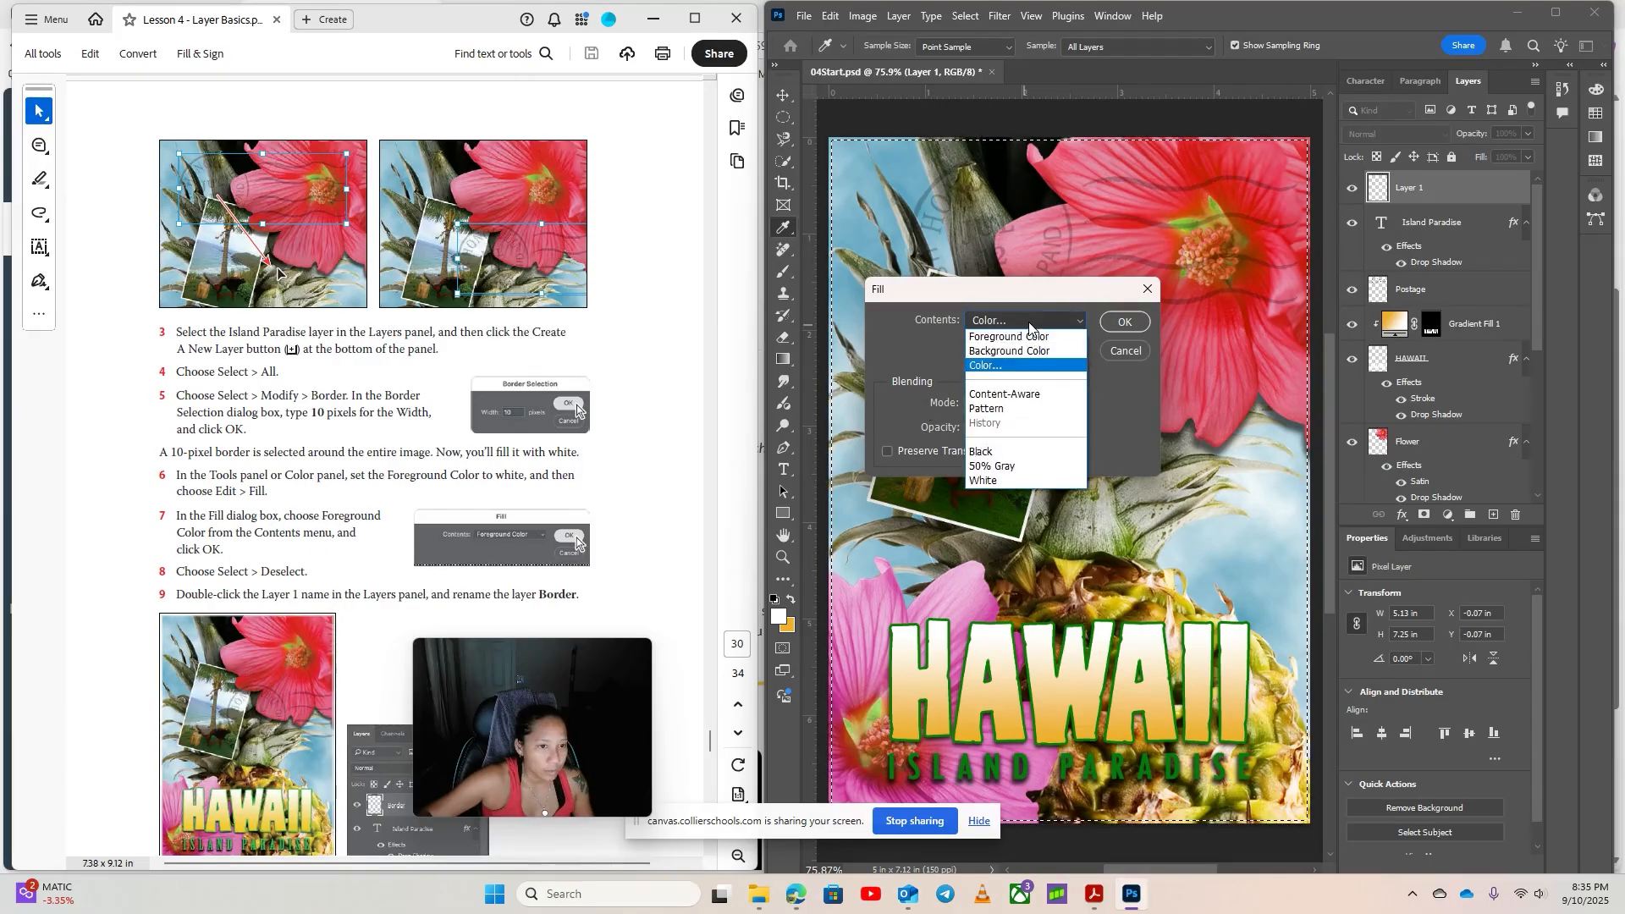
click(1019, 337)
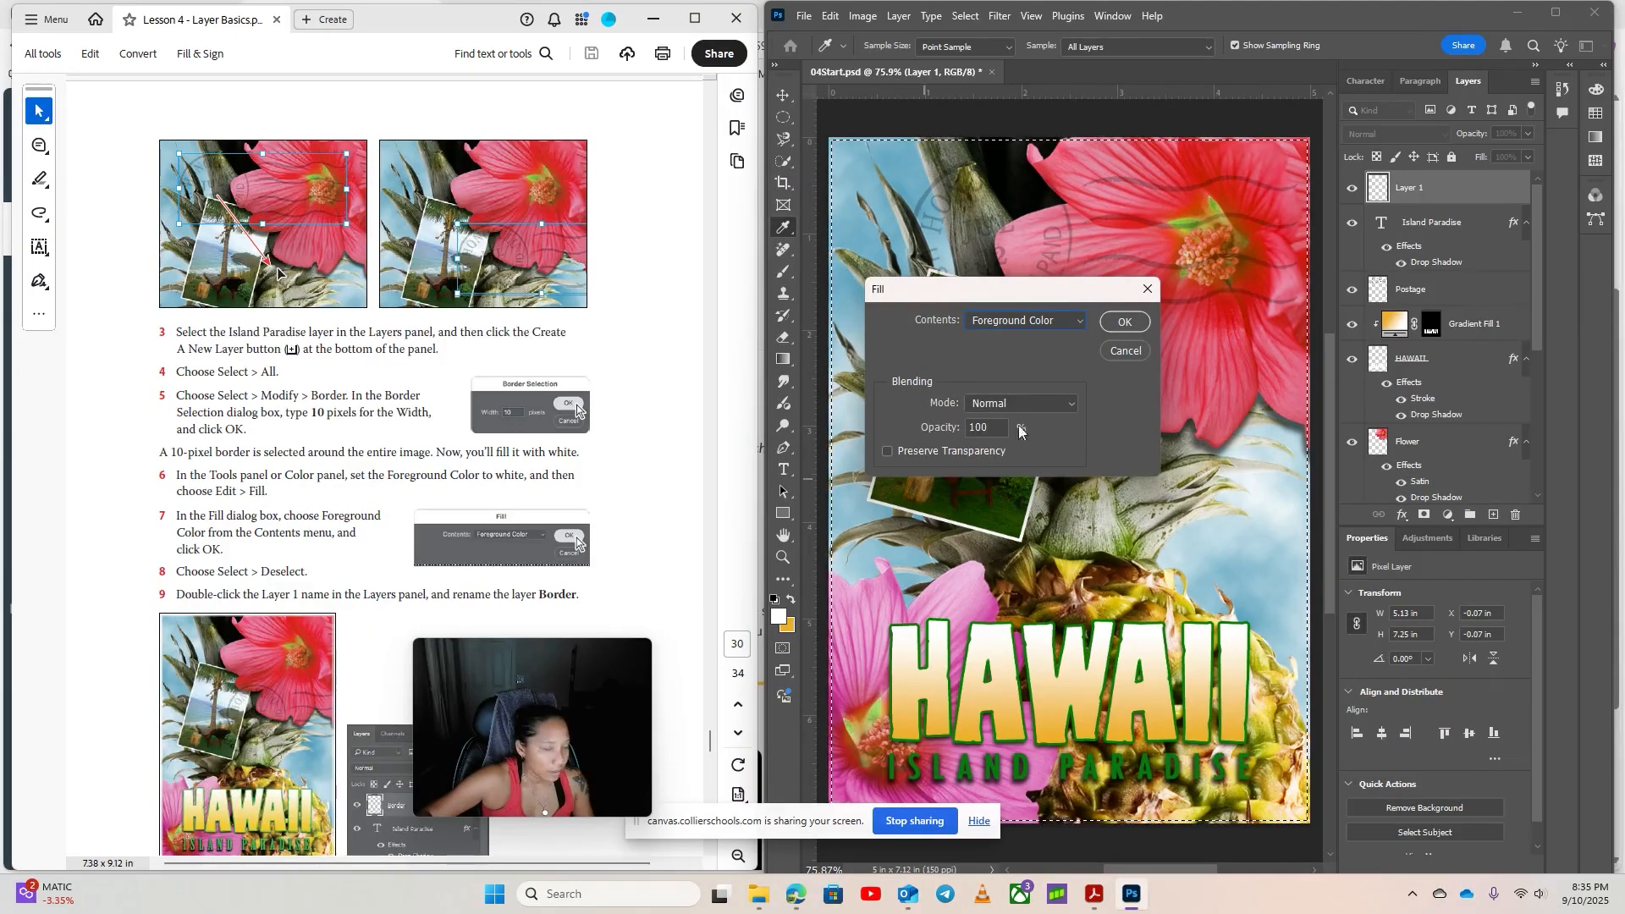
click(1123, 322)
key(v)
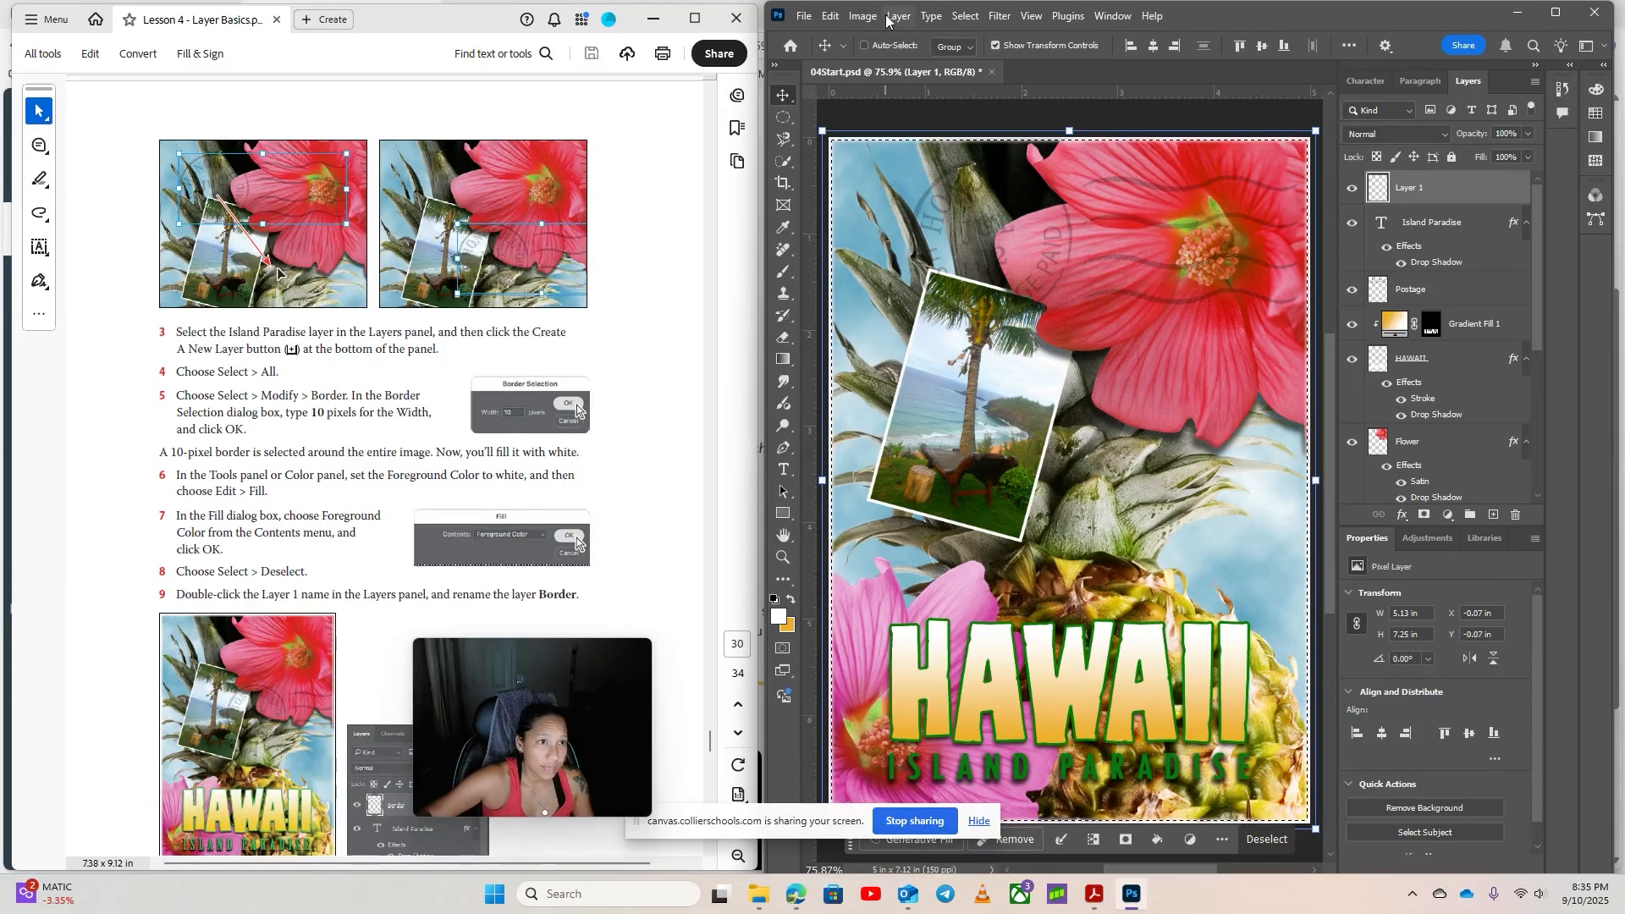
Deselect the border selection and rename the new layer Border
click(965, 15)
click(986, 52)
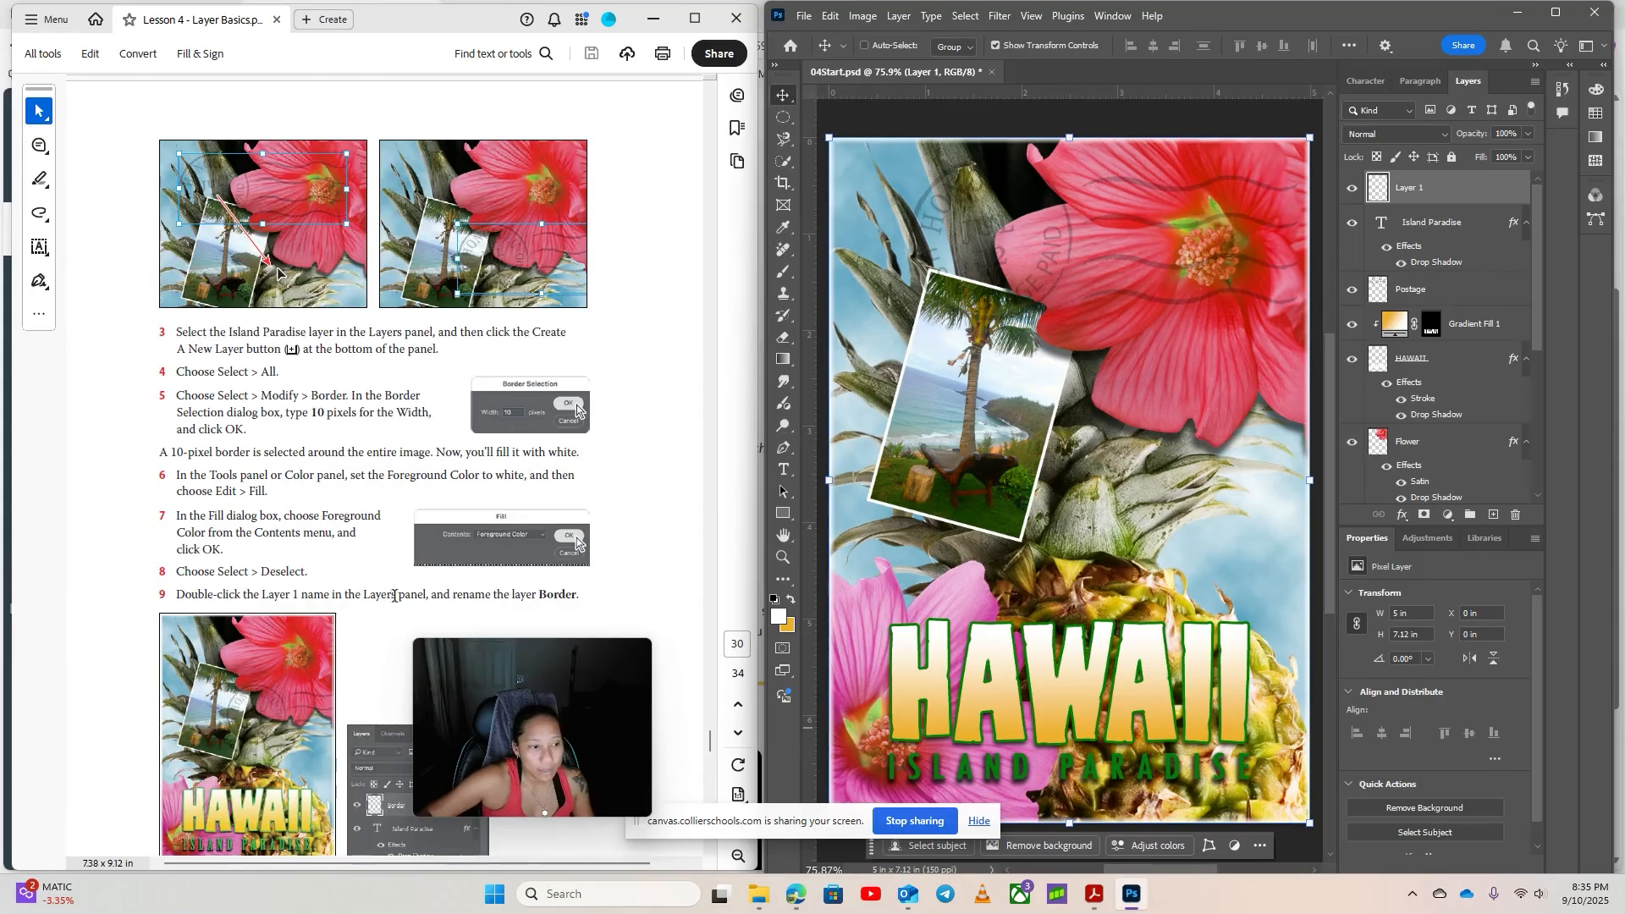
scroll(605, 605, down, 3)
scroll(611, 568, down, 3)
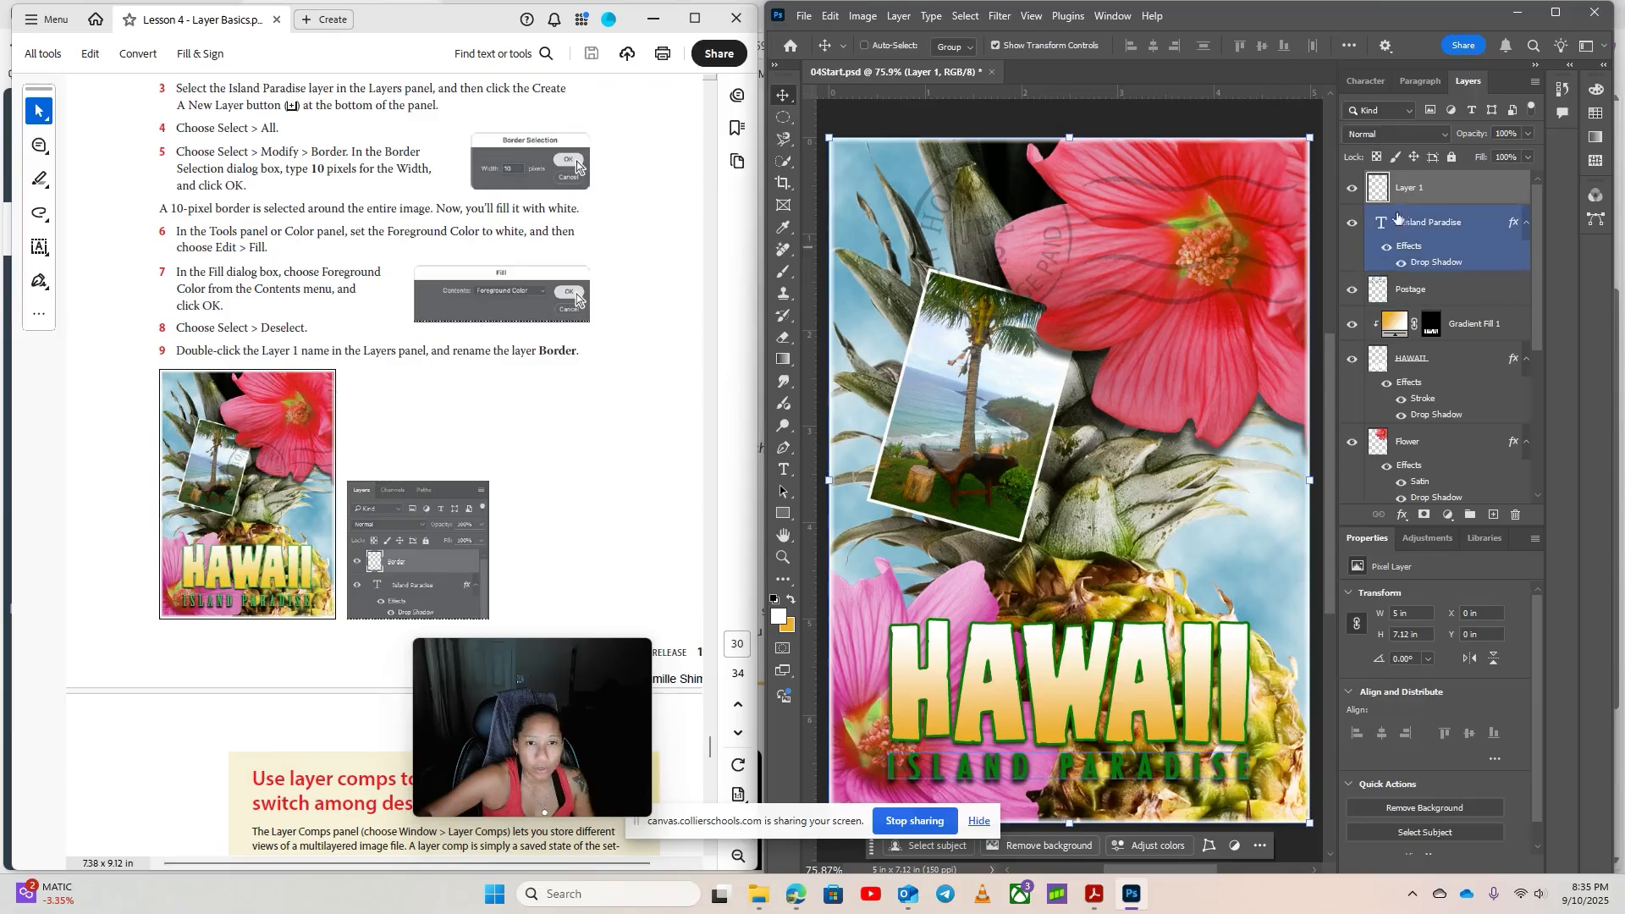
double_click(1410, 188)
text(Border)
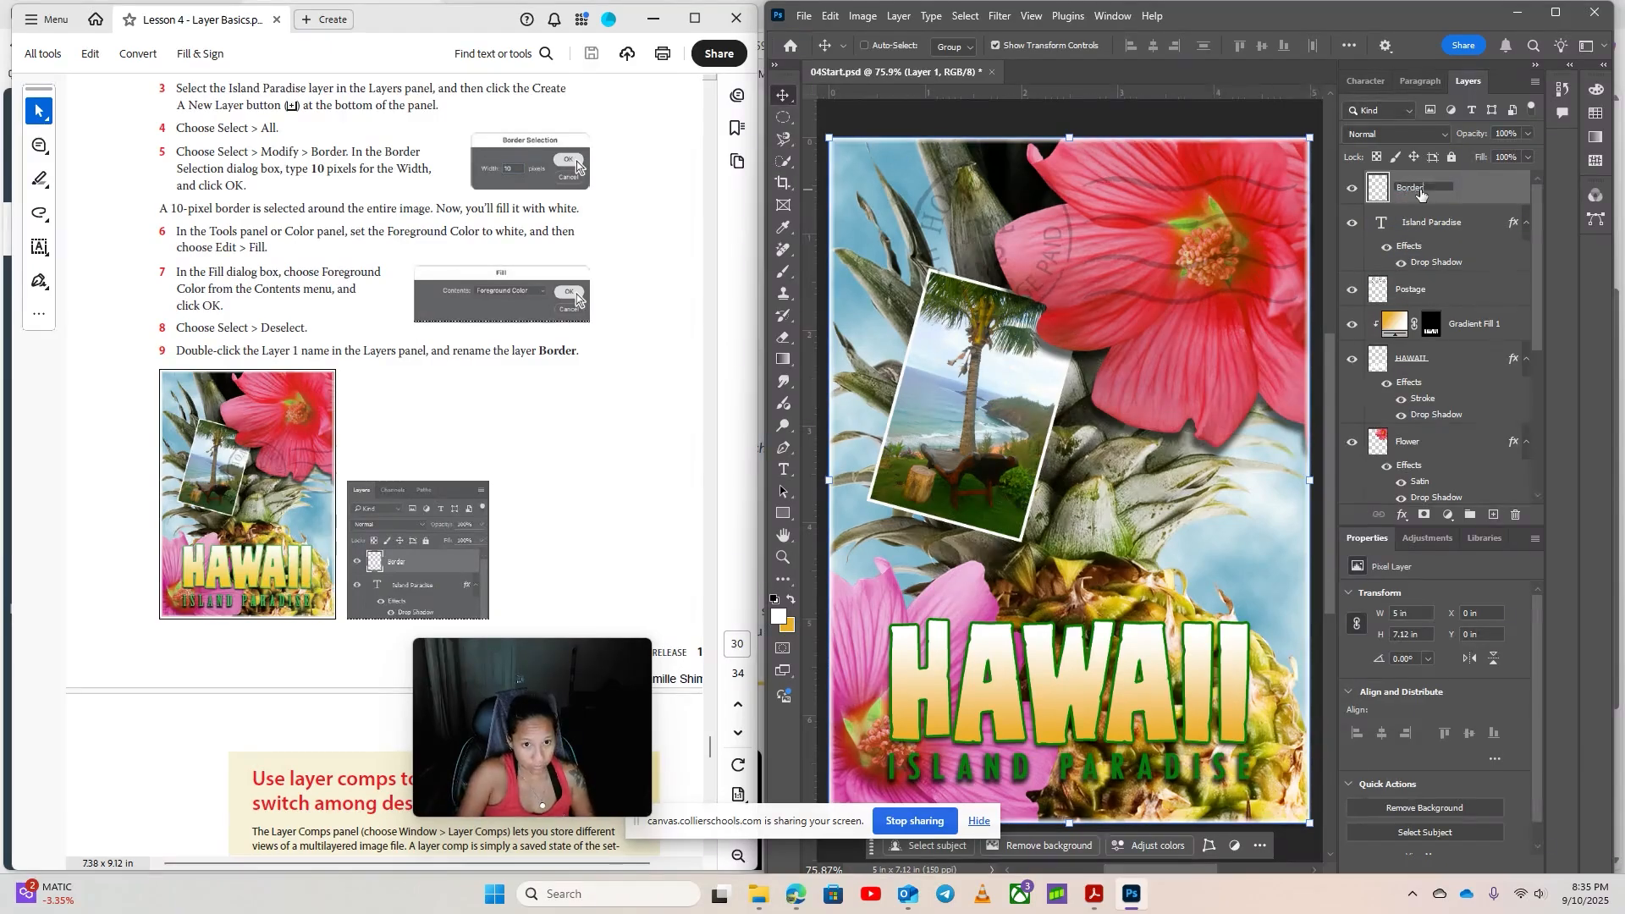
key(Return)
Go on to the lesson's Flattening and saving files section and save 04Start.psd with its layers
scroll(576, 449, down, 9)
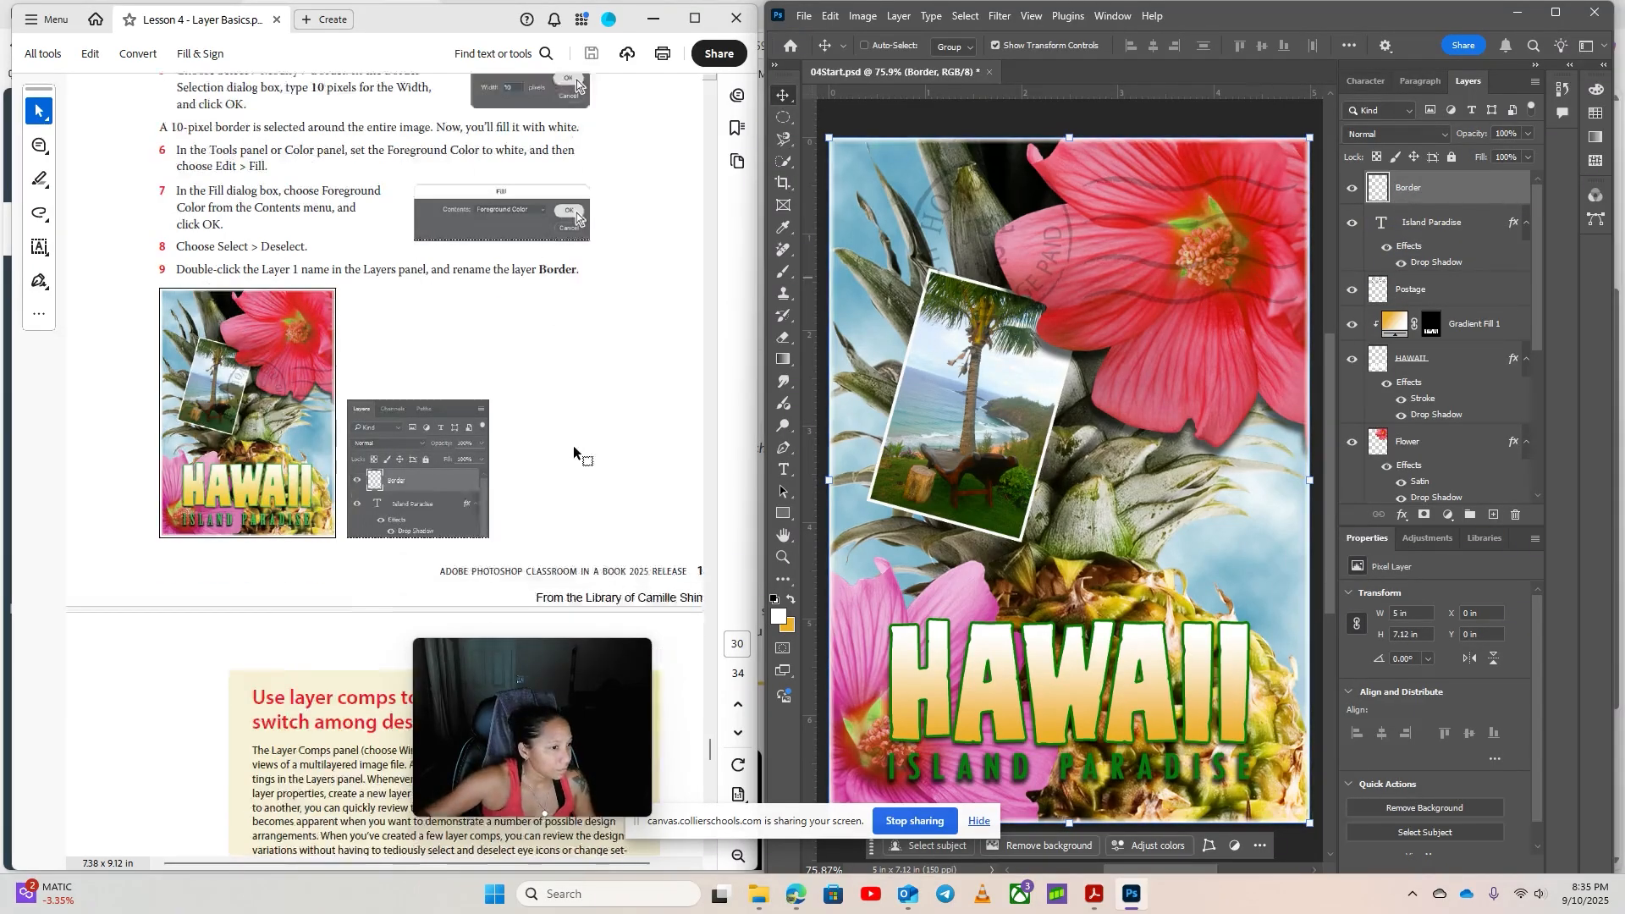
scroll(579, 447, down, 17)
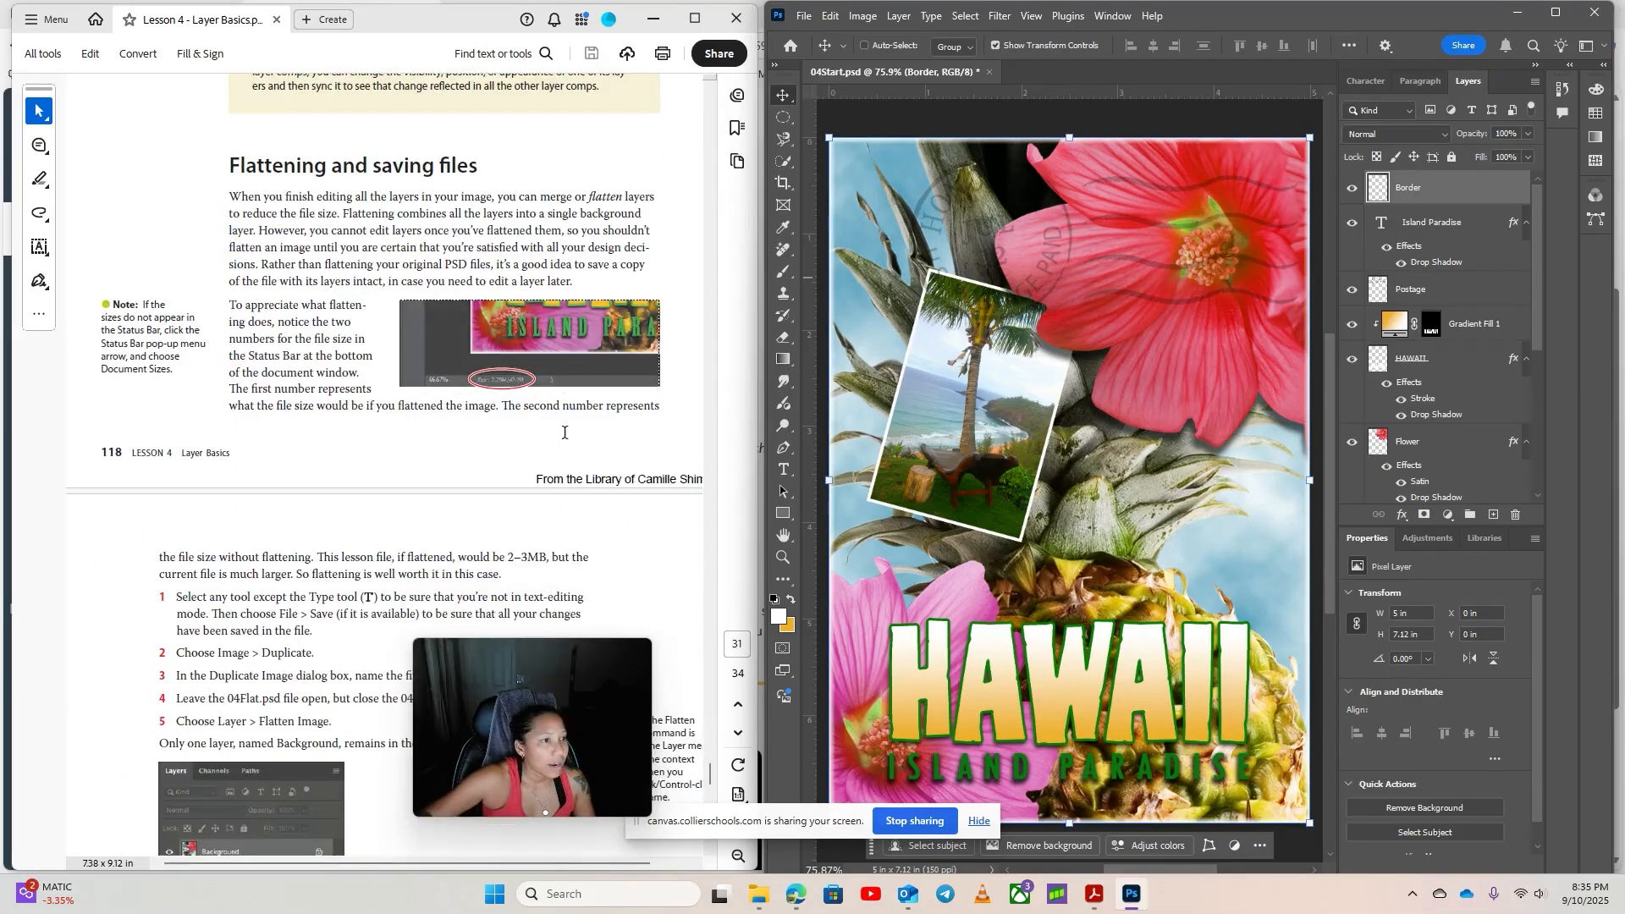
click(804, 15)
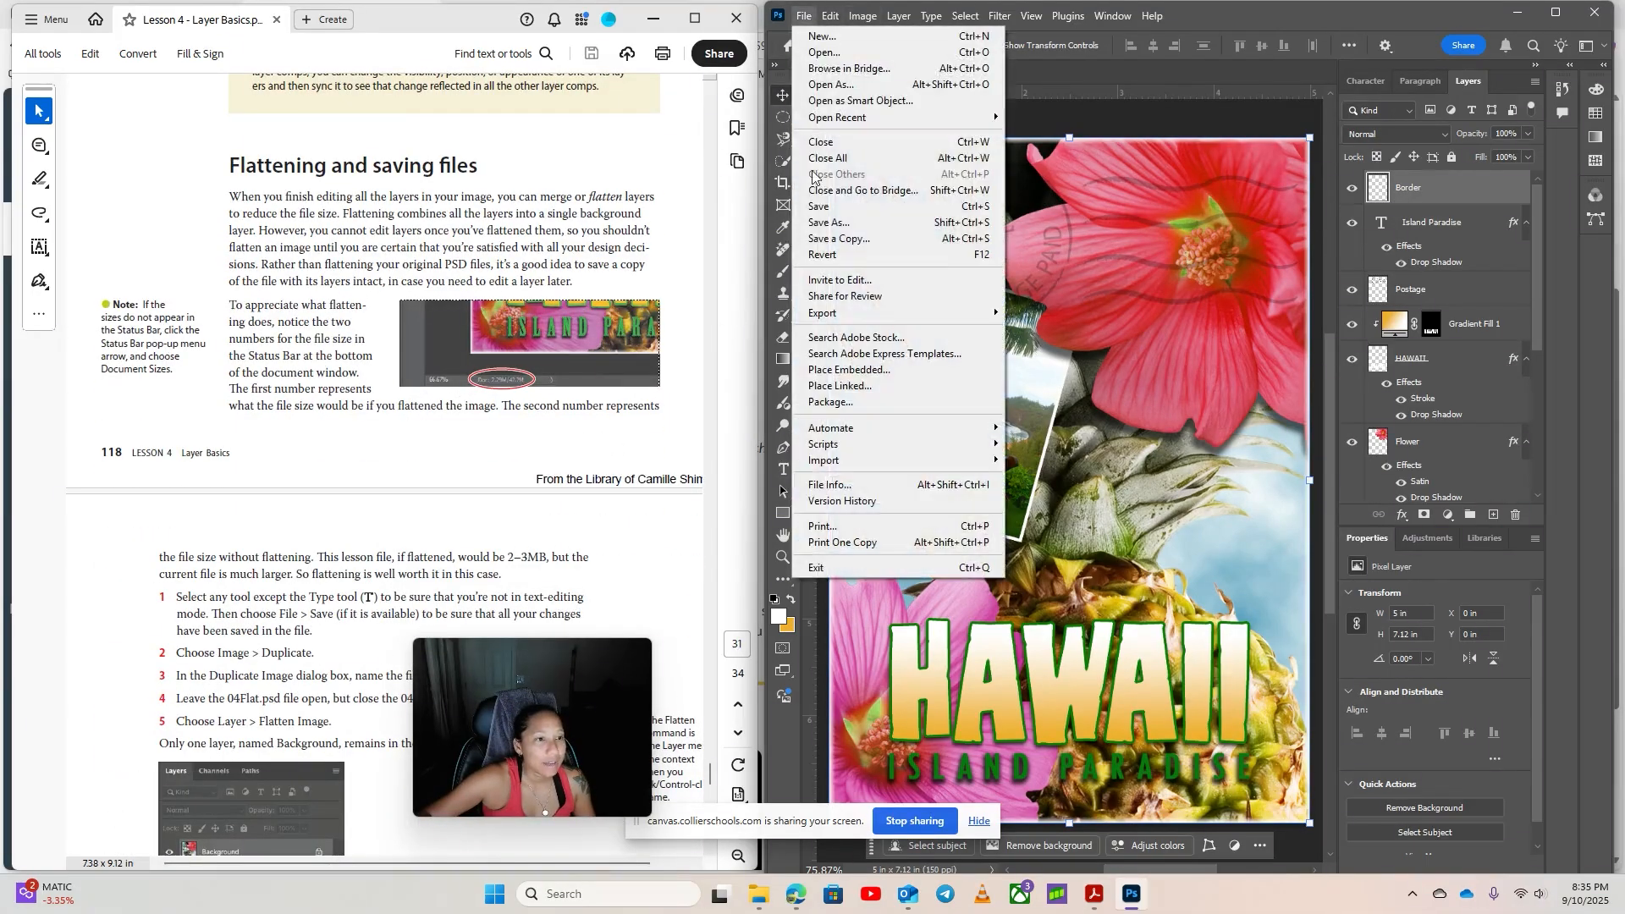
click(838, 208)
Skim the lesson's Extra credit and review pages and enlarge the Photoshop window to full screen
scroll(497, 498, down, 11)
scroll(497, 498, down, 20)
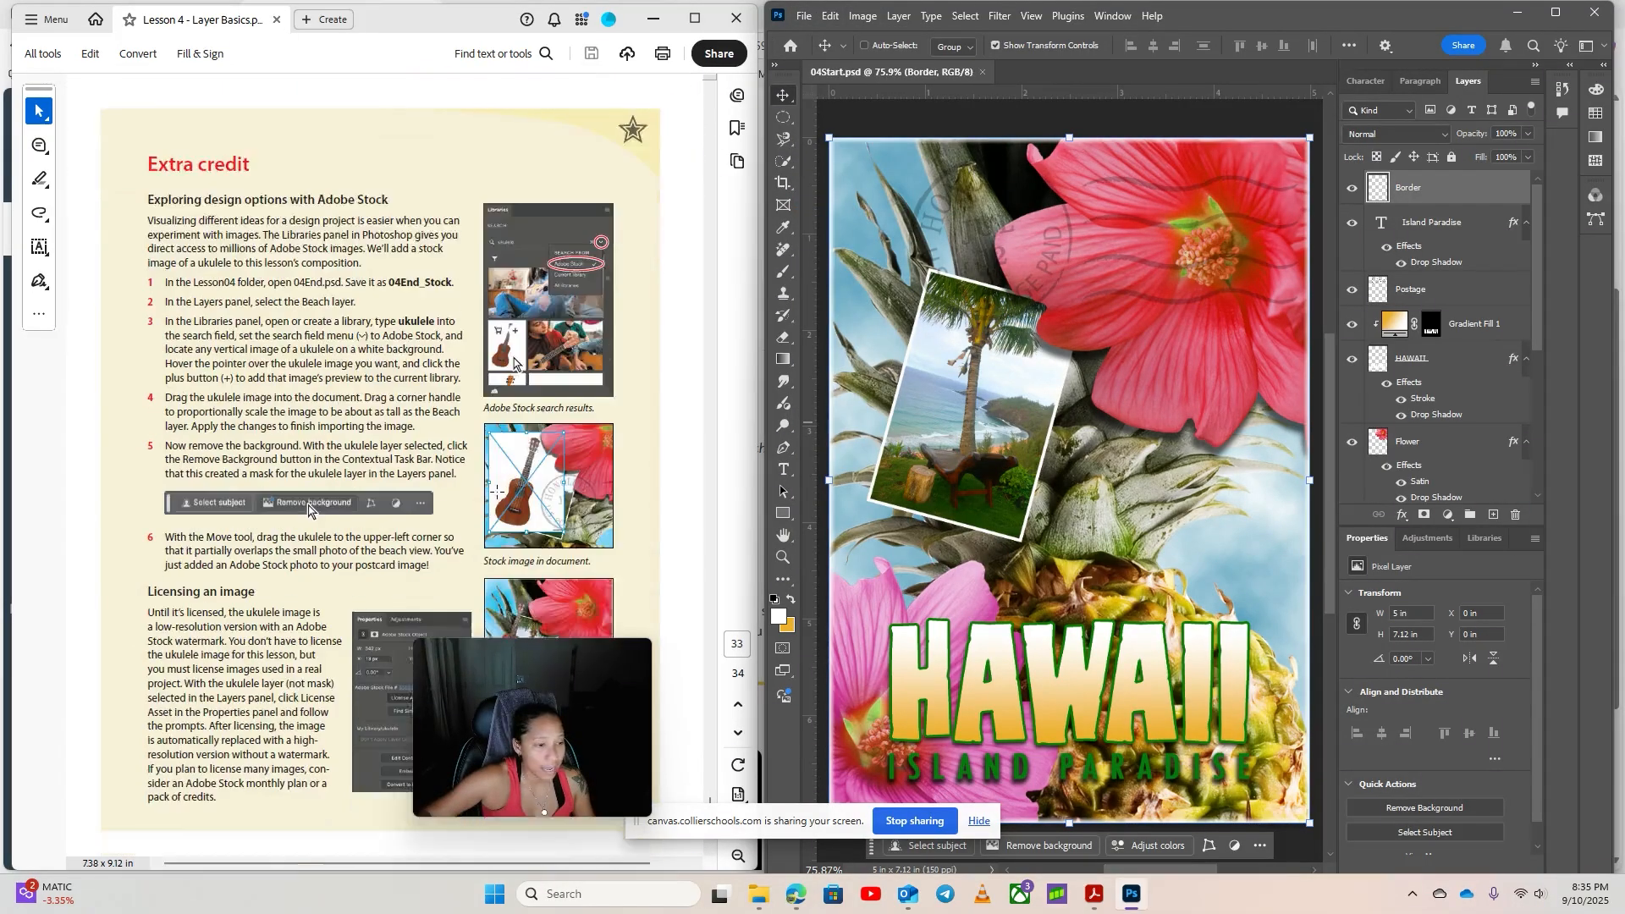
scroll(497, 498, up, 15)
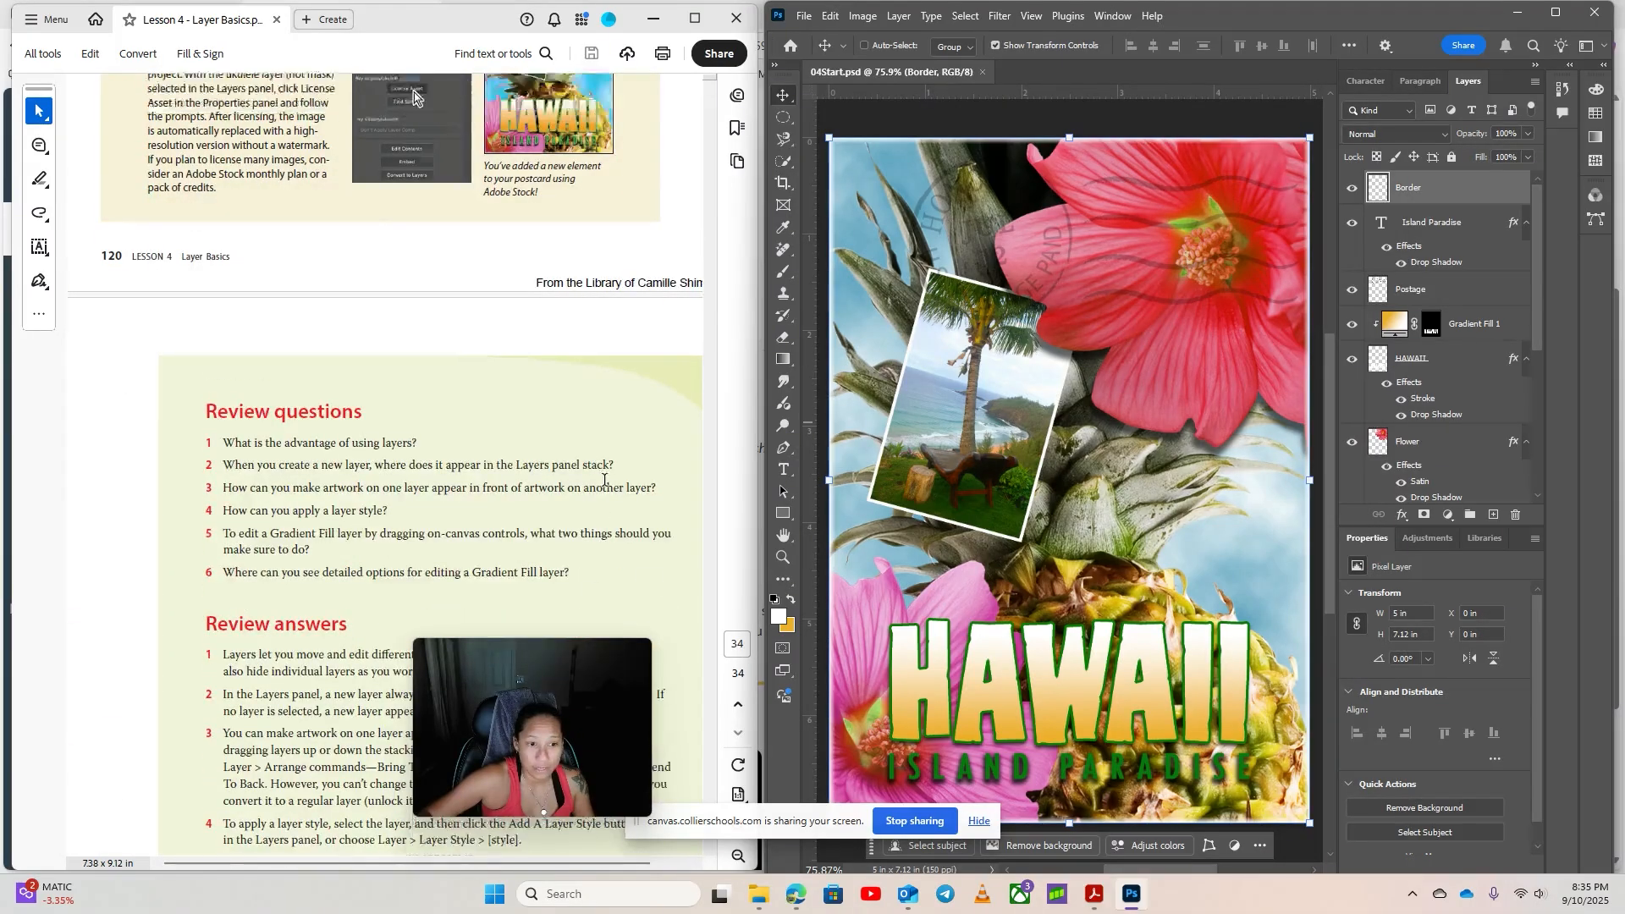
click(1555, 13)
drag(597, 750, 322, 333)
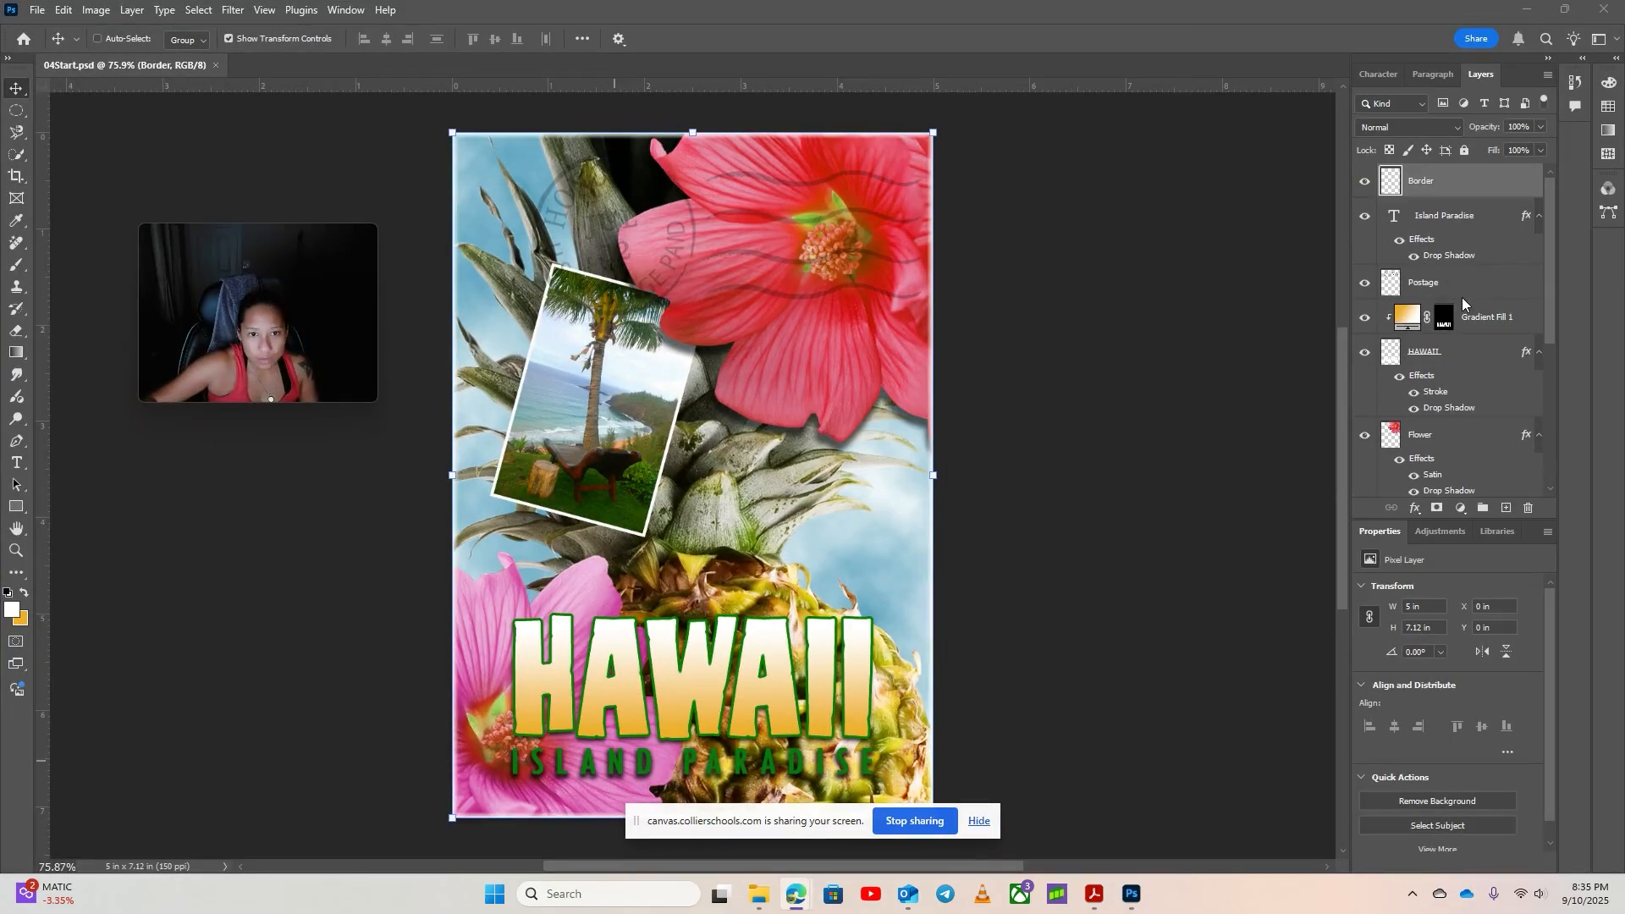
Collapse the Island Paradise layer's effects, and copy and paste the text layer to make a duplicate of it
click(1460, 214)
right_click(1456, 221)
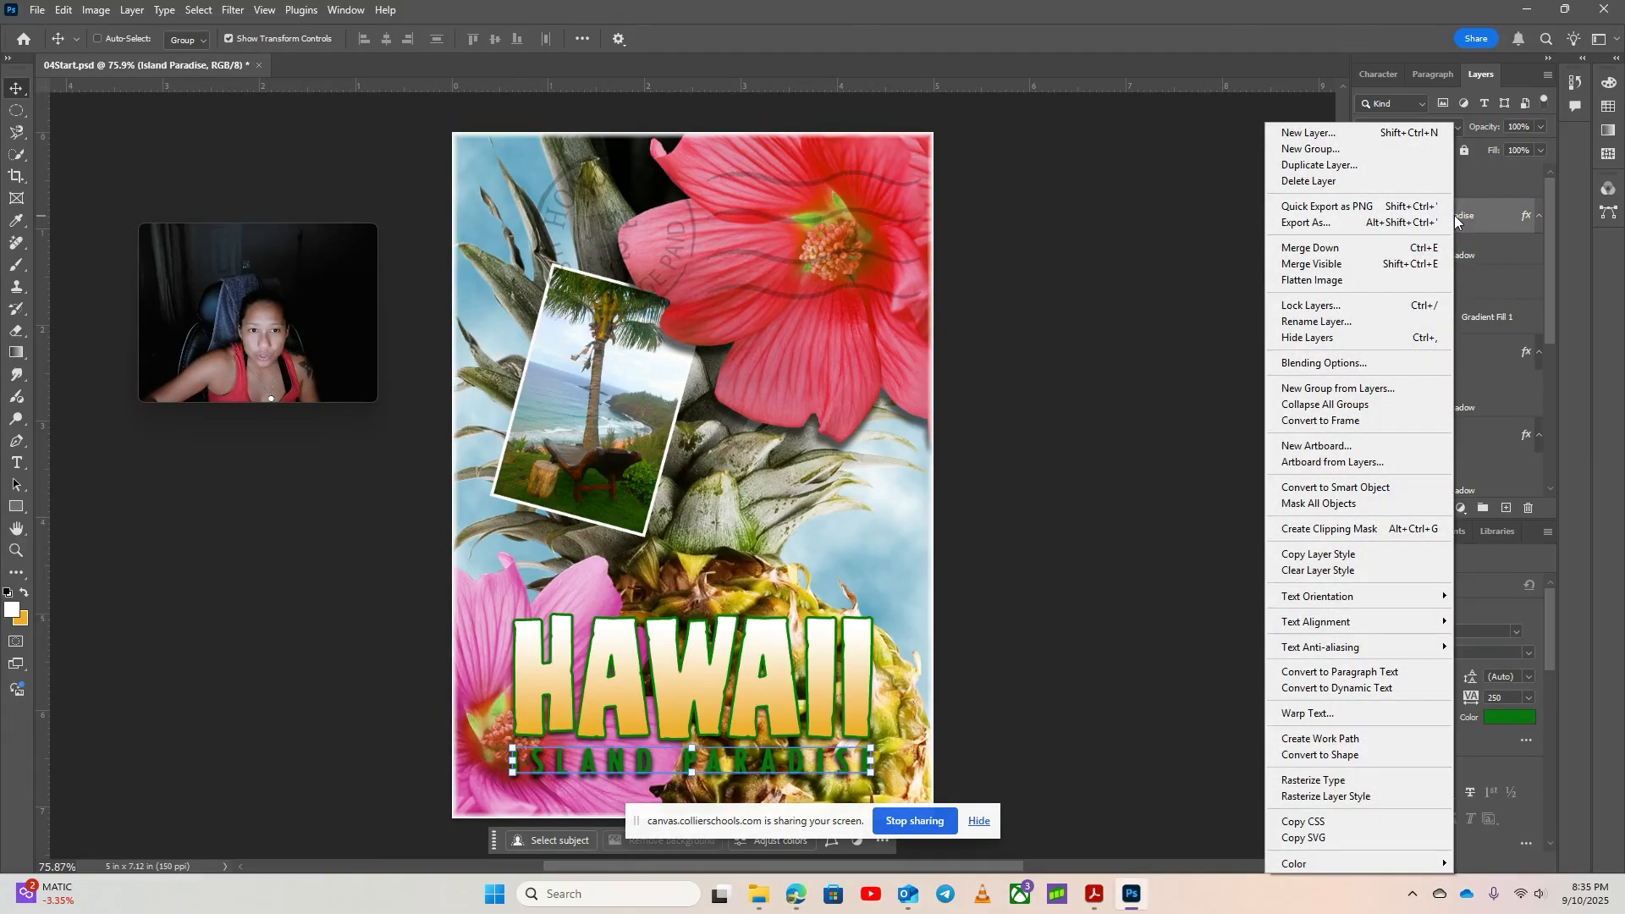
click(1472, 233)
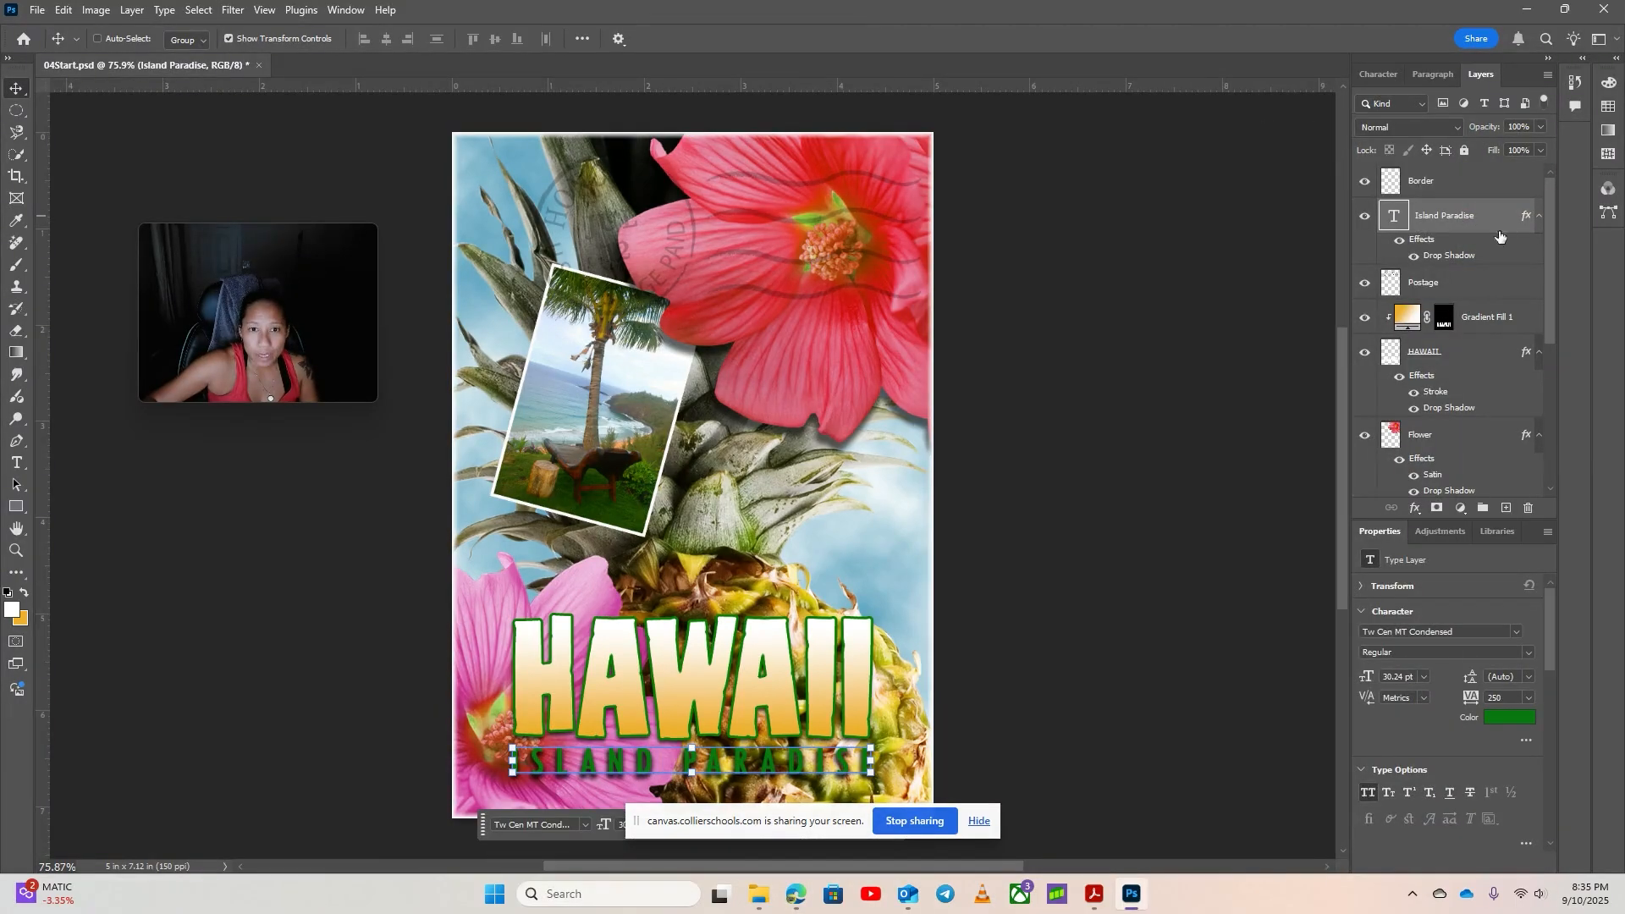
click(1539, 215)
click(1444, 222)
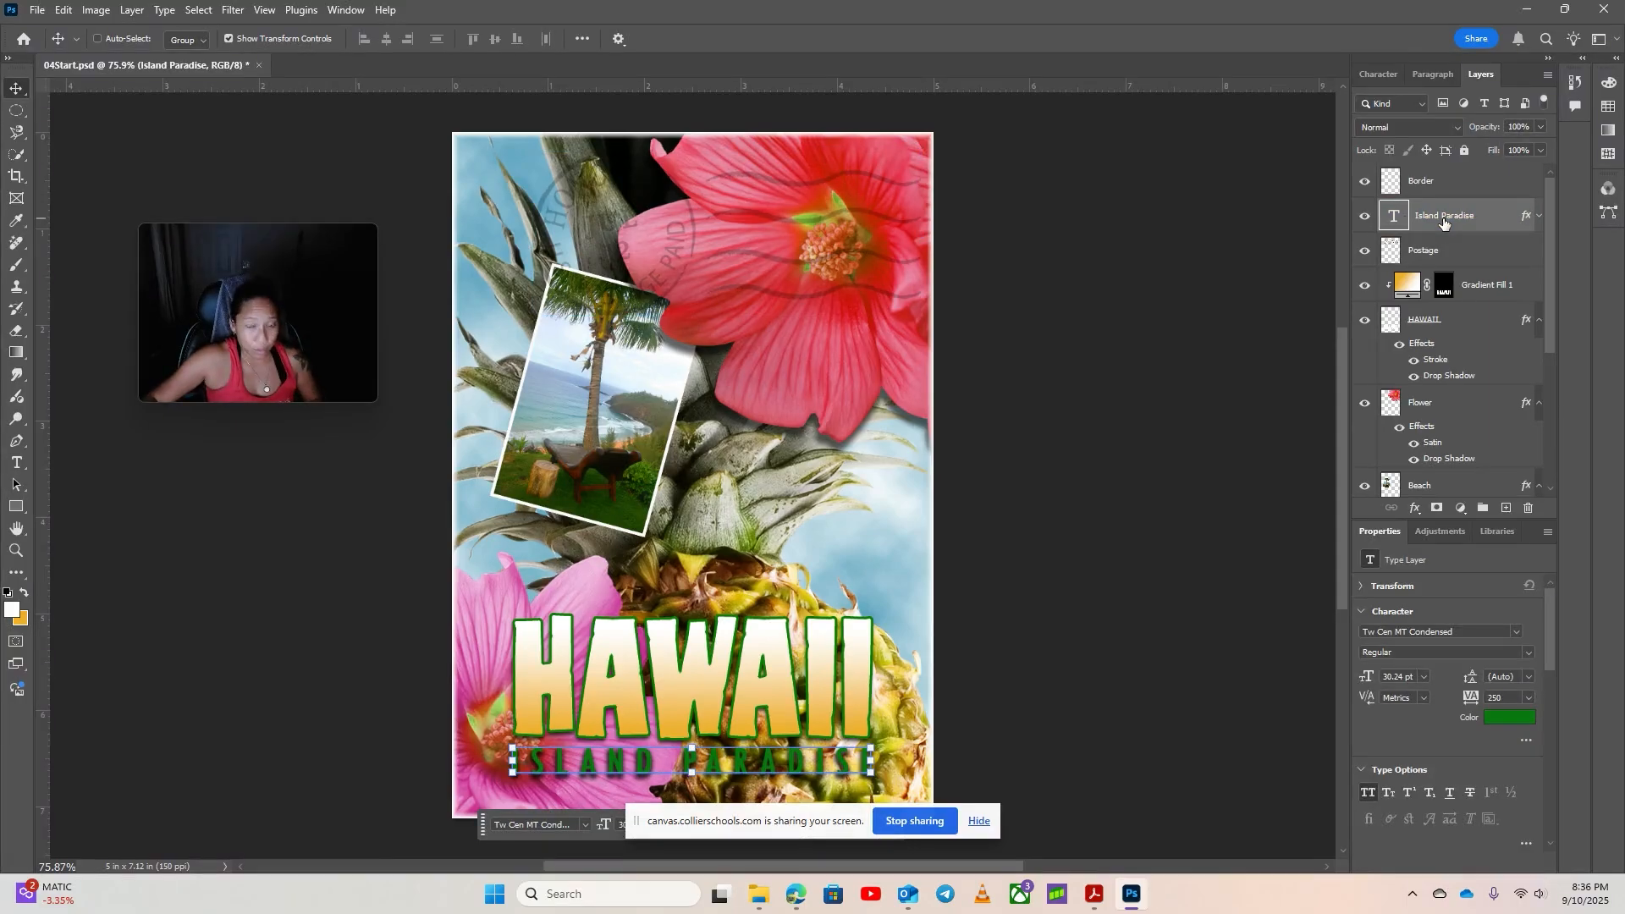
click(66, 12)
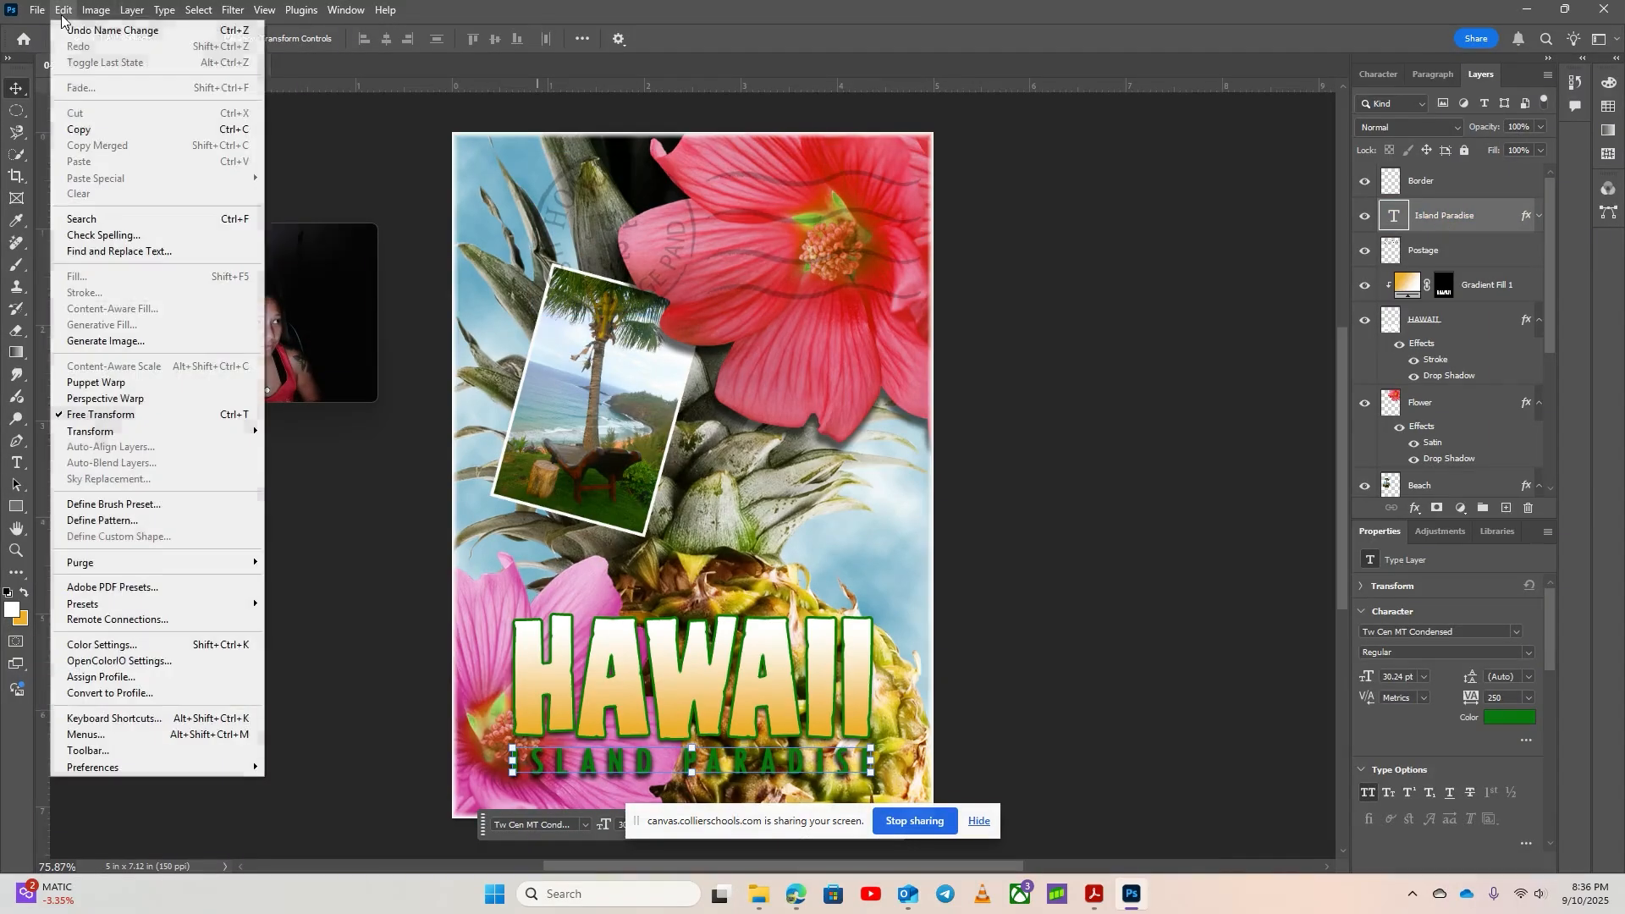
click(76, 127)
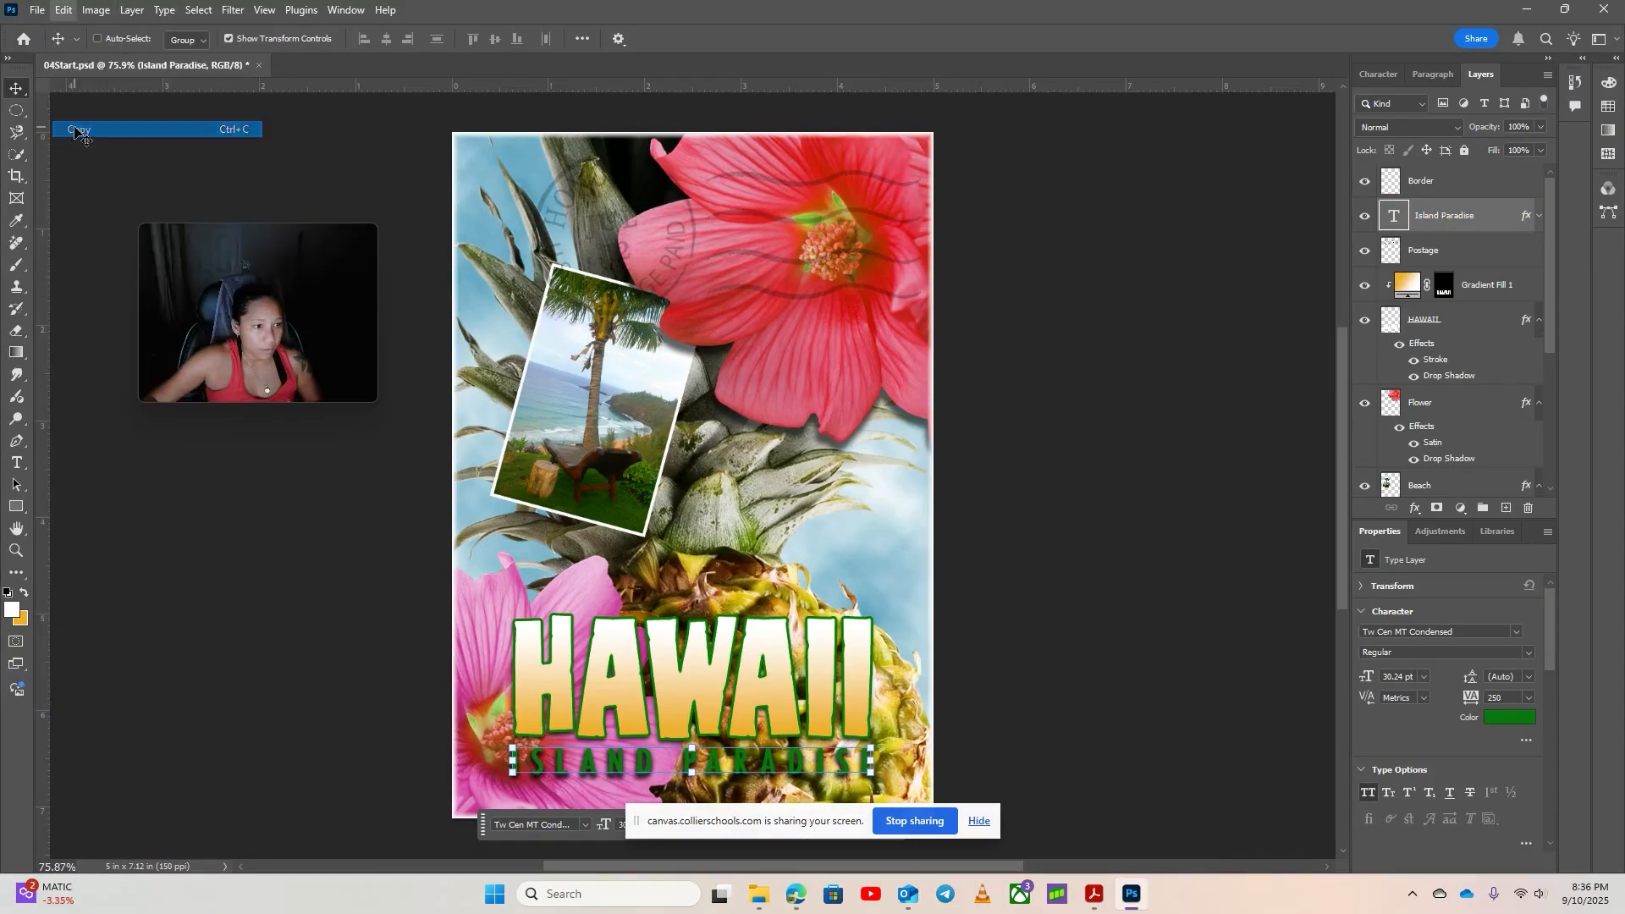
click(64, 10)
click(78, 165)
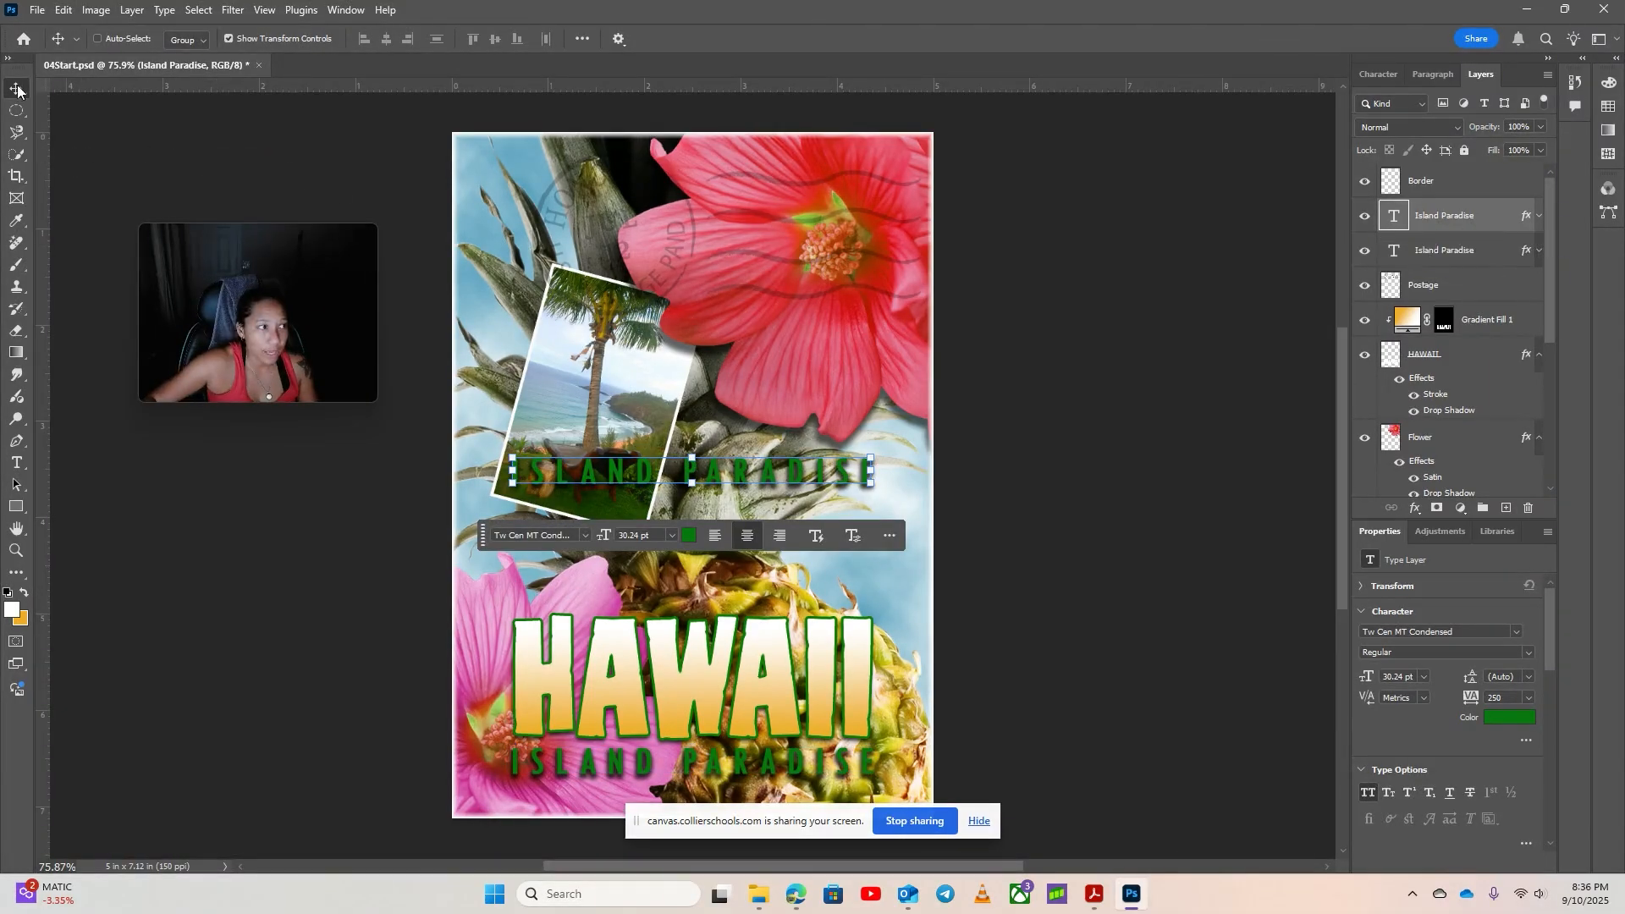
Move the duplicated Island Paradise text directly below the original line near the poster's lower edge, clearing the screen-sharing bar out of the way
drag(745, 476, 749, 801)
drag(730, 476, 743, 800)
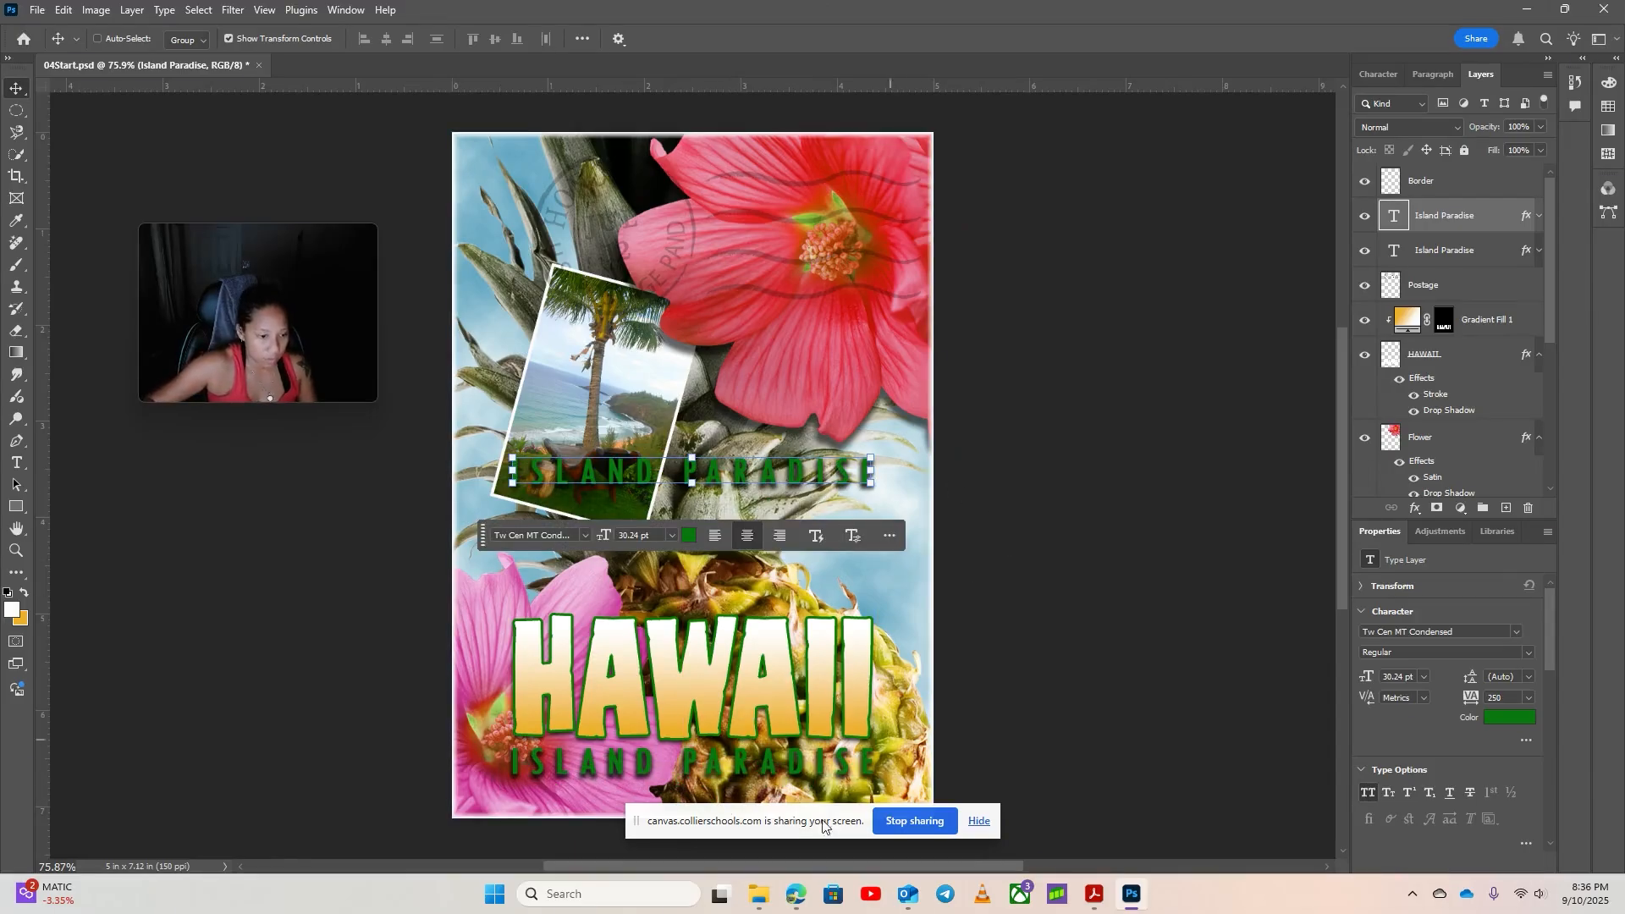
drag(636, 828, 986, 663)
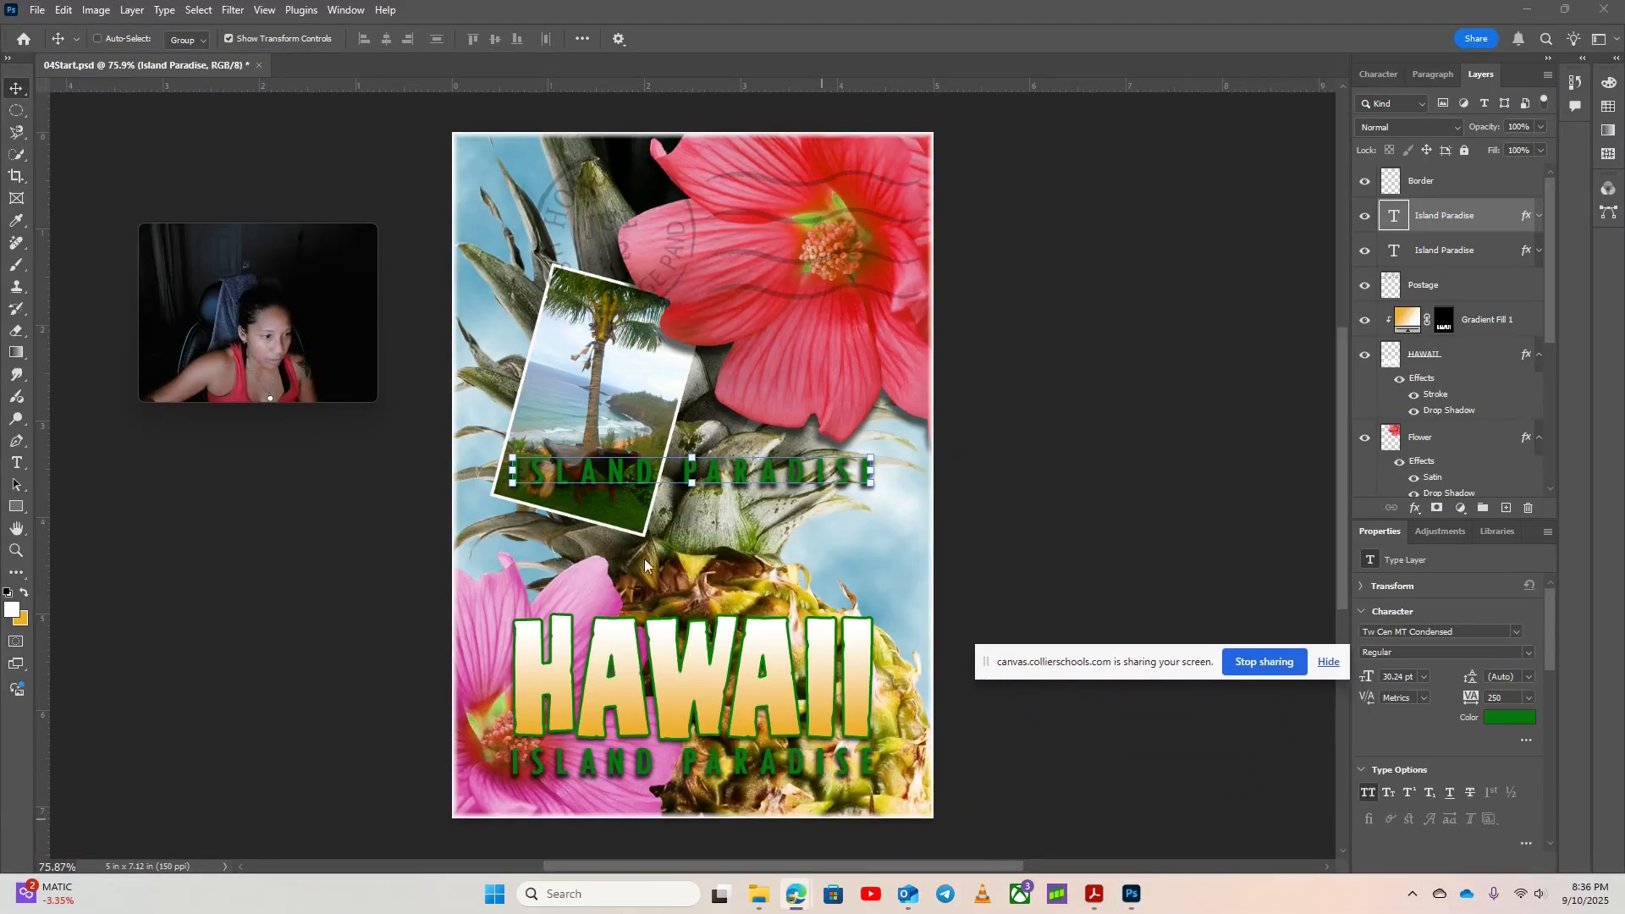
click(654, 474)
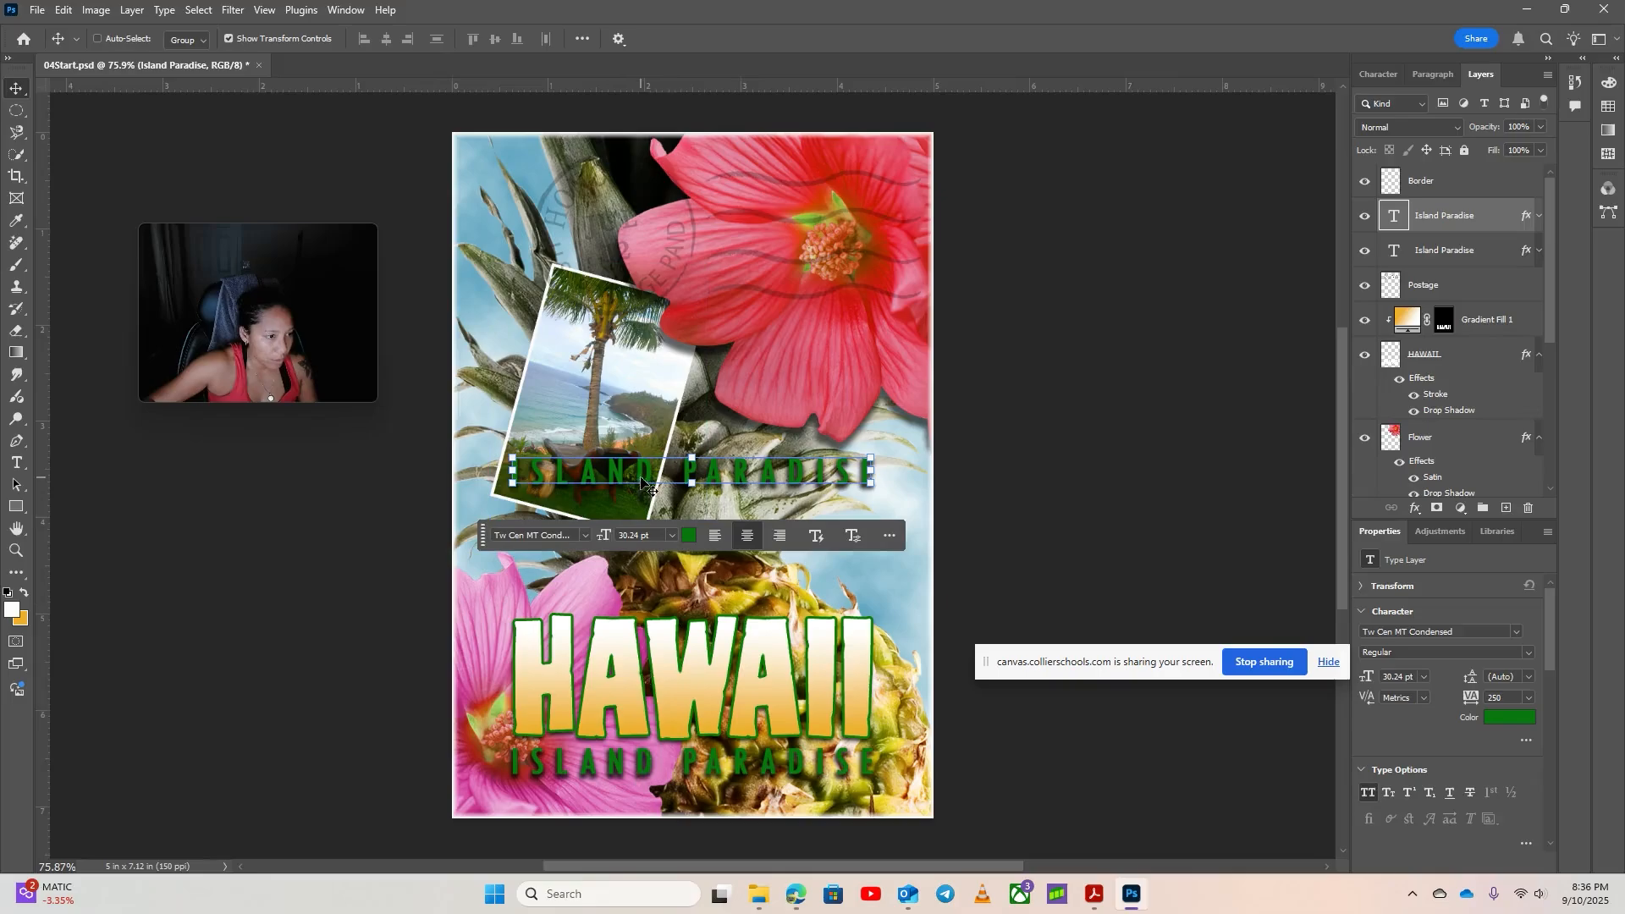
drag(652, 480, 642, 804)
Replace the duplicated line's text with the two people's first names joined by an ampersand
double_click(641, 800)
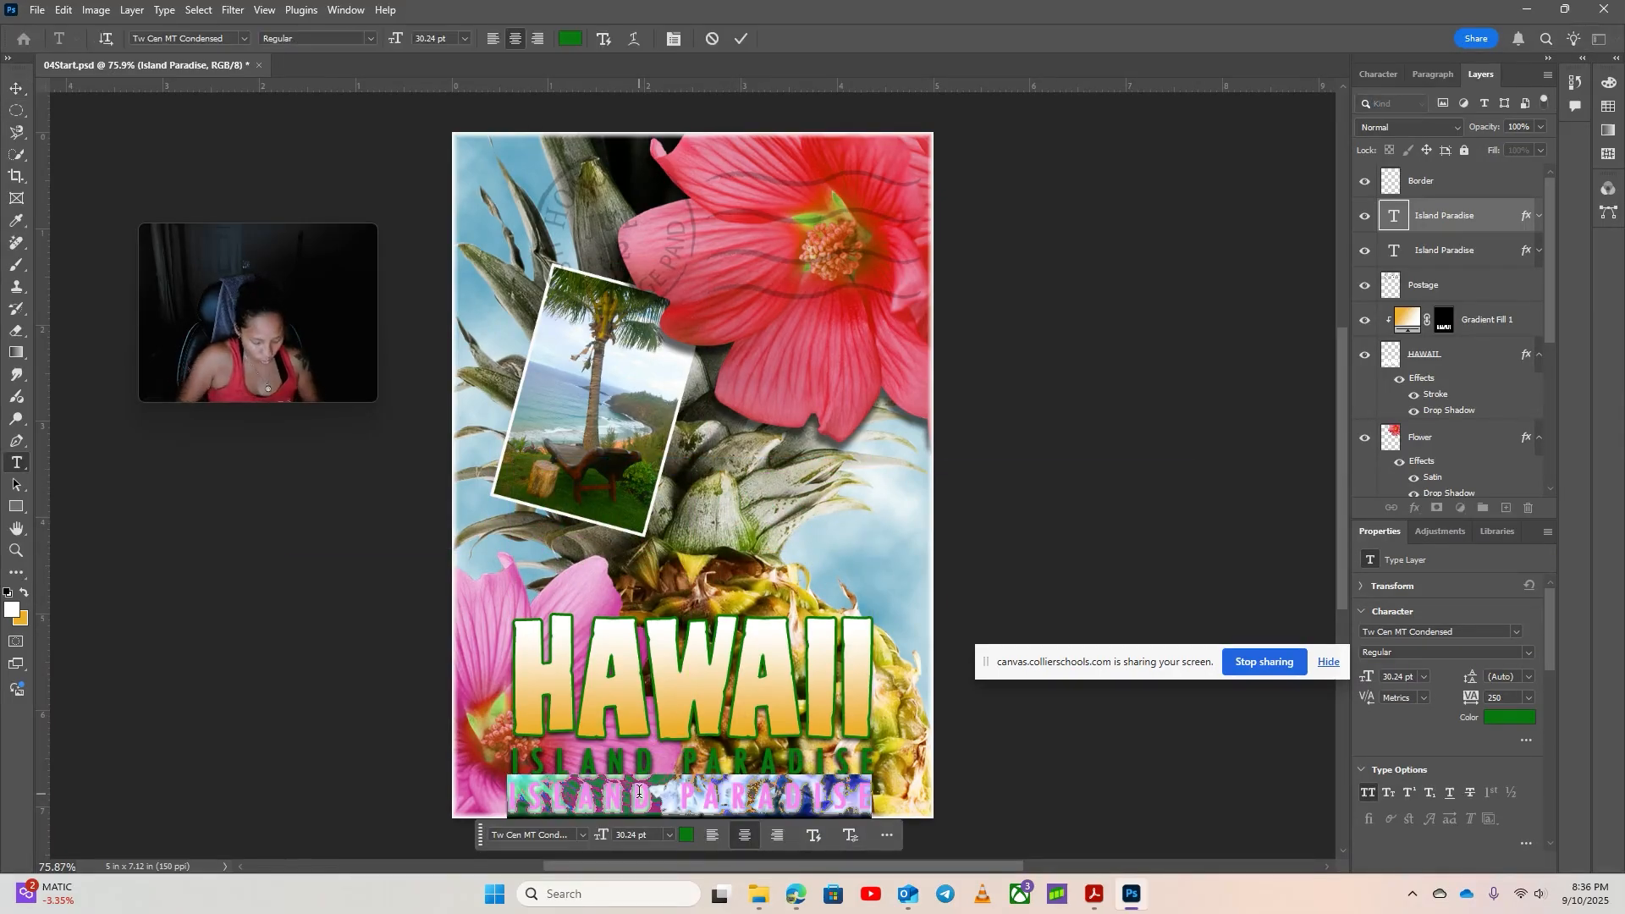
key(BackSpace)
text(Camille &)
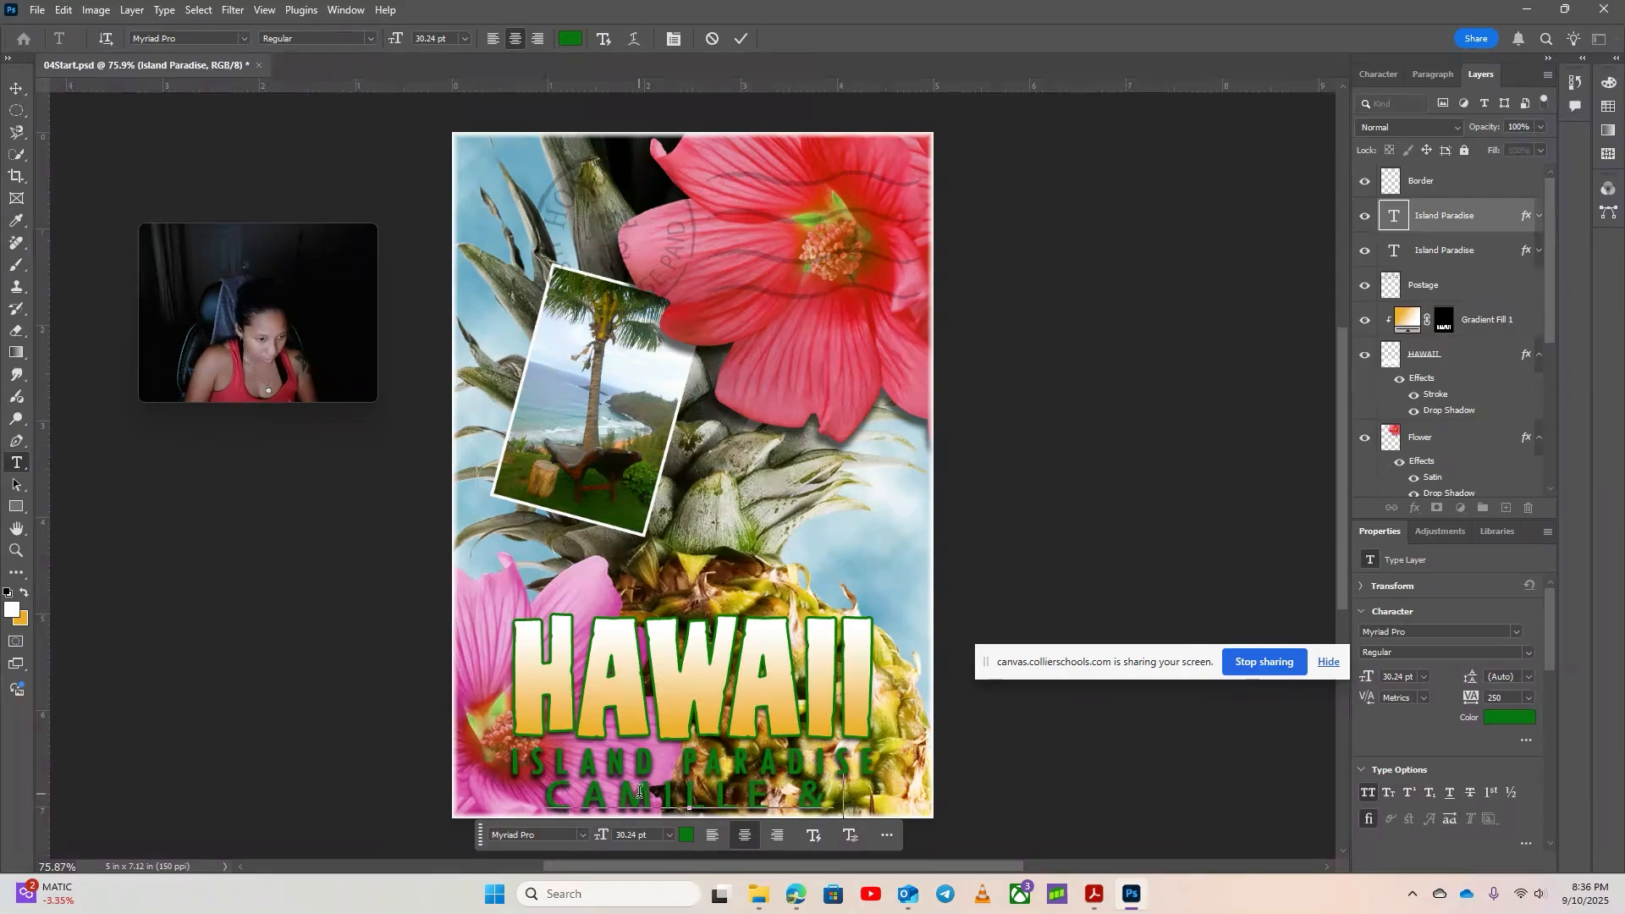
text(IZZY)
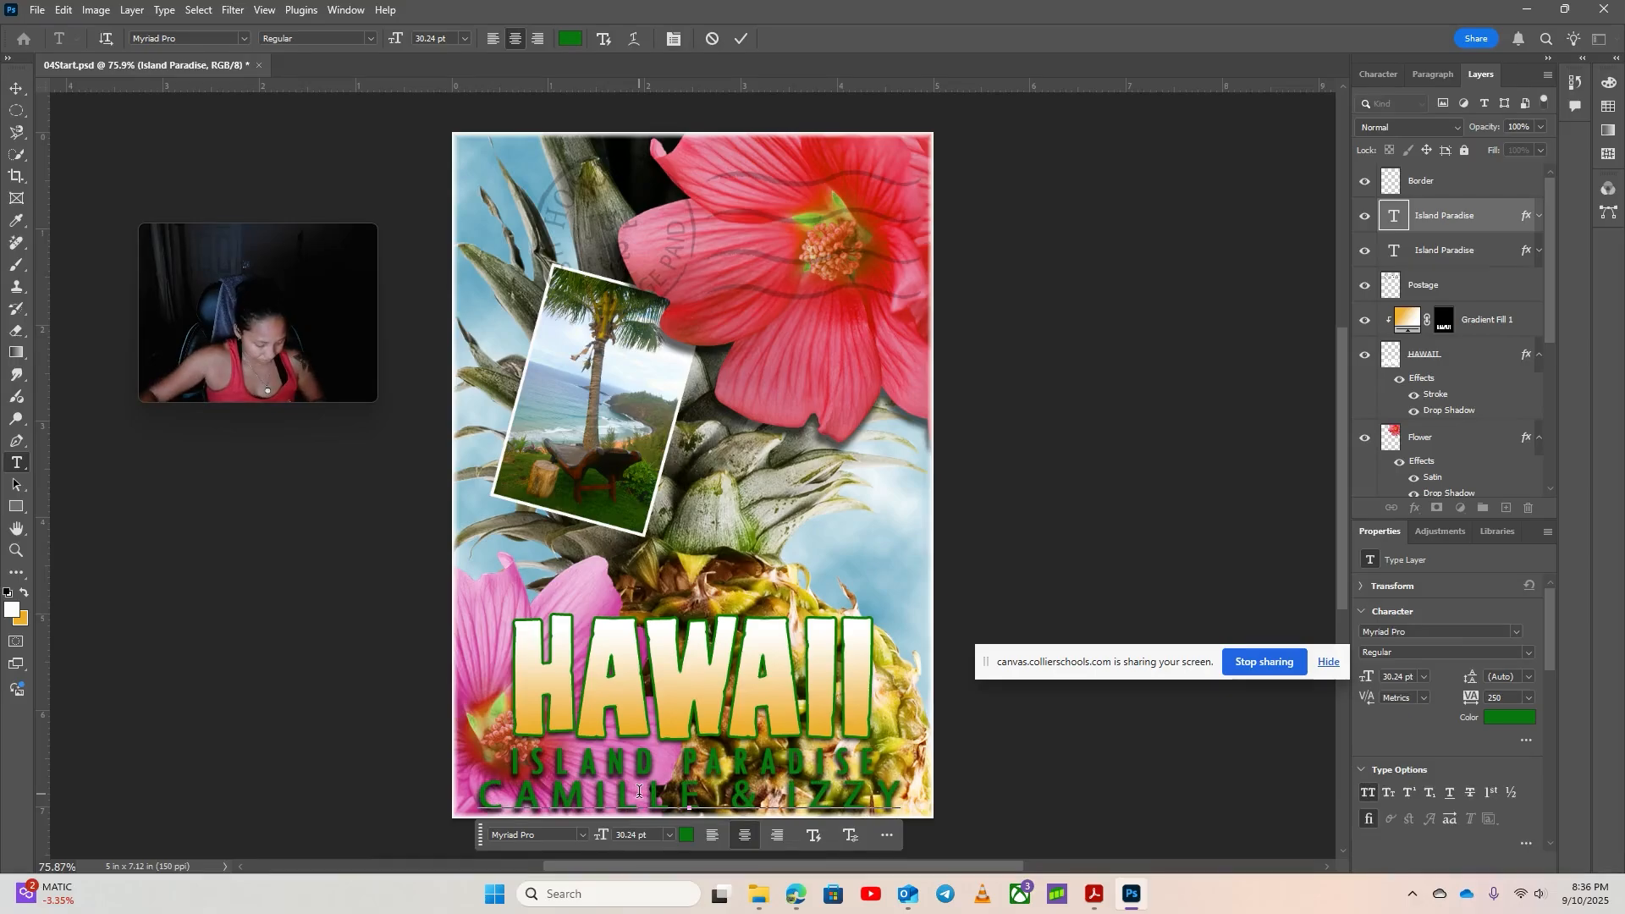
Set the names line to 16 pt and nudge it slightly closer to the Island Paradise line
key(ctrl+a)
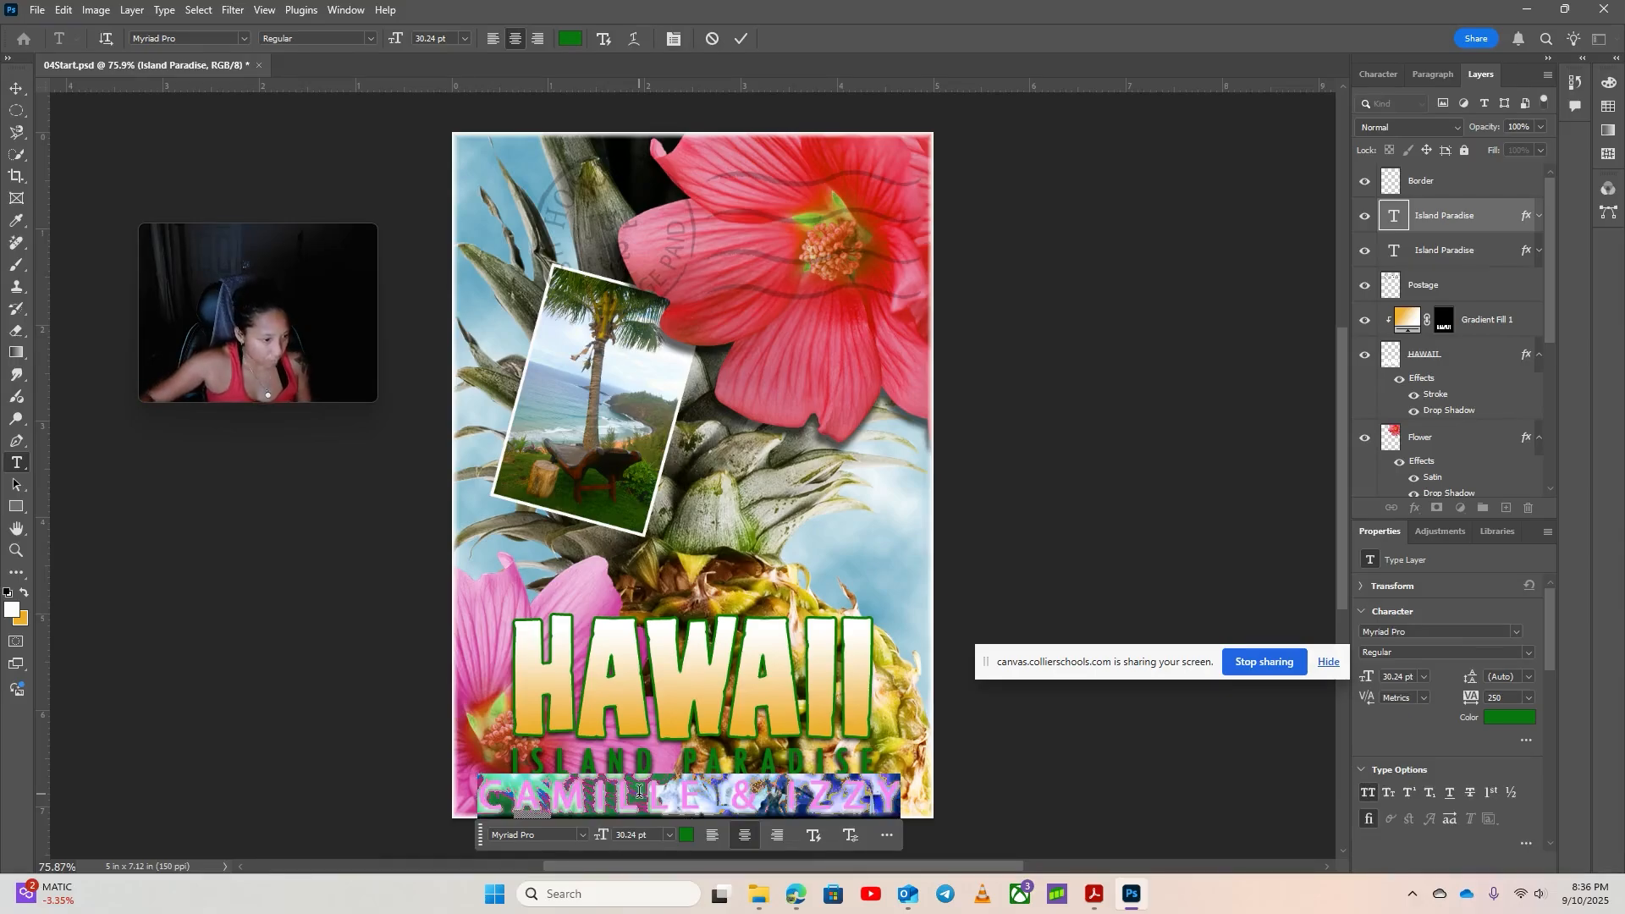
click(670, 835)
click(663, 694)
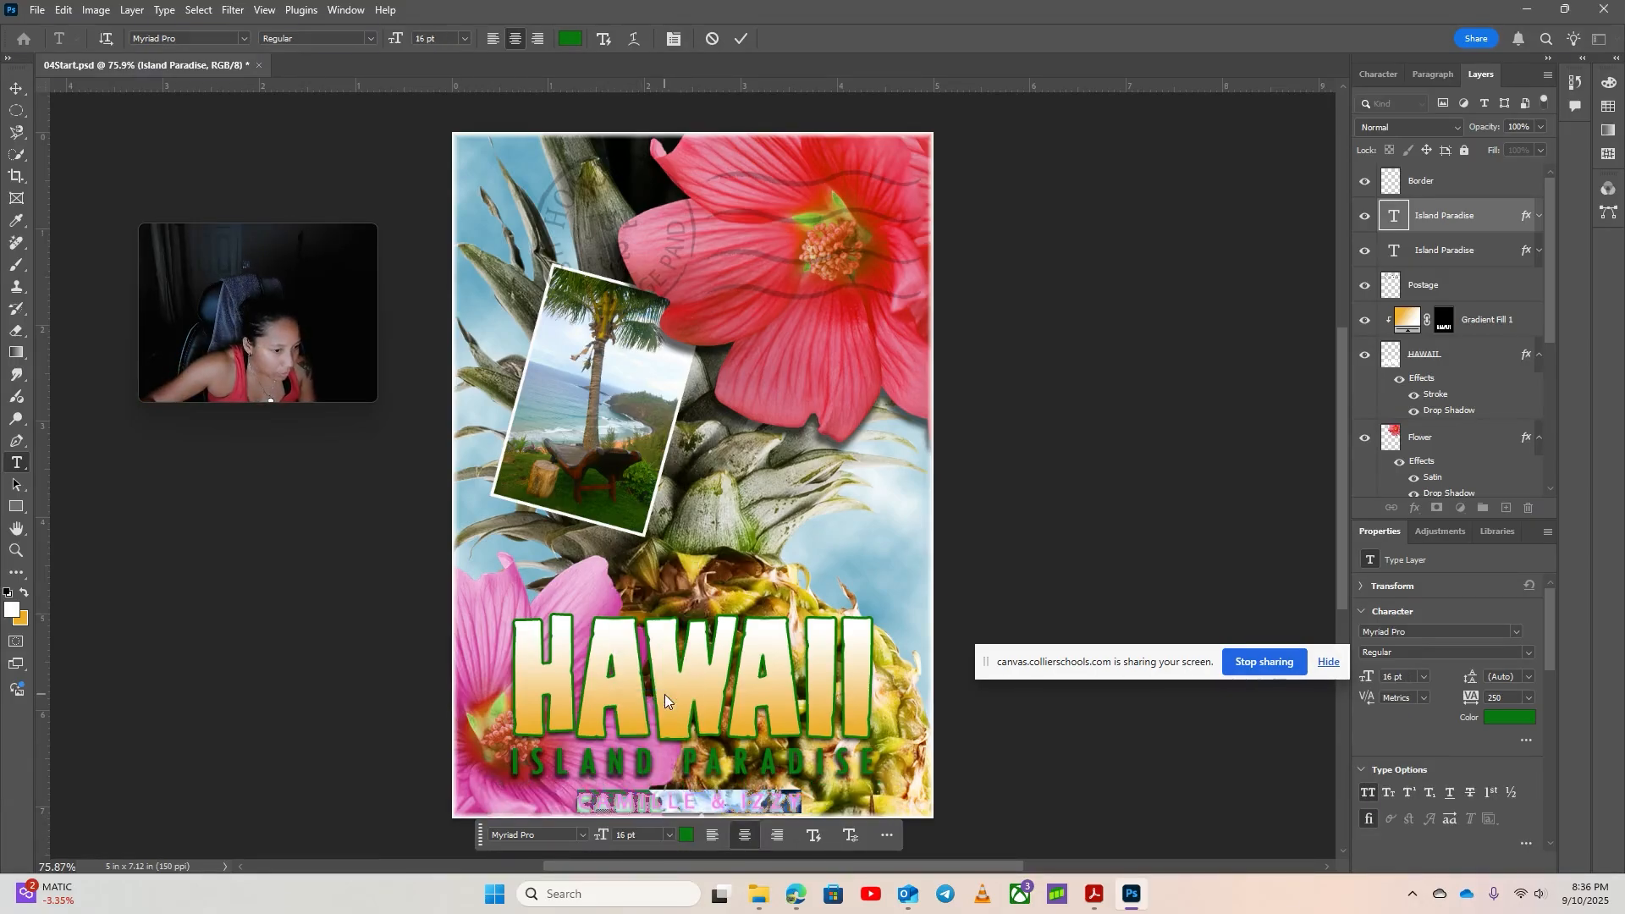
click(16, 88)
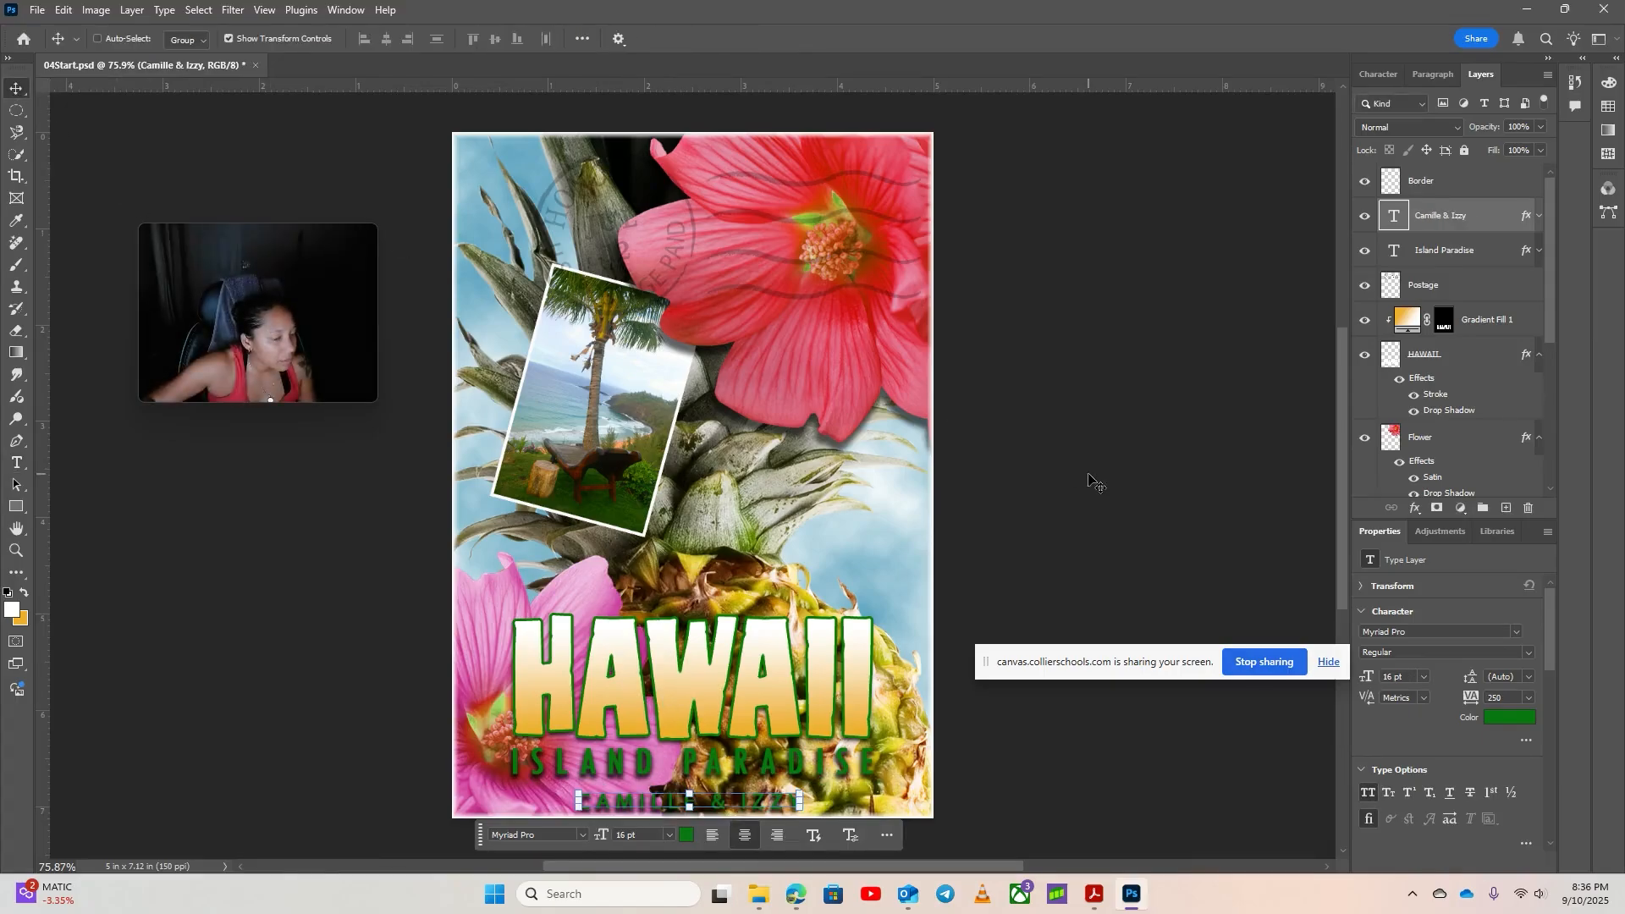
drag(750, 802, 746, 797)
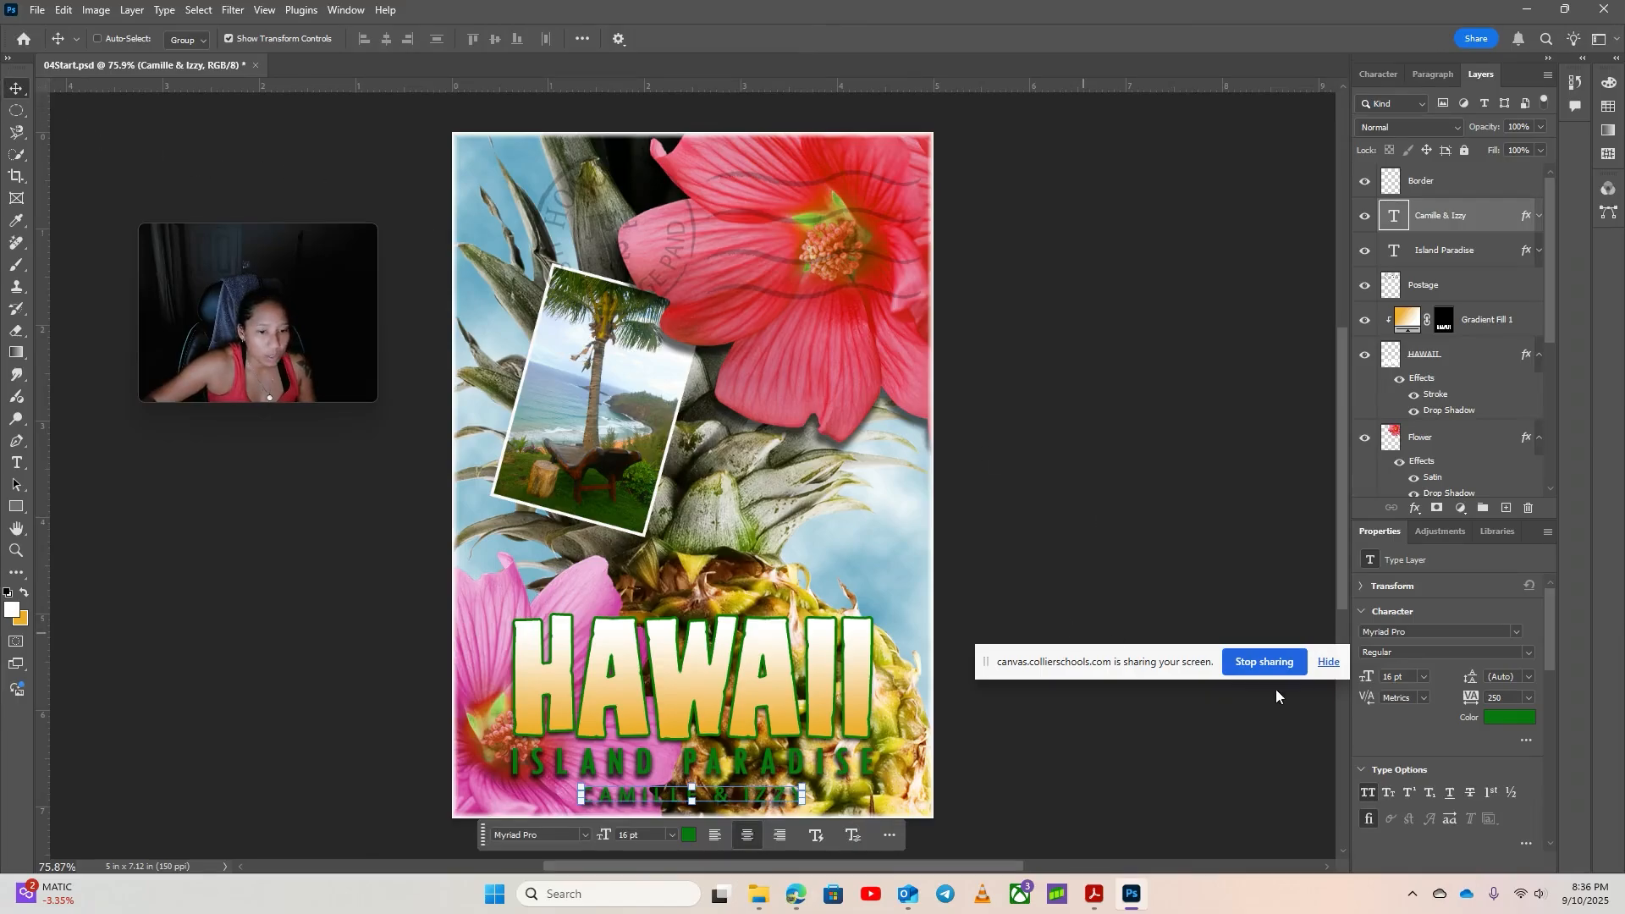
Shrink the window back beside the lesson, return to its flattening instructions and duplicate the image as 04Flat.psd
click(1565, 9)
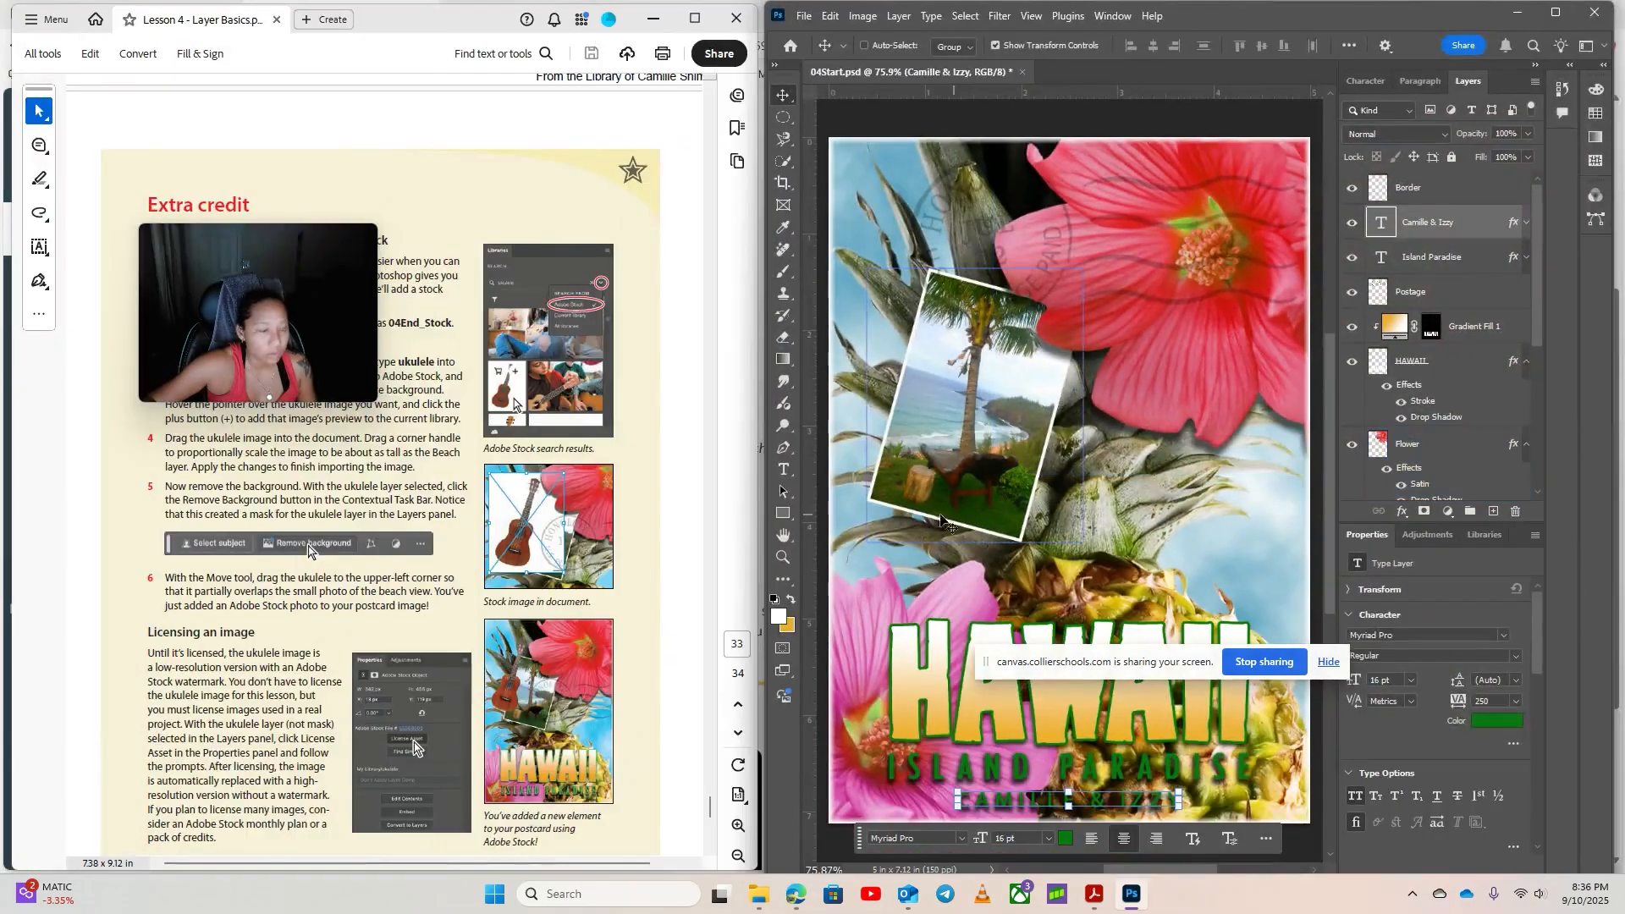
scroll(473, 601, up, 5)
drag(258, 270, 1445, 714)
click(862, 15)
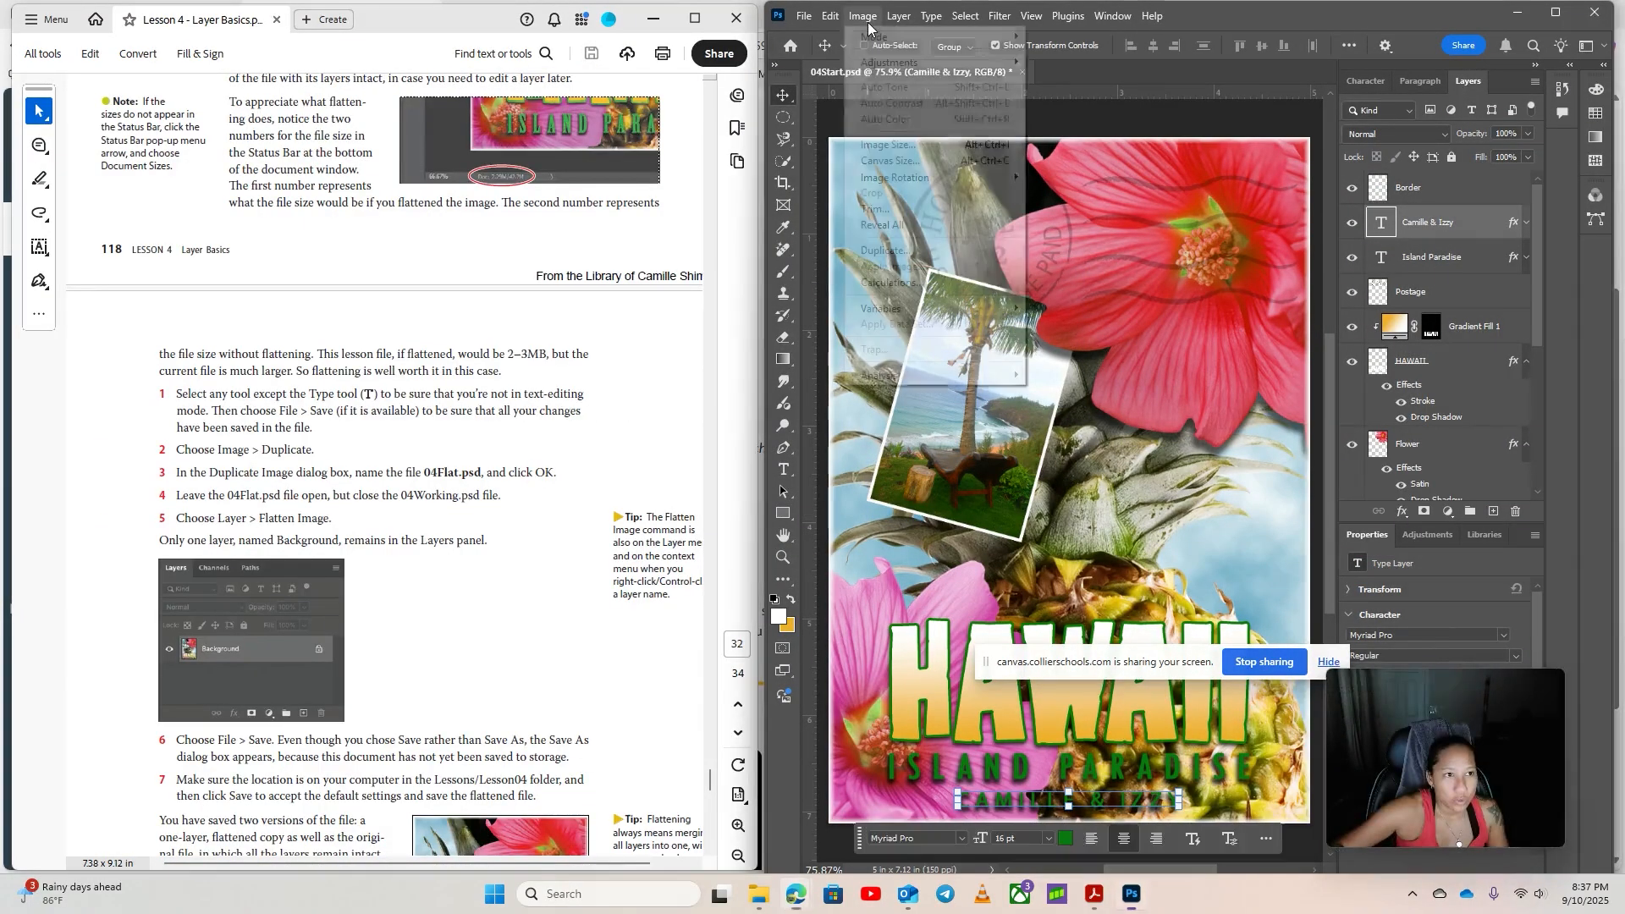
click(890, 251)
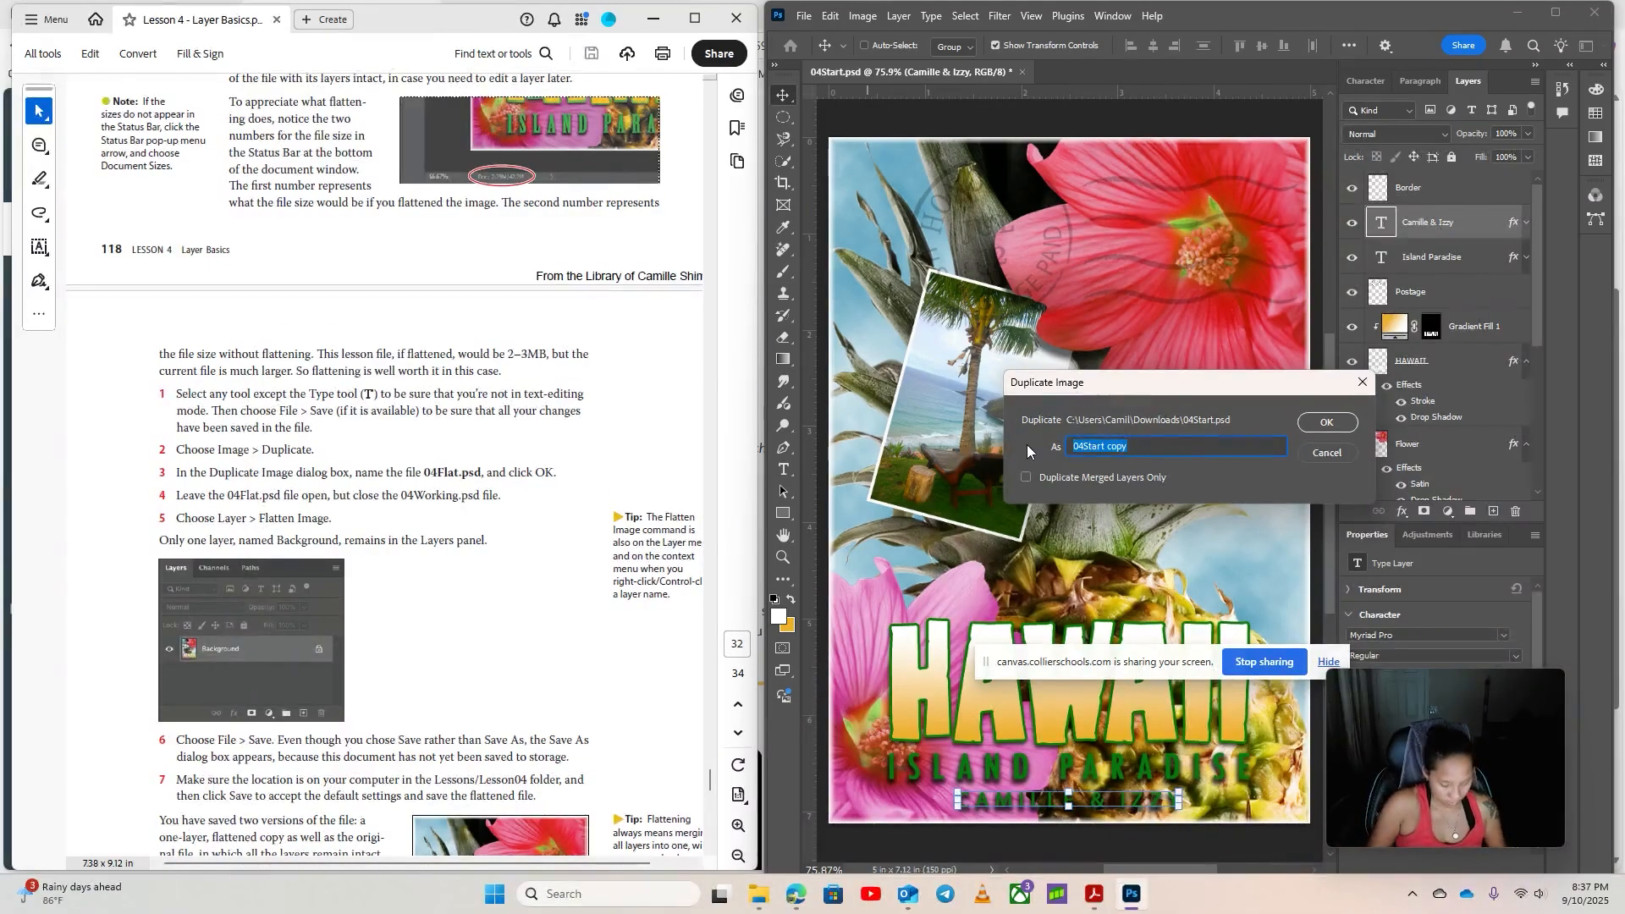
text(04Flat)
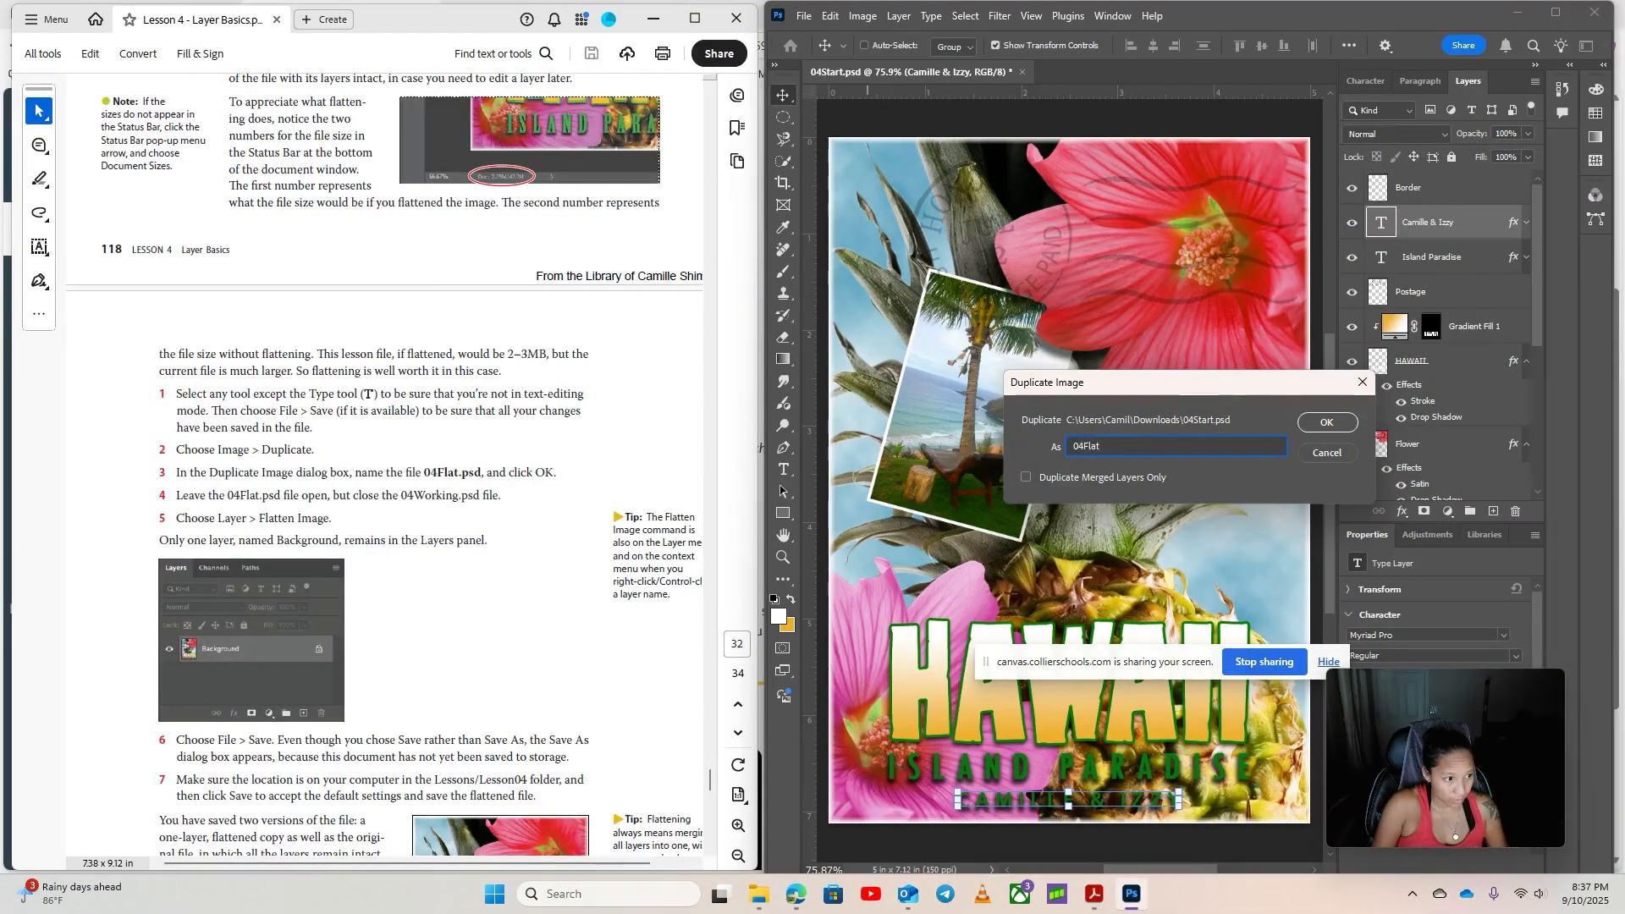
text(.)
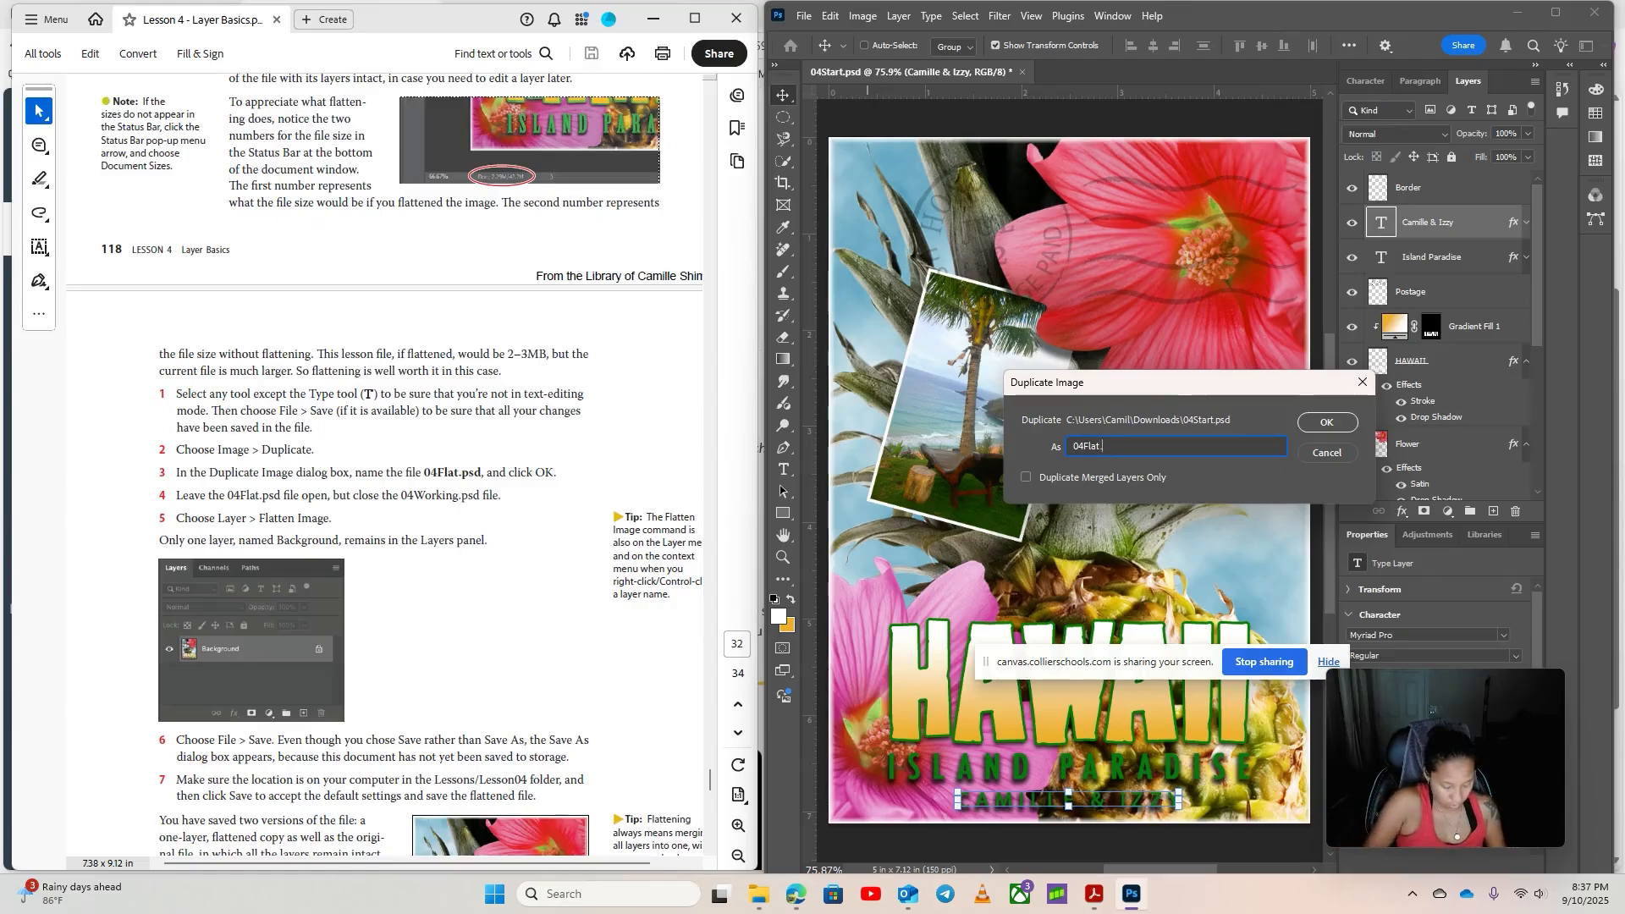
text(psd)
click(1327, 423)
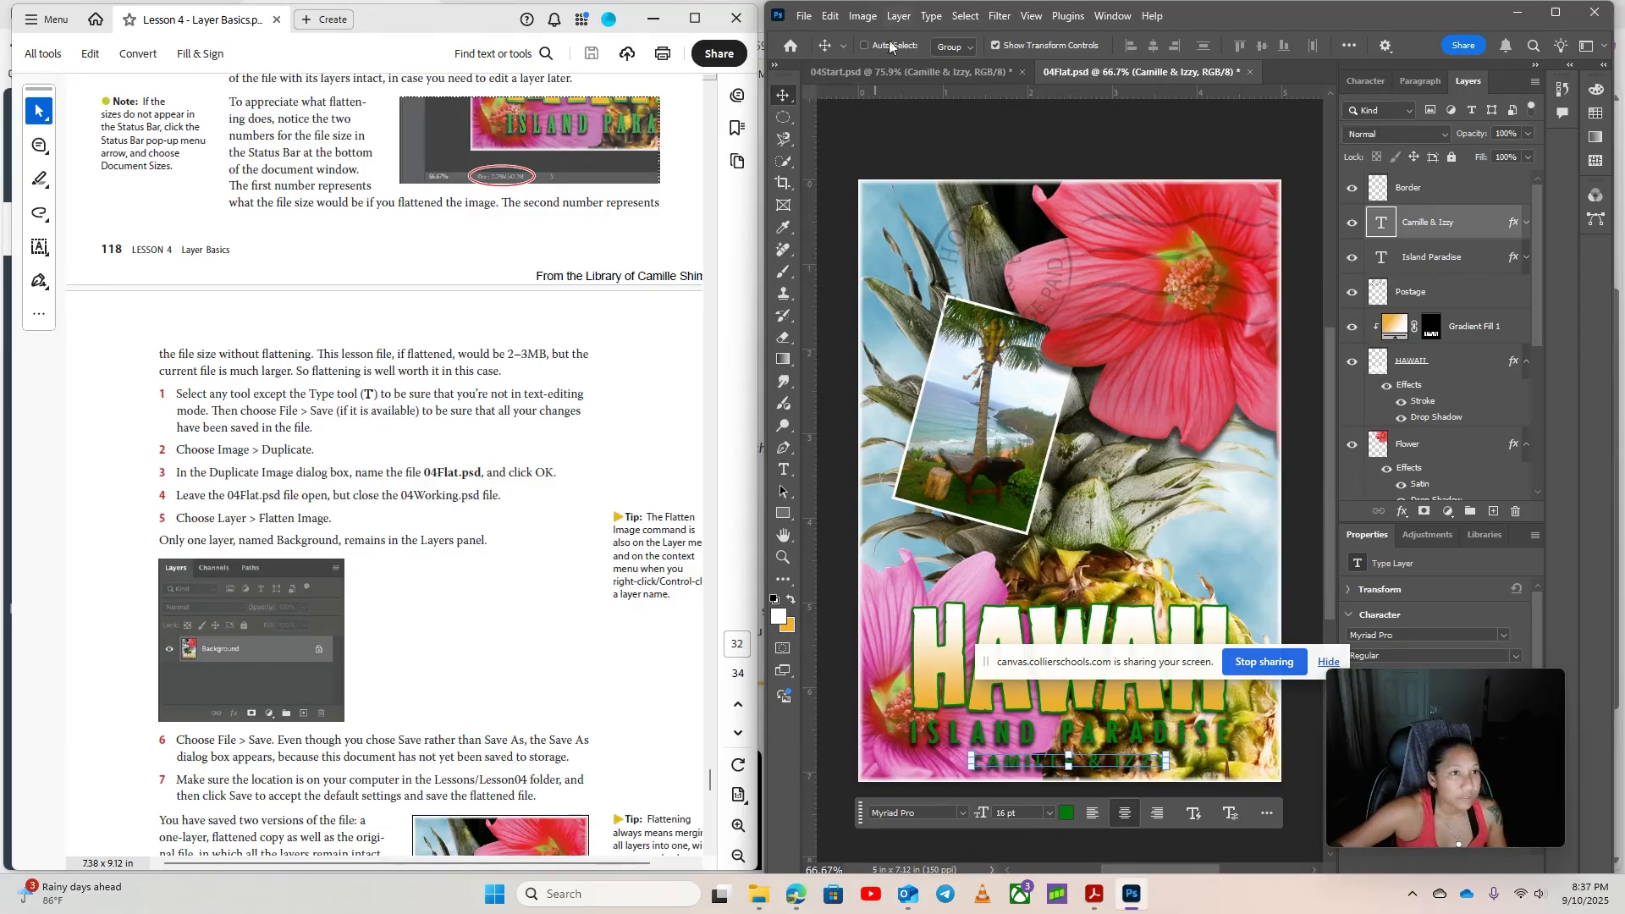
Flatten 04Flat.psd into a single Background layer and read the lesson's remaining saving instructions
click(898, 15)
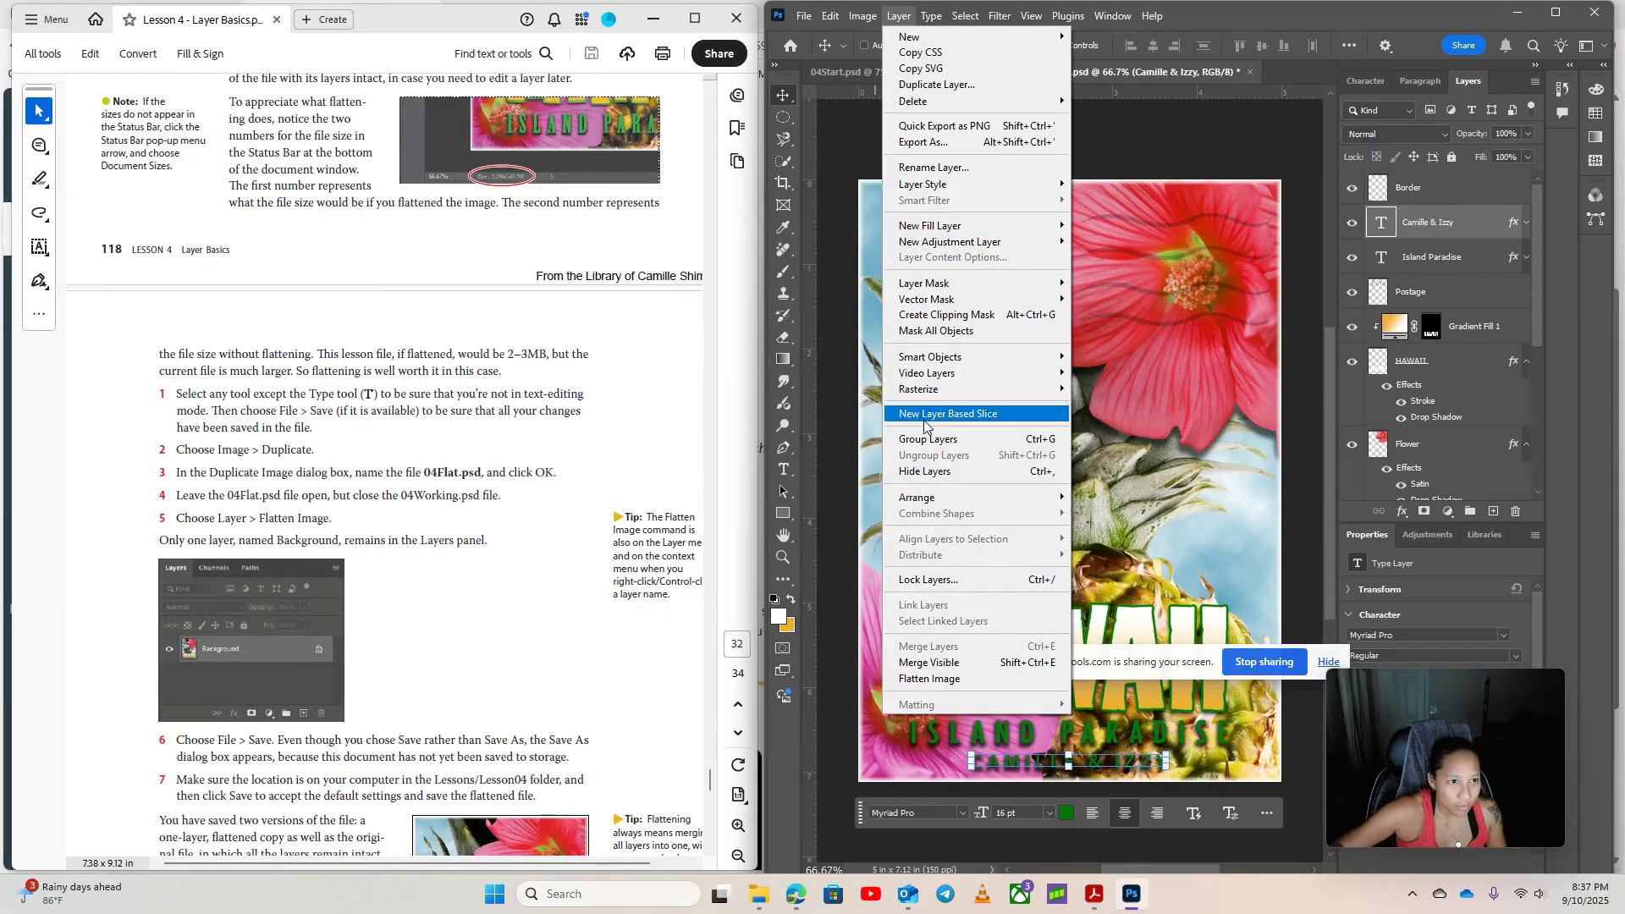
click(972, 678)
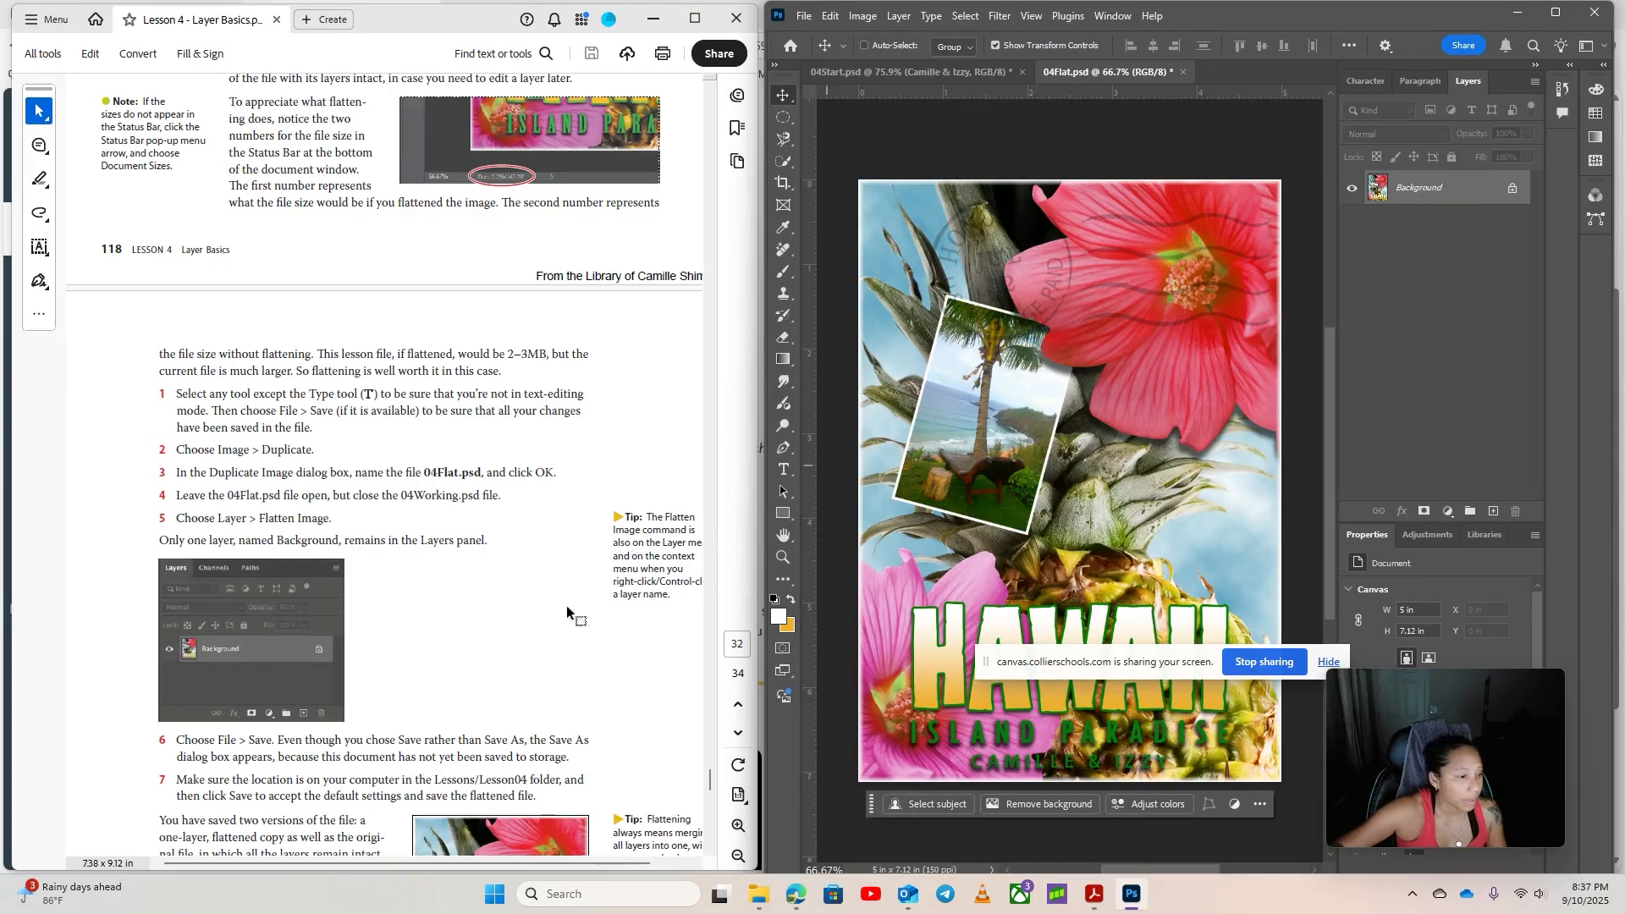
scroll(503, 694, down, 3)
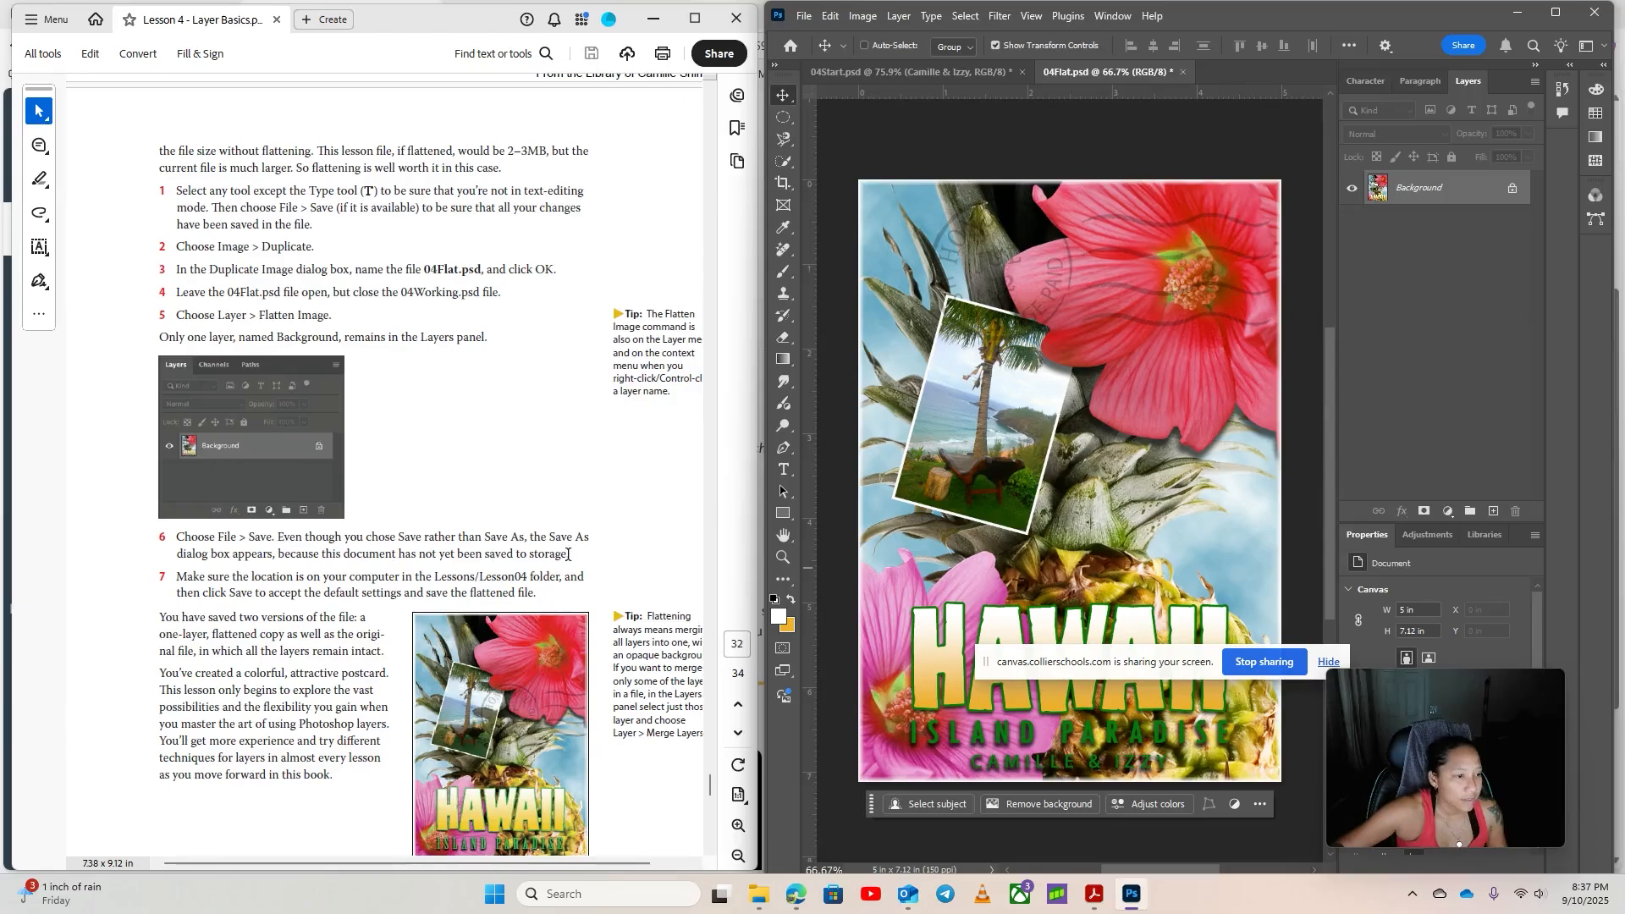
scroll(390, 584, down, 2)
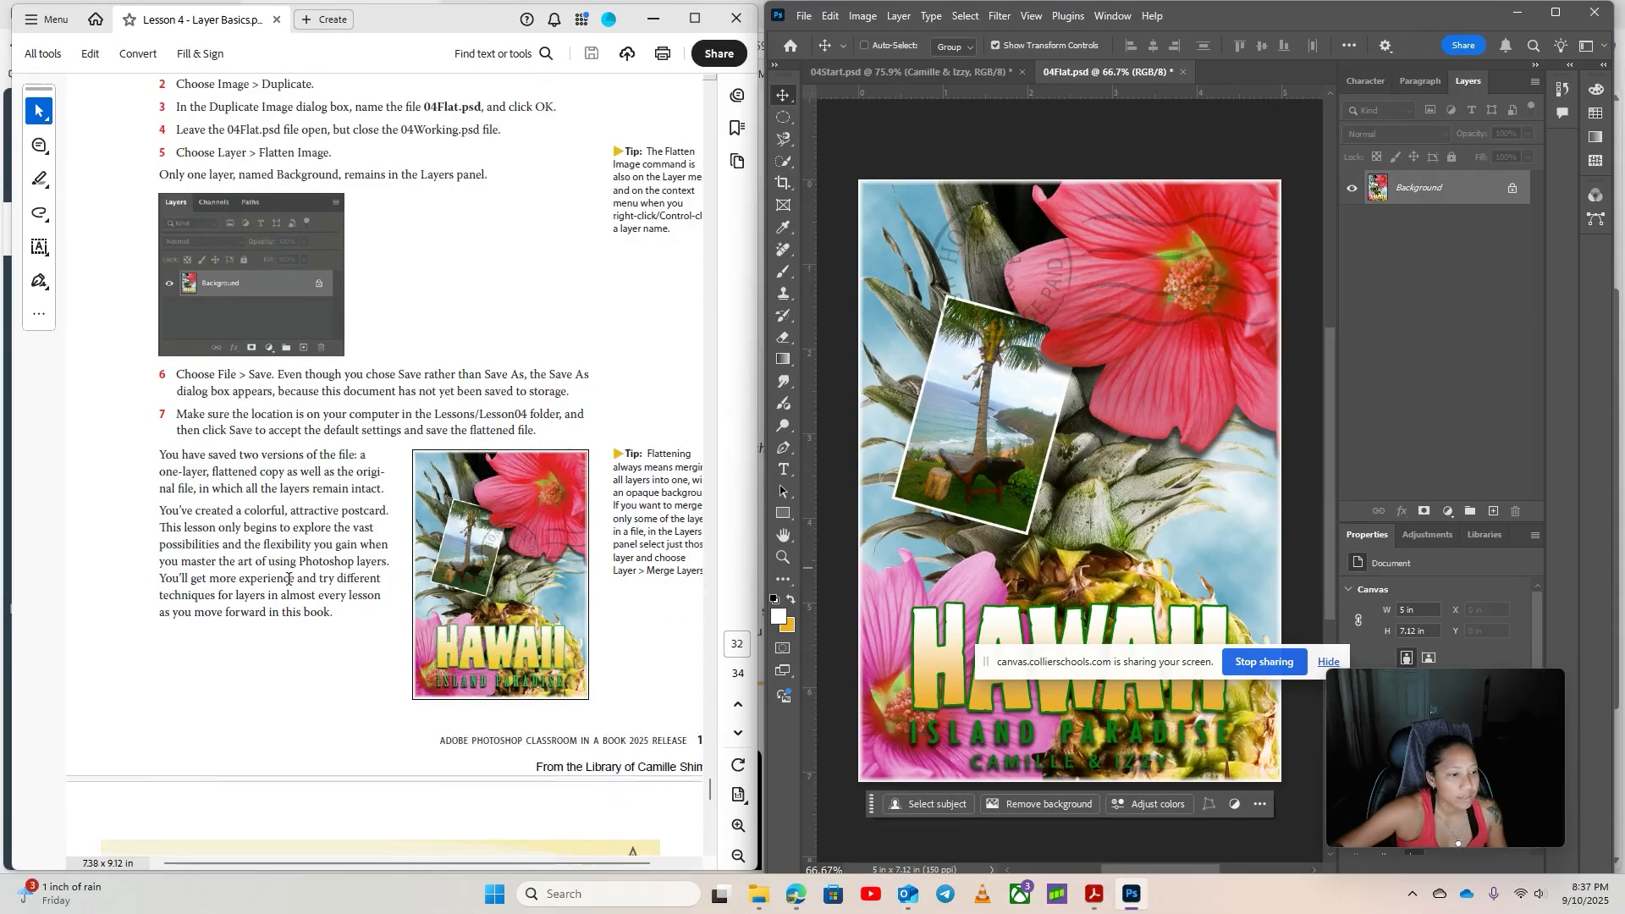
scroll(292, 576, down, 5)
scroll(292, 576, up, 8)
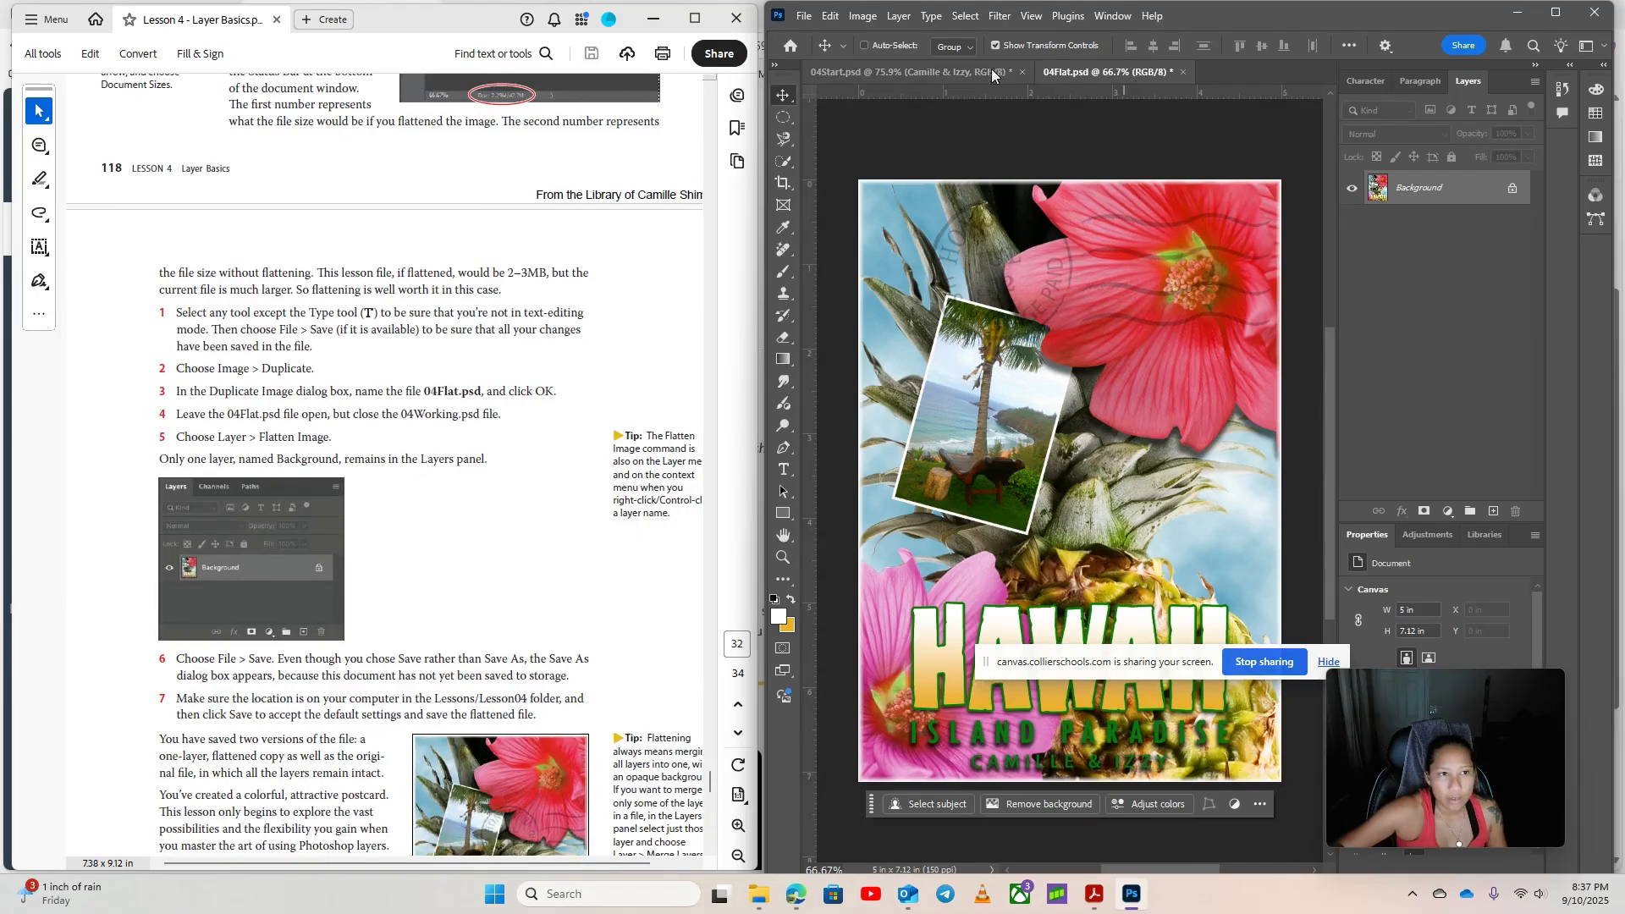
Open the Export As settings for the flattened poster
click(804, 15)
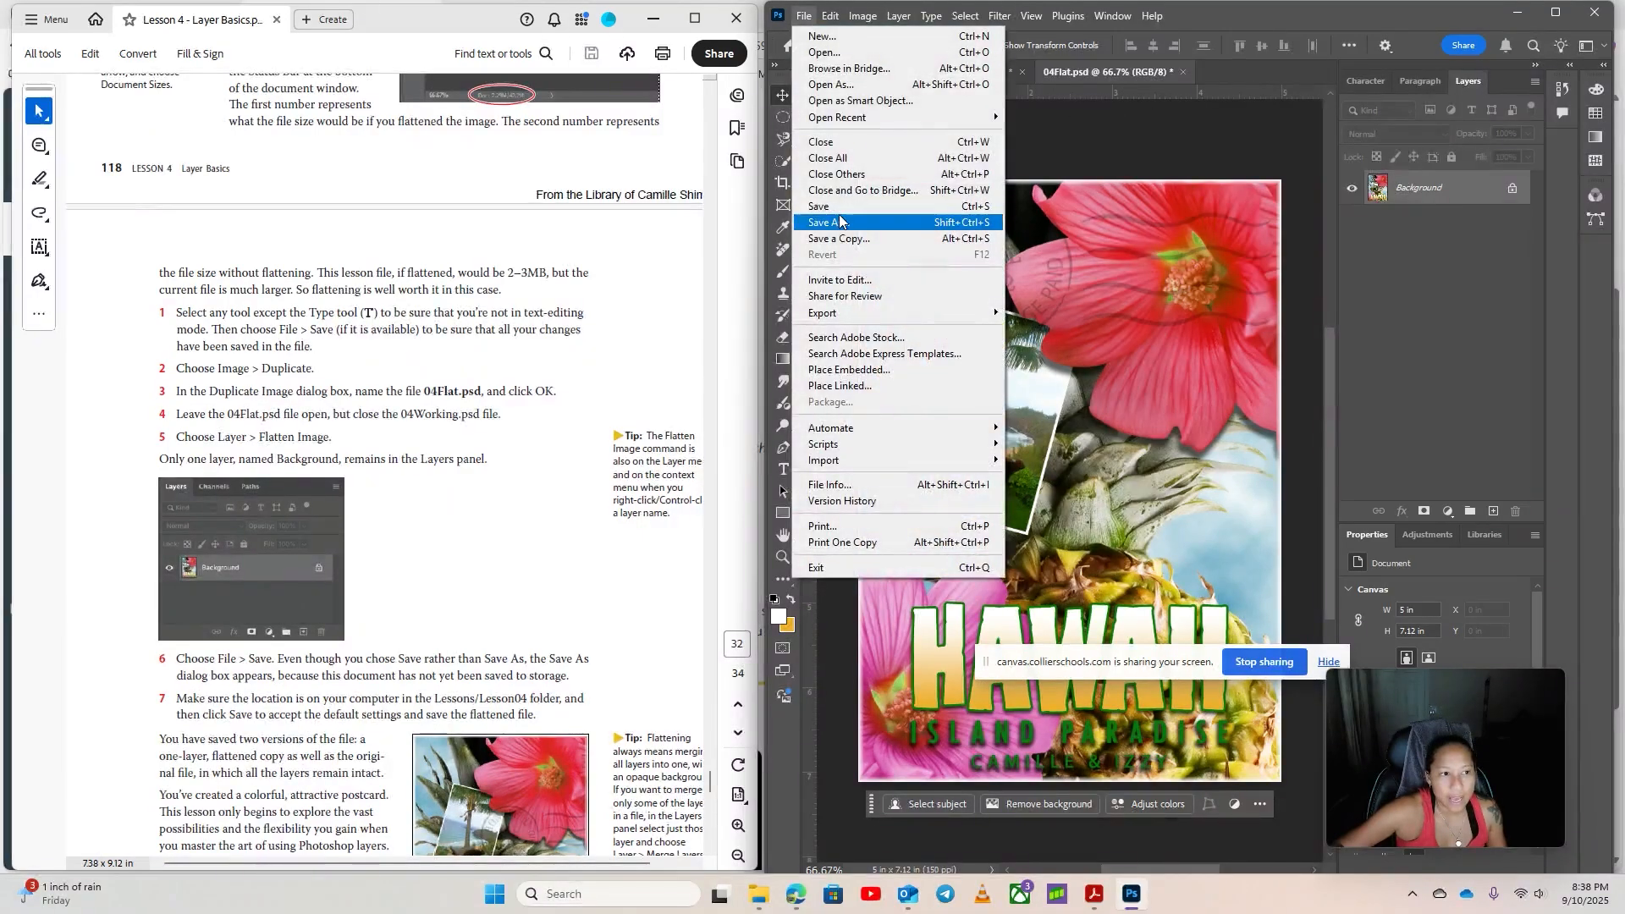
mouse_move(829, 316)
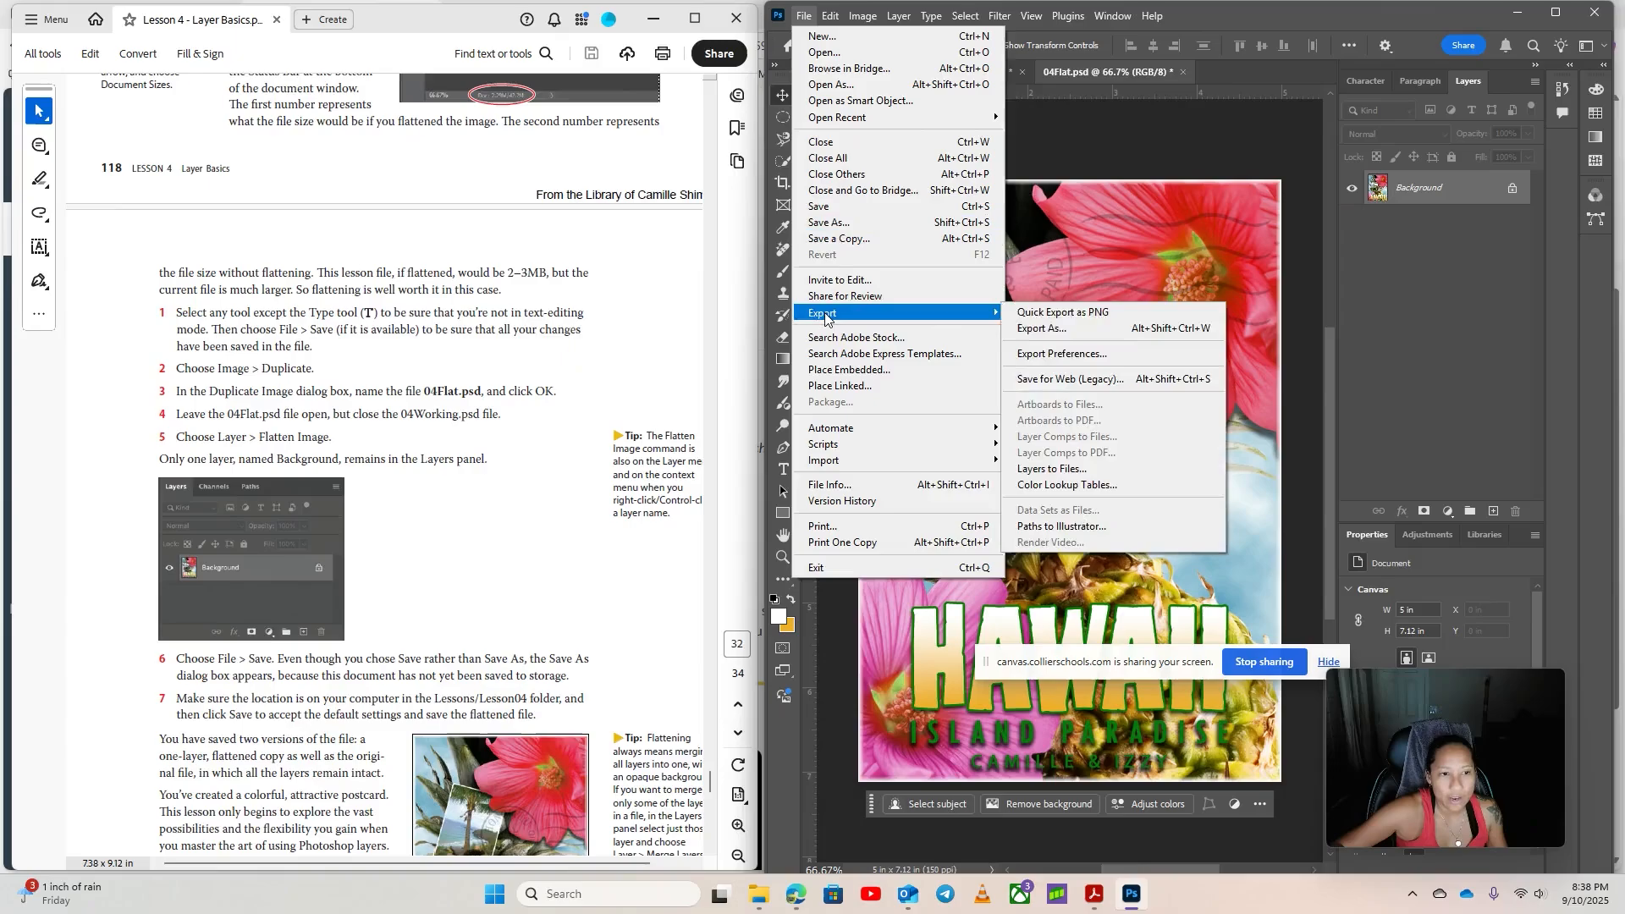
click(1040, 329)
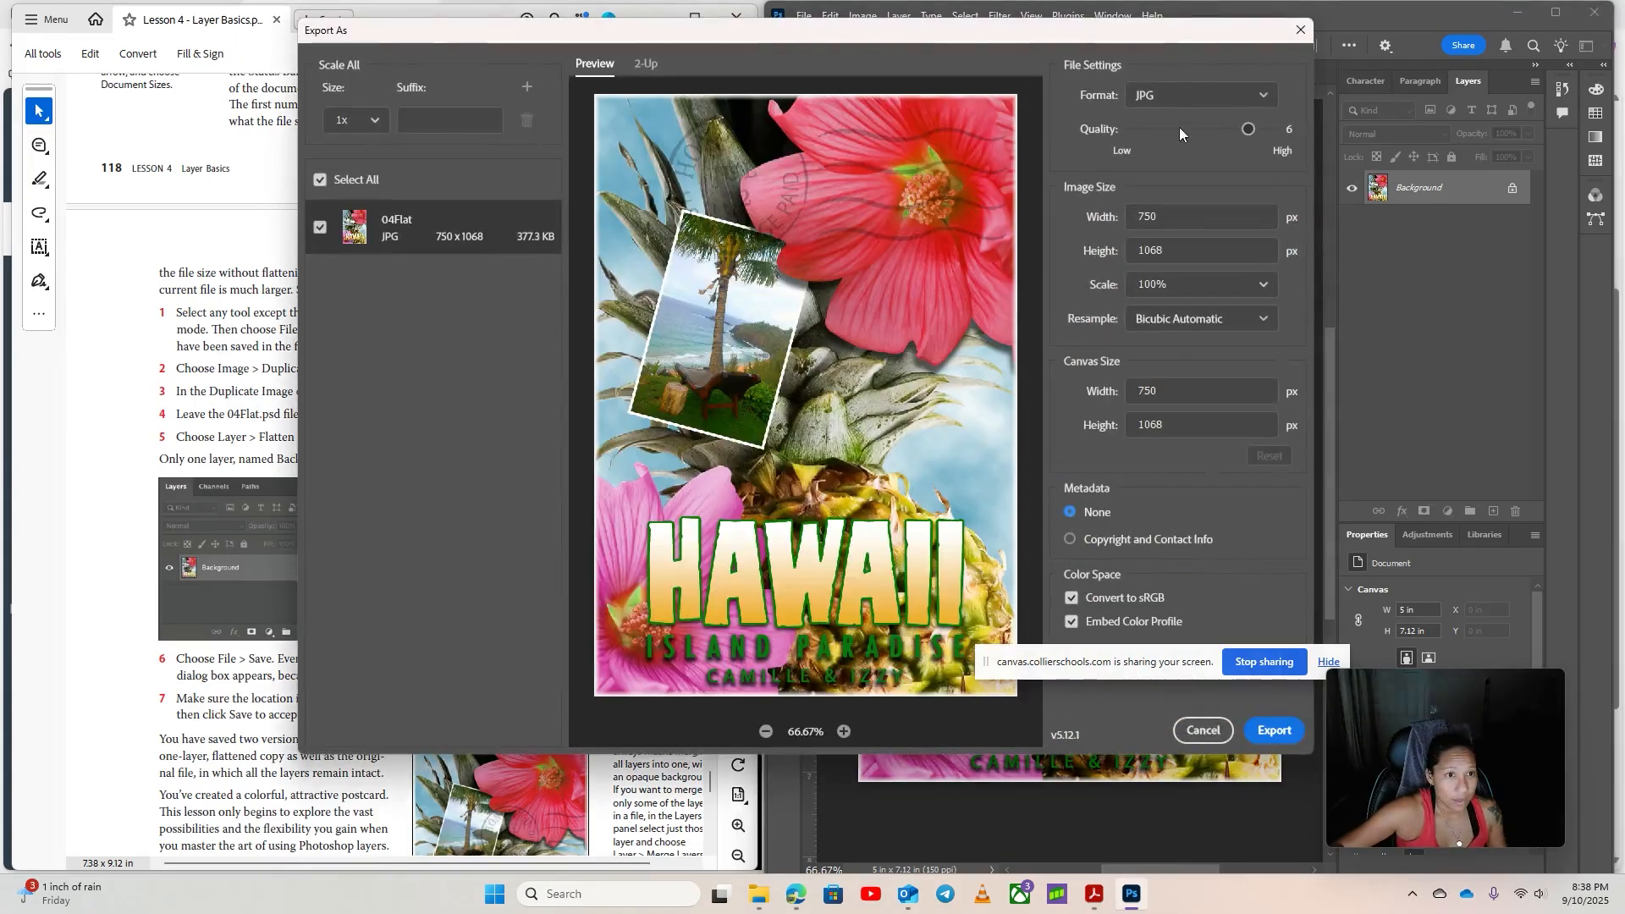